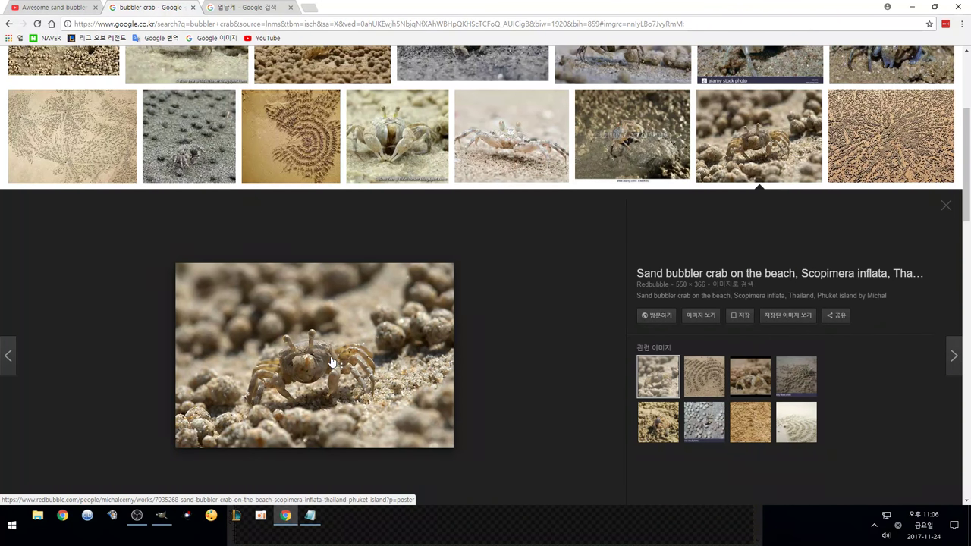
Preview the tidechaser sand bubbler crab photo, and place the Notepad skill notes beside the blank GIMP canvas.
left_click(398, 155)
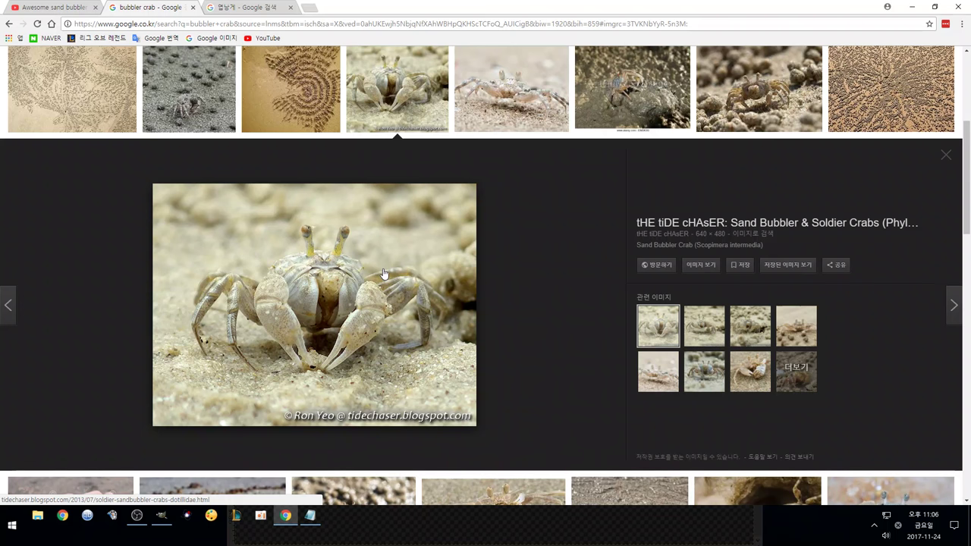
left_click(911, 6)
left_click_drag(495, 135, 473, 66)
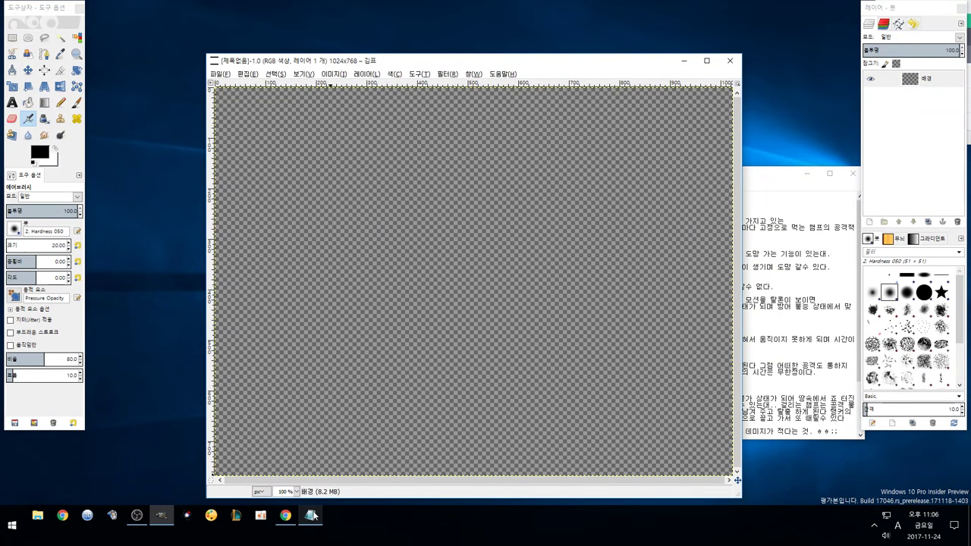
left_click(312, 517)
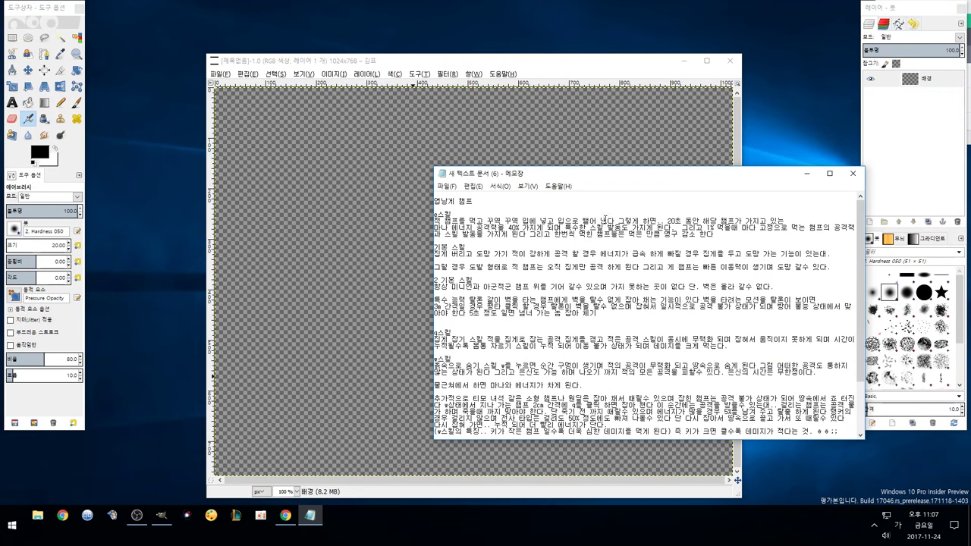
left_click_drag(620, 182, 307, 152)
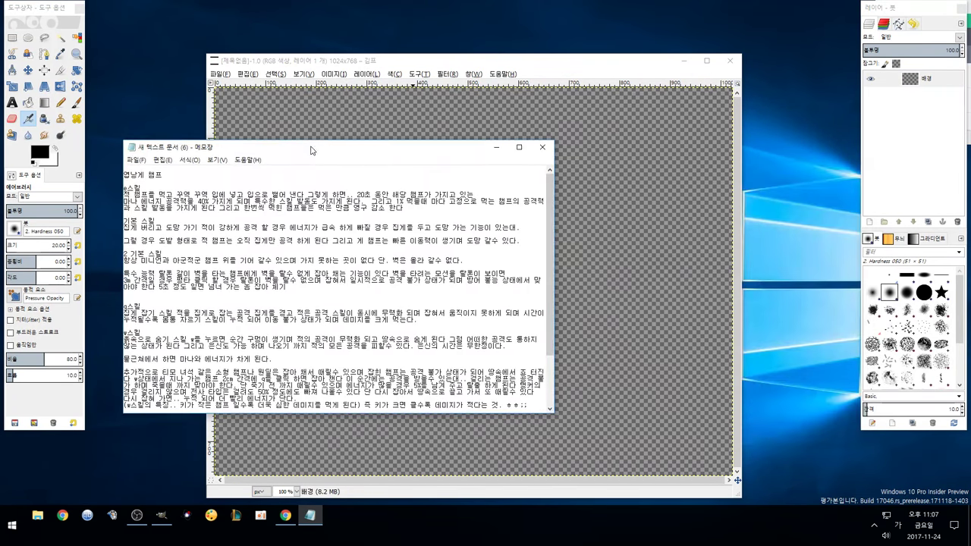
left_click(480, 67)
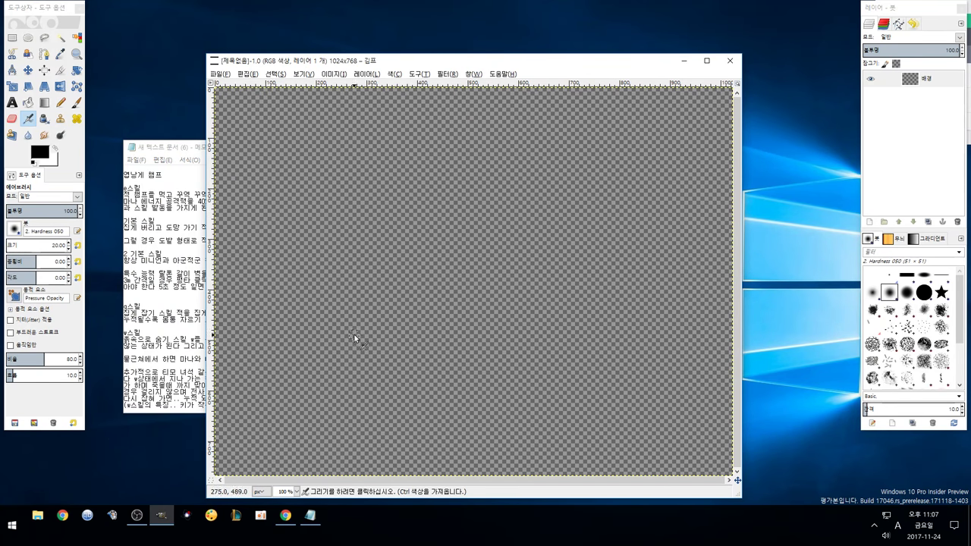
With the Paintbrush, draw three black circles in a row across the canvas and a wavy line arching over them.
left_click(77, 102)
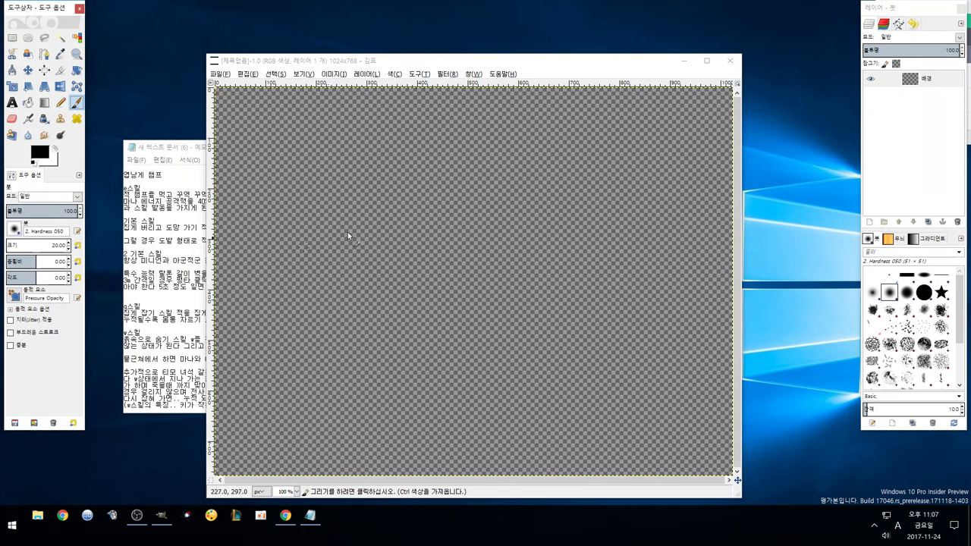
mouse_move(394, 228)
left_mouse_down()
mouse_move(377, 265)
mouse_move(396, 229)
left_mouse_up()
mouse_move(515, 221)
left_mouse_down()
mouse_move(504, 225)
mouse_move(520, 223)
left_mouse_up()
left_click_drag(607, 223, 617, 227)
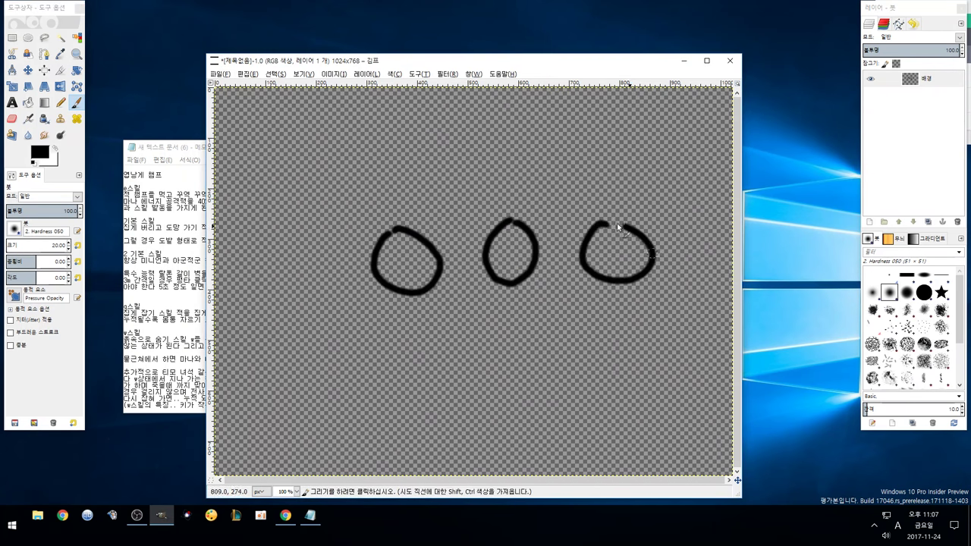
mouse_move(325, 241)
left_mouse_down()
mouse_move(413, 223)
mouse_move(648, 218)
left_mouse_up()
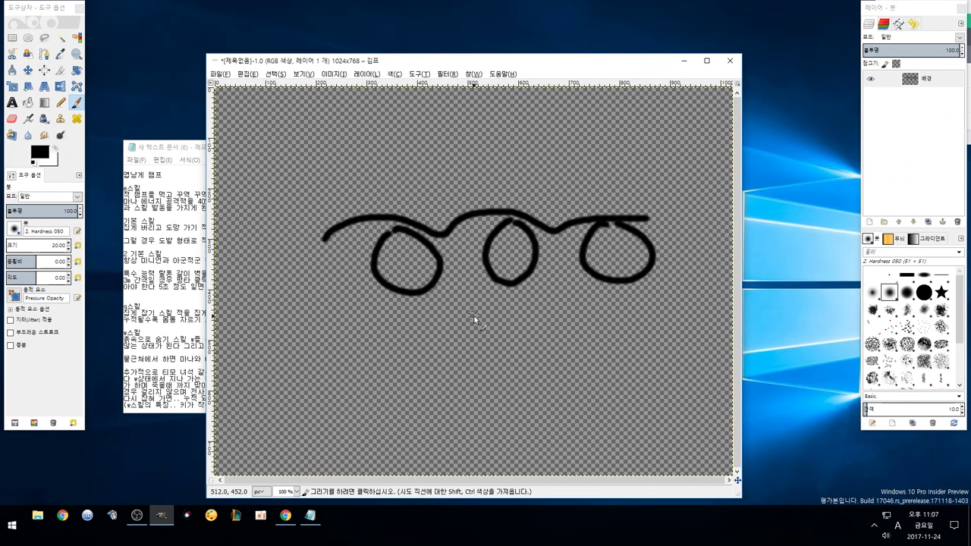
Draw three smaller circles in the lower part of the canvas and a jagged wavy line between the two rows.
left_click_drag(445, 360, 474, 352)
left_click_drag(594, 334, 603, 338)
left_click_drag(679, 338, 664, 326)
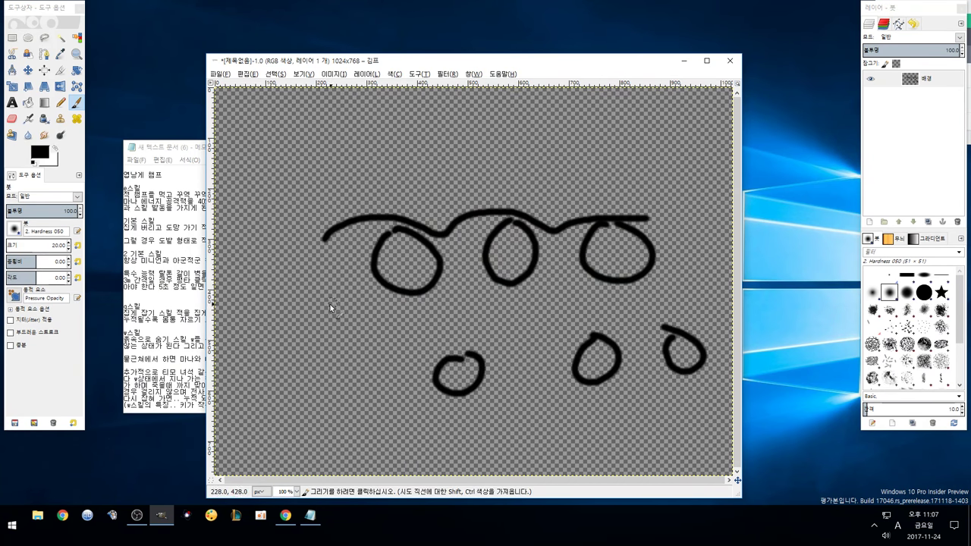
left_click_drag(339, 325, 390, 332)
mouse_move(354, 302)
left_mouse_down()
mouse_move(479, 330)
mouse_move(651, 306)
left_mouse_up()
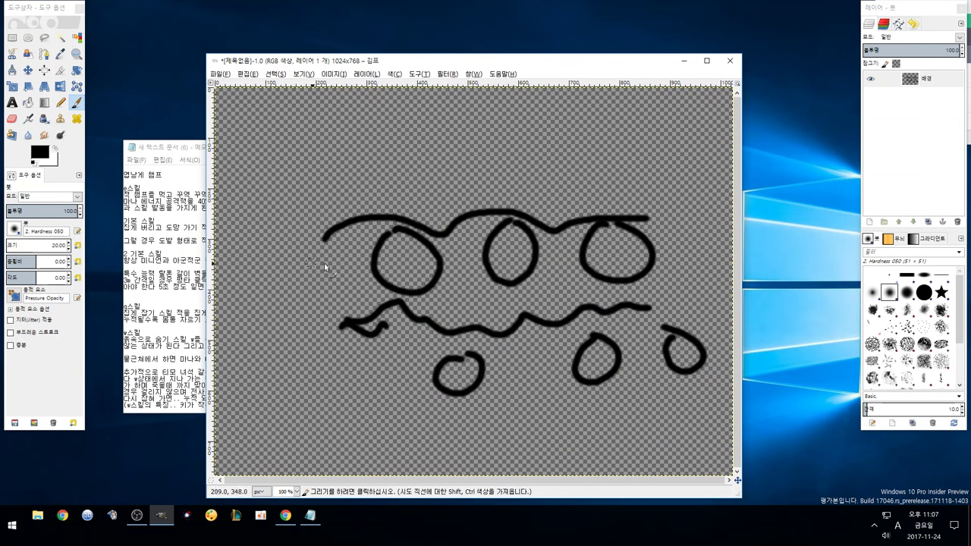
Add short curved strokes across the upper circles and over two of the lower circles.
mouse_move(350, 249)
left_mouse_down()
mouse_move(378, 245)
mouse_move(400, 290)
mouse_move(431, 256)
mouse_move(453, 279)
left_mouse_up()
mouse_move(501, 240)
left_mouse_down()
mouse_move(526, 271)
mouse_move(553, 256)
mouse_move(686, 276)
left_mouse_up()
mouse_move(464, 383)
left_mouse_down()
mouse_move(495, 355)
mouse_move(501, 372)
left_mouse_up()
left_click_drag(544, 354, 621, 374)
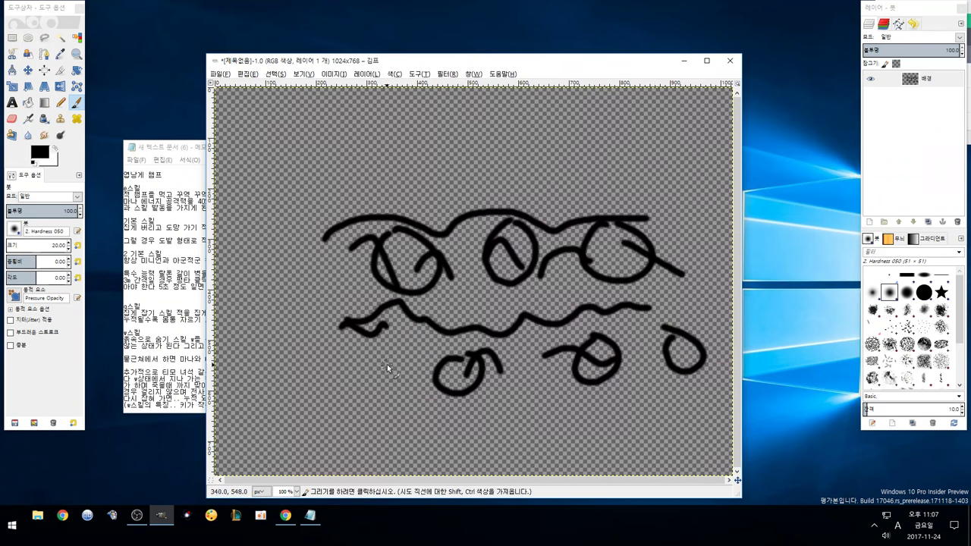
Switch to Chrome and preview the Wikipedia sand pellet picture and the dark YouTube photo of a sand bubbler crab.
left_click(285, 516)
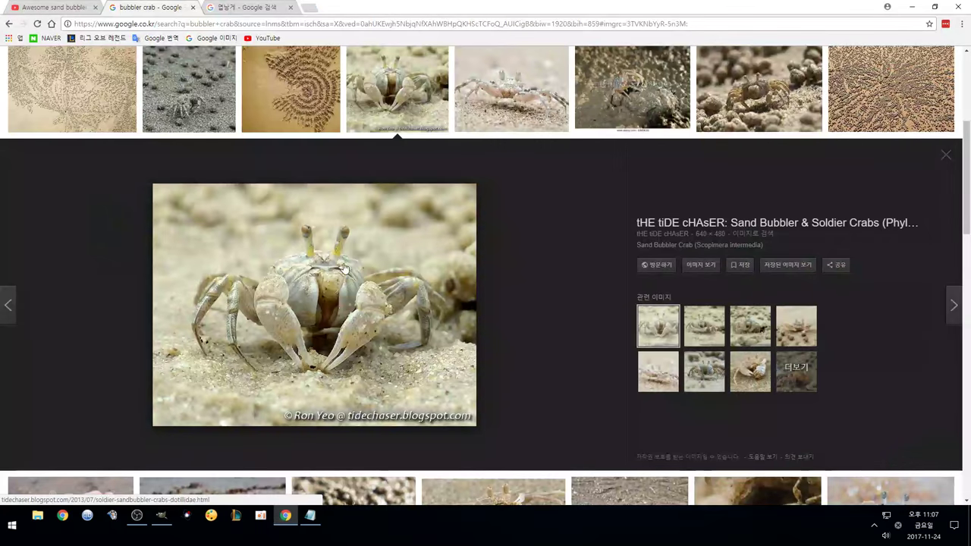
scroll(344, 267, "up", 1)
scroll(171, 194, "up", 1)
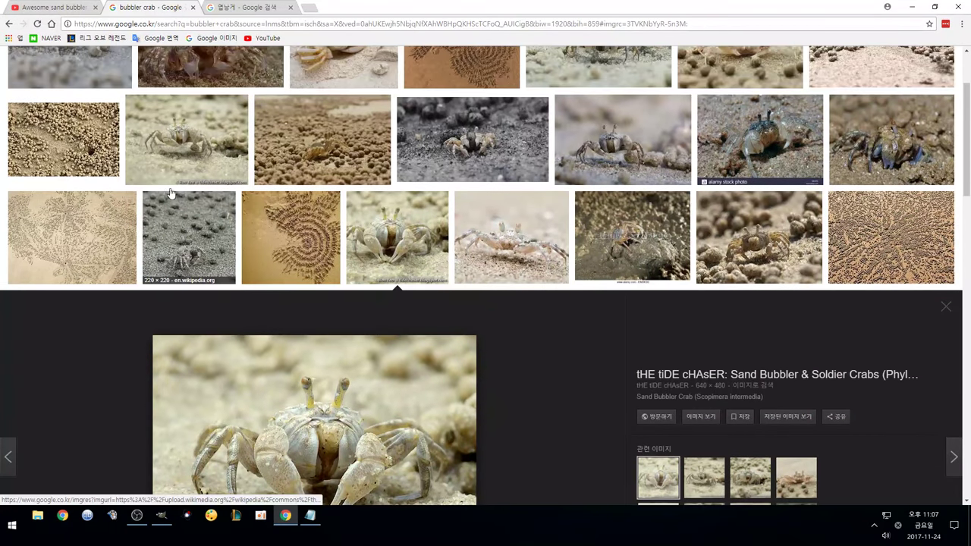
left_click(82, 155)
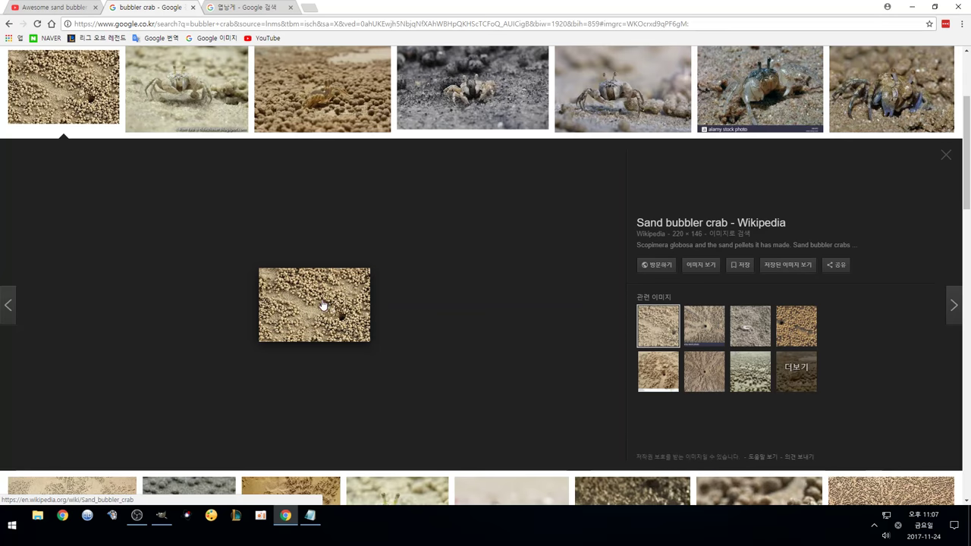
scroll(341, 310, "up", 1)
left_click(474, 148)
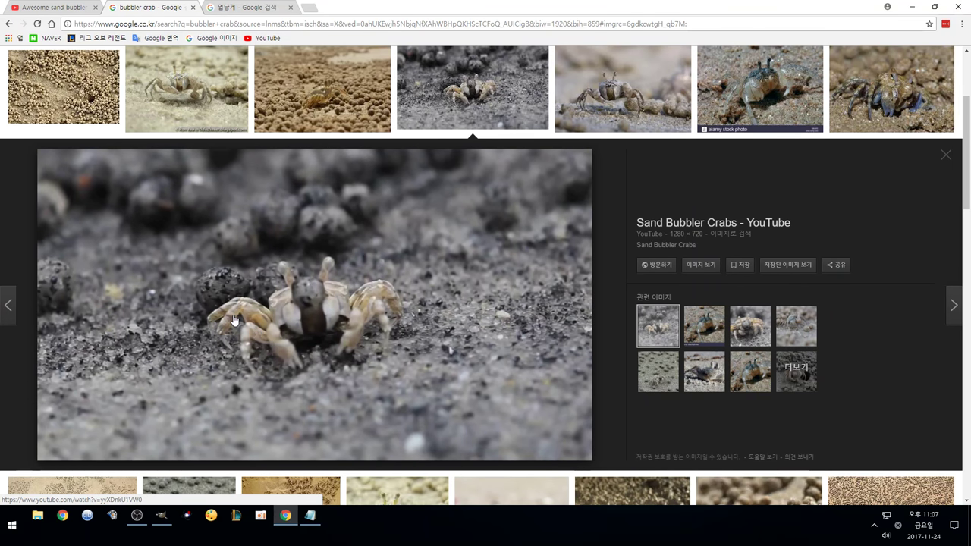
Switch to GIMP and create a new blank 1024x768 image.
left_click(160, 515)
left_click(219, 73)
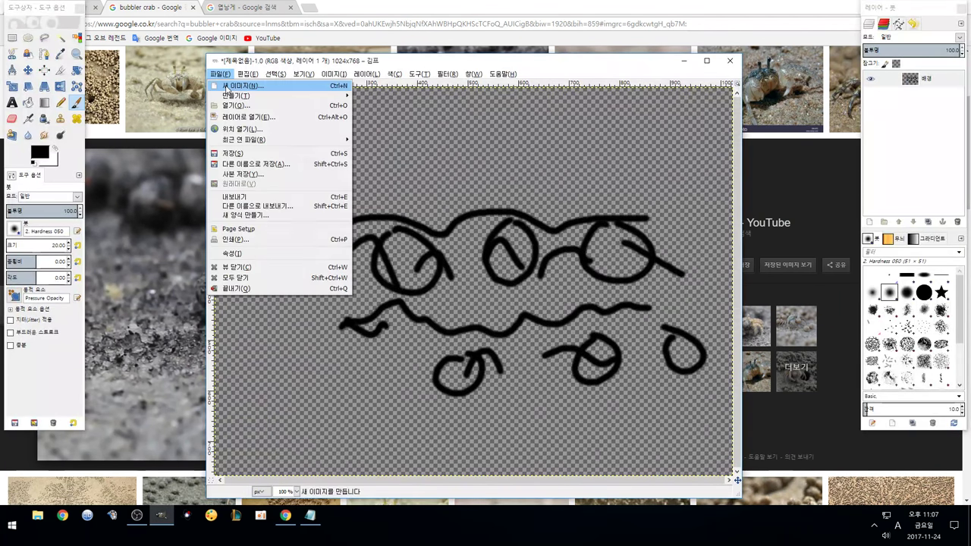
left_click(241, 83)
left_click(267, 210)
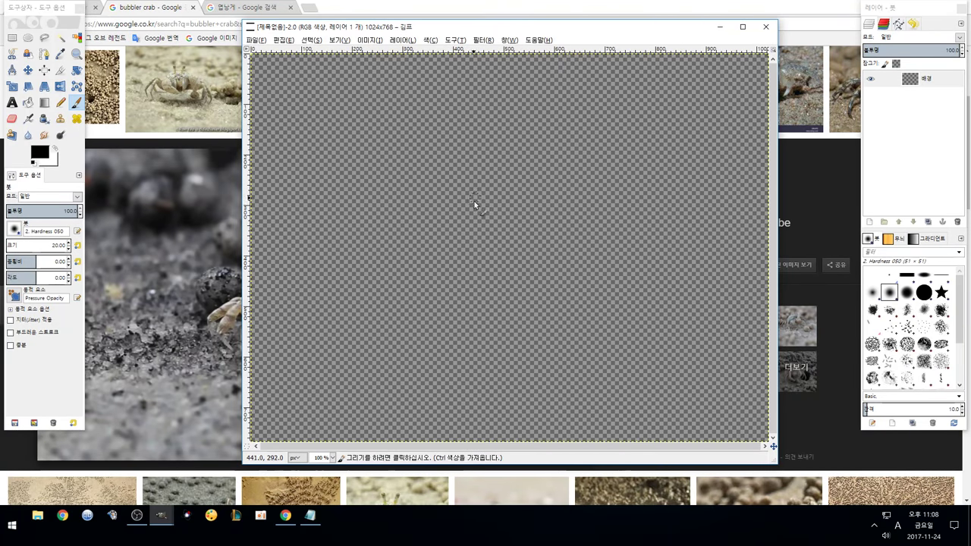
Sketch two overlapping ovals, two peaked arches and a short crossbar, and surround the shapes around the first arch with a large loop.
left_click_drag(450, 230, 448, 227)
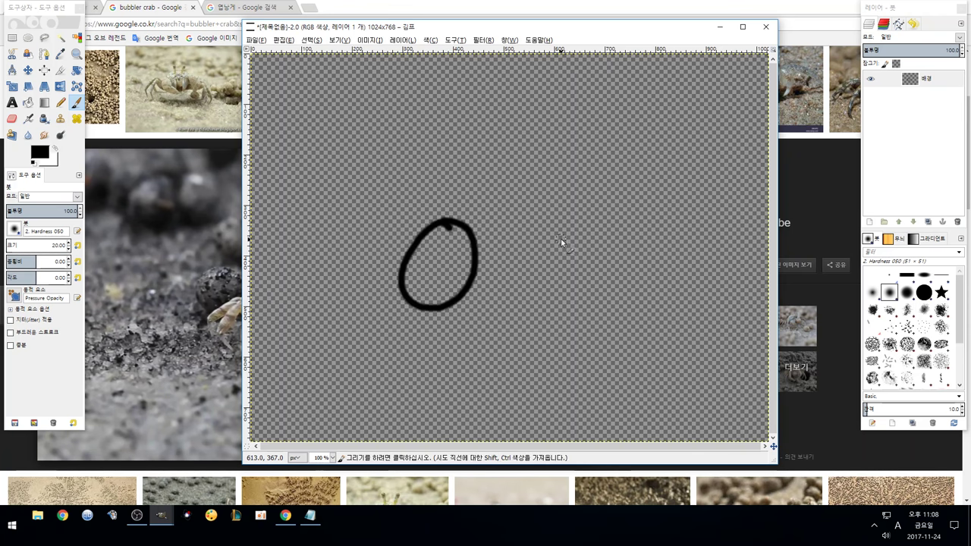
mouse_move(555, 267)
left_mouse_down()
mouse_move(478, 143)
mouse_move(428, 254)
mouse_move(510, 269)
mouse_move(476, 237)
left_mouse_up()
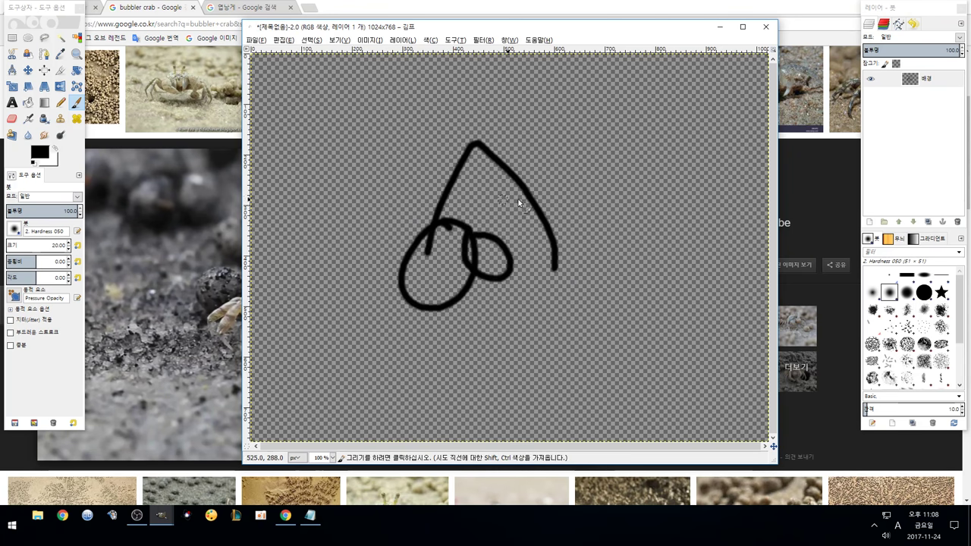
mouse_move(550, 235)
left_mouse_down()
mouse_move(582, 195)
mouse_move(672, 250)
left_mouse_up()
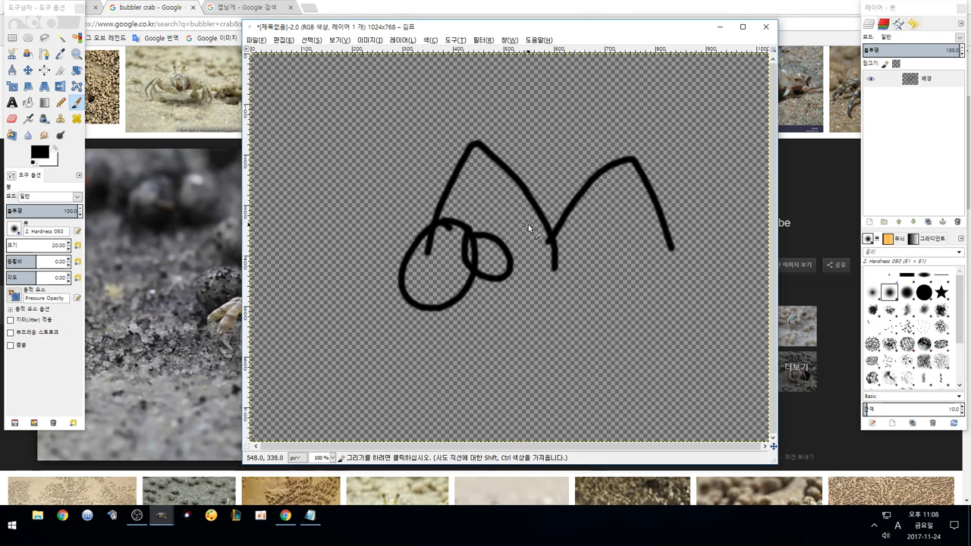
left_click_drag(410, 189, 477, 188)
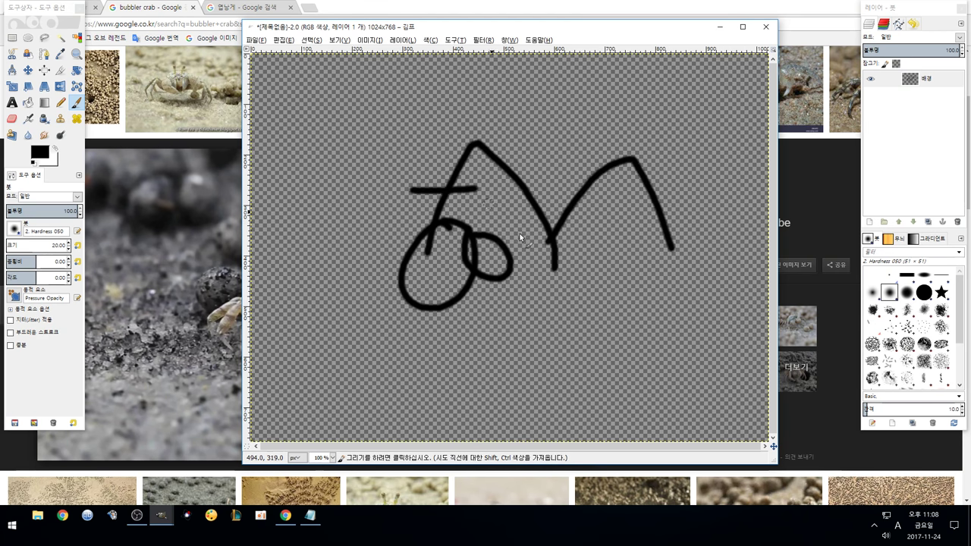
mouse_move(534, 280)
left_mouse_down()
mouse_move(565, 227)
mouse_move(546, 262)
left_mouse_up()
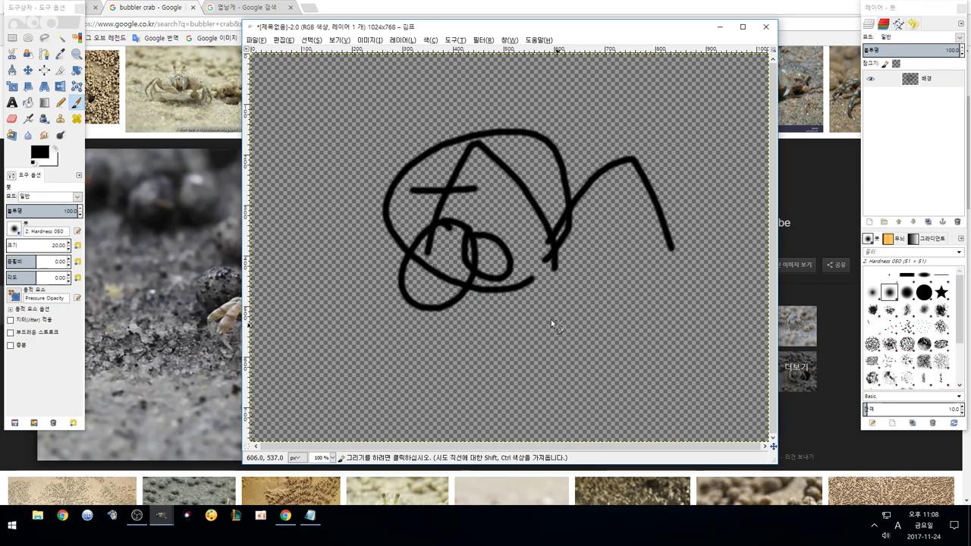
Draw a circle below the sketch with a horizontal ground line running to both sides, and retrace the first arch on its inner side.
left_click_drag(541, 312, 565, 332)
left_click_drag(485, 347, 366, 360)
mouse_move(621, 351)
left_mouse_down()
mouse_move(504, 343)
mouse_move(440, 358)
left_mouse_up()
mouse_move(549, 254)
left_mouse_down()
mouse_move(484, 163)
mouse_move(435, 239)
left_mouse_up()
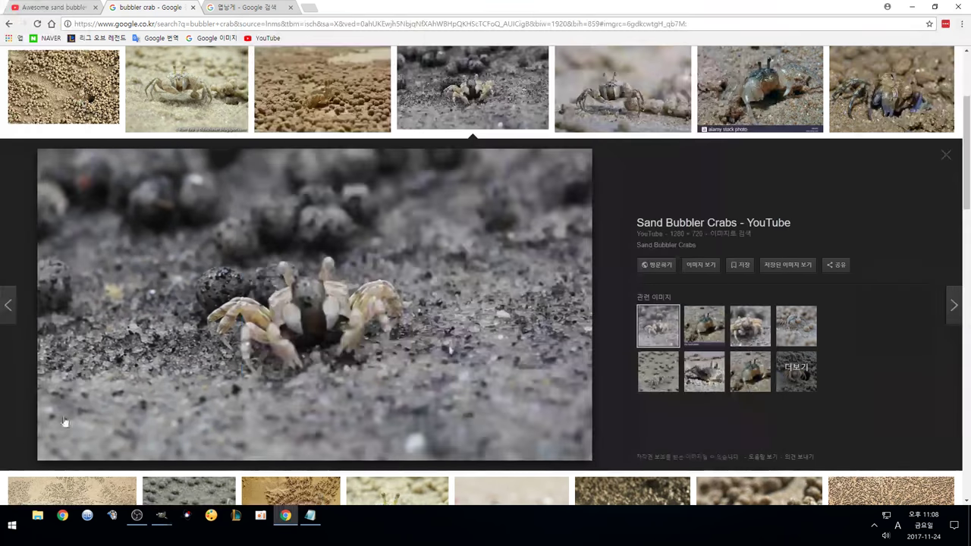
Bring up the crab skill notes in Notepad, and return to the second sketch in GIMP.
left_click(37, 442)
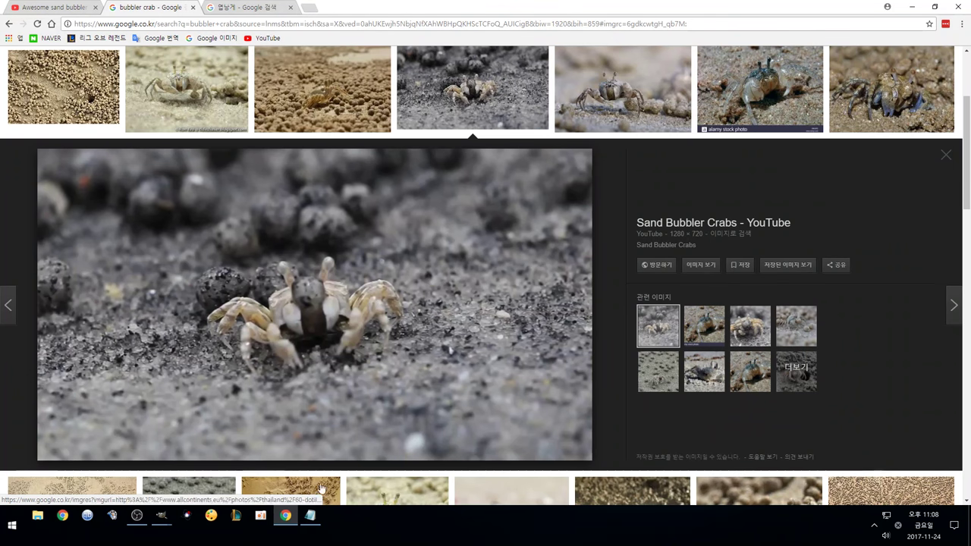
left_click(311, 516)
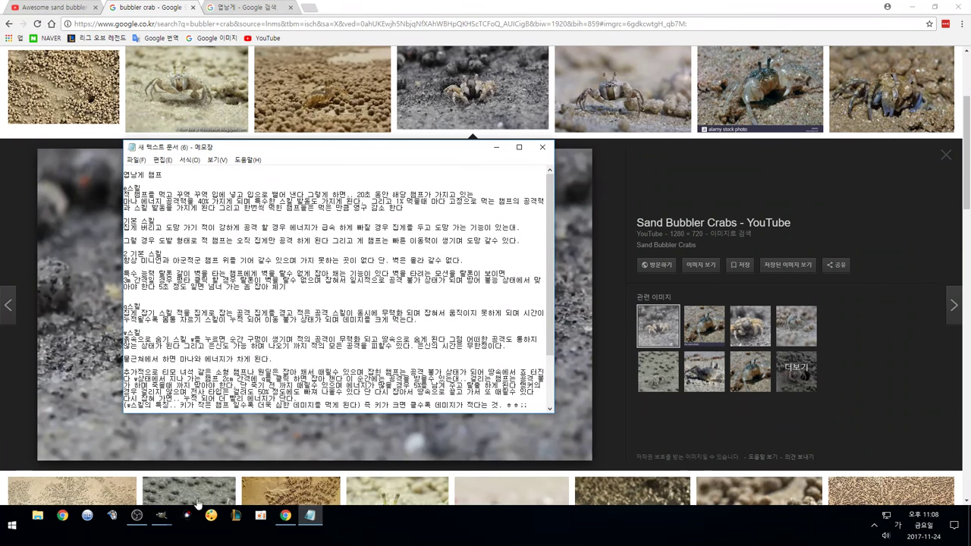
left_click(161, 516)
left_click(215, 457)
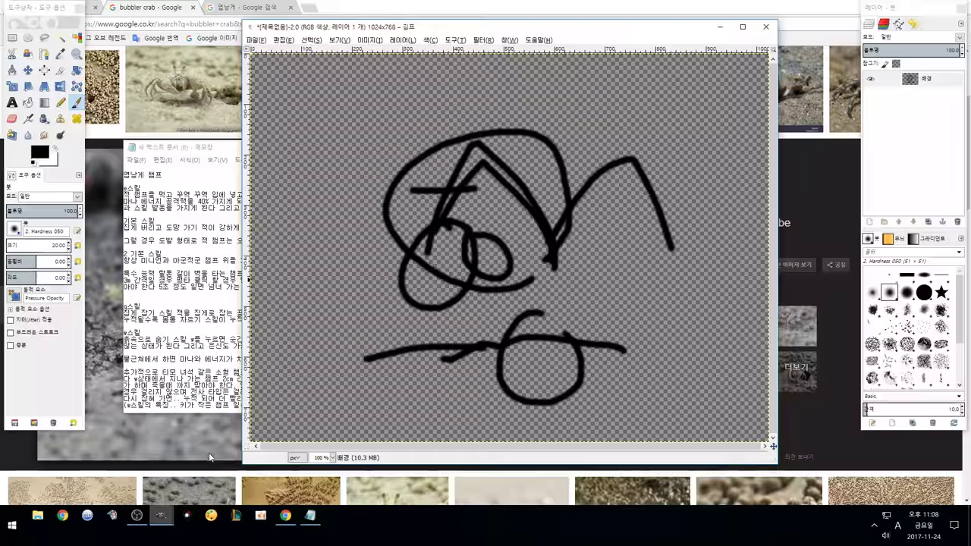
Draw a second circle over the lower one, a line above it ending in a squiggle, and a small separate circle beside the arches.
left_click_drag(552, 389, 565, 379)
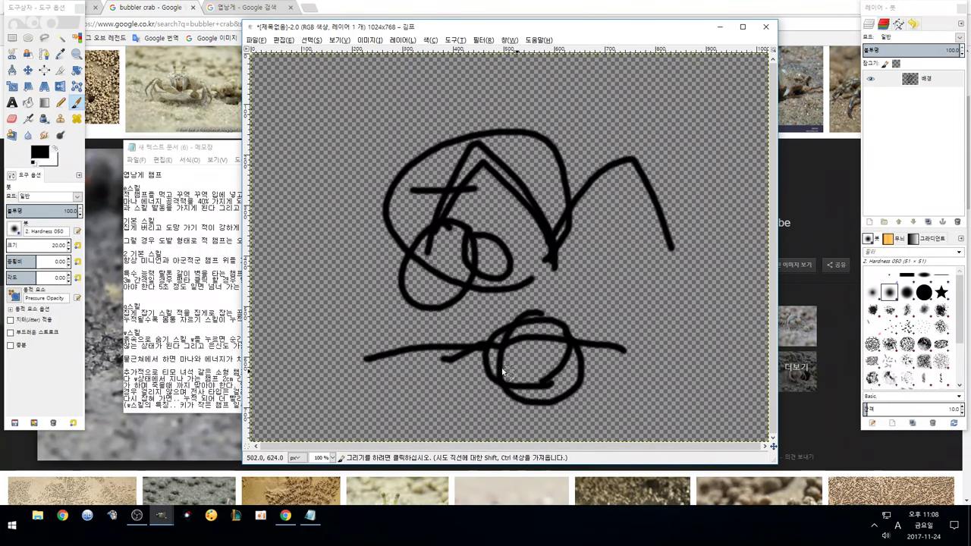
mouse_move(368, 320)
left_mouse_down()
mouse_move(551, 269)
mouse_move(549, 262)
mouse_move(583, 292)
left_mouse_up()
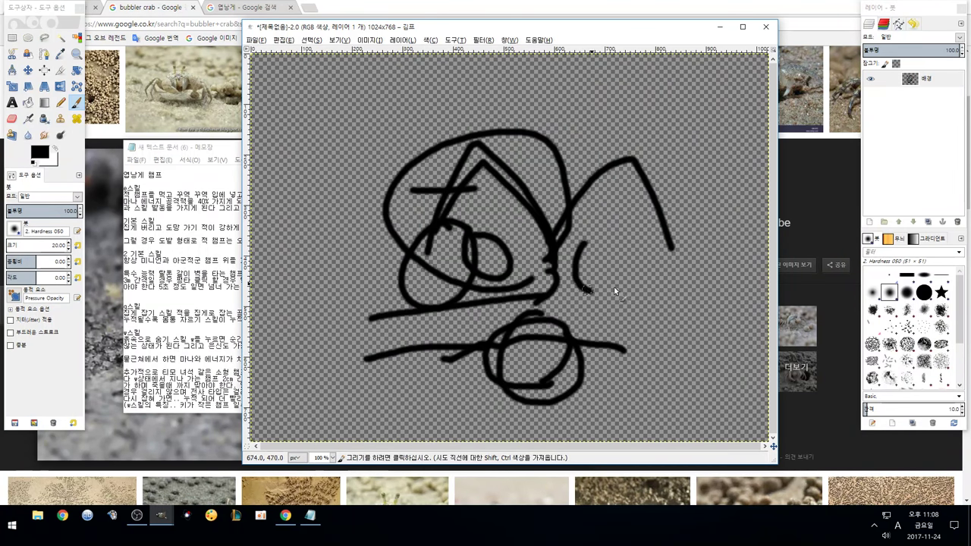
left_click_drag(599, 245, 588, 288)
Create another blank 1024x768 image, minimize the second sketch, and move the new image window towards the middle of the screen.
left_click(256, 40)
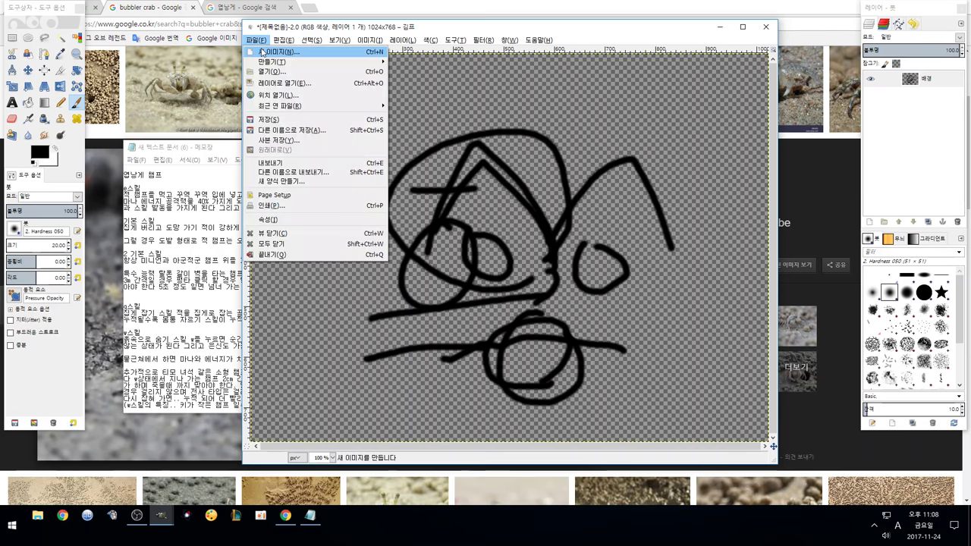
left_click(273, 50)
left_click(266, 217)
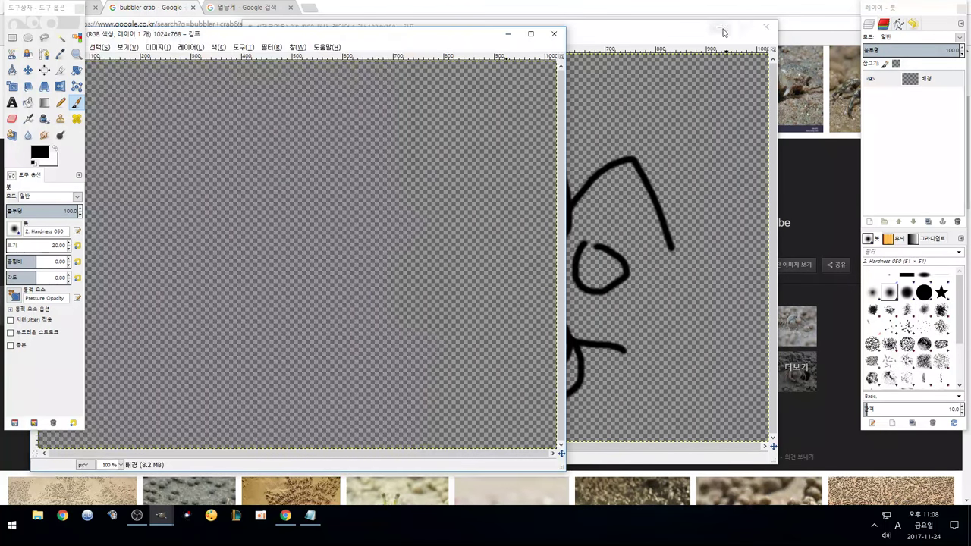
left_click(720, 27)
left_click_drag(433, 33, 540, 31)
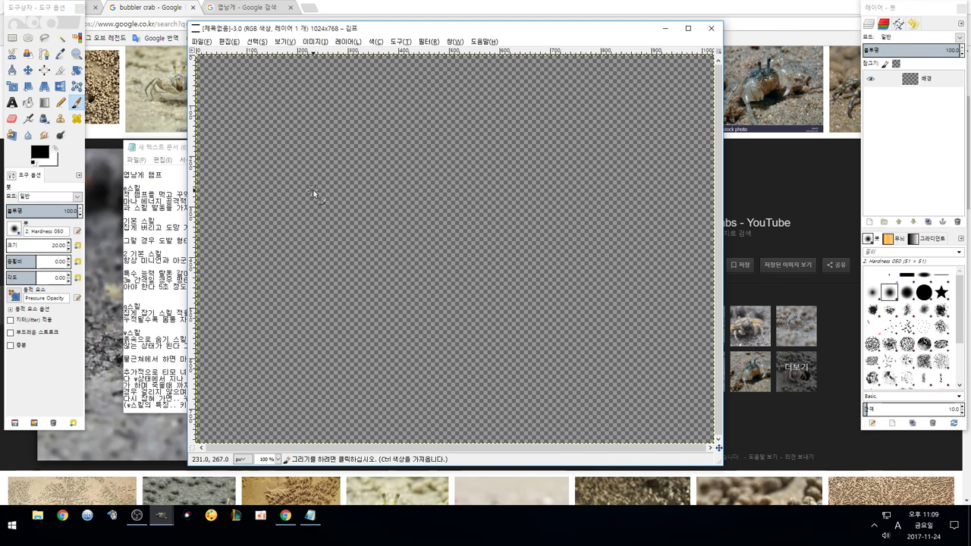
Bring the Notepad skill notes to the front and read through them down to the R skill description.
left_click(149, 190)
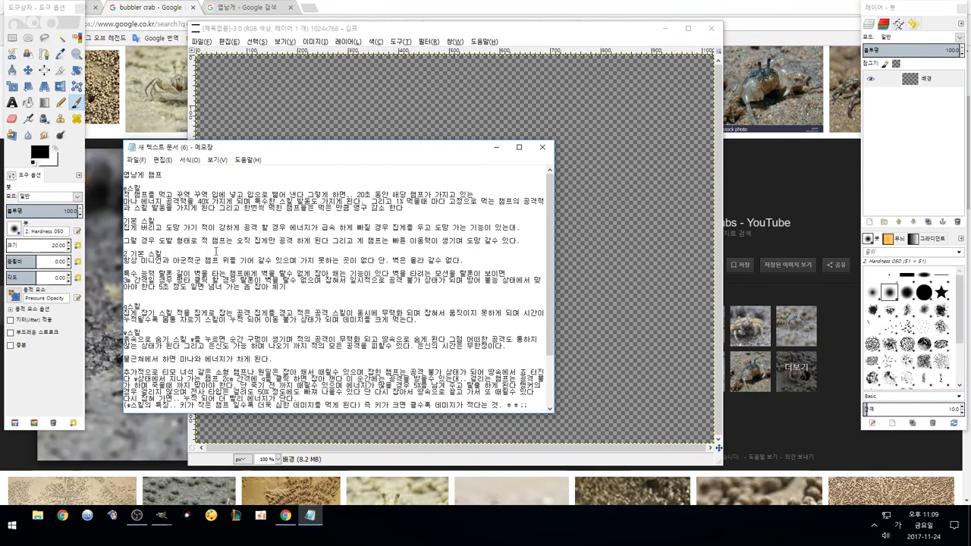
key("ctrl+v")
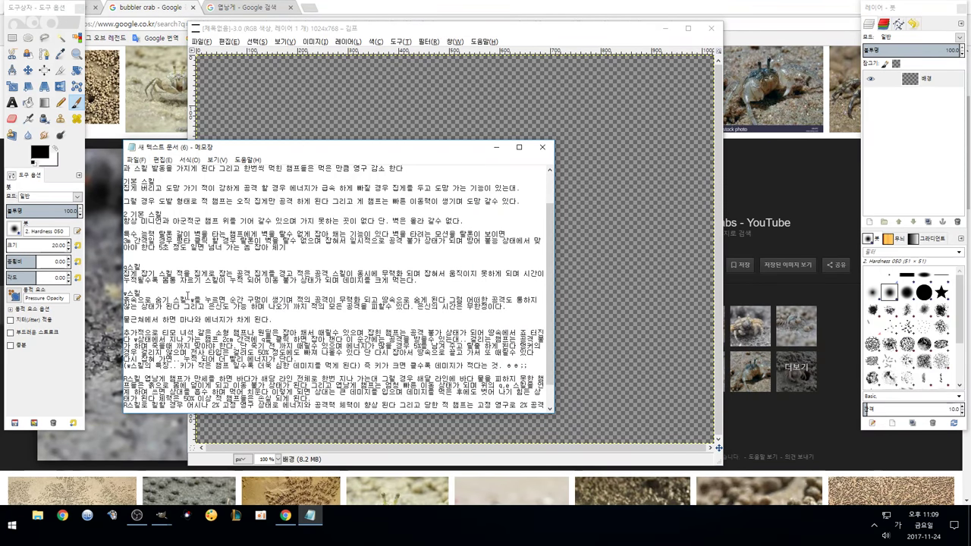
scroll(190, 289, "down", 3)
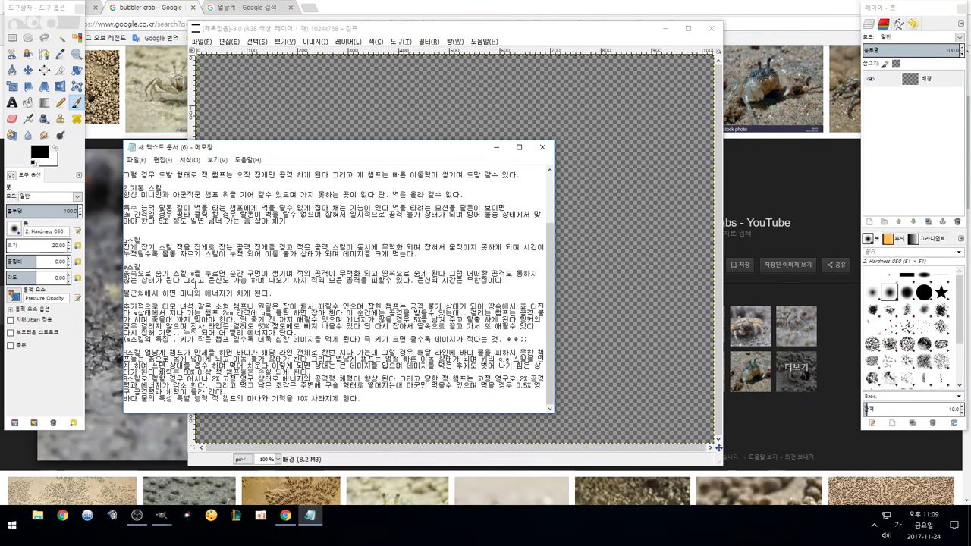
scroll(199, 280, "up", 3)
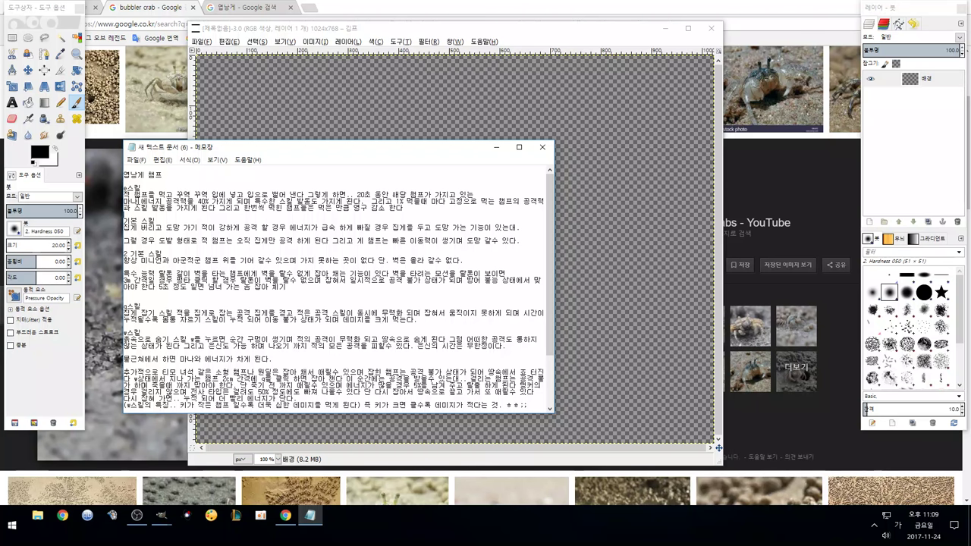
Paint a letter "e" in the upper-left corner of the blank canvas and bring the Notepad skill notes to the front.
left_click(237, 99)
mouse_move(259, 102)
left_mouse_down()
mouse_move(252, 130)
mouse_move(273, 135)
left_mouse_up()
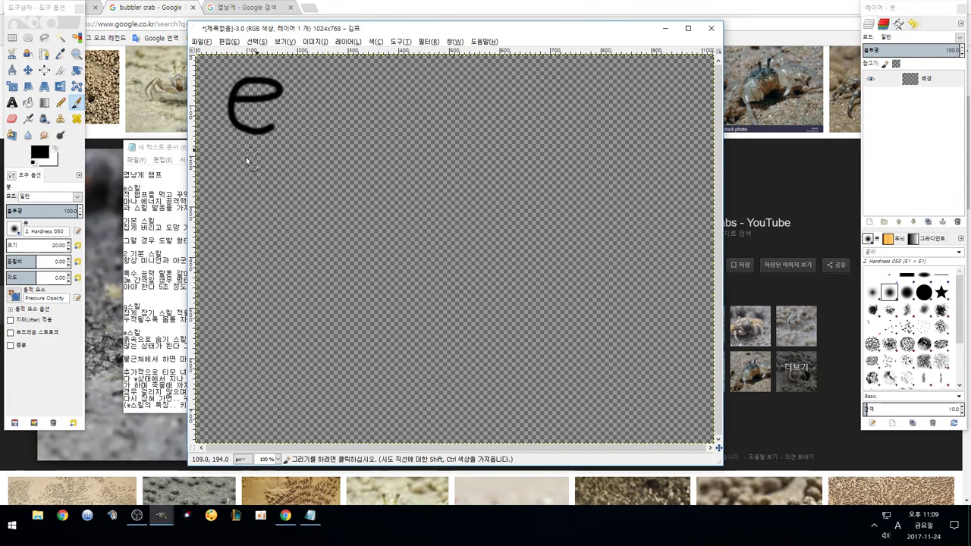
left_click(178, 199)
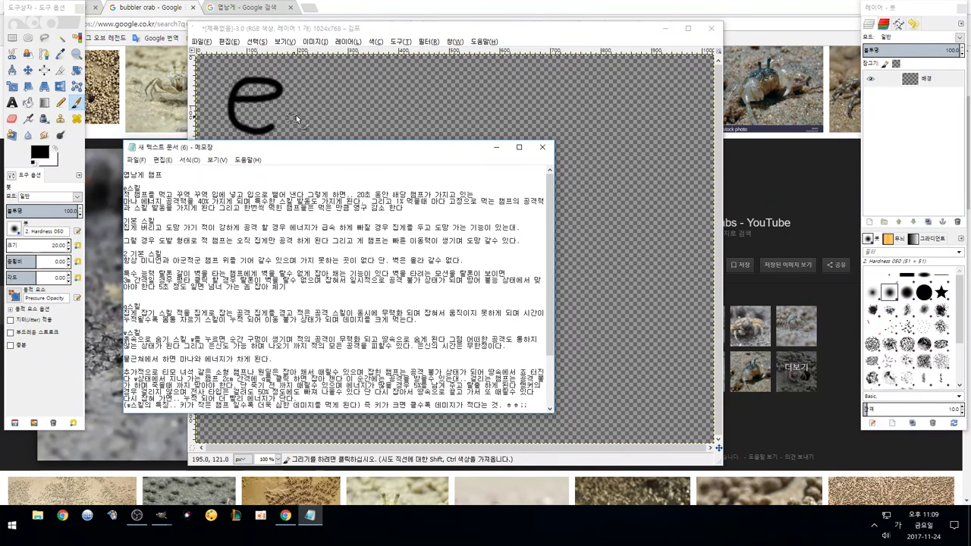
Switch to the bubbler crab image results in Chrome and examine the enlarged Sand Bubbler Crabs photo and its neighbouring results.
left_click(394, 17)
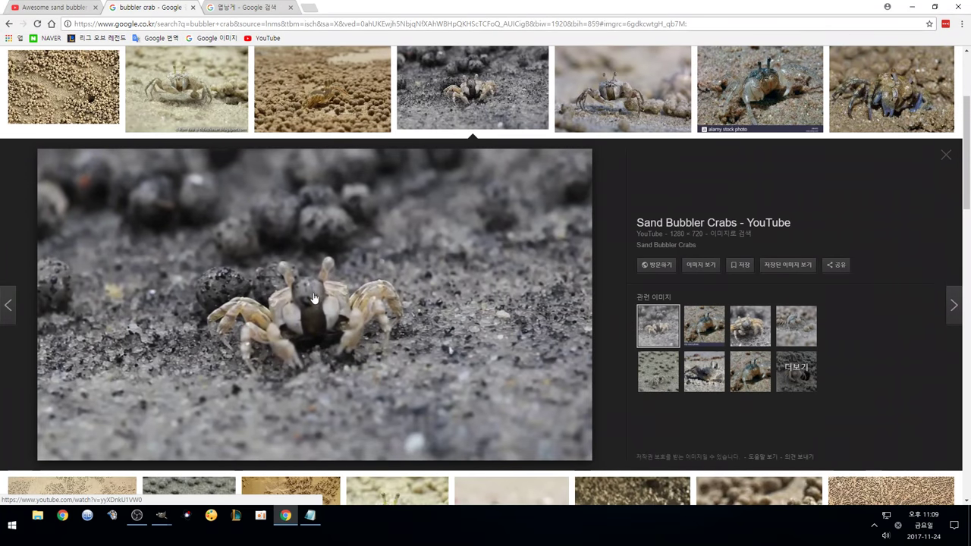
scroll(338, 191, "up", 1)
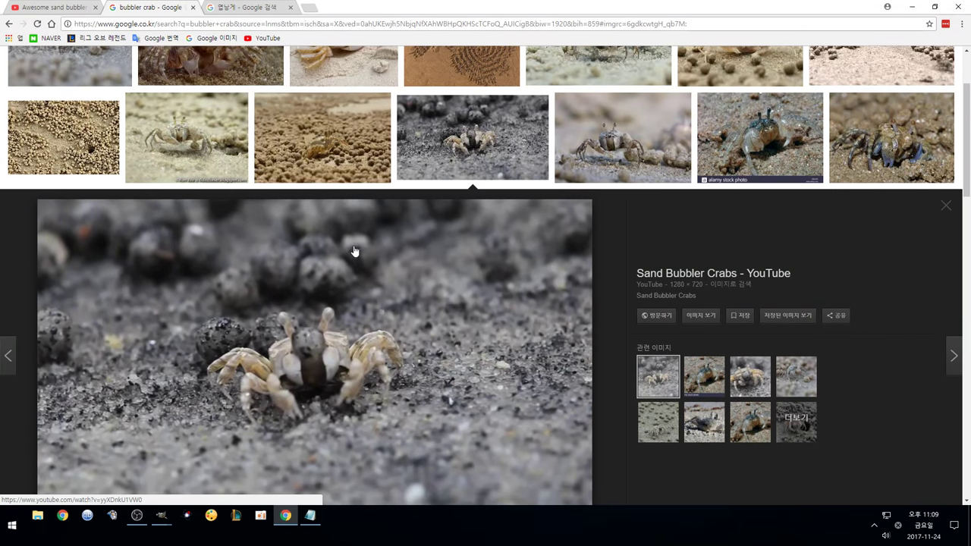
scroll(353, 250, "up", 1)
scroll(356, 238, "up", 1)
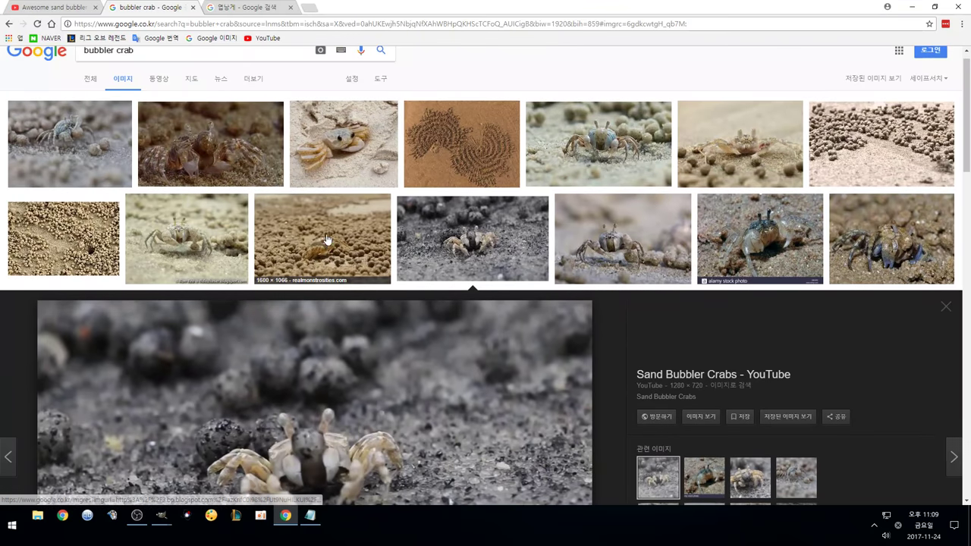
scroll(333, 229, "down", 2)
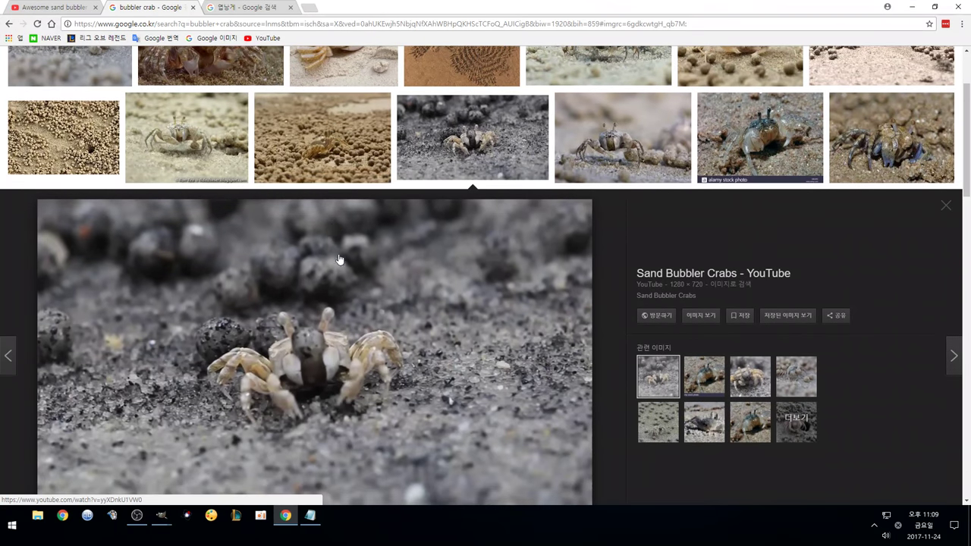
scroll(326, 299, "down", 1)
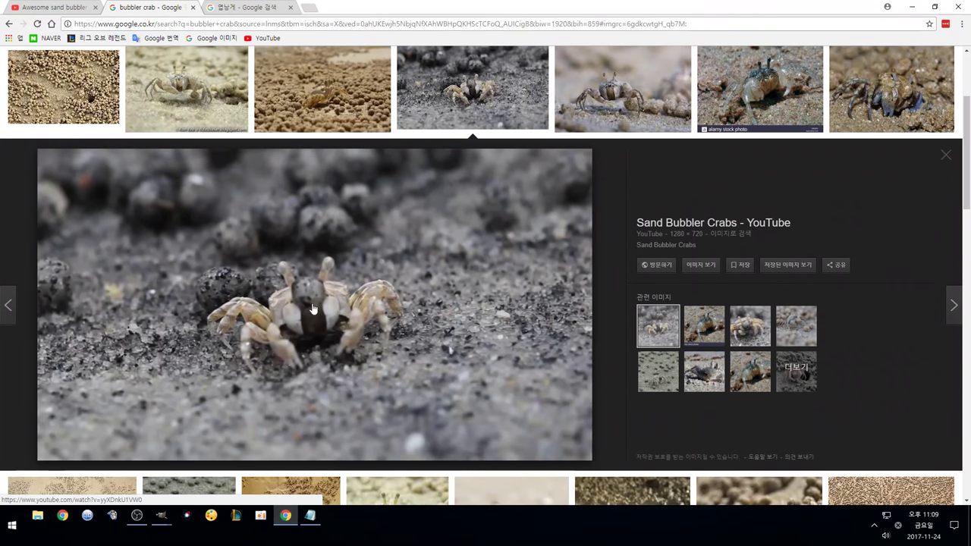
scroll(320, 307, "up", 1)
scroll(319, 303, "down", 2)
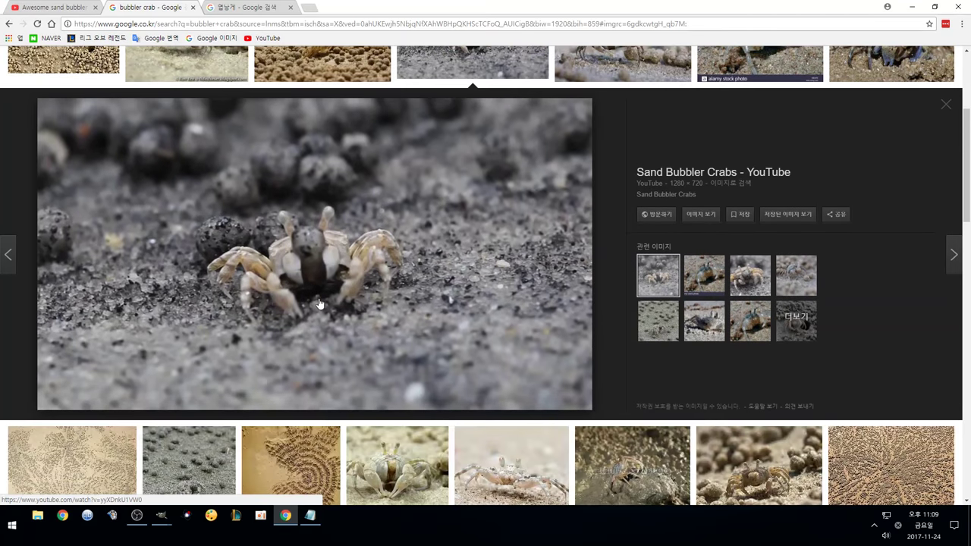
scroll(313, 281, "up", 3)
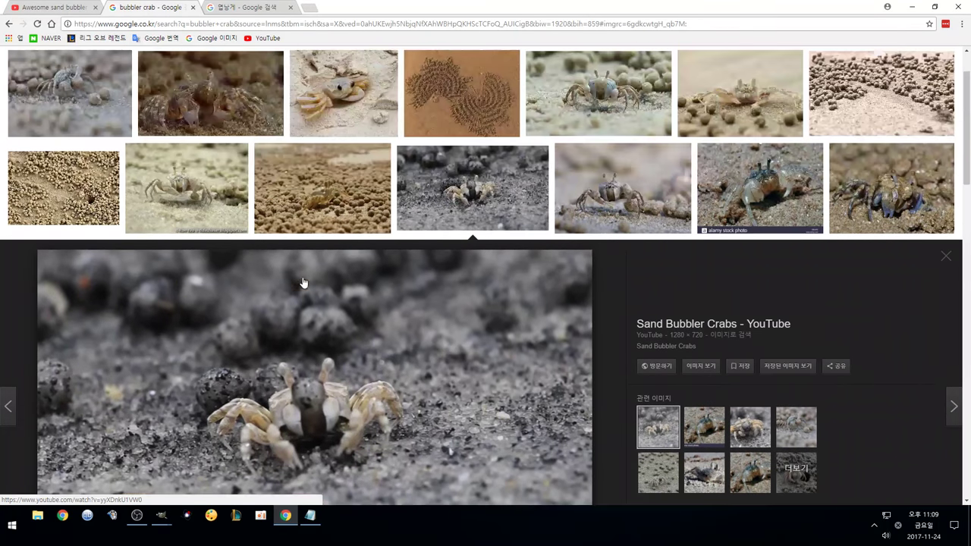
Enlarge the tHE tiDE cHAsER sand bubbler crab photo from the results and look at the crab's claws.
left_click(206, 210)
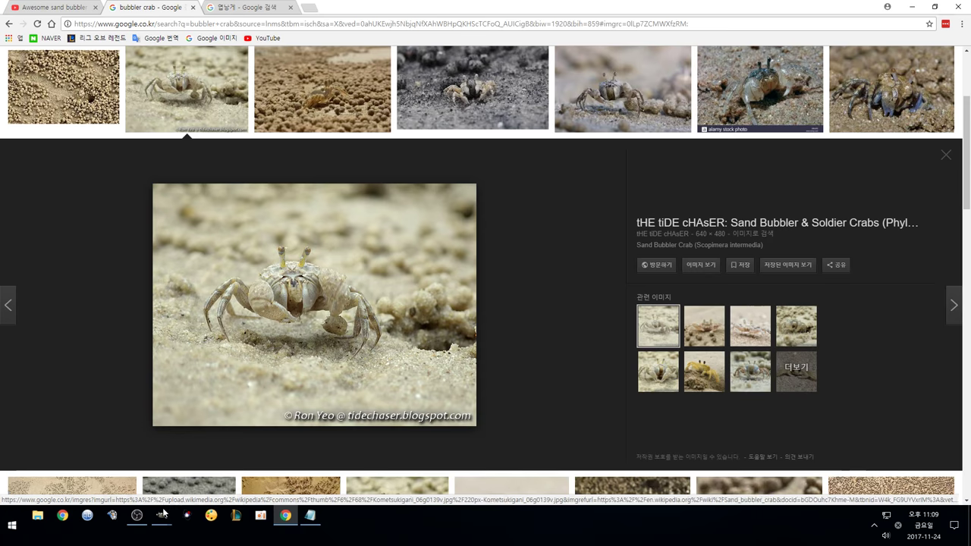
mouse_move(161, 516)
left_click(227, 460)
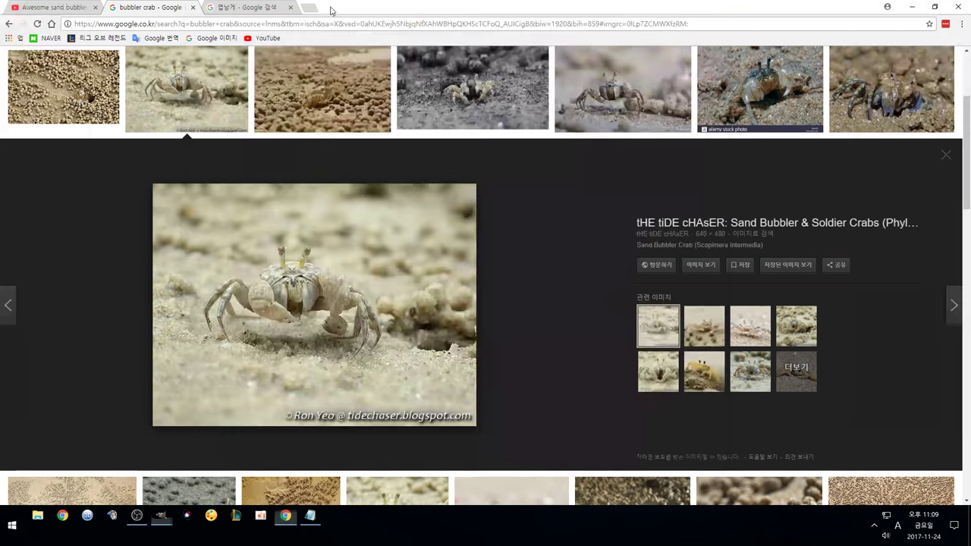
left_click(342, 9)
Search Google for "사과 분류 기계" in a new browser tab and show the image results.
left_click(309, 9)
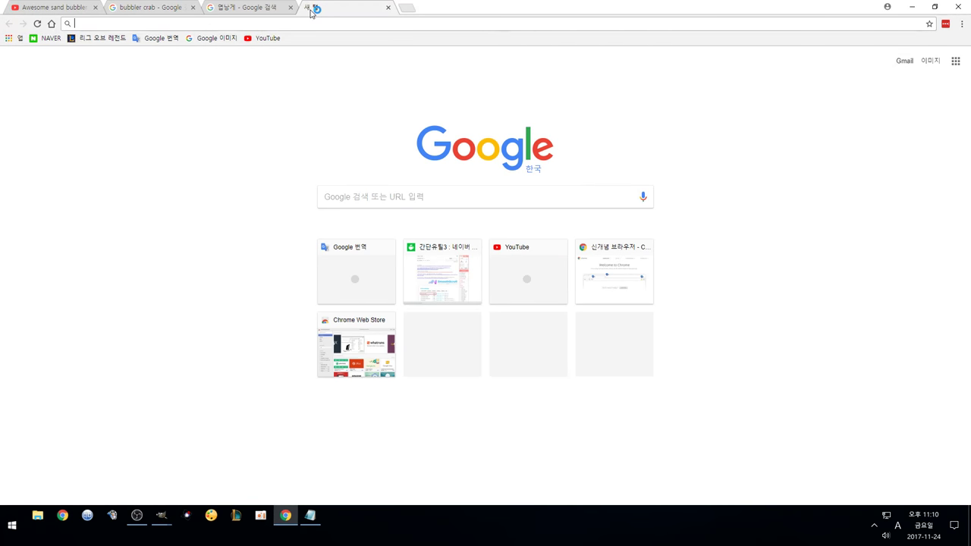
type("duqskdrp")
key("Escape")
key("Escape")
key("Hangul")
type("사과 분류 기계")
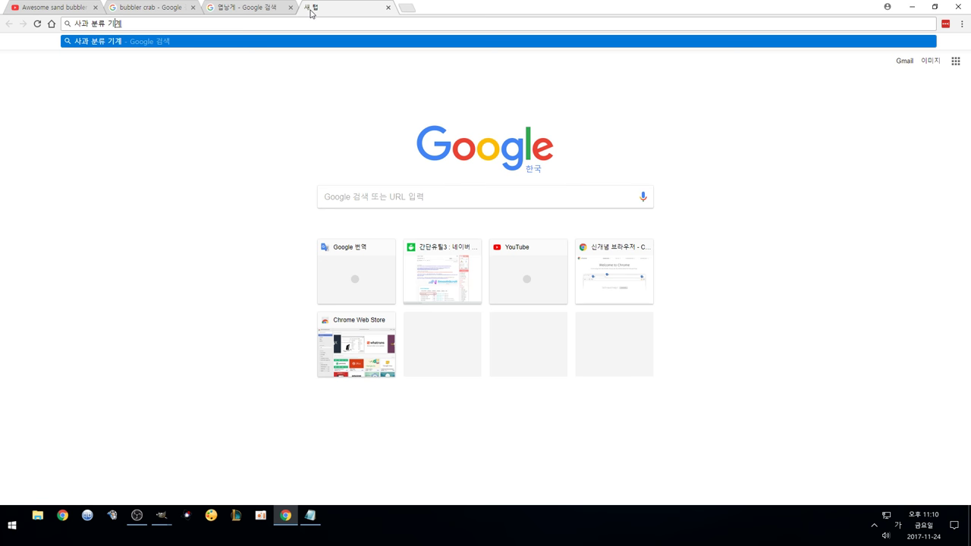
key("Return")
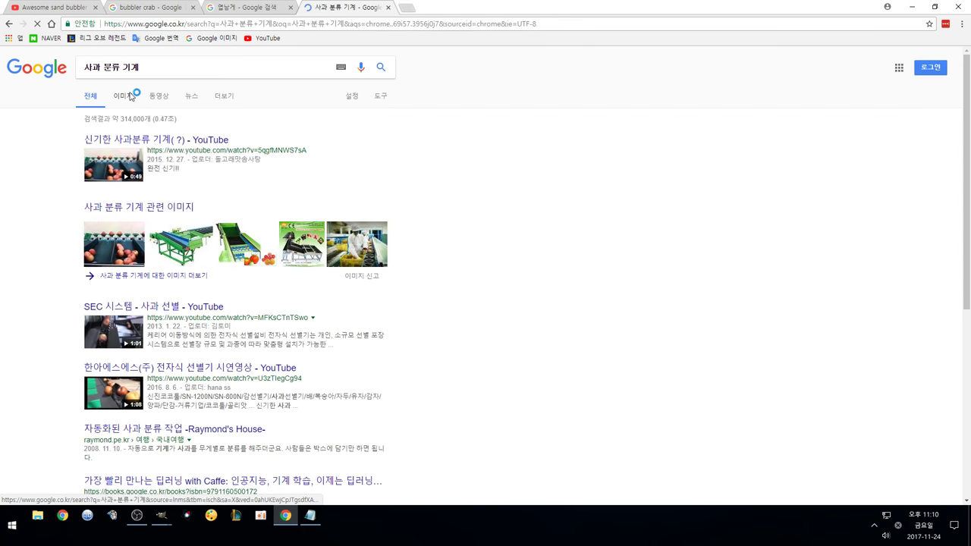
left_click(131, 95)
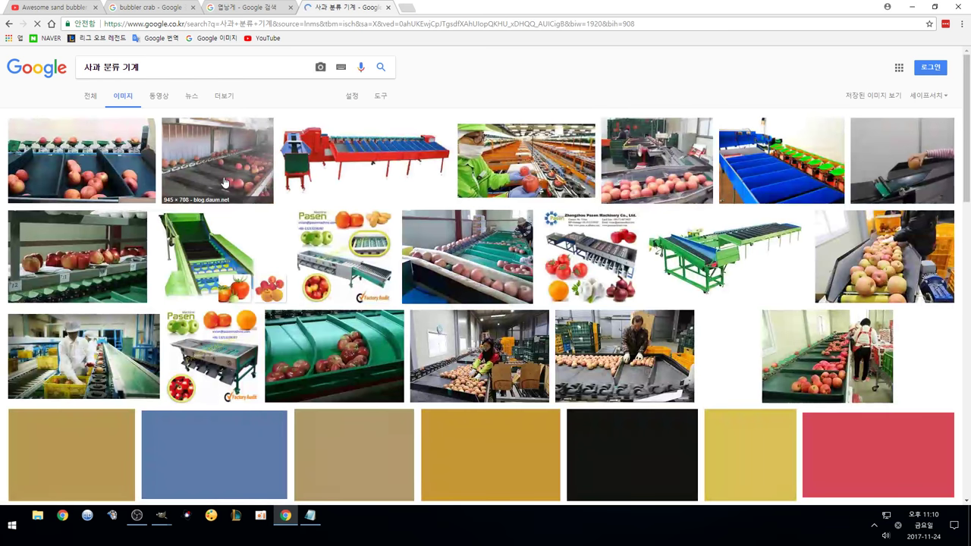
Examine enlarged photos of the apple conveyor and the green-clad worker sorting apples, and minimize the browser.
left_click(224, 182)
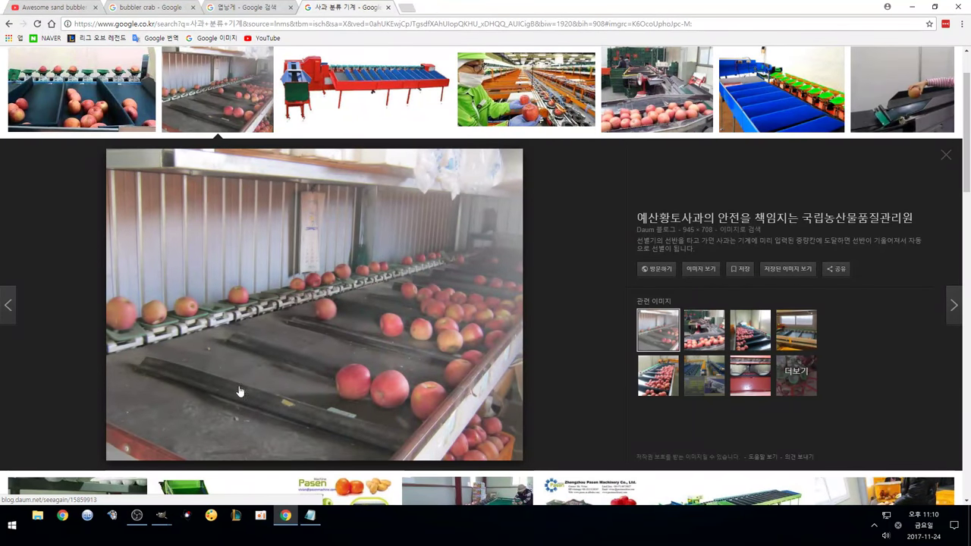
left_click(522, 121)
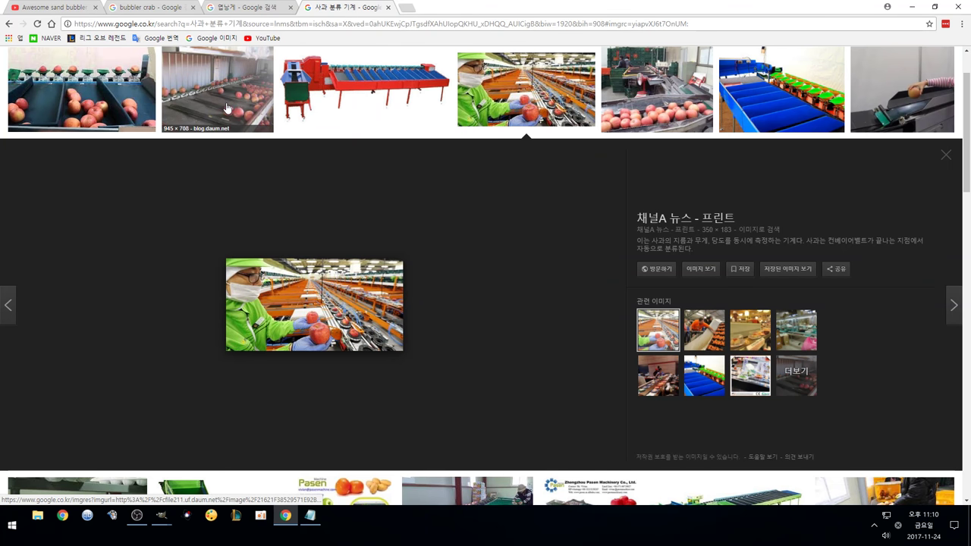
scroll(481, 280, "down", 2)
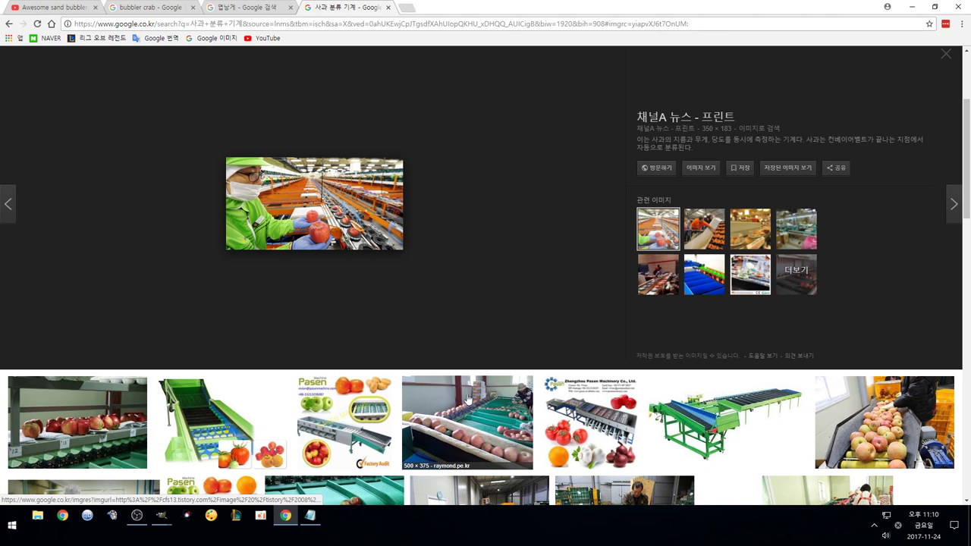
left_click(912, 9)
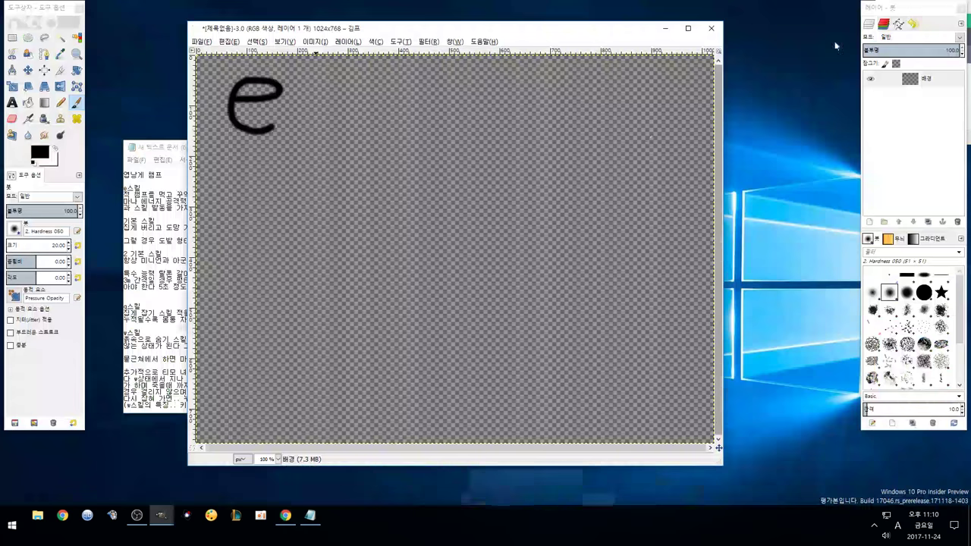
Search for "컨베이어 벨트" in another new browser tab and open an example from the image results.
left_click(285, 515)
left_click(409, 10)
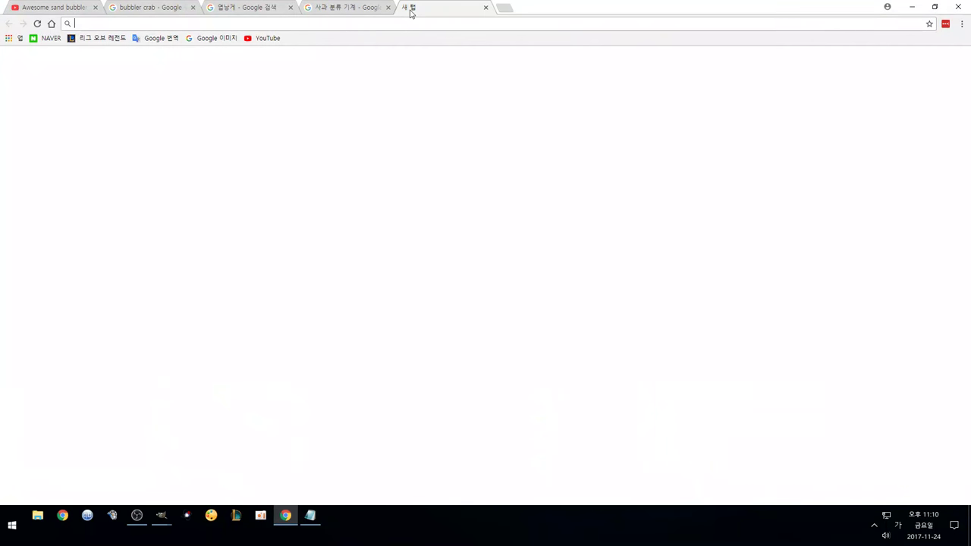
type("컨베이어")
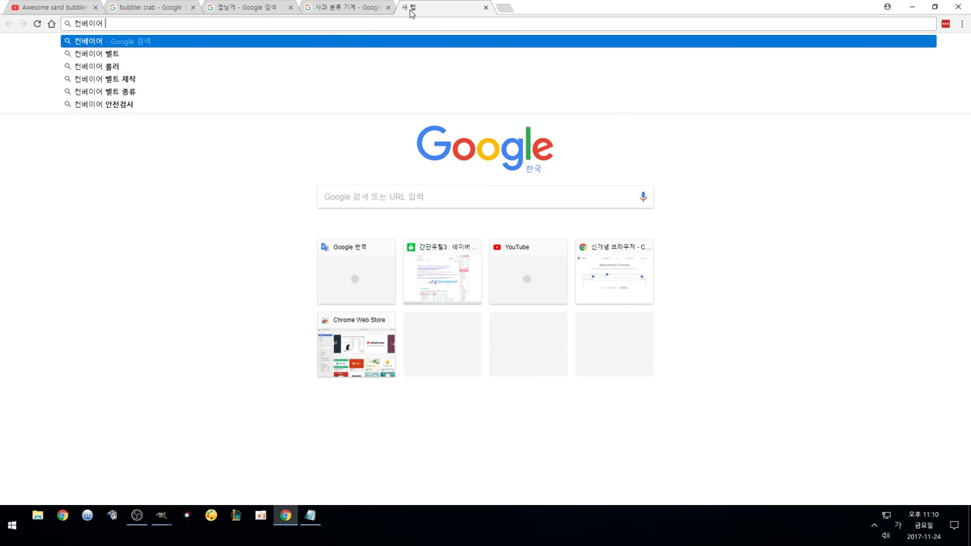
type(" 벨트")
key("Return")
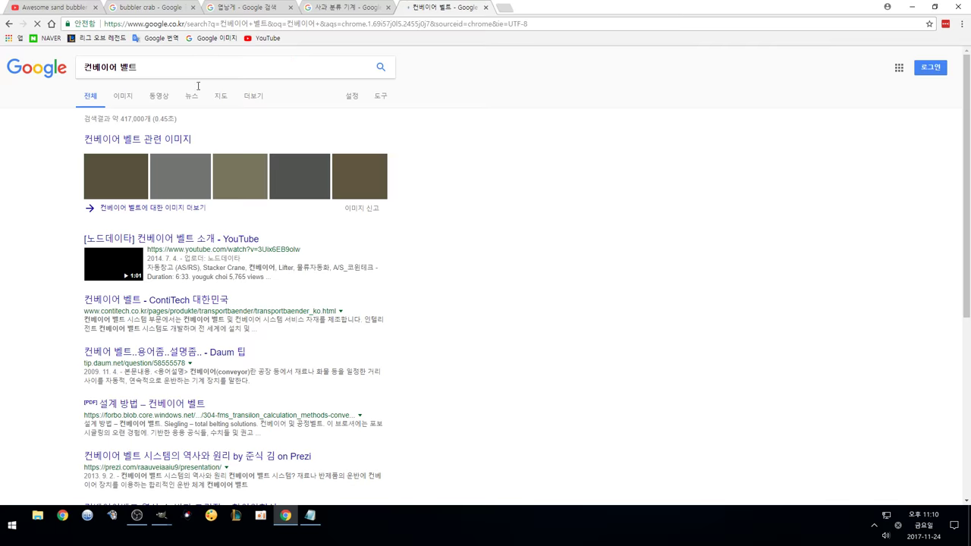
left_click(125, 100)
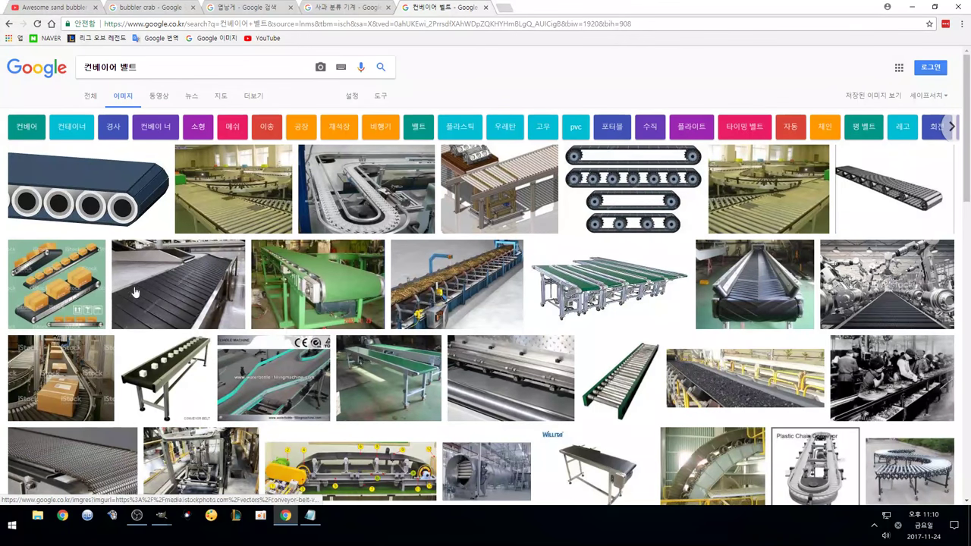
left_click(109, 196)
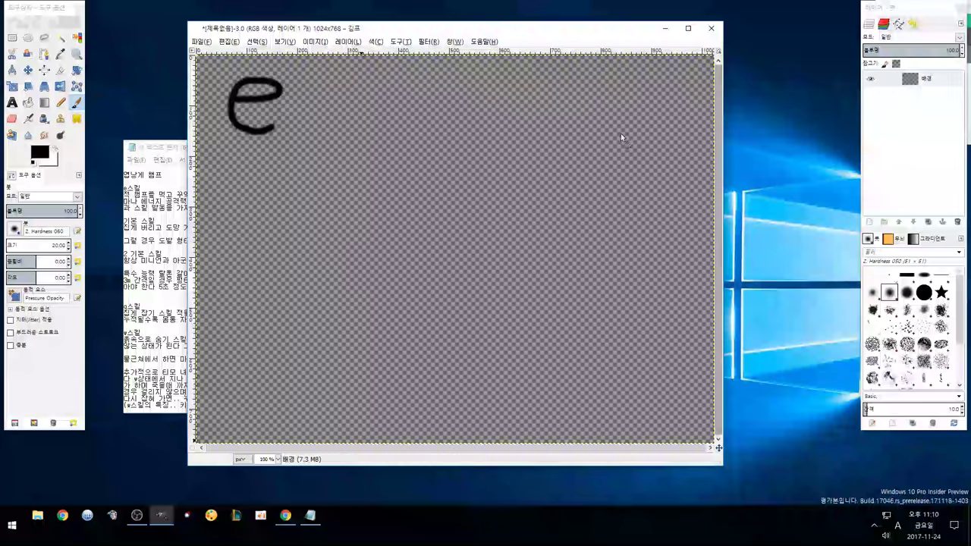
Check the Notepad skill notes, then paint a dot beside the "e" and the underlined word "미니언" above the canvas's centre.
left_click(157, 223)
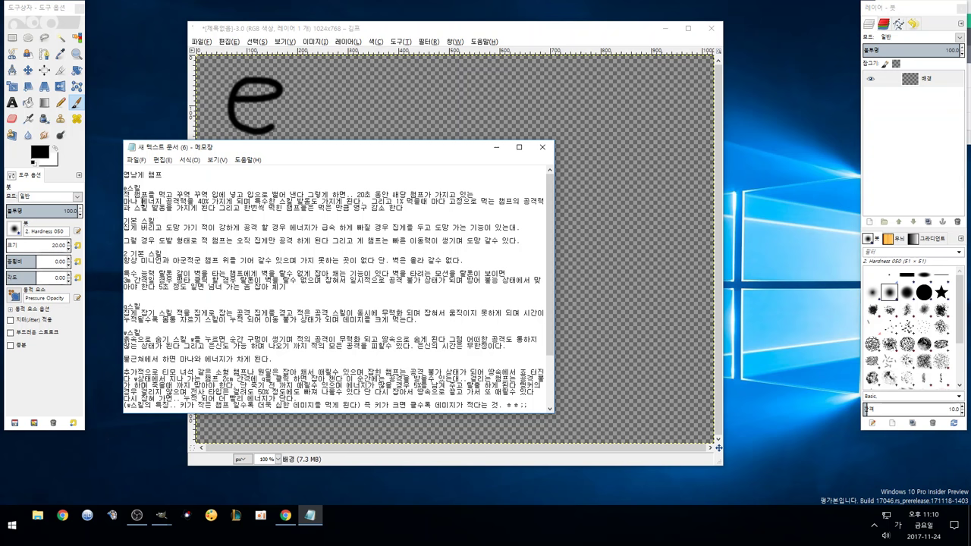
left_click(318, 102)
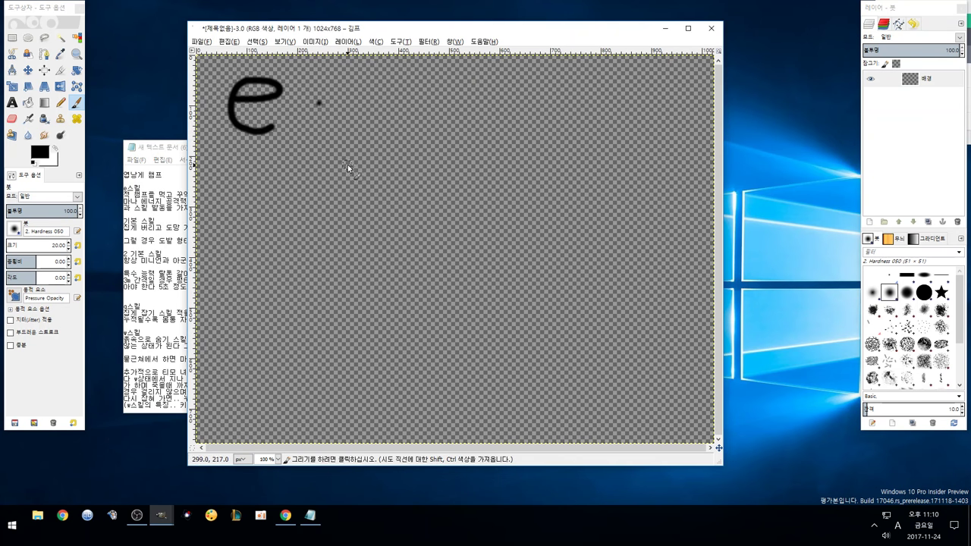
left_click_drag(403, 165, 414, 196)
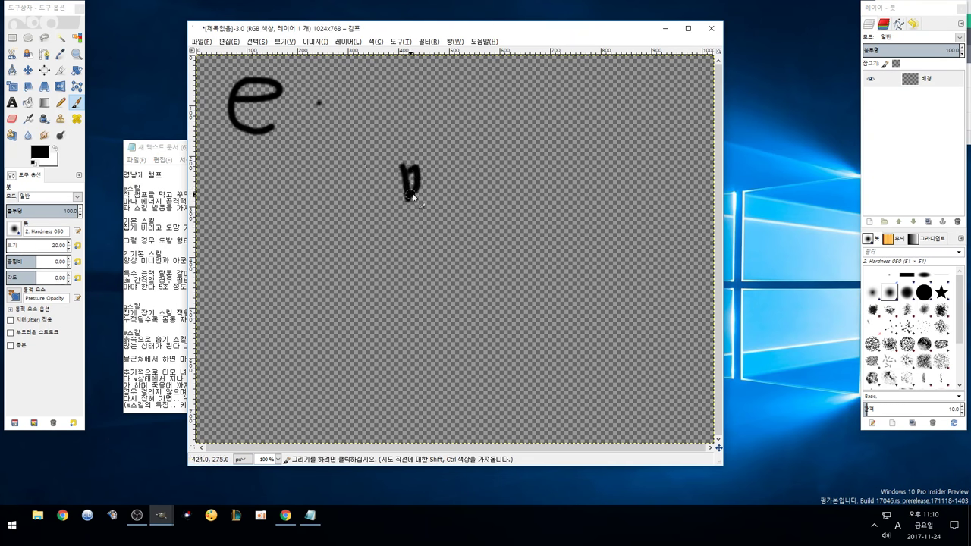
left_click_drag(454, 169, 485, 199)
mouse_move(487, 163)
left_mouse_down()
mouse_move(526, 204)
mouse_move(529, 222)
mouse_move(515, 192)
mouse_move(541, 213)
left_mouse_up()
left_click_drag(396, 233, 519, 228)
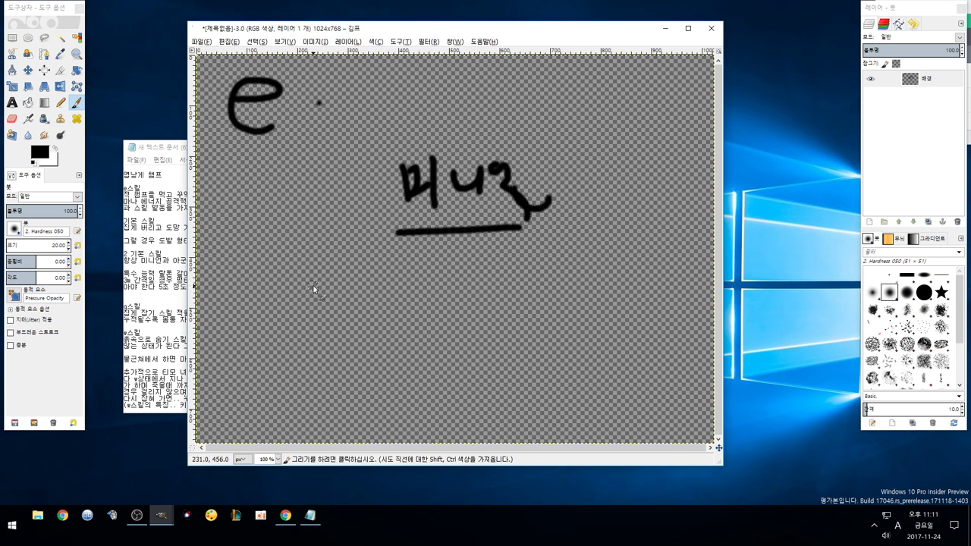
Paint two ovals side by side below the word, with a looping arm ending in a small circle and a curved arm on the other side.
left_click_drag(355, 290, 373, 319)
mouse_move(429, 288)
left_mouse_down()
mouse_move(475, 300)
mouse_move(425, 289)
left_mouse_up()
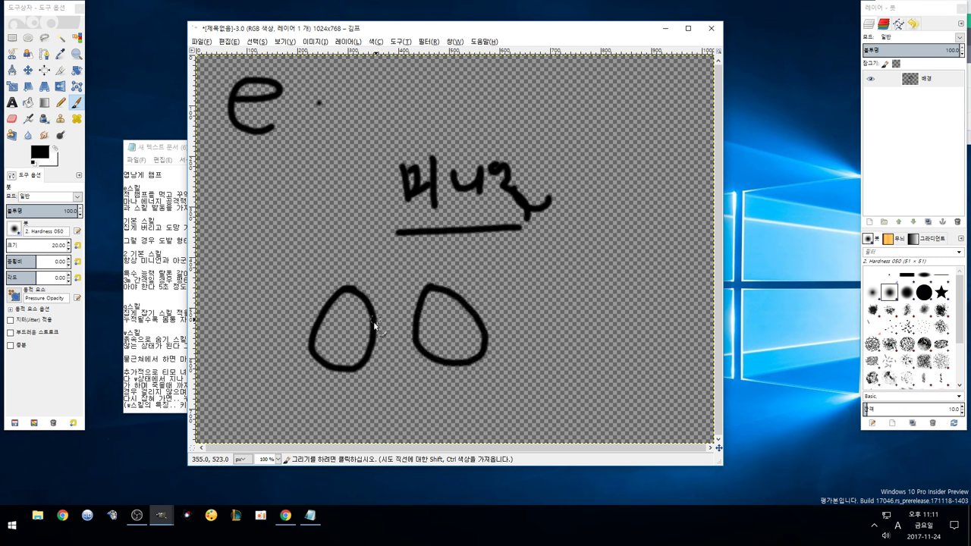
mouse_move(359, 373)
left_mouse_down()
mouse_move(198, 372)
mouse_move(266, 406)
mouse_move(350, 406)
mouse_move(345, 392)
mouse_move(316, 402)
mouse_move(347, 414)
left_mouse_up()
mouse_move(489, 339)
left_mouse_down()
mouse_move(524, 419)
mouse_move(455, 417)
left_mouse_up()
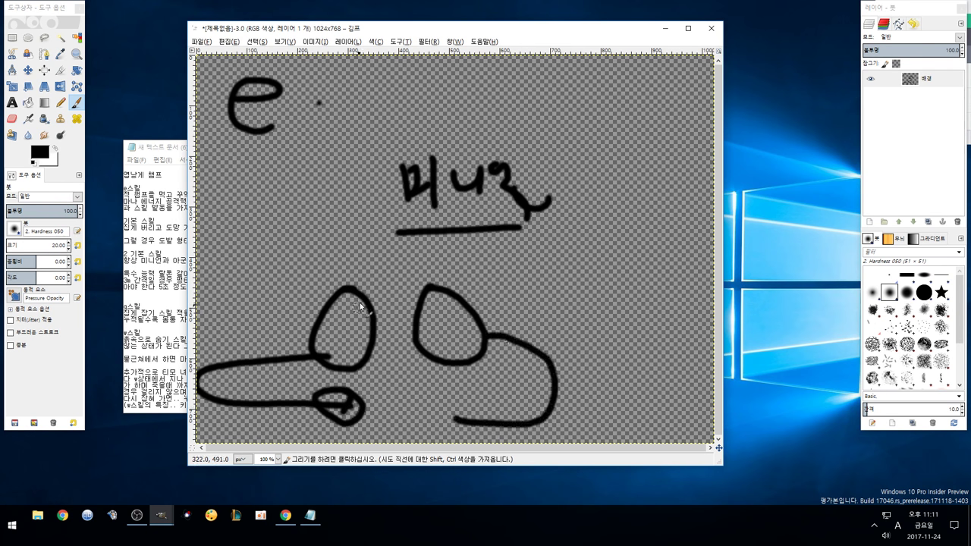
Add a stalk with a small loop above each oval, a circle ending the second arm, and a branching claw on that arm.
mouse_move(337, 231)
left_mouse_down()
mouse_move(315, 203)
mouse_move(328, 224)
left_mouse_up()
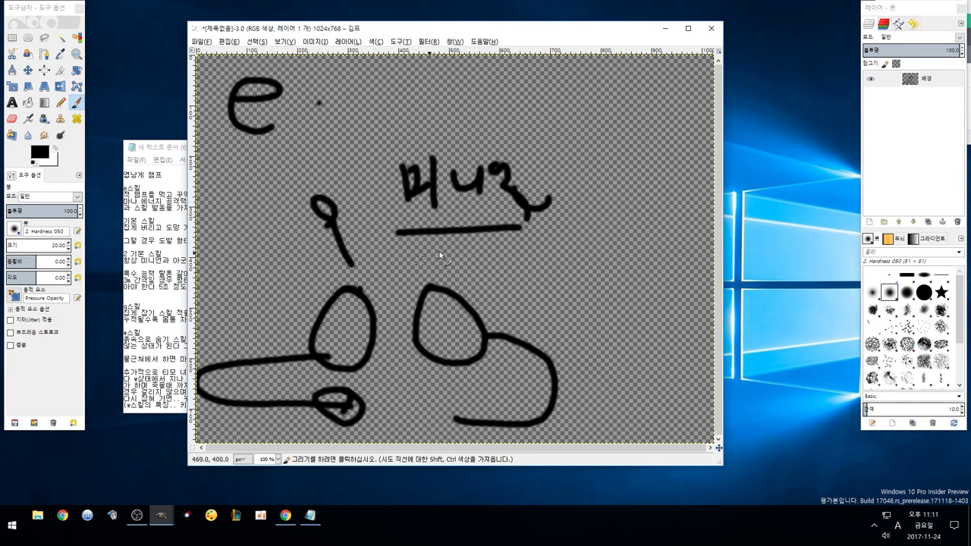
mouse_move(431, 288)
left_mouse_down()
mouse_move(451, 248)
mouse_move(439, 243)
left_mouse_up()
left_click_drag(501, 399, 478, 375)
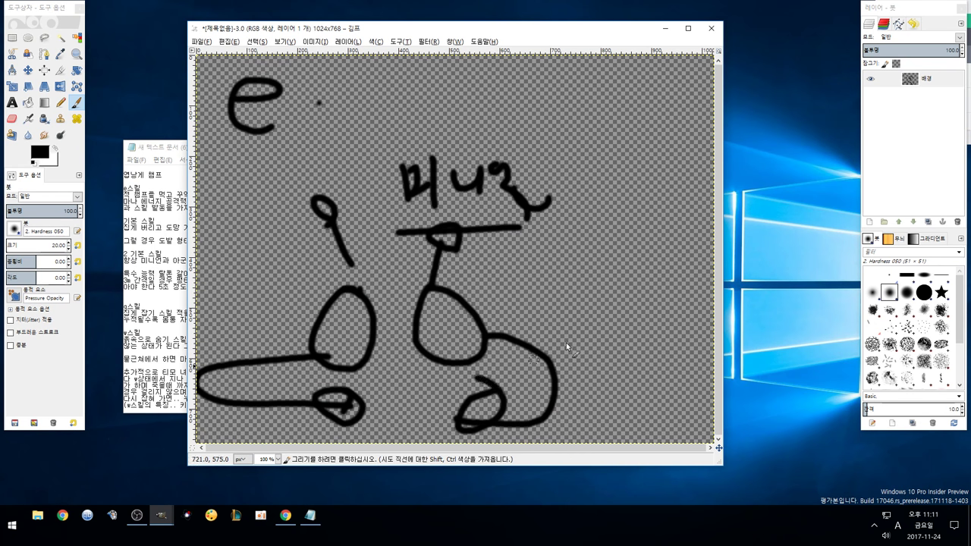
left_click_drag(642, 292, 548, 366)
left_click_drag(560, 313, 545, 357)
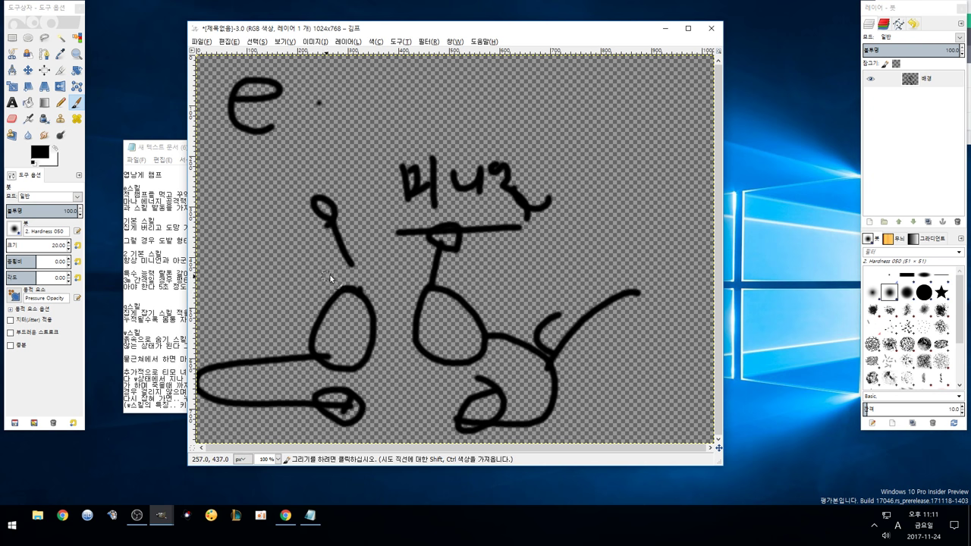
Paint two large overlapping circles in the canvas's upper-right area, with short strokes inside and between them and handwriting underneath.
mouse_move(545, 97)
left_mouse_down()
mouse_move(547, 168)
mouse_move(562, 95)
left_mouse_up()
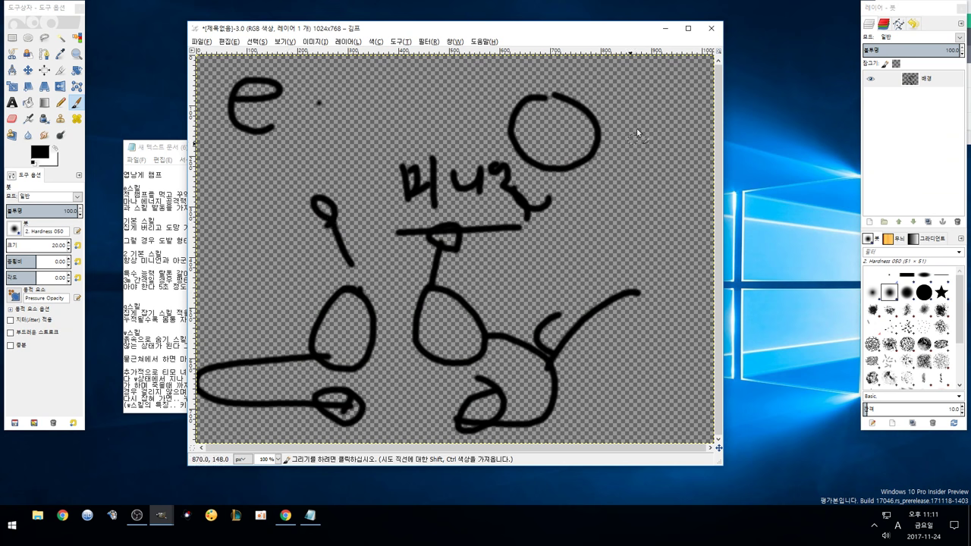
mouse_move(641, 103)
left_mouse_down()
mouse_move(633, 193)
mouse_move(640, 94)
left_mouse_up()
mouse_move(614, 148)
left_mouse_down()
mouse_move(578, 152)
mouse_move(613, 143)
mouse_move(592, 199)
mouse_move(619, 208)
mouse_move(605, 222)
left_mouse_up()
mouse_move(605, 150)
left_mouse_down()
mouse_move(618, 147)
mouse_move(624, 124)
mouse_move(554, 142)
mouse_move(562, 155)
left_mouse_up()
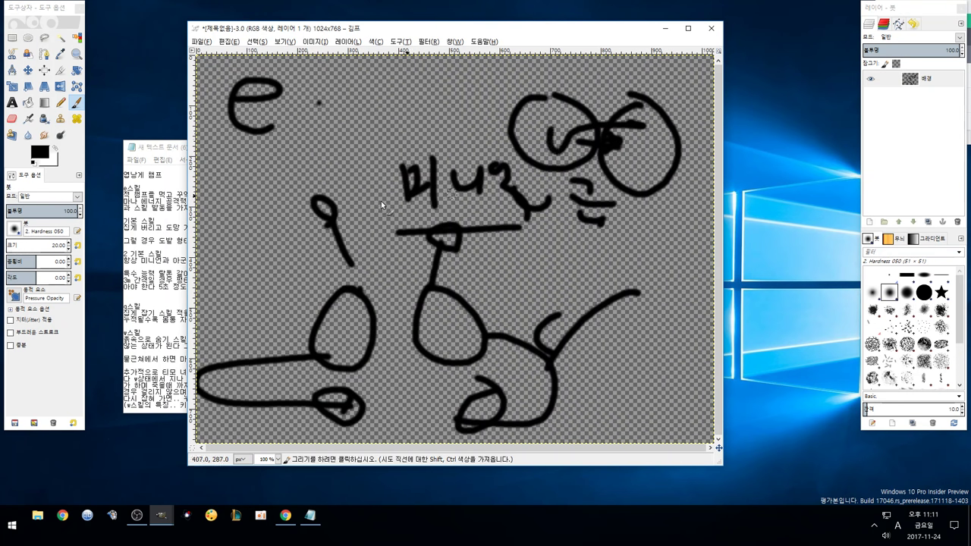
Paint an upward arrow between the ovals, a circled 1 beside them, and a small circle with a long curved arrow arching over them.
mouse_move(385, 396)
left_mouse_down()
mouse_move(389, 264)
mouse_move(416, 293)
left_mouse_up()
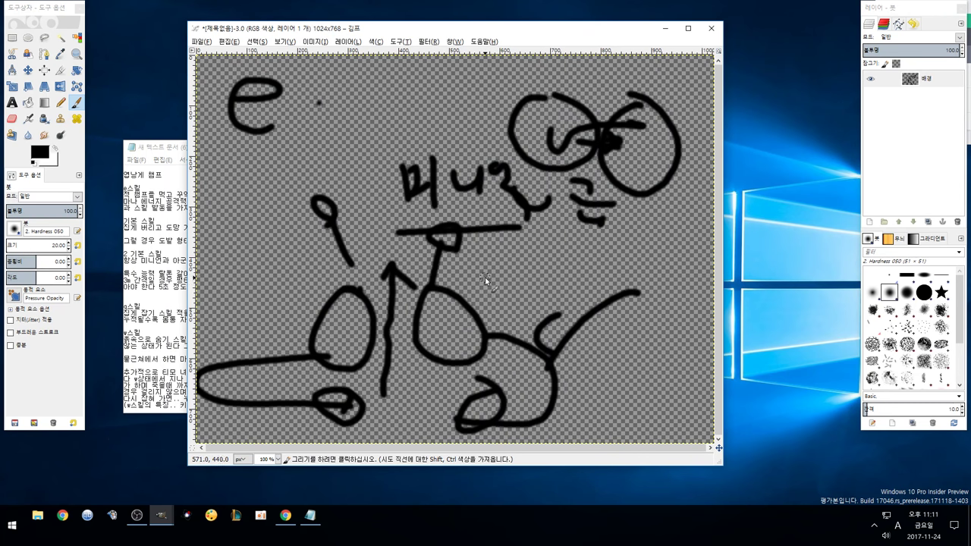
mouse_move(485, 277)
left_mouse_down()
mouse_move(502, 299)
mouse_move(473, 296)
mouse_move(512, 309)
mouse_move(501, 318)
mouse_move(490, 288)
left_mouse_up()
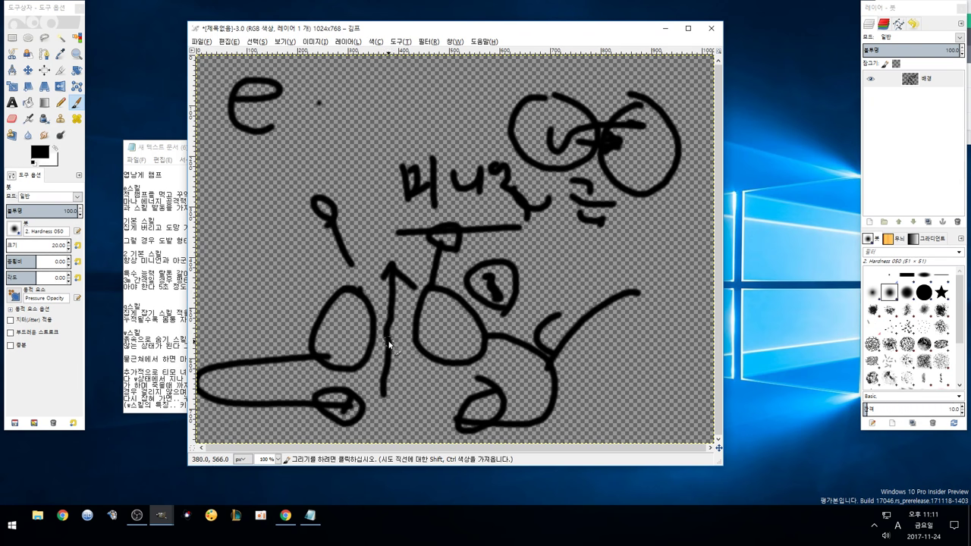
mouse_move(417, 394)
left_mouse_down()
mouse_move(434, 417)
mouse_move(417, 382)
mouse_move(401, 383)
mouse_move(412, 374)
mouse_move(416, 385)
mouse_move(404, 387)
mouse_move(392, 344)
mouse_move(390, 264)
mouse_move(425, 208)
mouse_move(541, 221)
mouse_move(631, 314)
mouse_move(646, 316)
mouse_move(644, 340)
left_mouse_up()
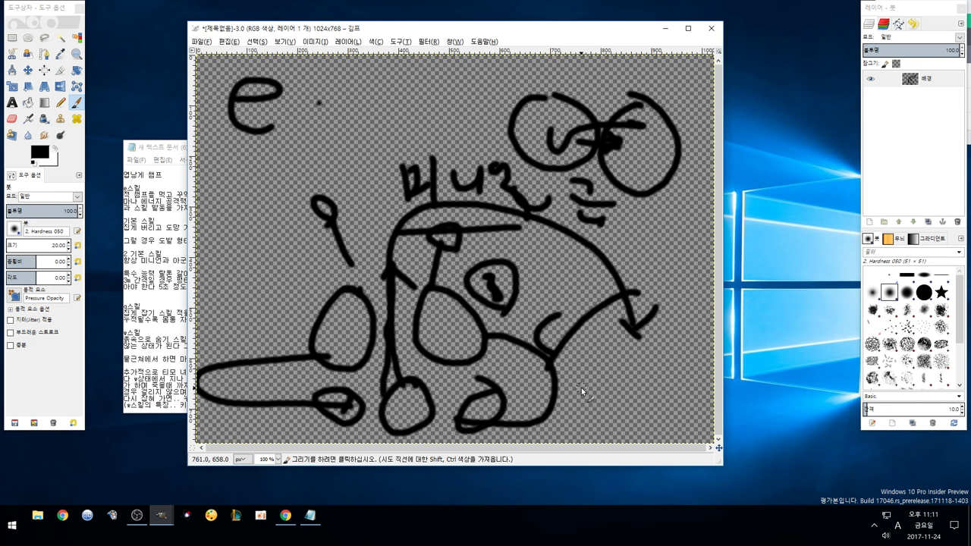
Switch to Chrome to view the enlarged 엽낭게 crab photo, and return to the GIMP sketch.
left_click(286, 515)
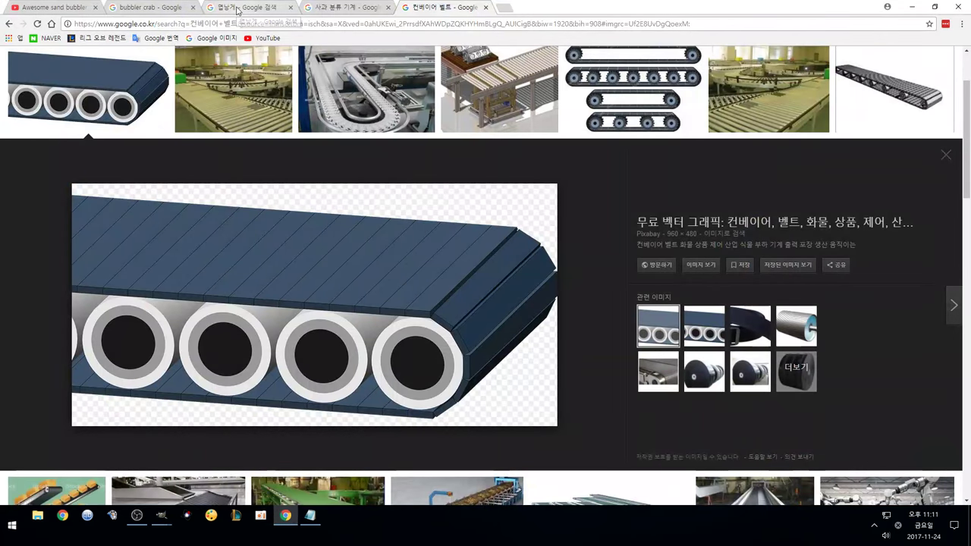
left_click(238, 10)
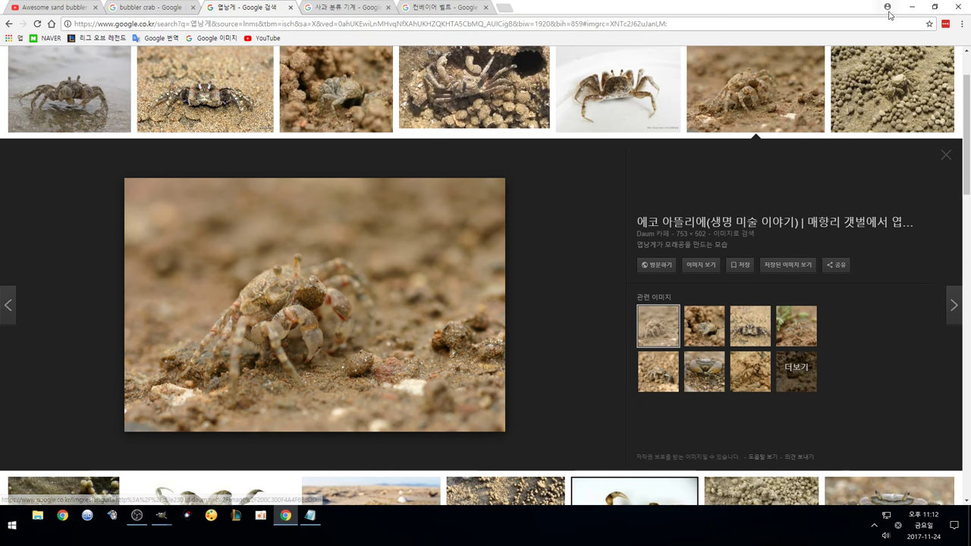
left_click(912, 7)
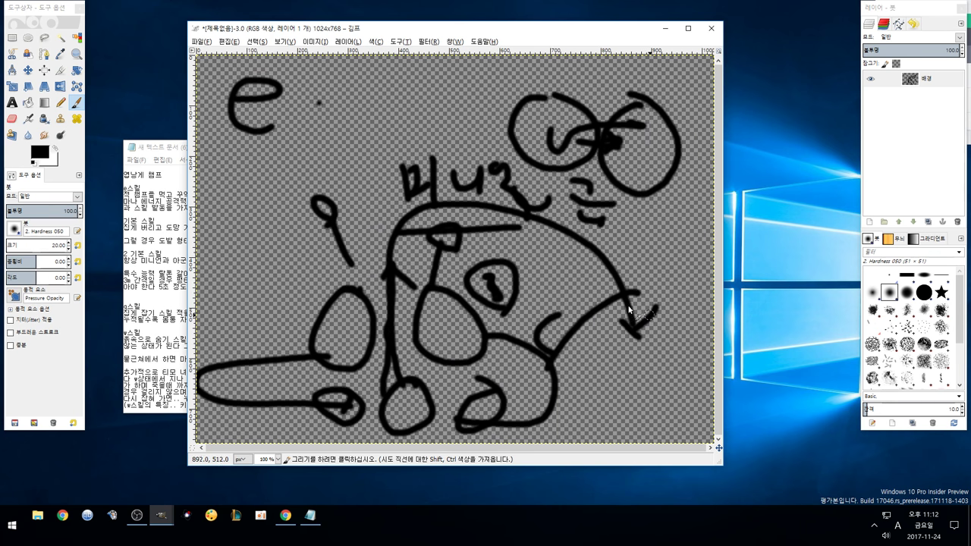
Create a new 1024 × 768 px image and minimize the previous sketch's window.
left_click(201, 41)
left_click(221, 52)
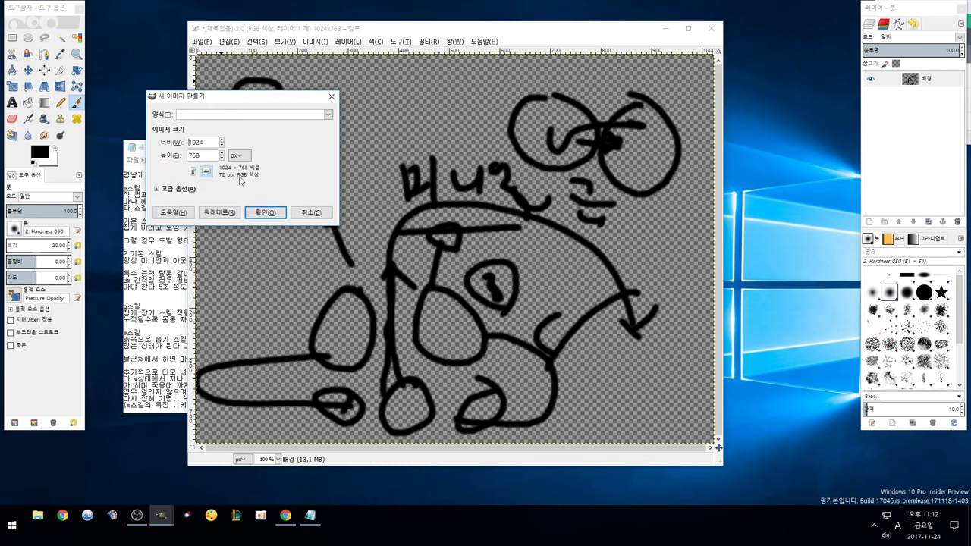
left_click(265, 212)
left_click(665, 28)
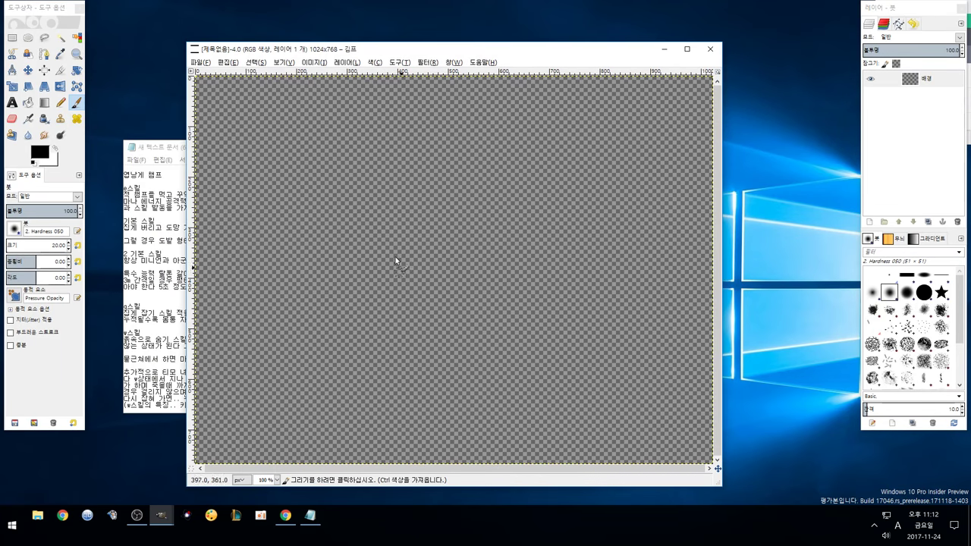
Paint two large circles side by side with crossing strokes between them, a curved arrow arching over, and a smaller circle beside them.
mouse_move(377, 240)
left_mouse_down()
mouse_move(433, 278)
mouse_move(406, 256)
left_mouse_up()
left_click_drag(459, 319, 524, 245)
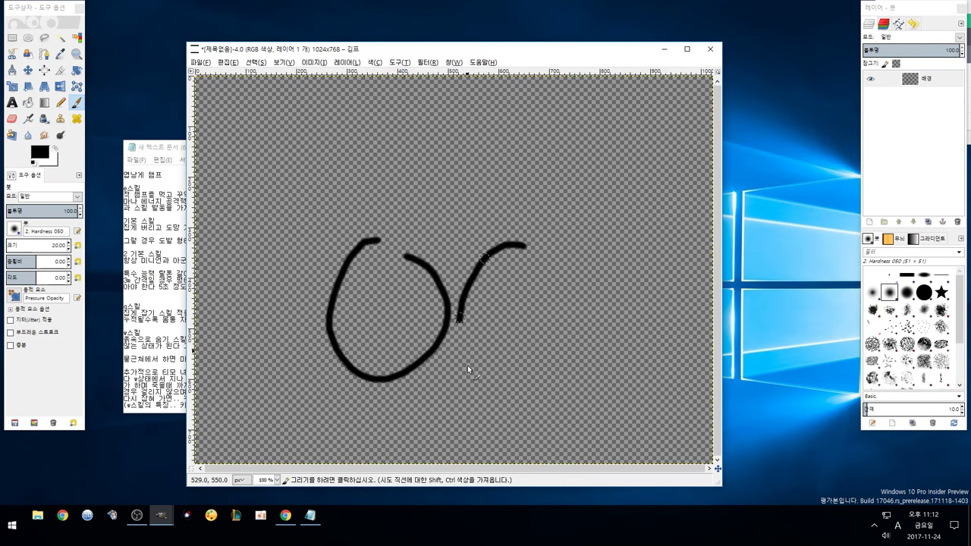
left_click_drag(468, 370, 535, 255)
mouse_move(395, 294)
left_mouse_down()
mouse_move(496, 286)
mouse_move(459, 335)
mouse_move(454, 311)
left_mouse_up()
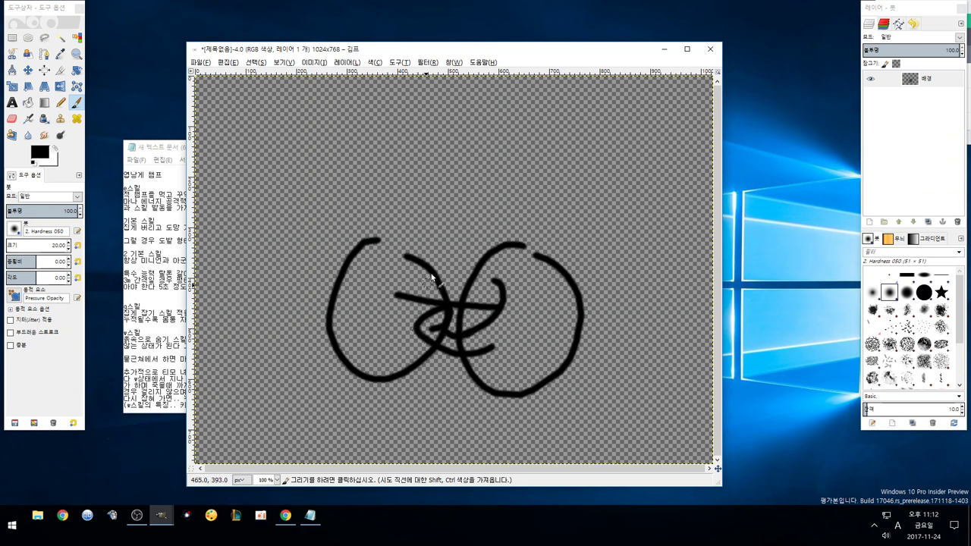
mouse_move(425, 262)
left_mouse_down()
mouse_move(422, 243)
mouse_move(611, 220)
mouse_move(626, 232)
mouse_move(604, 258)
left_mouse_up()
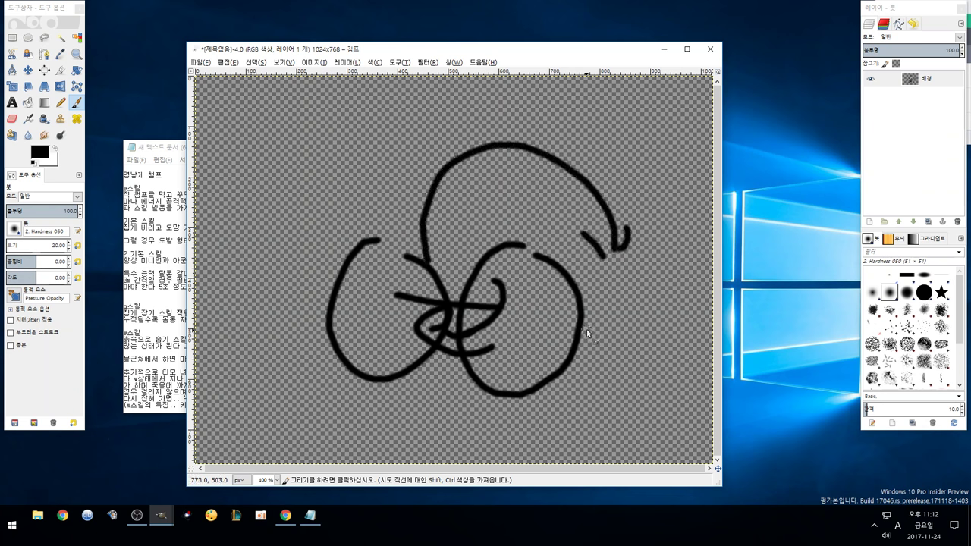
mouse_move(643, 297)
left_mouse_down()
mouse_move(587, 337)
mouse_move(666, 379)
mouse_move(675, 311)
mouse_move(628, 302)
left_mouse_up()
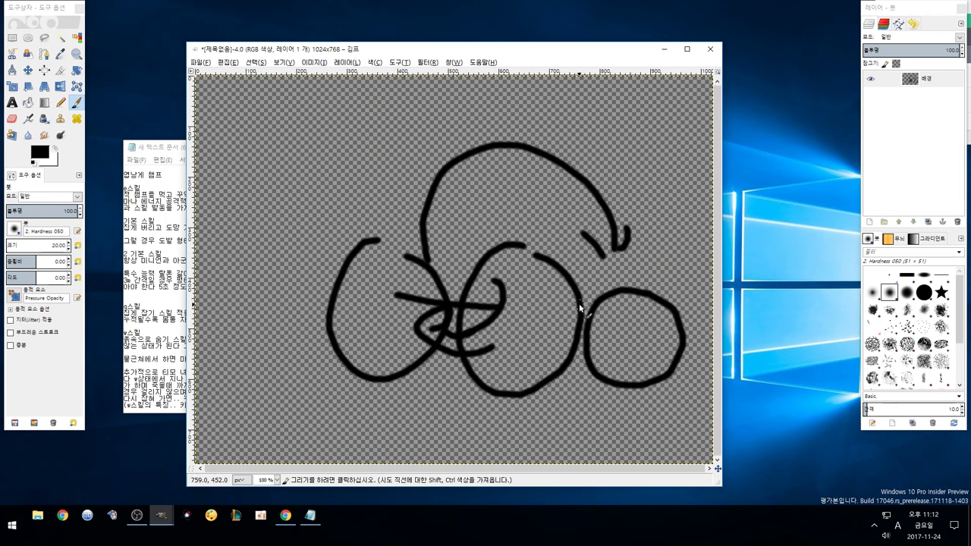
Create another blank image, minimize the previous sketch, and reposition the new image window clear of the tool options.
left_click(201, 62)
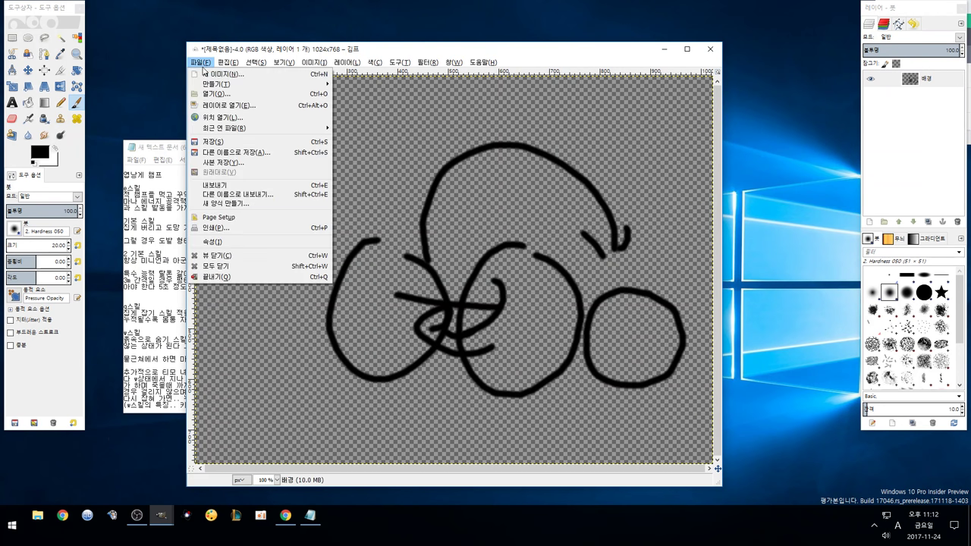
left_click(205, 76)
left_click(264, 211)
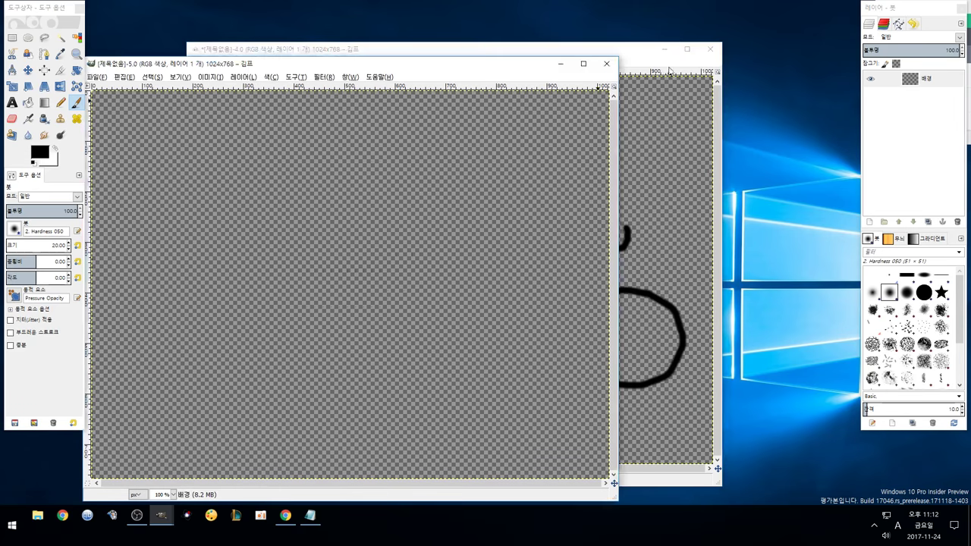
left_click(665, 49)
left_click_drag(481, 66, 646, 59)
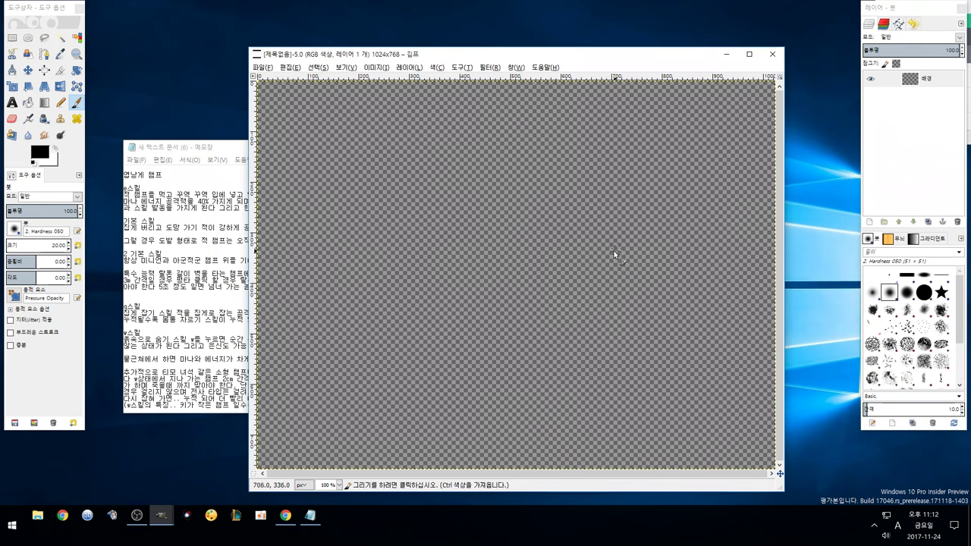
Paint a small cluster of ovals near the canvas's centre and surround part of it with thick overlapping circular strokes.
left_click_drag(484, 257, 486, 258)
mouse_move(538, 230)
left_mouse_down()
mouse_move(566, 282)
mouse_move(543, 349)
mouse_move(532, 293)
left_mouse_up()
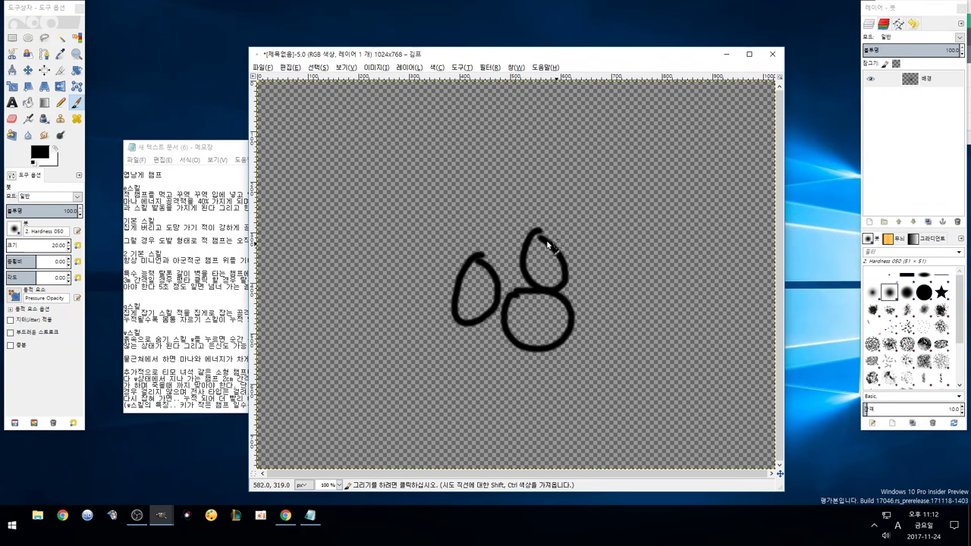
mouse_move(560, 246)
left_mouse_down()
mouse_move(494, 316)
mouse_move(562, 368)
mouse_move(608, 302)
mouse_move(558, 244)
mouse_move(527, 241)
mouse_move(511, 278)
mouse_move(523, 349)
mouse_move(585, 315)
mouse_move(567, 264)
mouse_move(563, 274)
mouse_move(524, 252)
mouse_move(614, 321)
mouse_move(556, 371)
mouse_move(489, 310)
mouse_move(534, 256)
mouse_move(550, 253)
mouse_move(551, 278)
mouse_move(558, 253)
mouse_move(603, 344)
mouse_move(561, 361)
mouse_move(498, 300)
mouse_move(533, 243)
mouse_move(532, 259)
mouse_move(571, 259)
mouse_move(611, 308)
mouse_move(530, 276)
mouse_move(527, 350)
mouse_move(566, 272)
mouse_move(509, 255)
mouse_move(524, 355)
left_mouse_up()
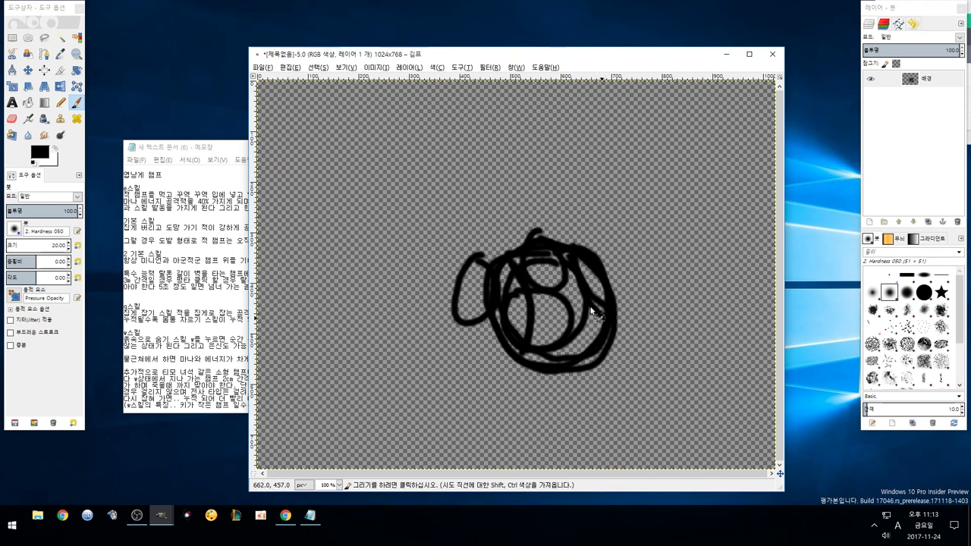
Paint a large oval with curved bands and a "2" inside above the cluster, plus a curved arrow leading to a large circle.
mouse_move(411, 119)
left_mouse_down()
mouse_move(489, 240)
mouse_move(497, 138)
mouse_move(398, 123)
mouse_move(390, 137)
mouse_move(415, 178)
mouse_move(422, 235)
left_mouse_up()
left_click_drag(464, 129, 509, 216)
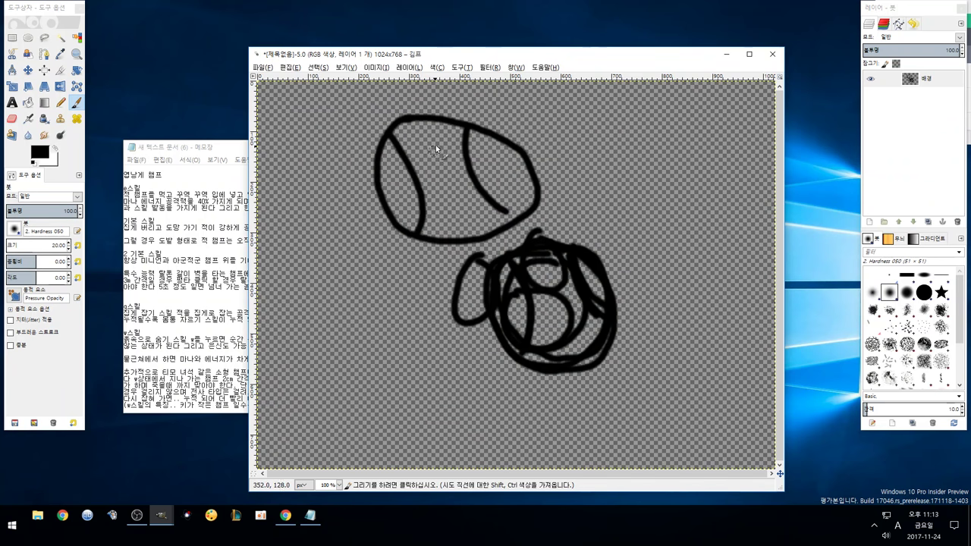
mouse_move(414, 176)
left_mouse_down()
mouse_move(494, 199)
mouse_move(445, 145)
mouse_move(414, 154)
mouse_move(476, 233)
left_mouse_up()
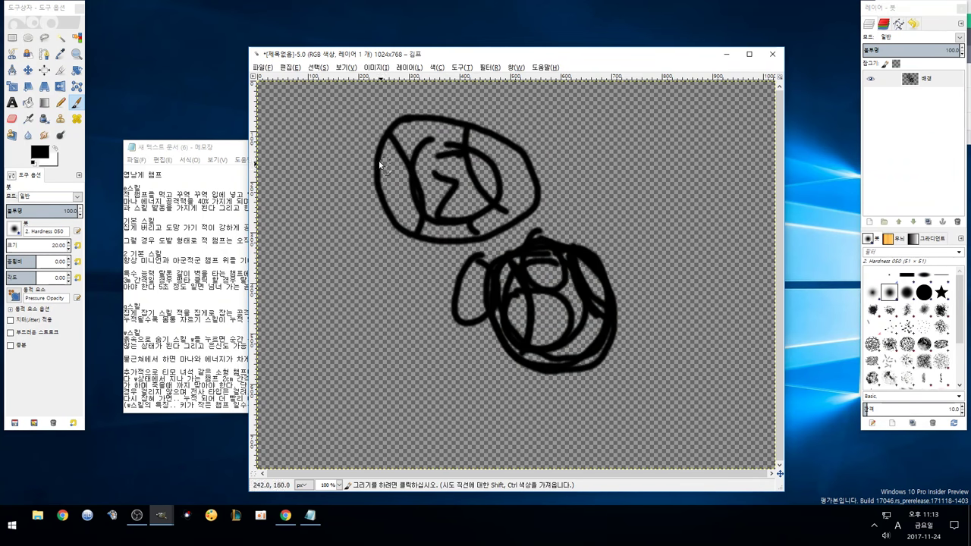
left_click_drag(405, 169, 404, 214)
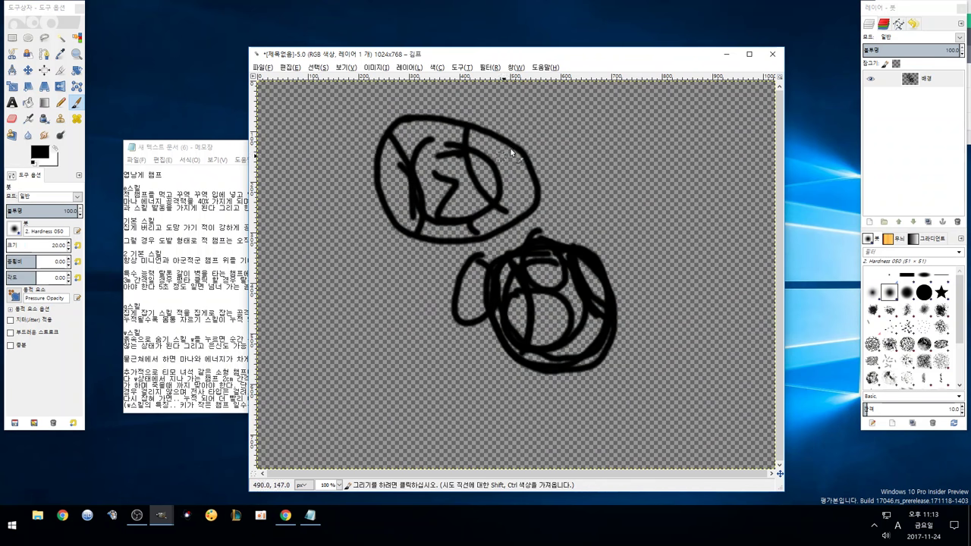
mouse_move(492, 138)
left_mouse_down()
mouse_move(510, 209)
mouse_move(495, 197)
left_mouse_up()
left_click_drag(402, 157, 414, 241)
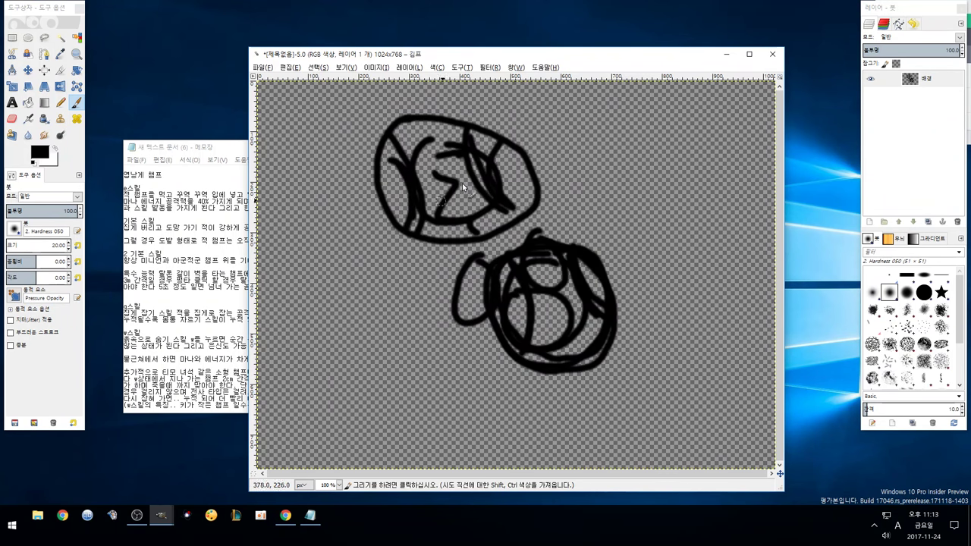
mouse_move(490, 138)
left_mouse_down()
mouse_move(526, 131)
mouse_move(614, 162)
mouse_move(589, 176)
left_mouse_up()
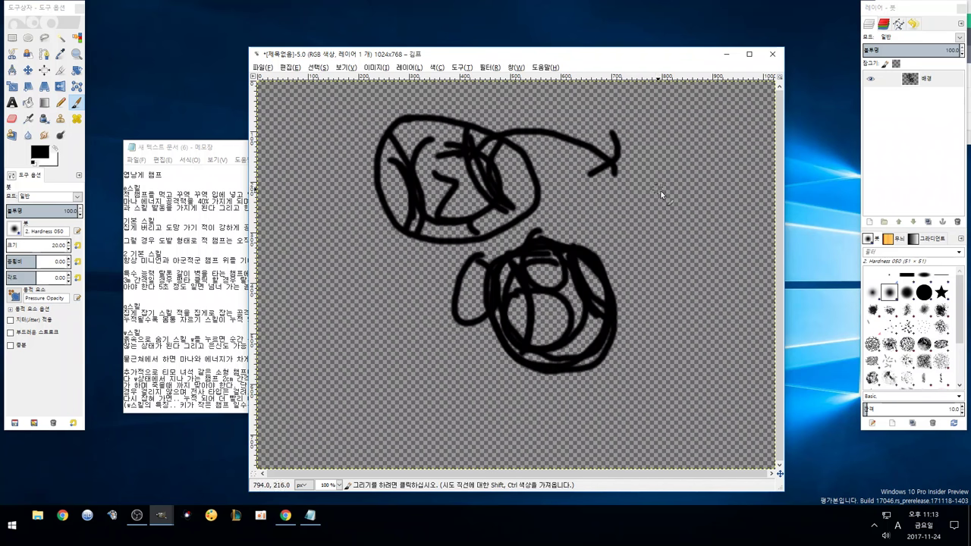
mouse_move(687, 165)
left_mouse_down()
mouse_move(639, 192)
mouse_move(761, 230)
mouse_move(672, 163)
left_mouse_up()
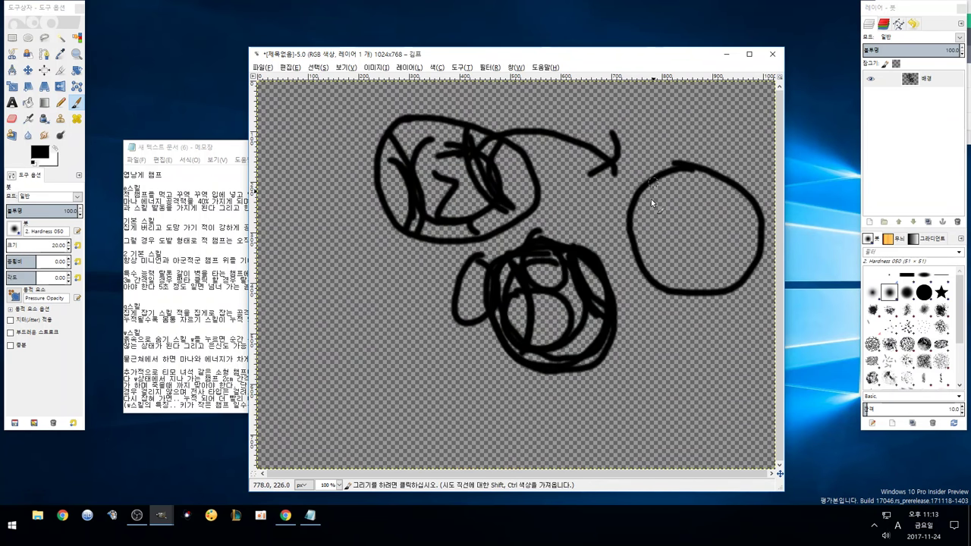
Check the crab photo in Chrome, then paint a figure with head, body, arms and legs over the large circle in GIMP.
left_click(286, 515)
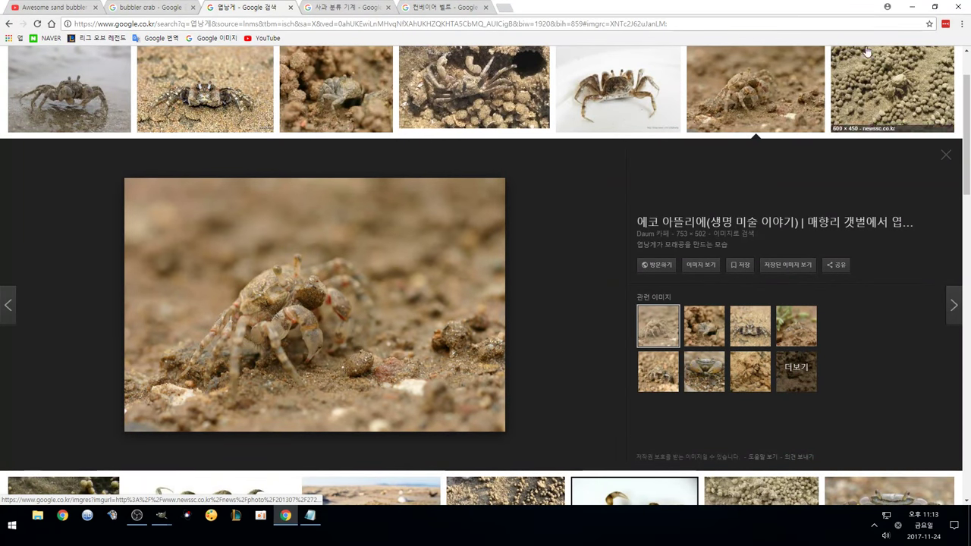
key("alt+Tab")
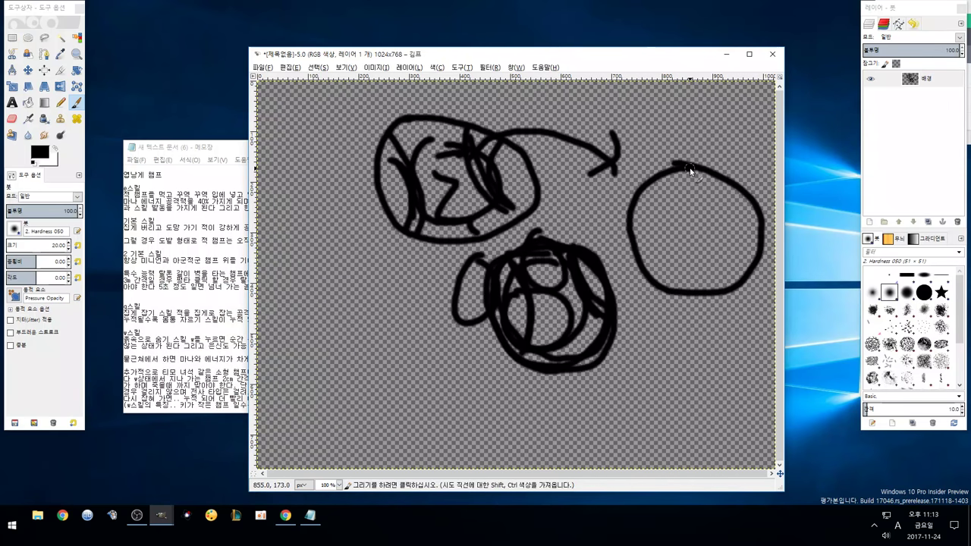
mouse_move(690, 171)
left_mouse_down()
mouse_move(653, 158)
mouse_move(729, 173)
mouse_move(682, 186)
mouse_move(687, 232)
mouse_move(663, 304)
mouse_move(681, 237)
left_mouse_up()
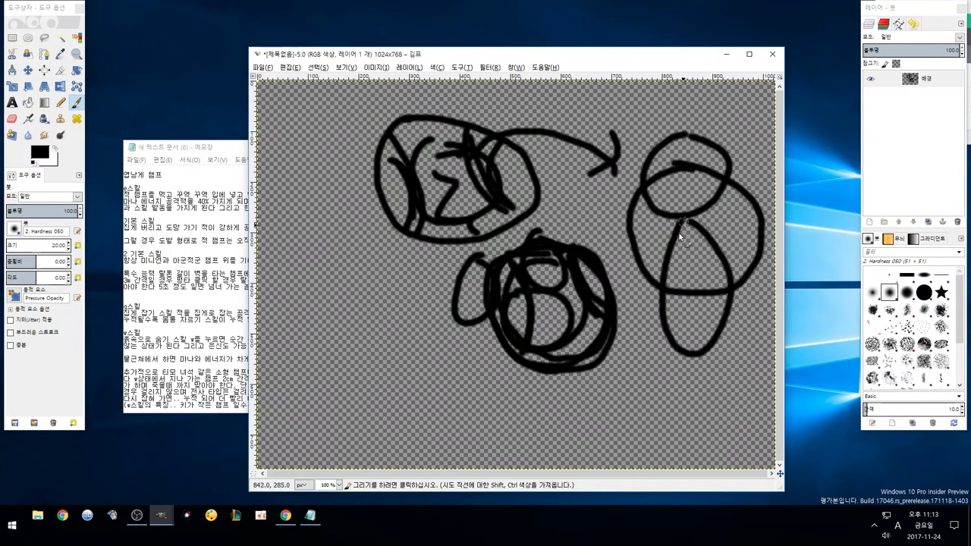
left_click_drag(687, 348, 646, 377)
left_click_drag(692, 347, 724, 385)
mouse_move(728, 287)
left_mouse_down()
mouse_move(761, 271)
mouse_move(753, 307)
left_mouse_up()
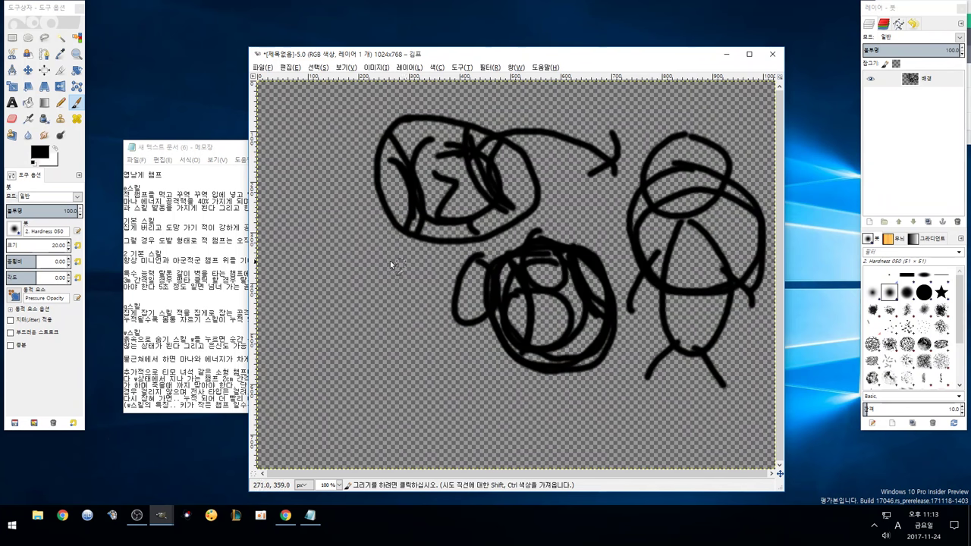
Check the Notepad skill notes and paint a tiny dot inside the large circle behind the figure.
left_click(158, 221)
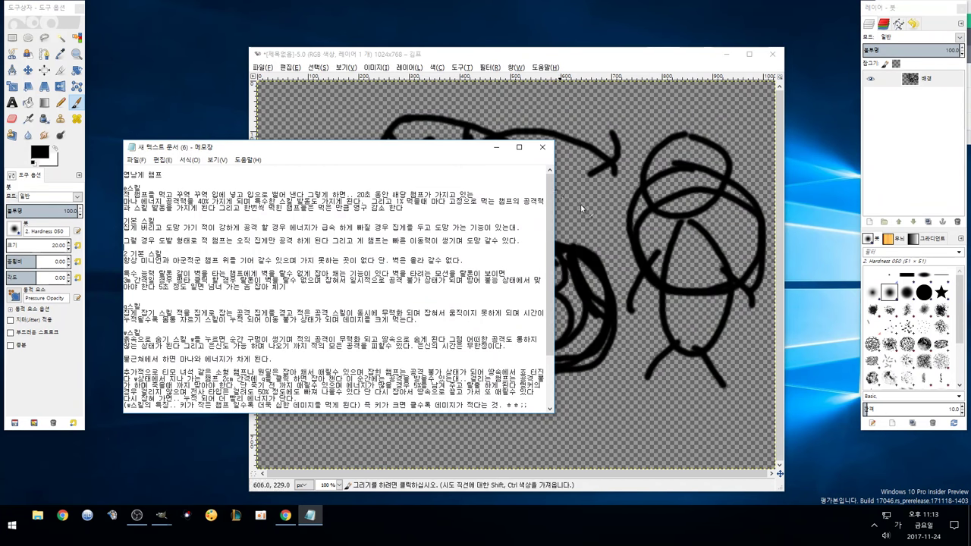
left_click(648, 233)
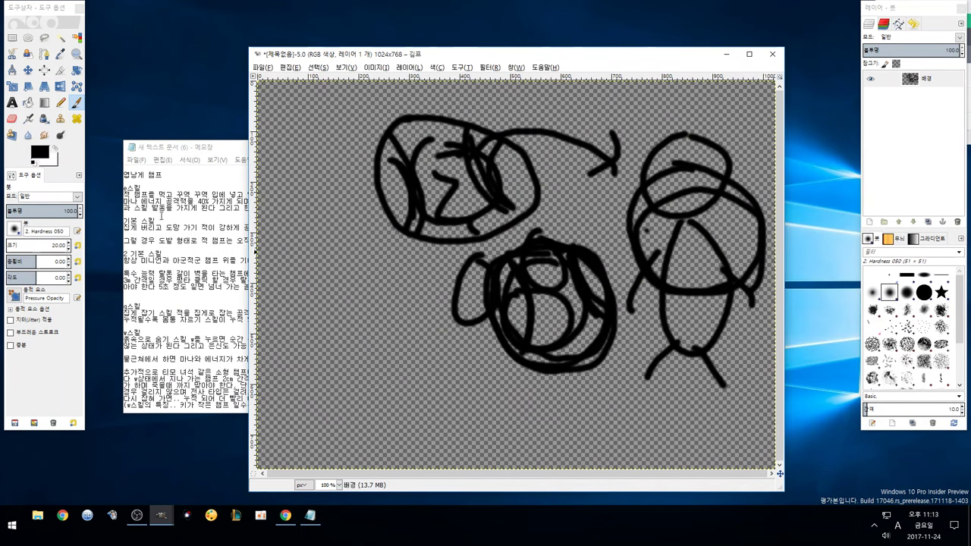
left_click(162, 216)
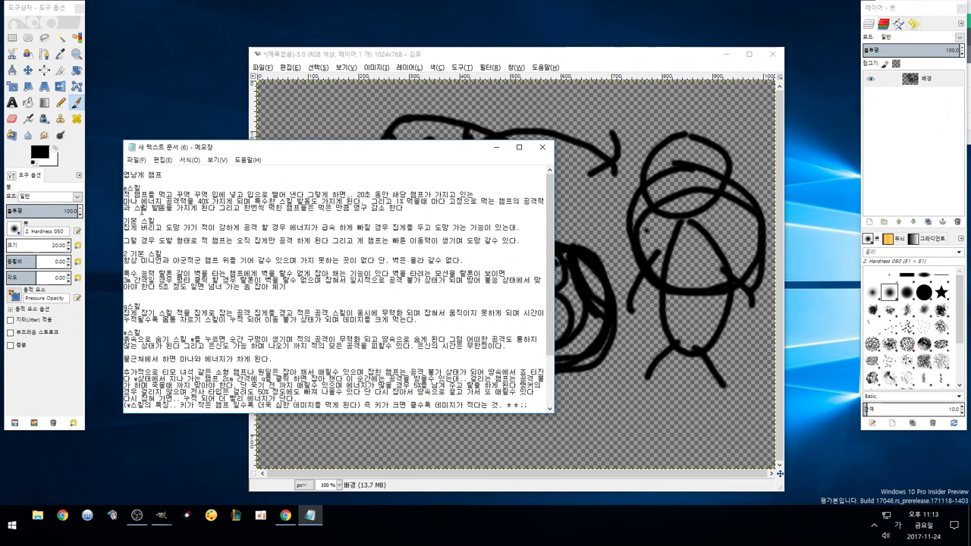
Create a new blank image in GIMP, minimize the figure sketch, and place the new window beside the skill notes.
left_click(341, 54)
left_click(262, 66)
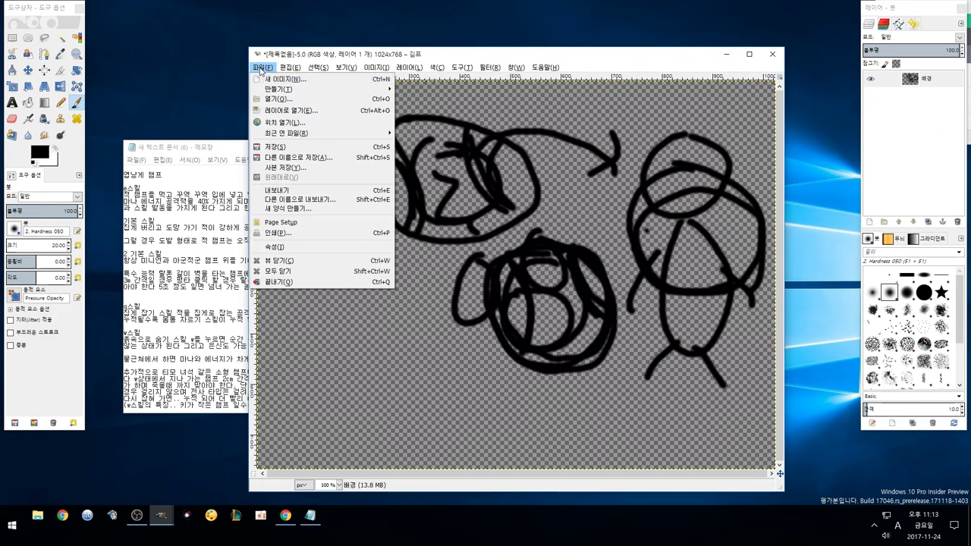
left_click(265, 78)
left_click(260, 211)
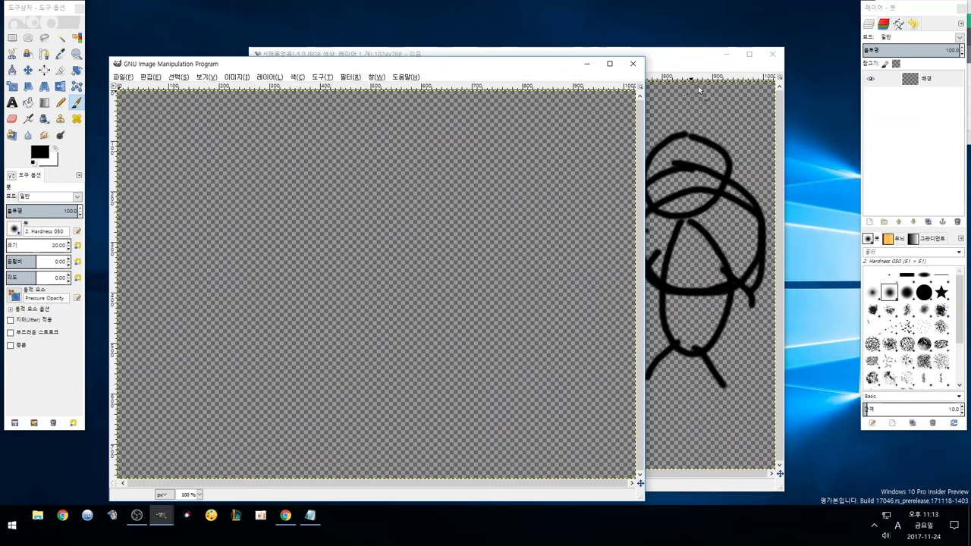
left_click(726, 63)
left_click(726, 62)
left_click_drag(478, 65, 628, 60)
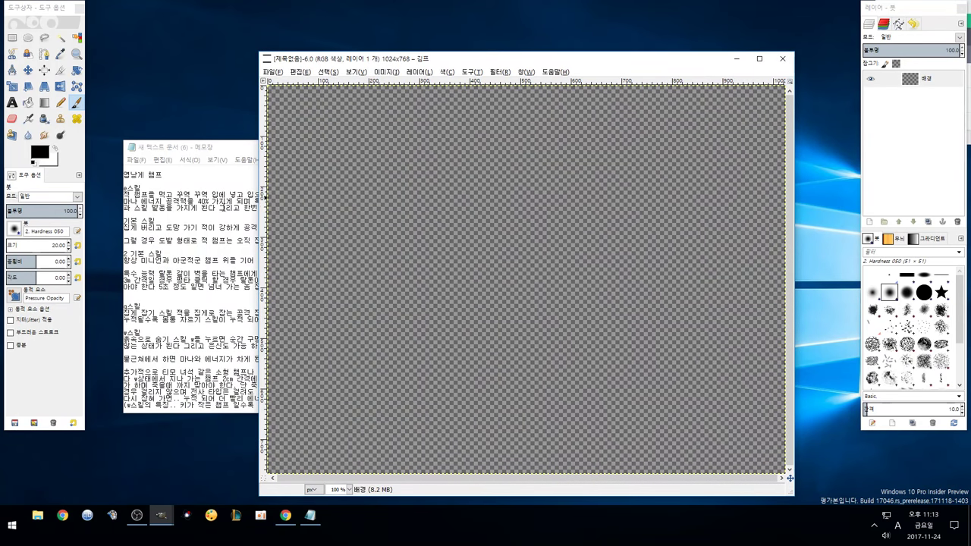
Reread the skill notes in Notepad, then paint a single dot in the upper-right part of the blank canvas.
key("alt+Tab")
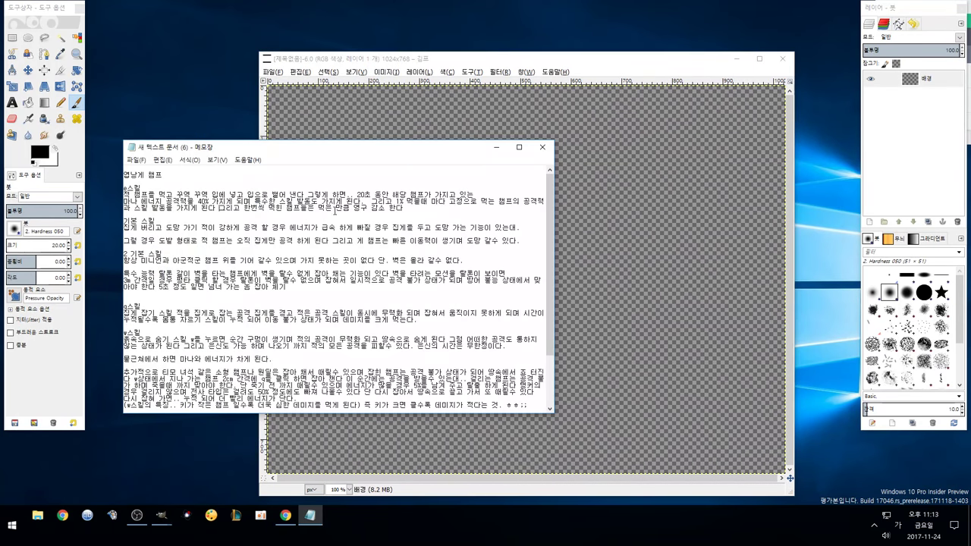
left_click(622, 216)
left_click(622, 212)
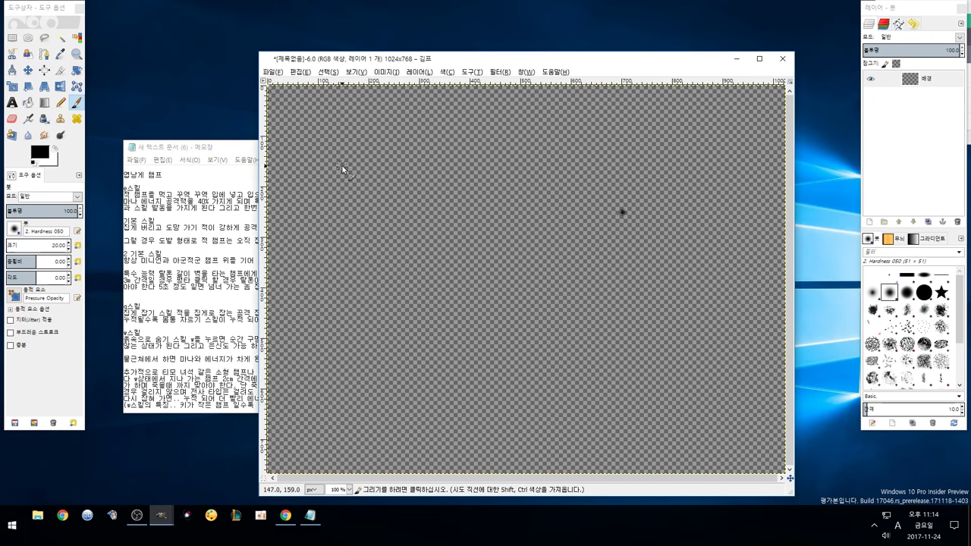
Paint a handwritten "20%" in the upper-left part of the canvas and strike it through.
left_click_drag(323, 167, 332, 164)
left_click_drag(361, 129, 379, 135)
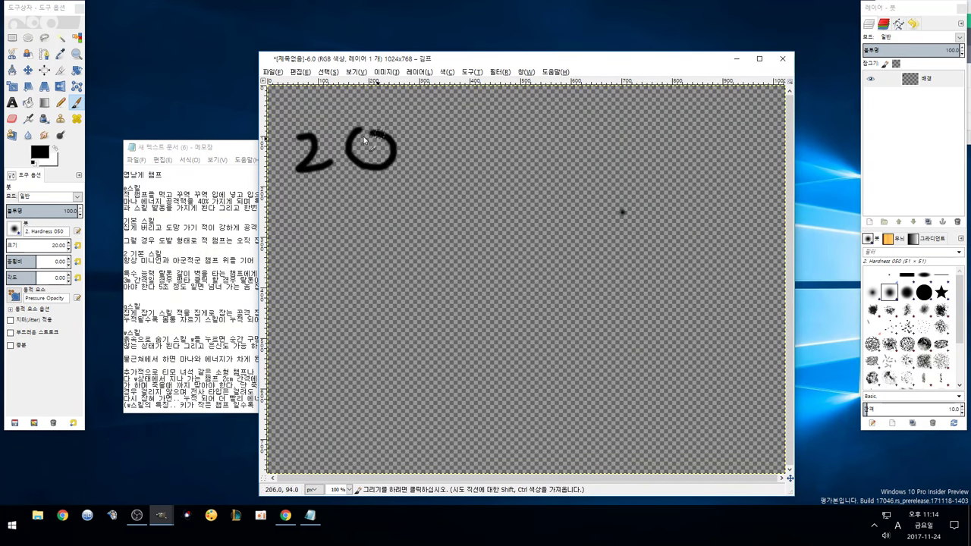
left_click_drag(454, 136, 422, 186)
left_click_drag(427, 144, 439, 158)
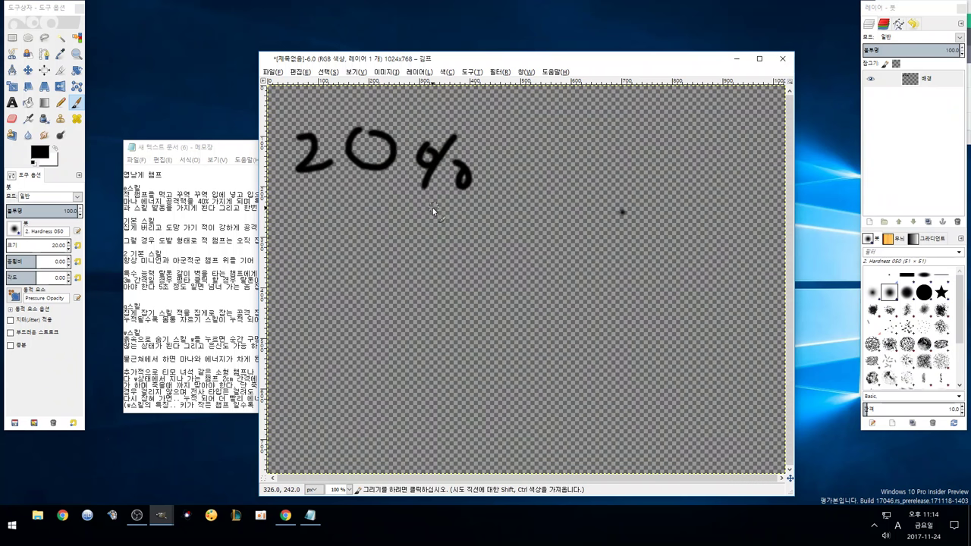
left_click_drag(269, 163, 478, 152)
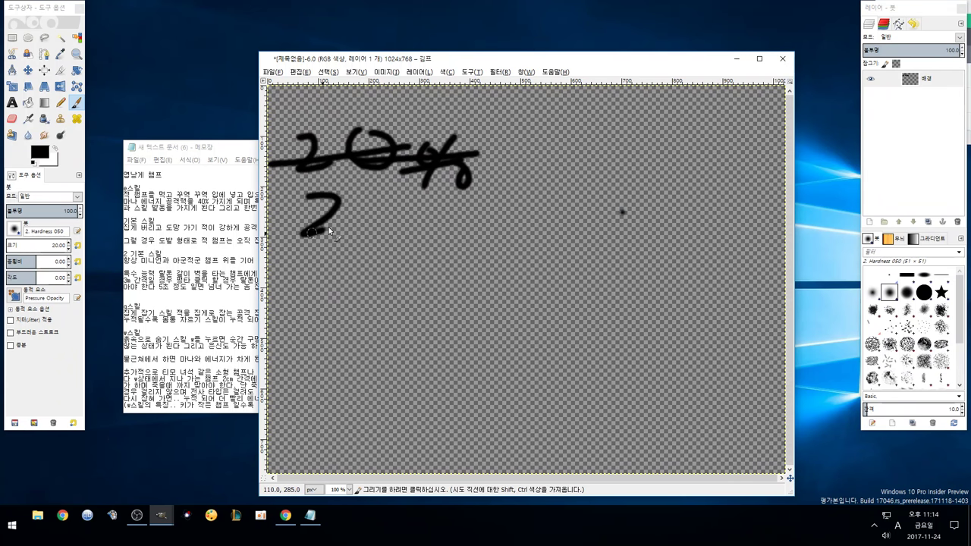
Paint "20" followed by Korean text below the struck-out note, underline it, and mark an X beside the struck-out note.
left_click_drag(328, 226, 338, 225)
left_click_drag(391, 199, 474, 200)
mouse_move(444, 209)
left_mouse_down()
mouse_move(486, 244)
mouse_move(512, 215)
mouse_move(540, 202)
left_mouse_up()
mouse_move(513, 231)
left_mouse_down()
mouse_move(557, 199)
mouse_move(569, 250)
left_mouse_up()
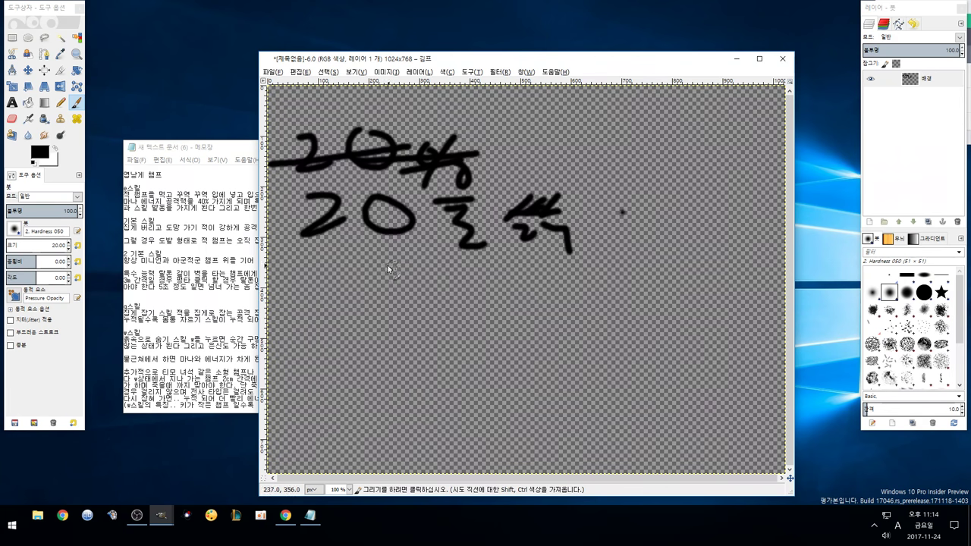
left_click_drag(311, 263, 592, 268)
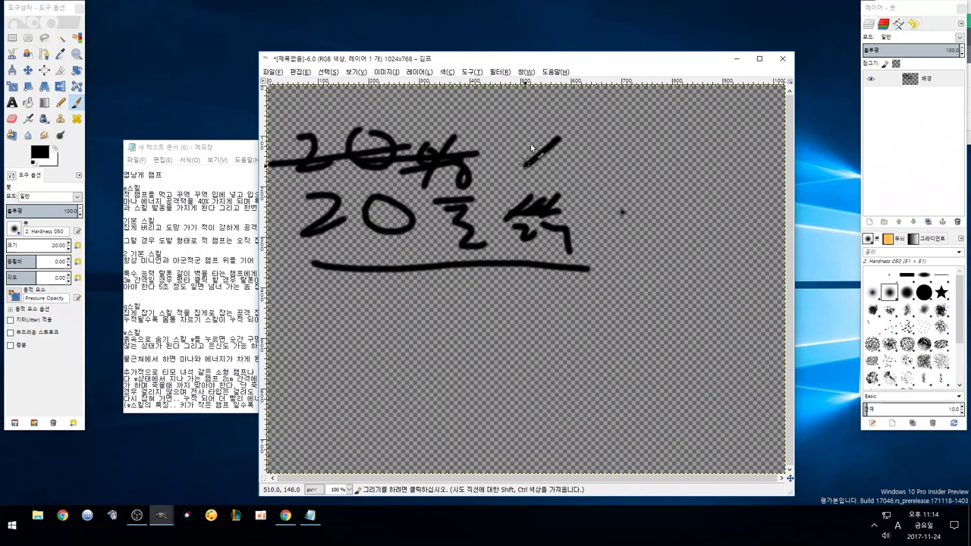
left_click_drag(538, 136, 571, 168)
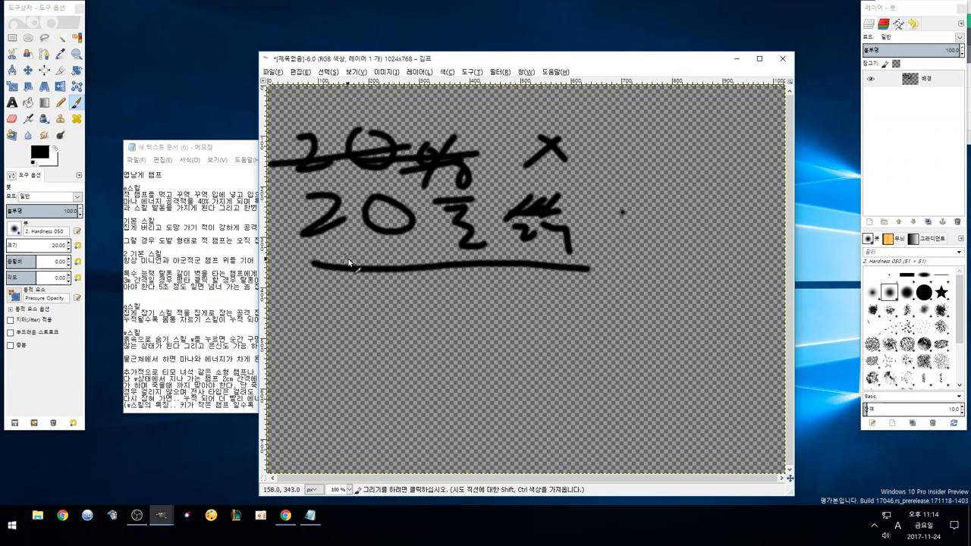
Handwrite the Korean attack damage note below the underline, circle the "20", and add an arrow pointing to the note.
left_click_drag(347, 287, 381, 308)
mouse_move(369, 314)
left_mouse_down()
mouse_move(390, 314)
mouse_move(416, 345)
left_mouse_up()
left_click(397, 302)
left_click_drag(455, 301, 506, 351)
mouse_move(510, 331)
left_mouse_down()
mouse_move(534, 312)
mouse_move(558, 355)
left_mouse_up()
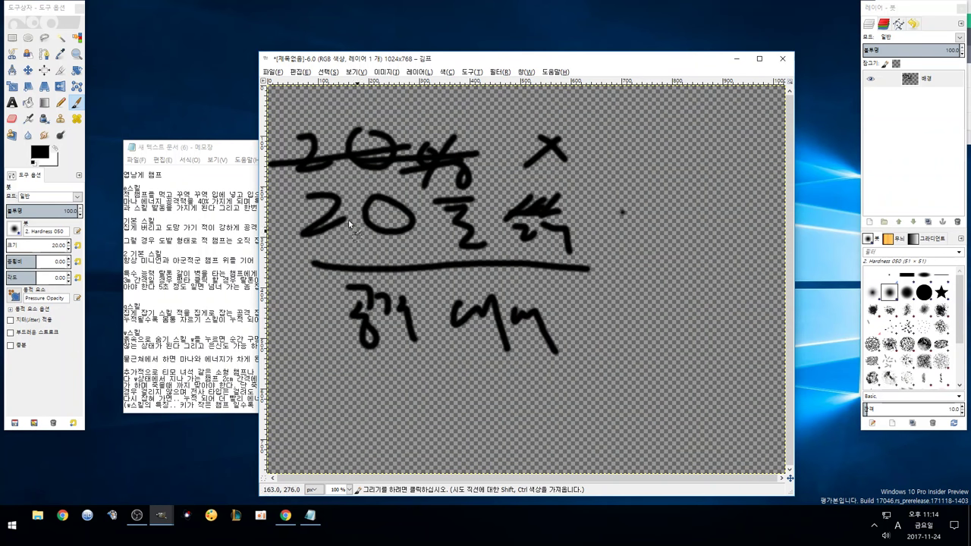
mouse_move(357, 241)
left_mouse_down()
mouse_move(382, 242)
mouse_move(396, 185)
mouse_move(396, 252)
left_mouse_up()
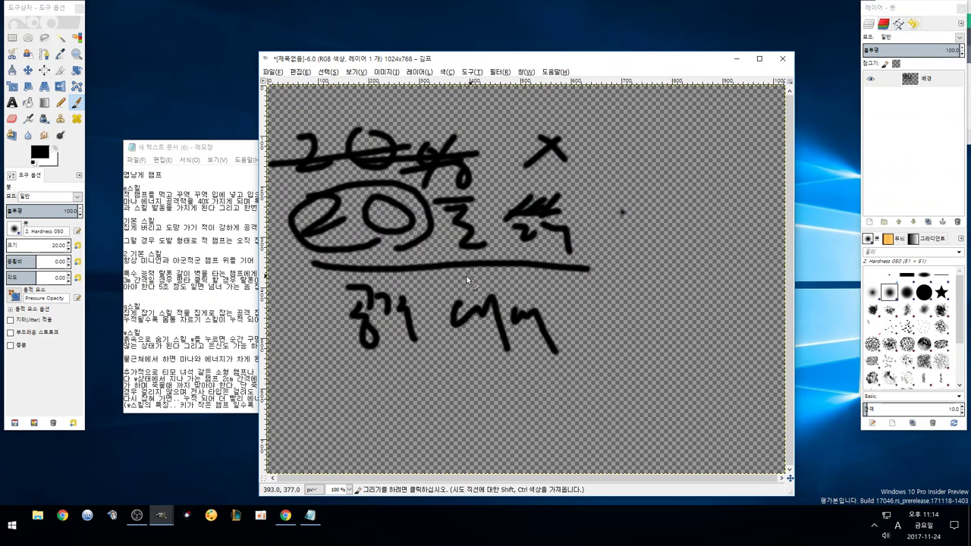
left_click_drag(603, 282, 556, 302)
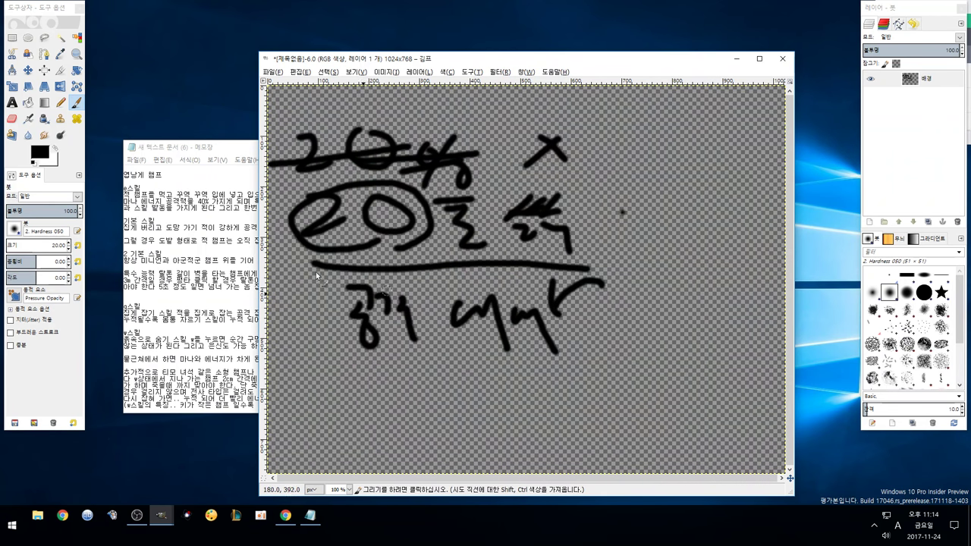
Check the skill notes in Notepad, then paint "40%" beneath the attack damage note in GIMP.
left_click(201, 226)
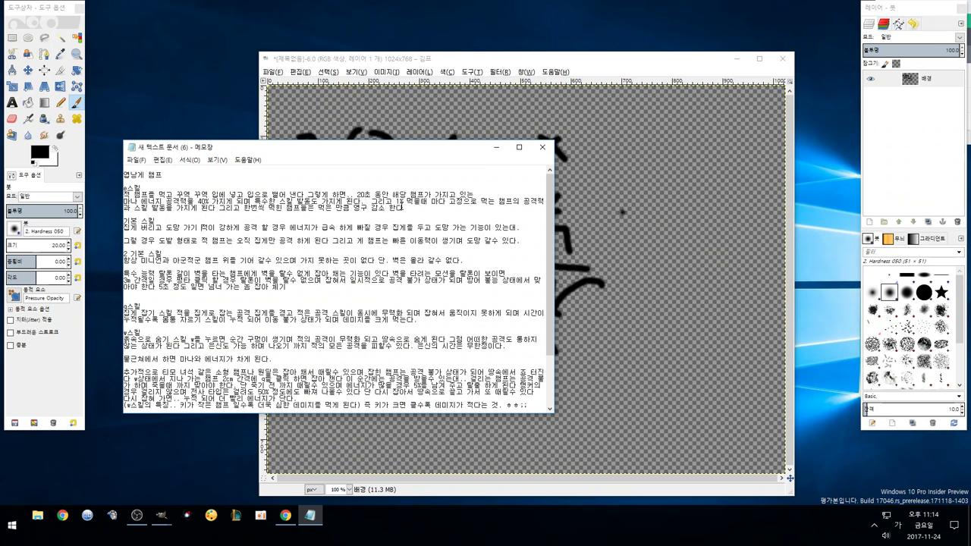
left_click(682, 279)
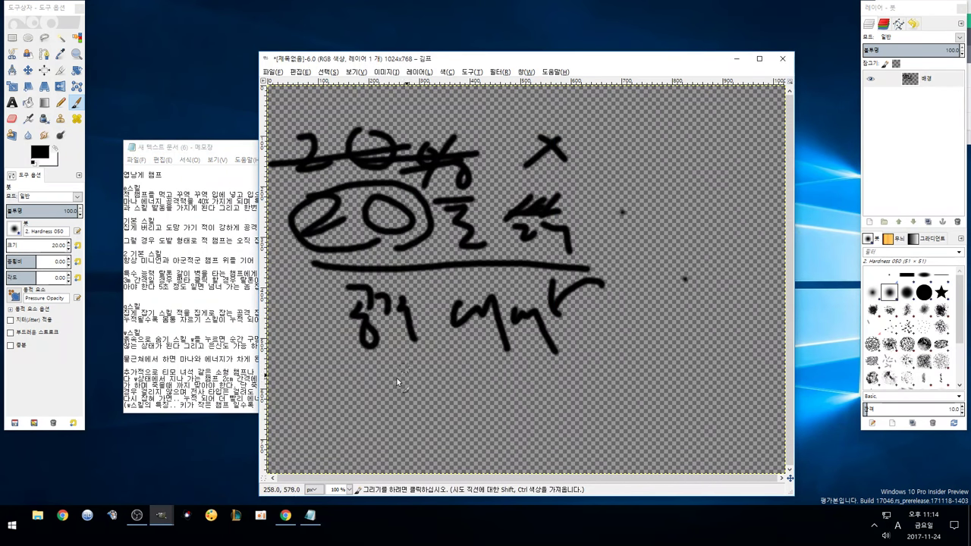
mouse_move(409, 364)
left_mouse_down()
mouse_move(434, 392)
mouse_move(410, 425)
left_mouse_up()
left_click_drag(464, 364, 469, 370)
left_click_drag(537, 367, 508, 418)
left_click_drag(508, 372, 519, 381)
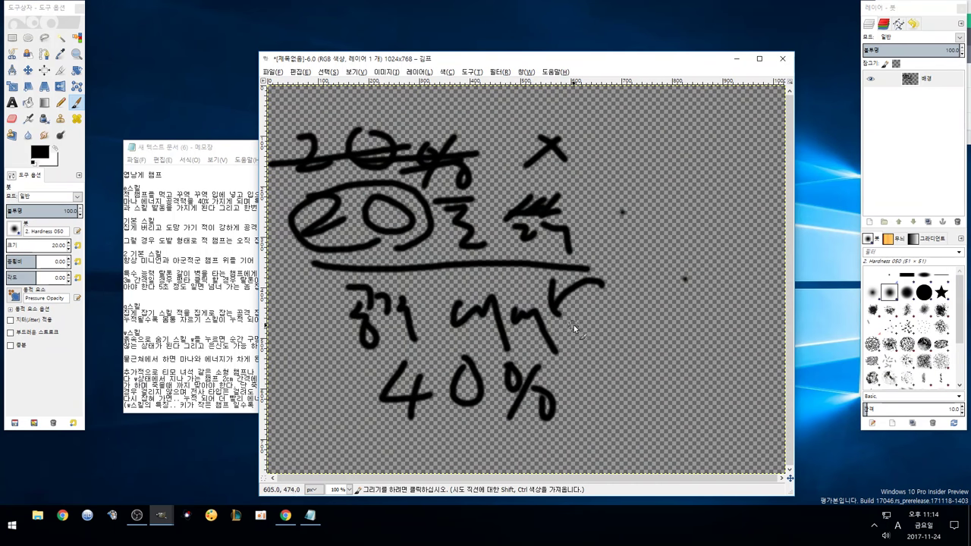
Add an arrow and a Korean label beside the lower "40%", then underline and circle that value.
mouse_move(574, 325)
left_mouse_down()
mouse_move(595, 367)
mouse_move(602, 335)
mouse_move(617, 343)
mouse_move(636, 383)
left_mouse_up()
left_click_drag(379, 428, 546, 434)
mouse_move(404, 448)
left_mouse_down()
mouse_move(538, 451)
mouse_move(381, 444)
mouse_move(564, 435)
left_mouse_up()
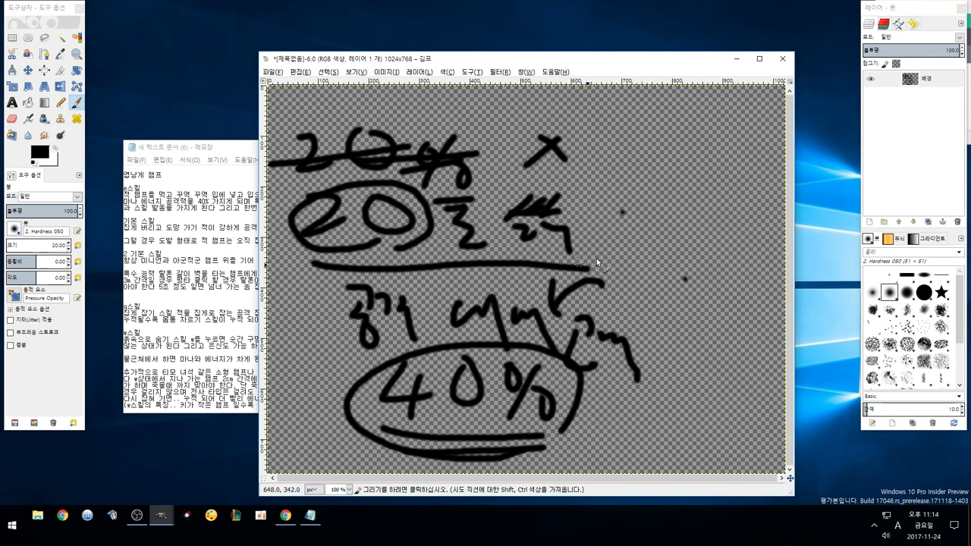
mouse_move(614, 322)
left_mouse_down()
mouse_move(666, 319)
mouse_move(643, 351)
left_mouse_up()
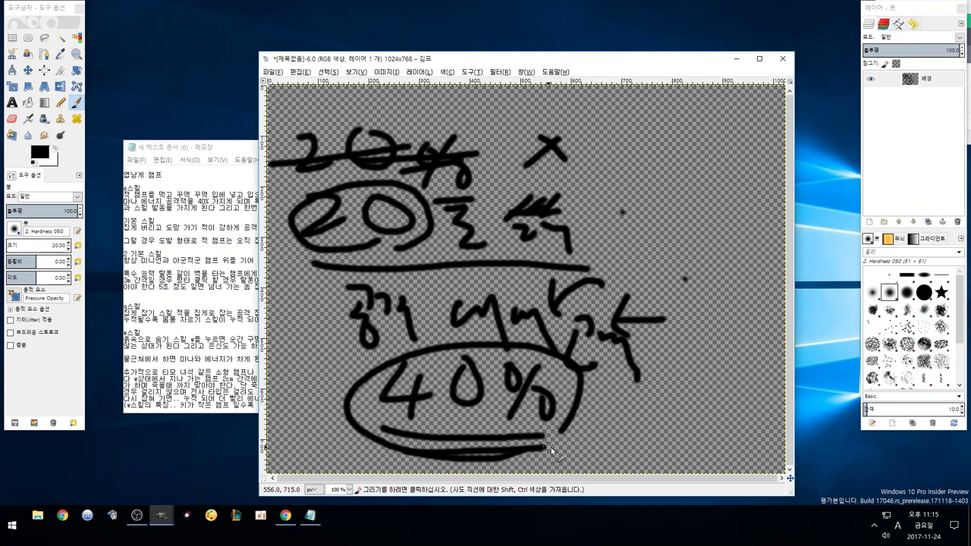
mouse_move(535, 455)
left_mouse_down()
mouse_move(403, 453)
mouse_move(416, 359)
mouse_move(595, 412)
mouse_move(530, 450)
left_mouse_up()
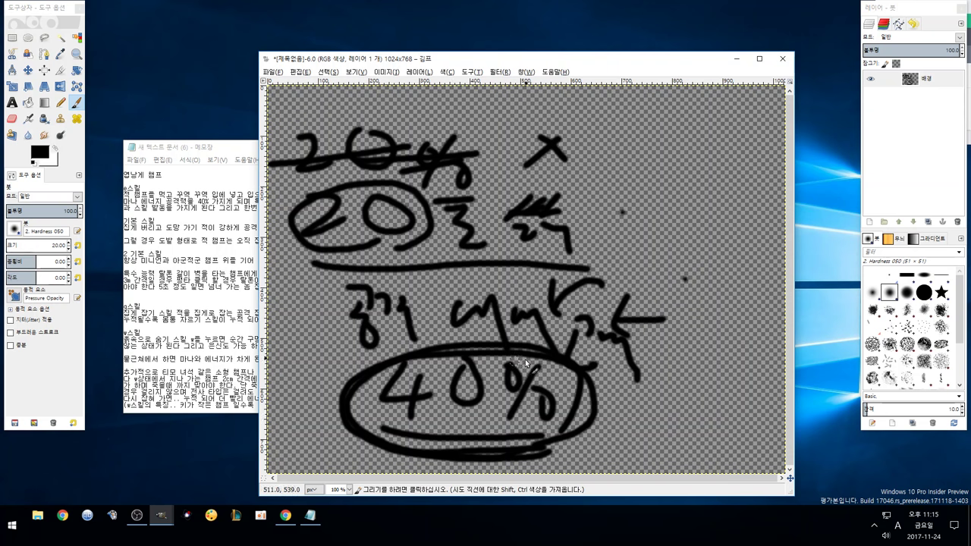
Paint an arrow from the circled "40%" toward the canvas's right side and add a second circled "40%" there.
mouse_move(583, 377)
left_mouse_down()
mouse_move(632, 377)
mouse_move(672, 393)
left_mouse_up()
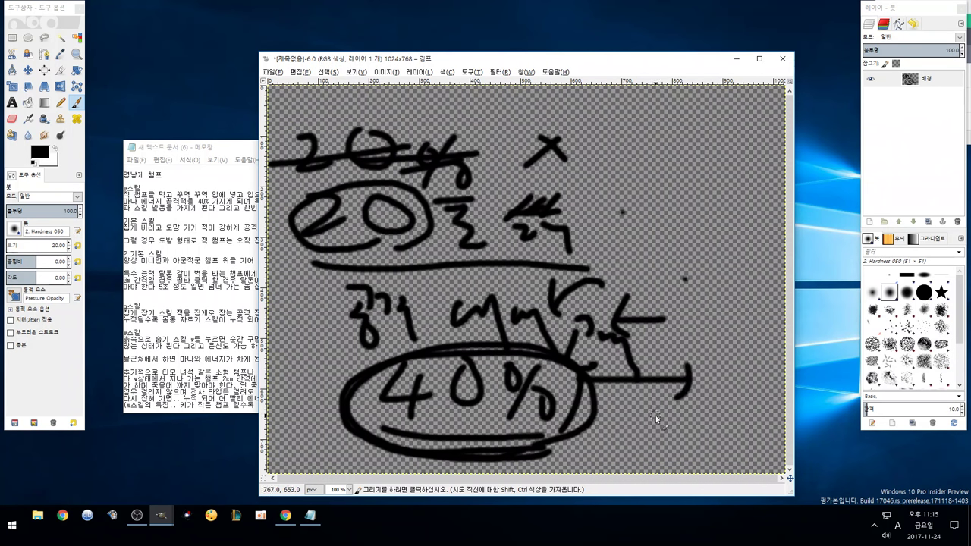
left_click_drag(681, 311, 692, 348)
left_click_drag(683, 328, 673, 365)
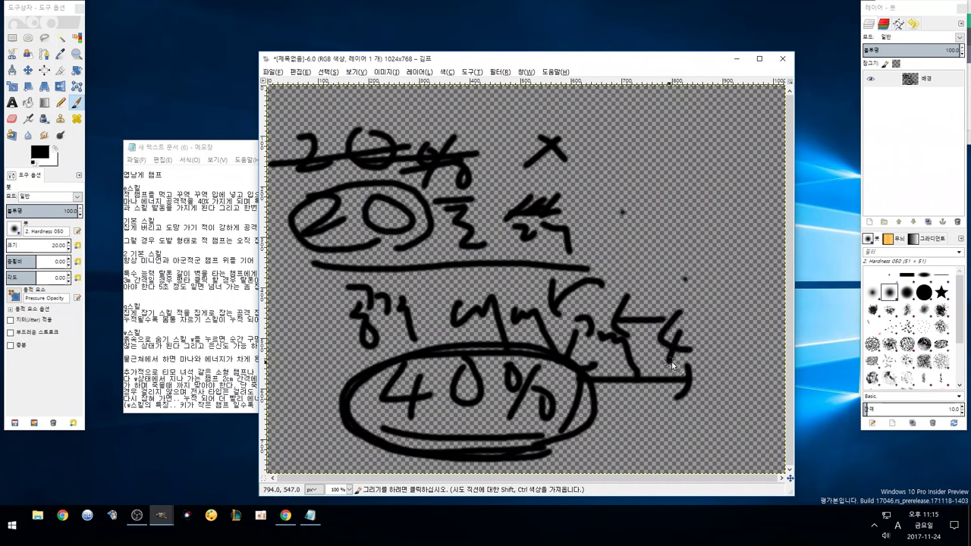
mouse_move(752, 324)
left_mouse_down()
mouse_move(731, 372)
mouse_move(759, 372)
left_mouse_up()
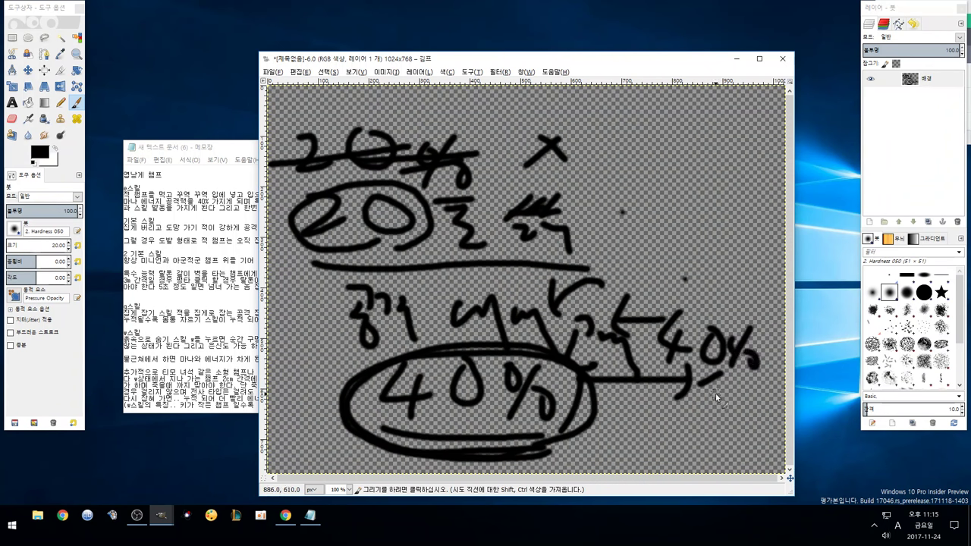
mouse_move(630, 375)
left_mouse_down()
mouse_move(765, 307)
mouse_move(697, 408)
left_mouse_up()
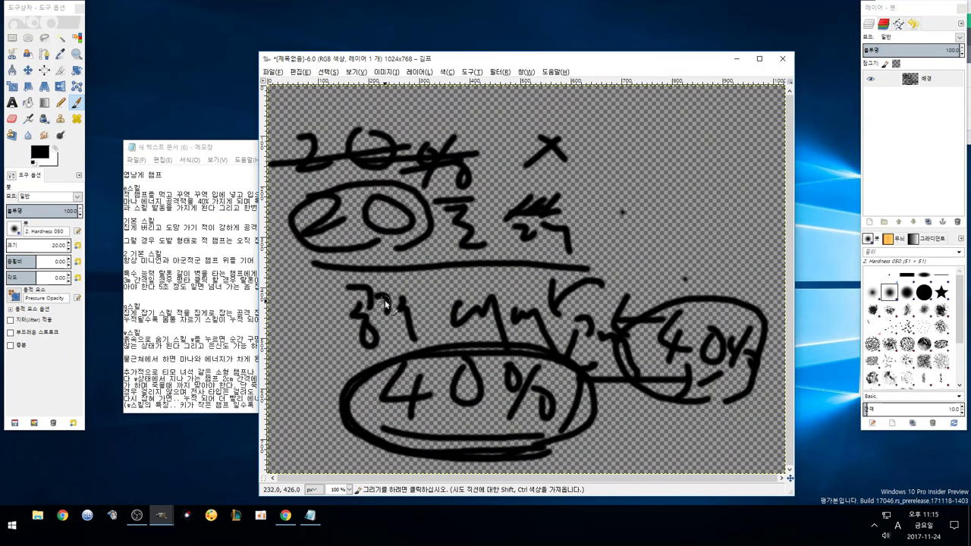
Re-circle the "20" with an arrow leading right, then paint another "40%" along the top of the canvas.
mouse_move(374, 238)
left_mouse_down()
mouse_move(417, 265)
mouse_move(287, 212)
mouse_move(422, 224)
mouse_move(396, 274)
mouse_move(406, 253)
mouse_move(396, 252)
mouse_move(646, 251)
mouse_move(619, 266)
left_mouse_up()
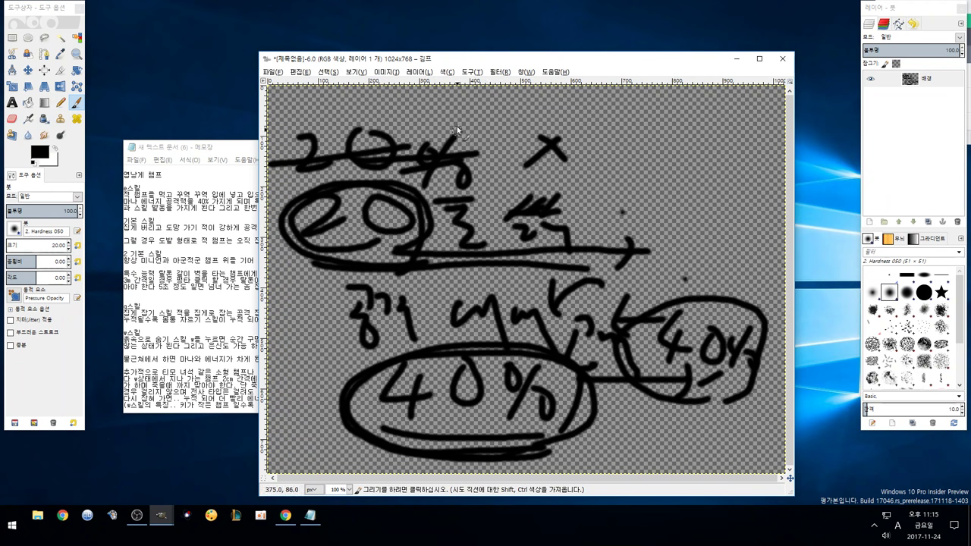
left_click_drag(461, 100, 490, 122)
left_click_drag(473, 111, 468, 149)
mouse_move(512, 109)
left_mouse_down()
mouse_move(515, 130)
mouse_move(536, 143)
mouse_move(540, 118)
left_mouse_up()
key("ctrl+z")
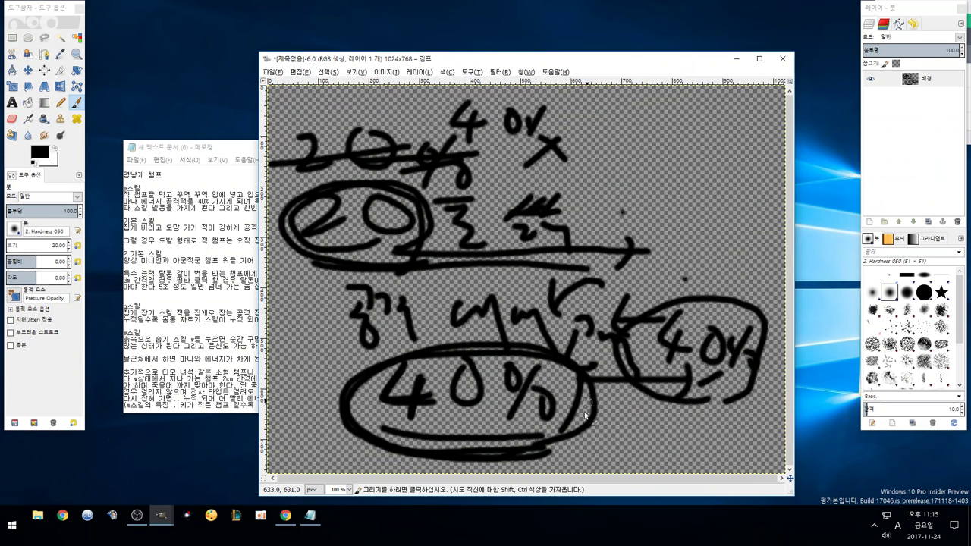
Retrace the circle around the right-hand "40%" and paint an arrow rising from it.
mouse_move(736, 393)
left_mouse_down()
mouse_move(679, 405)
mouse_move(725, 308)
mouse_move(761, 361)
mouse_move(702, 395)
left_mouse_up()
mouse_move(690, 341)
left_mouse_down()
mouse_move(687, 311)
mouse_move(728, 250)
mouse_move(730, 267)
left_mouse_up()
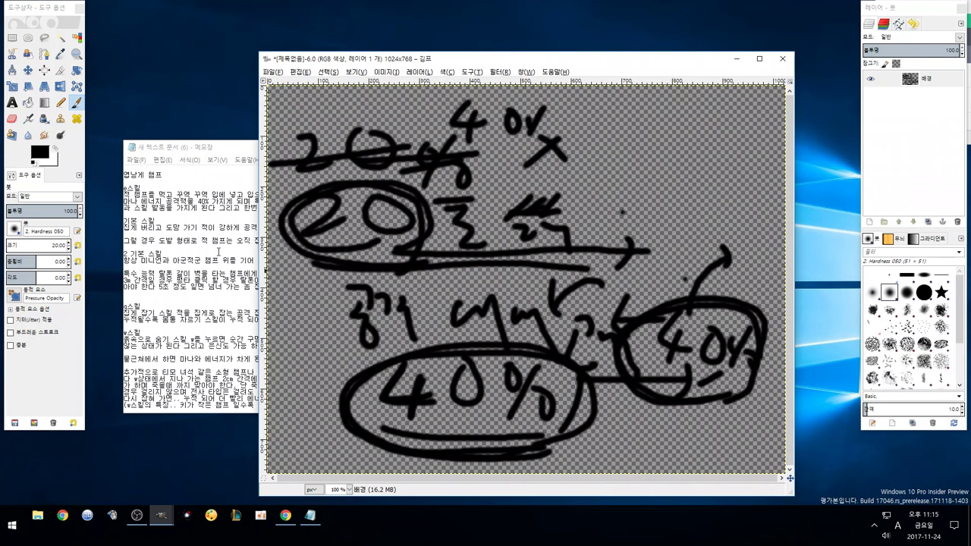
Check the skill notes in Notepad, then paint "1%" in the upper-right part of the canvas and frame it with a box.
left_click(309, 515)
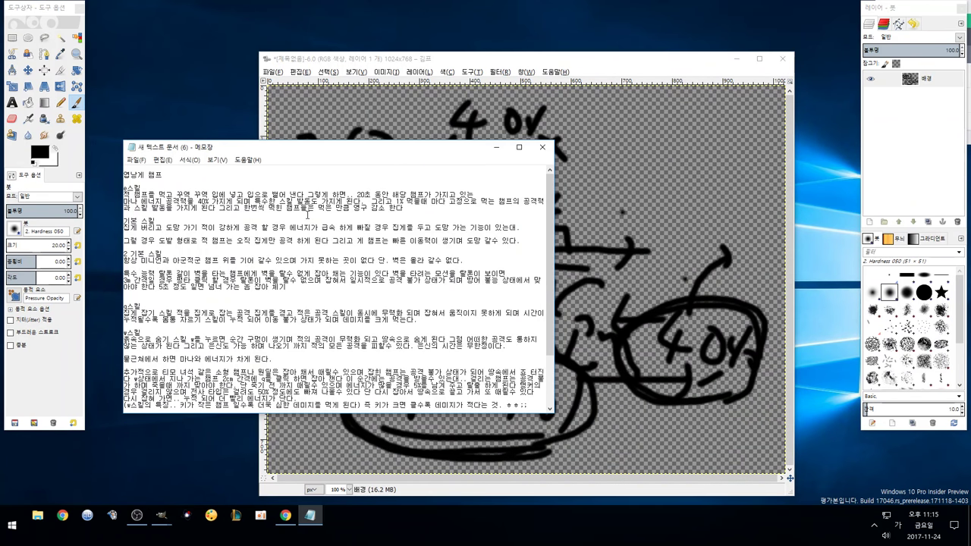
left_click(682, 222)
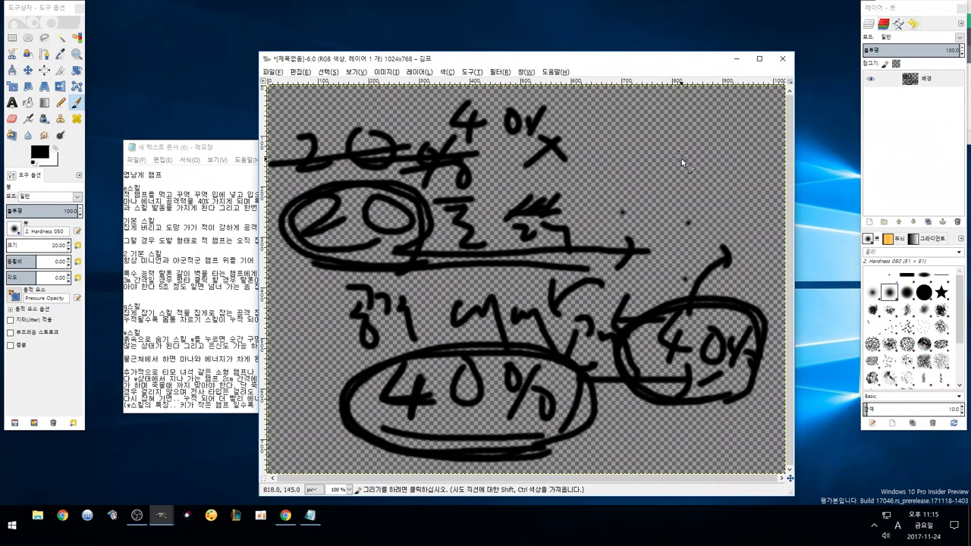
left_click_drag(604, 140, 607, 200)
left_click_drag(661, 139, 632, 181)
left_click(631, 154)
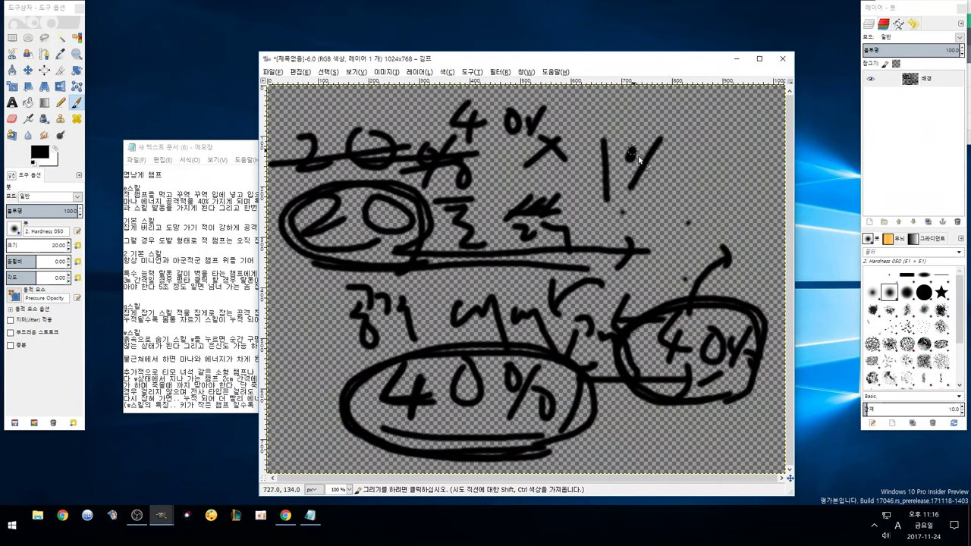
left_click_drag(570, 122, 579, 224)
mouse_move(571, 126)
left_mouse_down()
mouse_move(674, 122)
mouse_move(688, 216)
mouse_move(576, 222)
left_mouse_up()
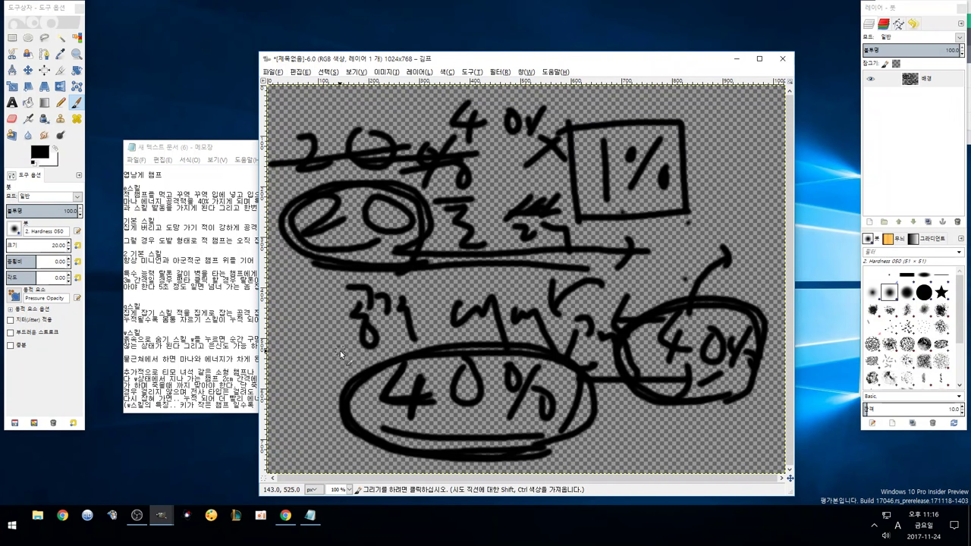
Create another blank image, minimize the percentage sketch, and place the new window beside the skill notes.
left_click(274, 73)
left_click(266, 213)
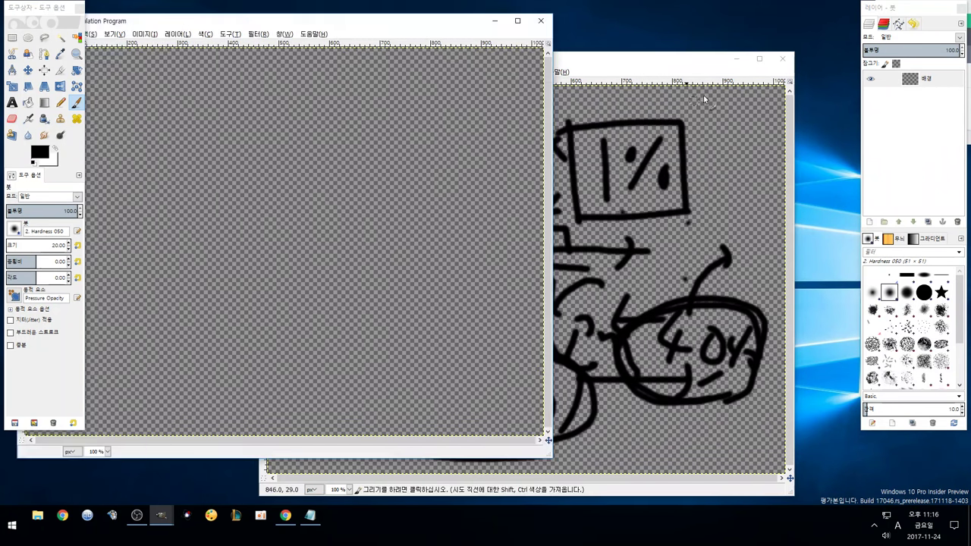
left_click(737, 60)
left_click_drag(435, 20, 710, 105)
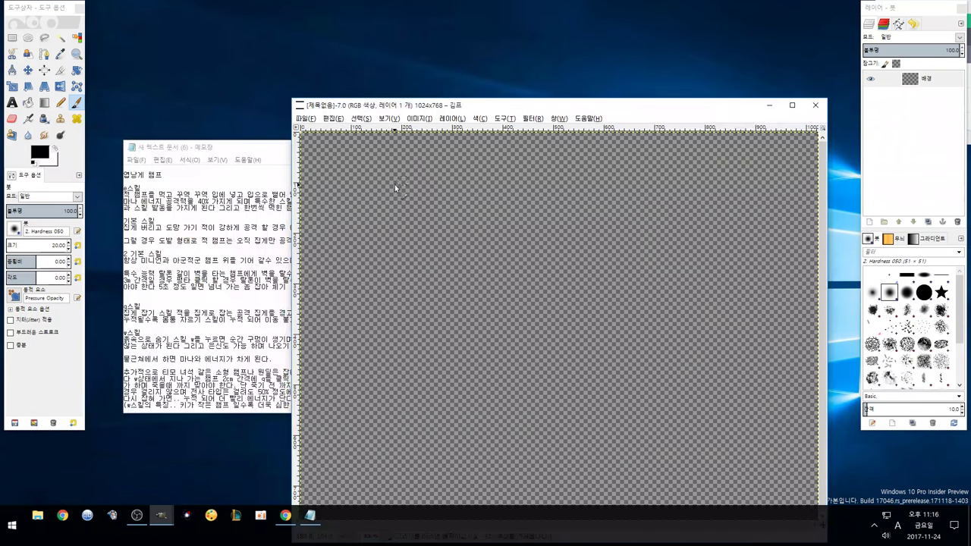
Paint "1%" with a Korean word beneath it and an upward-slanting arrow beside the word on the new canvas.
left_click_drag(393, 184, 398, 243)
left_click_drag(451, 187, 427, 233)
left_click_drag(414, 191, 415, 205)
left_click_drag(472, 227, 475, 225)
mouse_move(416, 272)
left_mouse_down()
mouse_move(447, 330)
mouse_move(475, 307)
mouse_move(488, 324)
mouse_move(546, 242)
left_mouse_up()
left_click_drag(524, 253, 557, 273)
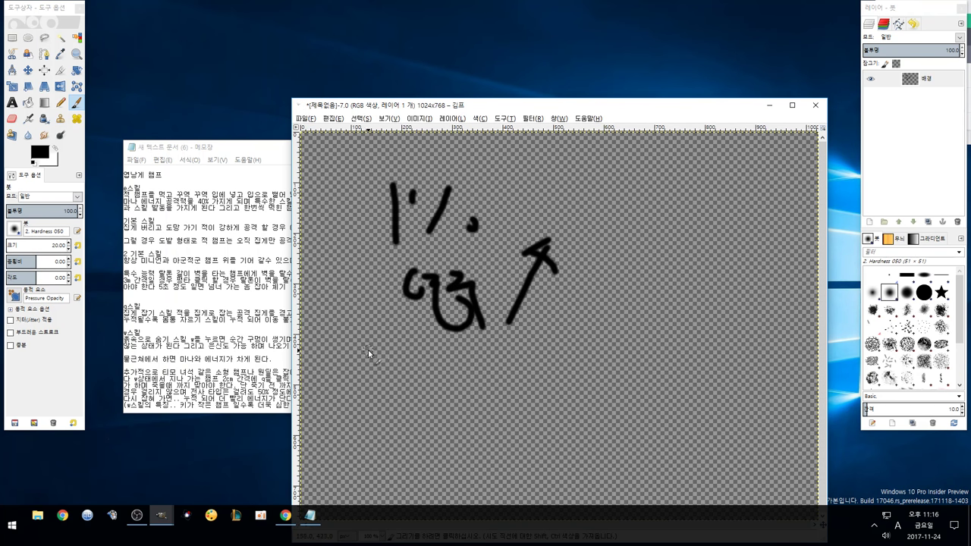
Handwrite an underlined Korean note with a circled "0.1" below the "1%" text, adding a small label and arrow underneath.
mouse_move(368, 349)
left_mouse_down()
mouse_move(404, 355)
mouse_move(421, 385)
left_mouse_up()
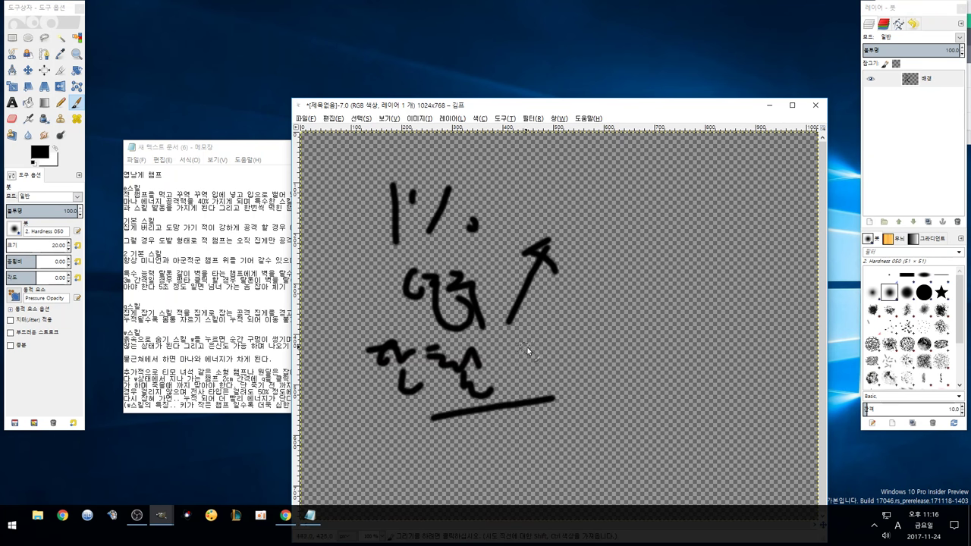
left_click_drag(533, 340, 536, 351)
mouse_move(567, 378)
left_mouse_down()
mouse_move(512, 380)
mouse_move(586, 355)
mouse_move(565, 388)
left_mouse_up()
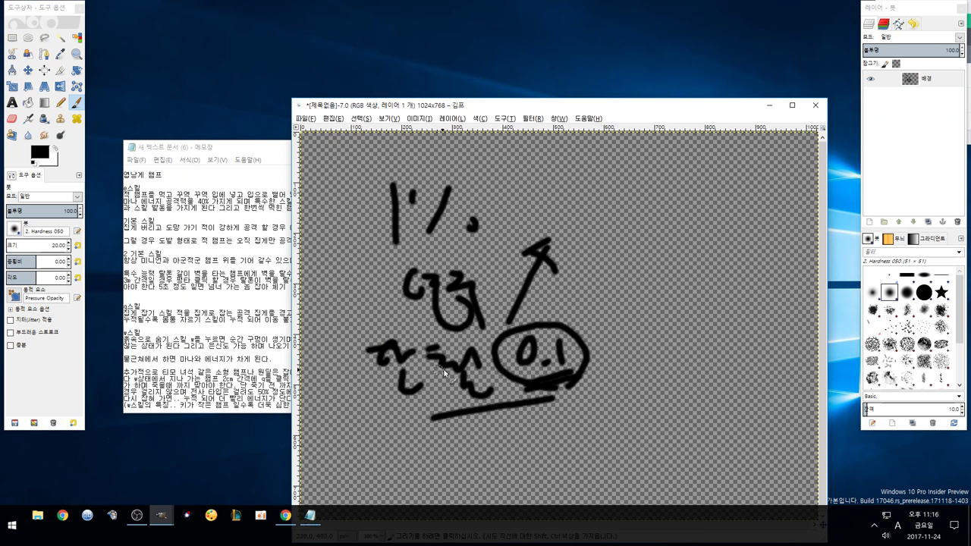
mouse_move(583, 373)
left_mouse_down()
mouse_move(516, 433)
mouse_move(525, 449)
mouse_move(553, 461)
left_mouse_up()
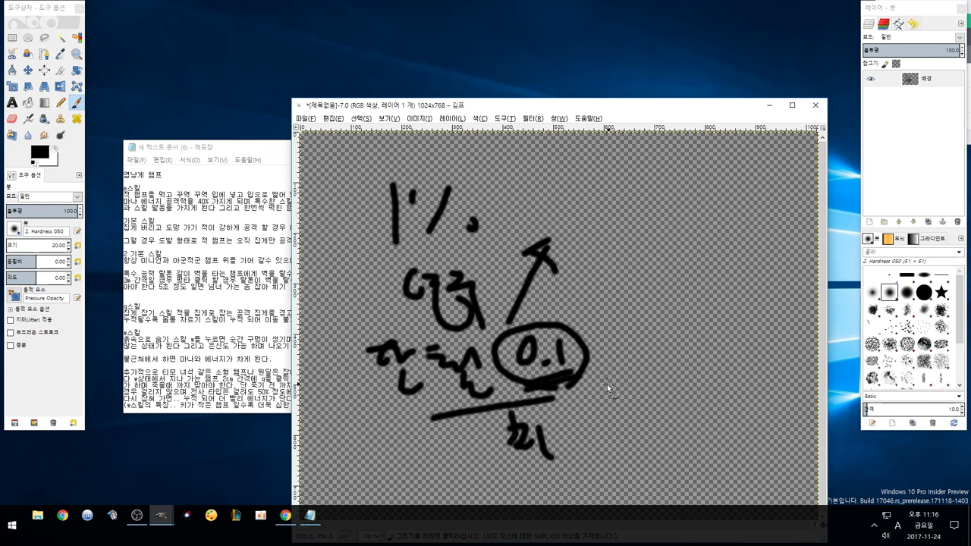
mouse_move(558, 417)
left_mouse_down()
mouse_move(605, 391)
mouse_move(598, 400)
left_mouse_up()
Circle the upper "1%" and paint an arrow from it to a second "1%" on its right.
mouse_move(472, 255)
left_mouse_down()
mouse_move(325, 198)
mouse_move(499, 213)
mouse_move(457, 261)
left_mouse_up()
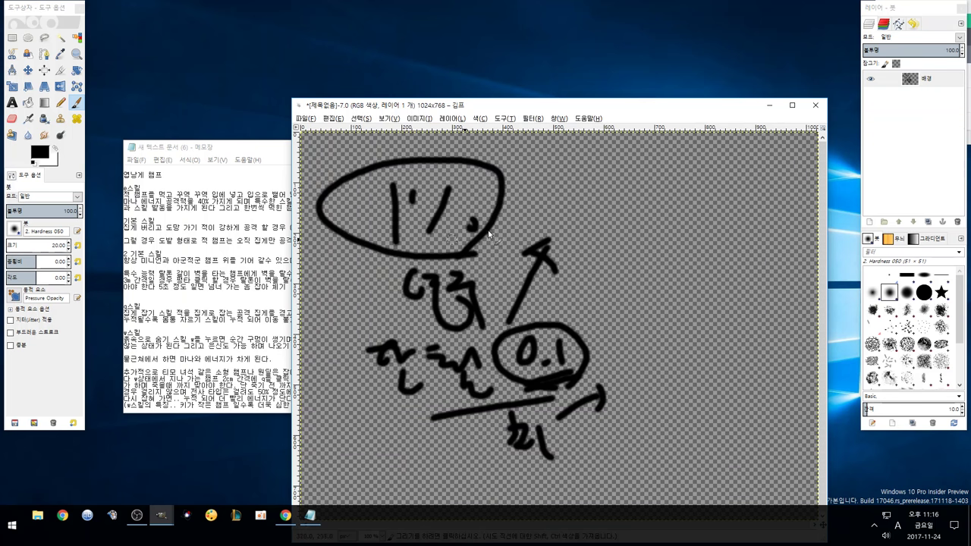
left_click_drag(492, 224, 547, 223)
left_click_drag(582, 194, 580, 244)
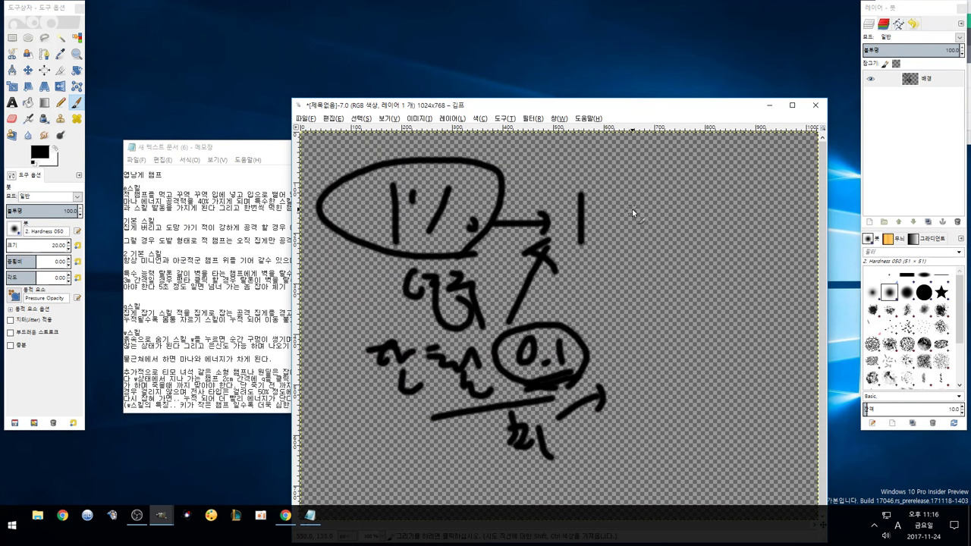
left_click_drag(598, 210, 606, 224)
left_click_drag(600, 238, 592, 250)
mouse_move(631, 208)
left_mouse_down()
mouse_move(606, 240)
mouse_move(606, 226)
mouse_move(626, 243)
left_mouse_up()
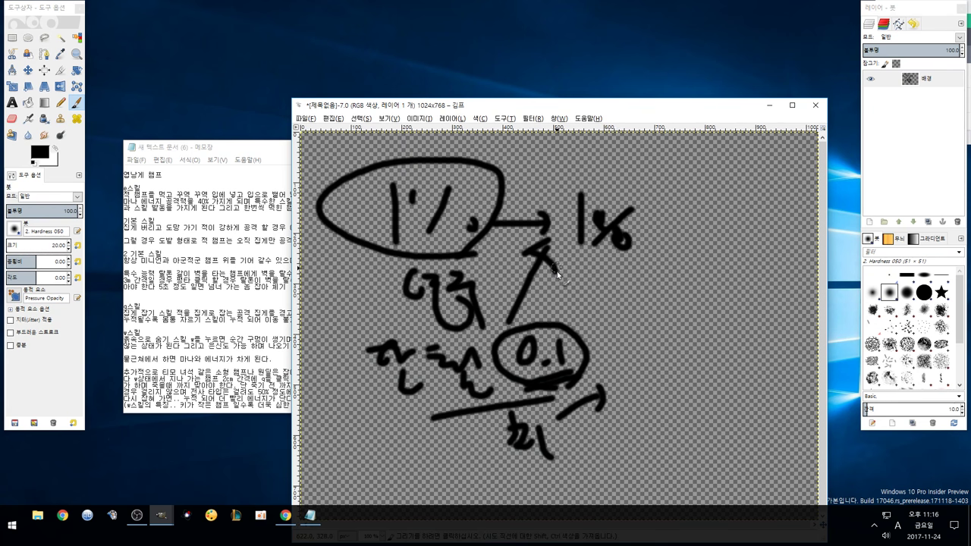
Paint an arrow from the diagonal line to a circled "0.5" beneath the second "1%", and cross the "0.5" out.
mouse_move(526, 288)
left_mouse_down()
mouse_move(587, 284)
mouse_move(577, 294)
left_mouse_up()
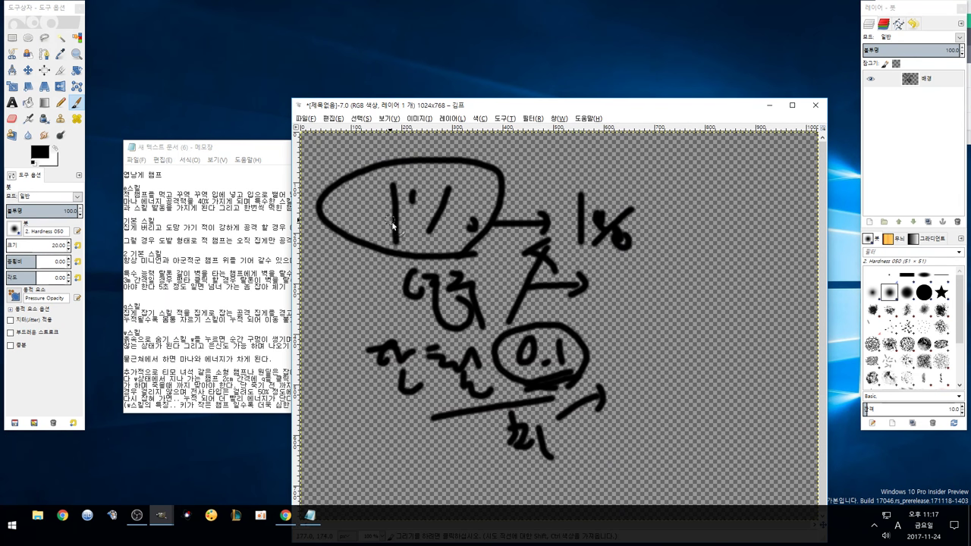
mouse_move(619, 275)
left_mouse_down()
mouse_move(626, 301)
mouse_move(666, 286)
mouse_move(687, 341)
left_mouse_up()
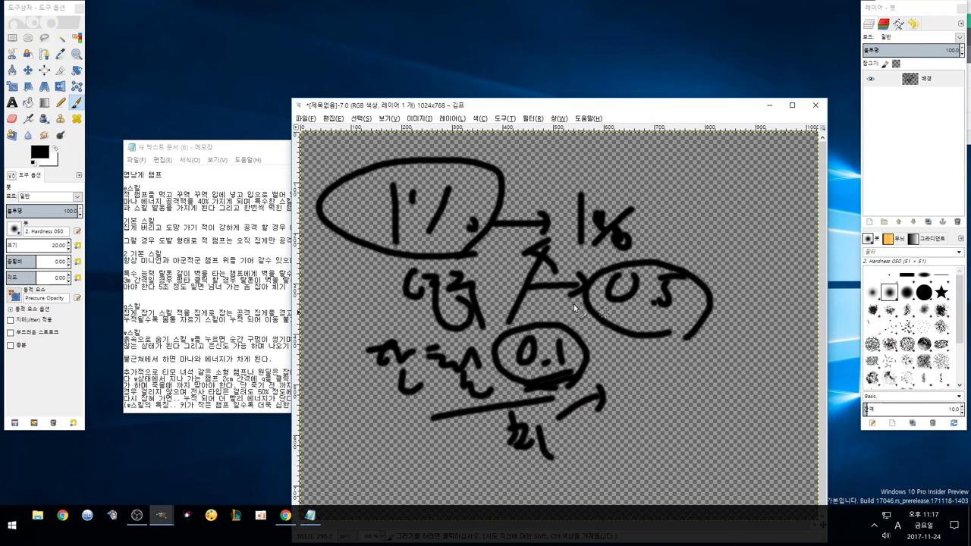
left_click_drag(393, 186, 400, 243)
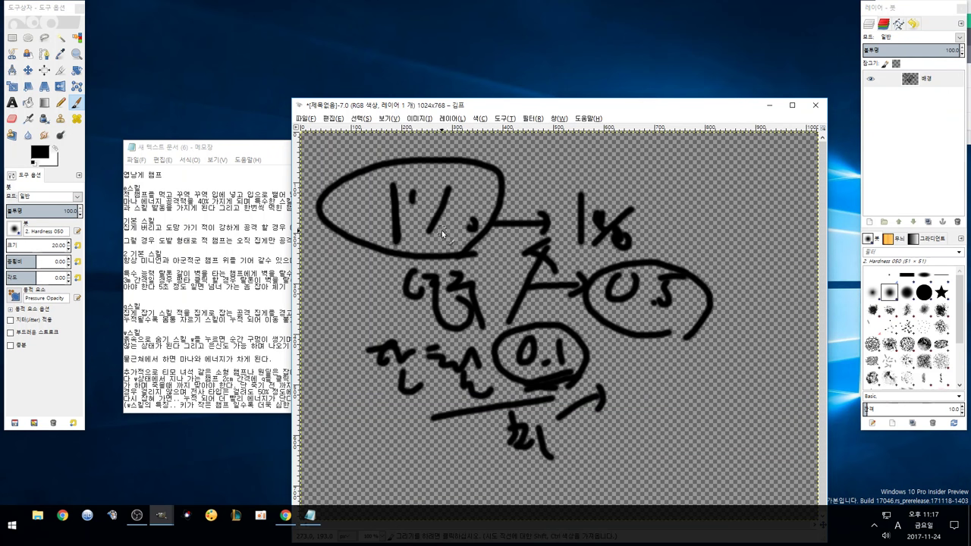
left_click_drag(694, 324, 647, 345)
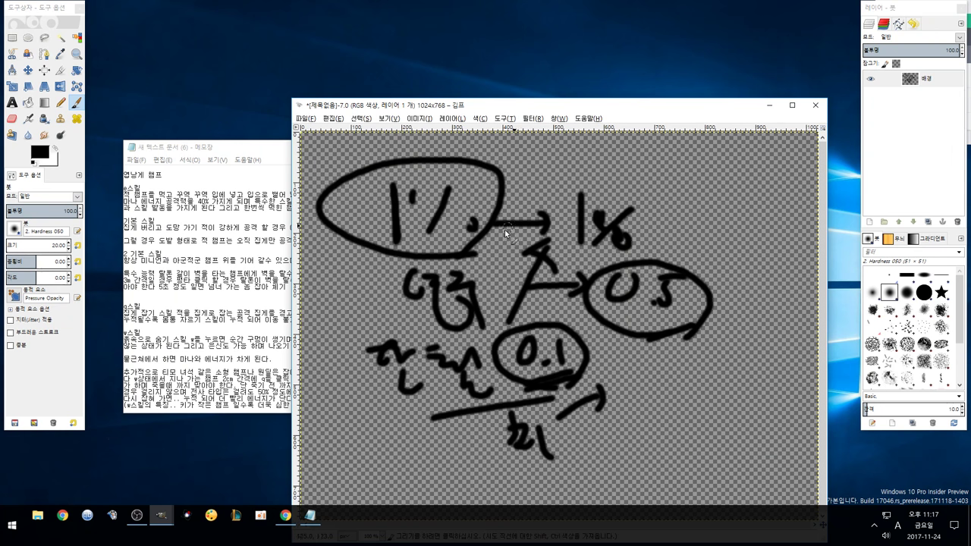
left_click_drag(685, 278, 620, 343)
left_click_drag(614, 264, 668, 359)
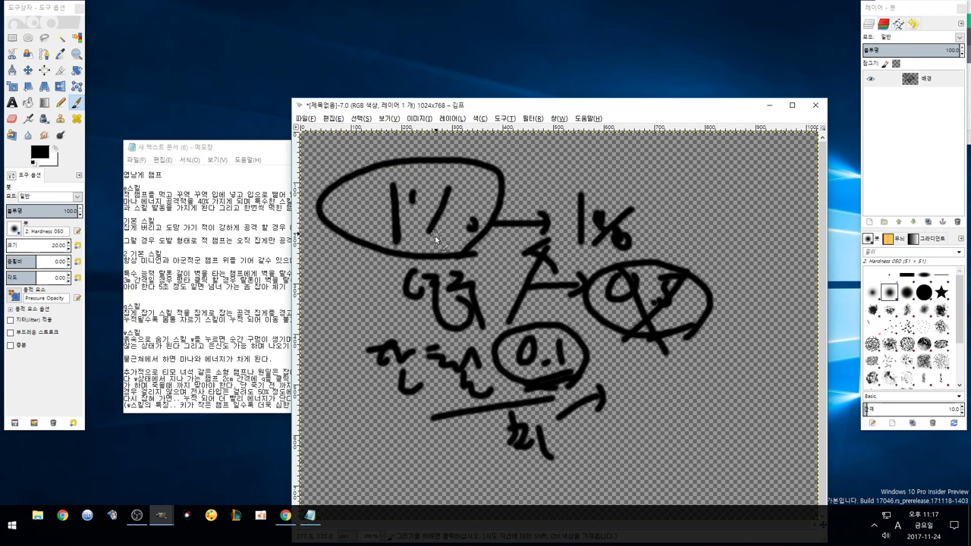
Paint a left-pointing arrow and an empty circle above the second "1%", and a long leftward arrow across the middle of the sketch.
mouse_move(520, 180)
left_mouse_down()
mouse_move(584, 179)
mouse_move(538, 196)
left_mouse_up()
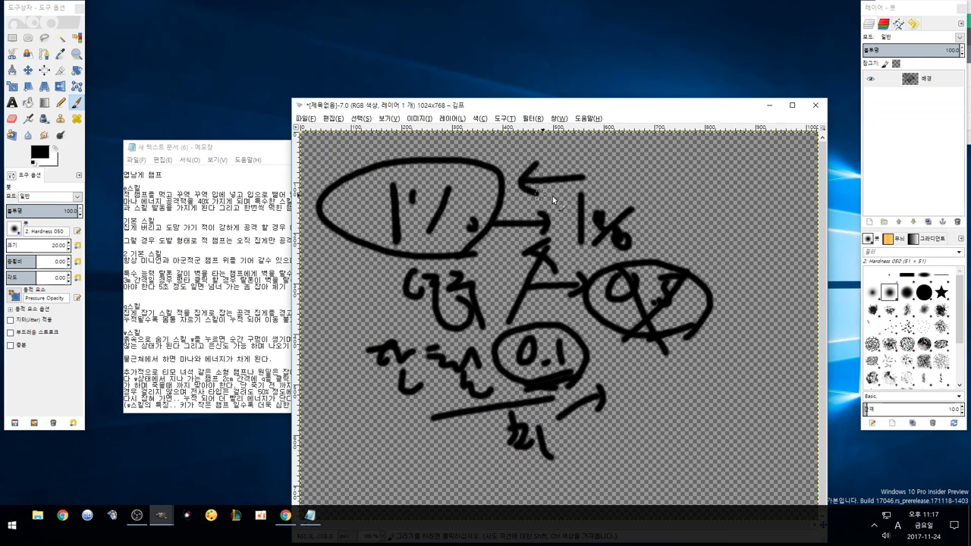
mouse_move(692, 147)
left_mouse_down()
mouse_move(641, 226)
mouse_move(702, 148)
left_mouse_up()
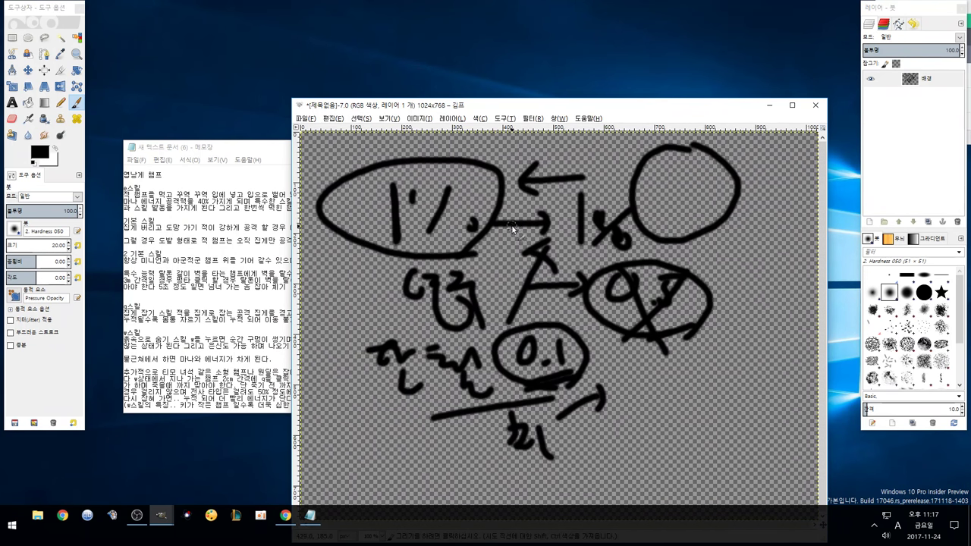
mouse_move(729, 370)
left_mouse_down()
mouse_move(452, 324)
mouse_move(362, 322)
mouse_move(367, 315)
mouse_move(371, 357)
left_mouse_up()
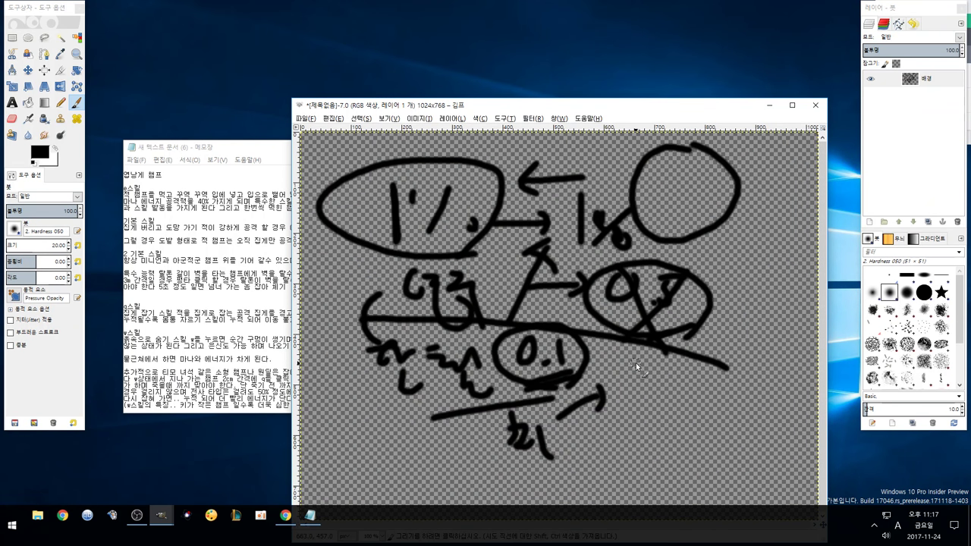
Create another blank image, minimize the "0.5" sketch, and place the new window beside the skill notes.
left_click(305, 120)
left_click(327, 130)
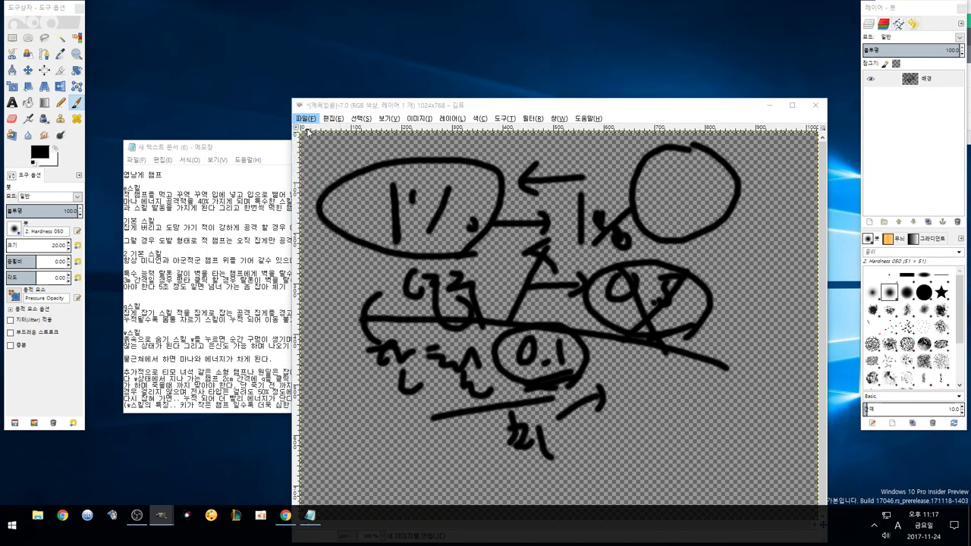
left_click(258, 214)
left_click(770, 105)
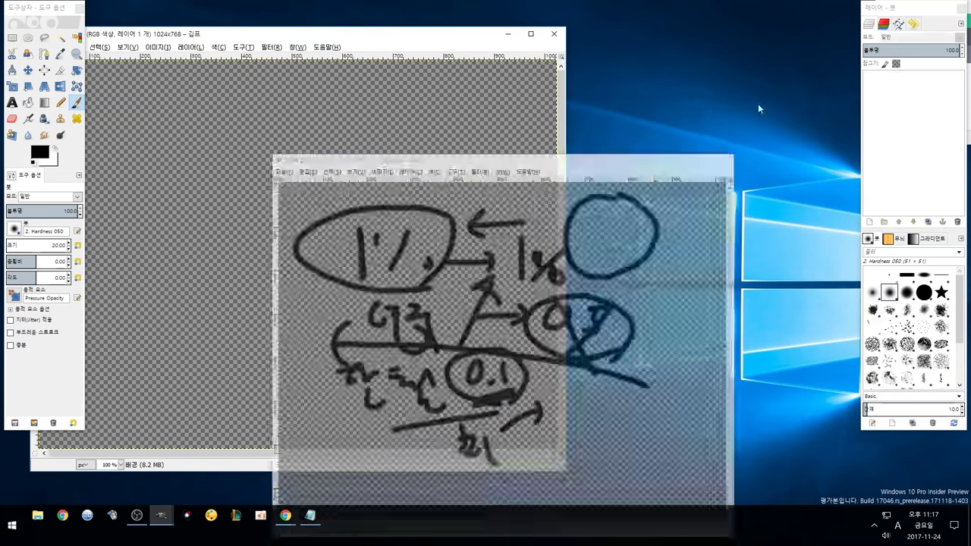
left_click_drag(303, 33, 566, 66)
Paint a circled "1%" on the new canvas, with a Korean word beside it and a left-pointing arrow beneath the word.
left_click(351, 123)
left_click_drag(350, 122, 347, 184)
left_click_drag(403, 142, 372, 186)
left_click(370, 158)
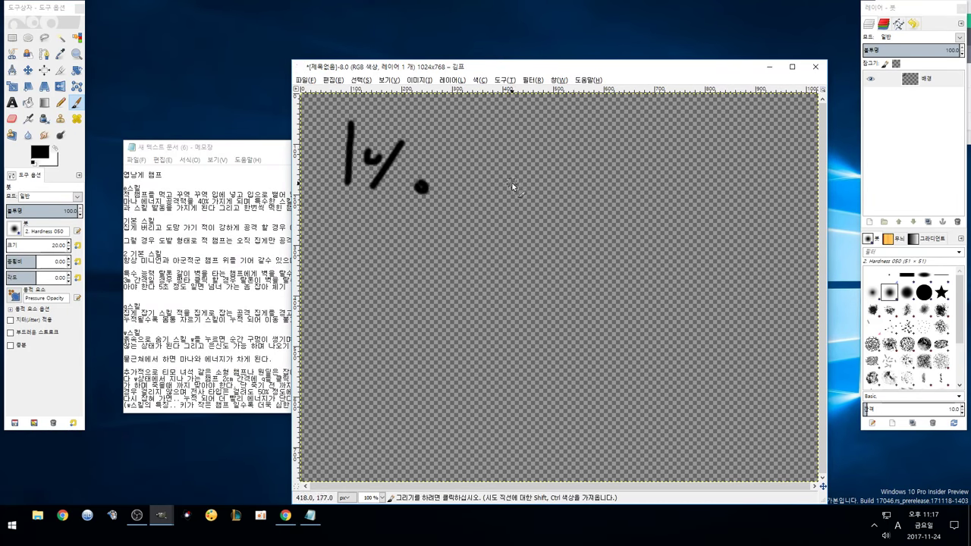
mouse_move(551, 177)
left_mouse_down()
mouse_move(569, 219)
mouse_move(578, 179)
mouse_move(603, 218)
left_mouse_up()
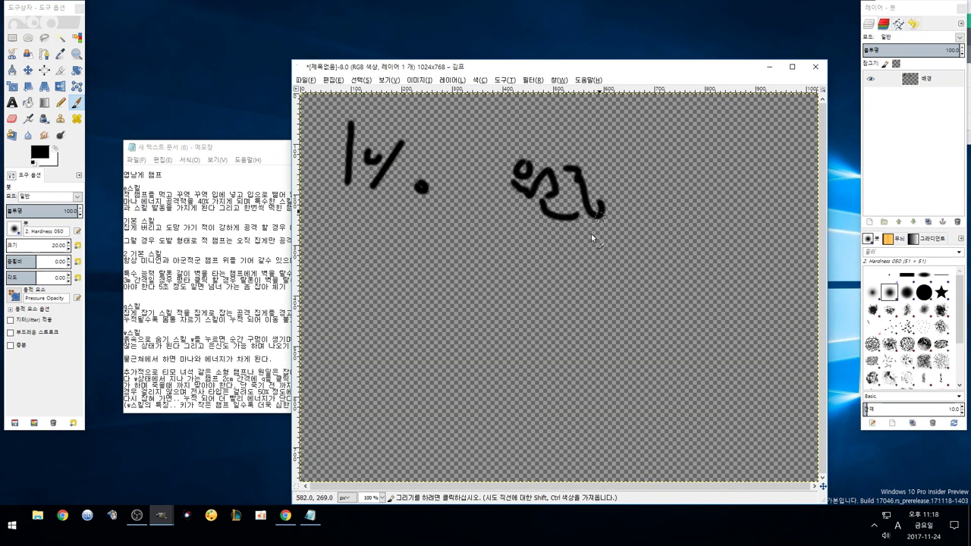
left_click_drag(563, 253, 502, 273)
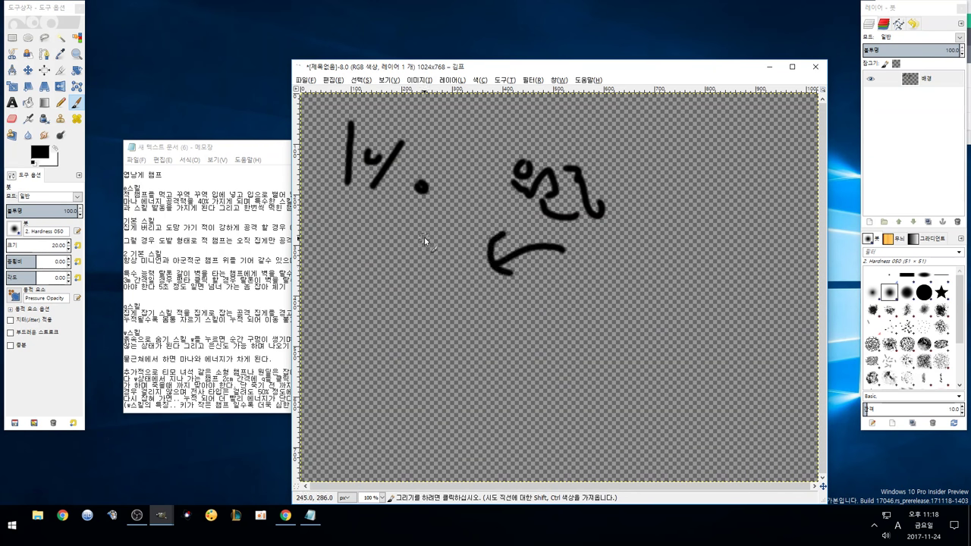
mouse_move(410, 227)
left_mouse_down()
mouse_move(305, 184)
mouse_move(450, 199)
mouse_move(407, 226)
left_mouse_up()
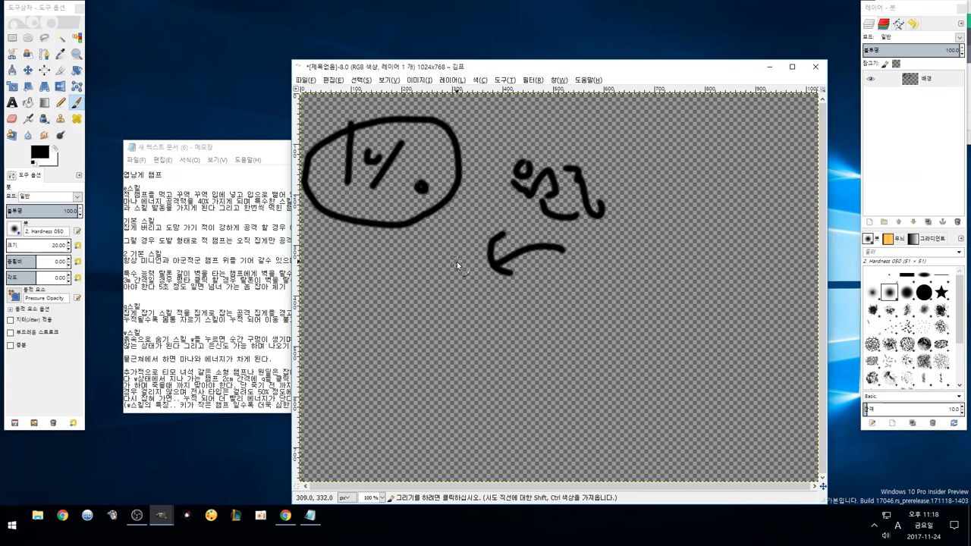
Handwrite a second Korean word below the left-pointing arrow, with "400" and a short Korean label underneath.
mouse_move(539, 269)
left_mouse_down()
mouse_move(566, 287)
mouse_move(570, 311)
mouse_move(614, 334)
left_mouse_up()
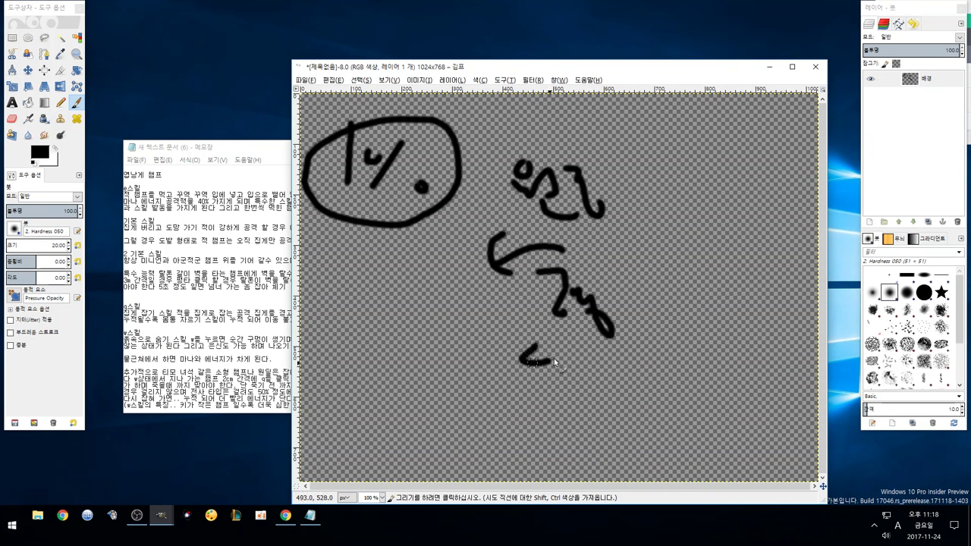
left_click_drag(549, 346, 540, 380)
mouse_move(576, 355)
left_mouse_down()
mouse_move(567, 378)
mouse_move(583, 357)
left_mouse_up()
left_click_drag(607, 354, 606, 355)
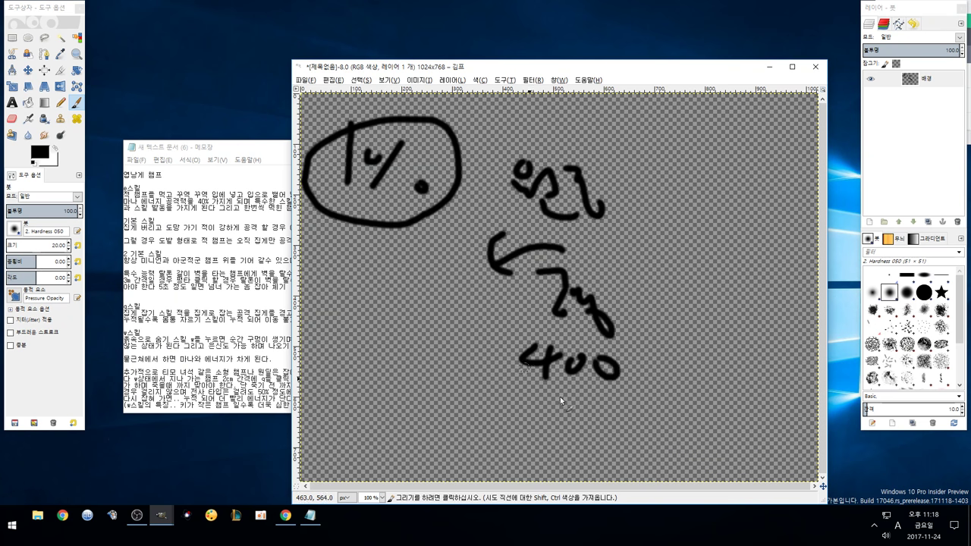
left_click(598, 414)
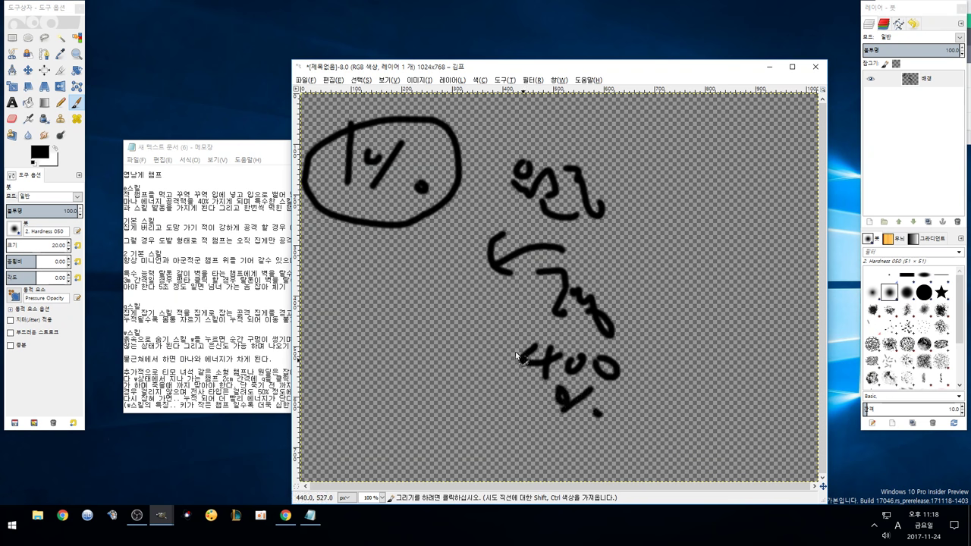
Paint a long arrow from the "400" to below the circled "1%", plus an upward arrow above a handwritten Korean word.
mouse_move(522, 361)
left_mouse_down()
mouse_move(336, 245)
mouse_move(383, 243)
mouse_move(402, 225)
mouse_move(383, 222)
left_mouse_up()
left_click_drag(372, 296, 369, 353)
mouse_move(358, 305)
left_mouse_down()
mouse_move(388, 298)
mouse_move(410, 311)
left_mouse_up()
mouse_move(378, 364)
left_mouse_down()
mouse_move(422, 385)
mouse_move(446, 359)
mouse_move(442, 399)
left_mouse_up()
left_click_drag(454, 358, 456, 409)
left_click_drag(391, 363, 400, 380)
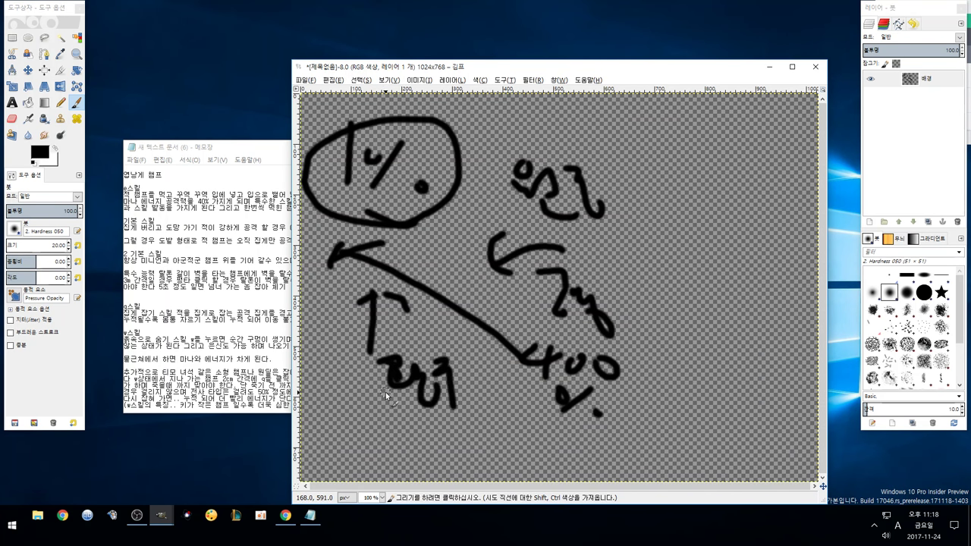
Paint a second "400" beside the first with an arrow leading left from it, and a small left arrow beneath the lower Korean word.
mouse_move(668, 360)
left_mouse_down()
mouse_move(657, 393)
mouse_move(689, 390)
left_mouse_up()
mouse_move(677, 375)
left_mouse_down()
mouse_move(676, 406)
mouse_move(747, 402)
mouse_move(754, 390)
left_mouse_up()
left_click_drag(666, 418, 509, 426)
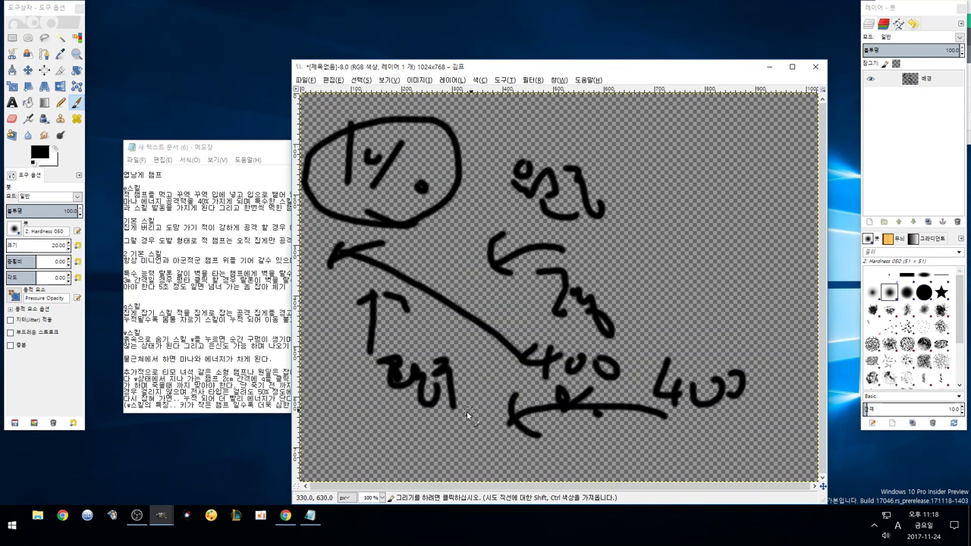
mouse_move(424, 397)
left_mouse_down()
mouse_move(408, 422)
mouse_move(430, 445)
left_mouse_up()
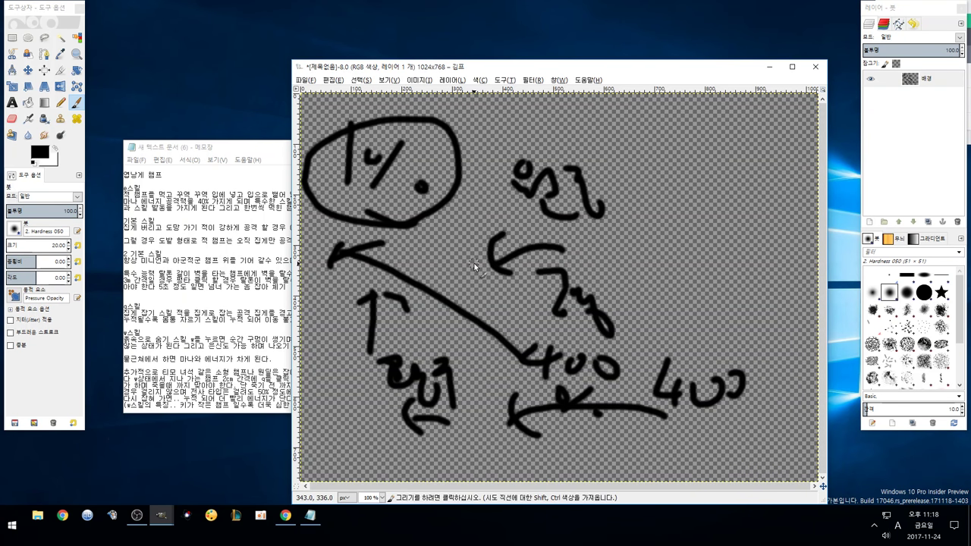
Paint a curved arrow through the upper Korean word and a boxed "S" with a line above it and a diagonal arrow pointing at it.
left_click(202, 221)
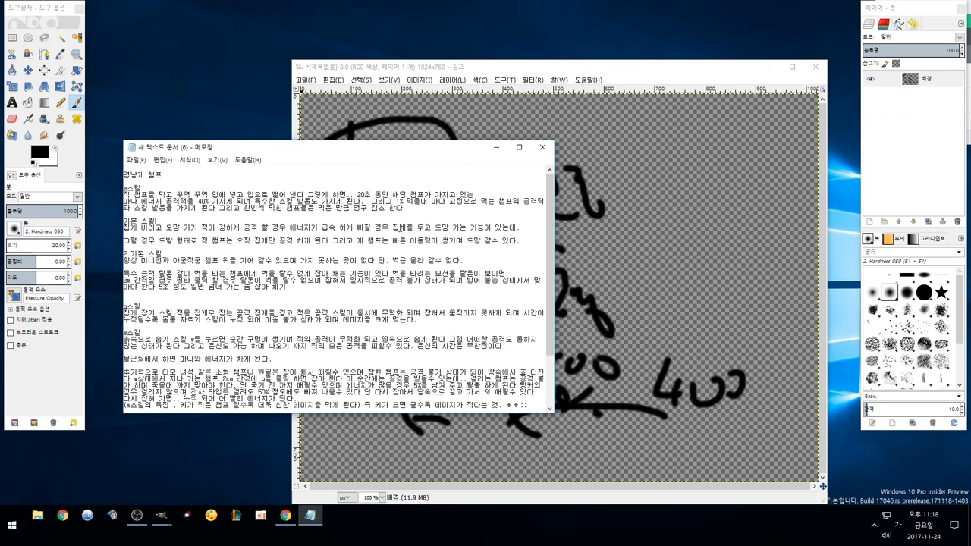
left_click(622, 258)
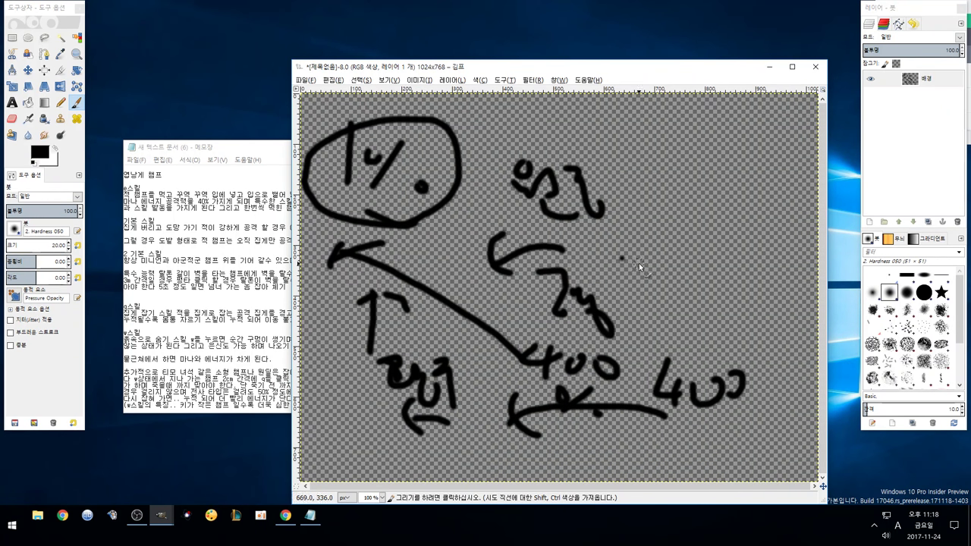
mouse_move(690, 197)
left_mouse_down()
mouse_move(560, 174)
mouse_move(512, 181)
left_mouse_up()
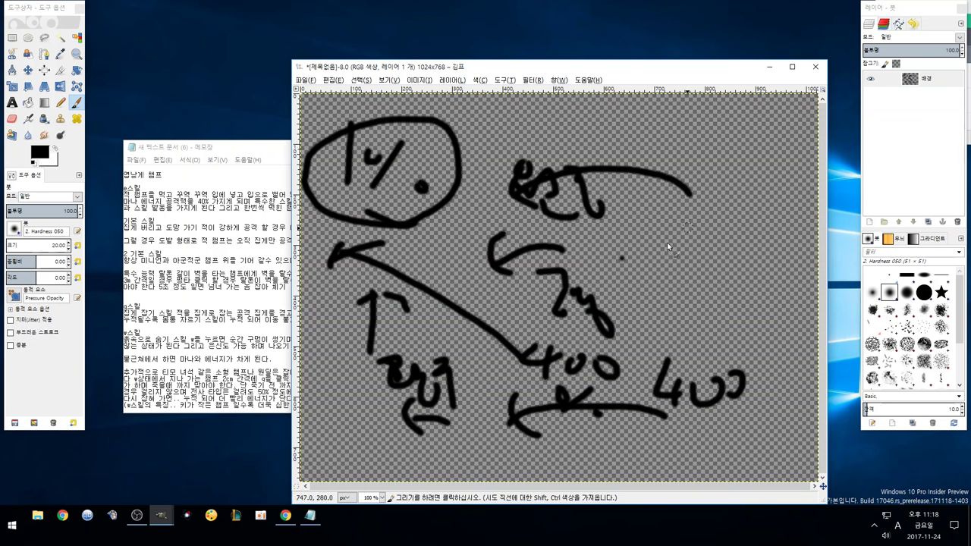
left_click_drag(665, 243, 726, 243)
left_click_drag(687, 267, 685, 319)
mouse_move(662, 254)
left_mouse_down()
mouse_move(670, 327)
mouse_move(740, 325)
left_mouse_up()
left_click_drag(671, 328, 738, 328)
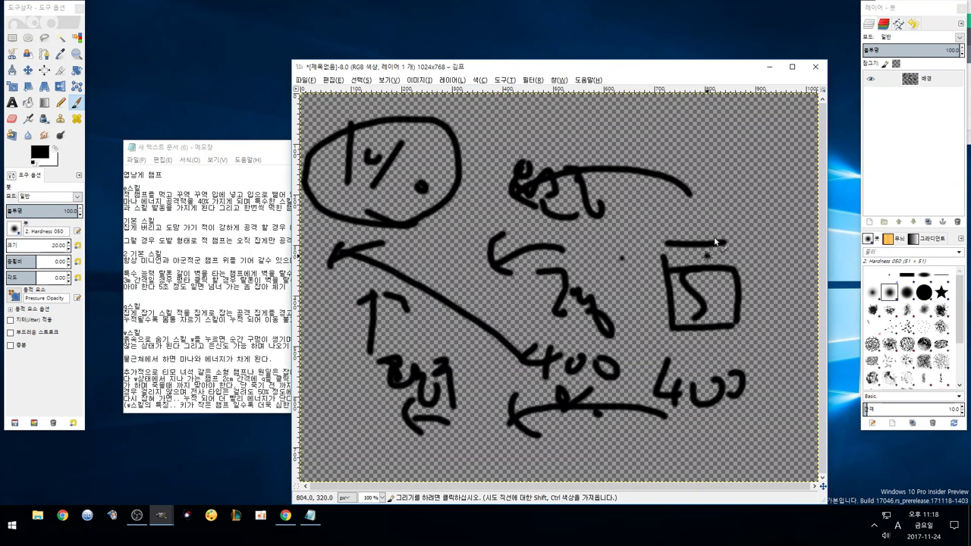
left_click_drag(752, 183, 705, 253)
left_click_drag(768, 233, 707, 254)
Add a second curved arrow towards the "1%", a small circle with a forked stem near its tail, and another ring around the "1%".
mouse_move(697, 168)
left_mouse_down()
mouse_move(507, 189)
mouse_move(484, 214)
mouse_move(487, 183)
mouse_move(487, 220)
mouse_move(516, 221)
left_mouse_up()
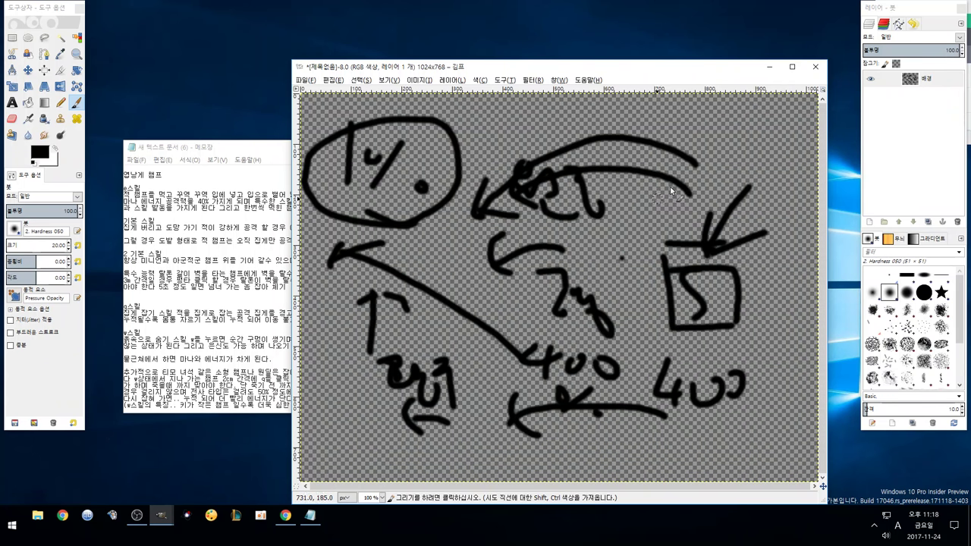
mouse_move(692, 186)
left_mouse_down()
mouse_move(694, 232)
mouse_move(683, 202)
mouse_move(700, 210)
mouse_move(730, 191)
left_mouse_up()
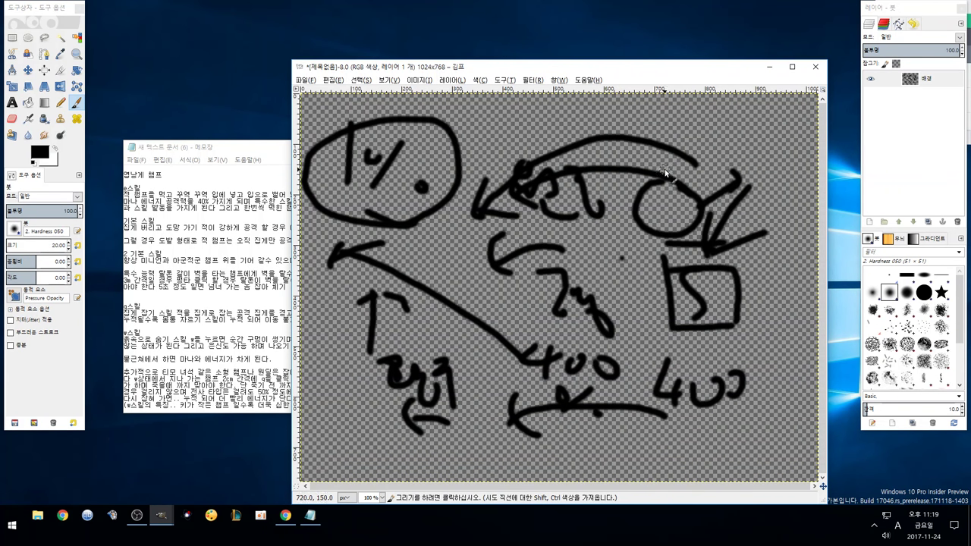
mouse_move(423, 207)
left_mouse_down()
mouse_move(380, 219)
mouse_move(328, 139)
mouse_move(480, 192)
mouse_move(418, 230)
mouse_move(448, 218)
left_mouse_up()
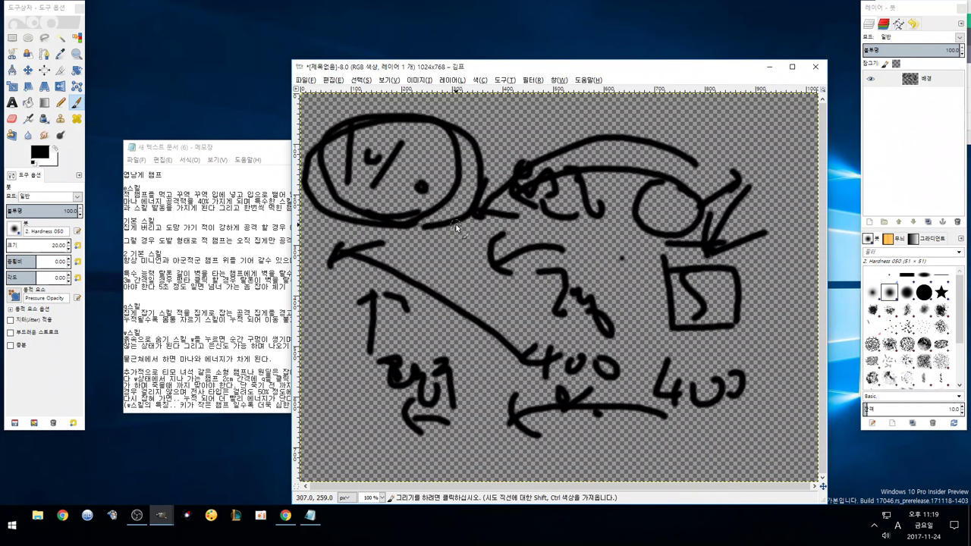
Consult the skill notes, create another blank image, minimize the "400" sketch, and place the new window beside the notes.
left_click(285, 220)
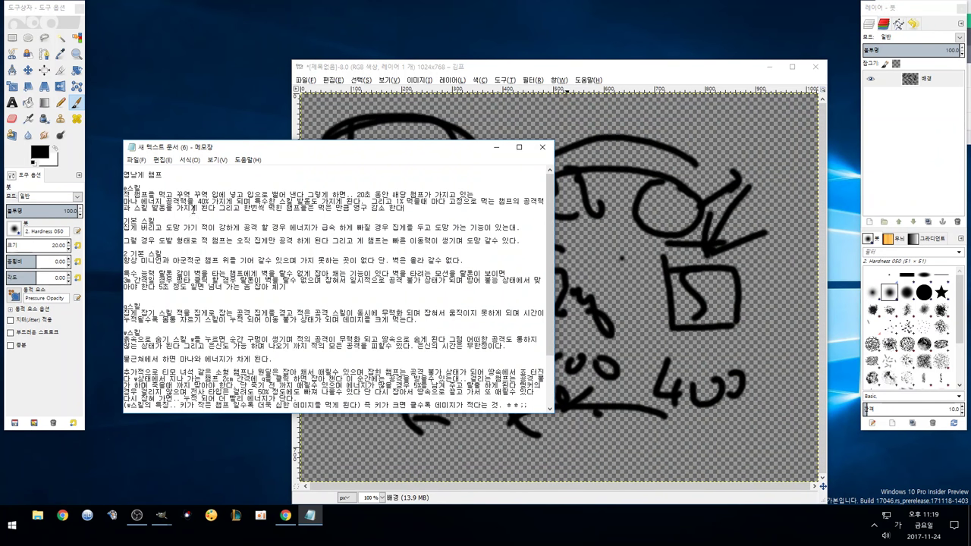
left_click(610, 225)
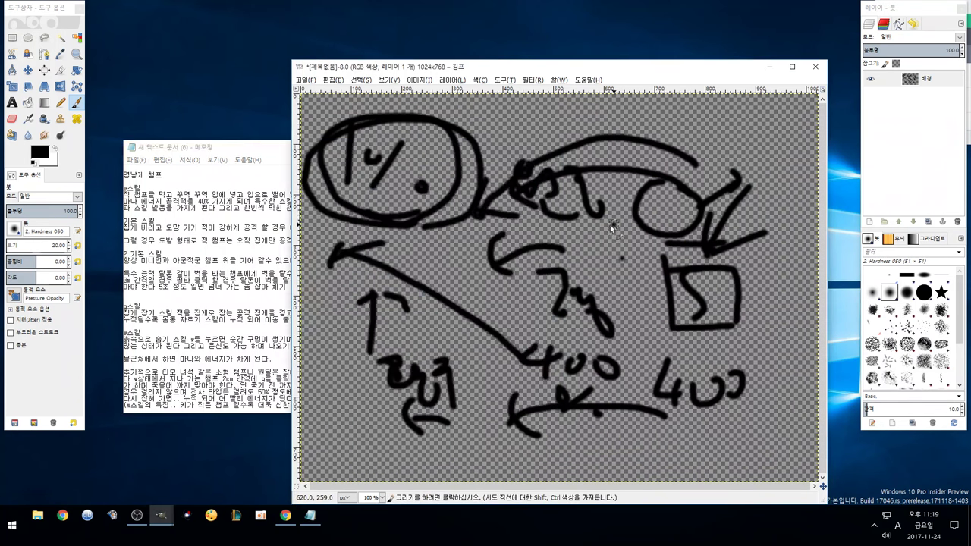
left_click(308, 81)
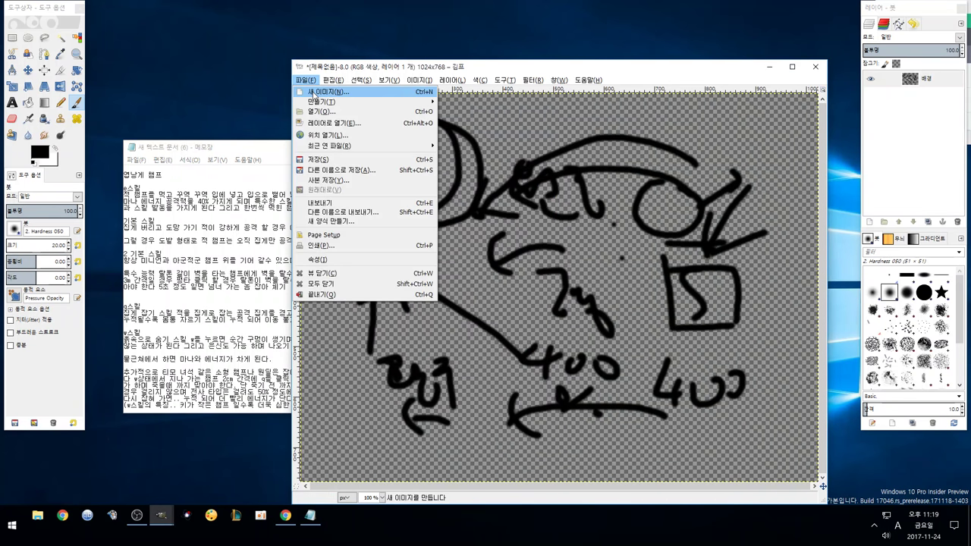
left_click(325, 91)
left_click(311, 211)
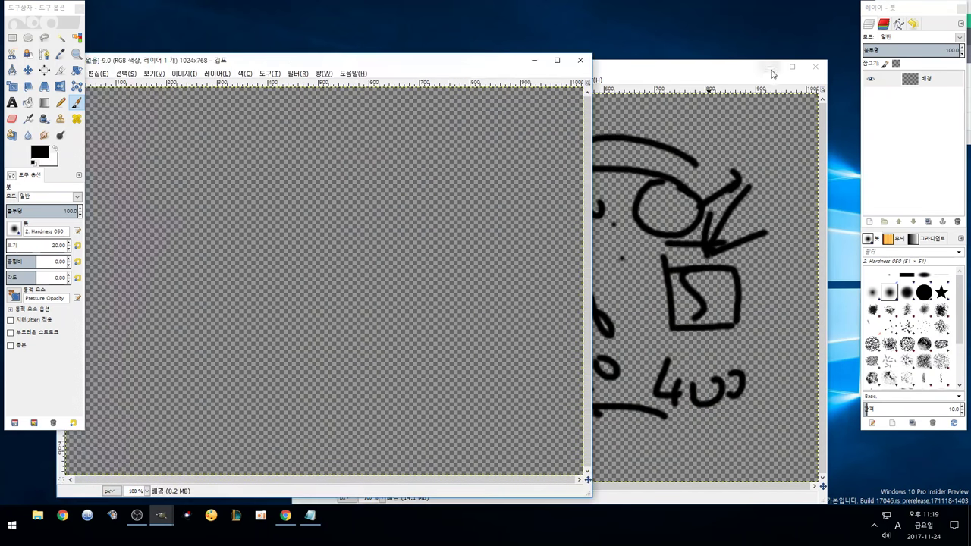
left_click(769, 67)
left_click_drag(403, 67, 571, 67)
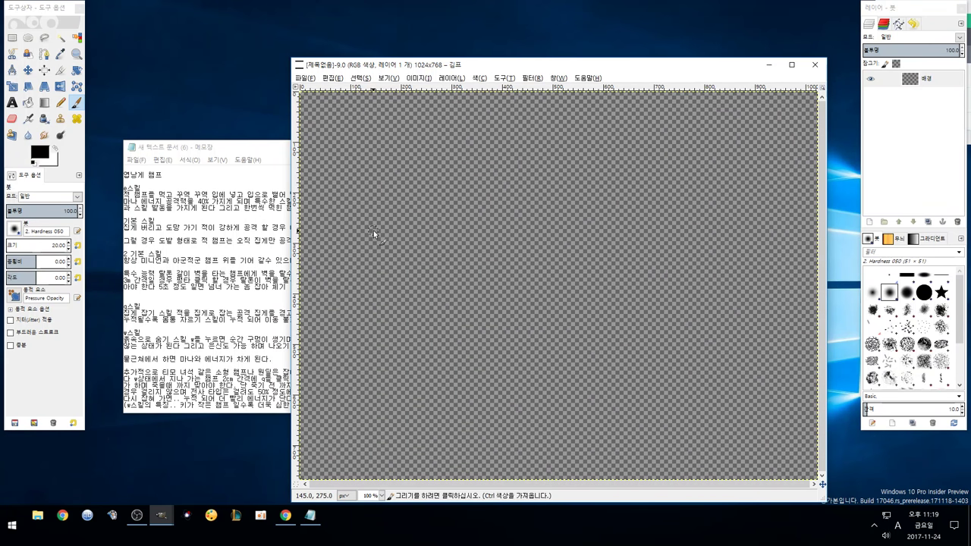
Consult the basic-skill section of the notes and paint a two-syllable Korean heading in the upper corner of the blank image.
left_click(197, 240)
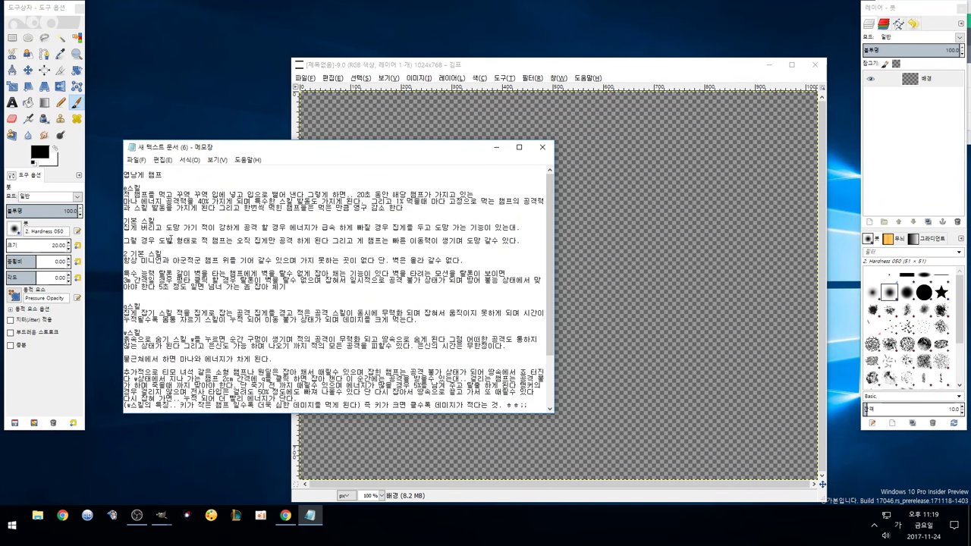
left_click(596, 203)
left_click_drag(329, 134, 348, 166)
left_click_drag(374, 132, 375, 166)
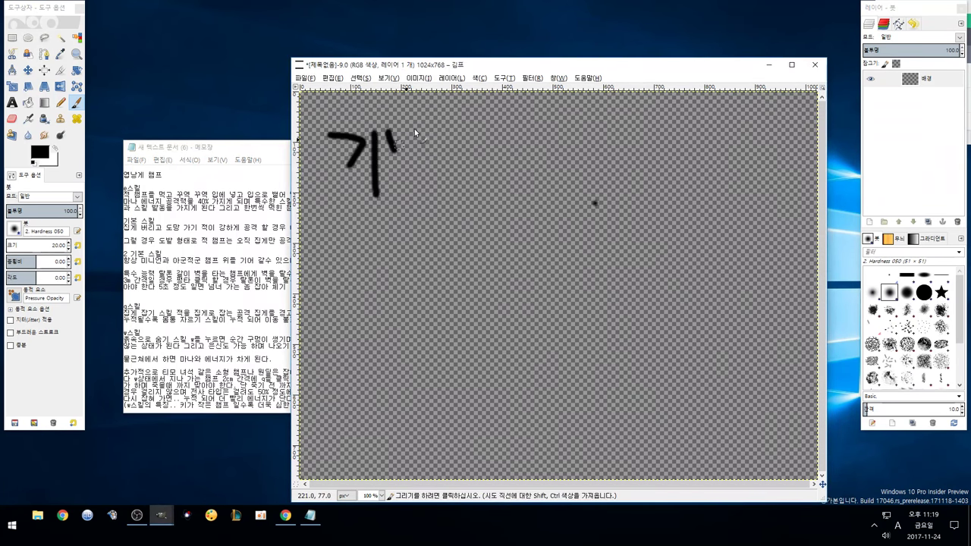
left_click_drag(414, 130, 416, 151)
mouse_move(386, 145)
left_mouse_down()
mouse_move(419, 144)
mouse_move(403, 158)
mouse_move(432, 191)
left_mouse_up()
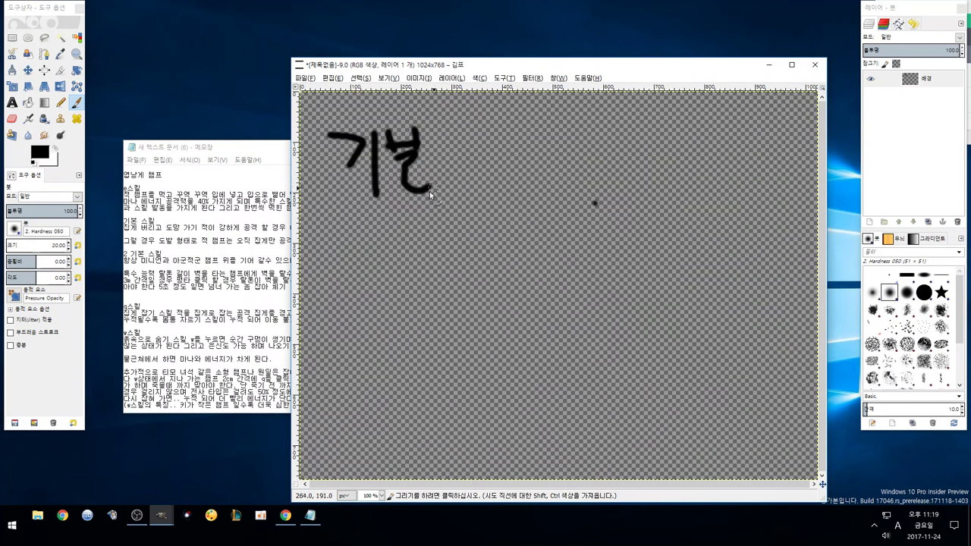
Paint a large open claw with a banded arm below the Korean heading.
left_click(281, 228)
left_click(641, 210)
mouse_move(434, 284)
left_mouse_down()
mouse_move(552, 242)
mouse_move(498, 276)
left_mouse_up()
left_click(574, 239)
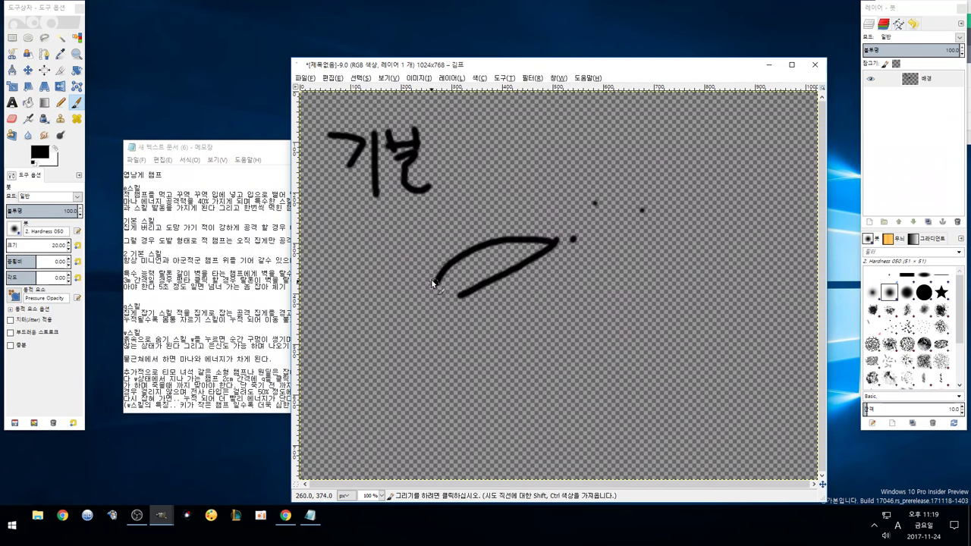
mouse_move(433, 283)
left_mouse_down()
mouse_move(577, 287)
mouse_move(535, 338)
mouse_move(433, 296)
mouse_move(364, 300)
mouse_move(444, 320)
mouse_move(397, 308)
left_mouse_up()
left_click_drag(383, 300, 381, 325)
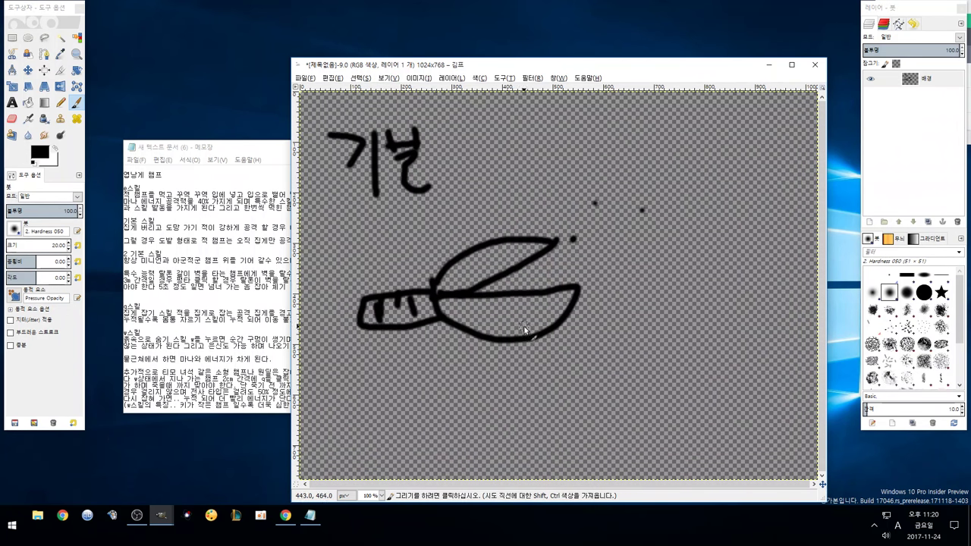
Paint a long rectangular bar beneath the claw.
mouse_move(410, 365)
left_mouse_down()
mouse_move(608, 358)
mouse_move(617, 395)
left_mouse_up()
left_click_drag(414, 400, 501, 399)
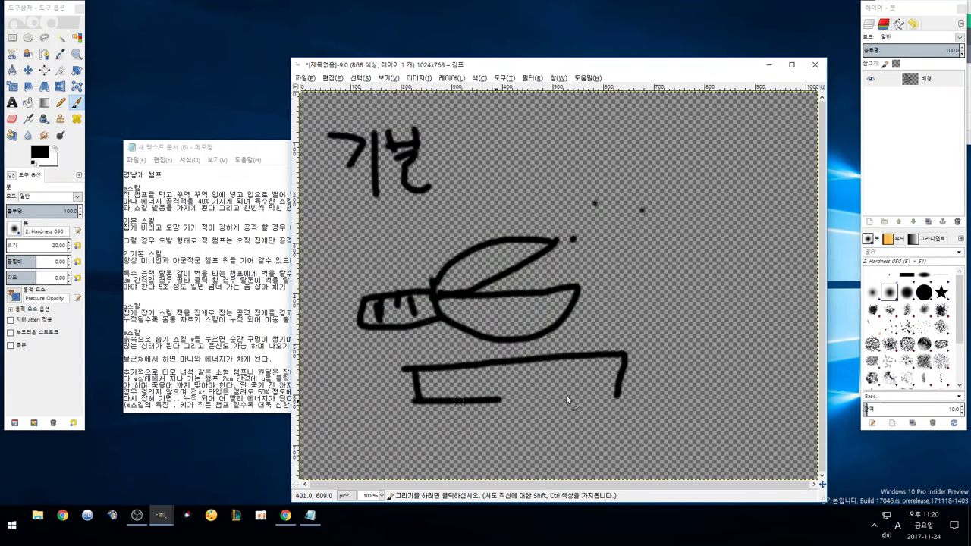
left_click_drag(568, 400, 622, 395)
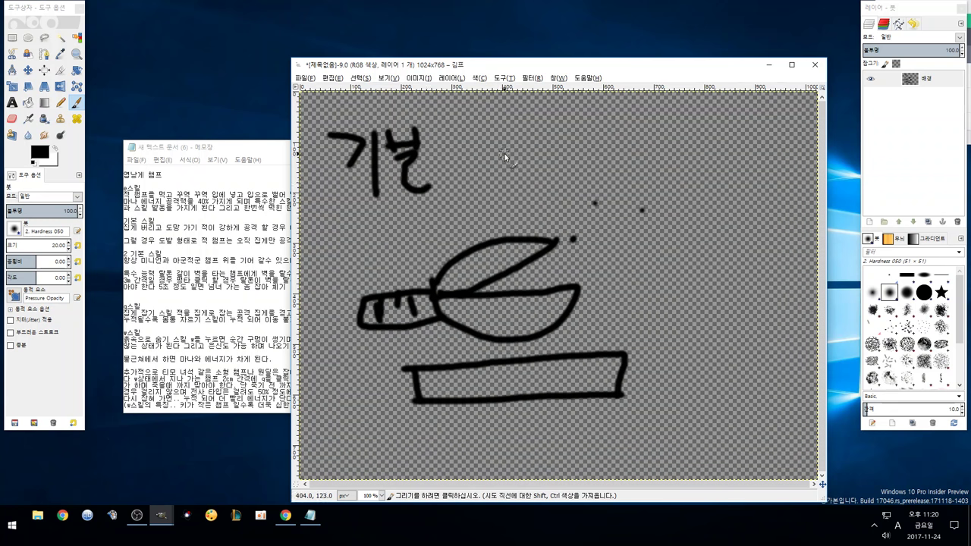
Paint a Korean word with a right-pointing arrow beneath it, and two more words at the arrow's tip, the lower circled and the upper marked X.
mouse_move(506, 126)
left_mouse_down()
mouse_move(495, 159)
mouse_move(538, 142)
mouse_move(549, 164)
mouse_move(576, 126)
mouse_move(570, 146)
mouse_move(595, 178)
left_mouse_up()
mouse_move(504, 187)
left_mouse_down()
mouse_move(615, 185)
mouse_move(602, 198)
left_mouse_up()
left_click_drag(649, 146, 636, 173)
left_click_drag(644, 161, 670, 179)
mouse_move(662, 181)
left_mouse_down()
mouse_move(681, 191)
mouse_move(720, 155)
mouse_move(730, 162)
left_mouse_up()
mouse_move(683, 200)
left_mouse_down()
mouse_move(645, 211)
mouse_move(683, 204)
left_mouse_up()
mouse_move(669, 219)
left_mouse_down()
mouse_move(692, 225)
mouse_move(740, 205)
mouse_move(636, 195)
mouse_move(721, 241)
left_mouse_up()
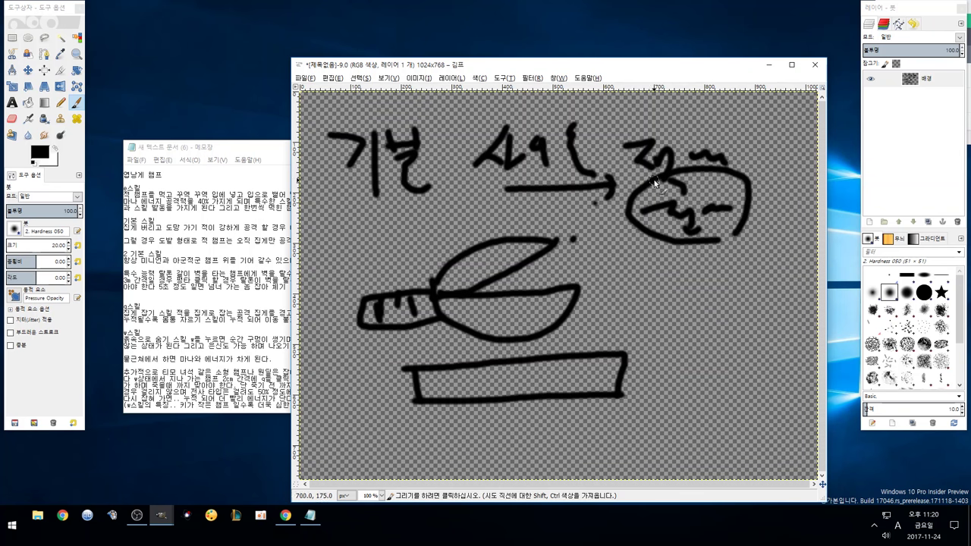
mouse_move(633, 108)
left_mouse_down()
mouse_move(608, 133)
mouse_move(641, 142)
left_mouse_up()
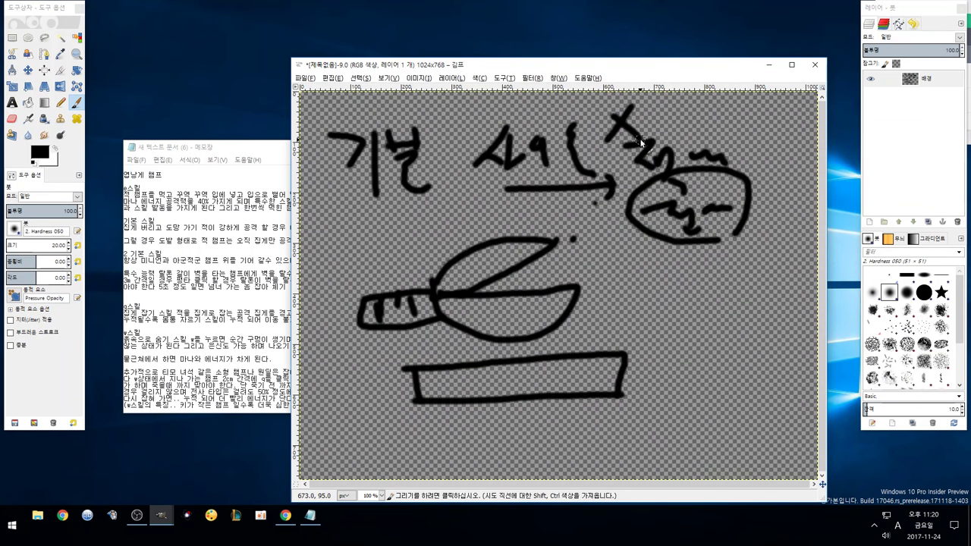
Paint a small ringed and underlined Korean word by the arrow's tail, and a double underline below the circled word.
mouse_move(432, 196)
left_mouse_down()
mouse_move(468, 188)
mouse_move(447, 202)
mouse_move(492, 218)
left_mouse_up()
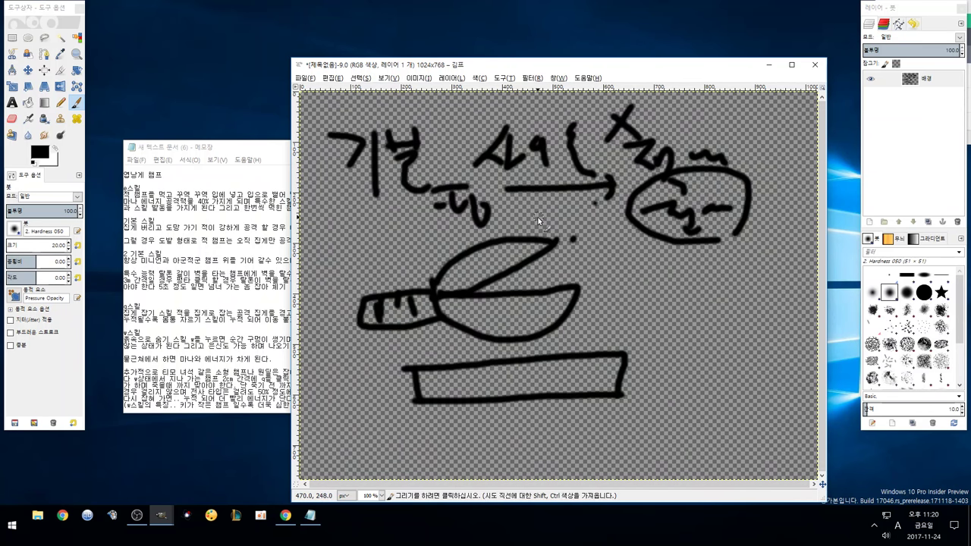
left_click_drag(665, 266, 725, 253)
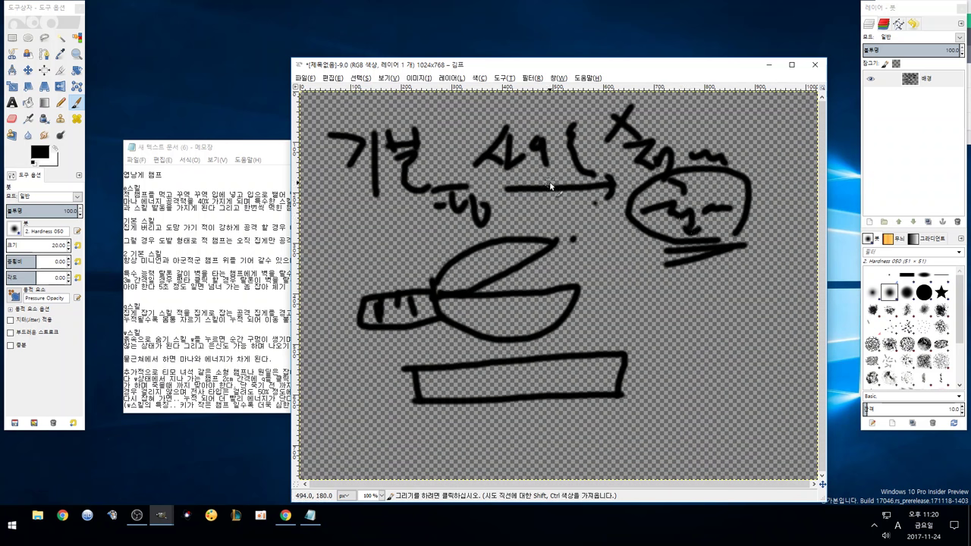
mouse_move(509, 220)
left_mouse_down()
mouse_move(459, 180)
mouse_move(515, 204)
left_mouse_up()
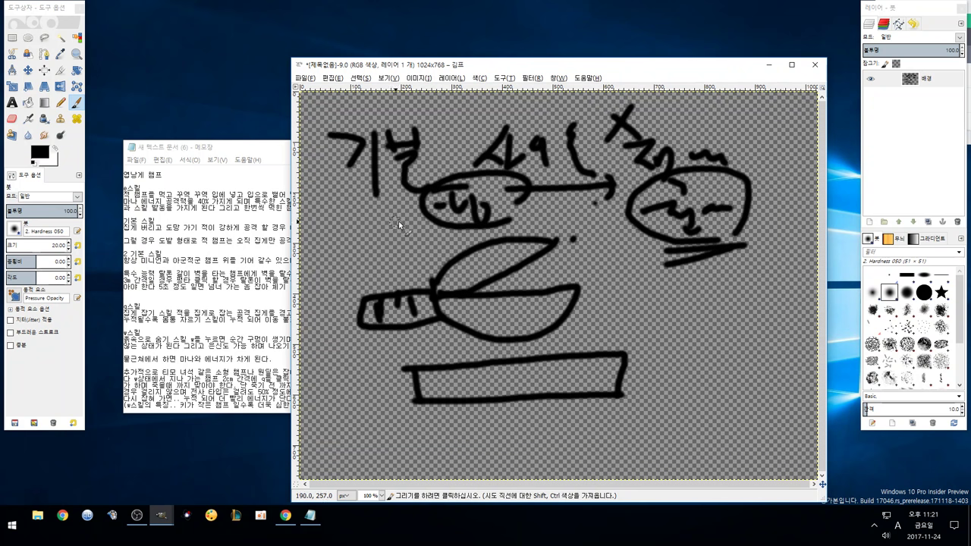
left_click_drag(393, 239, 544, 220)
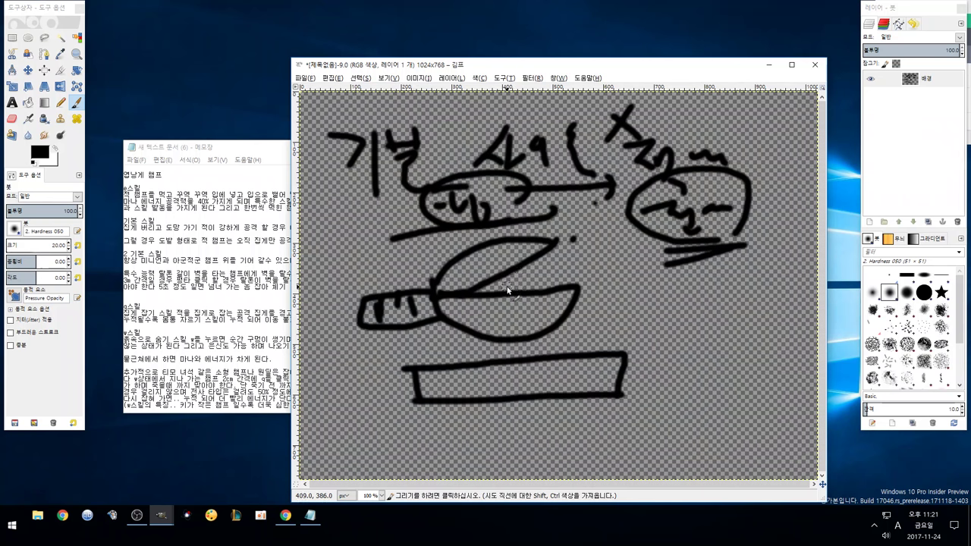
Check the sand bubbler crab photo in the browser, and thicken, divide and hatch the bar below the claw.
left_click(285, 516)
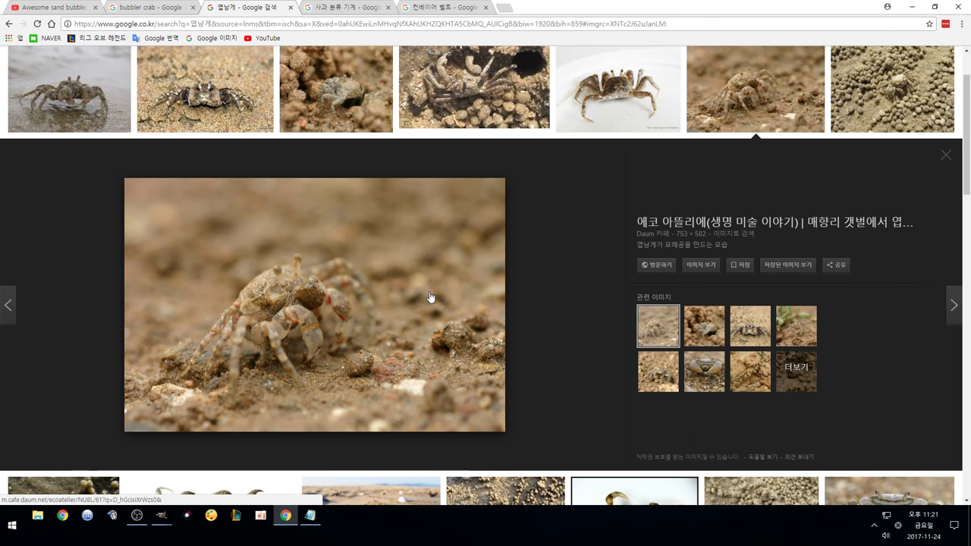
key("alt+Tab")
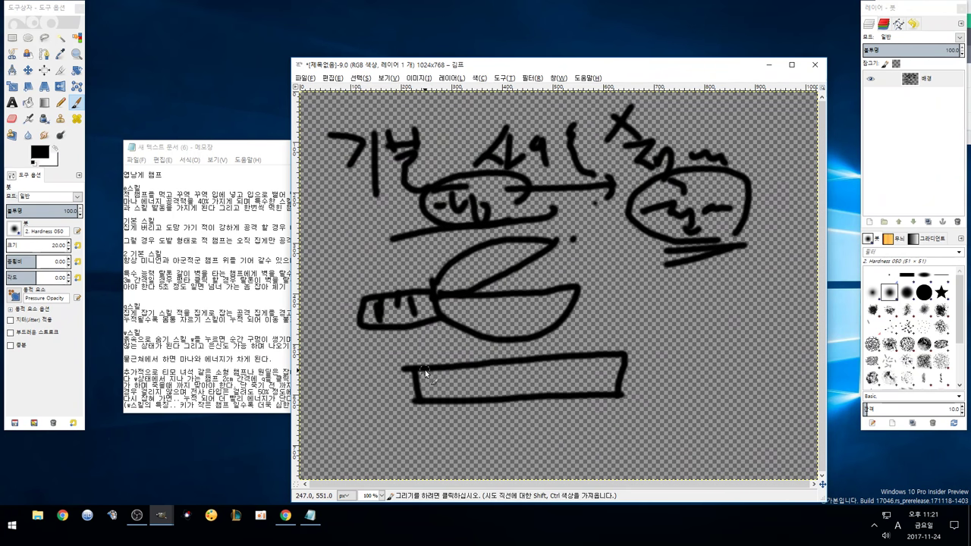
mouse_move(425, 372)
left_mouse_down()
mouse_move(621, 367)
mouse_move(619, 397)
mouse_move(393, 378)
mouse_move(403, 369)
mouse_move(423, 402)
mouse_move(624, 400)
left_mouse_up()
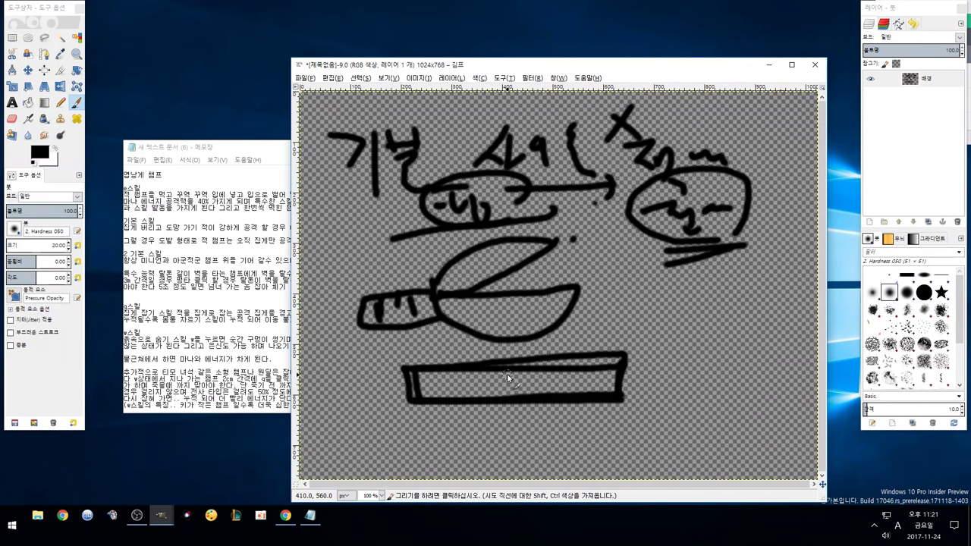
left_click_drag(595, 365, 597, 398)
left_click_drag(423, 383, 588, 383)
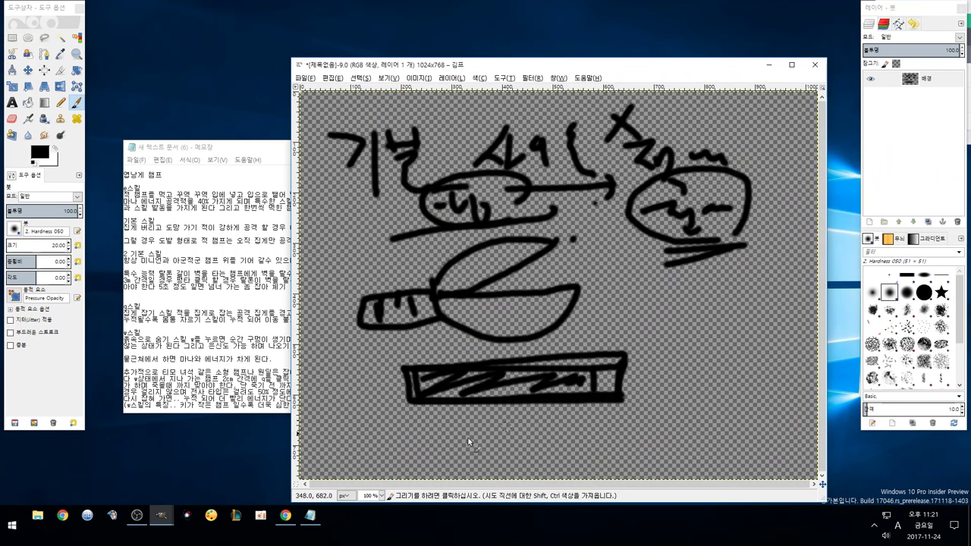
Paint a second bar below the hatched one with two dividers, a handwritten percentage inside, and a left-pointing arrow under it.
mouse_move(411, 411)
left_mouse_down()
mouse_move(410, 422)
mouse_move(629, 414)
mouse_move(627, 444)
left_mouse_up()
left_click_drag(410, 437, 620, 437)
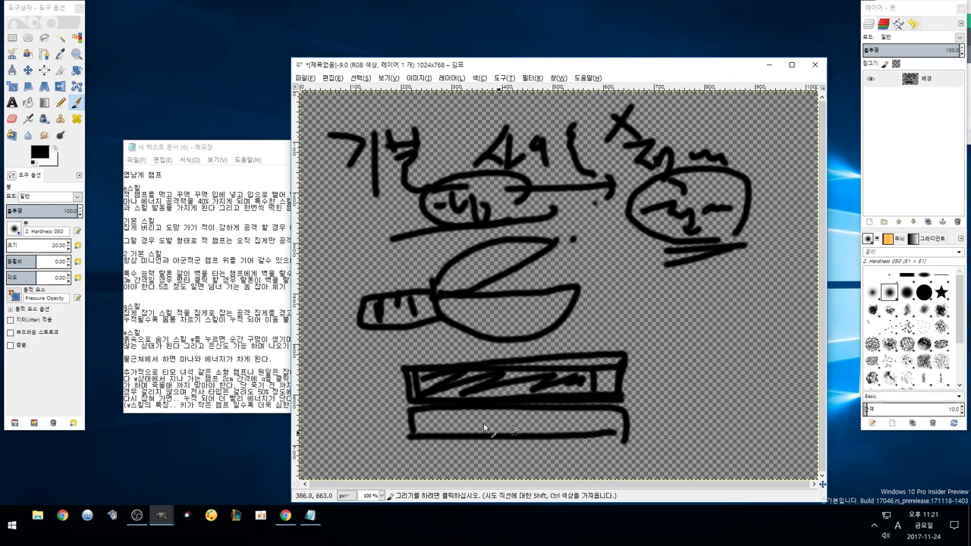
left_click_drag(450, 411, 450, 442)
left_click_drag(570, 453, 484, 457)
mouse_move(504, 445)
left_mouse_down()
mouse_move(484, 456)
mouse_move(507, 467)
left_mouse_up()
mouse_move(459, 424)
left_mouse_down()
mouse_move(494, 427)
mouse_move(519, 444)
left_mouse_up()
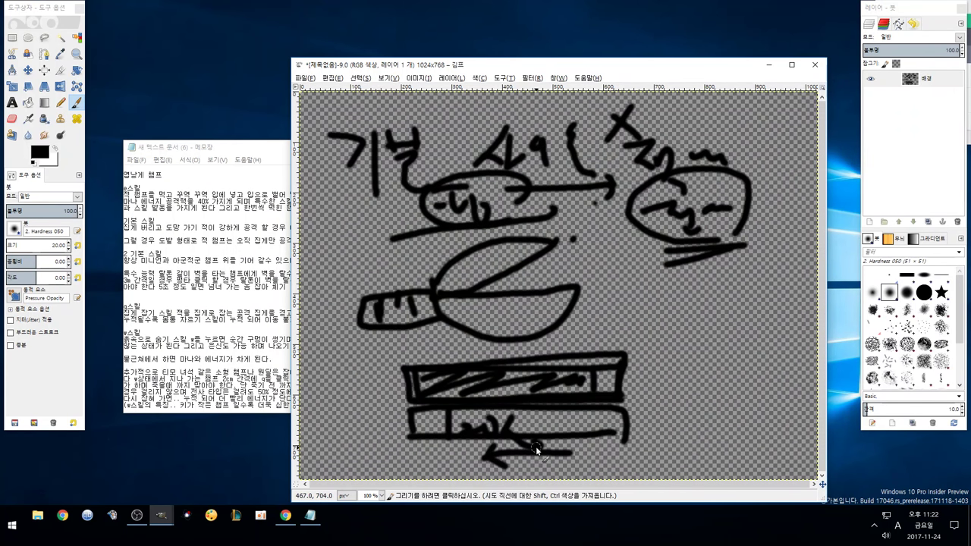
left_click_drag(592, 421, 592, 439)
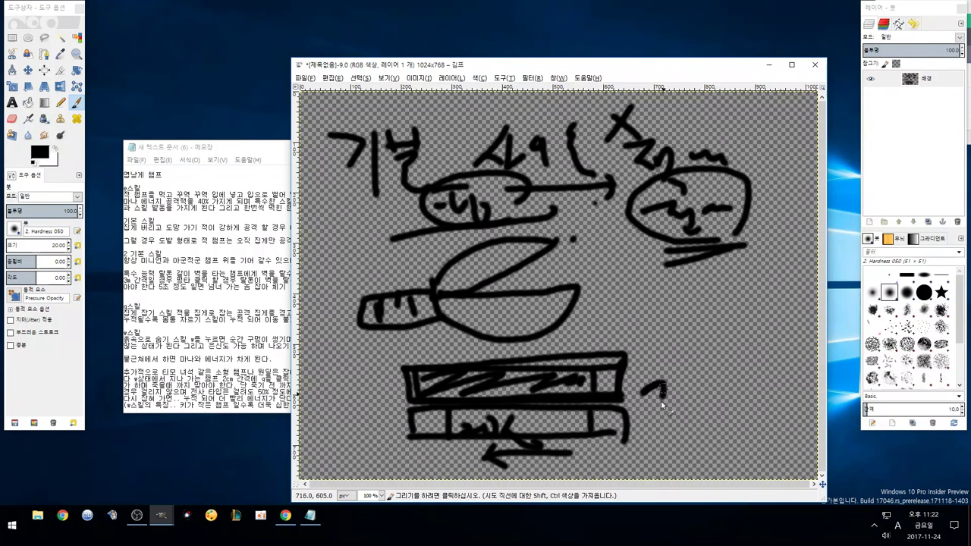
Paint a large percentage beside the two bars and a ringed "5" with another ringed character above it.
left_click_drag(642, 391, 655, 410)
left_click_drag(698, 381, 710, 418)
left_click_drag(714, 402, 738, 414)
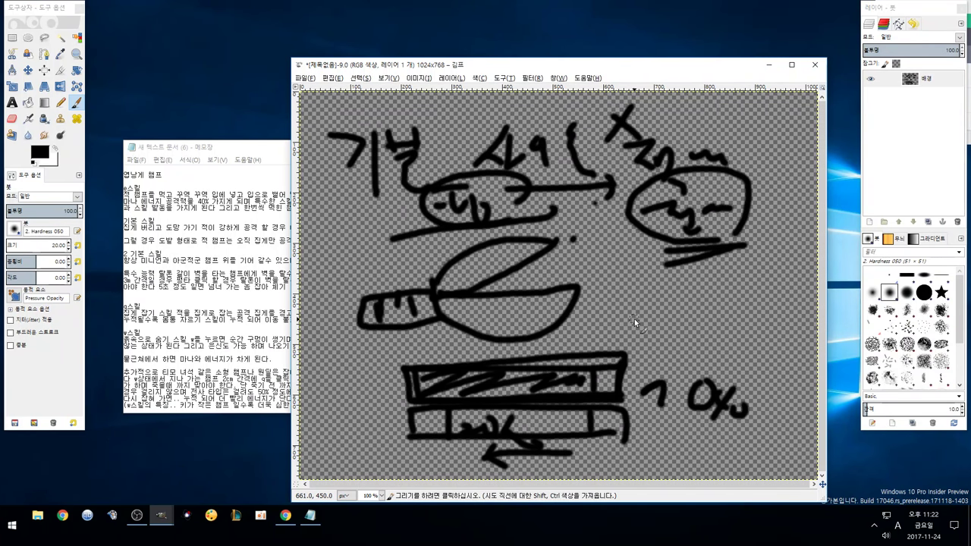
mouse_move(680, 344)
left_mouse_down()
mouse_move(661, 334)
mouse_move(690, 349)
left_mouse_up()
mouse_move(659, 308)
left_mouse_down()
mouse_move(651, 357)
mouse_move(660, 367)
left_mouse_up()
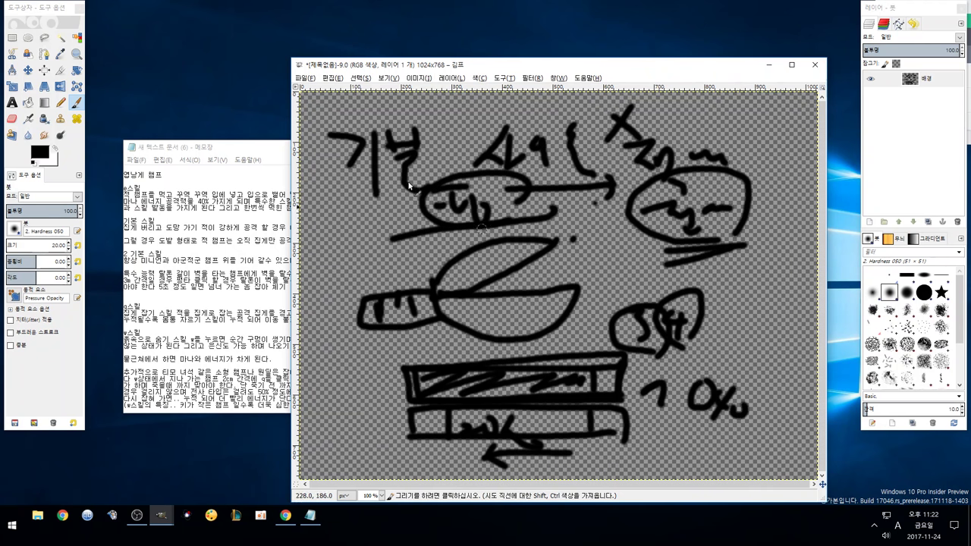
Create another blank 1024 × 768 image, minimize the claw-and-bars sketch, and place the new window beside the notes.
left_click(304, 77)
left_click(327, 89)
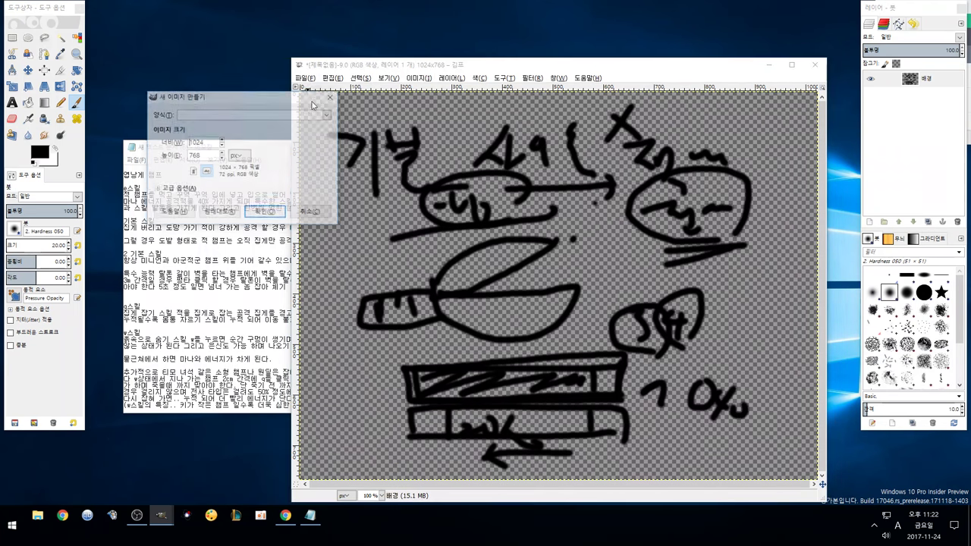
left_click(266, 214)
left_click(769, 65)
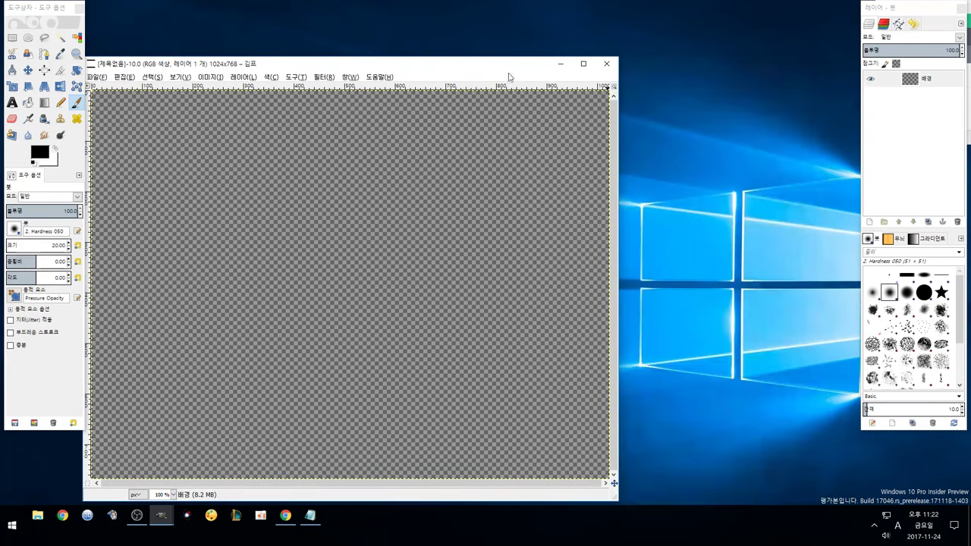
left_click_drag(489, 68, 649, 65)
Paint the Korean word "발동" in the upper middle of the new image.
left_click_drag(450, 184, 453, 219)
left_click_drag(474, 185, 473, 217)
mouse_move(454, 204)
left_mouse_down()
mouse_move(484, 206)
mouse_move(499, 242)
left_mouse_up()
mouse_move(501, 193)
left_mouse_down()
mouse_move(520, 187)
mouse_move(537, 231)
left_mouse_up()
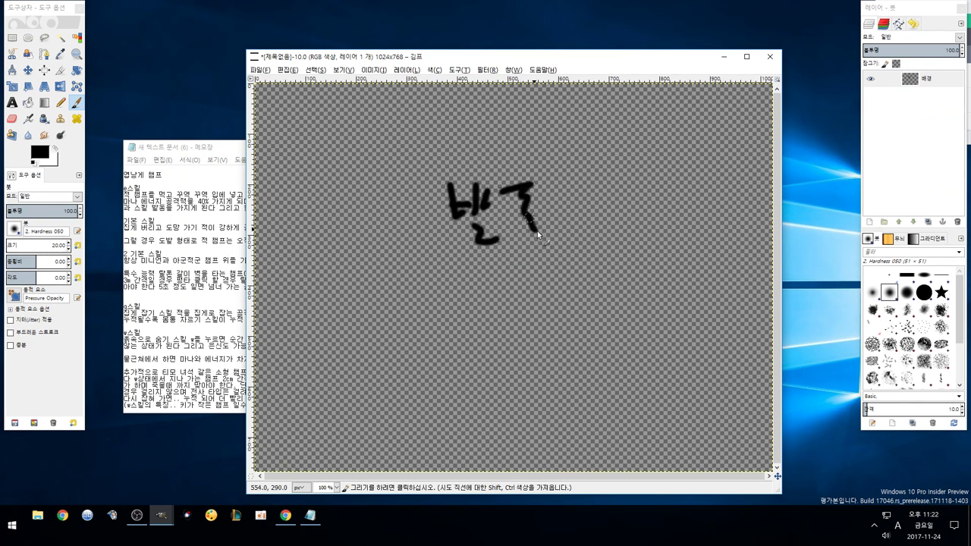
Paint a slanted claw with a narrow arm below the Korean word.
mouse_move(531, 276)
left_mouse_down()
mouse_move(429, 339)
mouse_move(548, 301)
mouse_move(552, 273)
left_mouse_up()
mouse_move(426, 348)
left_mouse_down()
mouse_move(345, 379)
mouse_move(426, 351)
left_mouse_up()
left_click_drag(345, 372, 356, 388)
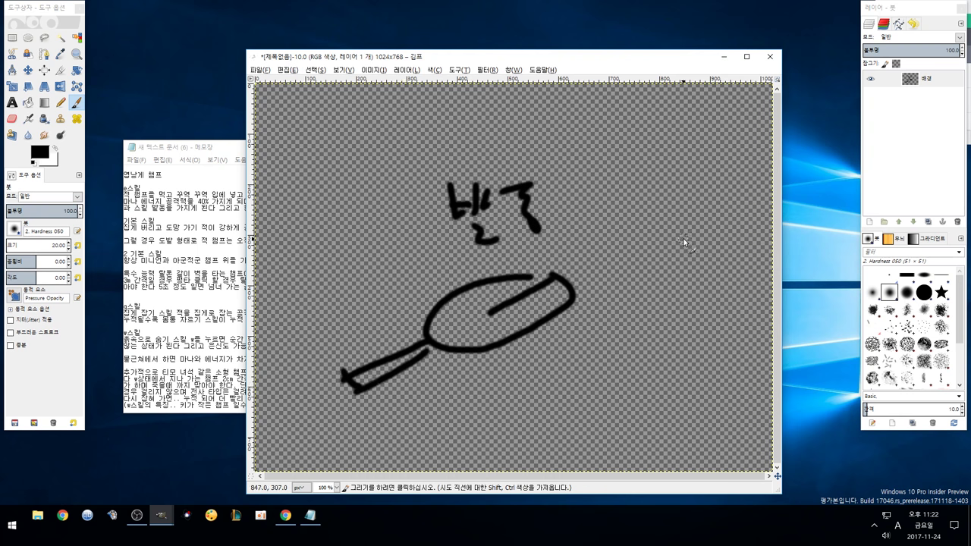
Paint a diagonal arrow pointing at the claw's tip and a large oval crossed with an X behind the claw.
left_click_drag(684, 239, 605, 279)
mouse_move(609, 256)
left_mouse_down()
mouse_move(602, 270)
mouse_move(621, 297)
left_mouse_up()
mouse_move(346, 267)
left_mouse_down()
mouse_move(325, 272)
mouse_move(346, 272)
left_mouse_up()
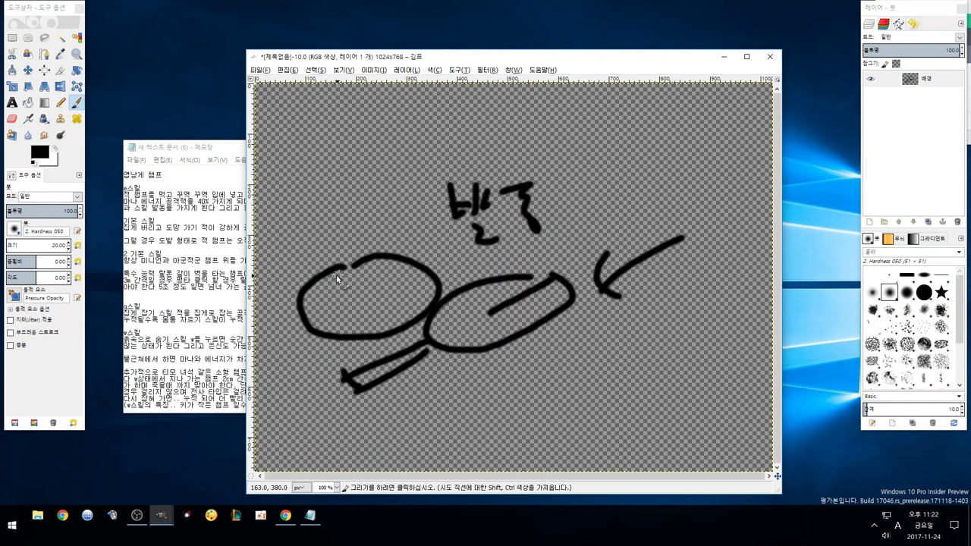
left_click_drag(400, 262, 346, 324)
left_click_drag(355, 268, 392, 313)
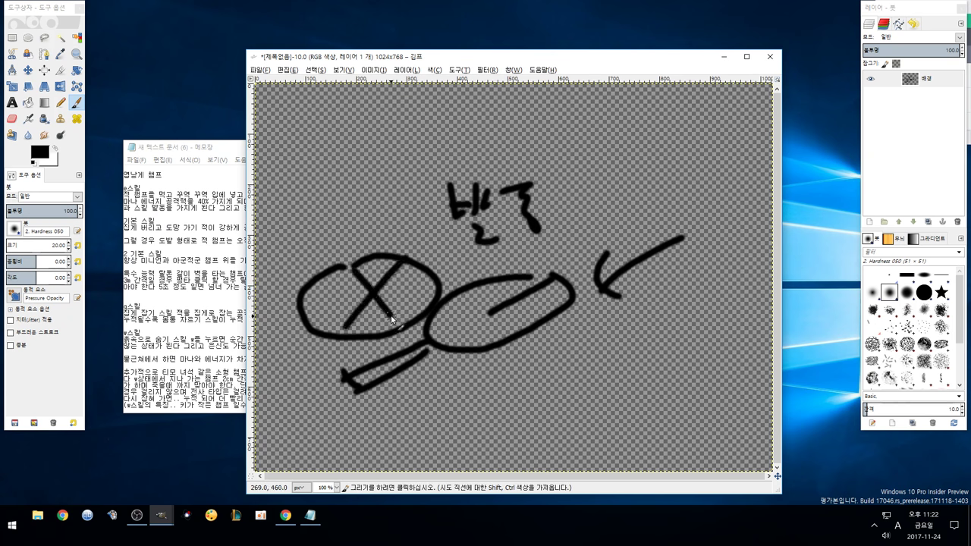
Paint two more arrows pointing at the claw and handwritten Korean characters beneath it.
left_click_drag(657, 334, 552, 345)
mouse_move(567, 322)
left_mouse_down()
mouse_move(581, 365)
mouse_move(540, 390)
left_mouse_up()
mouse_move(557, 371)
left_mouse_down()
mouse_move(548, 389)
mouse_move(562, 390)
left_mouse_up()
mouse_move(577, 364)
left_mouse_down()
mouse_move(579, 401)
mouse_move(609, 417)
left_mouse_up()
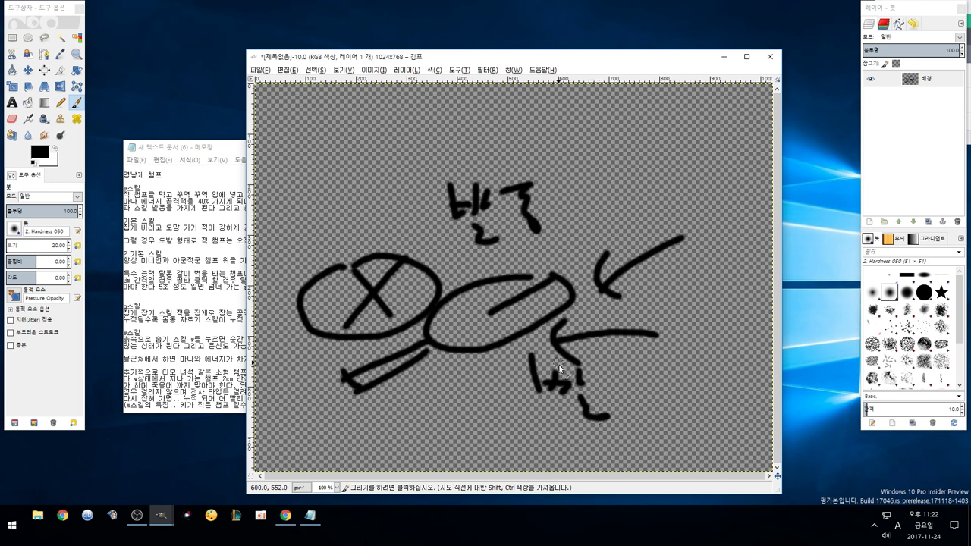
mouse_move(475, 375)
left_mouse_down()
mouse_move(497, 370)
mouse_move(506, 403)
left_mouse_up()
left_click_drag(586, 223, 555, 274)
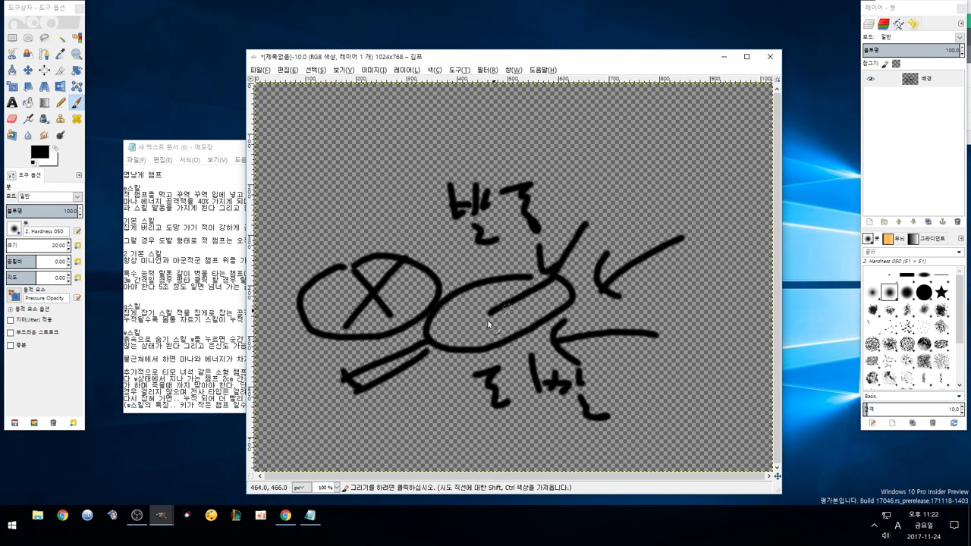
Paint several loops around the claw and a letter "Q" above the crossed oval.
mouse_move(543, 327)
left_mouse_down()
mouse_move(380, 380)
mouse_move(510, 369)
left_mouse_up()
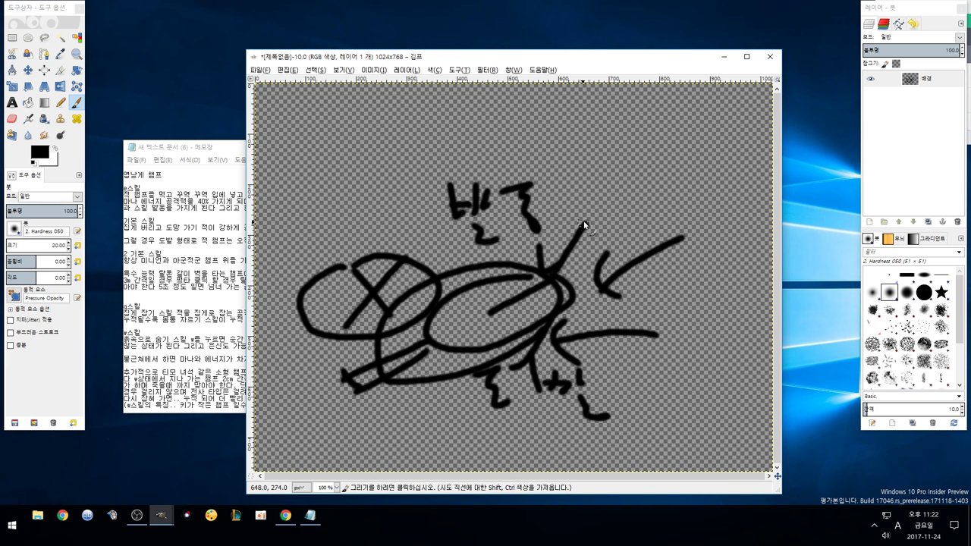
left_click_drag(342, 162, 351, 137)
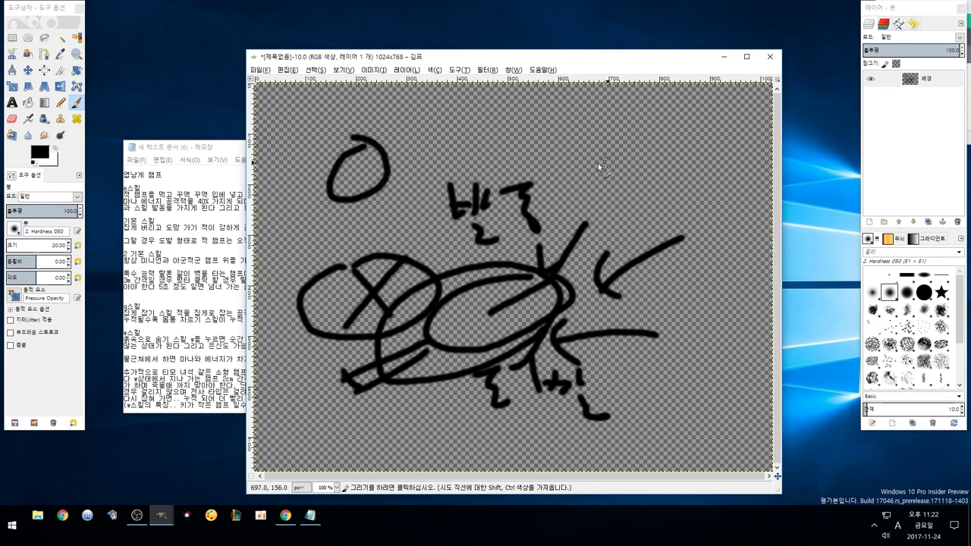
left_click_drag(370, 169, 402, 199)
mouse_move(543, 247)
left_mouse_down()
mouse_move(531, 273)
mouse_move(482, 254)
mouse_move(580, 277)
mouse_move(510, 276)
mouse_move(527, 267)
left_mouse_up()
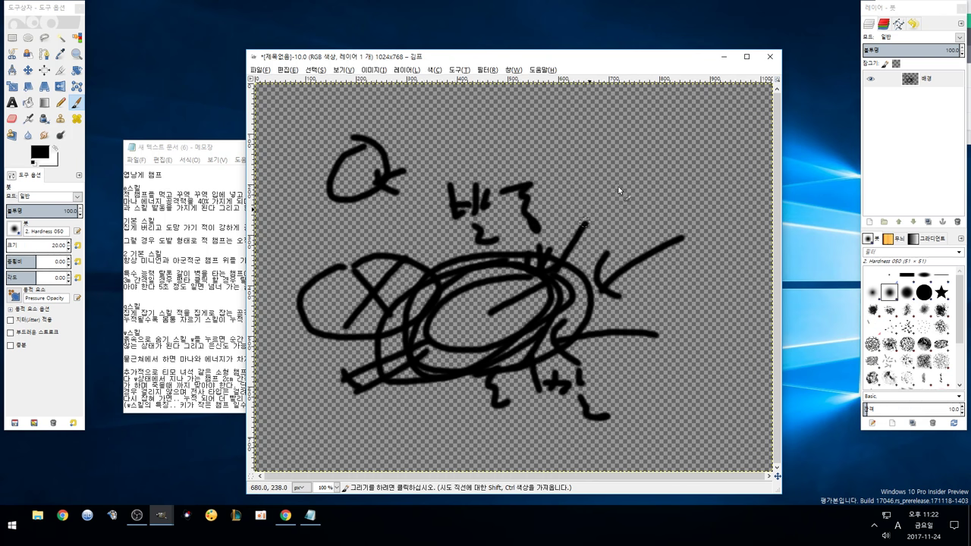
Paint a long curved arrow leading to the "Q" and another diagonal arrow towards the ringed claw.
mouse_move(643, 163)
left_mouse_down()
mouse_move(415, 186)
mouse_move(422, 199)
left_mouse_up()
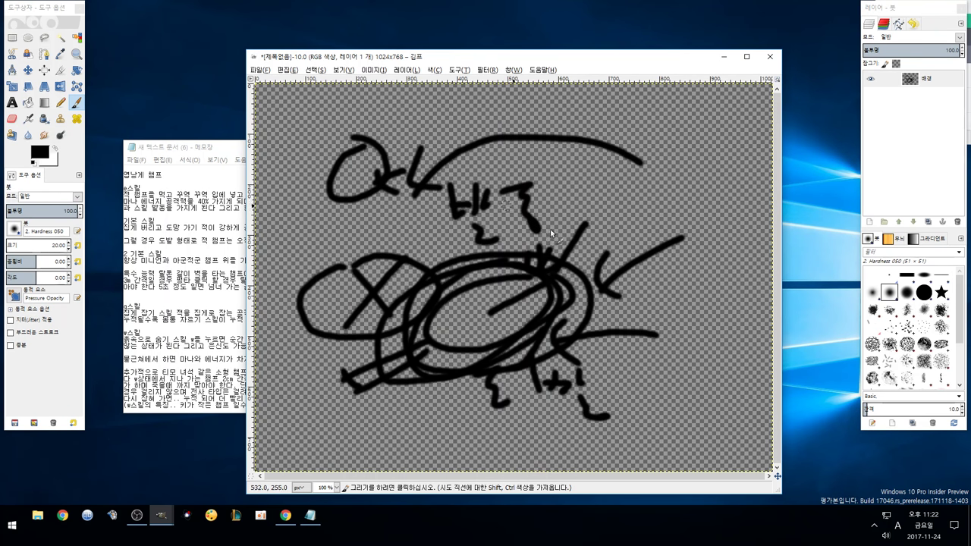
left_click_drag(659, 202, 570, 262)
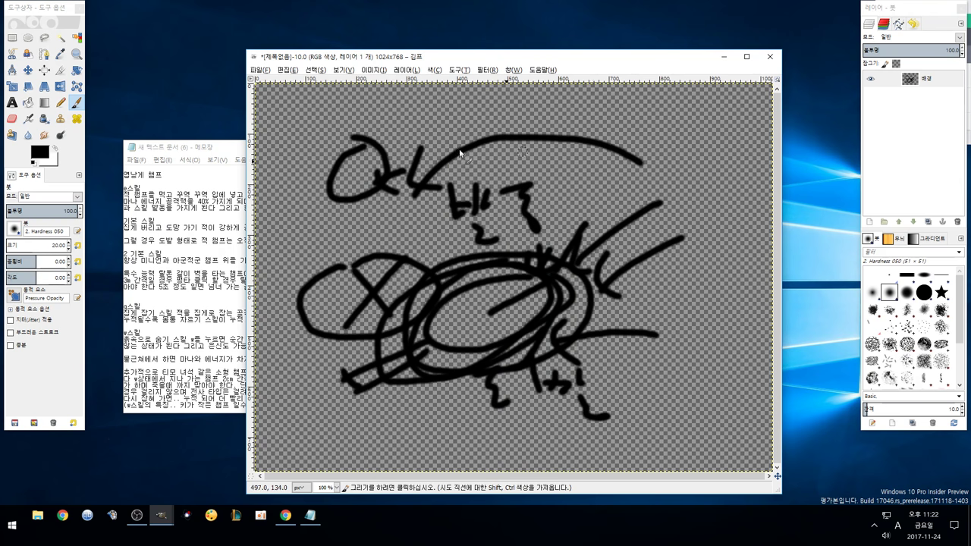
Paint over the loops around the claw and the marks at its tip with more brush strokes.
mouse_move(592, 239)
left_mouse_down()
mouse_move(565, 266)
mouse_move(576, 258)
left_mouse_up()
mouse_move(531, 302)
left_mouse_down()
mouse_move(458, 364)
mouse_move(510, 278)
mouse_move(566, 319)
left_mouse_up()
mouse_move(500, 328)
left_mouse_down()
mouse_move(528, 340)
mouse_move(460, 280)
mouse_move(569, 312)
left_mouse_up()
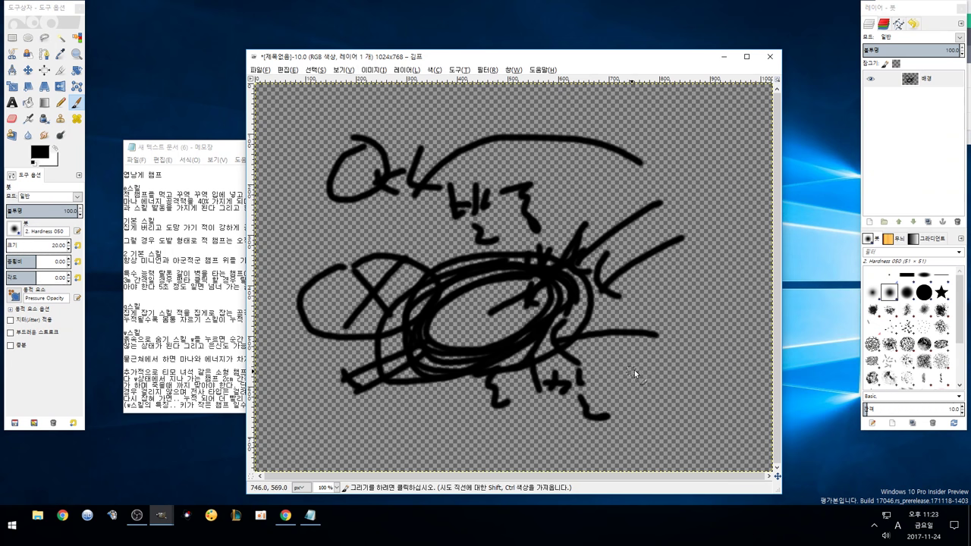
Paint a "4" label with Korean characters and the number "12" beside the claw, circling both.
mouse_move(642, 364)
left_mouse_down()
mouse_move(666, 384)
mouse_move(652, 416)
left_mouse_up()
left_click_drag(683, 369, 690, 402)
mouse_move(648, 438)
left_mouse_down()
mouse_move(702, 424)
mouse_move(716, 448)
mouse_move(672, 452)
mouse_move(730, 434)
left_mouse_up()
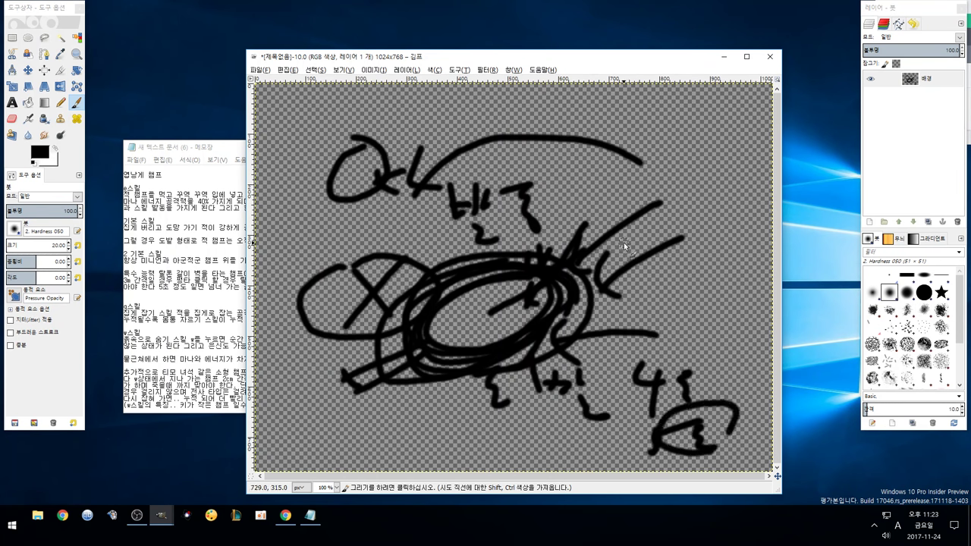
mouse_move(653, 285)
left_mouse_down()
mouse_move(662, 310)
mouse_move(709, 307)
mouse_move(631, 314)
mouse_move(701, 329)
left_mouse_up()
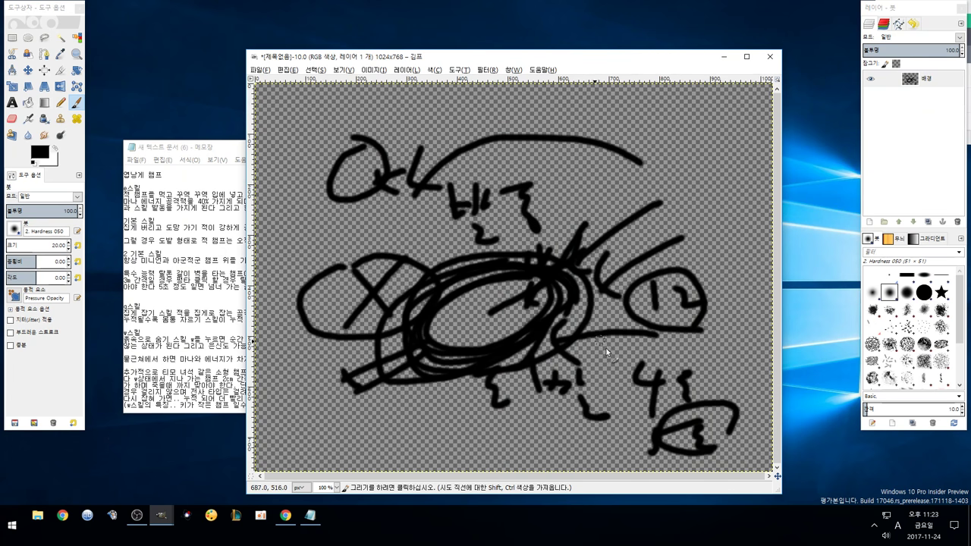
mouse_move(689, 416)
left_mouse_down()
mouse_move(697, 451)
mouse_move(632, 363)
mouse_move(739, 415)
mouse_move(735, 444)
left_mouse_up()
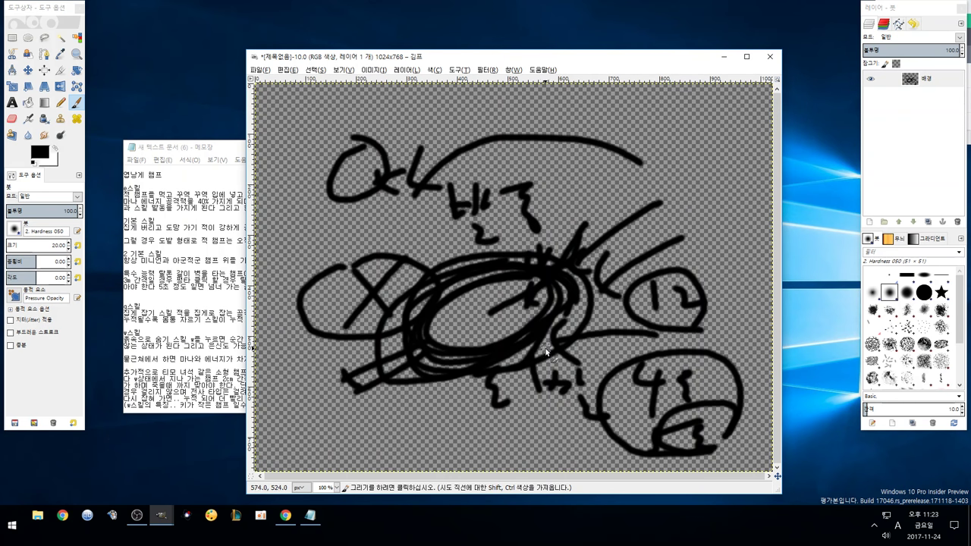
Paint a short arrow at the claw's tip and retrace the outlines of the claw and the crossed oval.
left_click_drag(592, 190, 562, 233)
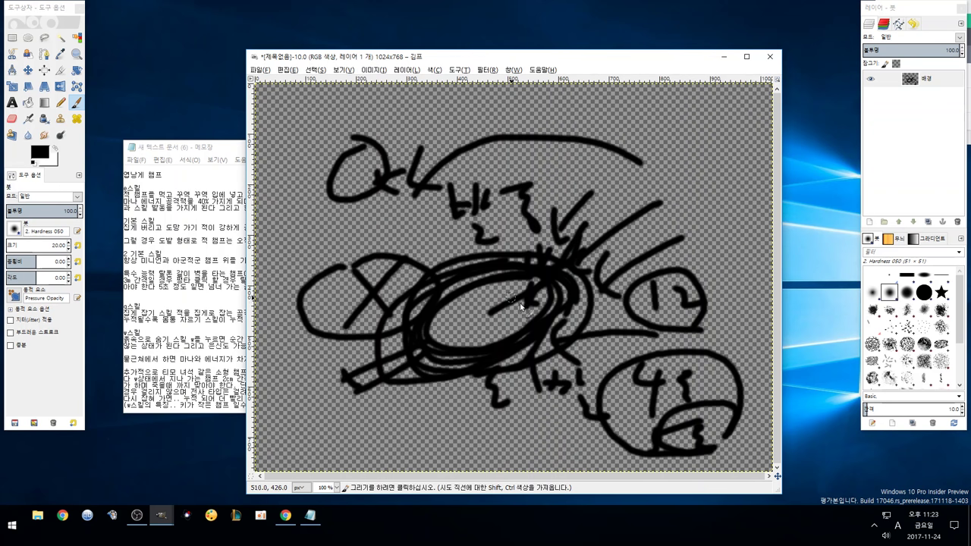
mouse_move(544, 343)
left_mouse_down()
mouse_move(548, 275)
mouse_move(581, 311)
left_mouse_up()
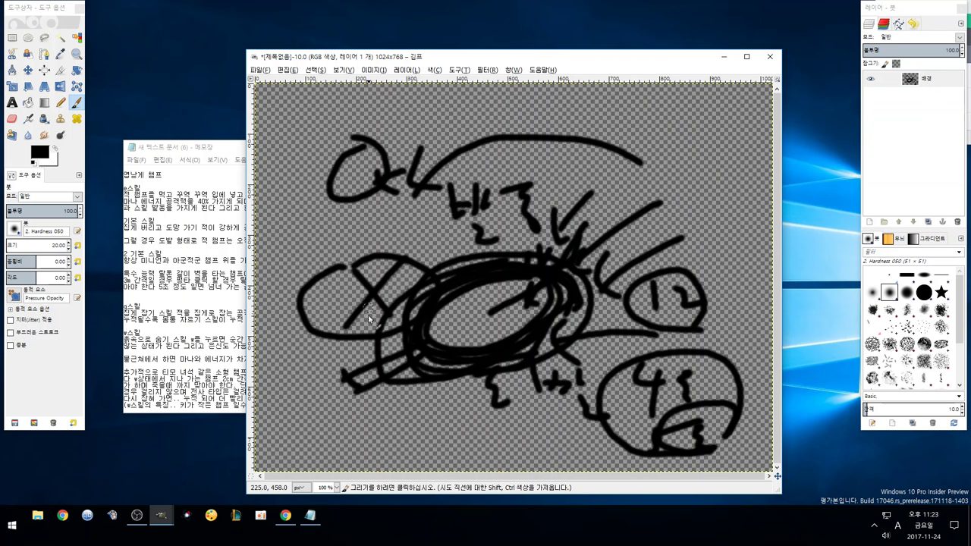
left_click_drag(369, 319, 391, 330)
Paint a long arrow to where the crossed oval meets the claw, with Korean characters at its tail and a "V" above the oval.
left_click_drag(429, 241, 656, 178)
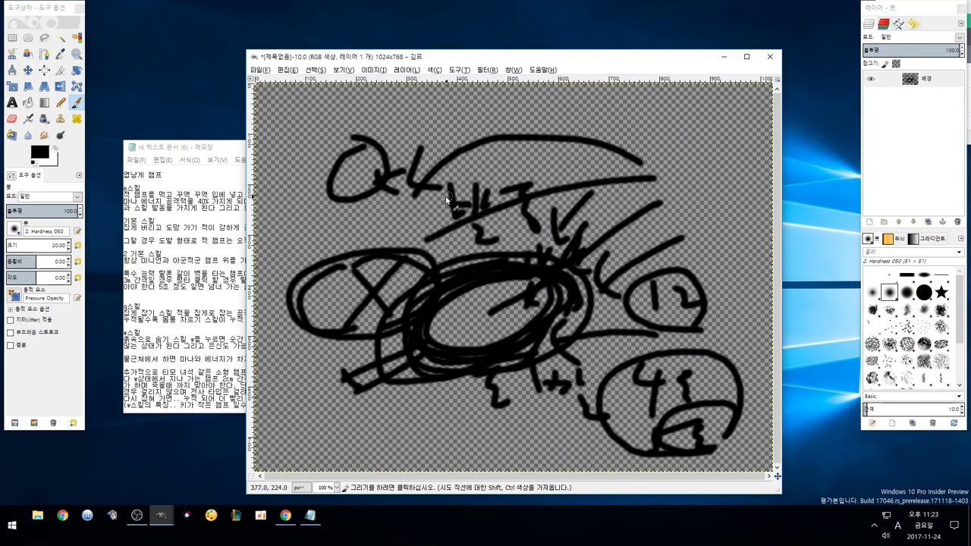
mouse_move(447, 198)
left_mouse_down()
mouse_move(423, 236)
mouse_move(436, 262)
left_mouse_up()
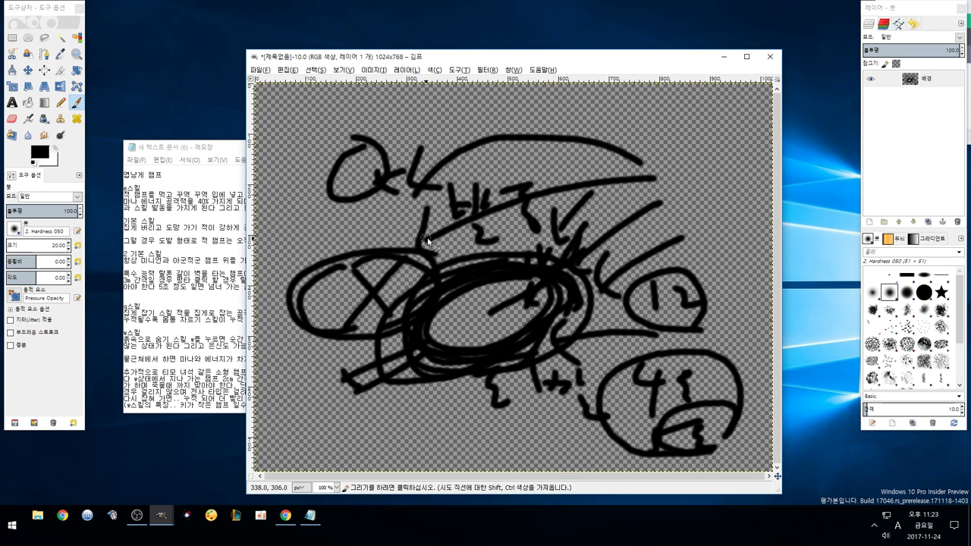
mouse_move(668, 167)
left_mouse_down()
mouse_move(708, 180)
mouse_move(737, 203)
left_mouse_up()
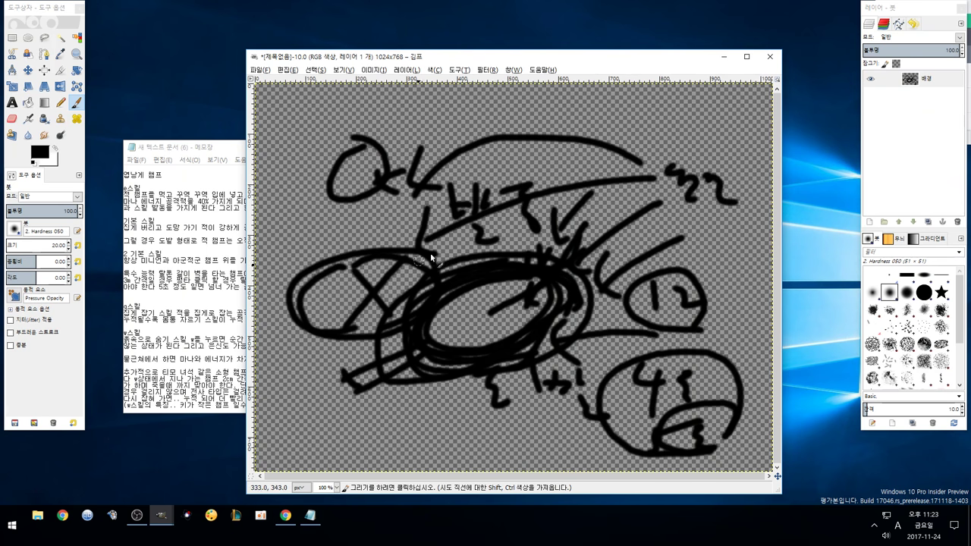
mouse_move(374, 227)
left_mouse_down()
mouse_move(381, 242)
mouse_move(391, 225)
left_mouse_up()
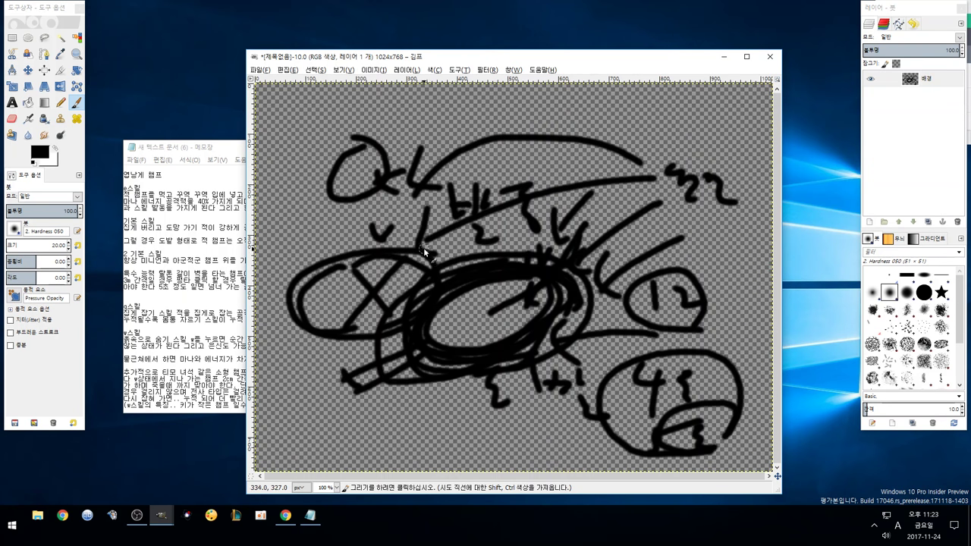
Retrace the crossed oval's outline and paint two groups of handwritten Korean characters beneath it.
mouse_move(383, 338)
left_mouse_down()
mouse_move(288, 299)
mouse_move(371, 258)
left_mouse_up()
mouse_move(291, 362)
left_mouse_down()
mouse_move(300, 390)
mouse_move(345, 395)
left_mouse_up()
left_click_drag(389, 419, 384, 445)
mouse_move(402, 417)
left_mouse_down()
mouse_move(409, 455)
mouse_move(440, 432)
mouse_move(446, 447)
left_mouse_up()
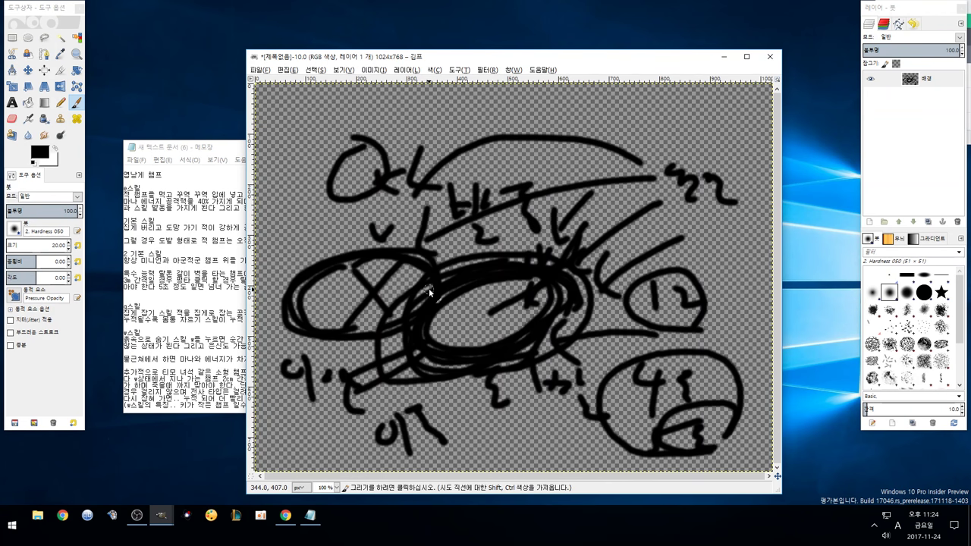
Thicken the crossed oval, then paint two X marks above it and an arrow pointing away at its far end.
mouse_move(394, 258)
left_mouse_down()
mouse_move(421, 289)
mouse_move(310, 320)
mouse_move(389, 272)
mouse_move(441, 305)
mouse_move(444, 290)
mouse_move(414, 303)
mouse_move(448, 309)
mouse_move(443, 294)
mouse_move(442, 320)
mouse_move(523, 329)
mouse_move(474, 316)
mouse_move(509, 312)
mouse_move(420, 325)
mouse_move(429, 264)
mouse_move(400, 275)
mouse_move(422, 304)
mouse_move(415, 276)
left_mouse_up()
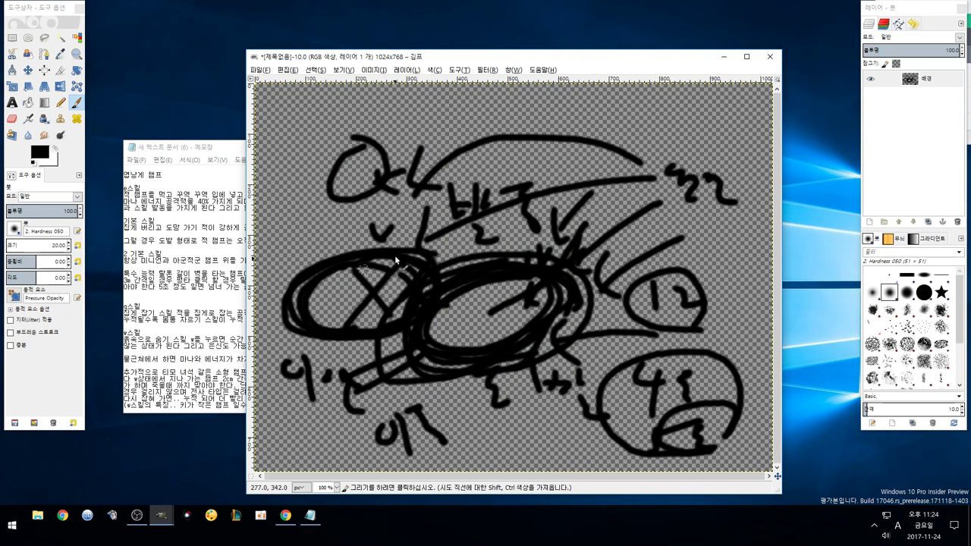
mouse_move(358, 232)
left_mouse_down()
mouse_move(333, 242)
mouse_move(361, 255)
left_mouse_up()
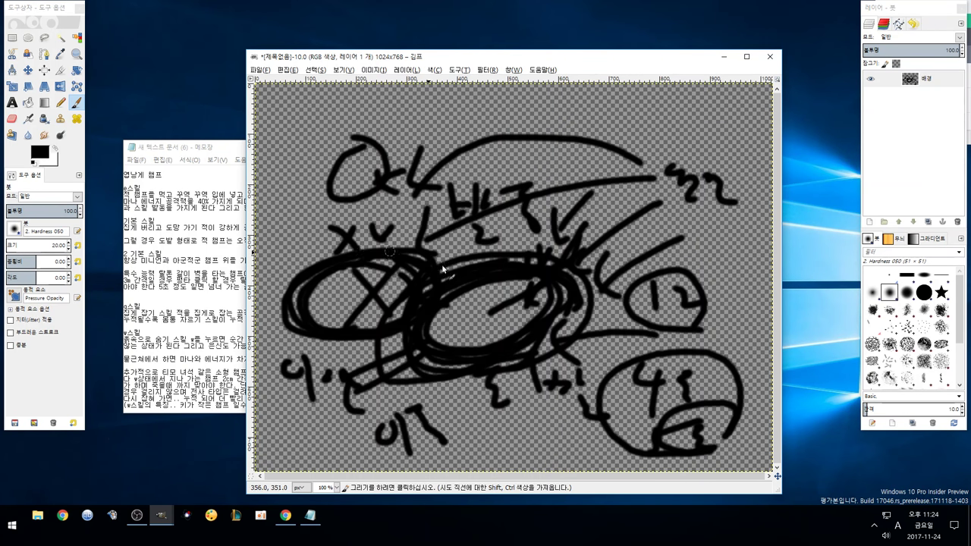
left_click_drag(297, 257, 291, 280)
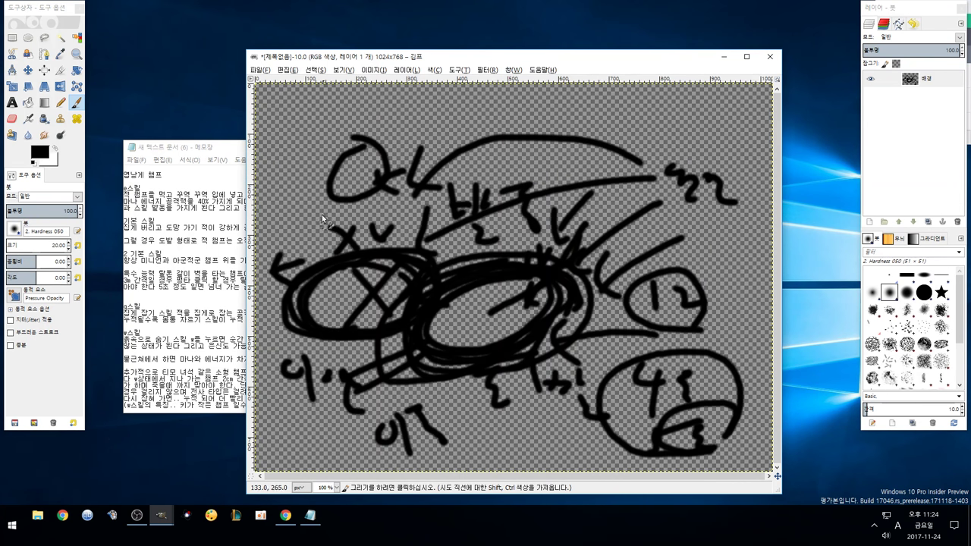
left_click_drag(322, 215, 302, 241)
left_click_drag(301, 216, 326, 244)
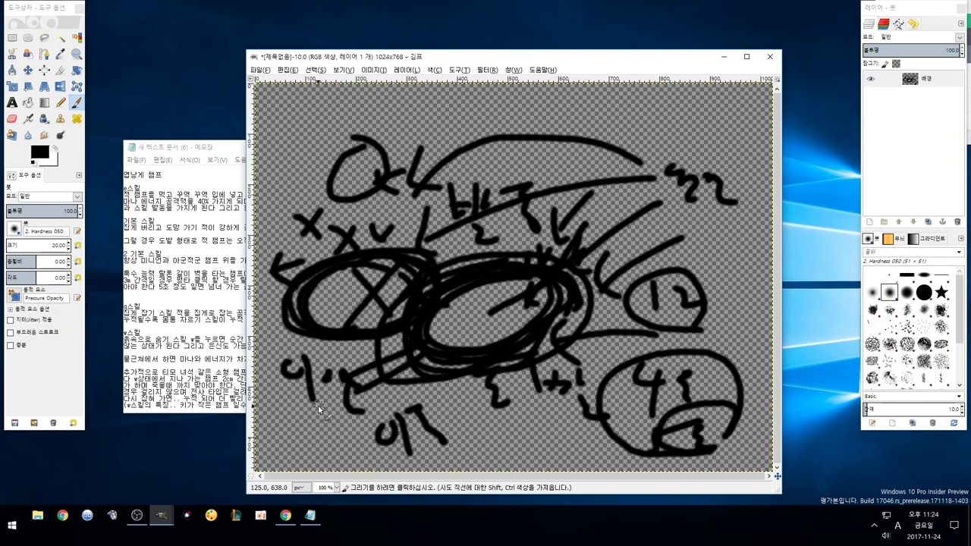
Paint a downward arrow with Korean characters below the crossed oval, and "4m" with an arrow and "10" around the "Q".
mouse_move(320, 376)
left_mouse_down()
mouse_move(342, 447)
mouse_move(365, 462)
mouse_move(370, 452)
mouse_move(386, 470)
left_mouse_up()
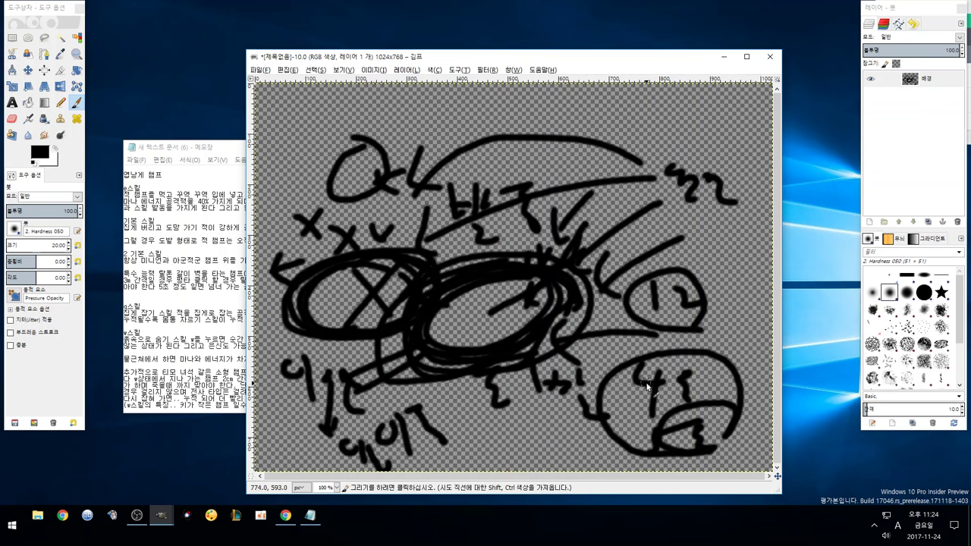
left_click_drag(285, 129, 308, 149)
mouse_move(294, 135)
left_mouse_down()
mouse_move(295, 176)
mouse_move(314, 156)
mouse_move(340, 152)
mouse_move(289, 155)
mouse_move(317, 172)
left_mouse_up()
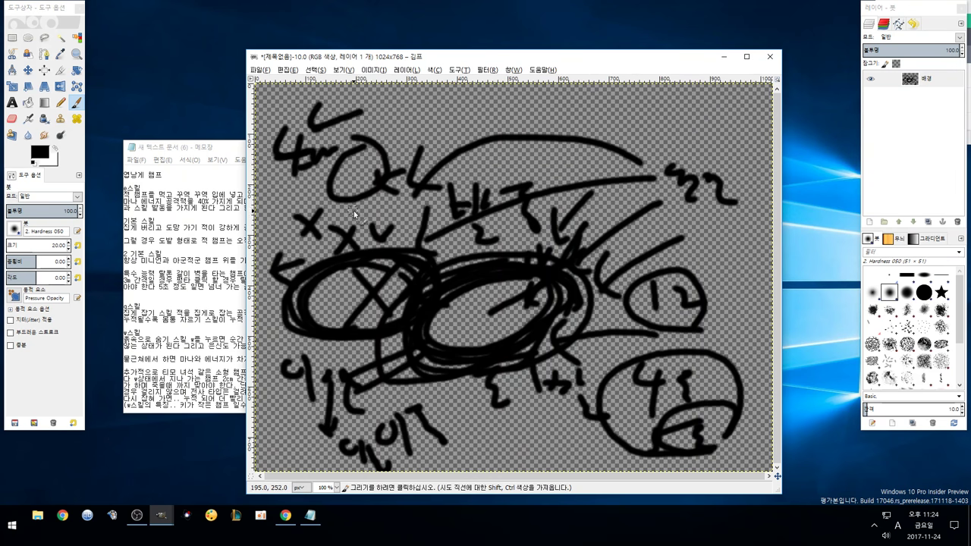
left_click_drag(405, 121, 408, 120)
Create a new blank image of 1024 × 768 px.
left_click(260, 70)
left_click(265, 80)
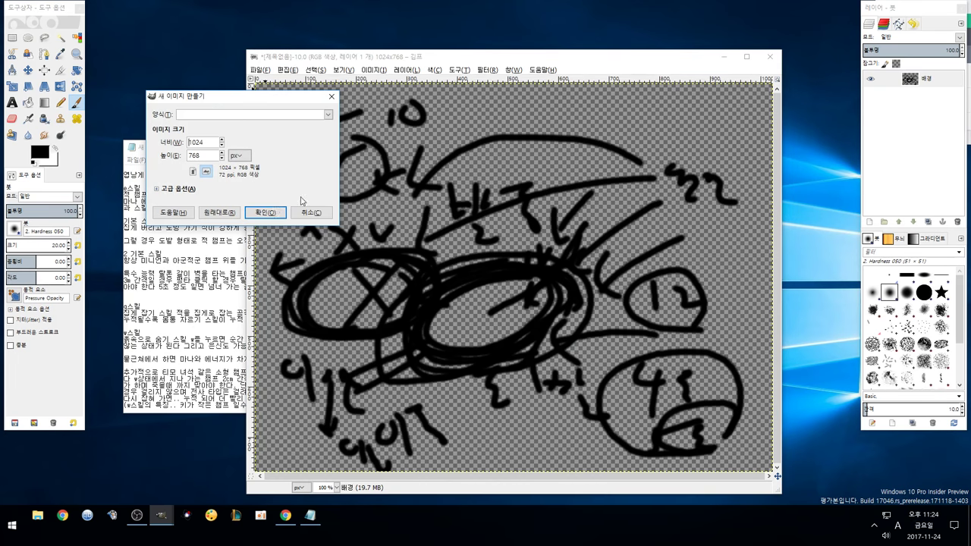
left_click(264, 212)
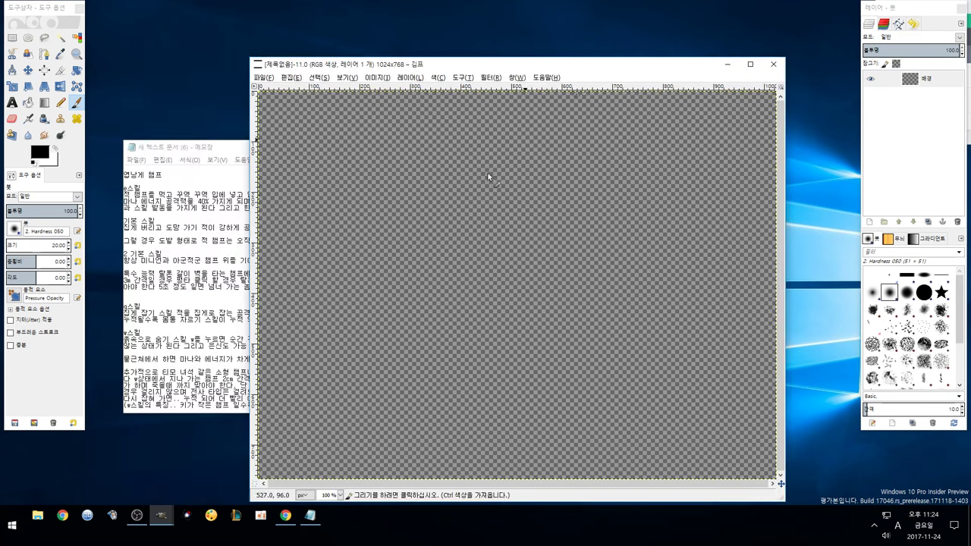
Paint a "4" with a Korean character, an "X" beneath it and two underlines.
left_click_drag(447, 180, 447, 232)
mouse_move(473, 196)
left_mouse_down()
mouse_move(515, 235)
mouse_move(459, 311)
left_mouse_up()
left_click_drag(453, 272, 494, 309)
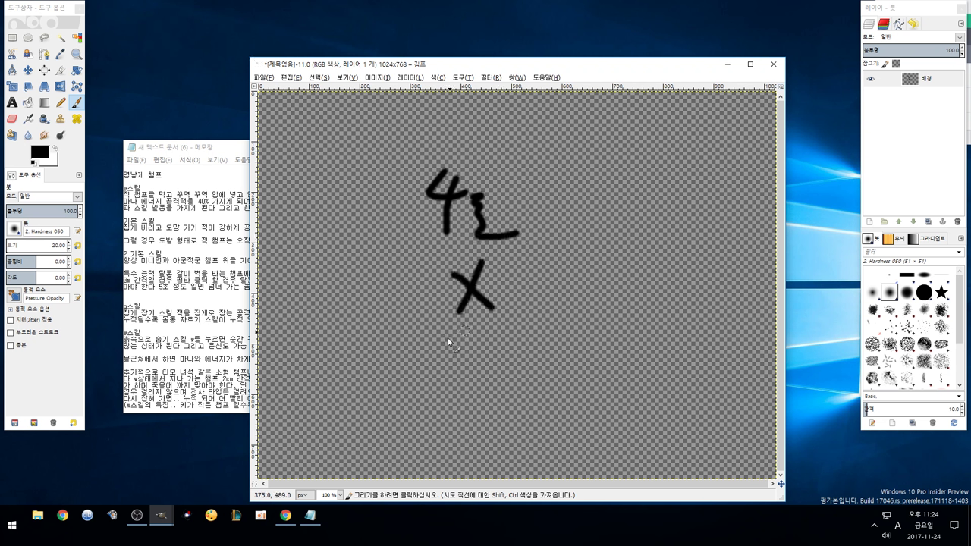
left_click_drag(414, 362, 503, 350)
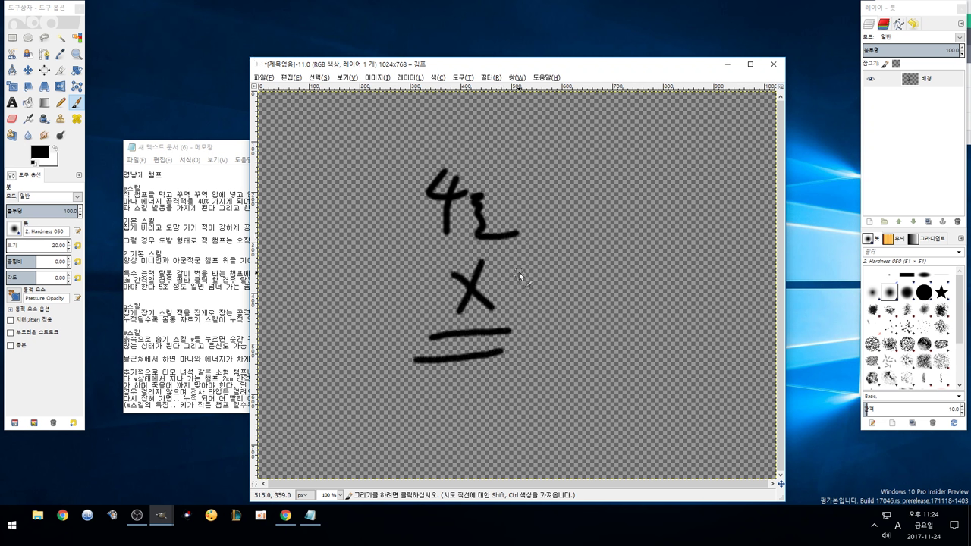
Paint "10" followed by Korean characters beside the "X", then circle the text and add an arrow beneath it.
left_click_drag(521, 262, 520, 300)
left_click_drag(552, 260, 567, 282)
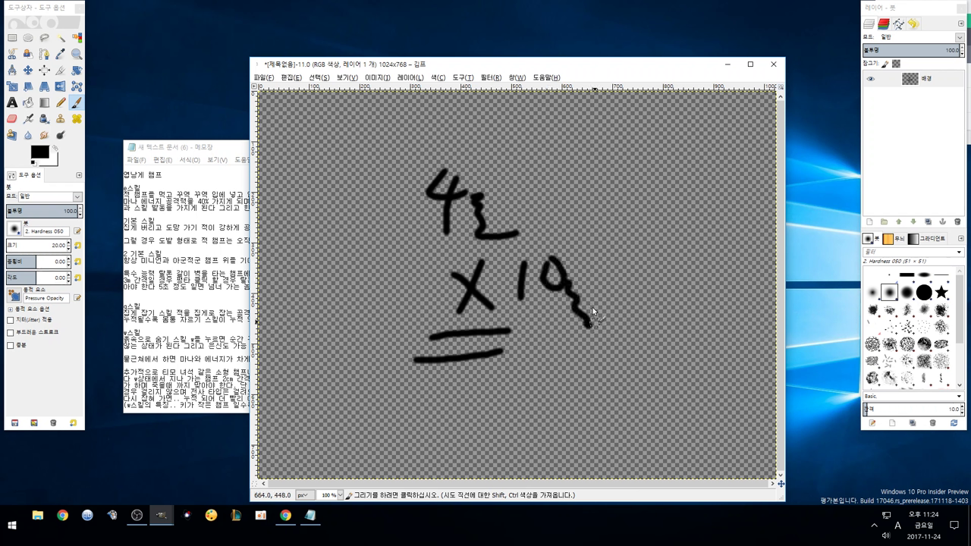
mouse_move(637, 258)
left_mouse_down()
mouse_move(668, 274)
mouse_move(662, 320)
left_mouse_up()
mouse_move(666, 264)
left_mouse_down()
mouse_move(673, 317)
mouse_move(692, 319)
left_mouse_up()
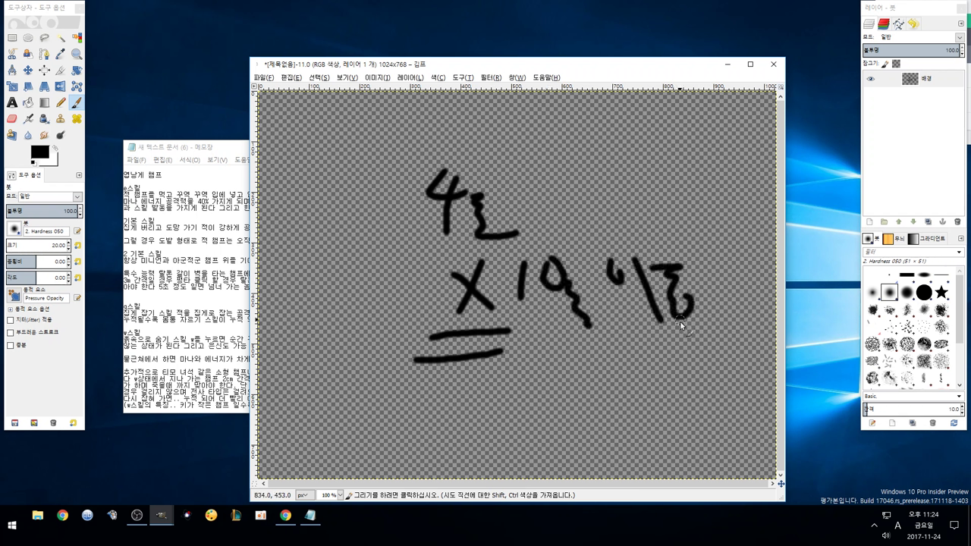
left_click_drag(662, 353, 581, 380)
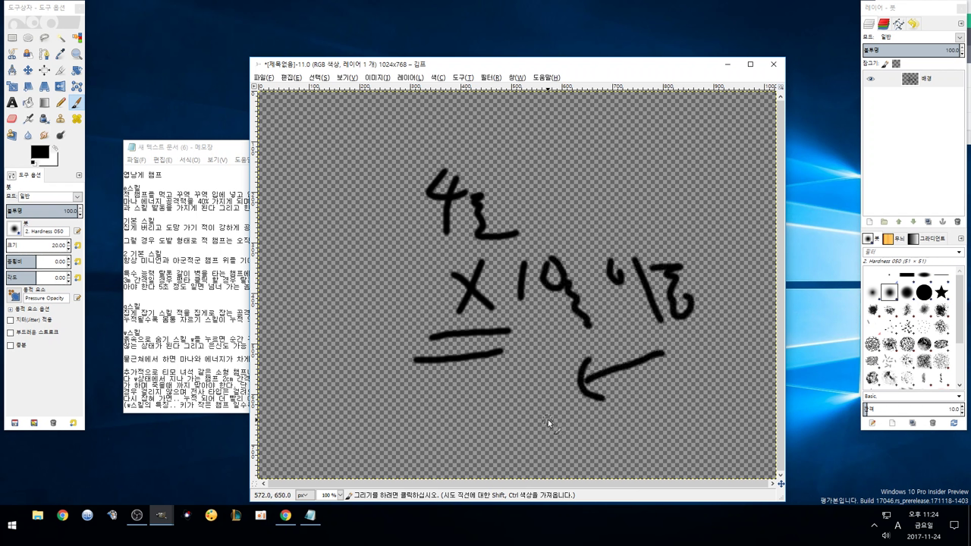
mouse_move(693, 342)
left_mouse_down()
mouse_move(556, 329)
mouse_move(716, 251)
mouse_move(671, 322)
left_mouse_up()
Paint handwritten Korean characters and a large "X" above the circled text.
mouse_move(557, 168)
left_mouse_down()
mouse_move(585, 165)
mouse_move(627, 205)
left_mouse_up()
left_click_drag(617, 158, 634, 206)
left_click_drag(696, 149, 668, 202)
left_click_drag(665, 162, 715, 209)
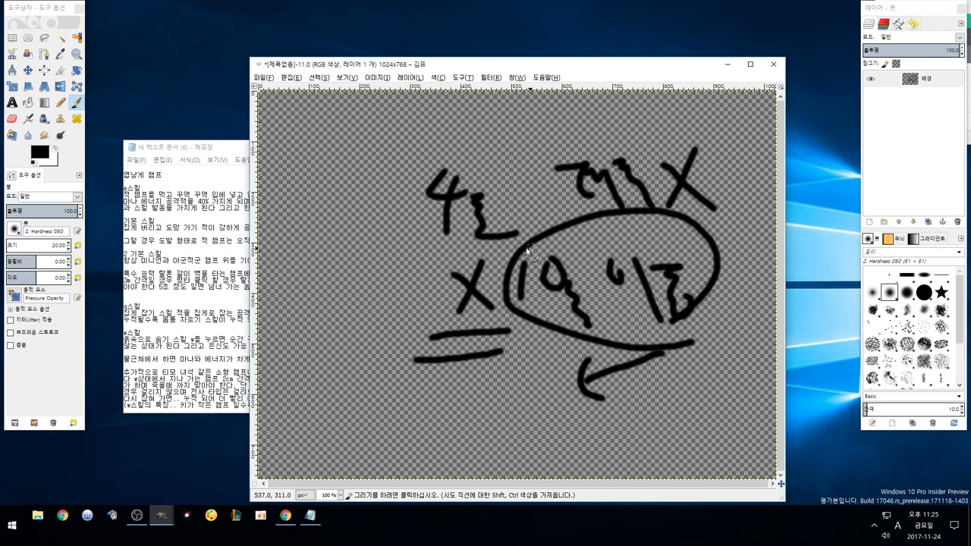
Paint a second "10" with a Korean character below it, on the other side of the underlined "X".
left_click_drag(312, 247, 307, 287)
mouse_move(357, 252)
left_mouse_down()
mouse_move(345, 279)
mouse_move(363, 254)
left_mouse_up()
left_click(360, 304)
left_click_drag(360, 304, 403, 340)
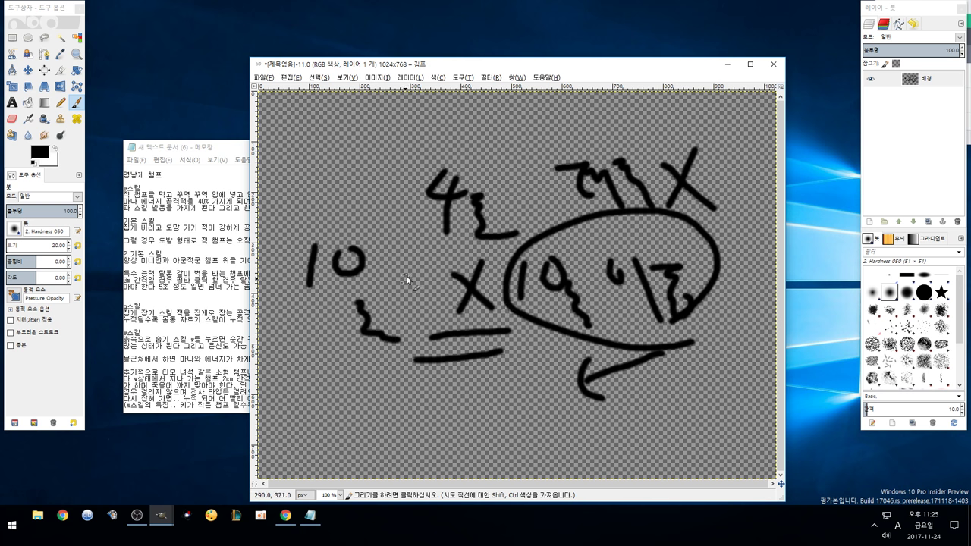
Paint two long curved arrows and a short reversed arrow above the "4", plus an "X" across the large circle's edge.
left_click_drag(339, 164, 483, 132)
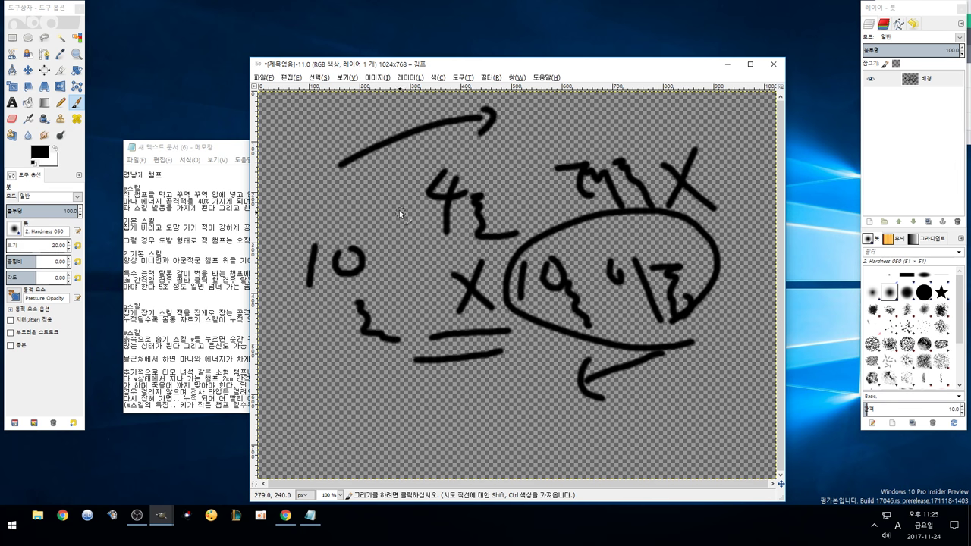
left_click_drag(386, 199, 563, 135)
left_click_drag(548, 115, 564, 136)
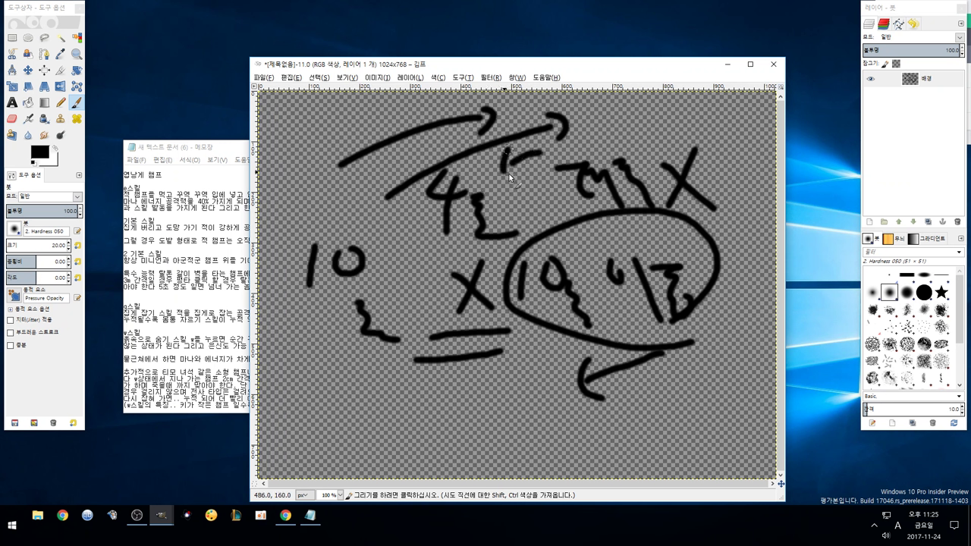
left_click_drag(569, 196, 545, 238)
left_click_drag(538, 198, 579, 243)
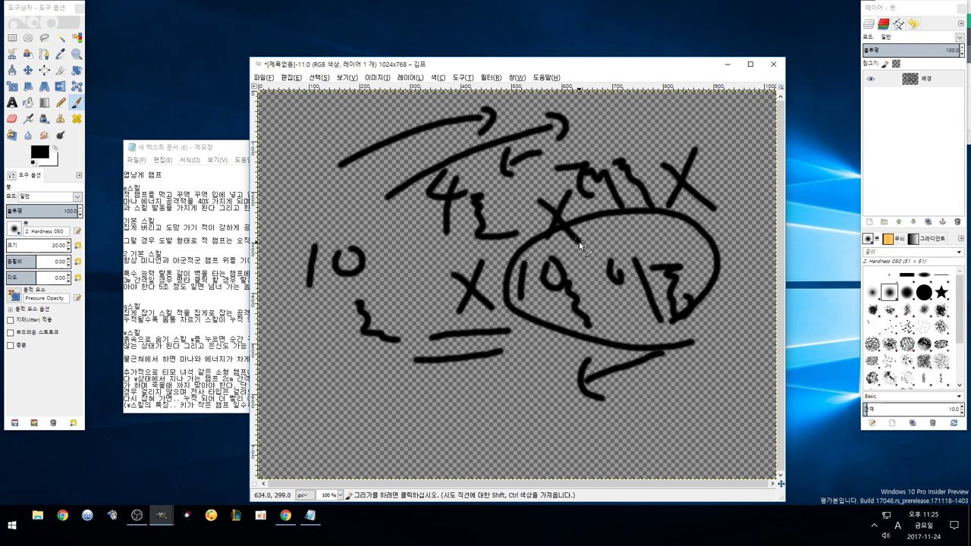
Ring the Korean characters inside the large circle and paint a circled "5%" below the underlines.
mouse_move(671, 278)
left_mouse_down()
mouse_move(565, 343)
mouse_move(707, 313)
mouse_move(670, 338)
mouse_move(704, 333)
left_mouse_up()
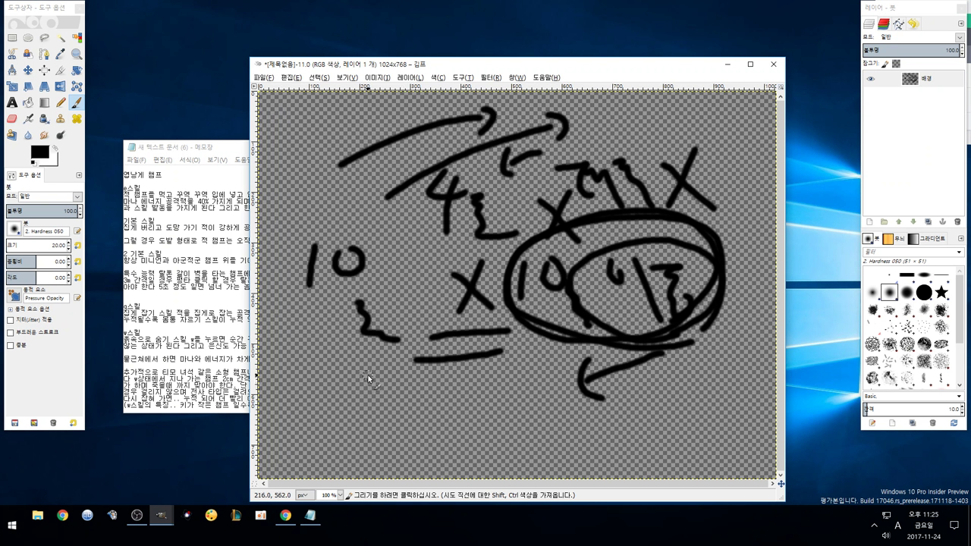
mouse_move(367, 385)
left_mouse_down()
mouse_move(365, 413)
mouse_move(391, 389)
mouse_move(410, 427)
left_mouse_up()
left_click_drag(410, 393, 408, 396)
left_click_drag(422, 414, 420, 416)
mouse_move(454, 452)
left_mouse_down()
mouse_move(465, 425)
mouse_move(451, 460)
mouse_move(440, 443)
left_mouse_up()
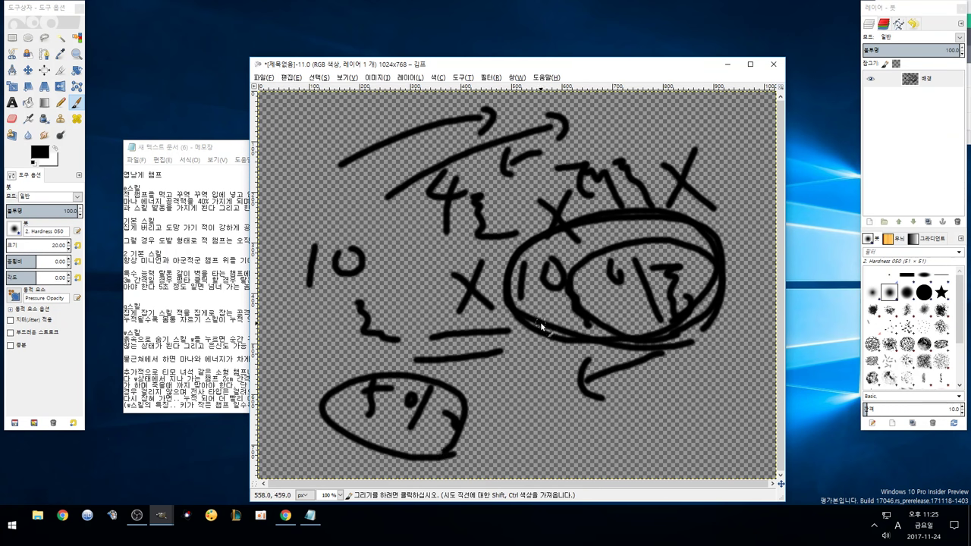
Paint a downward arrow from the large circle and a curved arrow leading to handwritten Korean characters below.
mouse_move(540, 322)
left_mouse_down()
mouse_move(540, 387)
mouse_move(554, 373)
left_mouse_up()
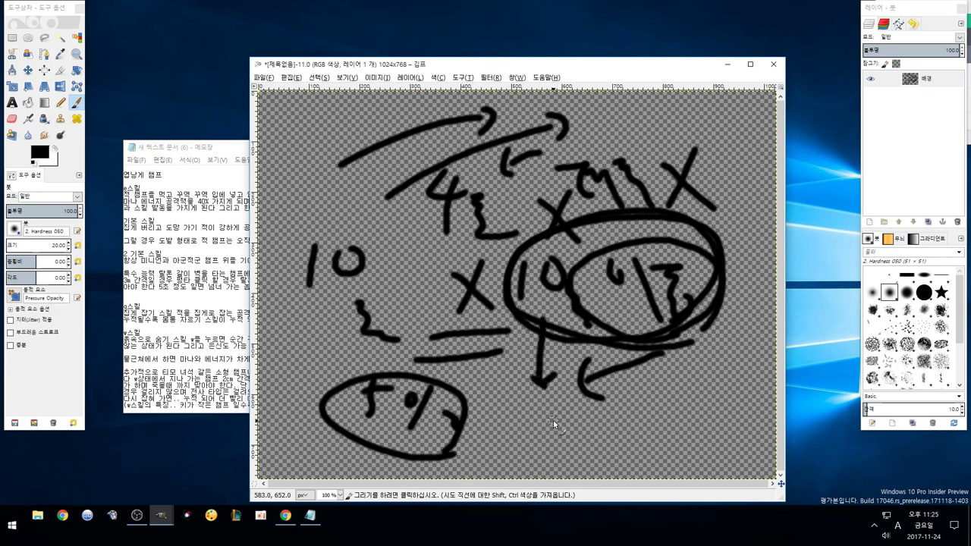
left_click_drag(554, 420, 597, 440)
mouse_move(647, 416)
left_mouse_down()
mouse_move(665, 452)
mouse_move(695, 411)
mouse_move(709, 456)
mouse_move(661, 454)
left_mouse_up()
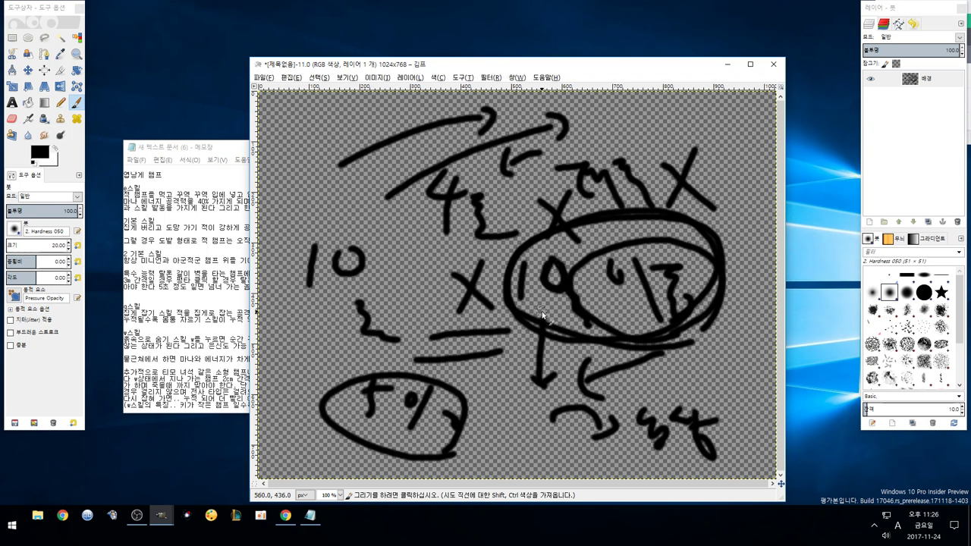
Paint a long diagonal arrow above the upper Korean characters and switch to the Notepad skill notes.
mouse_move(567, 162)
left_mouse_down()
mouse_move(673, 138)
mouse_move(718, 142)
left_mouse_up()
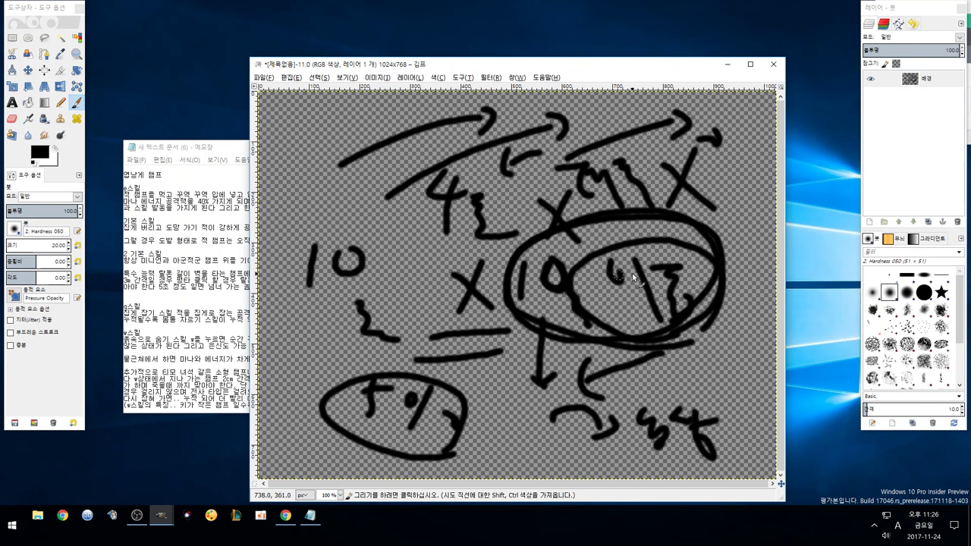
key("ctrl+z")
key("alt+Tab")
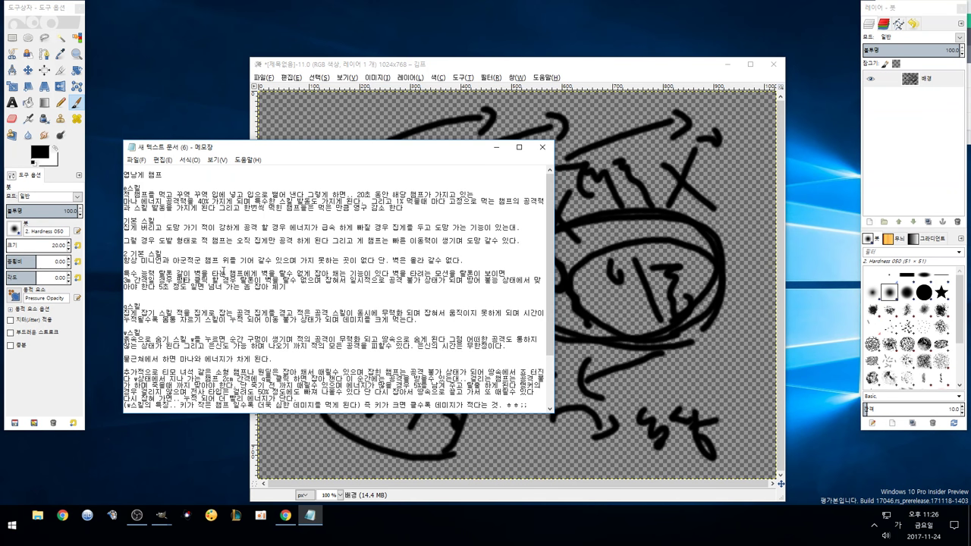
Return to the GIMP sketch and create a new blank 1024x768 image.
left_click(301, 99)
left_click(263, 77)
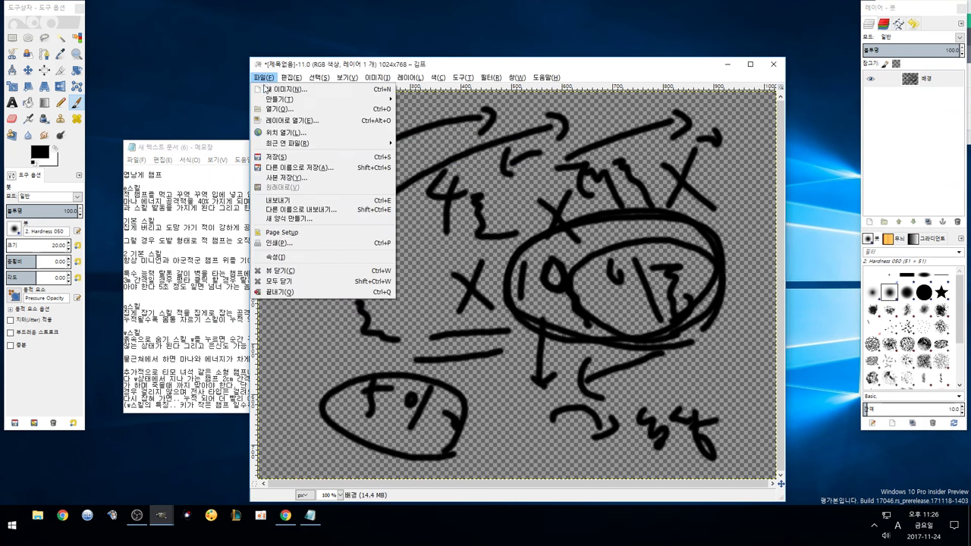
left_click(268, 95)
left_click(265, 212)
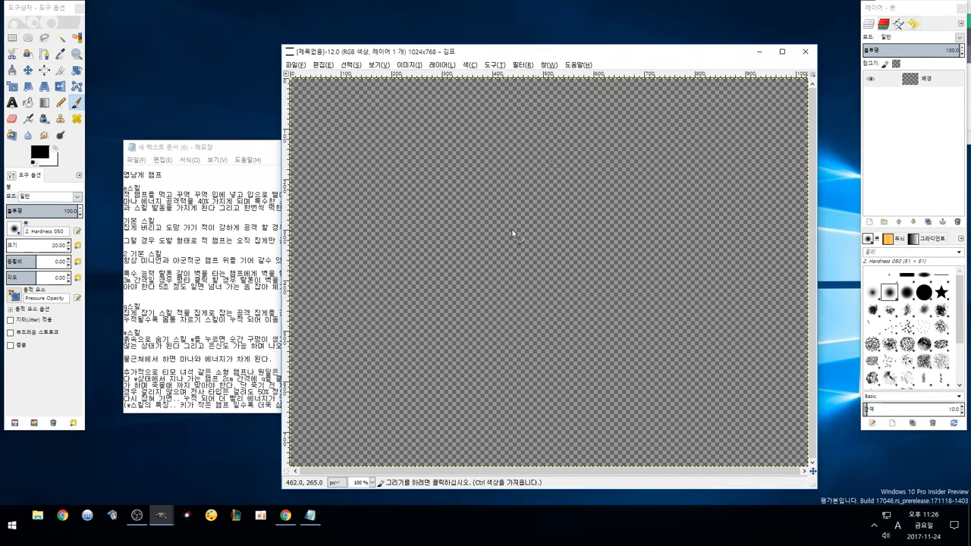
Paint six small circles near the canvas centre, three in an upper row and three in a lower row.
mouse_move(516, 227)
left_mouse_down()
mouse_move(521, 277)
mouse_move(533, 241)
left_mouse_up()
mouse_move(588, 226)
left_mouse_down()
mouse_move(602, 278)
mouse_move(617, 244)
left_mouse_up()
left_click_drag(650, 224, 681, 256)
mouse_move(550, 305)
left_mouse_down()
mouse_move(567, 343)
mouse_move(583, 305)
mouse_move(602, 327)
mouse_move(623, 297)
left_mouse_up()
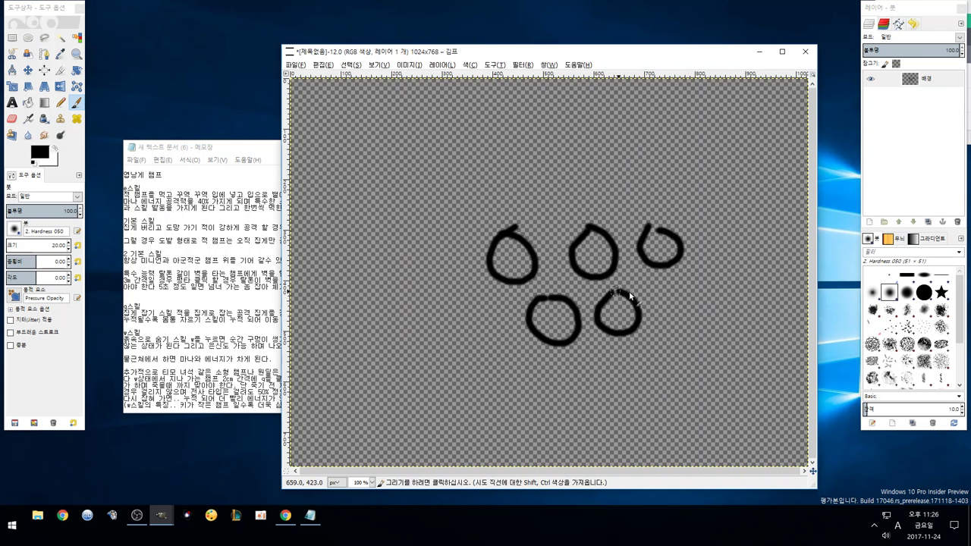
left_click_drag(674, 278, 683, 282)
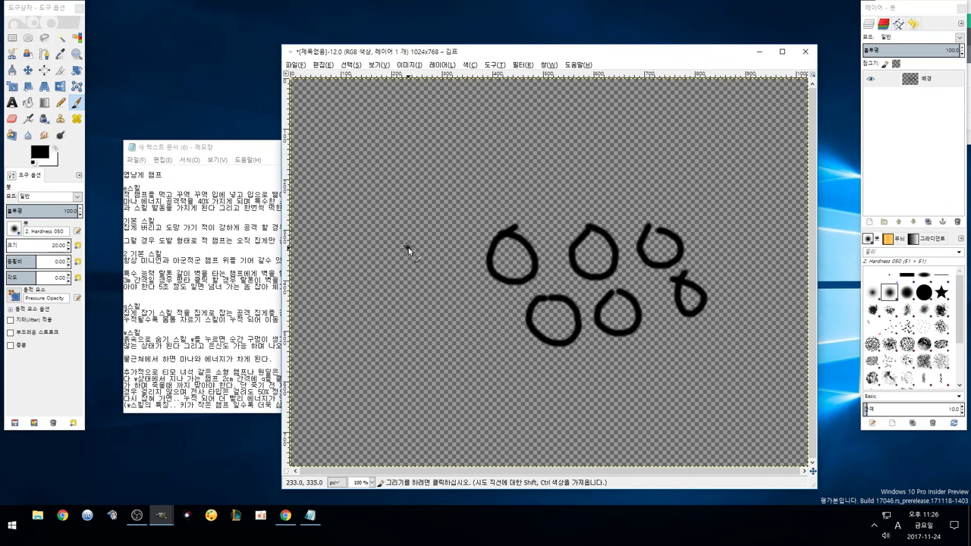
Paint a long slanted line above the upper circles and wavy arching strokes across the tops of both rows.
left_click_drag(408, 247, 727, 205)
mouse_move(481, 239)
left_mouse_down()
mouse_move(540, 246)
mouse_move(587, 234)
mouse_move(631, 249)
mouse_move(655, 236)
mouse_move(695, 248)
left_mouse_up()
mouse_move(506, 318)
left_mouse_down()
mouse_move(523, 294)
mouse_move(644, 301)
left_mouse_up()
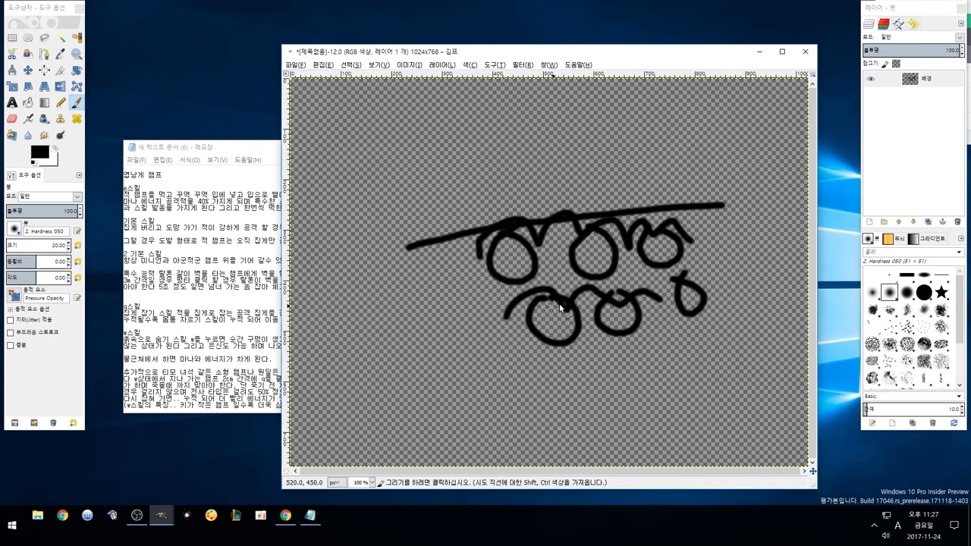
mouse_move(599, 291)
left_mouse_down()
mouse_move(672, 292)
mouse_move(713, 279)
mouse_move(740, 286)
left_mouse_up()
mouse_move(551, 238)
left_mouse_down()
mouse_move(607, 225)
mouse_move(668, 234)
mouse_move(700, 254)
left_mouse_up()
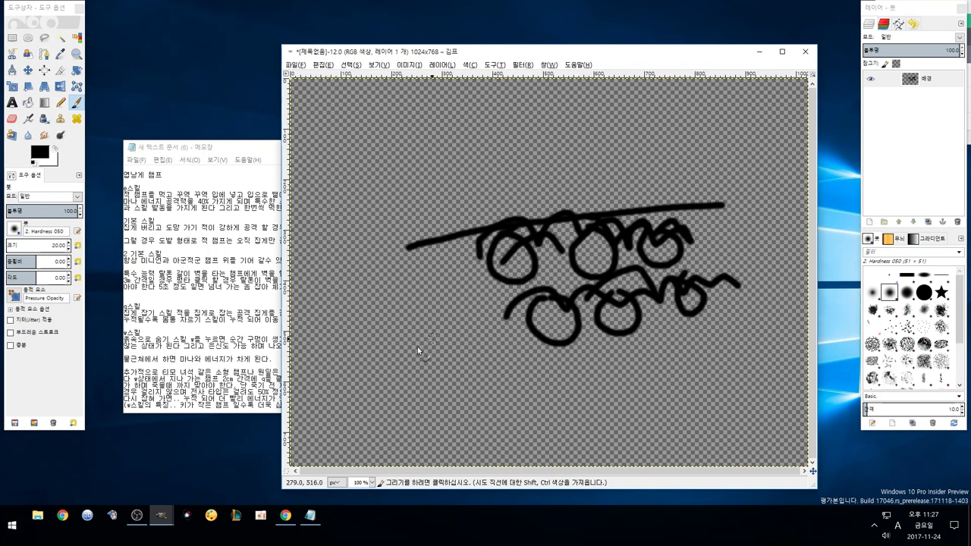
Switch to Chrome and replace the conveyor belt image search with a search for "게로봇".
key("alt+Tab")
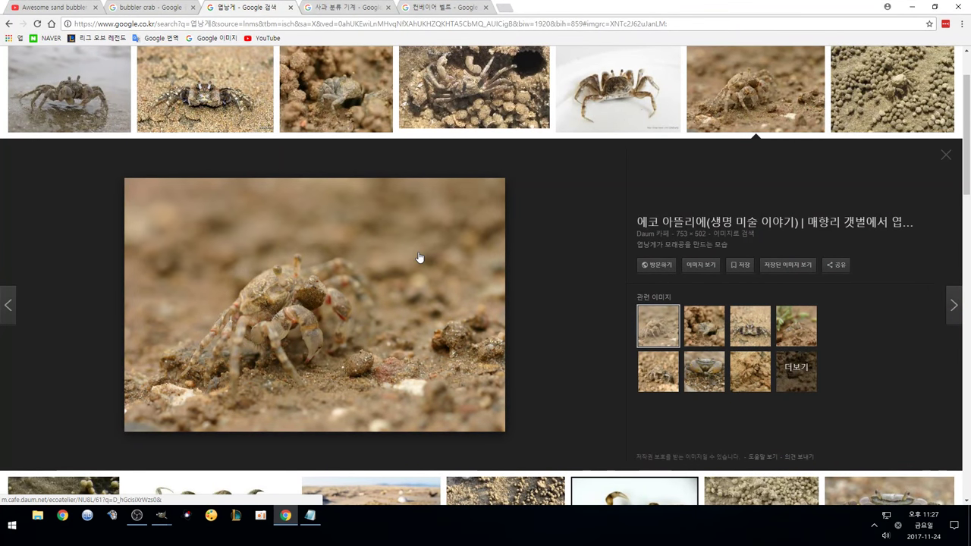
left_click(447, 8)
scroll(303, 228, "up", 2)
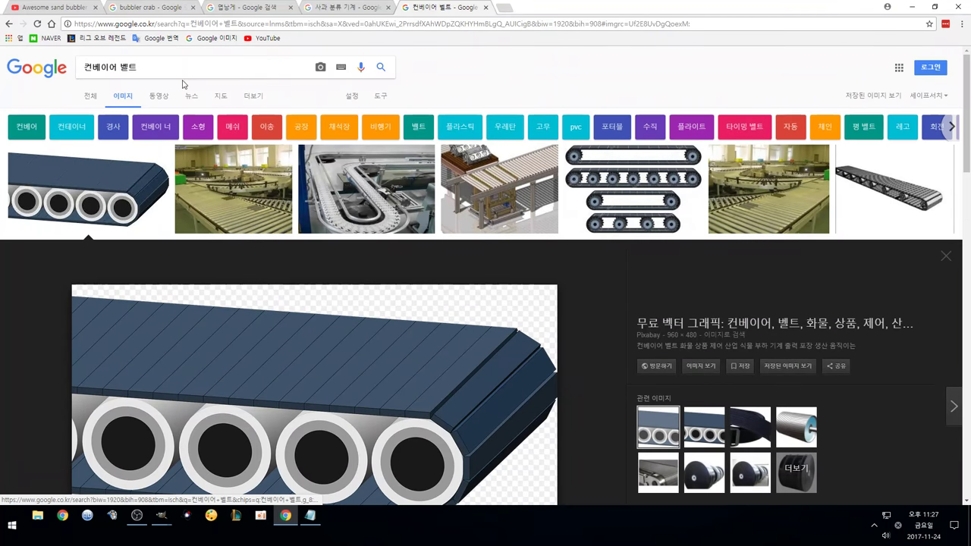
left_click_drag(138, 67, 74, 72)
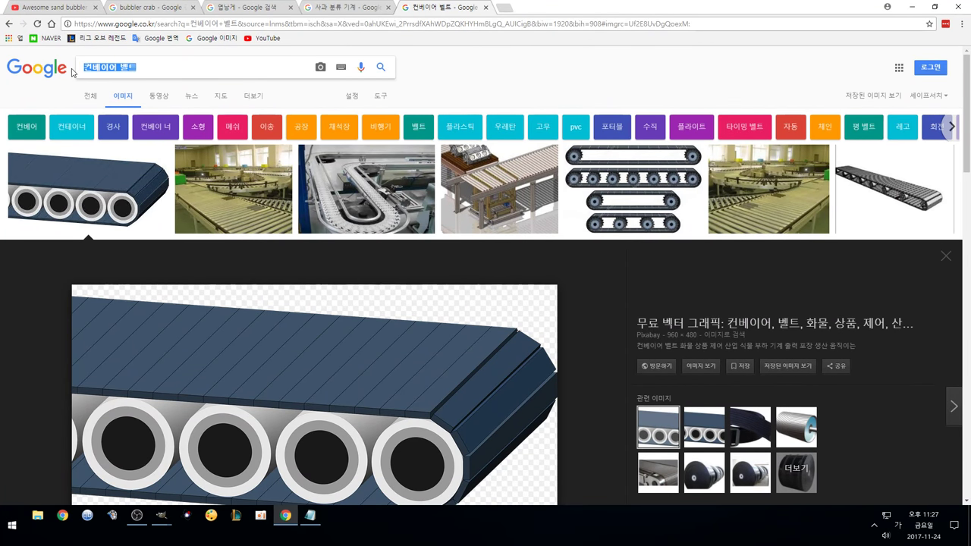
type("게르보")
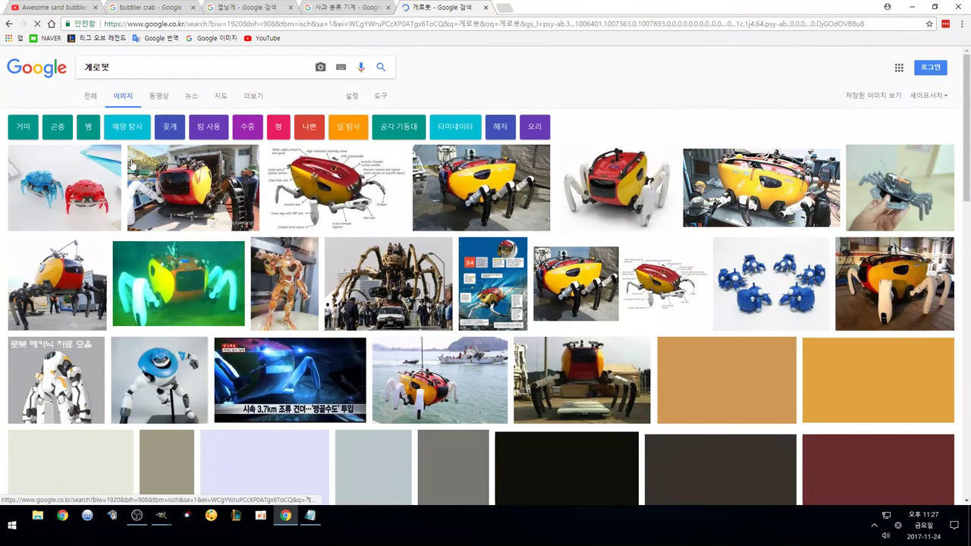
Preview the blue and red toy crab robots and the yellow crab robot on concrete, and browse the surrounding image results.
left_click(100, 186)
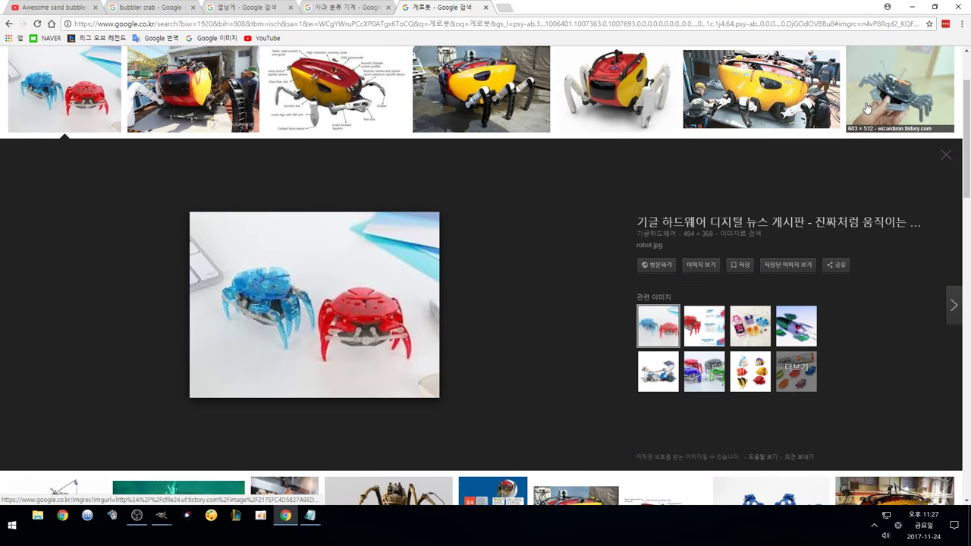
left_click(511, 91)
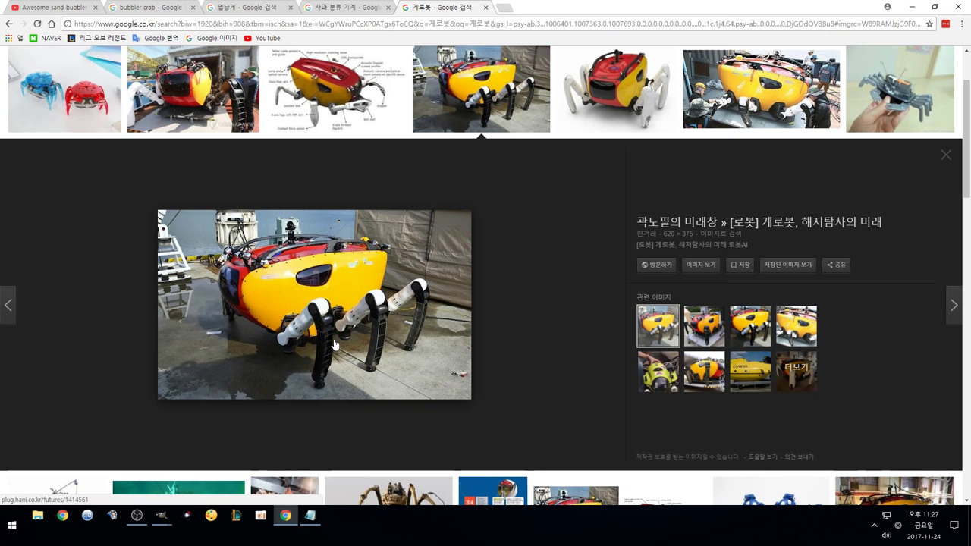
scroll(335, 345, "down", 2)
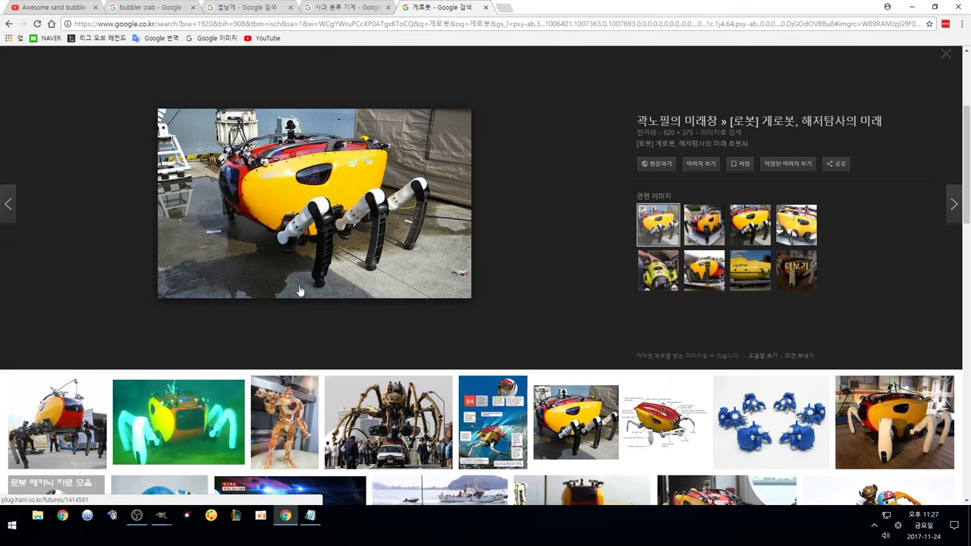
scroll(307, 267, "up", 1)
scroll(369, 284, "down", 2)
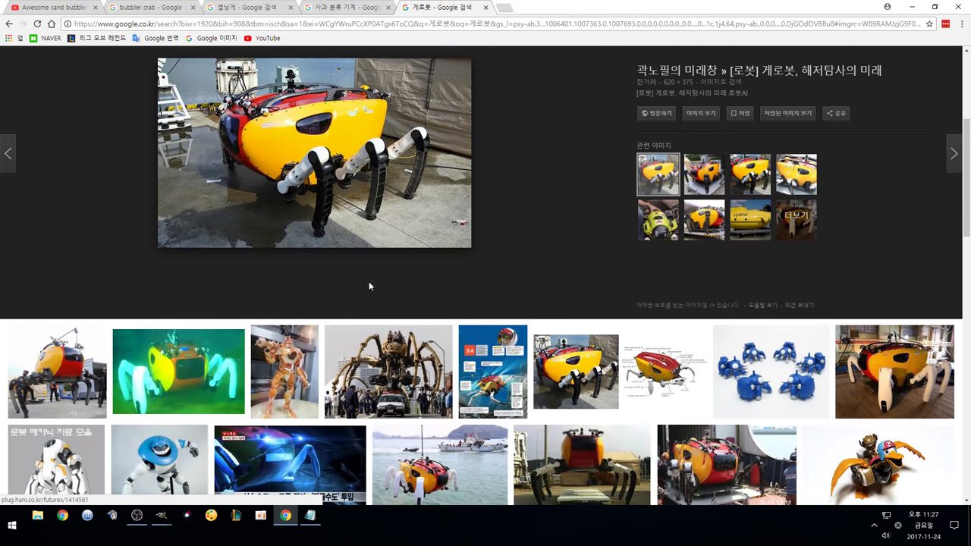
scroll(342, 258, "down", 1)
scroll(342, 264, "down", 2)
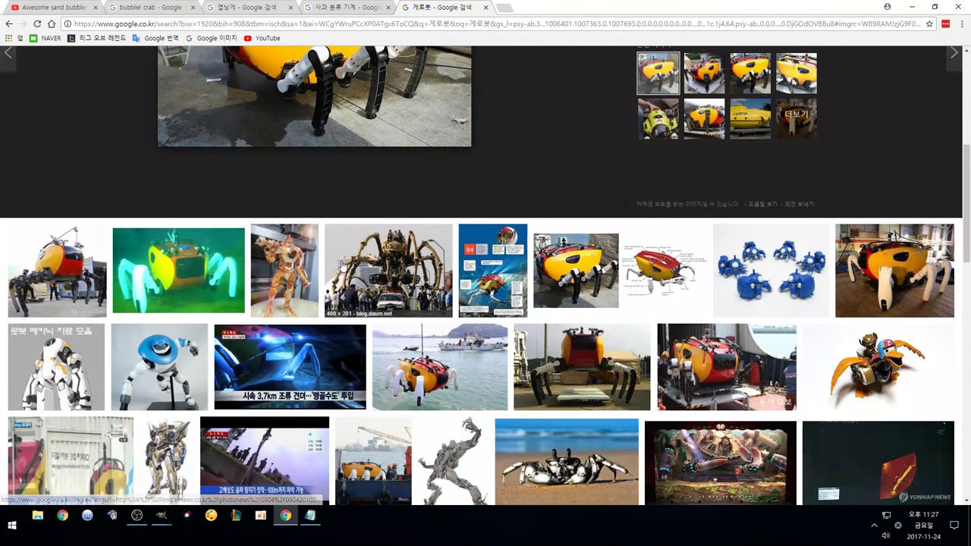
scroll(352, 312, "up", 4)
scroll(352, 317, "up", 1)
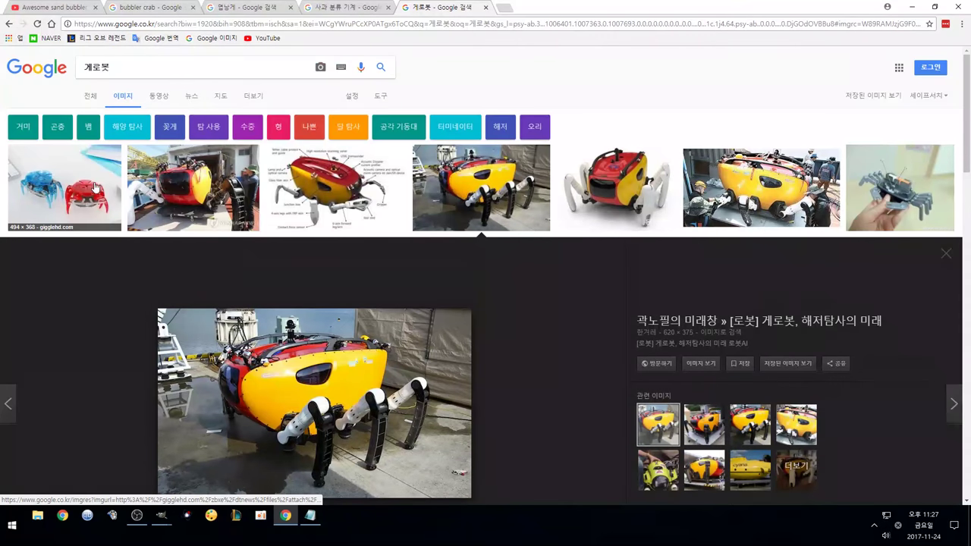
Preview the blue and red toy crab robots again and look through the results below them.
left_click(84, 190)
scroll(365, 337, "down", 1)
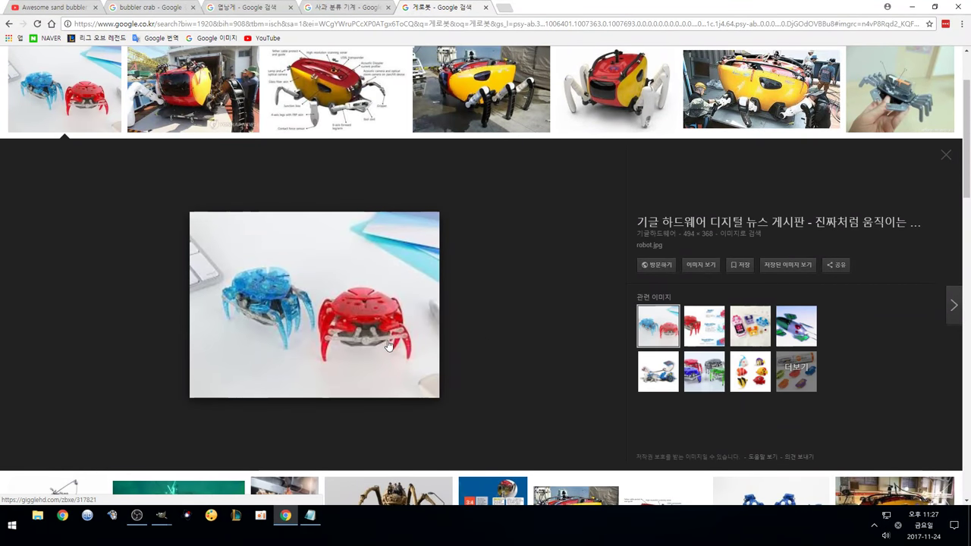
scroll(483, 340, "down", 2)
scroll(483, 343, "down", 2)
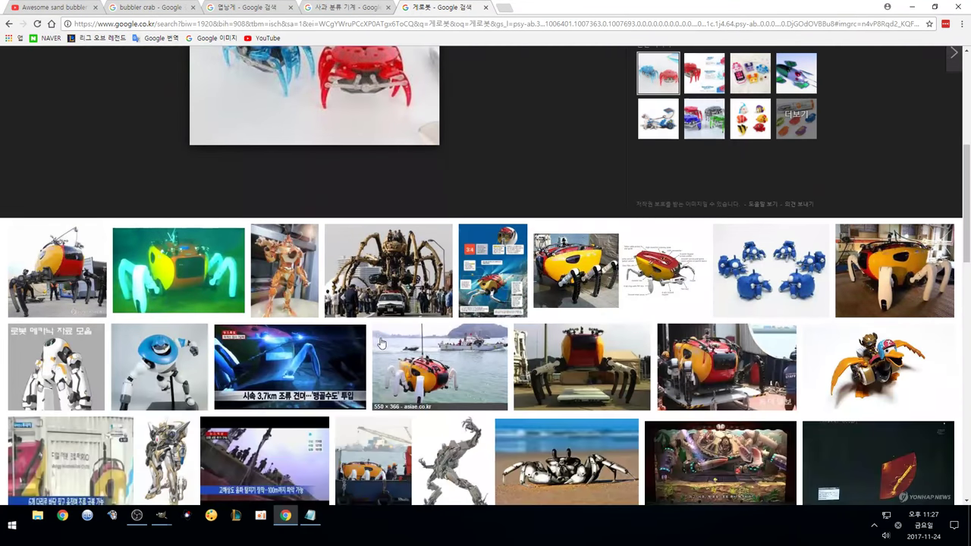
Preview the black-and-white robotic crab on the beach and examine it alongside the neighbouring results.
scroll(387, 343, "down", 2)
left_click(563, 368)
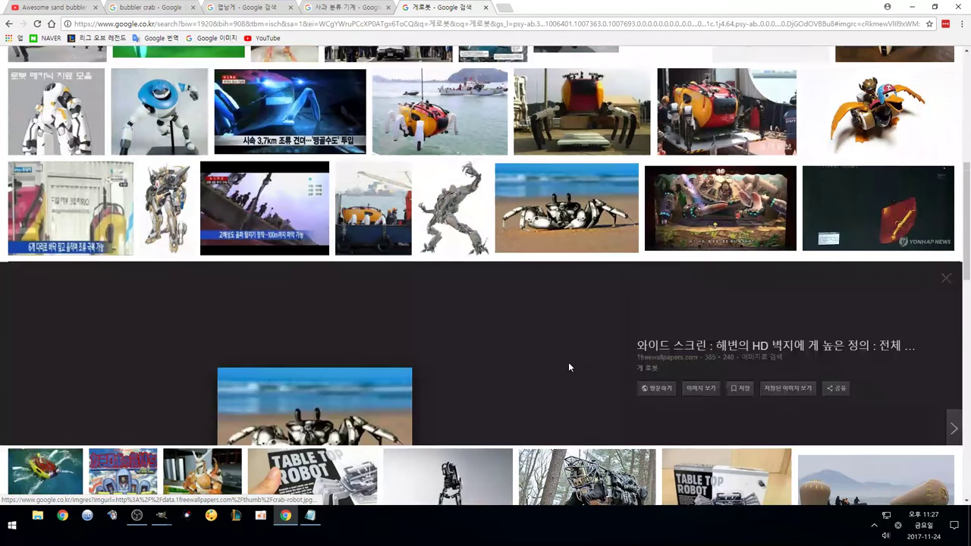
scroll(518, 367, "up", 2)
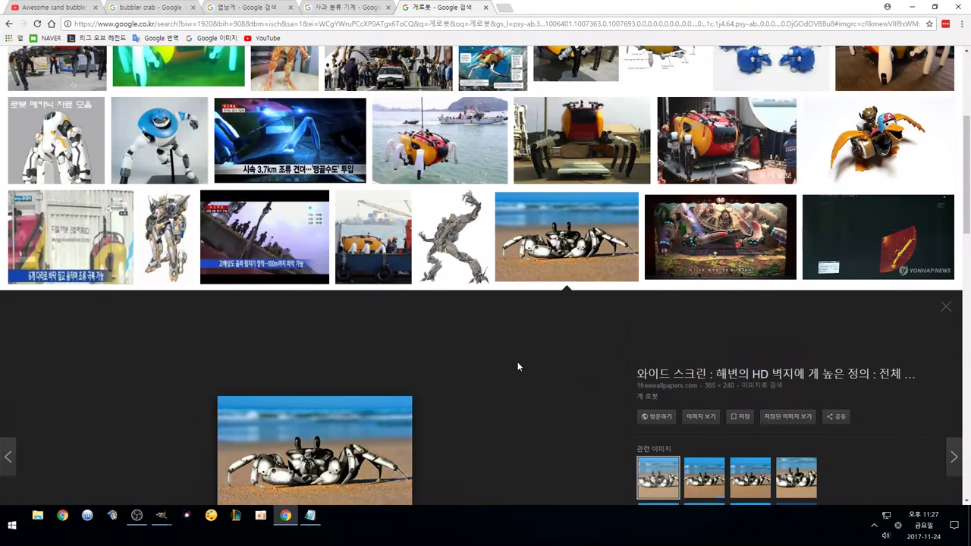
scroll(518, 366, "down", 1)
scroll(518, 366, "up", 3)
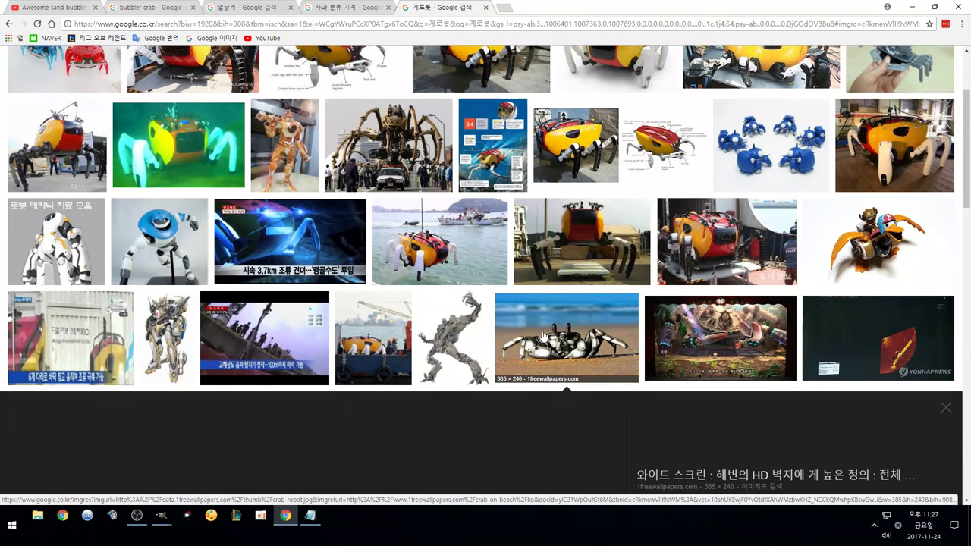
scroll(540, 338, "down", 4)
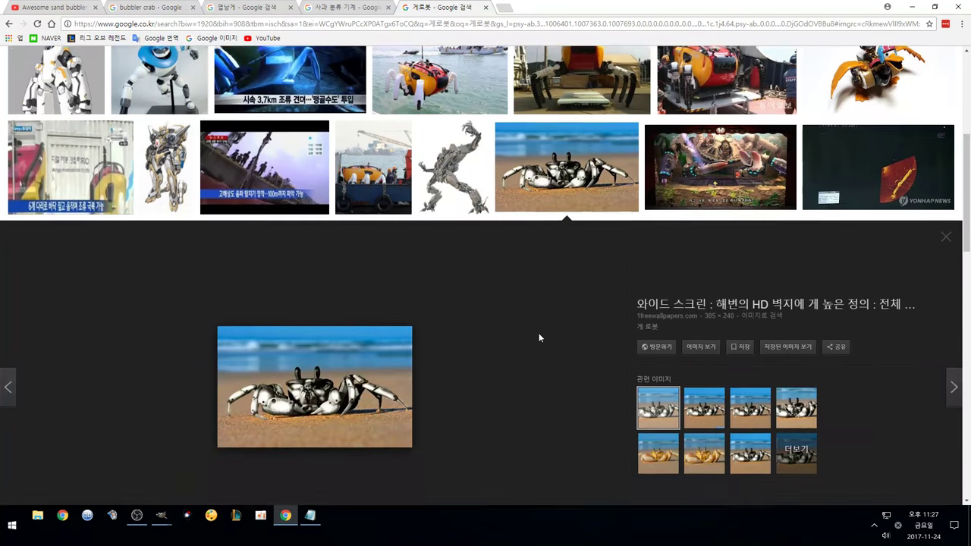
scroll(539, 338, "down", 1)
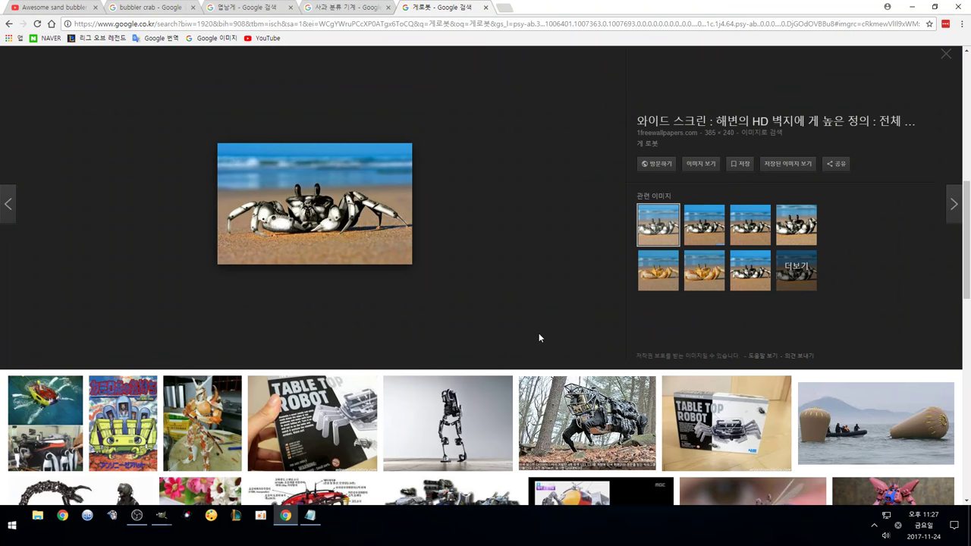
scroll(500, 288, "up", 2)
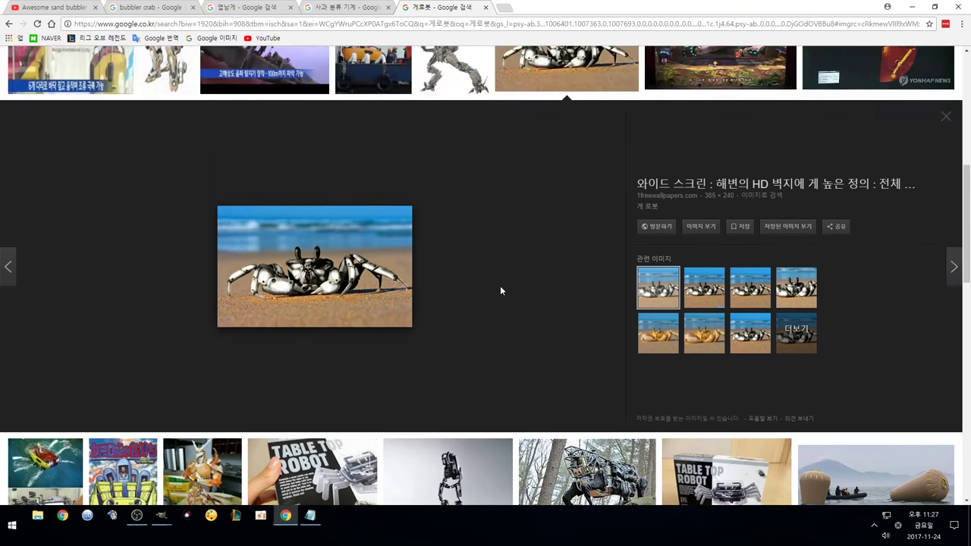
Preview the four-legged robot in the forest and return to the crab robot results above.
scroll(500, 308, "down", 3)
left_click(581, 372)
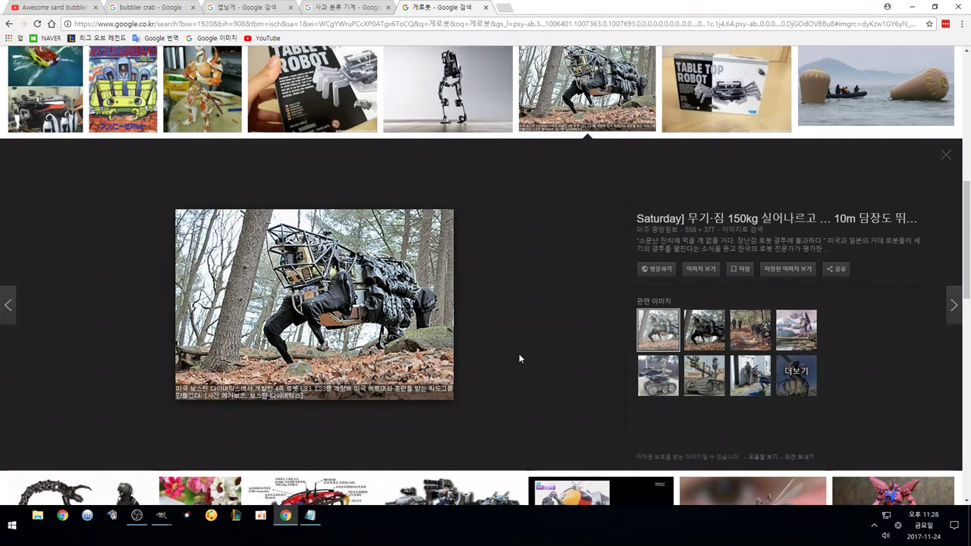
scroll(519, 355, "up", 1)
scroll(519, 358, "up", 4)
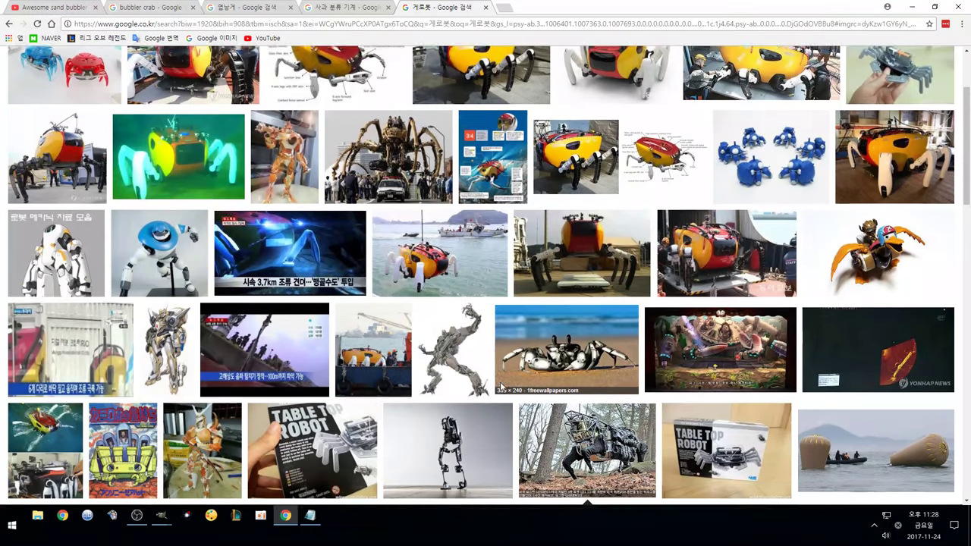
scroll(501, 387, "up", 1)
Minimize Chrome, consult the Notepad skill notes and bring the GIMP circle sketch back to the front.
left_click(912, 7)
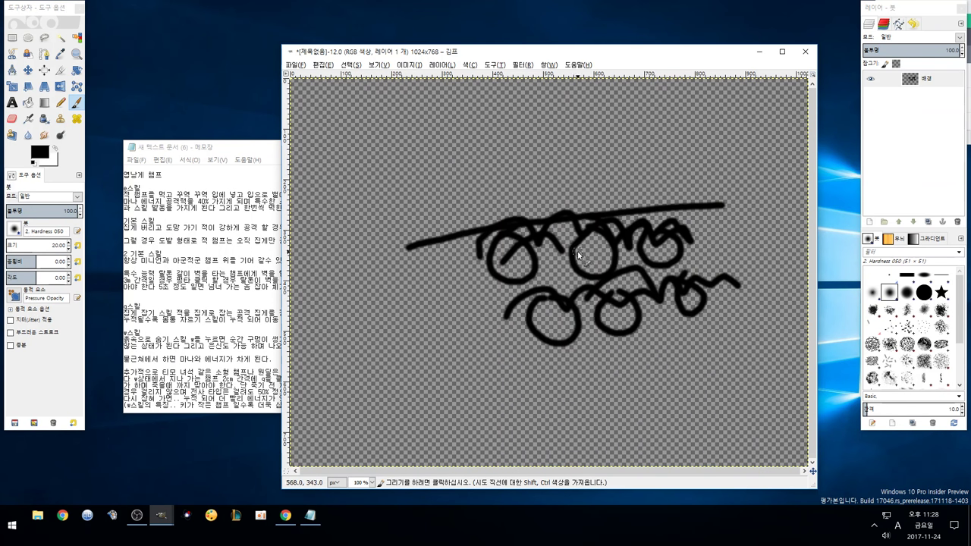
left_click(228, 288)
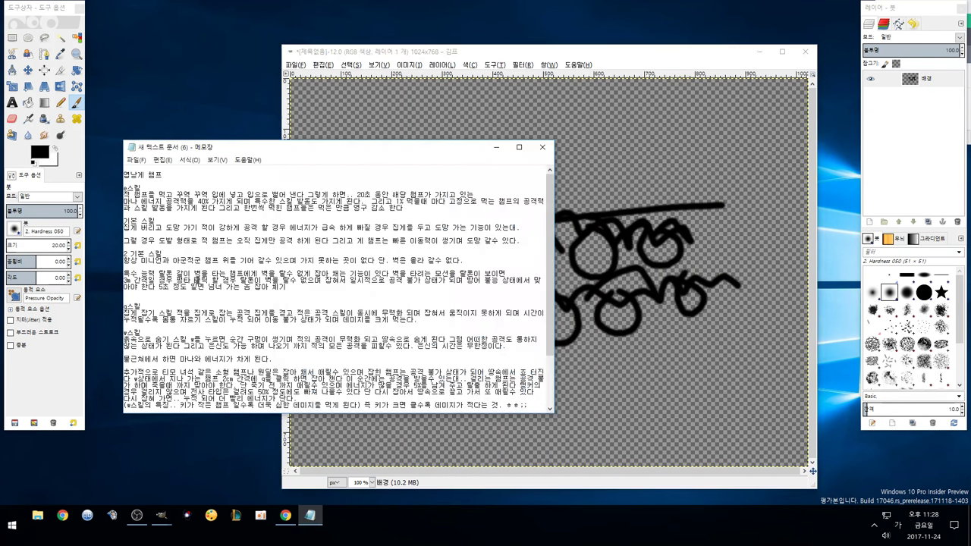
left_click(627, 152)
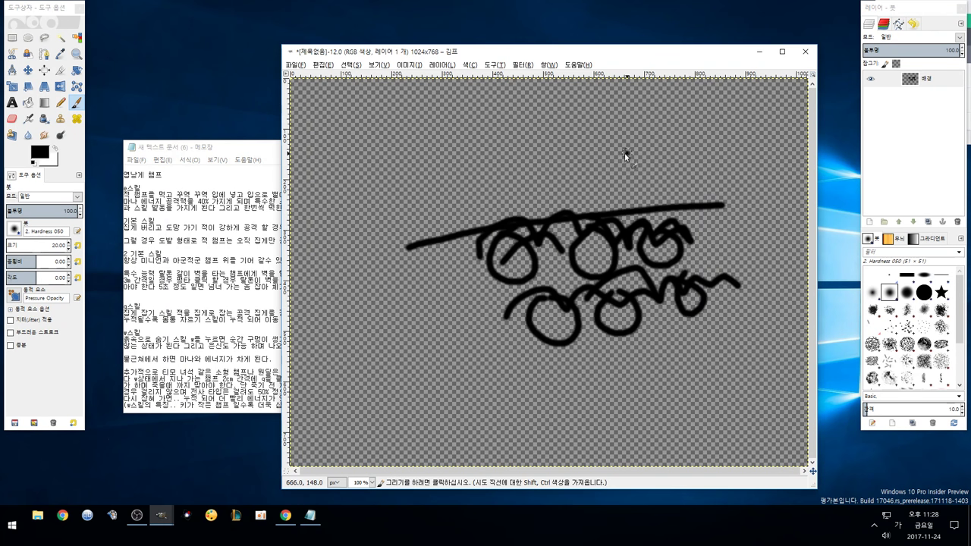
Create a new blank 1024 × 768 px image, minimise the earlier drawing and place the new image window beside the notes.
left_click(295, 65)
left_click(298, 75)
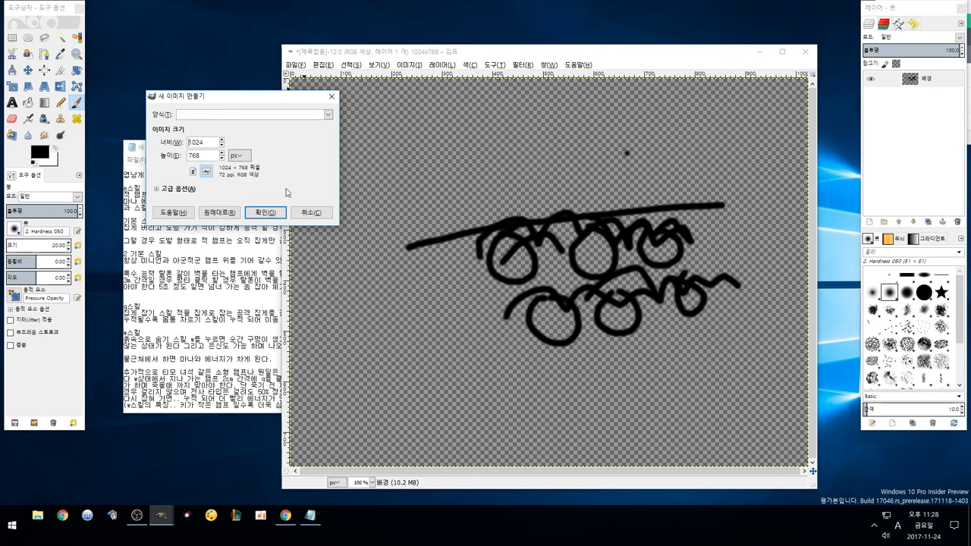
left_click(265, 212)
left_click(763, 57)
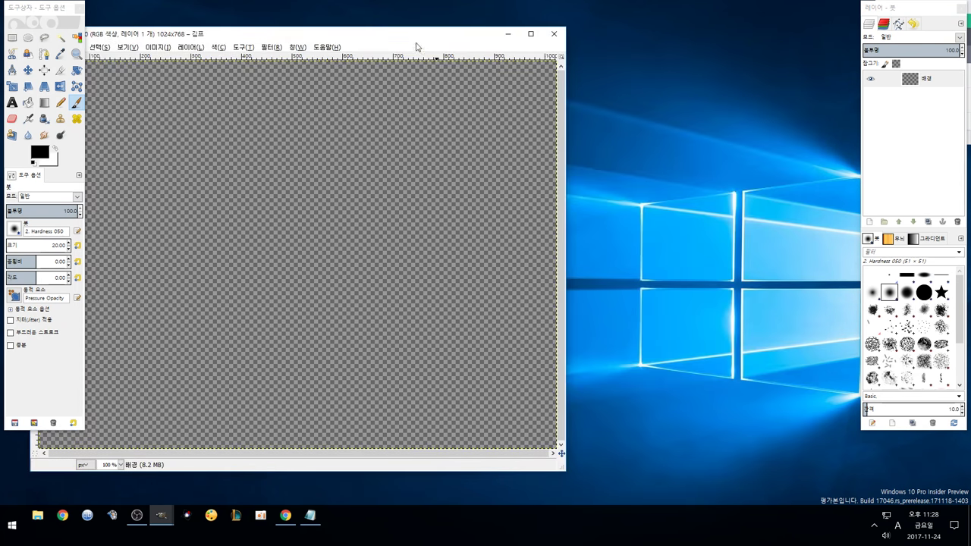
left_click_drag(418, 42, 689, 66)
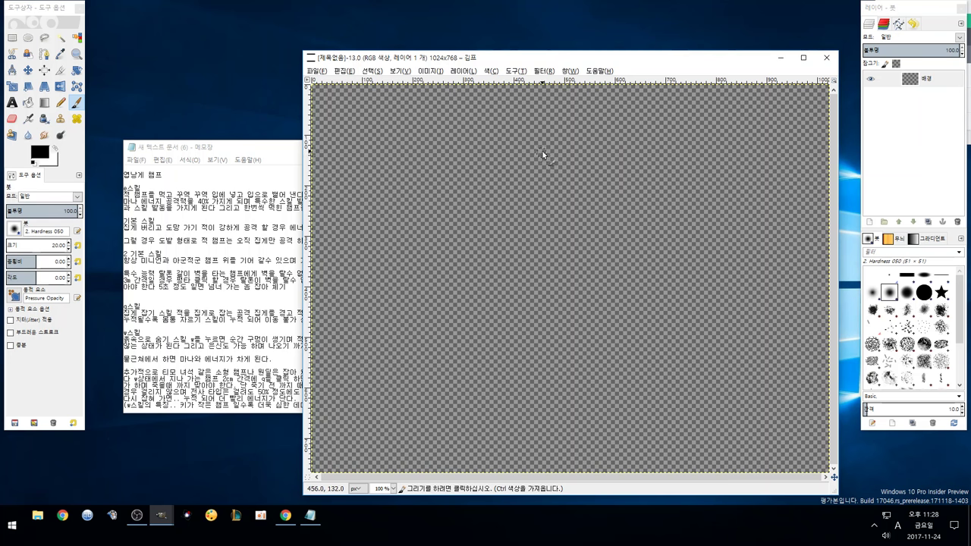
Paint a large black diamond outline in the upper middle of the canvas with the 20 px brush.
mouse_move(542, 155)
left_mouse_down()
mouse_move(425, 244)
mouse_move(673, 242)
left_mouse_up()
left_click_drag(425, 244, 622, 299)
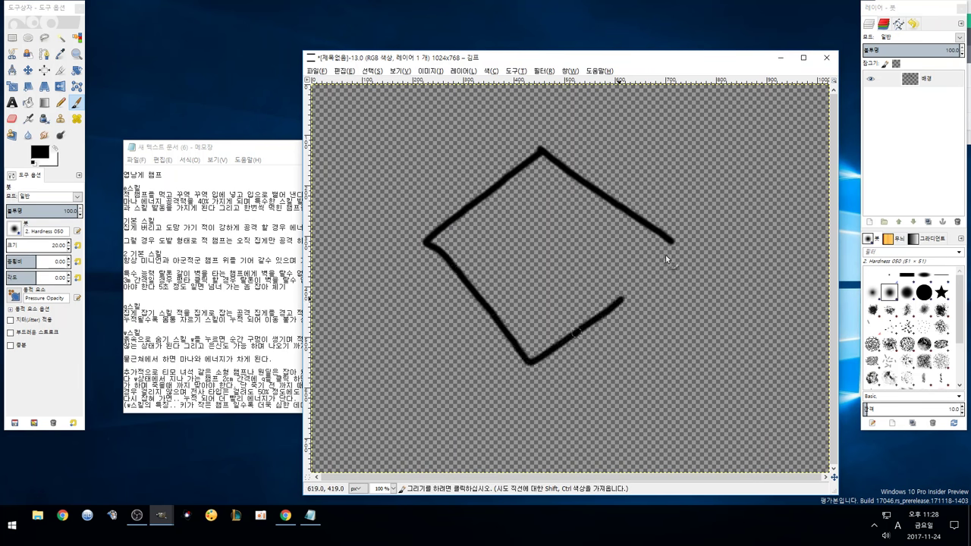
left_click_drag(666, 260, 685, 242)
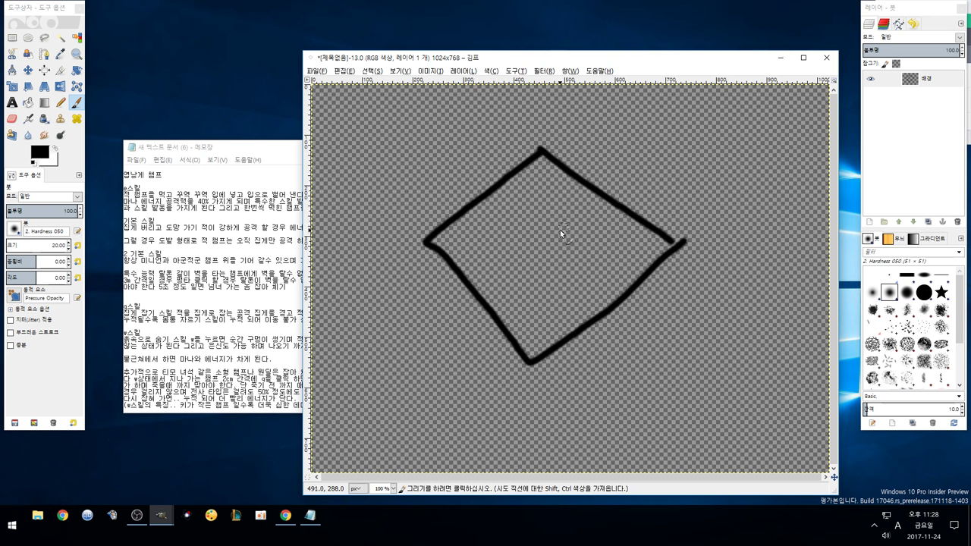
Paint short curved marks inside the diamond, with a wide arch beneath them and small hooks beside it.
mouse_move(518, 287)
left_mouse_down()
mouse_move(564, 270)
mouse_move(597, 292)
left_mouse_up()
left_click_drag(613, 226, 616, 276)
mouse_move(551, 202)
left_mouse_down()
mouse_move(544, 225)
mouse_move(587, 227)
left_mouse_up()
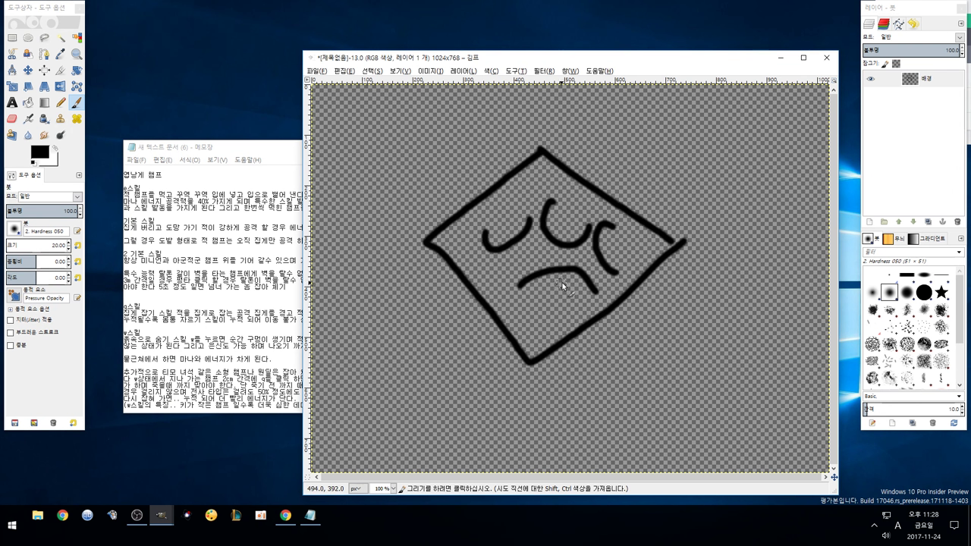
mouse_move(564, 280)
left_mouse_down()
mouse_move(586, 250)
mouse_move(613, 273)
left_mouse_up()
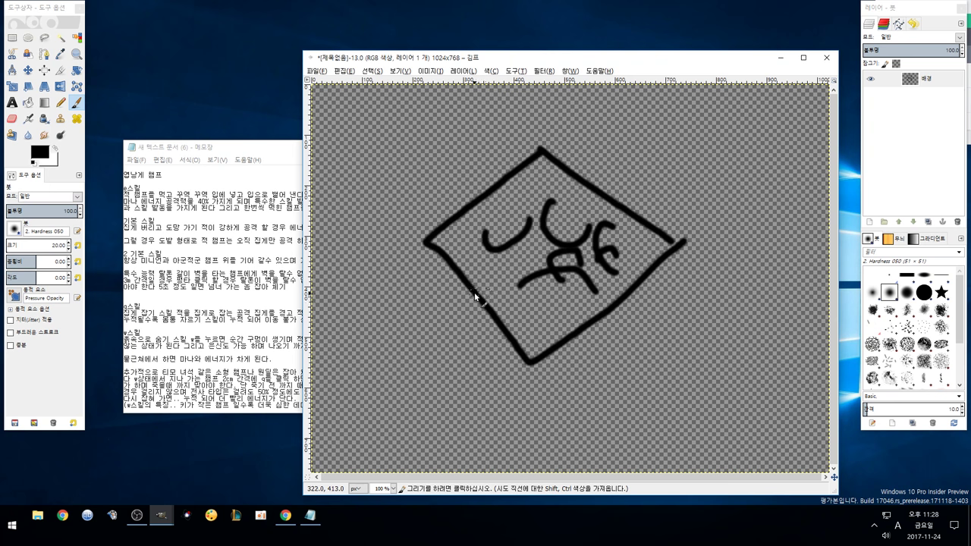
Paint a circle below the diamond with an arrow pointing at it, and a second circle with a curved arrow rising above it.
mouse_move(583, 378)
left_mouse_down()
mouse_move(544, 437)
mouse_move(604, 430)
mouse_move(570, 374)
left_mouse_up()
mouse_move(470, 393)
left_mouse_down()
mouse_move(535, 393)
mouse_move(522, 408)
left_mouse_up()
mouse_move(753, 355)
left_mouse_down()
mouse_move(726, 371)
mouse_move(786, 419)
mouse_move(783, 365)
mouse_move(748, 360)
left_mouse_up()
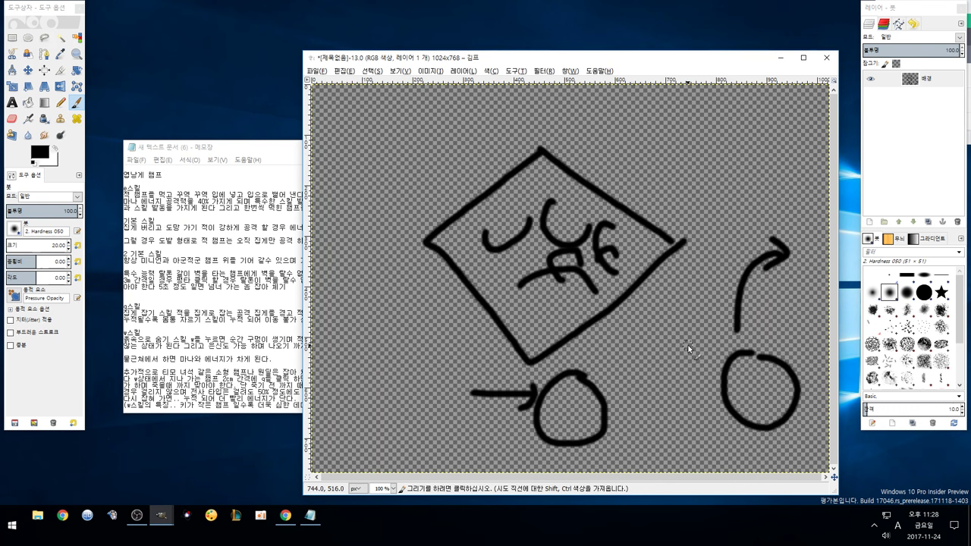
Paint two parallel arrows from the first circle towards the second and thicken the curved arrow above the second circle.
mouse_move(625, 386)
left_mouse_down()
mouse_move(708, 380)
mouse_move(702, 393)
left_mouse_up()
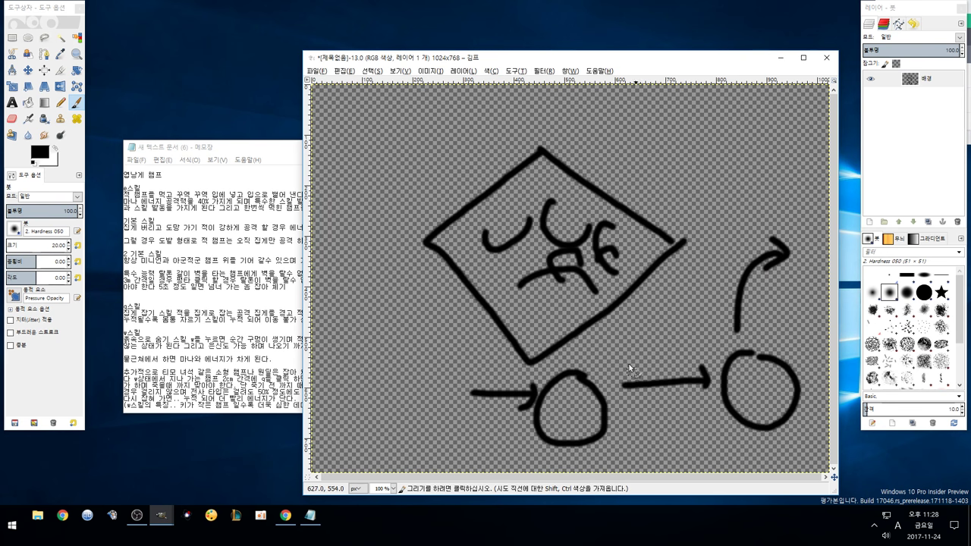
left_click_drag(600, 398, 704, 391)
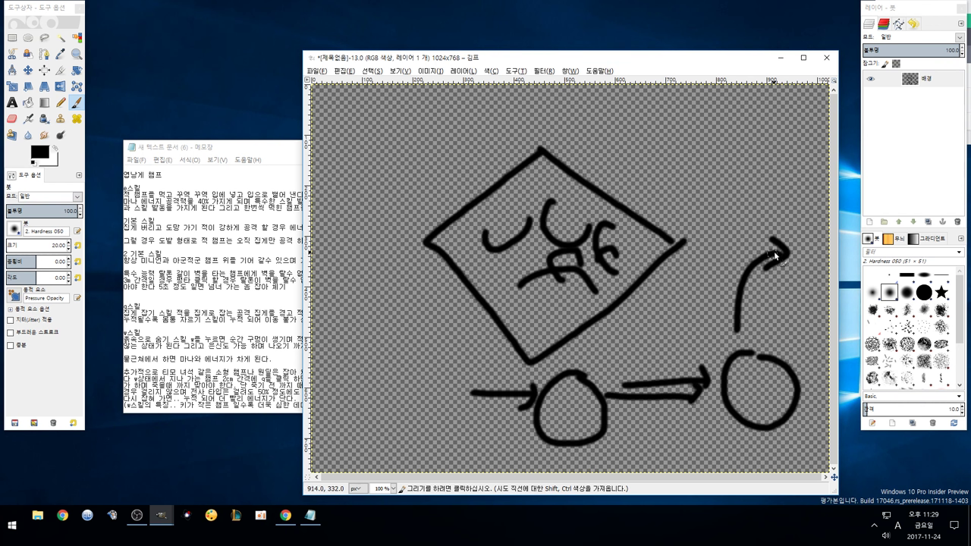
mouse_move(747, 293)
left_mouse_down()
mouse_move(763, 252)
mouse_move(780, 244)
left_mouse_up()
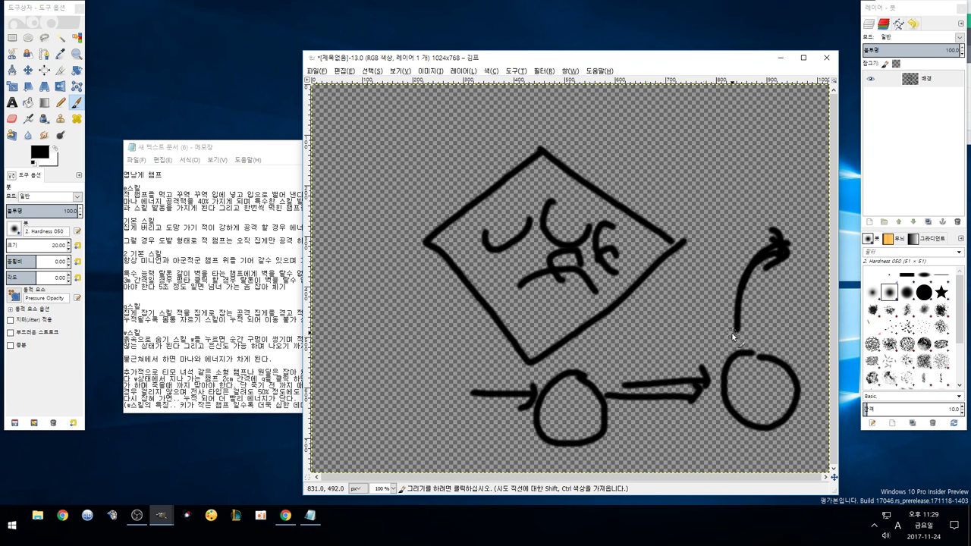
left_click_drag(733, 333, 789, 250)
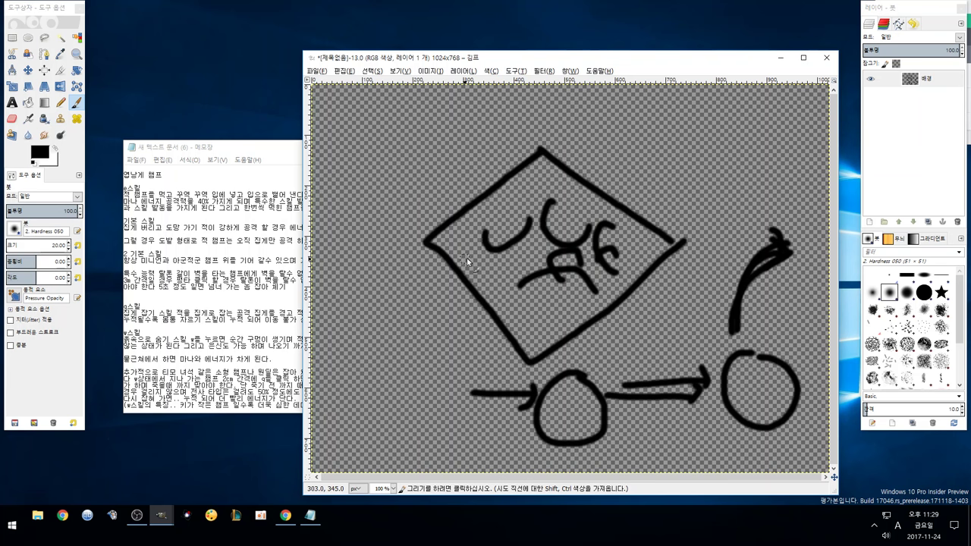
left_click(285, 515)
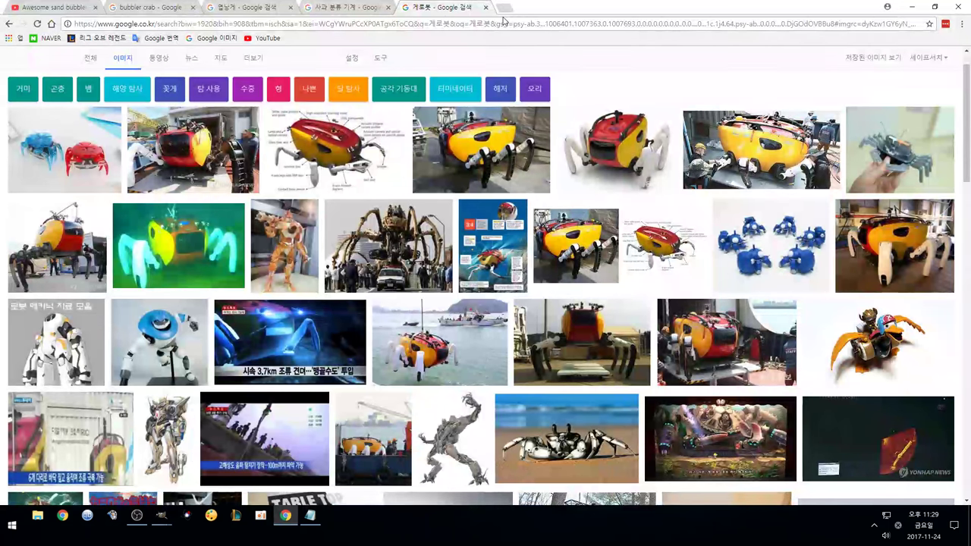
left_click(913, 7)
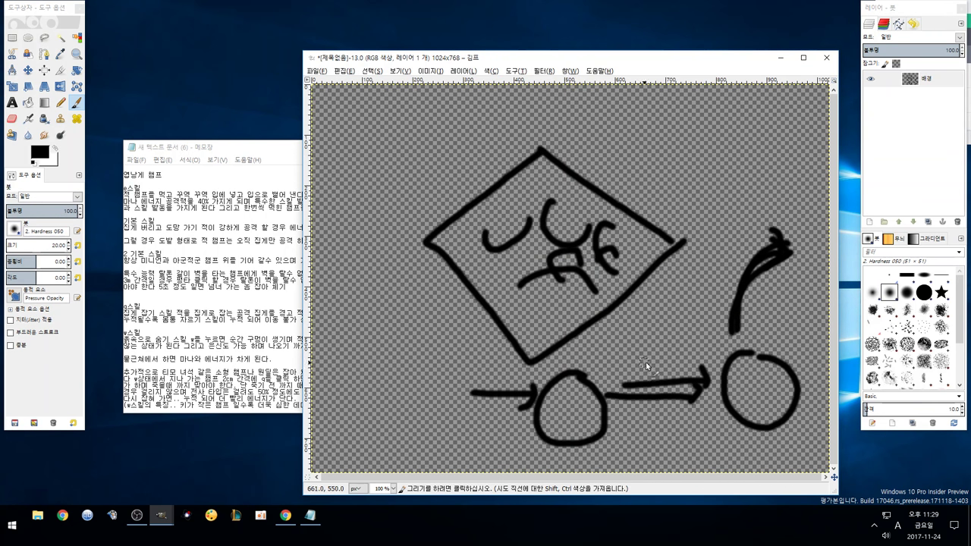
Handwrite "3cm" above the arrows between the circles and add further arrows leading to the second circle.
mouse_move(618, 331)
left_mouse_down()
mouse_move(637, 332)
mouse_move(625, 358)
mouse_move(662, 343)
mouse_move(703, 351)
left_mouse_up()
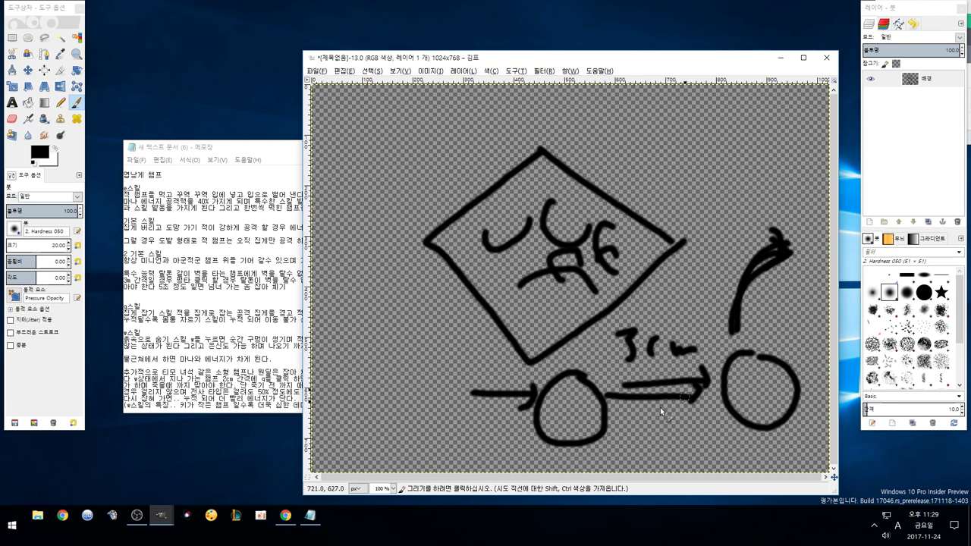
left_click_drag(642, 423, 698, 421)
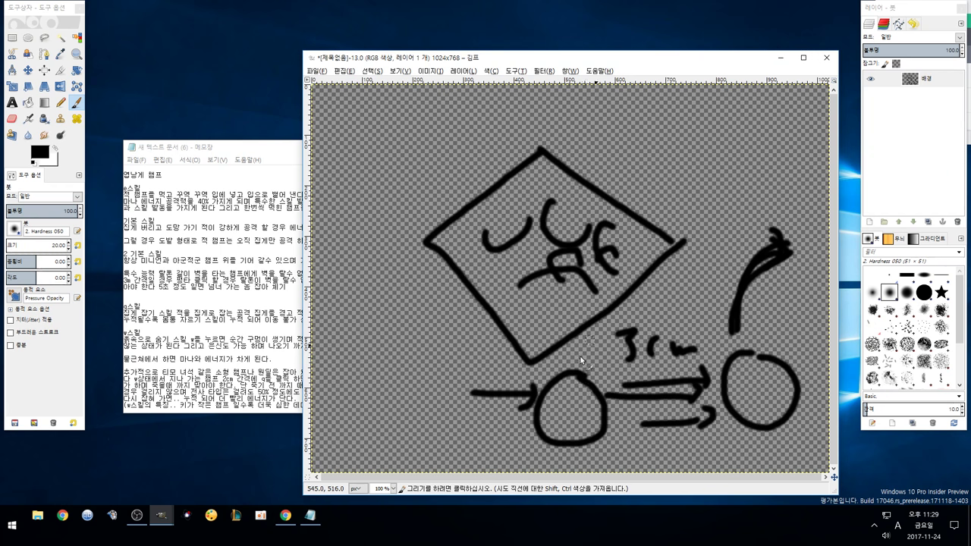
left_click_drag(563, 385, 675, 363)
mouse_move(692, 361)
left_mouse_down()
mouse_move(729, 359)
mouse_move(740, 377)
mouse_move(609, 396)
mouse_move(718, 373)
mouse_move(743, 374)
left_mouse_up()
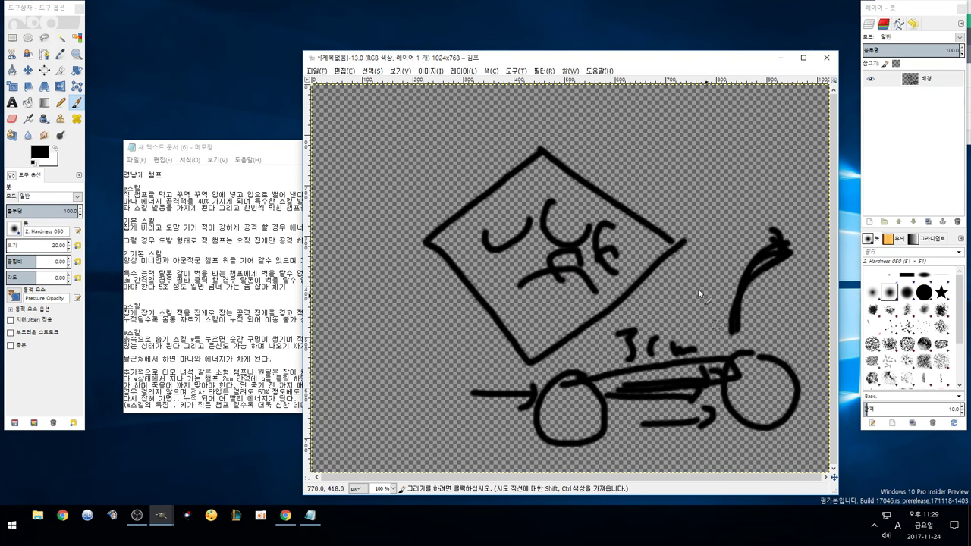
Paint another curved arrow beside the one above the second circle and mark it with an X.
left_click_drag(714, 331, 762, 242)
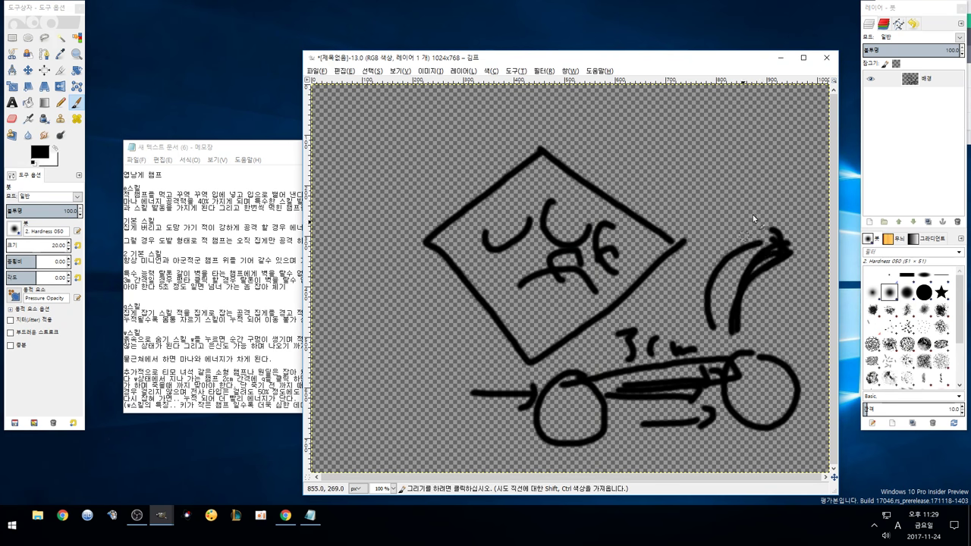
left_click_drag(727, 195, 706, 263)
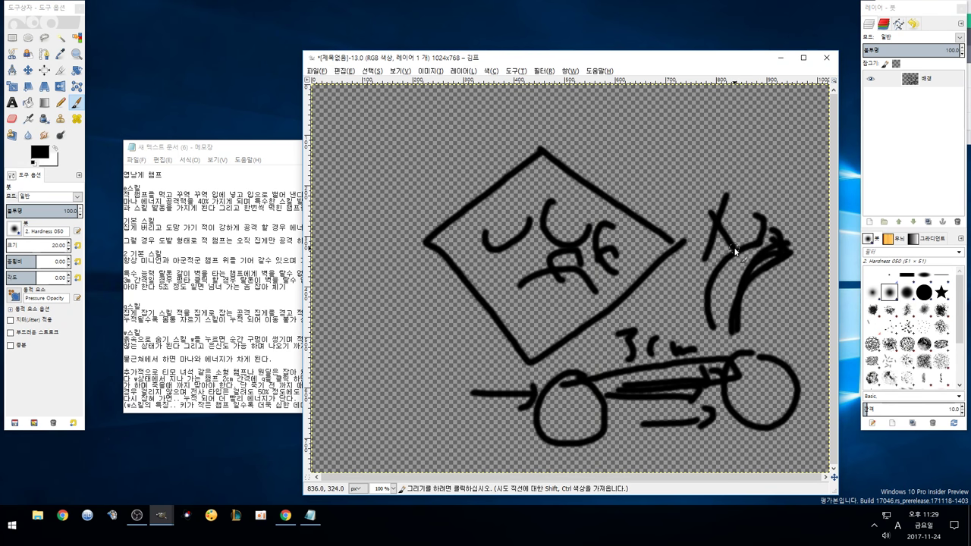
Create another blank 1024 × 768 px image, minimise the diamond drawing and position the new window beside the notes.
left_click(316, 70)
left_click(318, 84)
left_click(265, 212)
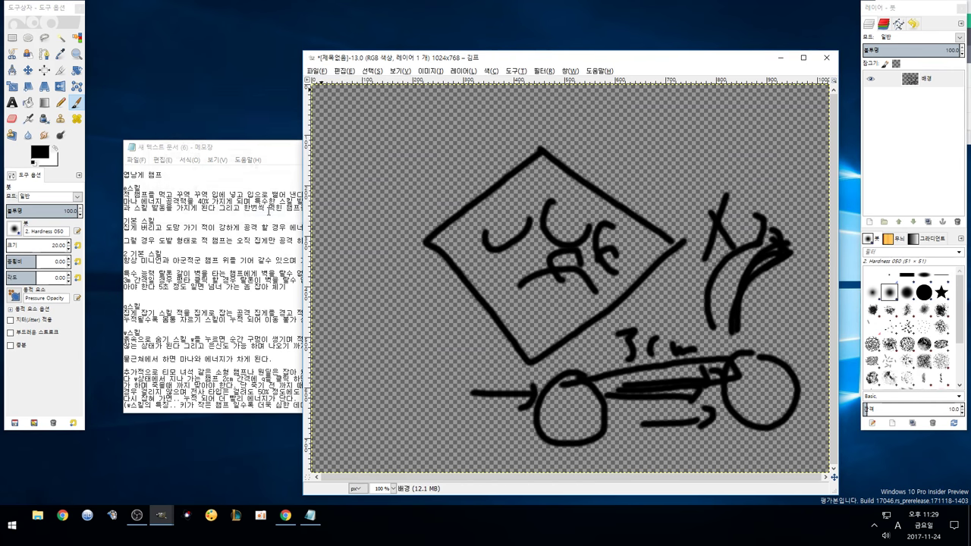
left_click(782, 61)
left_click_drag(442, 60, 689, 63)
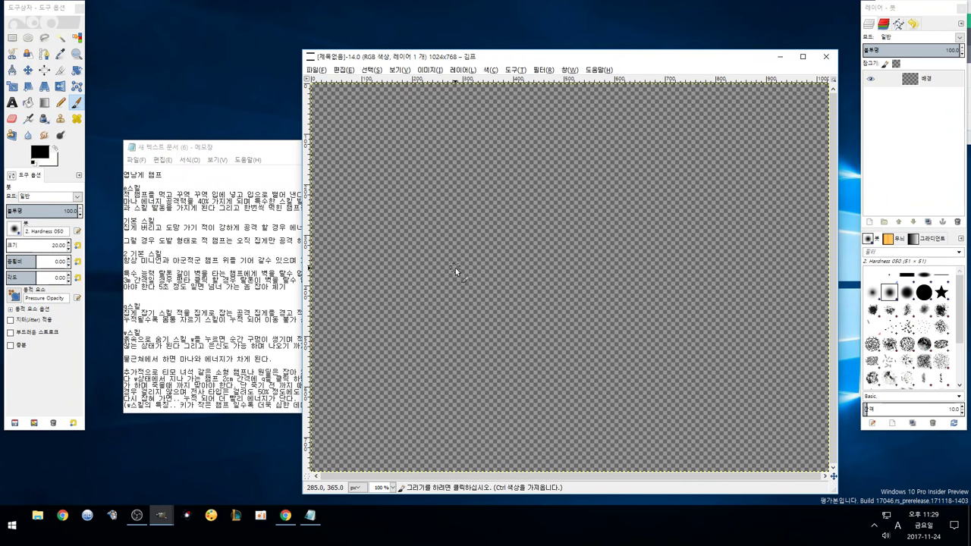
Paint two circles side by side, with two curved arrows rising above the right one and a small loop between the arrows.
mouse_move(434, 256)
left_mouse_down()
mouse_move(391, 299)
mouse_move(463, 324)
mouse_move(470, 258)
mouse_move(422, 252)
left_mouse_up()
mouse_move(606, 239)
left_mouse_down()
mouse_move(676, 268)
mouse_move(599, 238)
mouse_move(657, 140)
mouse_move(687, 141)
left_mouse_up()
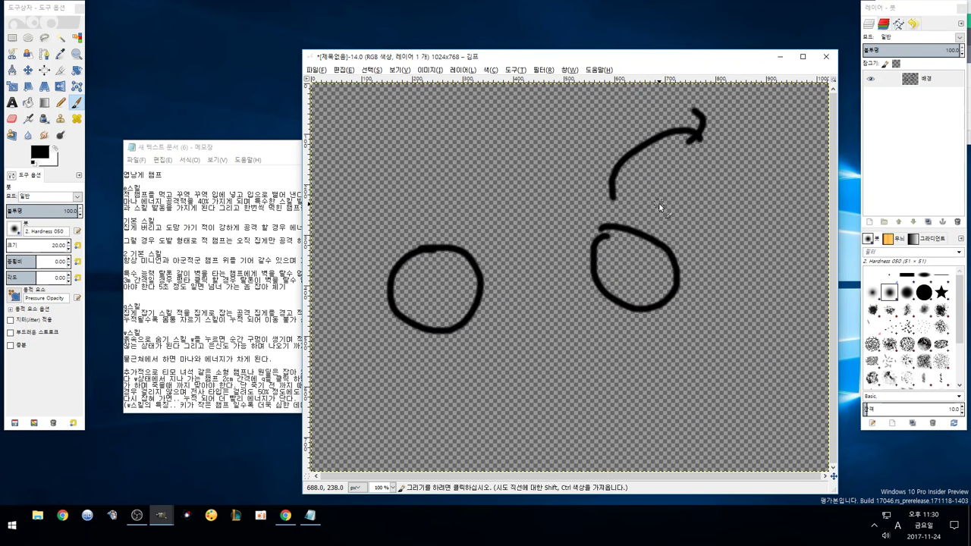
mouse_move(604, 229)
left_mouse_down()
mouse_move(596, 179)
mouse_move(620, 157)
left_mouse_up()
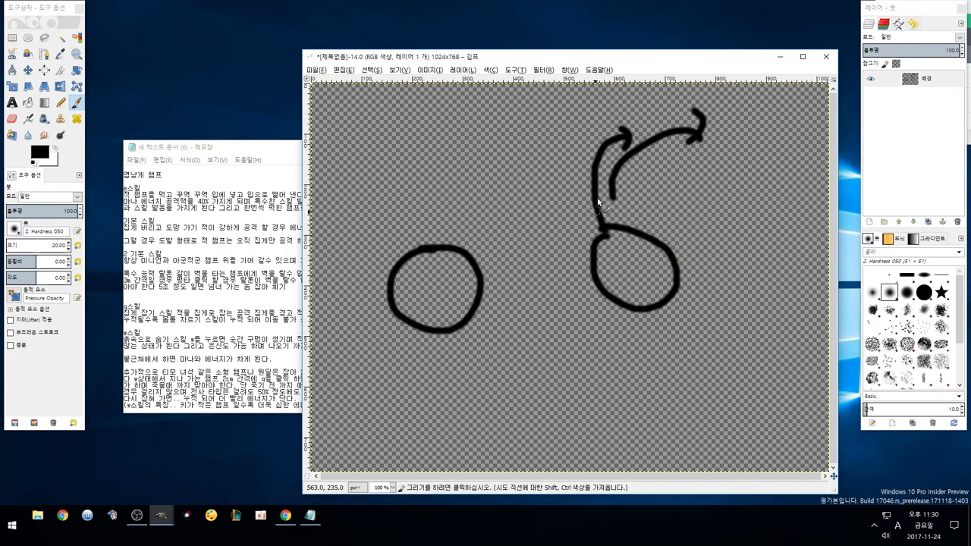
left_click_drag(601, 167, 602, 201)
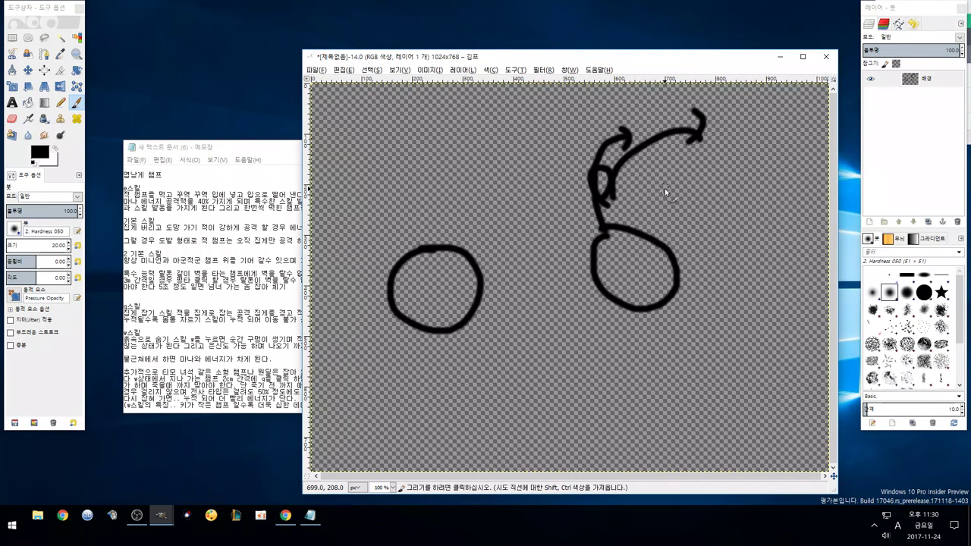
Paint a straight arrow and a slightly arched arrow from the left circle to the right circle.
left_click_drag(483, 273, 593, 267)
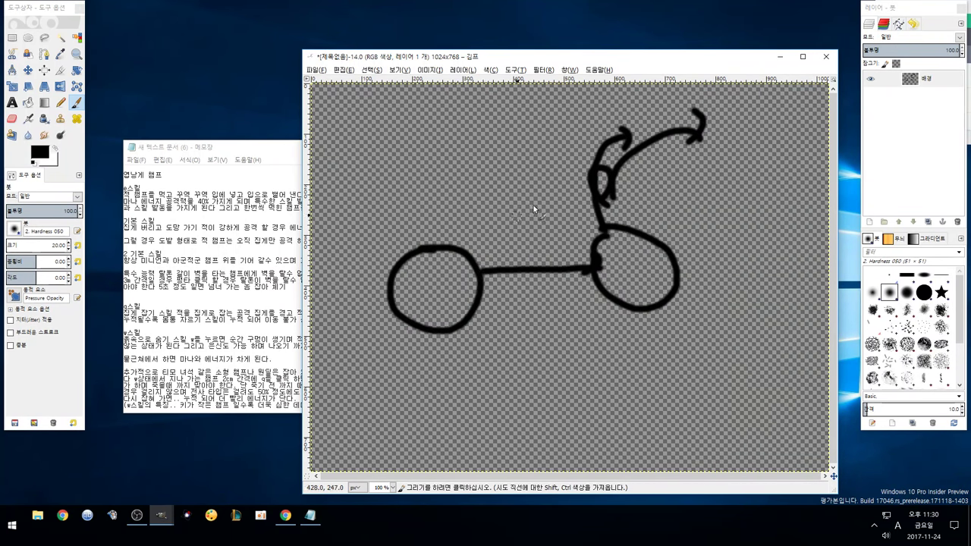
mouse_move(494, 253)
left_mouse_down()
mouse_move(612, 225)
mouse_move(570, 244)
left_mouse_up()
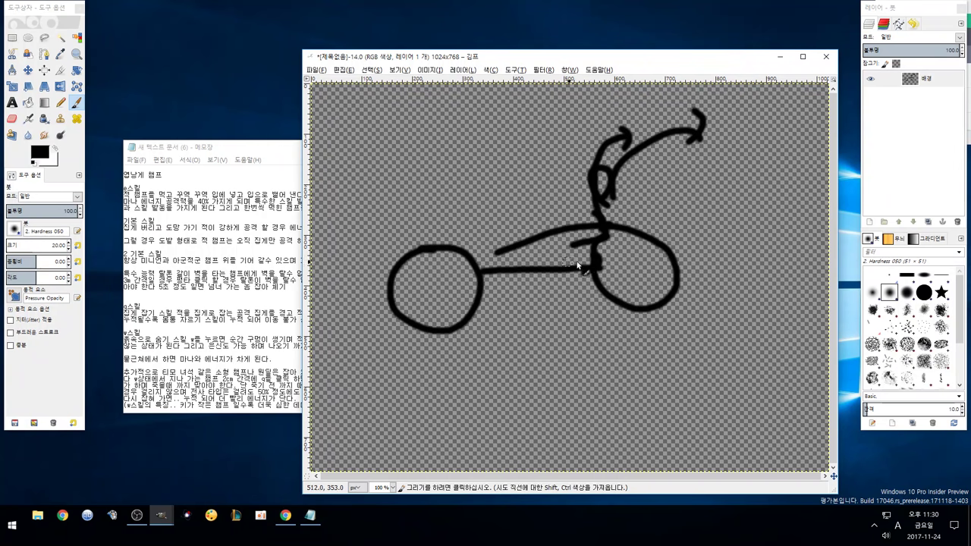
Handwrite "3cm" below the connecting arrows and "5cm" underneath it.
left_click_drag(545, 294, 530, 325)
left_click_drag(578, 304, 596, 328)
mouse_move(599, 328)
left_mouse_down()
mouse_move(606, 320)
mouse_move(620, 331)
left_mouse_up()
left_click_drag(543, 382, 535, 377)
left_click_drag(551, 357, 585, 347)
left_click_drag(591, 359, 604, 370)
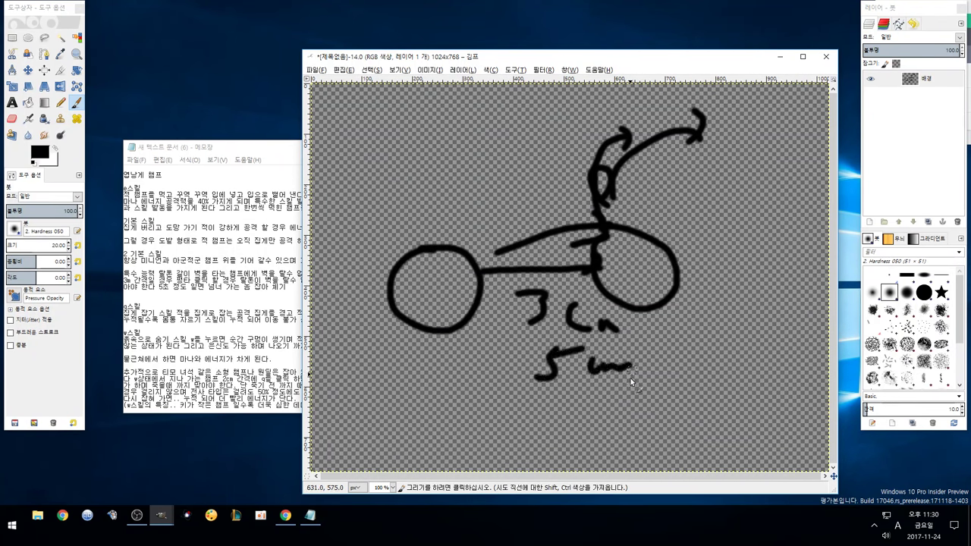
Strike through the handwritten 5cm and draw an oval around the 3cm label.
left_click_drag(524, 370, 645, 361)
left_click_drag(580, 351, 543, 363)
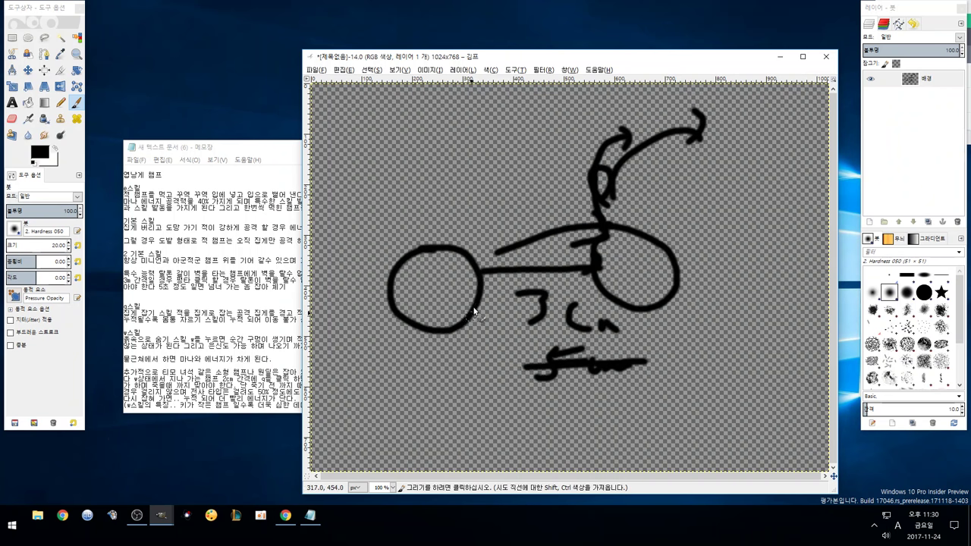
left_click_drag(598, 346, 591, 349)
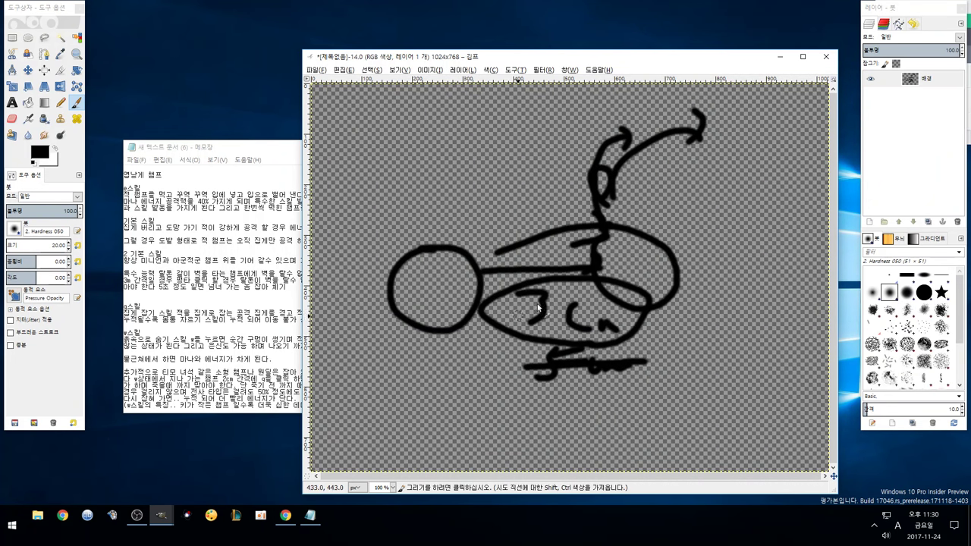
Reinforce the arrows linking the two circles, extending the arched one back to the left circle's edge.
mouse_move(493, 275)
left_mouse_down()
mouse_move(611, 264)
mouse_move(598, 276)
left_mouse_up()
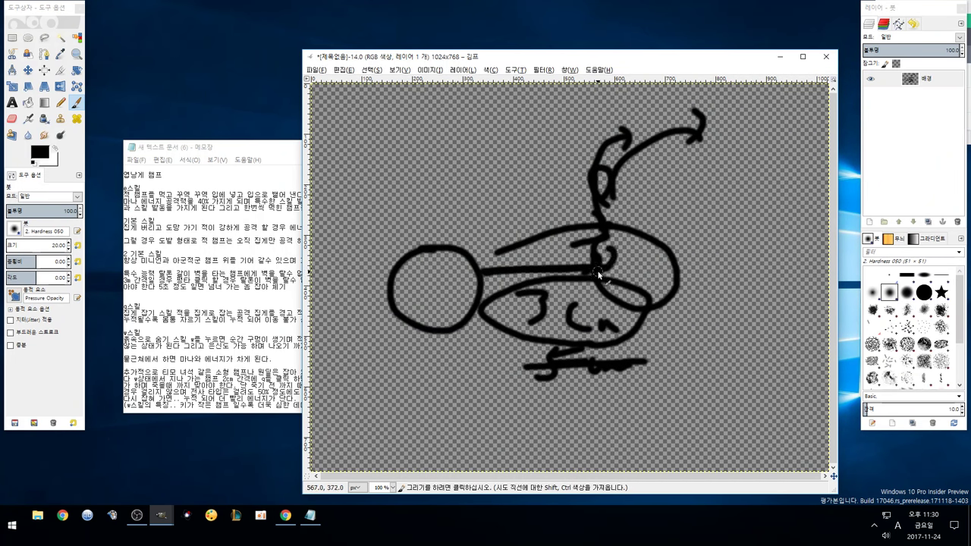
mouse_move(466, 262)
left_mouse_down()
mouse_move(557, 241)
mouse_move(604, 262)
left_mouse_up()
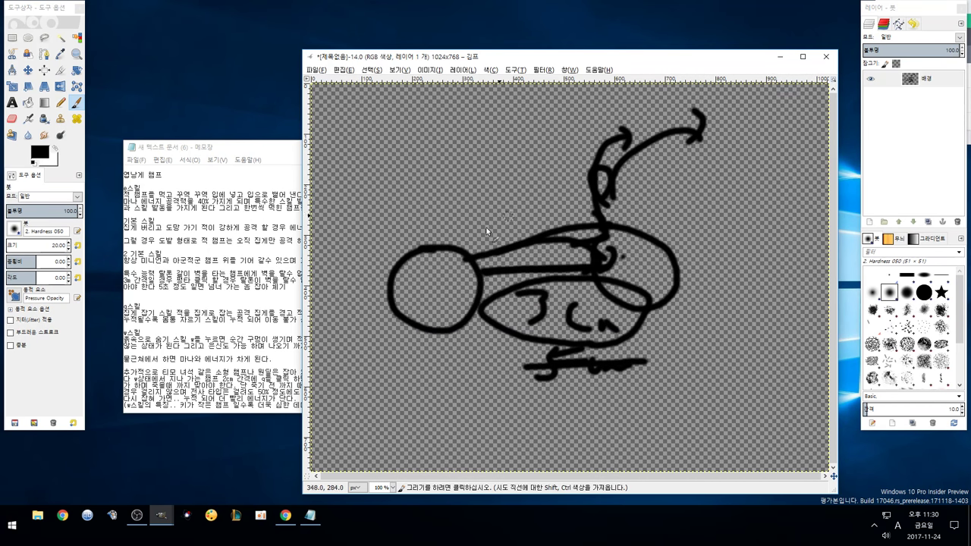
Cross out and scribble over the curved arrows above the right circle, paint a line beneath them and thicken the connecting arrows.
mouse_move(615, 157)
left_mouse_down()
mouse_move(580, 184)
mouse_move(656, 133)
mouse_move(614, 179)
mouse_move(644, 208)
left_mouse_up()
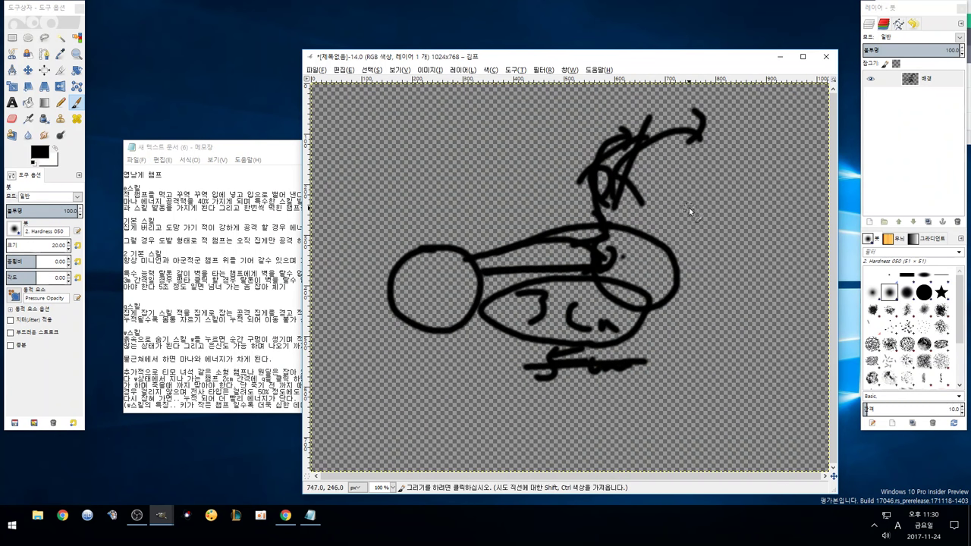
mouse_move(611, 221)
left_mouse_down()
mouse_move(614, 250)
mouse_move(590, 283)
mouse_move(608, 264)
mouse_move(470, 278)
left_mouse_up()
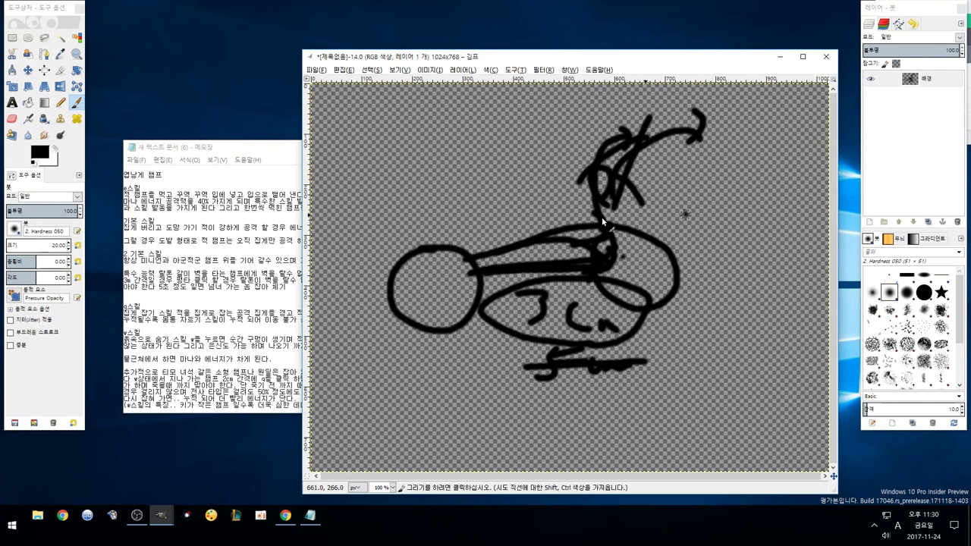
mouse_move(686, 214)
left_mouse_down()
mouse_move(644, 196)
mouse_move(584, 225)
left_mouse_up()
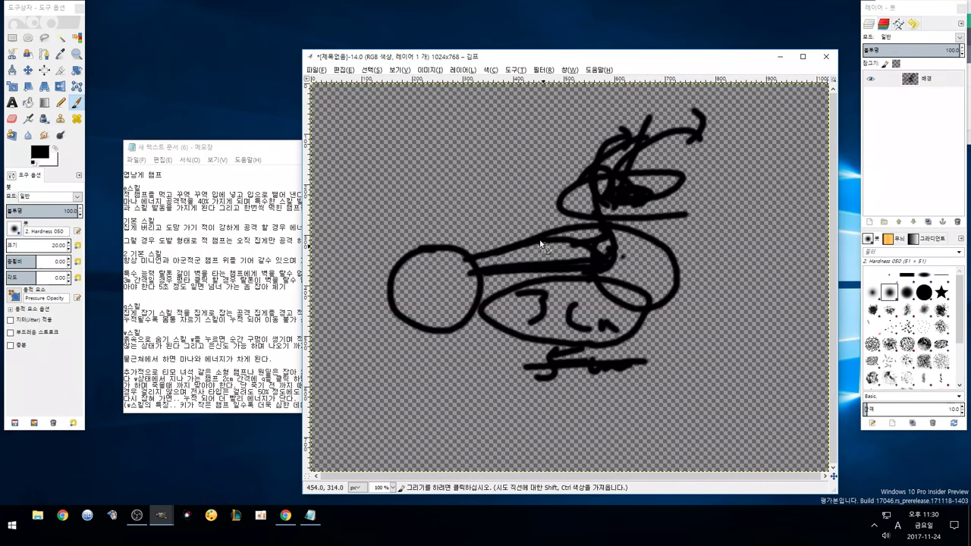
left_click_drag(593, 259, 607, 250)
Switch to the Notepad document with the skill notes.
left_click(231, 304)
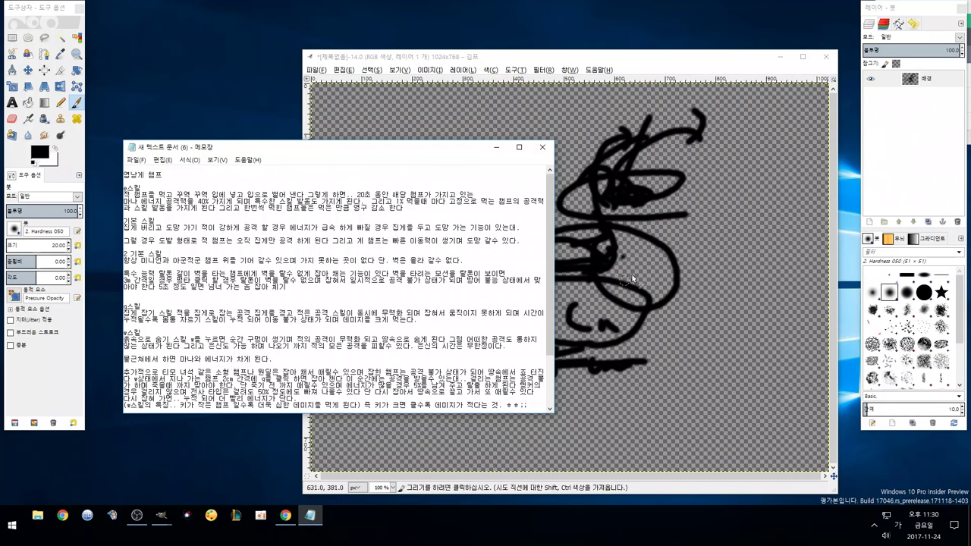
Return to the GIMP drawing, paint handwritten labels beside the right circle, and add an underlined oval label beneath the diagram.
left_click(675, 277)
mouse_move(714, 269)
left_mouse_down()
mouse_move(706, 330)
mouse_move(716, 356)
mouse_move(694, 395)
mouse_move(725, 410)
left_mouse_up()
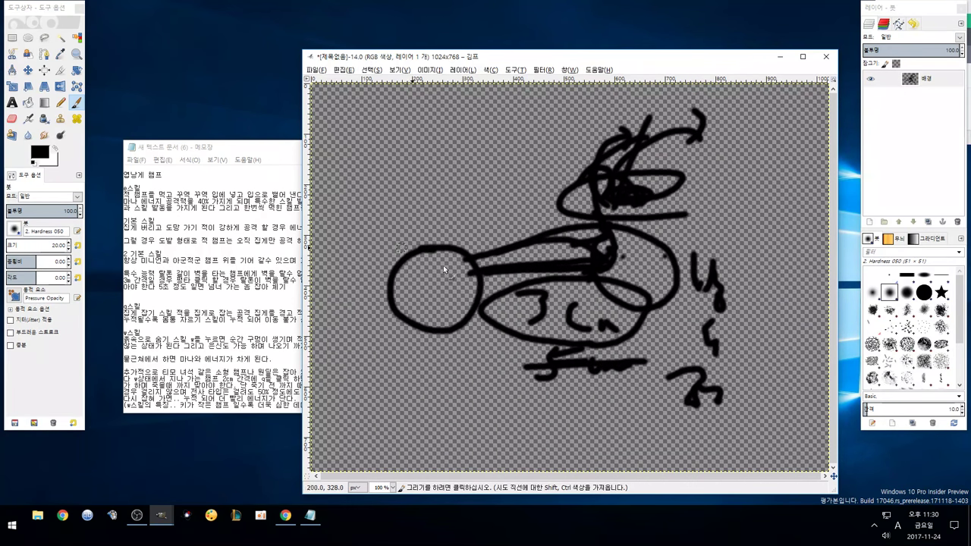
mouse_move(493, 370)
left_mouse_down()
mouse_move(494, 395)
mouse_move(503, 384)
mouse_move(535, 383)
left_mouse_up()
left_click_drag(527, 386, 560, 430)
mouse_move(448, 437)
left_mouse_down()
mouse_move(585, 417)
mouse_move(521, 368)
mouse_move(561, 436)
left_mouse_up()
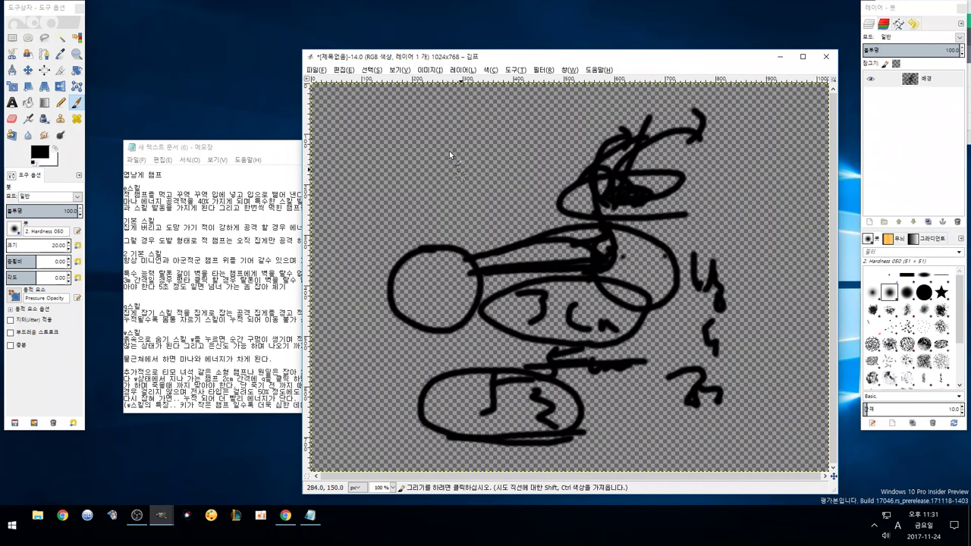
Create a new 1024 × 768 px image, minimize the previous drawing and move the new window beside the notes.
left_click(316, 70)
left_click(326, 81)
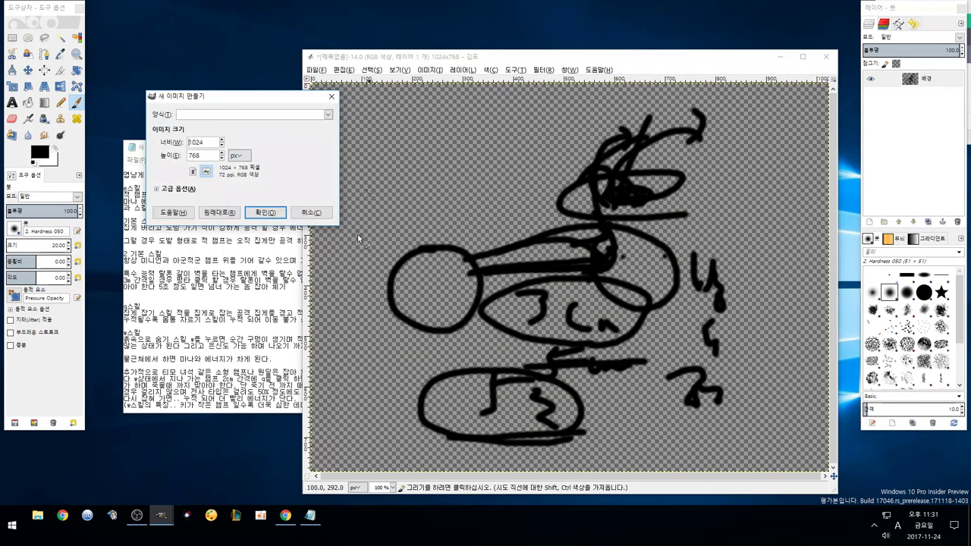
left_click(270, 213)
left_click(780, 56)
left_click_drag(455, 69, 664, 74)
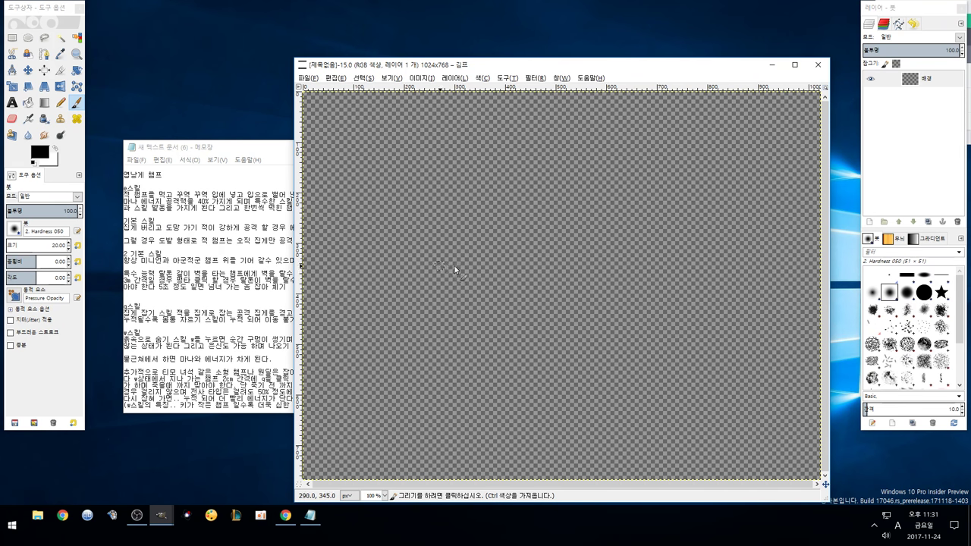
Paint a crab with a rounded body, three short legs and a long pincer arm extending toward the upper right.
mouse_move(467, 252)
left_mouse_down()
mouse_move(518, 300)
mouse_move(465, 255)
left_mouse_up()
left_click_drag(403, 328, 375, 362)
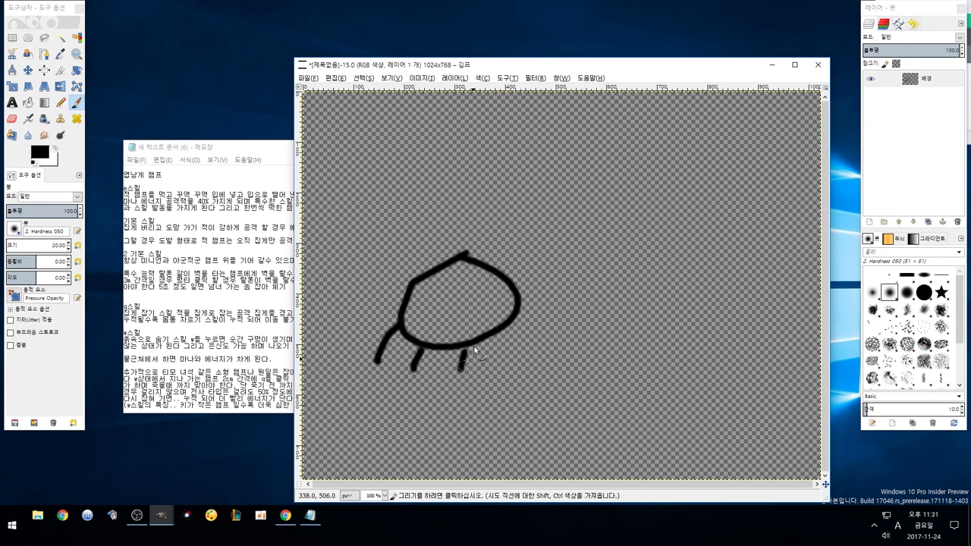
mouse_move(522, 258)
left_mouse_down()
mouse_move(502, 273)
mouse_move(540, 296)
mouse_move(640, 249)
mouse_move(573, 258)
left_mouse_up()
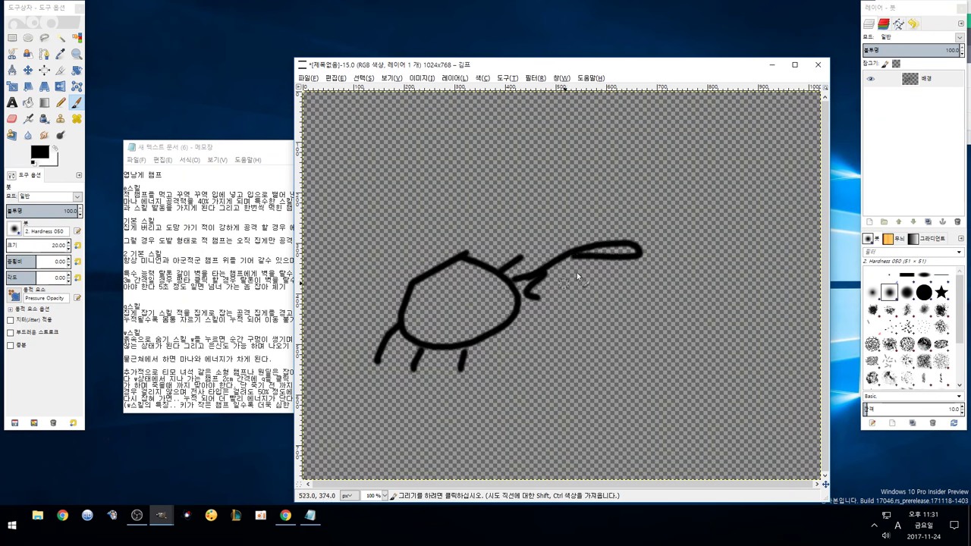
Paint a target circle at the pincer's tip, with a jagged crown-like shape above it and a rounded outline enclosing handwriting beside them.
mouse_move(644, 237)
left_mouse_down()
mouse_move(710, 281)
mouse_move(676, 226)
left_mouse_up()
mouse_move(614, 199)
left_mouse_down()
mouse_move(531, 139)
mouse_move(604, 141)
mouse_move(697, 119)
mouse_move(654, 206)
left_mouse_up()
left_click_drag(615, 199, 664, 196)
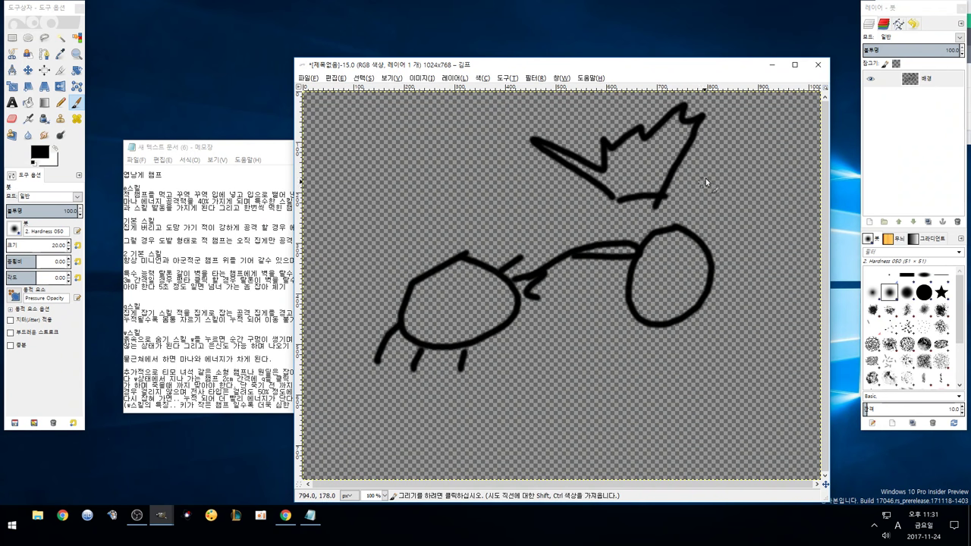
mouse_move(736, 172)
left_mouse_down()
mouse_move(708, 175)
mouse_move(727, 200)
mouse_move(750, 172)
mouse_move(740, 173)
mouse_move(743, 197)
mouse_move(760, 180)
mouse_move(763, 246)
mouse_move(803, 180)
mouse_move(765, 242)
left_mouse_up()
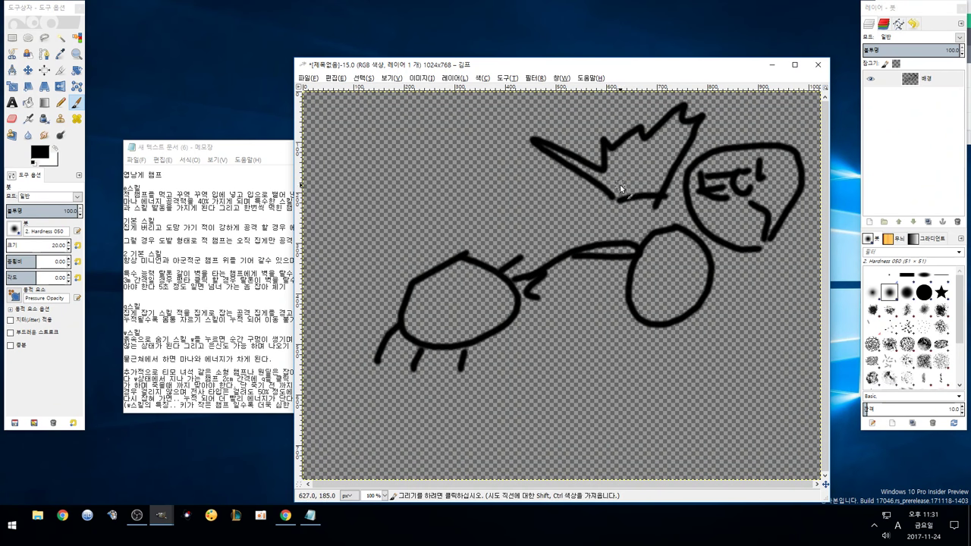
Ring the jagged shape with ovals, link the target circle to the handwritten label, and add short strokes beneath the pincer.
mouse_move(624, 198)
left_mouse_down()
mouse_move(669, 202)
mouse_move(615, 201)
mouse_move(589, 176)
left_mouse_up()
mouse_move(688, 216)
left_mouse_down()
mouse_move(550, 212)
mouse_move(659, 107)
mouse_move(698, 215)
mouse_move(654, 232)
mouse_move(700, 236)
mouse_move(666, 246)
mouse_move(629, 238)
mouse_move(659, 198)
mouse_move(590, 201)
mouse_move(705, 180)
left_mouse_up()
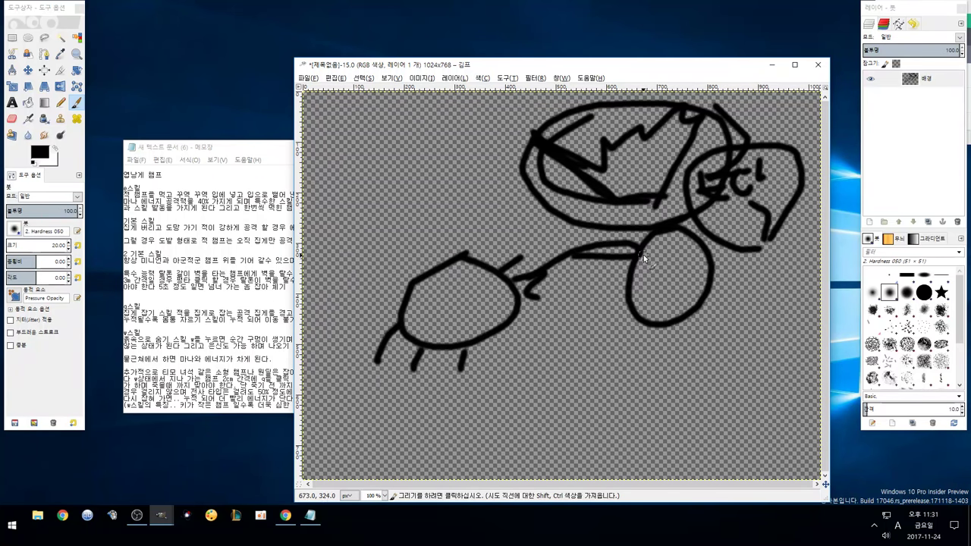
mouse_move(667, 256)
left_mouse_down()
mouse_move(684, 219)
mouse_move(724, 187)
mouse_move(685, 227)
mouse_move(670, 279)
left_mouse_up()
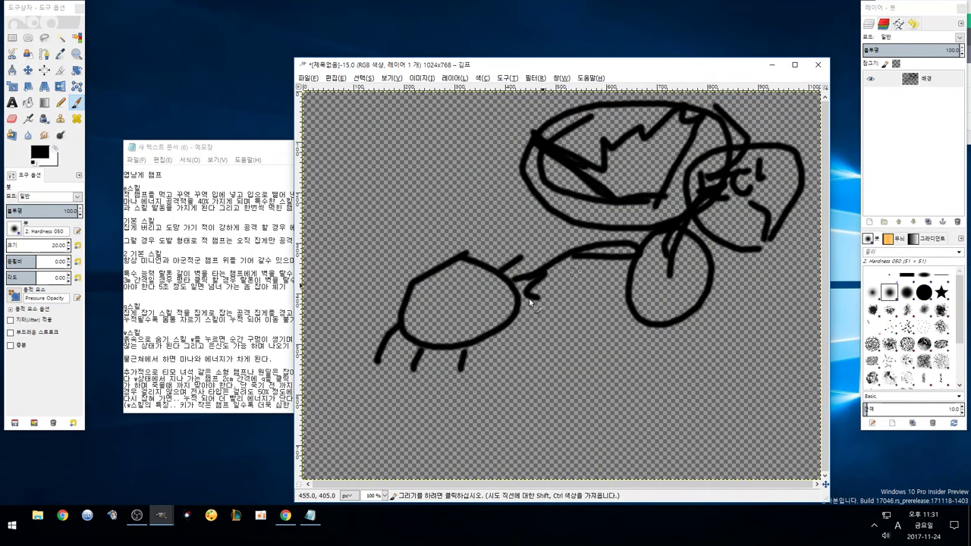
left_click_drag(547, 280, 601, 267)
left_click_drag(564, 290, 599, 277)
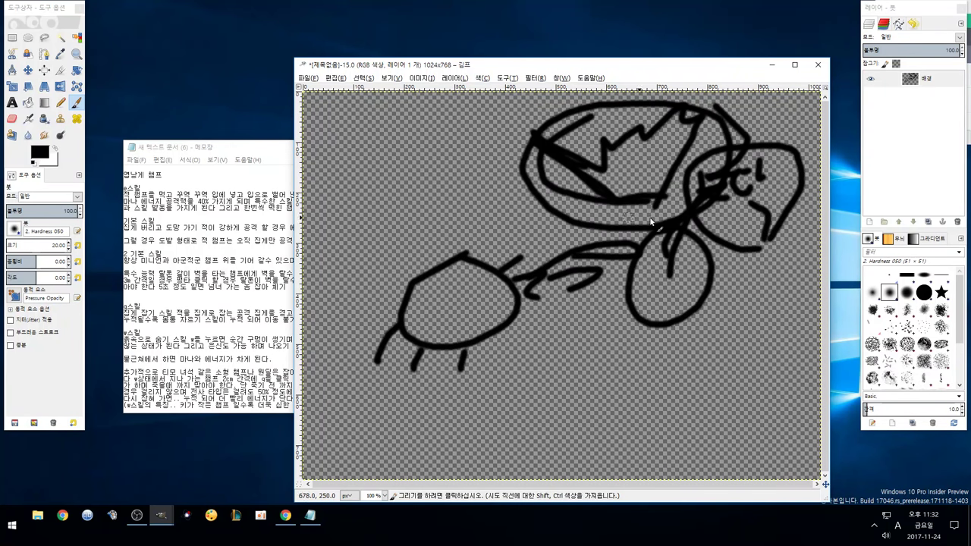
Scribble over the jagged shape, add a wider ring around it, and reinforce the strokes between the label and target circle.
left_click_drag(565, 165, 599, 191)
mouse_move(650, 142)
left_mouse_down()
mouse_move(702, 146)
mouse_move(668, 187)
mouse_move(641, 213)
left_mouse_up()
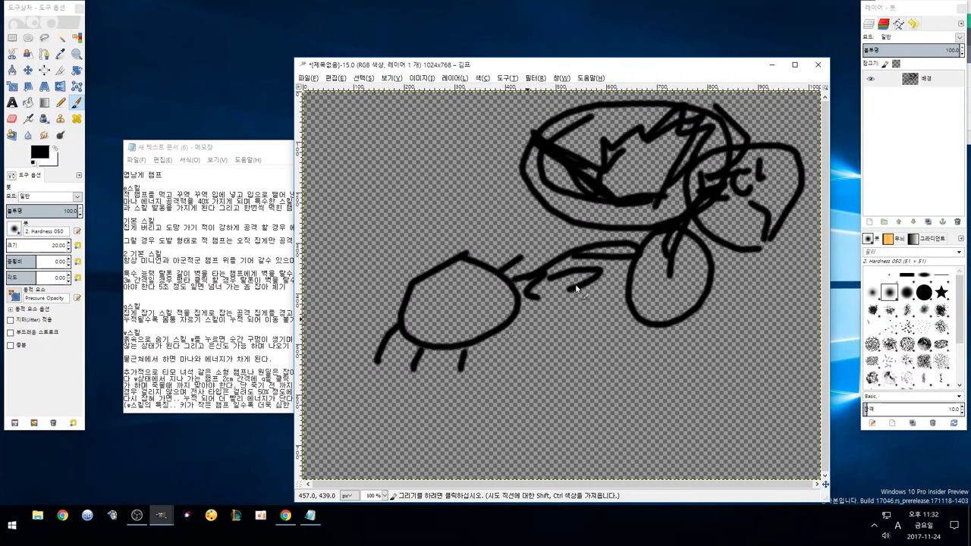
mouse_move(640, 180)
left_mouse_down()
mouse_move(663, 229)
mouse_move(509, 164)
mouse_move(737, 141)
mouse_move(709, 201)
mouse_move(628, 228)
left_mouse_up()
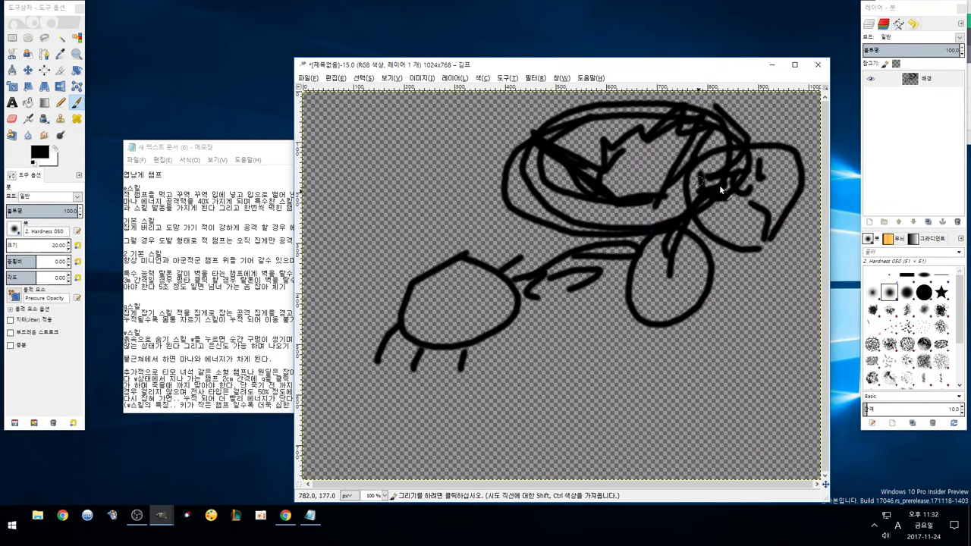
mouse_move(720, 185)
left_mouse_down()
mouse_move(714, 248)
mouse_move(693, 263)
mouse_move(757, 193)
mouse_move(692, 263)
mouse_move(661, 256)
left_mouse_up()
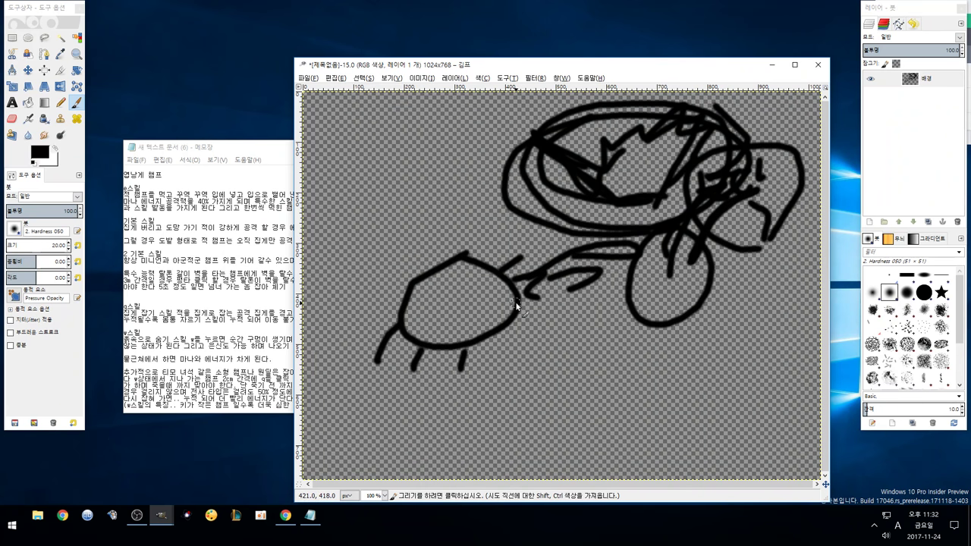
mouse_move(664, 223)
left_mouse_down()
mouse_move(675, 176)
mouse_move(554, 240)
left_mouse_up()
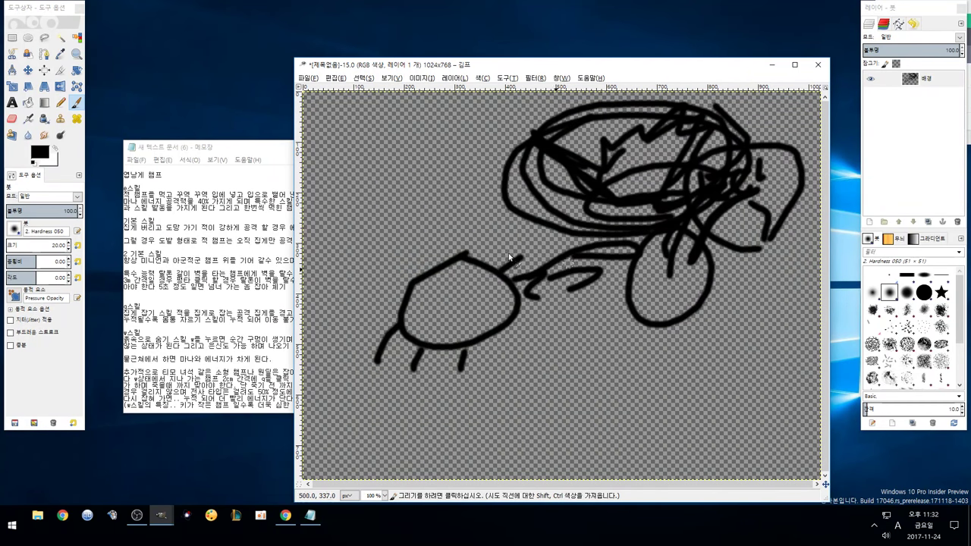
Paint a curved arrow above the crab and go over the outline of its body again.
mouse_move(402, 230)
left_mouse_down()
mouse_move(389, 198)
mouse_move(479, 184)
left_mouse_up()
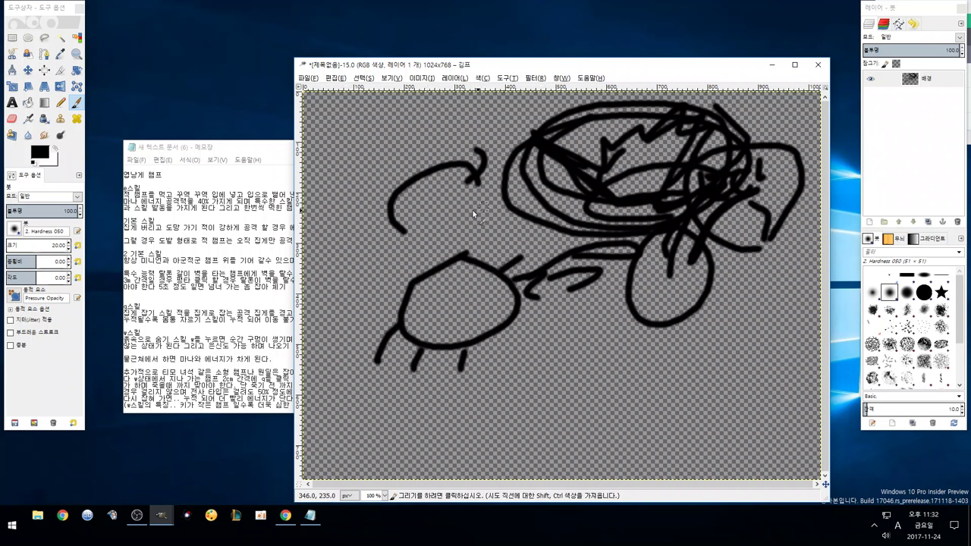
mouse_move(452, 276)
left_mouse_down()
mouse_move(507, 315)
mouse_move(490, 304)
mouse_move(493, 311)
mouse_move(521, 293)
mouse_move(516, 311)
left_mouse_up()
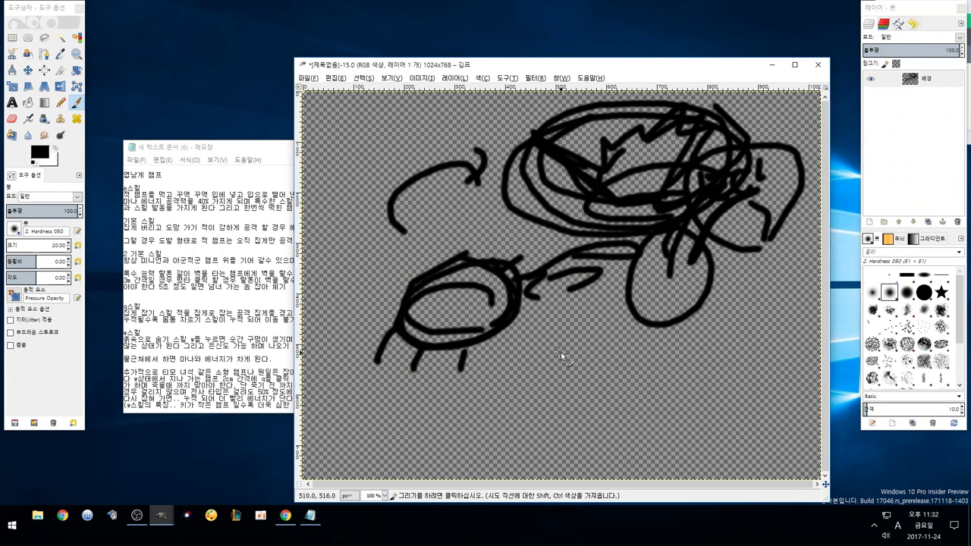
Paint a handwritten Korean label beneath the target circle.
left_click_drag(558, 333, 571, 389)
mouse_move(580, 335)
left_mouse_down()
mouse_move(591, 376)
mouse_move(594, 363)
left_mouse_up()
mouse_move(589, 356)
left_mouse_down()
mouse_move(615, 350)
mouse_move(624, 402)
left_mouse_up()
left_click(636, 365)
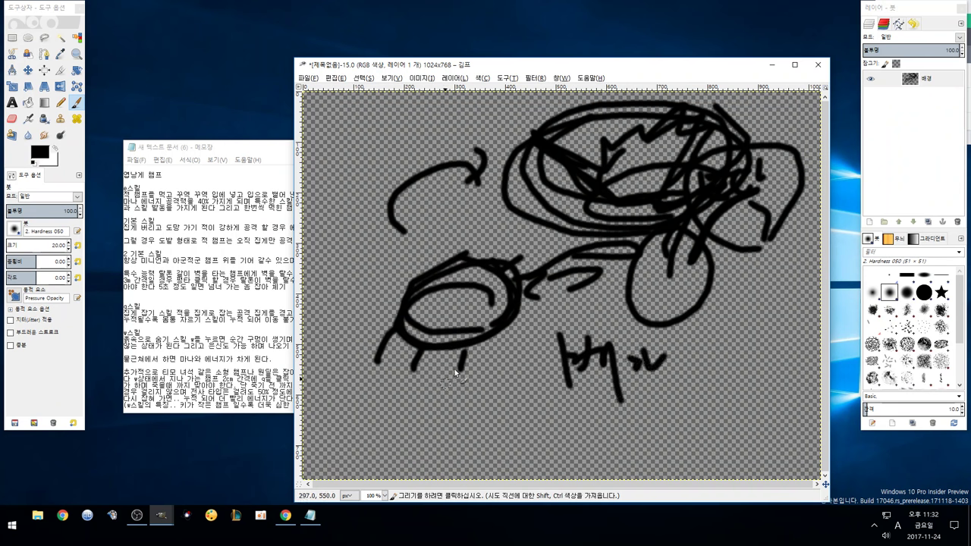
Paint two long arrows from beneath the crab toward the lower right, meeting an arrow that ends in a small scribbled loop.
mouse_move(471, 347)
left_mouse_down()
mouse_move(408, 435)
mouse_move(596, 417)
left_mouse_up()
mouse_move(395, 422)
left_mouse_down()
mouse_move(588, 404)
mouse_move(552, 427)
left_mouse_up()
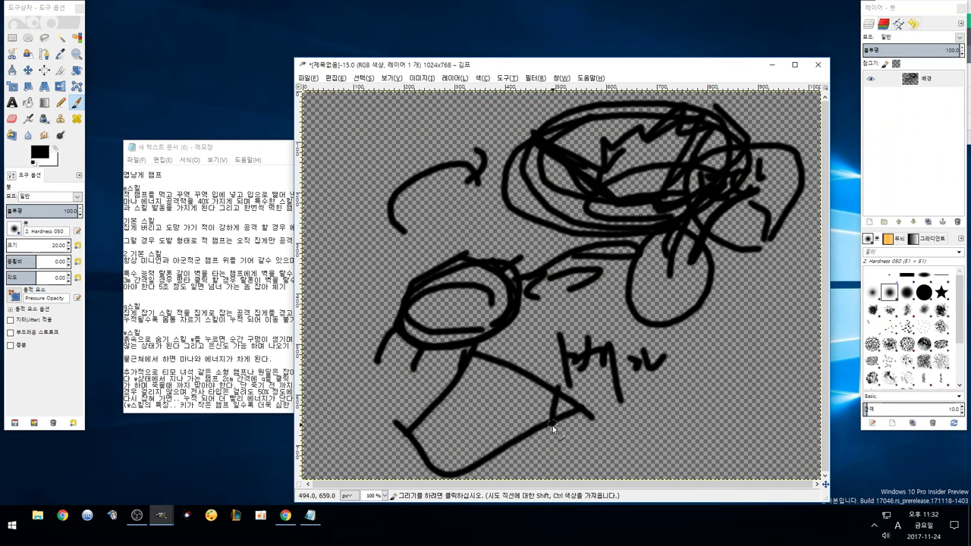
left_click_drag(635, 428, 560, 422)
left_click_drag(563, 409, 589, 452)
mouse_move(666, 428)
left_mouse_down()
mouse_move(648, 395)
mouse_move(660, 407)
left_mouse_up()
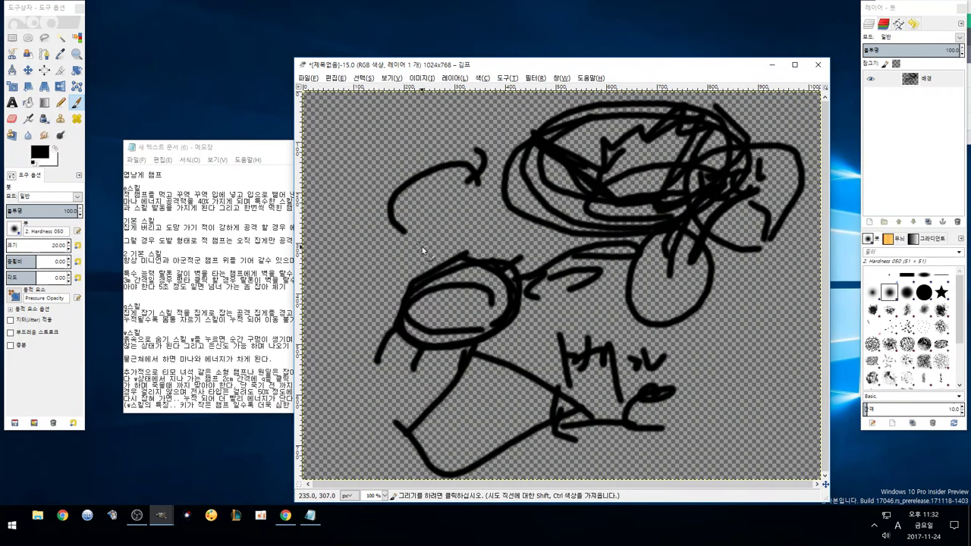
Start another blank 1024 × 768 px image, minimize the crab drawing and reposition the new window.
left_click(307, 77)
left_click(326, 90)
left_click(264, 213)
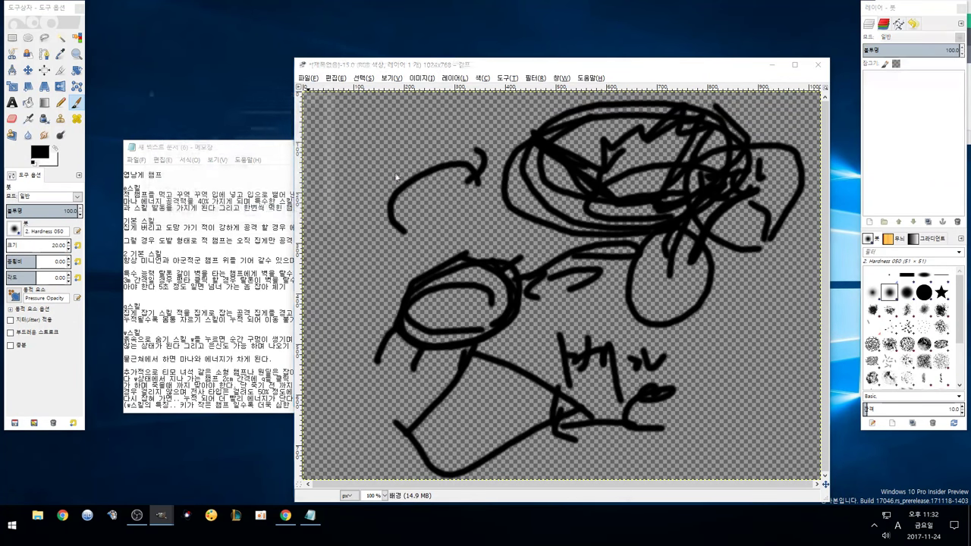
left_click(772, 64)
left_click_drag(442, 73, 631, 58)
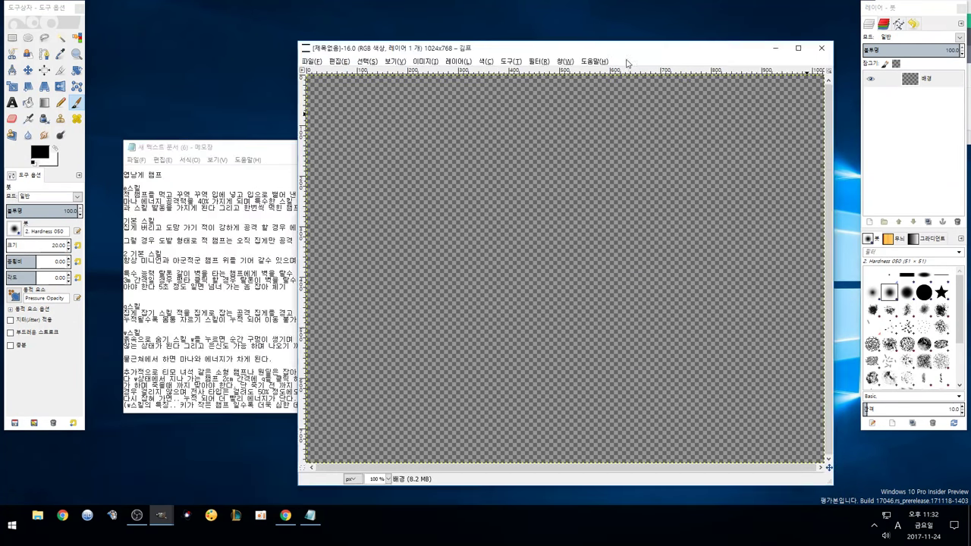
Paint a large Q in the canvas's upper-left corner and bring up the remaining skill notes in Notepad.
left_click_drag(330, 120, 347, 97)
mouse_move(333, 141)
left_mouse_down()
mouse_move(351, 99)
mouse_move(377, 158)
left_mouse_up()
left_click(242, 272)
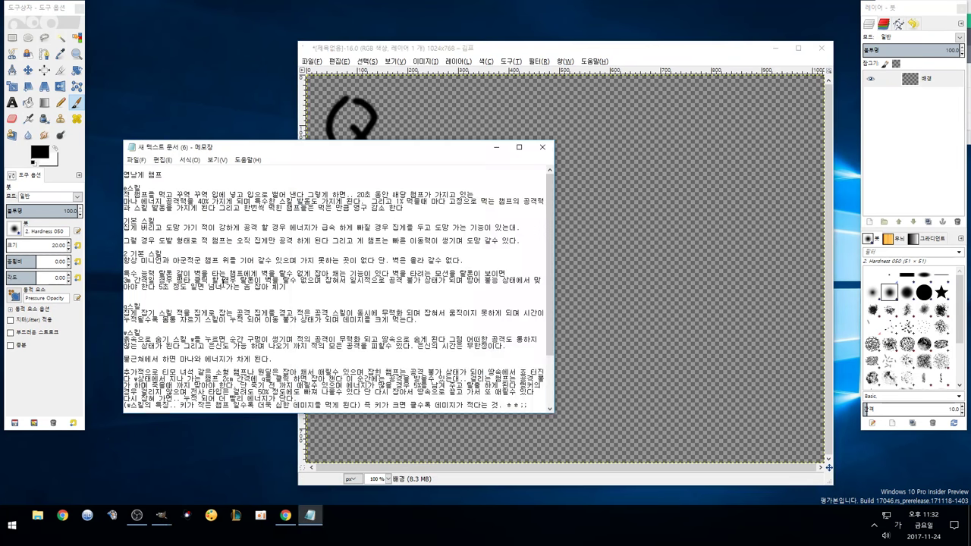
scroll(242, 273, "down", 3)
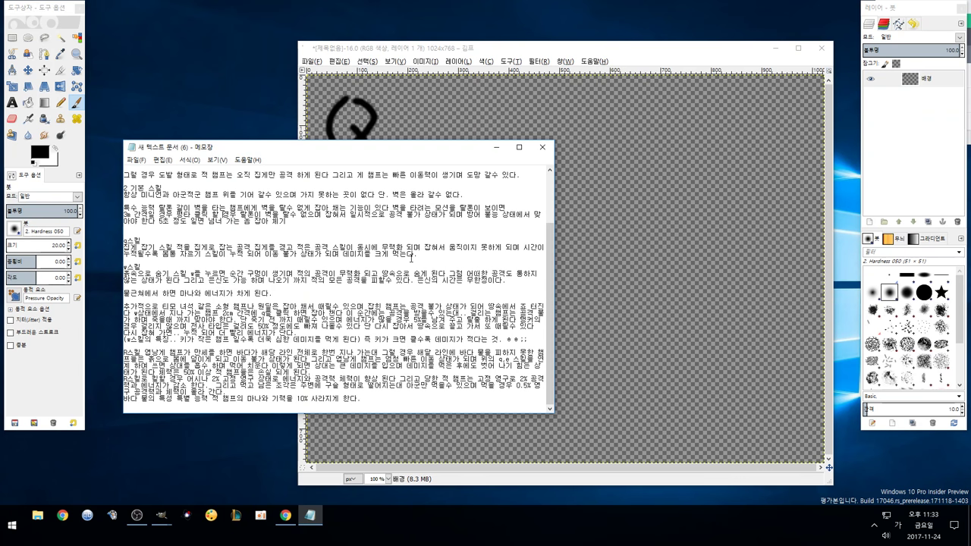
Return to the GIMP canvas and paint two pointed pincer halves reaching into a large circle, with a rightward arrow above them.
left_click(603, 243)
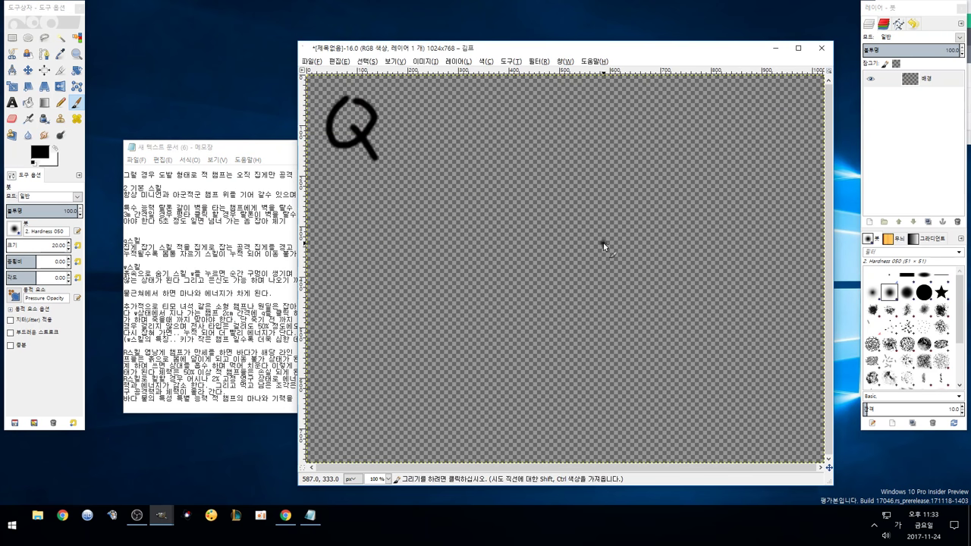
mouse_move(456, 221)
left_mouse_down()
mouse_move(581, 255)
mouse_move(436, 271)
mouse_move(421, 249)
mouse_move(459, 225)
mouse_move(397, 268)
mouse_move(570, 298)
mouse_move(588, 286)
mouse_move(394, 267)
left_mouse_up()
mouse_move(604, 191)
left_mouse_down()
mouse_move(611, 187)
mouse_move(597, 180)
left_mouse_up()
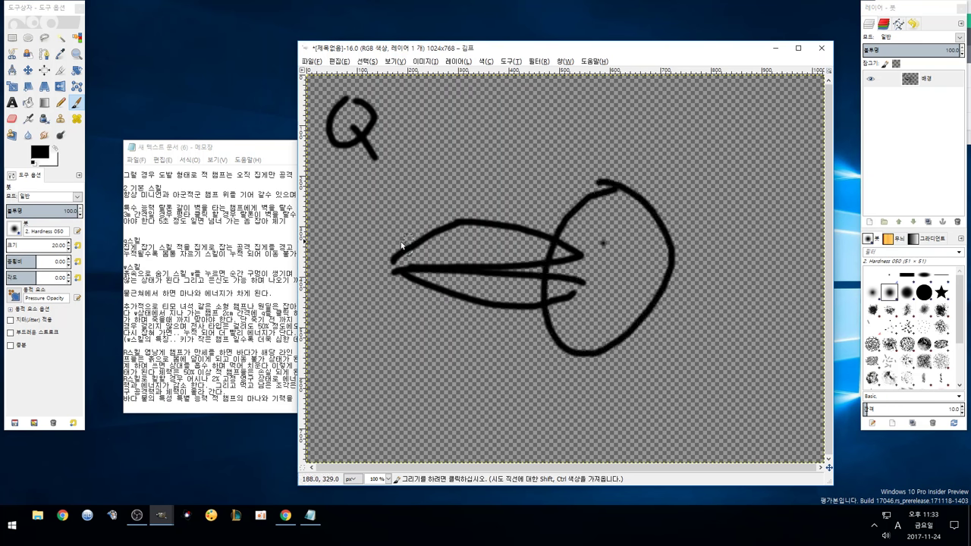
left_click_drag(388, 228, 551, 220)
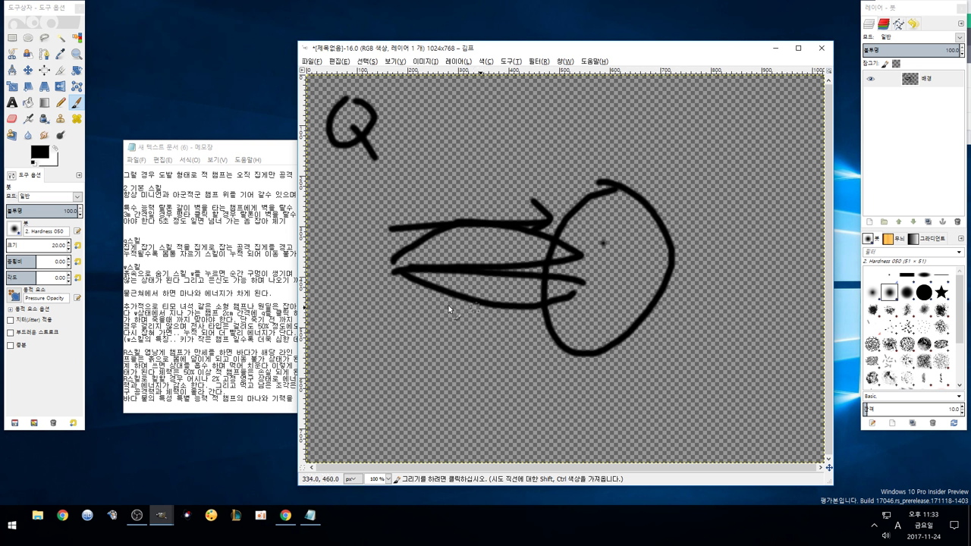
Paint a long rightward arrow beneath the pincers and two slanted arrows closing in on them from above and below.
left_click_drag(350, 348, 591, 354)
left_click_drag(533, 317, 541, 380)
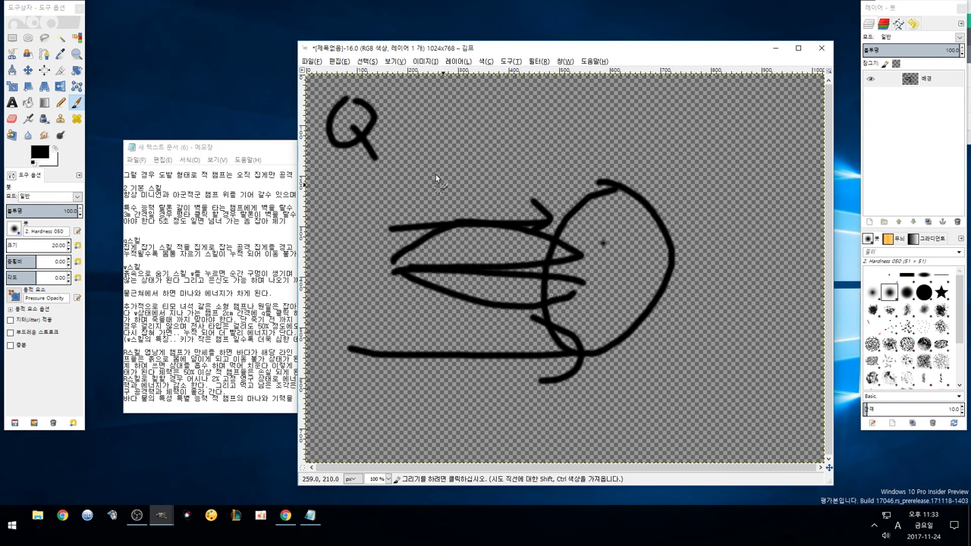
mouse_move(437, 154)
left_mouse_down()
mouse_move(468, 154)
mouse_move(534, 252)
left_mouse_up()
mouse_move(419, 346)
left_mouse_down()
mouse_move(453, 325)
mouse_move(515, 324)
left_mouse_up()
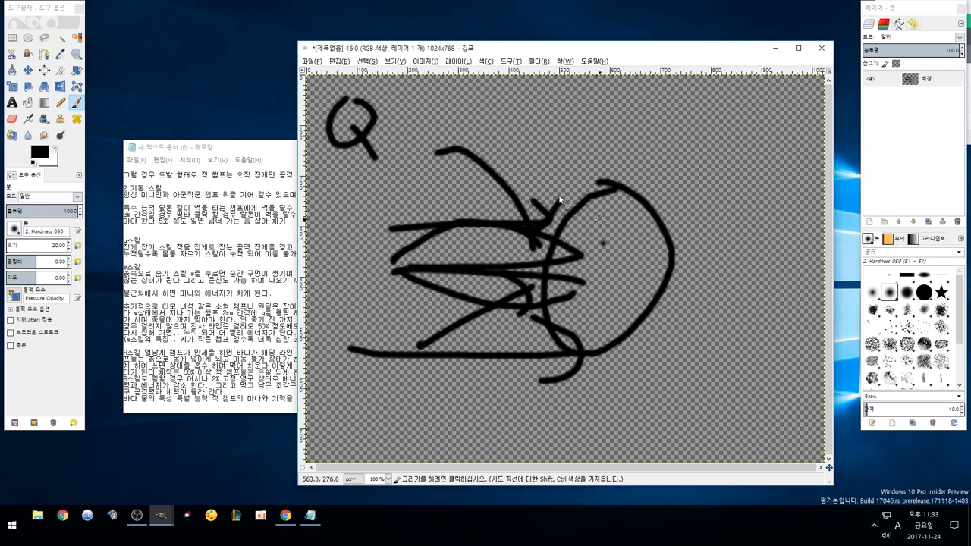
Paint leftward arrows above and below the large circle and a handwritten Korean label at its upper right.
mouse_move(531, 139)
left_mouse_down()
mouse_move(556, 172)
mouse_move(607, 131)
left_mouse_up()
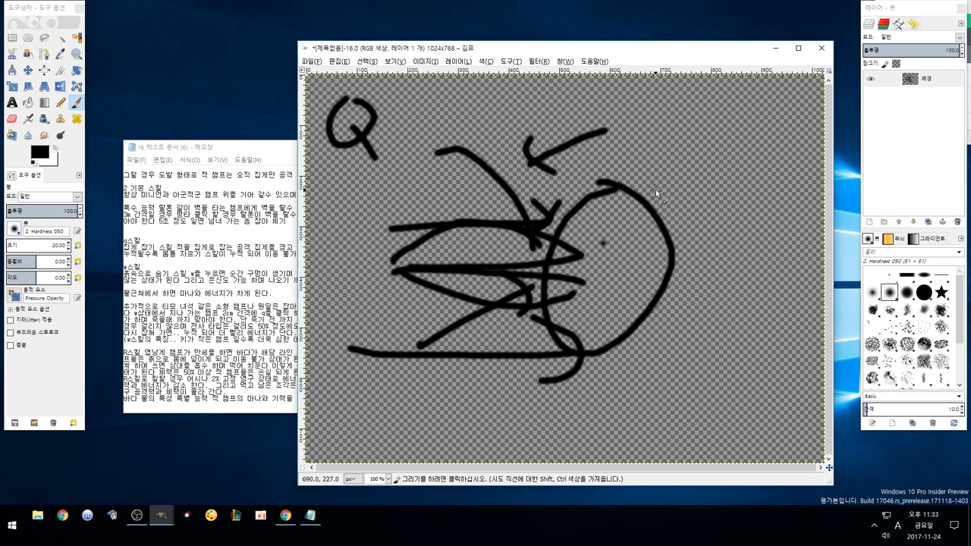
mouse_move(674, 173)
left_mouse_down()
mouse_move(708, 202)
mouse_move(690, 240)
mouse_move(713, 223)
mouse_move(751, 242)
left_mouse_up()
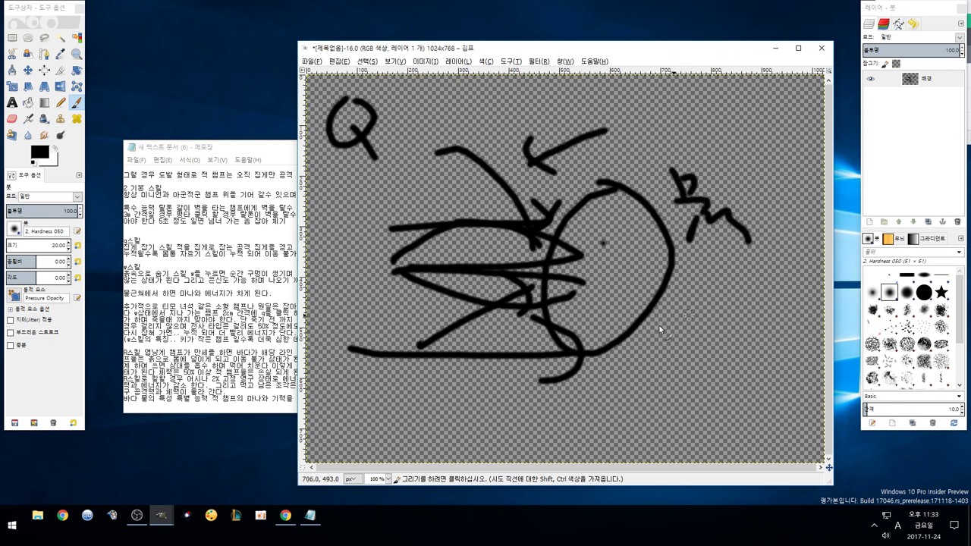
left_click_drag(661, 366, 571, 393)
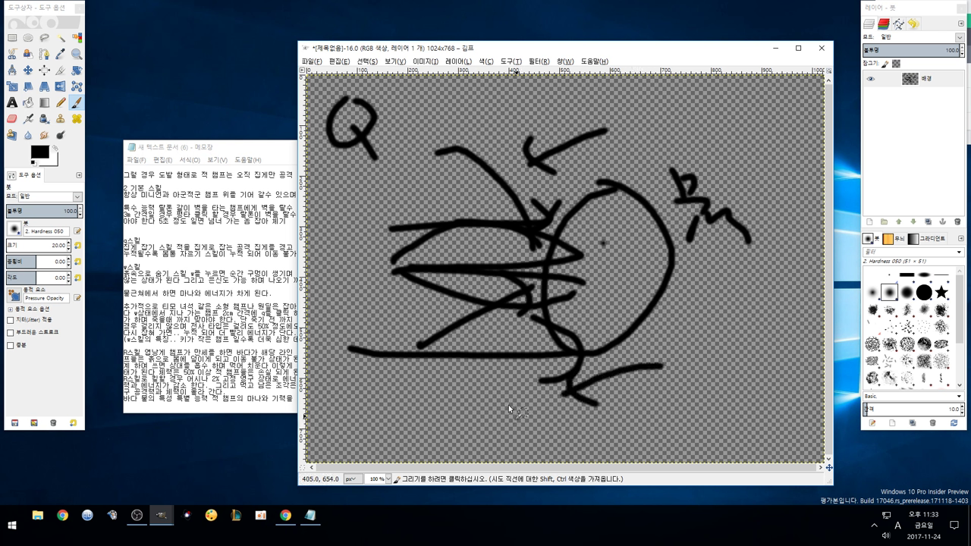
Paint two curved strokes and a horizontal arrow across the lower leftward arrow beneath the circle.
left_click_drag(483, 372, 643, 417)
left_click_drag(485, 407, 616, 410)
left_click_drag(516, 398, 644, 393)
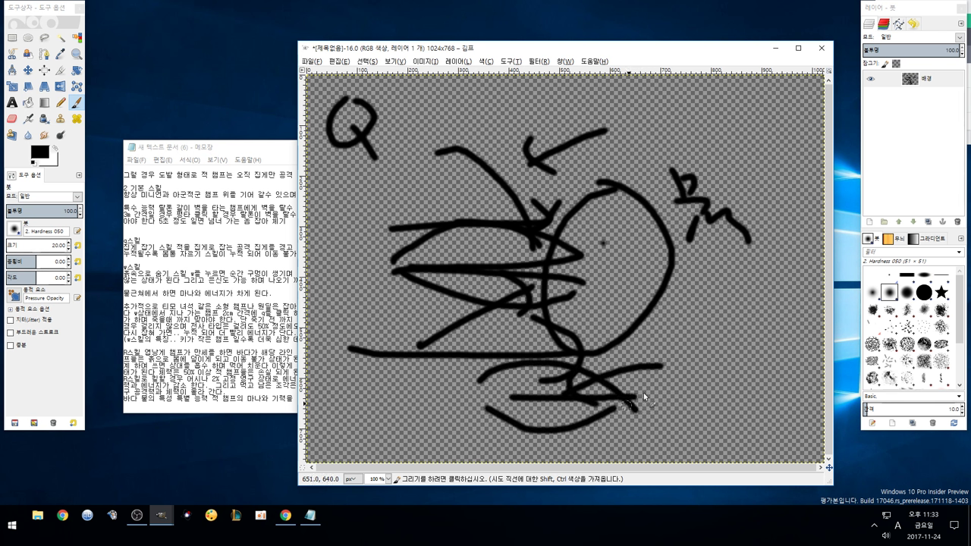
Paint a large X at the circle's lower right and a long leftward arrow pointing into the circle.
left_click_drag(715, 319, 677, 375)
left_click_drag(680, 336, 730, 400)
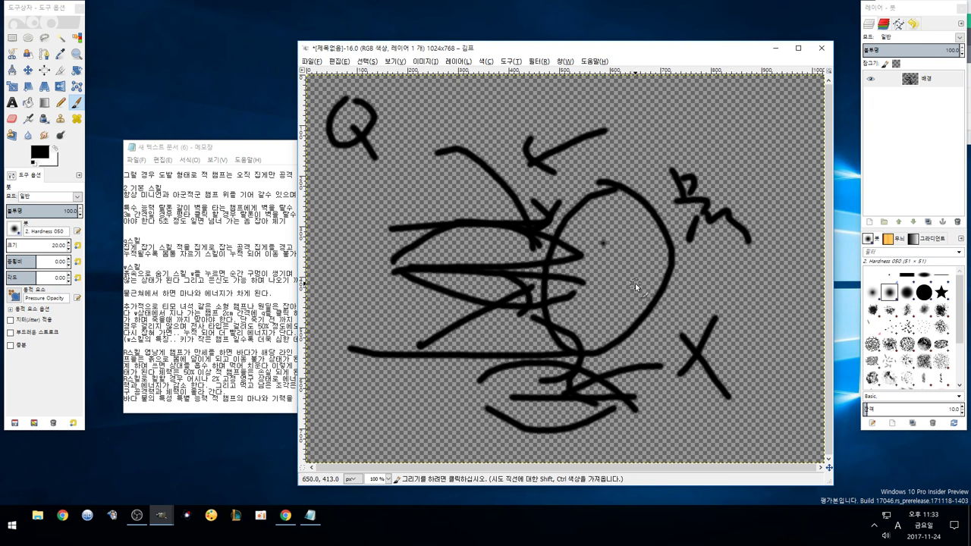
left_click_drag(738, 275, 603, 252)
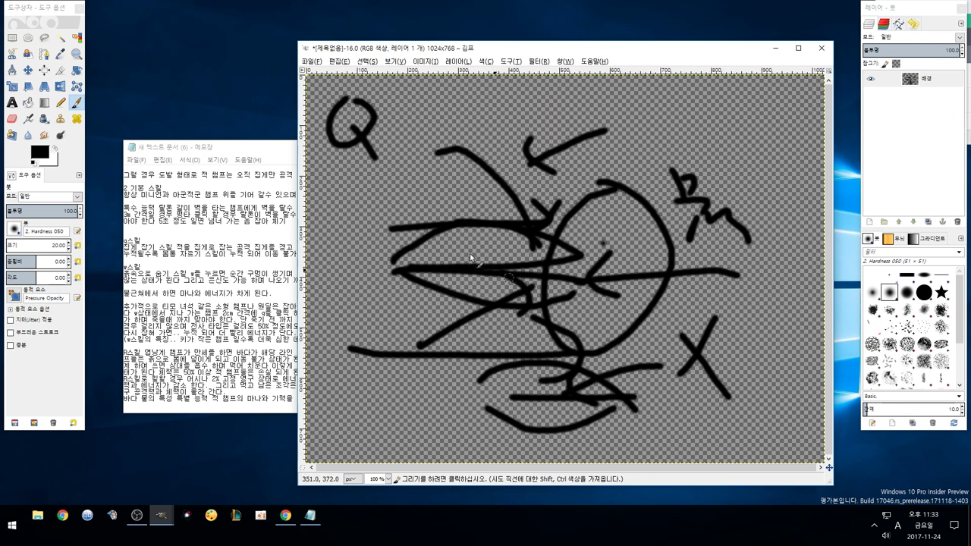
Shade the upper pincer with horizontal strokes and paint a curved leftward arrow with a small X across the circle's right edge.
left_click_drag(466, 248, 600, 253)
left_click_drag(492, 260, 594, 256)
mouse_move(715, 253)
left_mouse_down()
mouse_move(679, 272)
mouse_move(700, 318)
left_mouse_up()
mouse_move(708, 261)
left_mouse_down()
mouse_move(607, 227)
mouse_move(586, 235)
left_mouse_up()
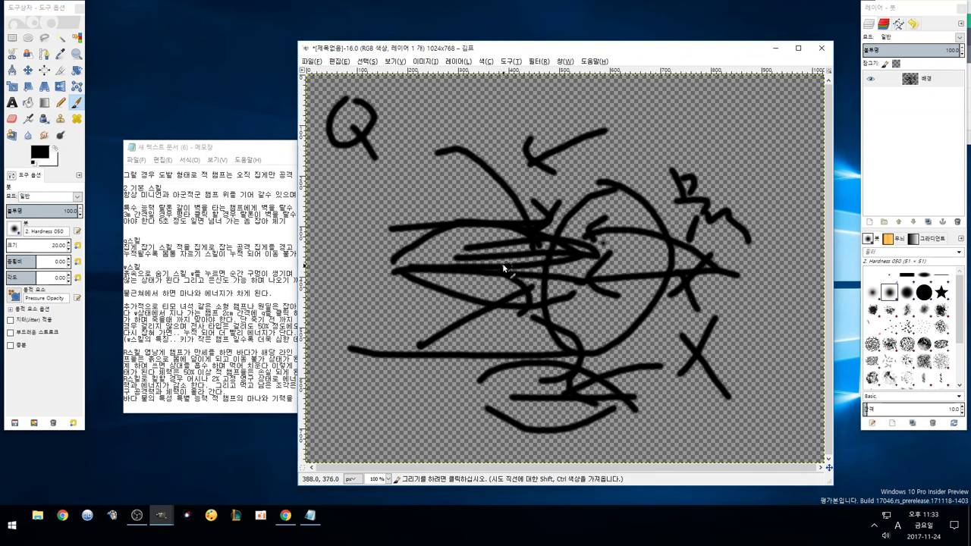
mouse_move(503, 263)
left_mouse_down()
mouse_move(553, 253)
mouse_move(459, 260)
mouse_move(440, 277)
mouse_move(553, 263)
mouse_move(513, 302)
mouse_move(472, 311)
left_mouse_up()
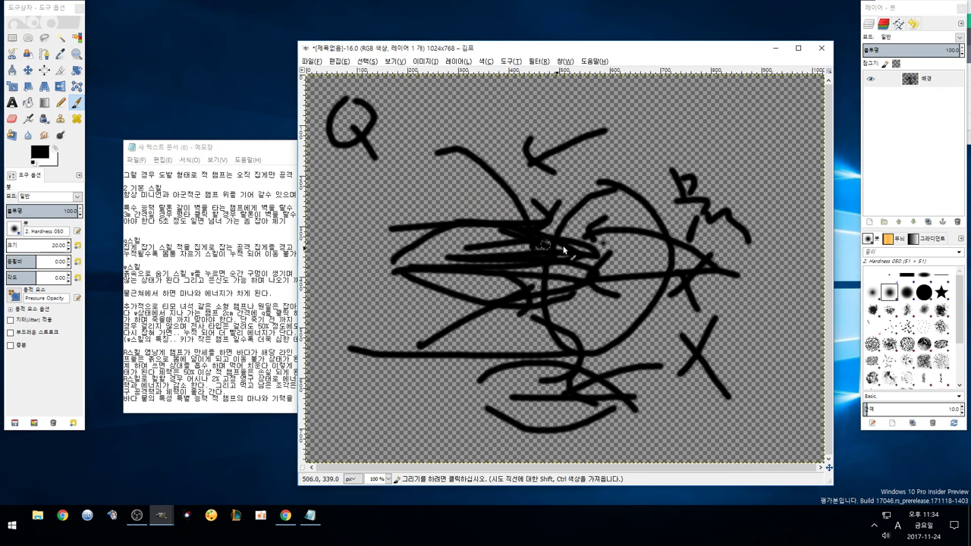
Replace the Q skill drawing with a new blank 1024x768 image and reposition its window.
left_click(312, 64)
left_click(333, 73)
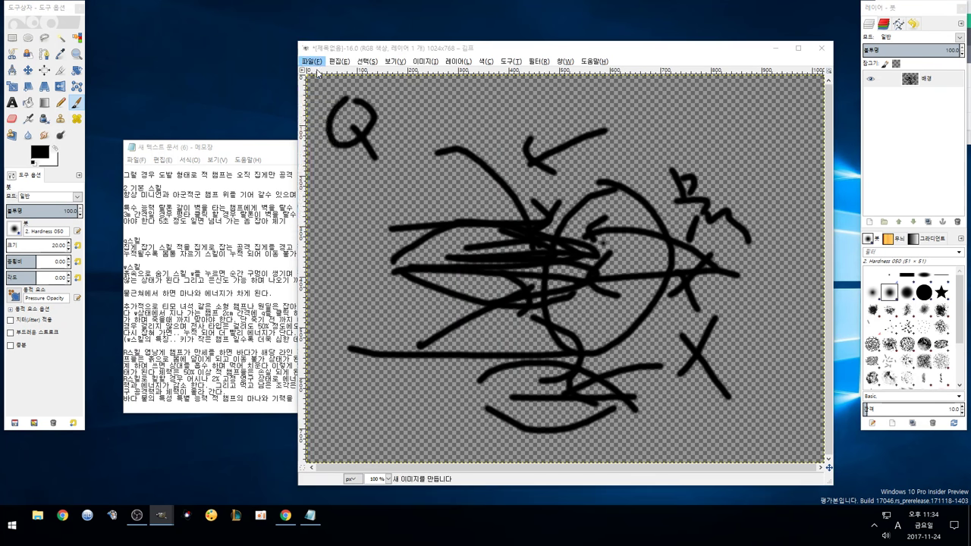
left_click(264, 210)
left_click(821, 48)
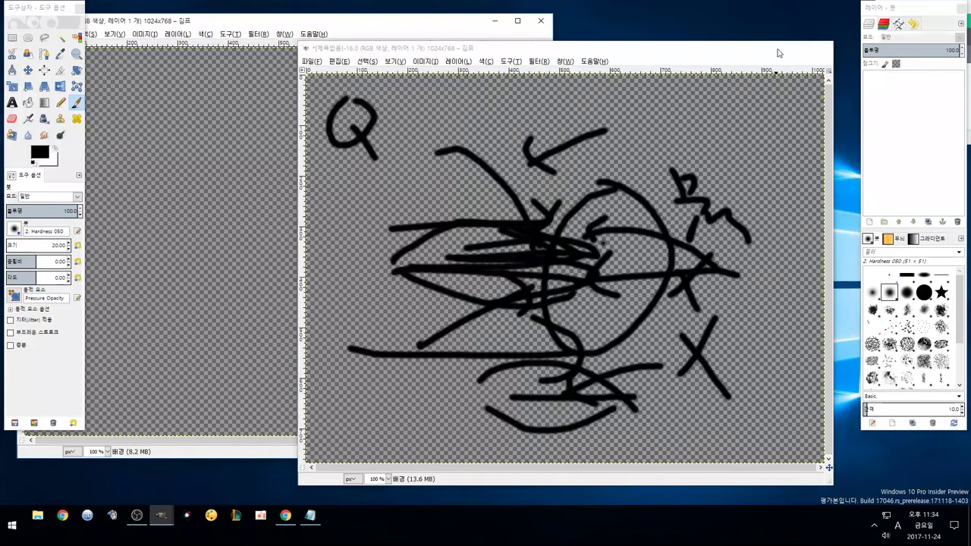
left_click_drag(444, 21, 675, 48)
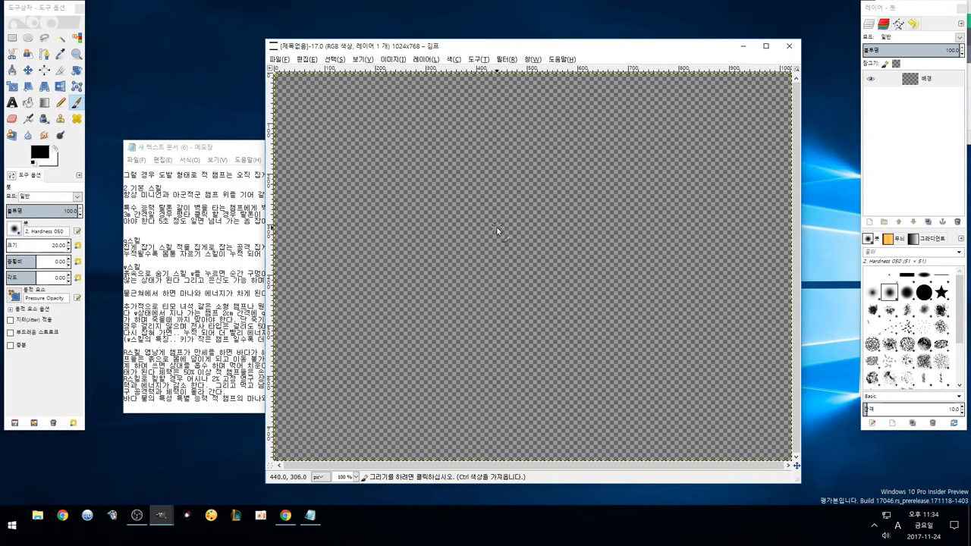
Paint a claw shape tapering to a point at its upper left, with a curved dividing line across its body.
left_click_drag(370, 218, 548, 246)
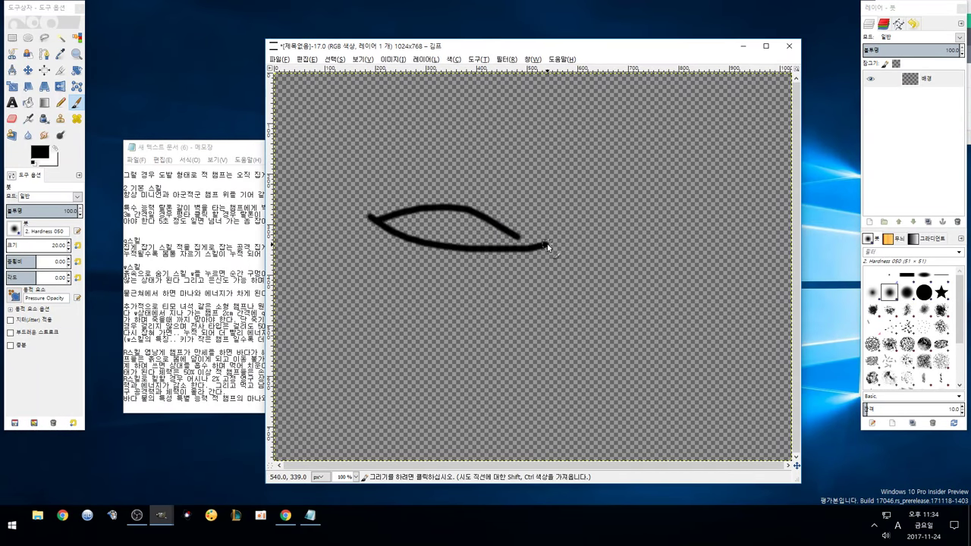
mouse_move(371, 220)
left_mouse_down()
mouse_move(410, 301)
mouse_move(511, 333)
left_mouse_up()
left_click_drag(543, 246, 482, 343)
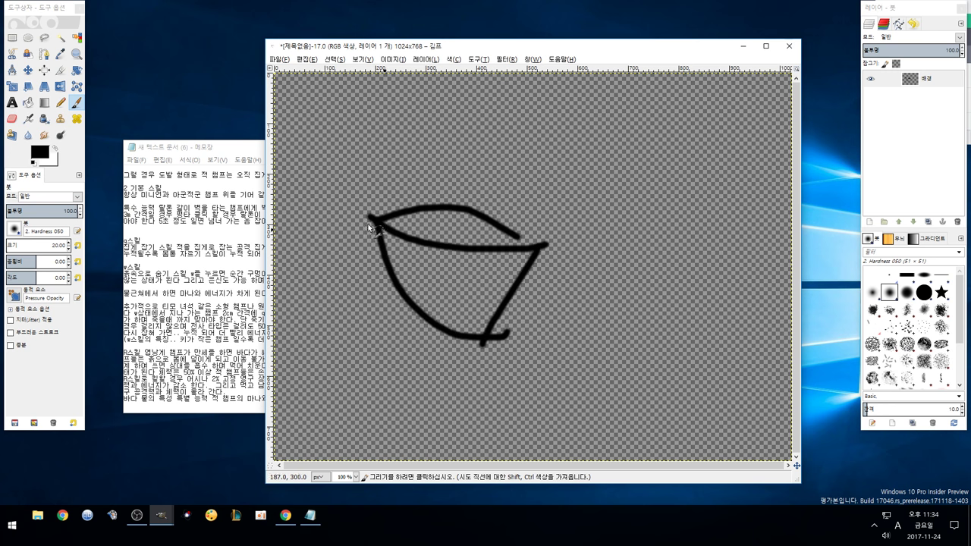
mouse_move(369, 221)
left_mouse_down()
mouse_move(514, 295)
mouse_move(483, 343)
left_mouse_up()
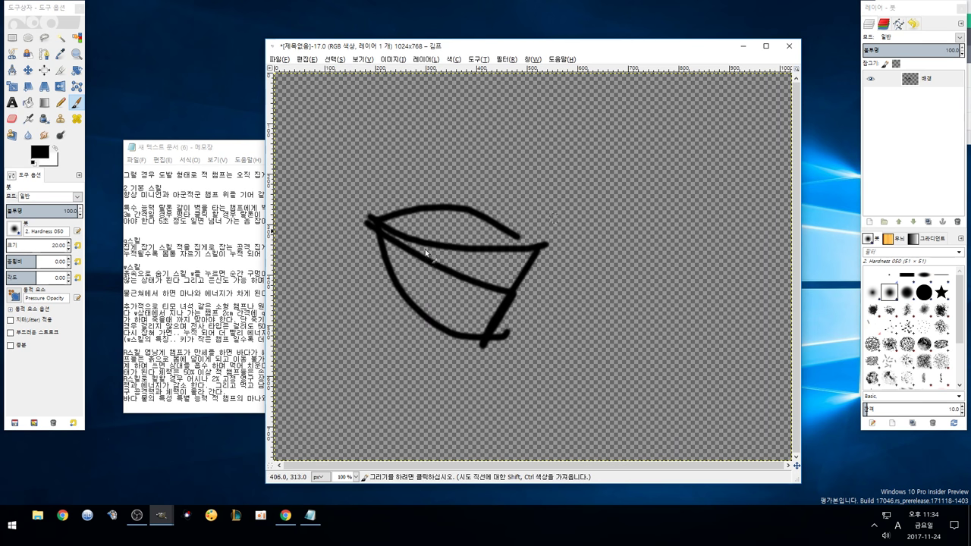
Consult the skill notes and paint two handwritten Korean labels beside the claw, with 누적 above the other word.
key("alt+Tab")
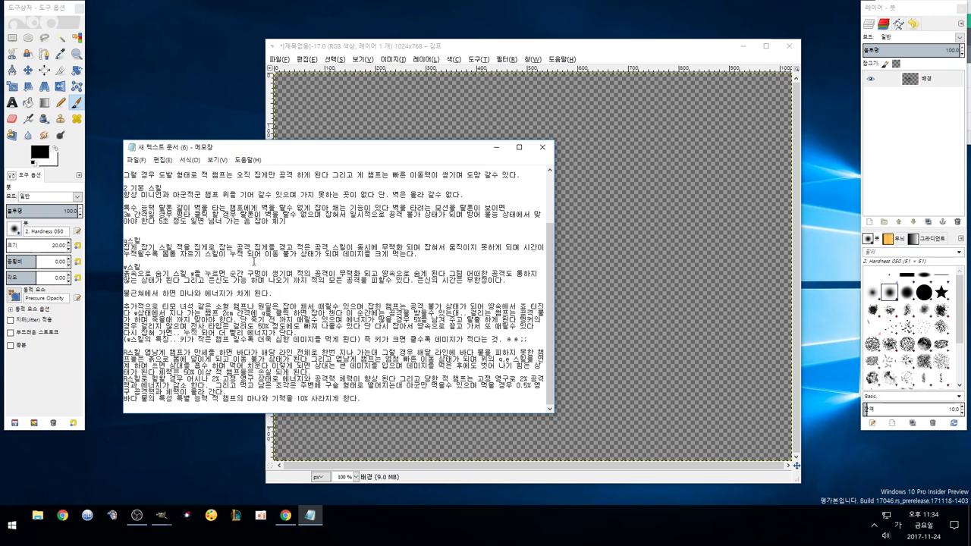
left_click(633, 225)
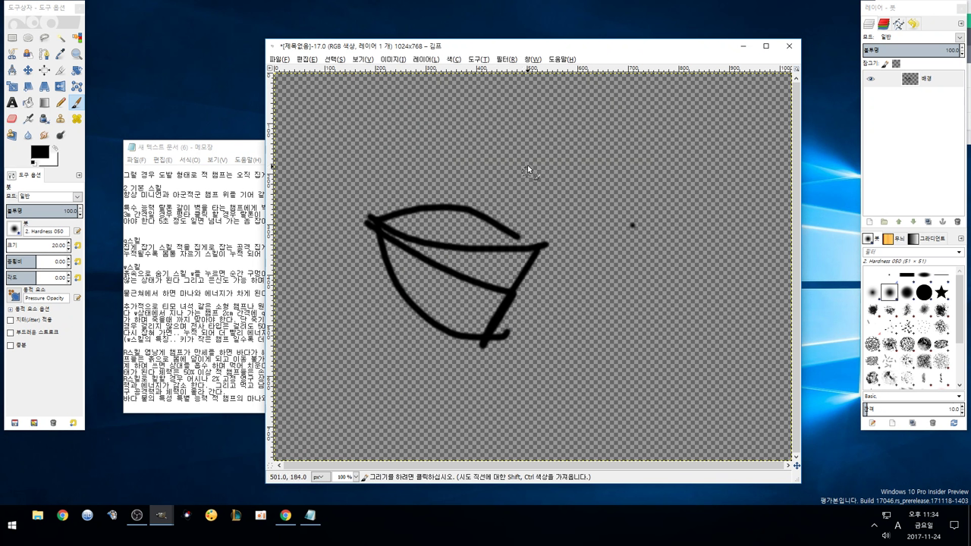
mouse_move(526, 165)
left_mouse_down()
mouse_move(567, 180)
mouse_move(565, 224)
left_mouse_up()
mouse_move(571, 182)
left_mouse_down()
mouse_move(567, 221)
mouse_move(604, 178)
mouse_move(588, 196)
mouse_move(610, 193)
mouse_move(631, 222)
left_mouse_up()
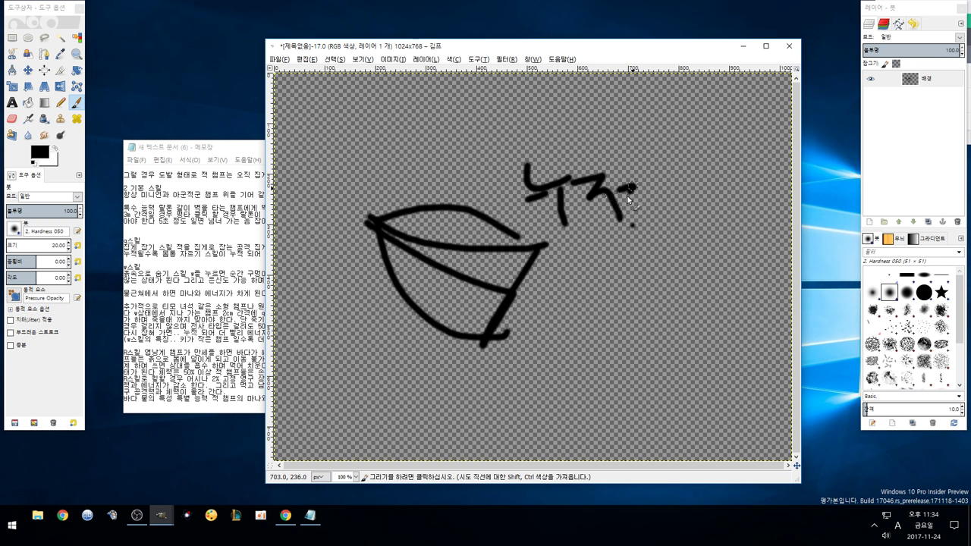
left_click_drag(627, 184, 654, 229)
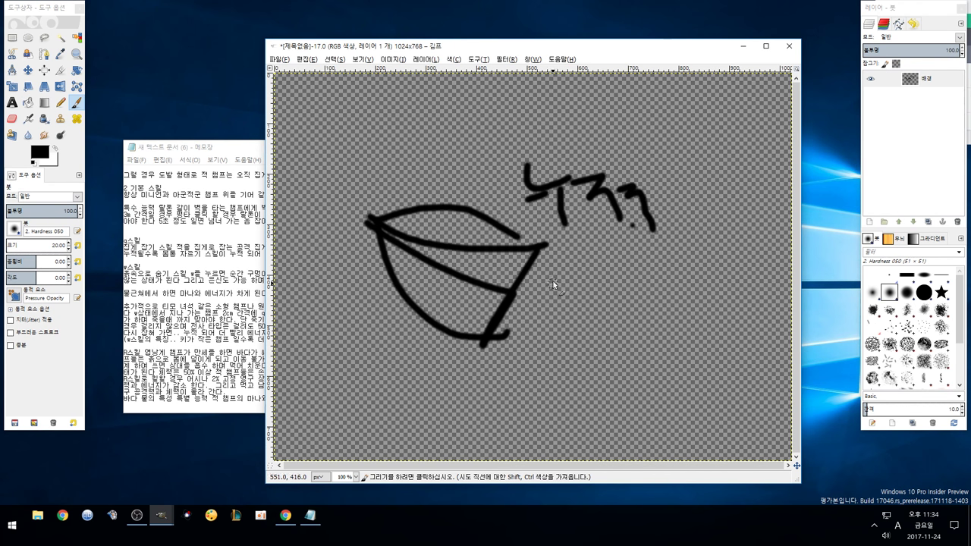
left_click_drag(554, 284, 586, 329)
mouse_move(598, 289)
left_mouse_down()
mouse_move(634, 308)
mouse_move(646, 292)
mouse_move(683, 325)
left_mouse_up()
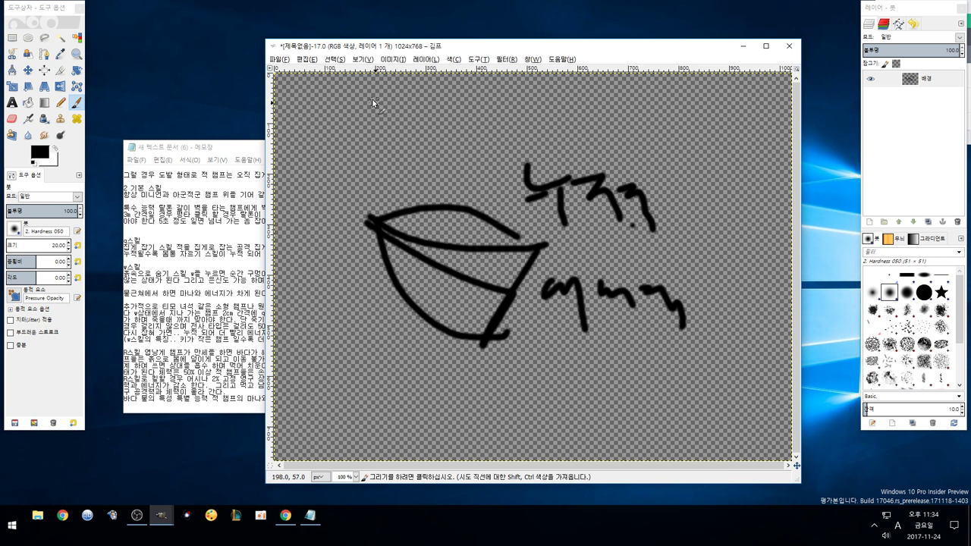
Paint three long horizontal gauge bars stacked above the claw and fill most of the top bar.
mouse_move(372, 97)
left_mouse_down()
mouse_move(373, 124)
mouse_move(538, 91)
mouse_move(547, 109)
mouse_move(384, 150)
mouse_move(554, 130)
left_mouse_up()
mouse_move(384, 150)
left_mouse_down()
mouse_move(561, 151)
mouse_move(393, 190)
mouse_move(557, 172)
left_mouse_up()
left_click_drag(412, 187, 565, 186)
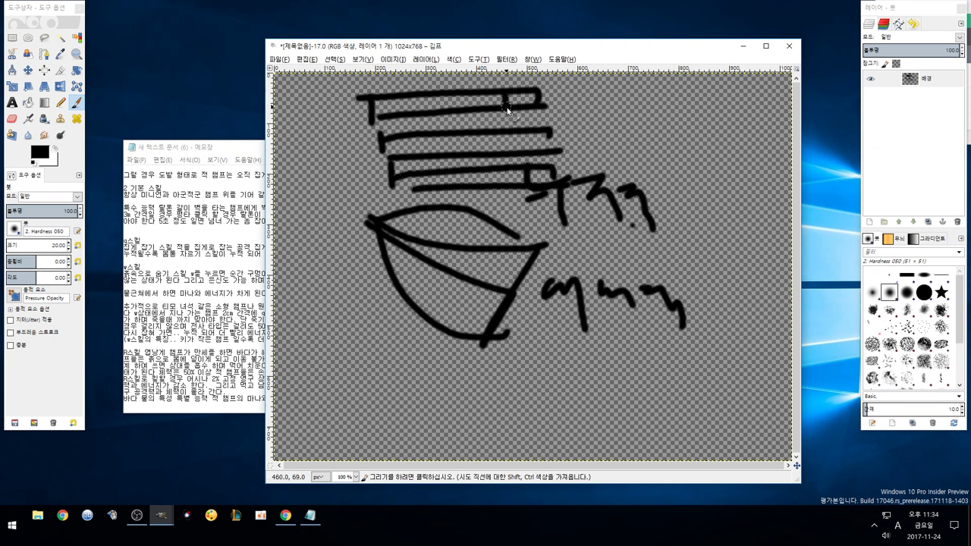
mouse_move(369, 101)
left_mouse_down()
mouse_move(506, 98)
mouse_move(386, 108)
mouse_move(485, 110)
left_mouse_up()
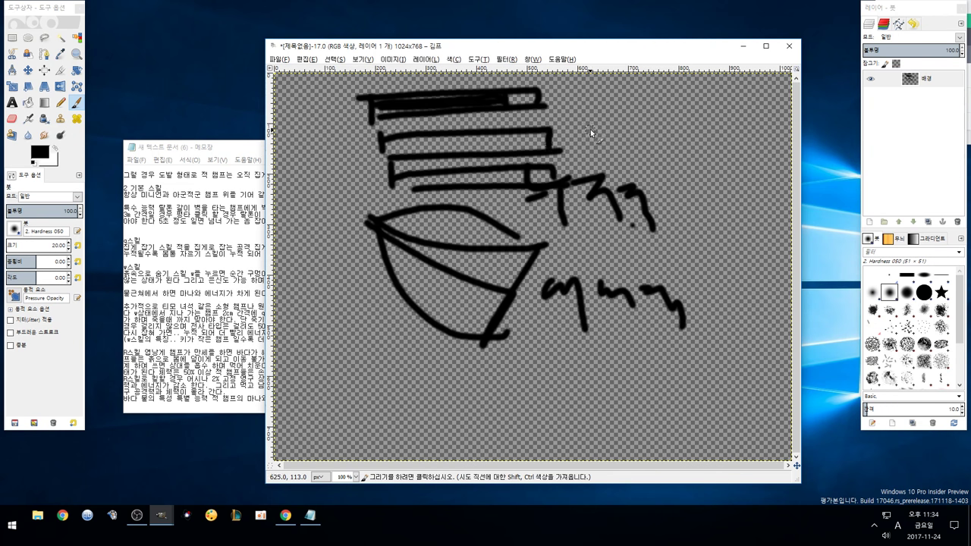
Paint a small 4-shaped mark right of the gauges and partly fill the middle and bottom bars from their left ends.
left_click_drag(590, 124, 604, 139)
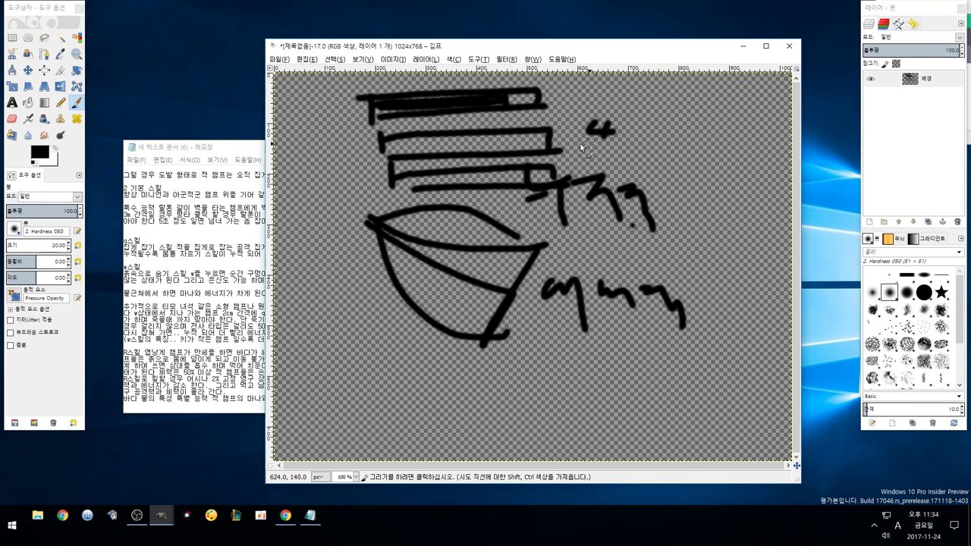
left_click_drag(508, 135, 508, 158)
mouse_move(447, 137)
left_mouse_down()
mouse_move(389, 139)
mouse_move(444, 138)
mouse_move(384, 151)
mouse_move(450, 139)
mouse_move(455, 149)
mouse_move(459, 140)
mouse_move(444, 163)
left_mouse_up()
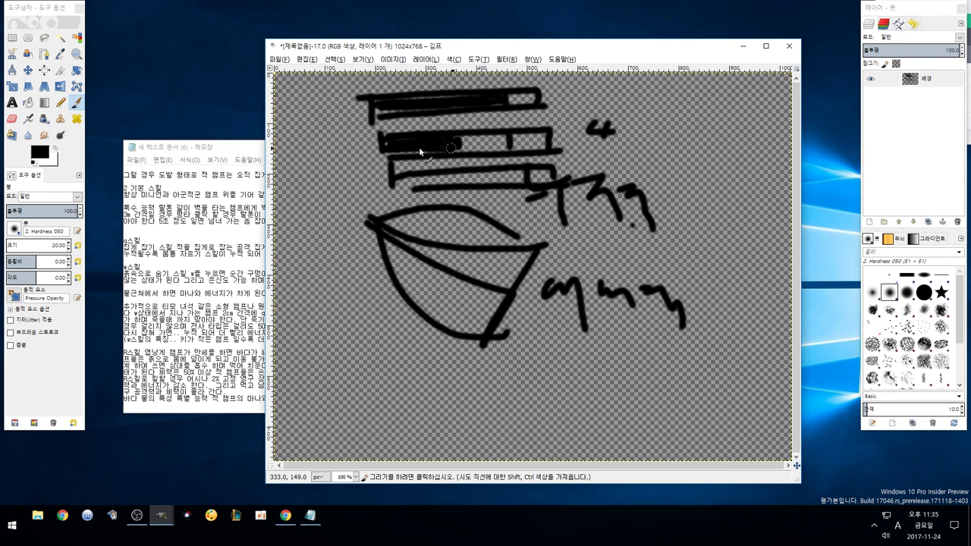
left_click_drag(387, 150, 455, 150)
mouse_move(434, 183)
left_mouse_down()
mouse_move(392, 185)
mouse_move(435, 185)
left_mouse_up()
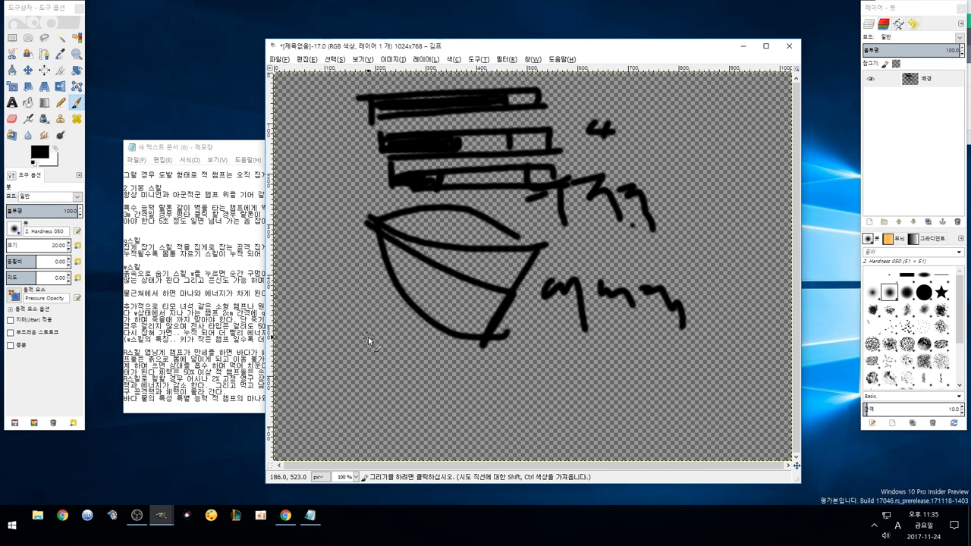
Paint 10초 with an oval beneath the claw, and add arrow strokes beside the right ends of the top and bottom bars.
mouse_move(368, 337)
left_mouse_down()
mouse_move(369, 364)
mouse_move(416, 371)
mouse_move(457, 353)
mouse_move(452, 371)
mouse_move(469, 375)
mouse_move(383, 406)
mouse_move(482, 351)
mouse_move(468, 399)
mouse_move(475, 362)
mouse_move(469, 373)
mouse_move(510, 372)
mouse_move(474, 400)
left_mouse_up()
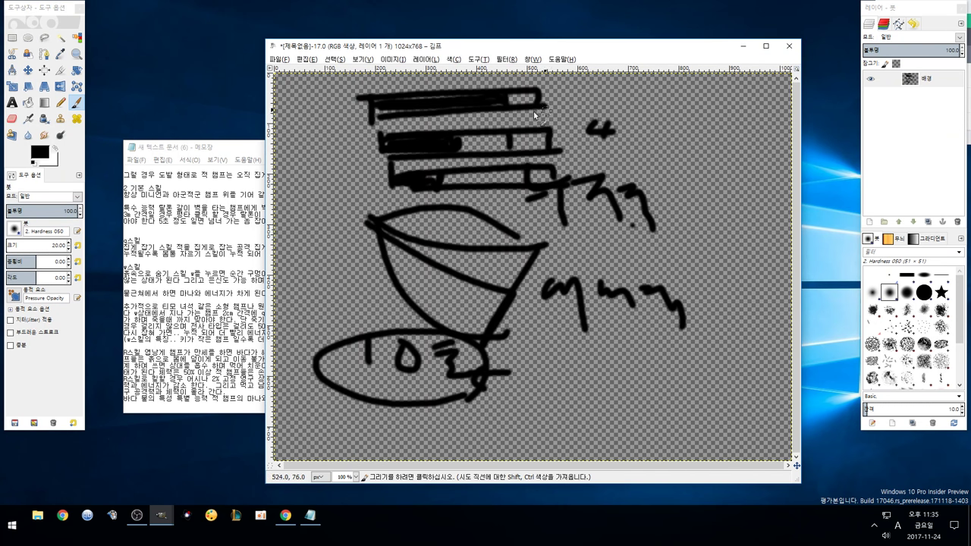
mouse_move(535, 114)
left_mouse_down()
mouse_move(585, 103)
mouse_move(570, 114)
left_mouse_up()
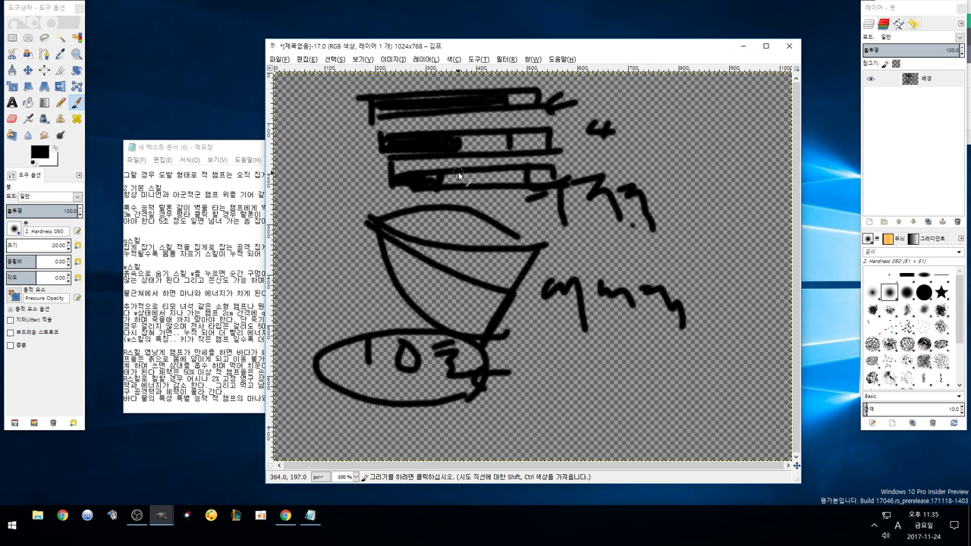
mouse_move(651, 150)
left_mouse_down()
mouse_move(587, 152)
mouse_move(604, 180)
left_mouse_up()
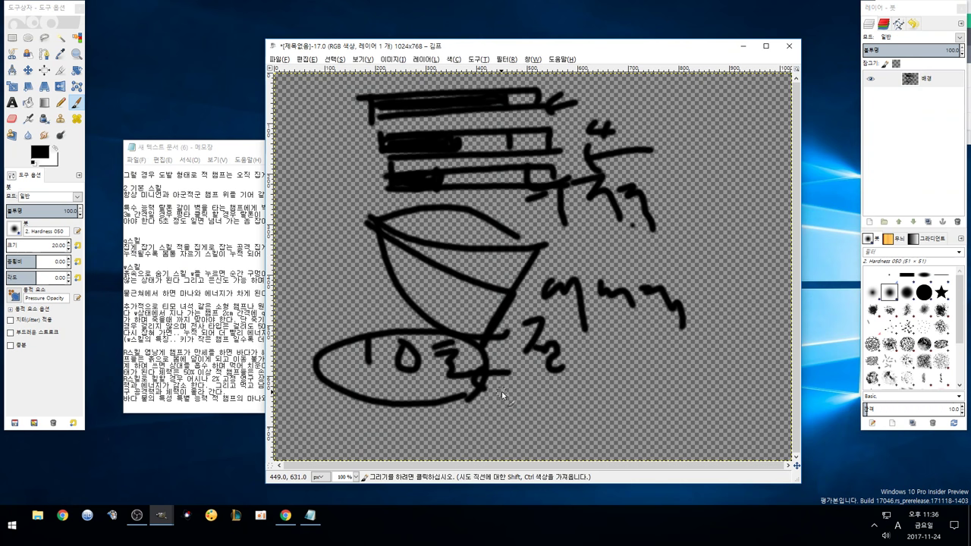
Paint a leftward arrow into the oval with a Korean label at its tail, and a Q above the oval's left side.
mouse_move(501, 391)
left_mouse_down()
mouse_move(639, 377)
mouse_move(631, 389)
mouse_move(651, 386)
mouse_move(668, 426)
left_mouse_up()
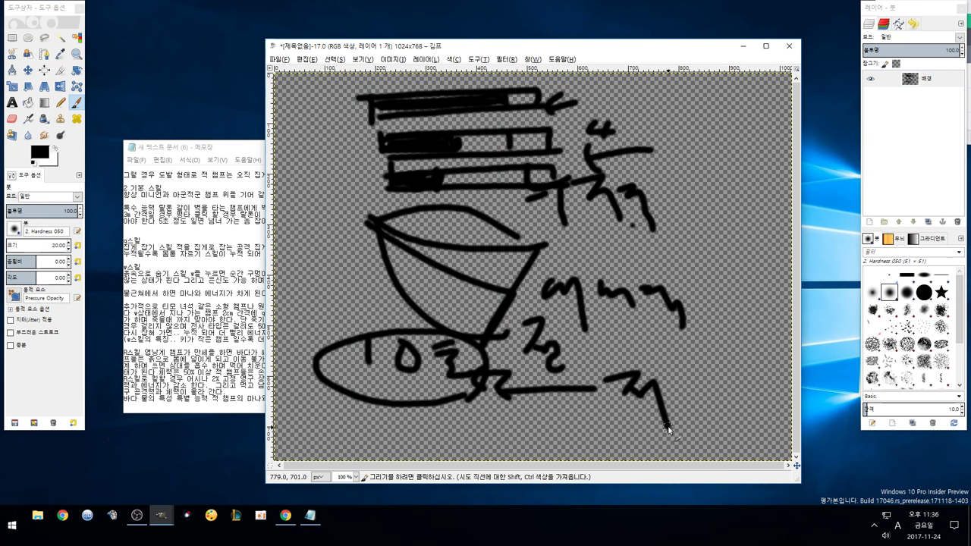
mouse_move(667, 376)
left_mouse_down()
mouse_move(668, 427)
mouse_move(678, 391)
mouse_move(695, 416)
mouse_move(704, 399)
mouse_move(732, 415)
left_mouse_up()
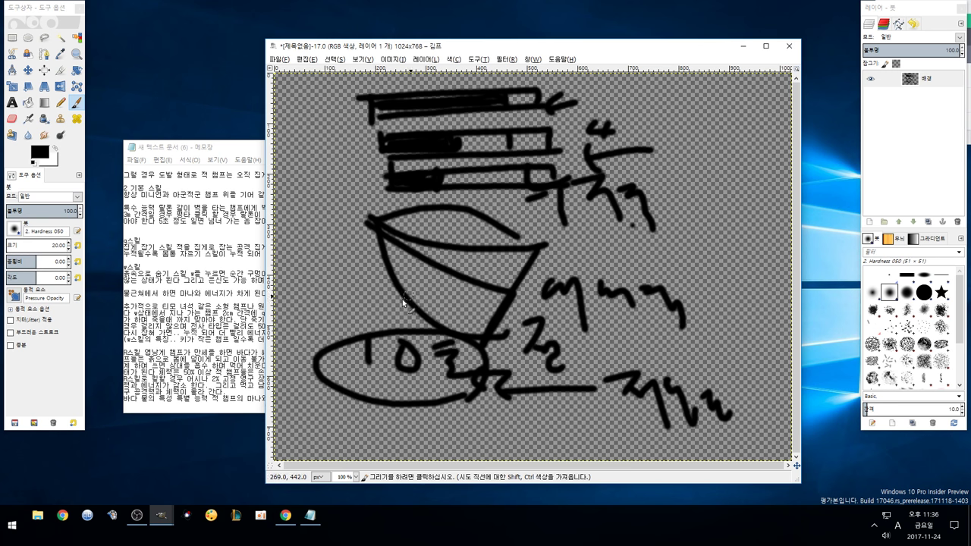
left_click_drag(334, 293, 371, 340)
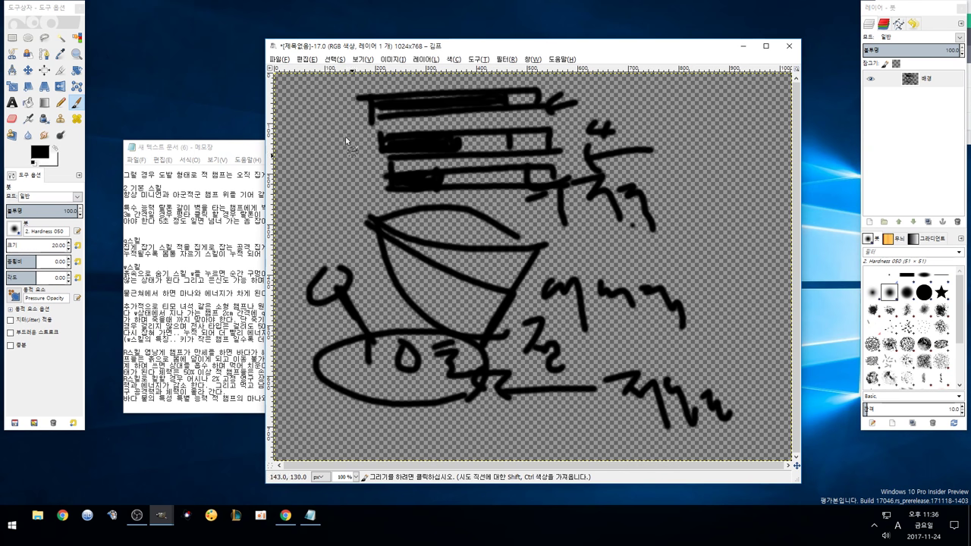
Replace the gauge drawing with another blank 1024x768 image and reposition its window.
left_click(279, 60)
left_click(292, 71)
left_click(265, 213)
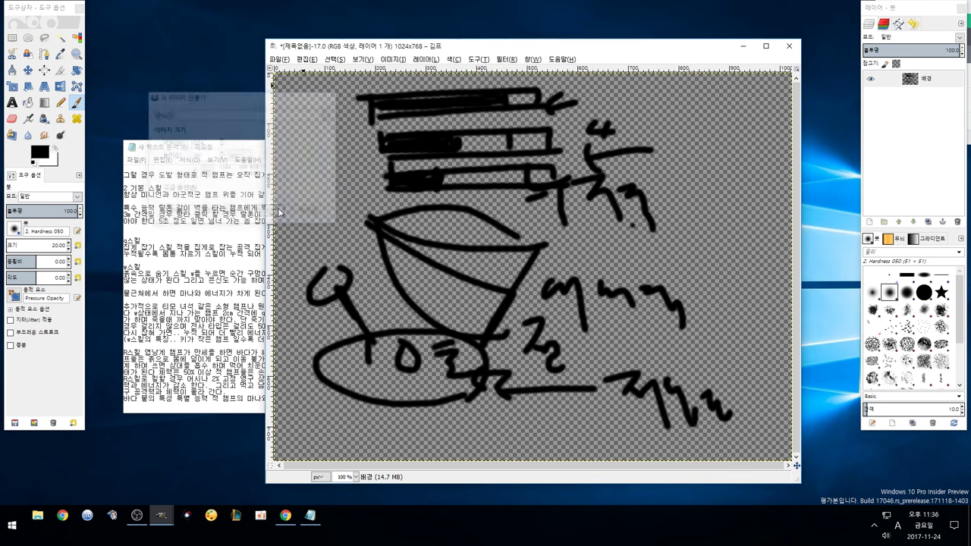
left_click(741, 52)
left_click(741, 52)
left_click_drag(425, 37, 670, 47)
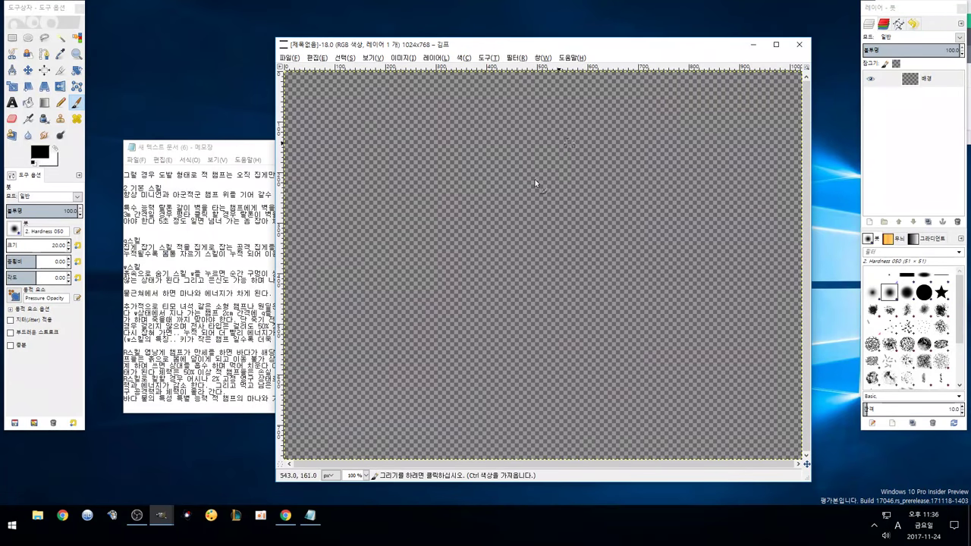
Paint three leftward arrows and a short slanted one in a column, with a handwritten label above the topmost arrow.
mouse_move(576, 221)
left_mouse_down()
mouse_move(445, 240)
mouse_move(455, 255)
left_mouse_up()
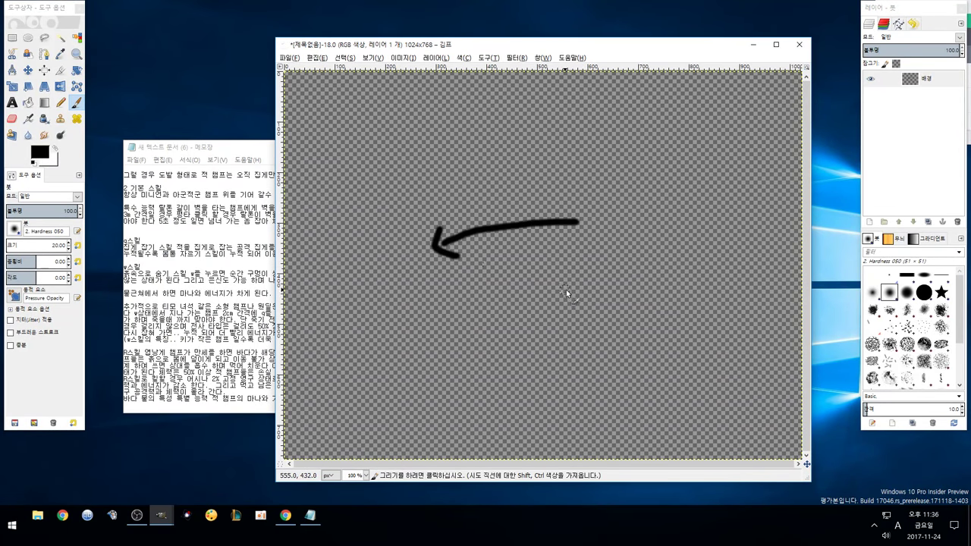
mouse_move(567, 289)
left_mouse_down()
mouse_move(466, 302)
mouse_move(492, 319)
left_mouse_up()
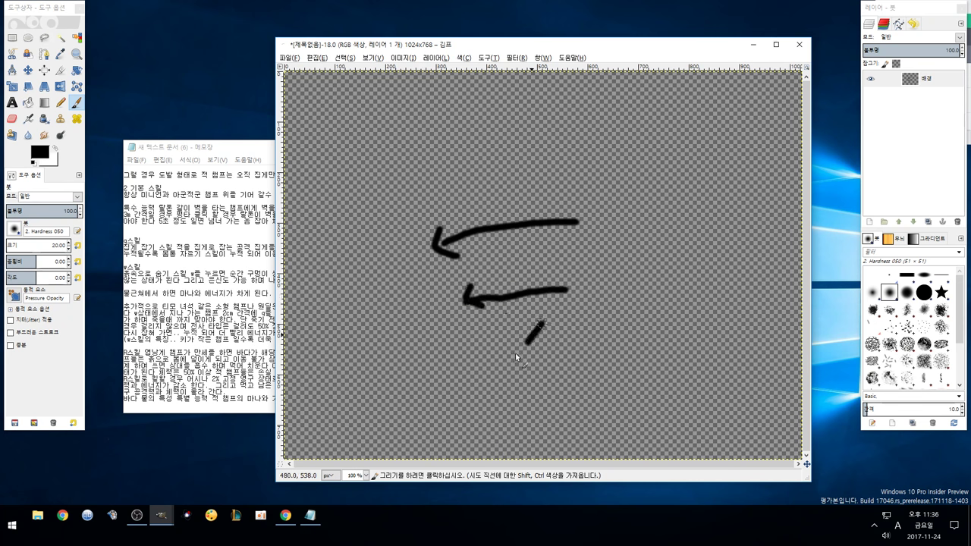
mouse_move(612, 178)
left_mouse_down()
mouse_move(507, 186)
mouse_move(511, 159)
mouse_move(524, 204)
left_mouse_up()
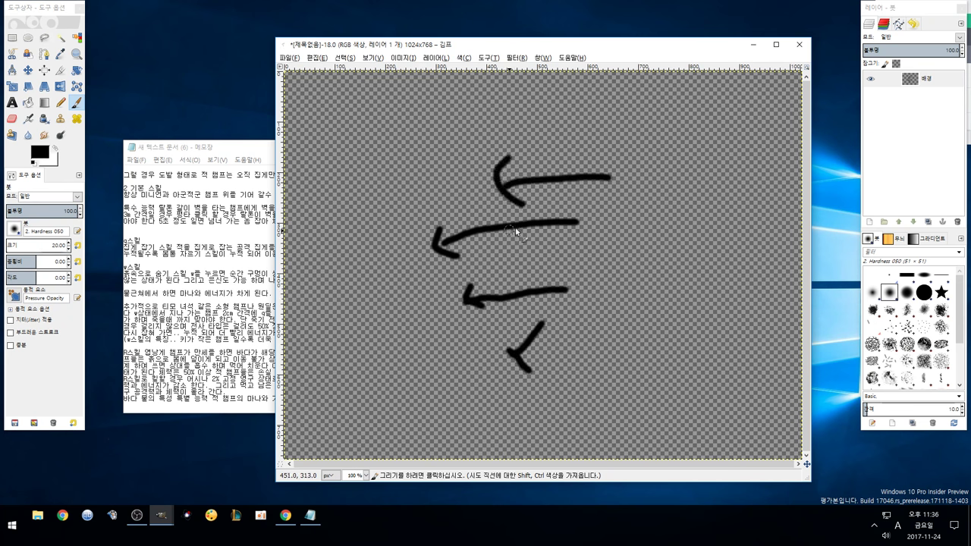
mouse_move(586, 142)
left_mouse_down()
mouse_move(603, 168)
mouse_move(613, 156)
mouse_move(475, 196)
left_mouse_up()
left_click_drag(507, 156, 519, 209)
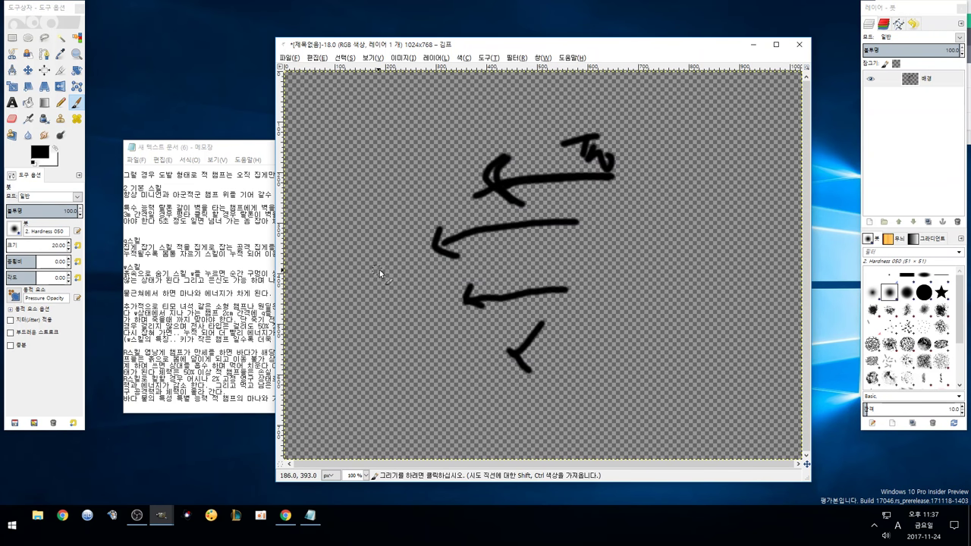
Paint a long rightward arrow along the canvas's lower part, with a loop at its tail and a parallel line ending in a claw.
mouse_move(422, 391)
left_mouse_down()
mouse_move(619, 391)
mouse_move(599, 399)
left_mouse_up()
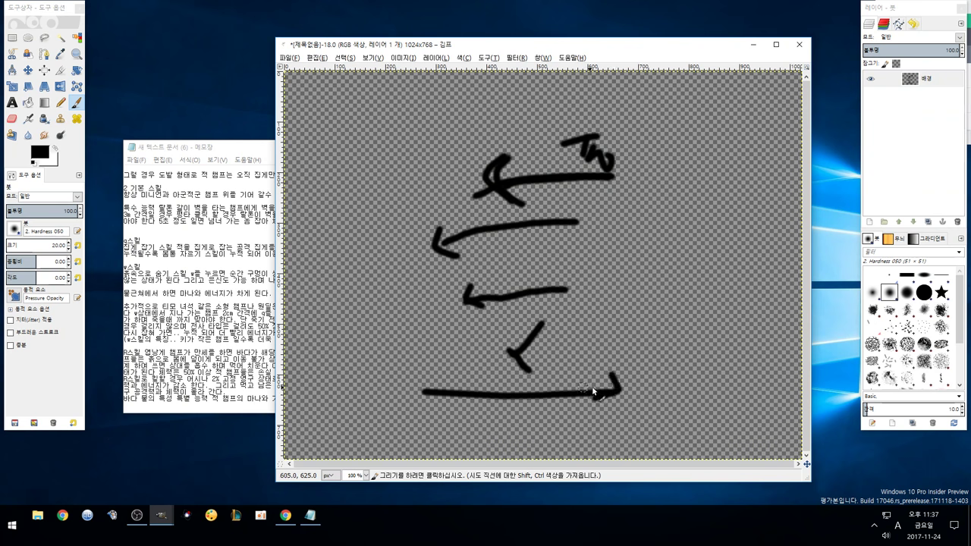
mouse_move(431, 357)
left_mouse_down()
mouse_move(406, 409)
mouse_move(414, 363)
left_mouse_up()
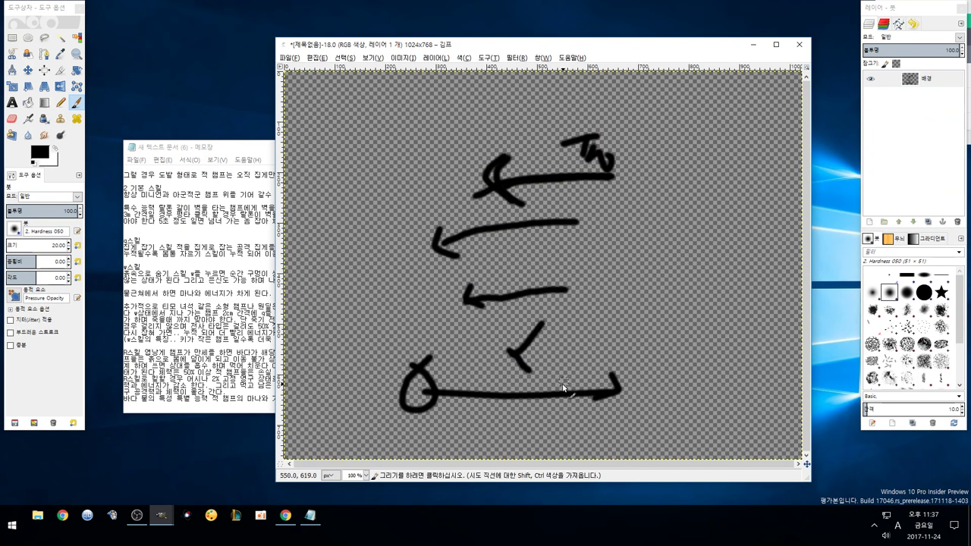
mouse_move(651, 348)
left_mouse_down()
mouse_move(641, 379)
mouse_move(398, 375)
mouse_move(440, 412)
left_mouse_up()
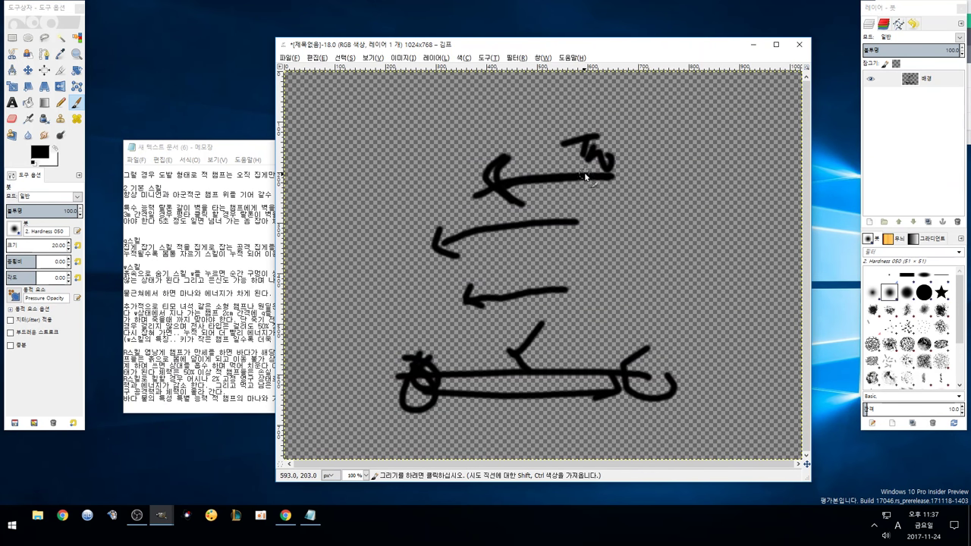
Paint a large arc around the label above the topmost arrow and a short stroke slanting up to its left.
left_click_drag(480, 194, 644, 185)
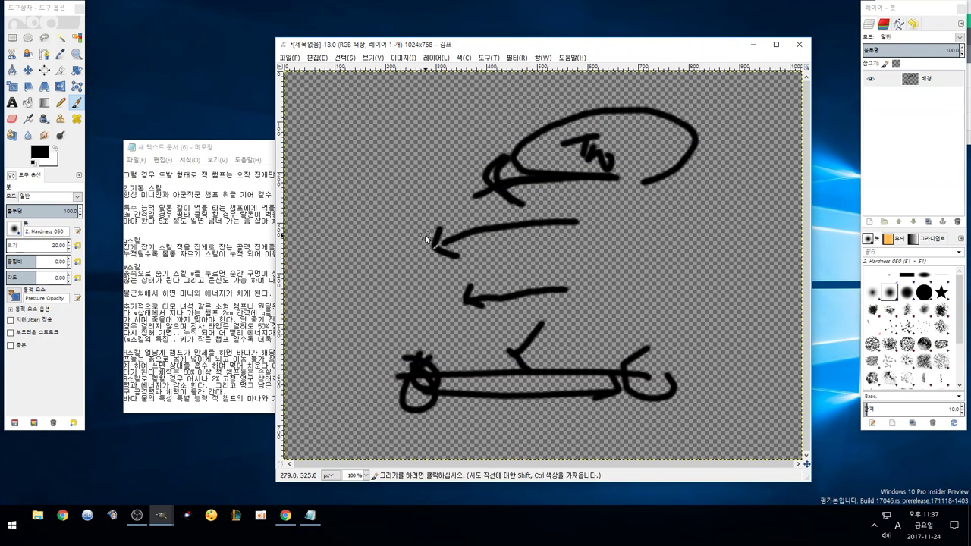
left_click_drag(390, 204, 431, 176)
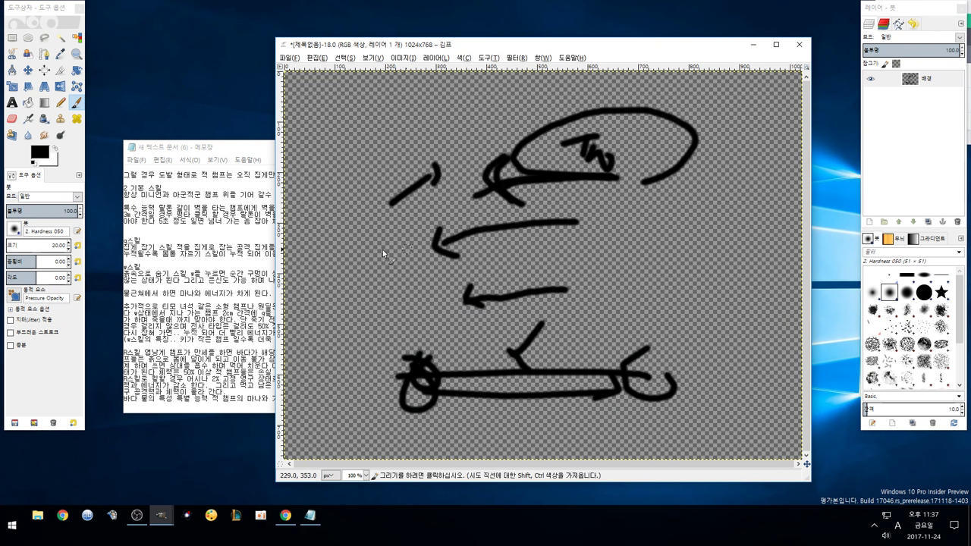
Create another blank 1024x768 image and minimise the previous arrow drawing's window.
left_click(291, 58)
left_click(299, 69)
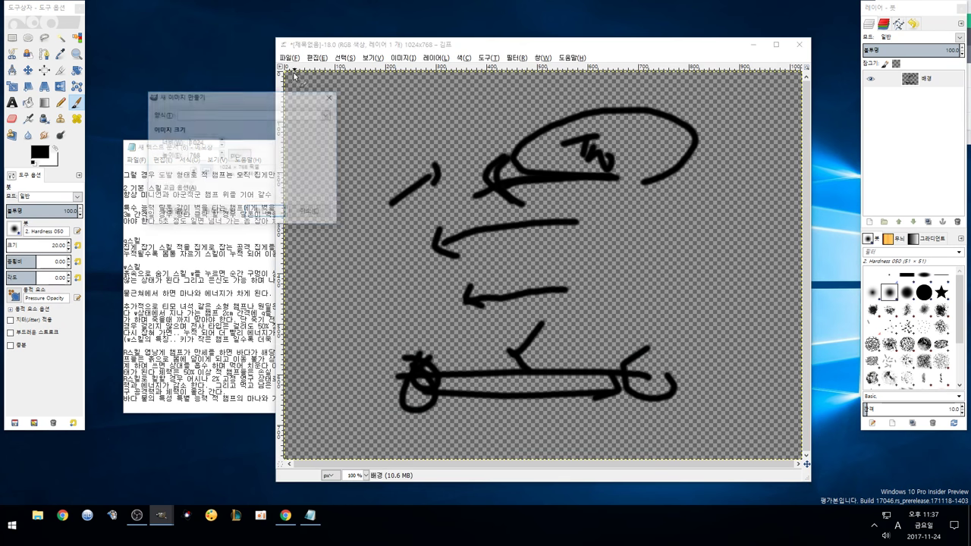
left_click(266, 212)
left_click(754, 47)
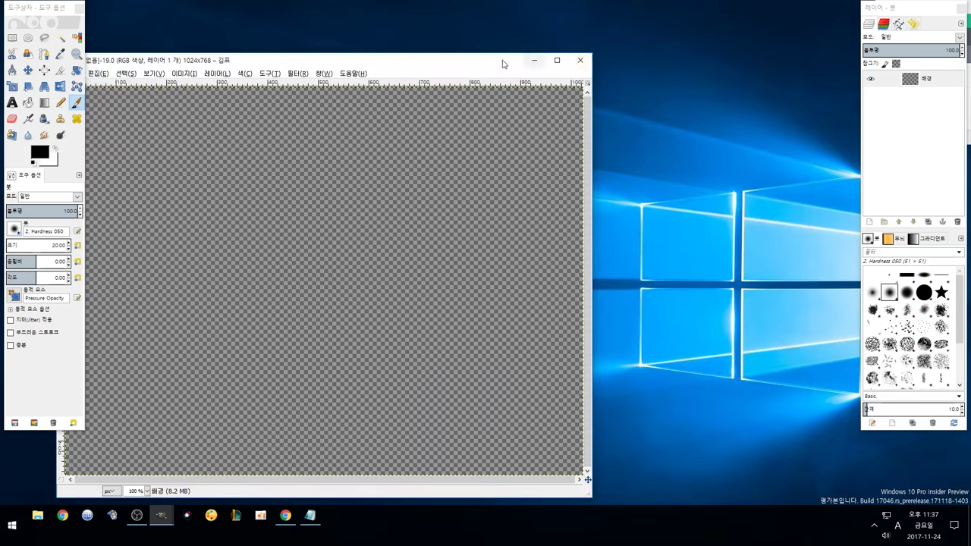
left_click(286, 515)
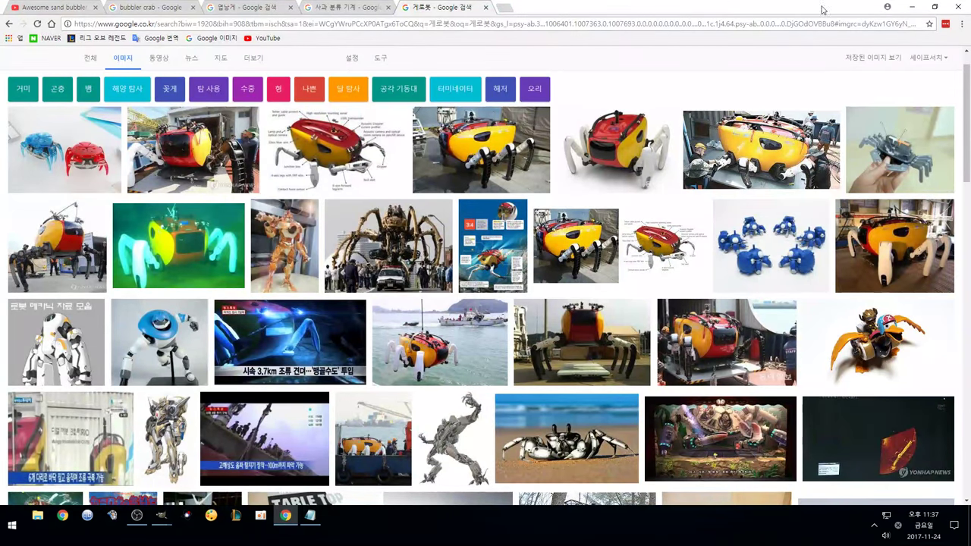
left_click(912, 7)
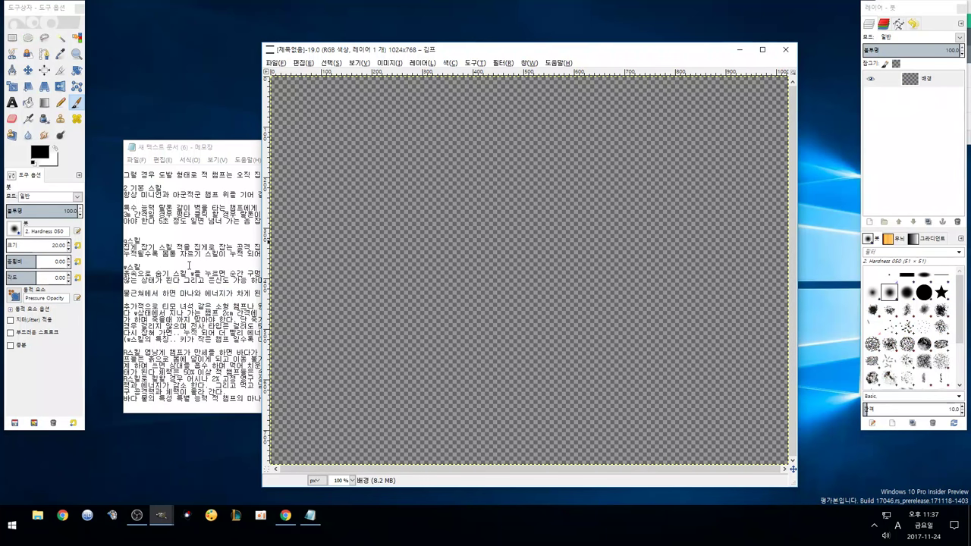
Paint a letter W in the canvas's upper-left corner and consult the W skill's description in the notes.
mouse_move(302, 113)
left_mouse_down()
mouse_move(313, 142)
mouse_move(340, 151)
mouse_move(363, 120)
left_mouse_up()
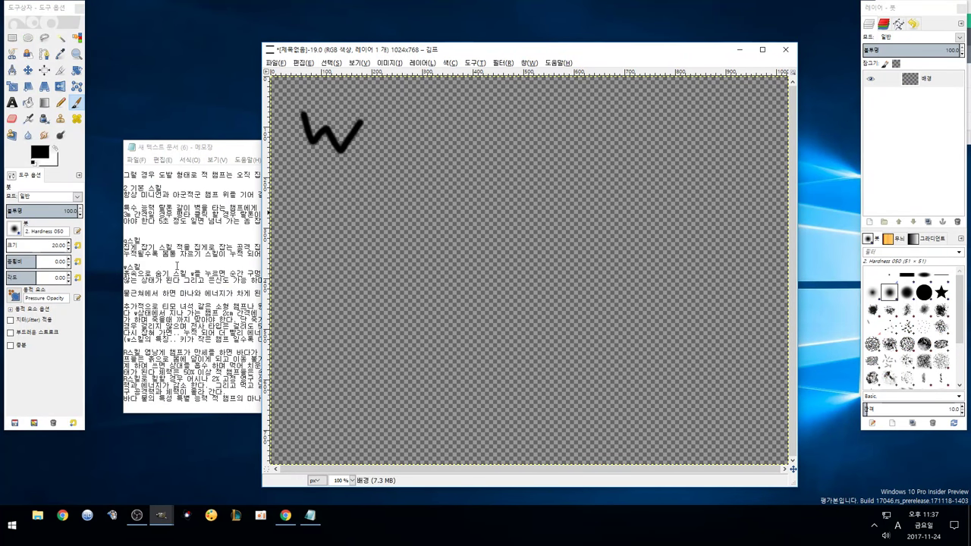
left_click(178, 261)
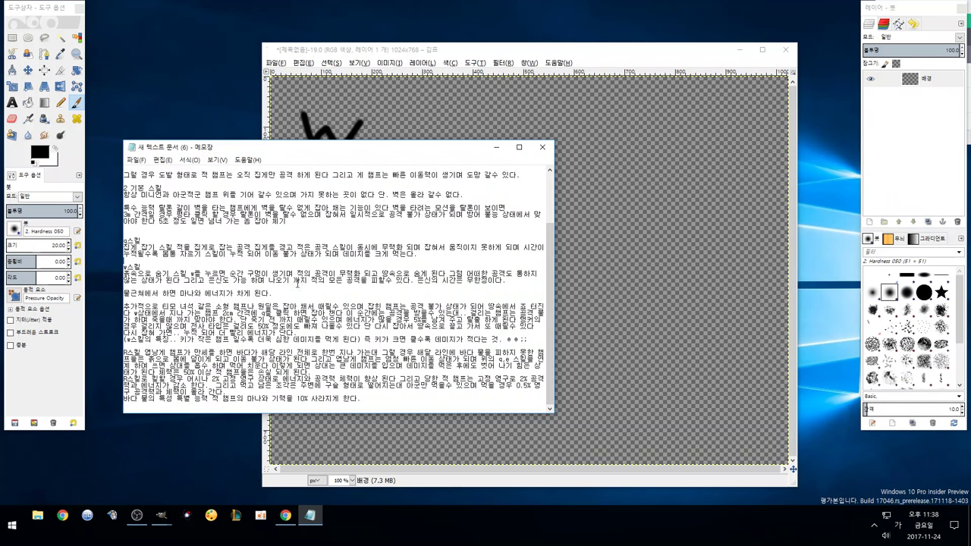
left_click(629, 252)
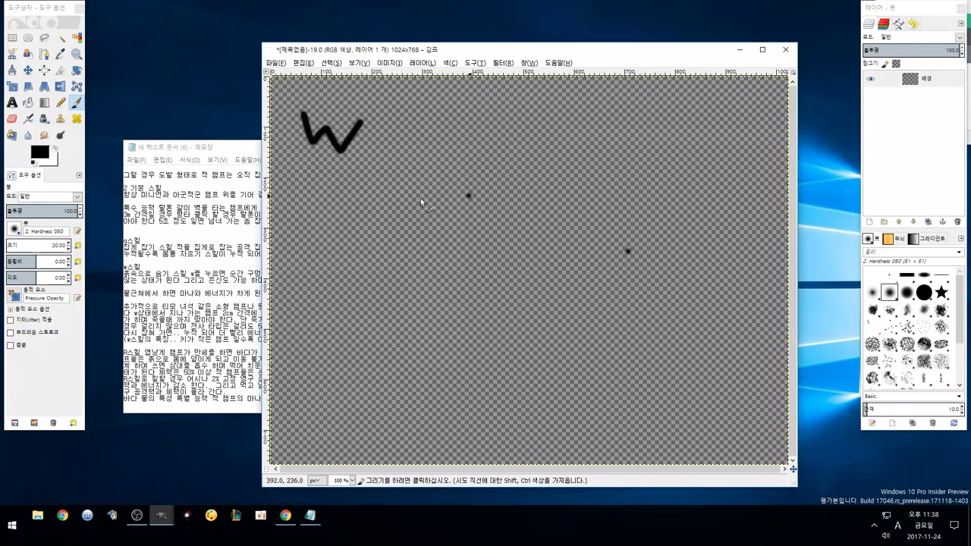
Paint a flat oval below the W with a curved arrow entering it, a cross inside and a downward arrow beneath.
mouse_move(421, 198)
left_mouse_down()
mouse_move(502, 221)
mouse_move(456, 196)
left_mouse_up()
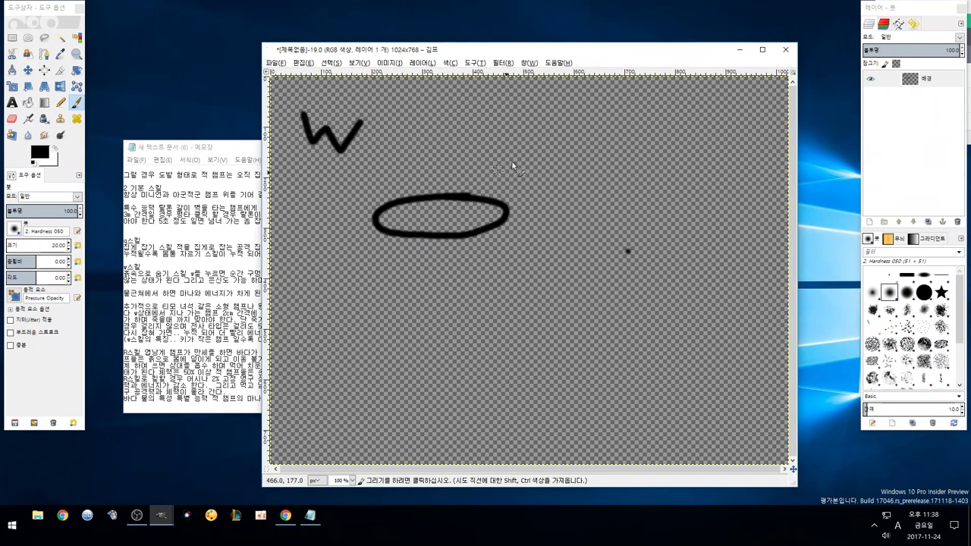
mouse_move(540, 150)
left_mouse_down()
mouse_move(455, 199)
mouse_move(454, 155)
left_mouse_up()
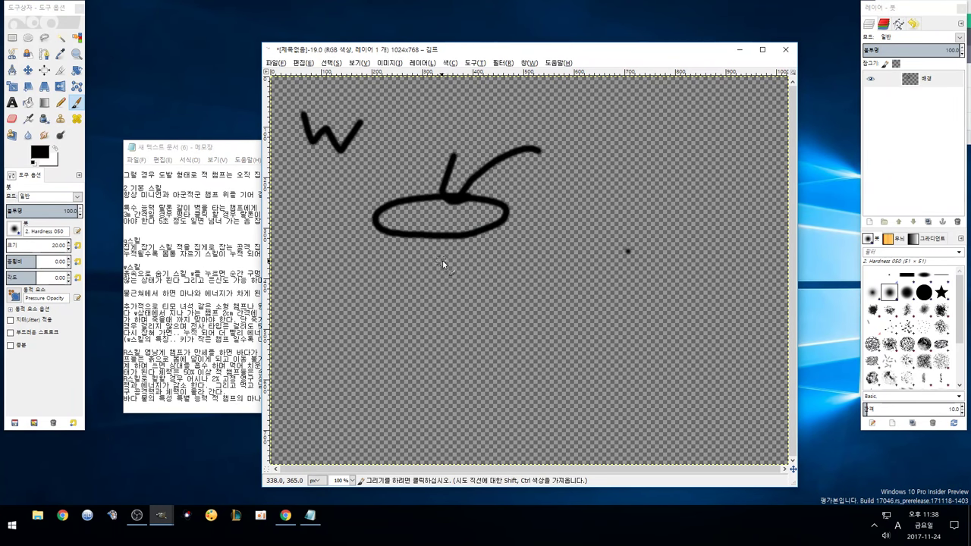
mouse_move(476, 206)
left_mouse_down()
mouse_move(432, 232)
mouse_move(497, 225)
mouse_move(504, 203)
left_mouse_up()
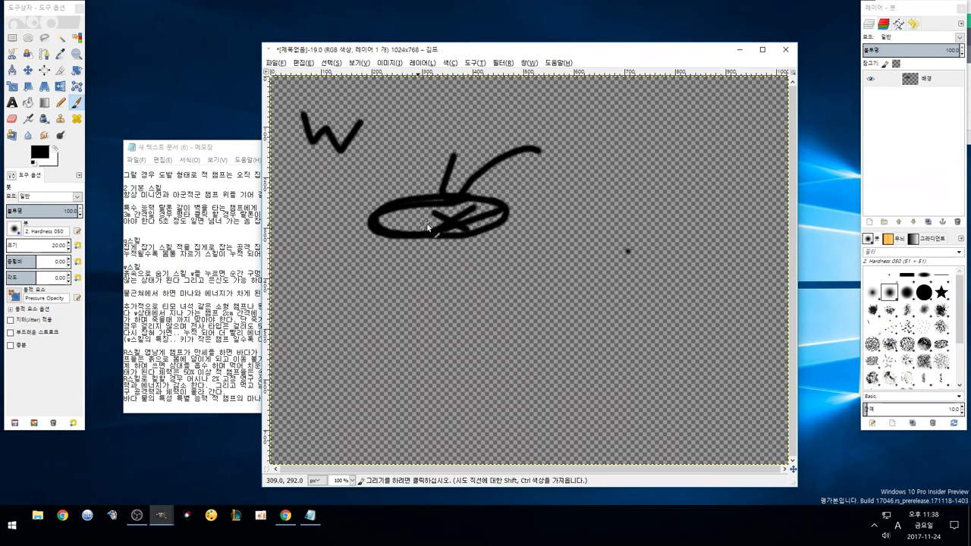
left_click_drag(425, 222, 431, 304)
left_click_drag(448, 272, 432, 300)
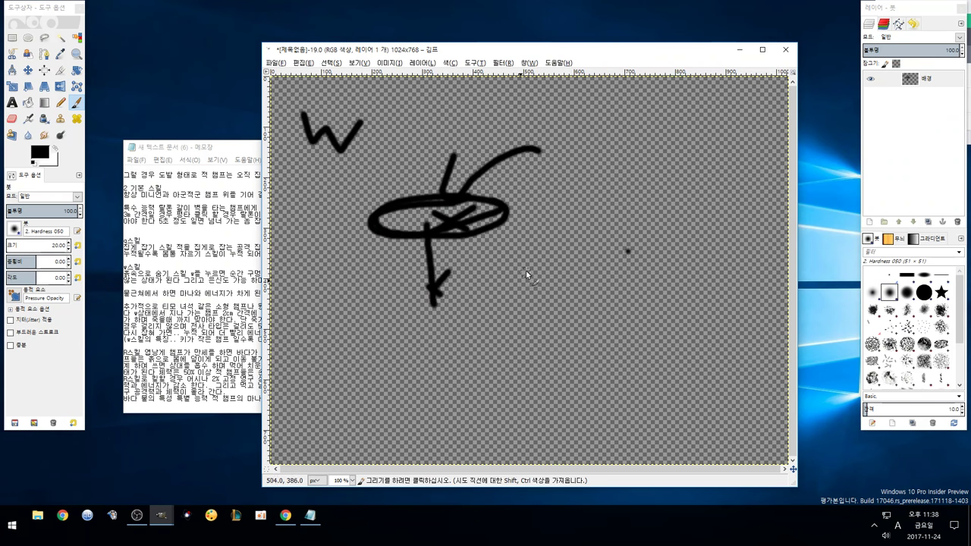
Paint a second downward arrow from the oval's right end and a short handwritten label beginning with 1 beside it.
left_click_drag(568, 243, 583, 282)
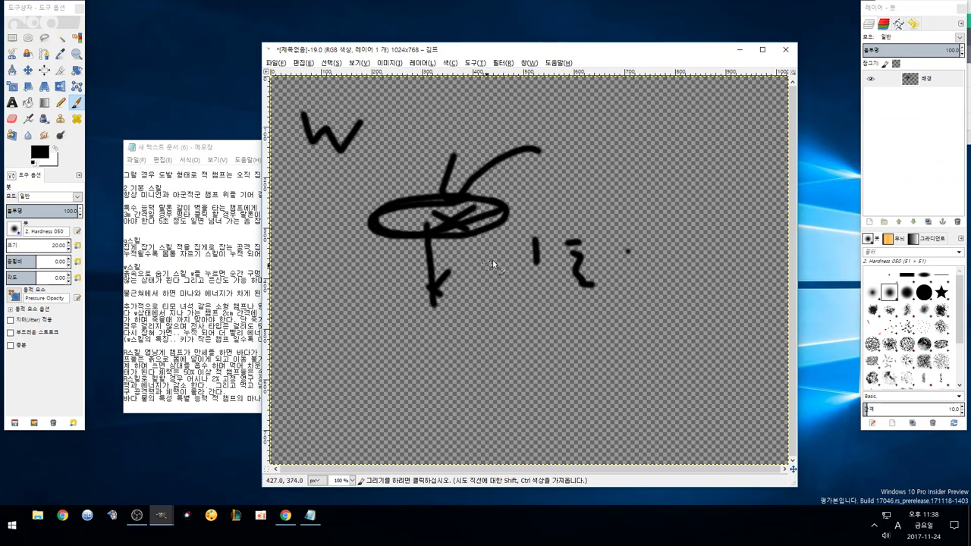
mouse_move(497, 203)
left_mouse_down()
mouse_move(491, 296)
mouse_move(514, 285)
left_mouse_up()
left_click_drag(469, 297, 491, 309)
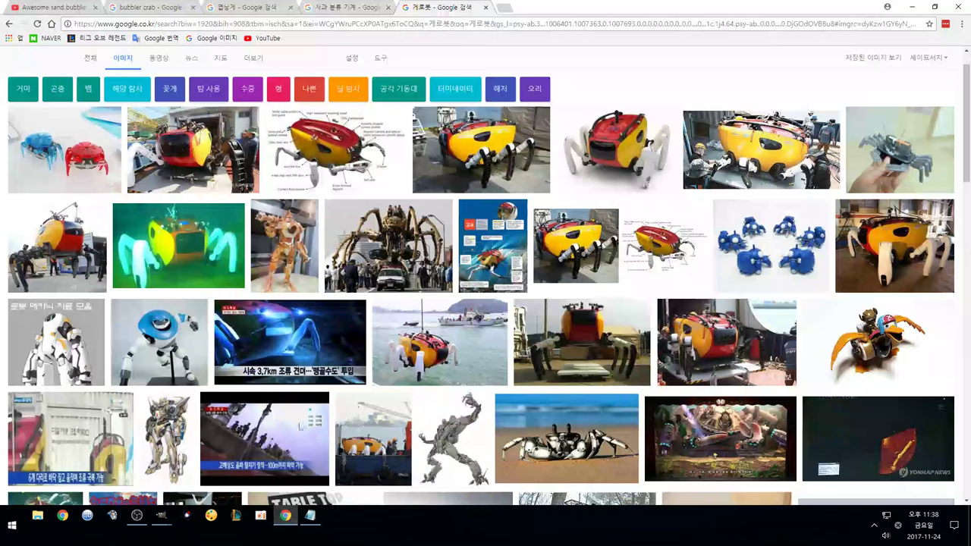
Switch to the browser's 엽낭게 image results and view the photo of the crab beside its burrow.
left_click(285, 515)
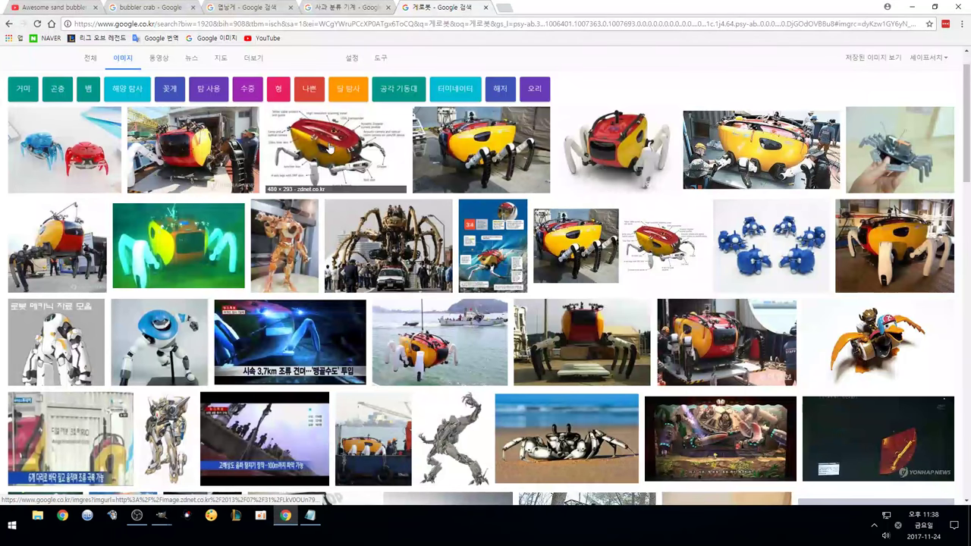
left_click(247, 8)
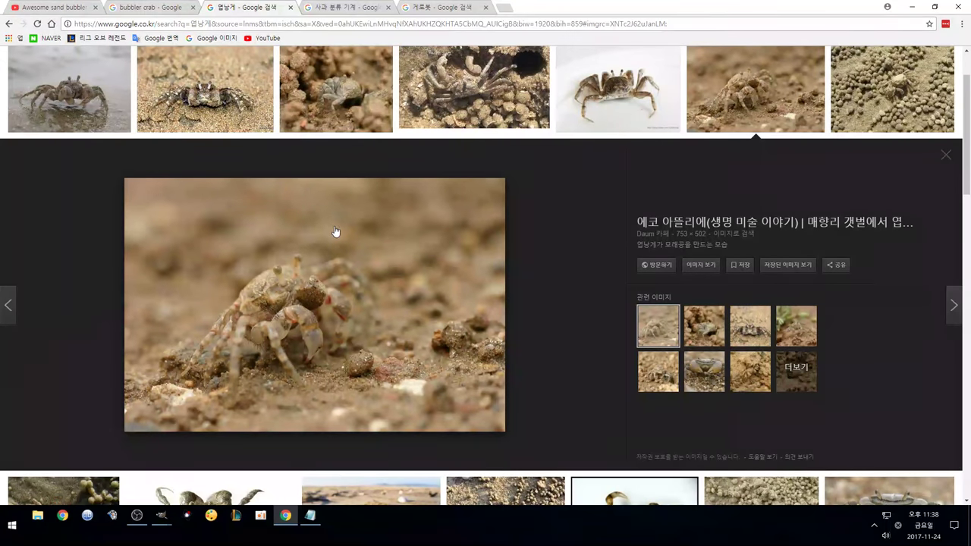
scroll(334, 231, "up", 2)
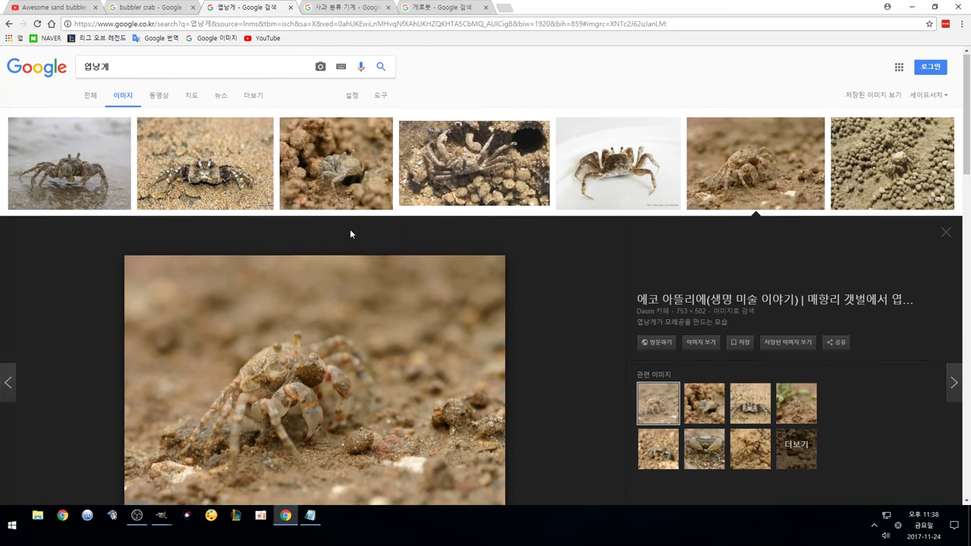
scroll(351, 231, "down", 2)
scroll(428, 202, "up", 1)
left_click(466, 155)
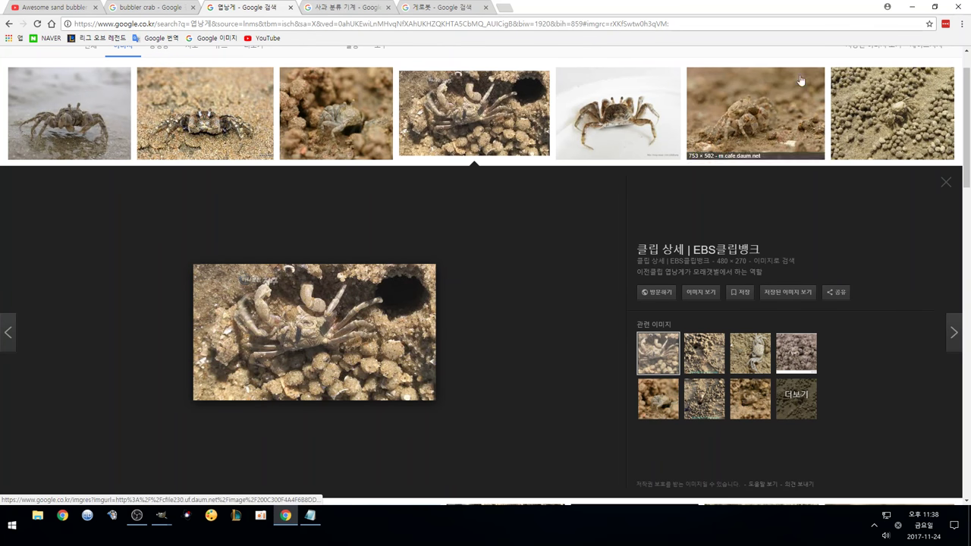
left_click(910, 9)
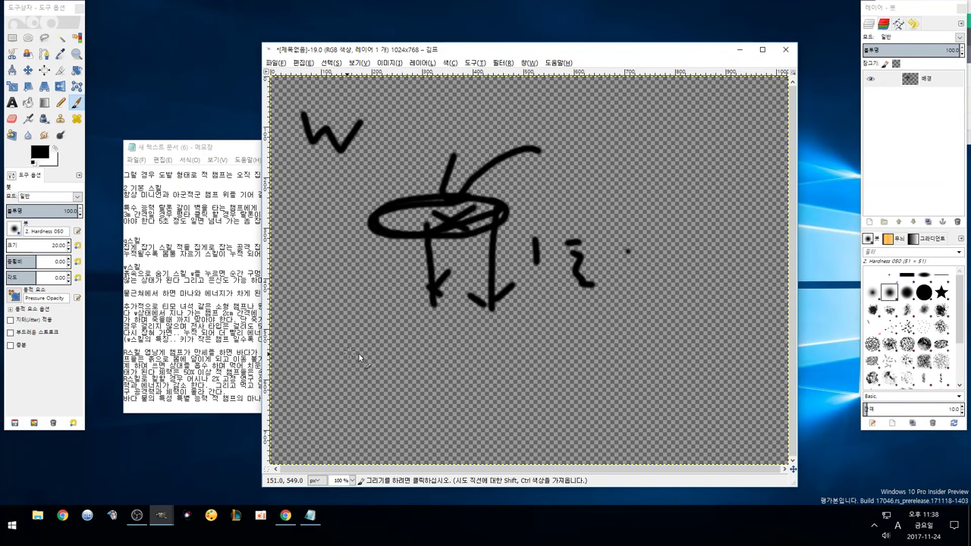
Paint two long, nearly horizontal lines across the canvas's lower part with four small ovals between the lines' right halves.
left_click_drag(345, 354, 669, 334)
left_click_drag(335, 449, 668, 426)
mouse_move(500, 405)
left_mouse_down()
mouse_move(491, 416)
mouse_move(523, 410)
mouse_move(502, 405)
left_mouse_up()
mouse_move(581, 388)
left_mouse_down()
mouse_move(571, 399)
mouse_move(603, 387)
left_mouse_up()
mouse_move(540, 371)
left_mouse_down()
mouse_move(510, 376)
mouse_move(565, 371)
left_mouse_up()
mouse_move(624, 346)
left_mouse_down()
mouse_move(653, 355)
mouse_move(601, 352)
left_mouse_up()
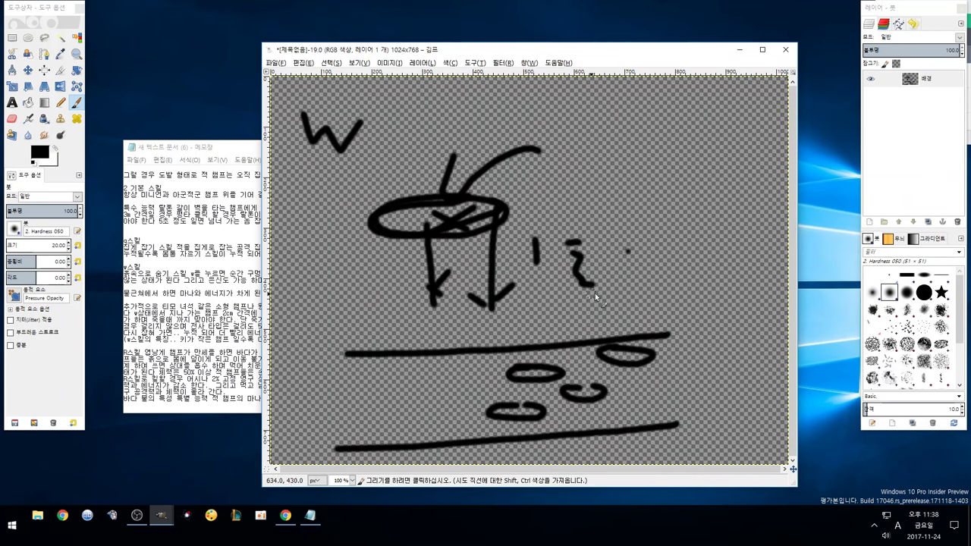
Paint two slanted arrows pointing down to the upper-right oval, thicken that oval and add a circle below it.
mouse_move(632, 277)
left_mouse_down()
mouse_move(607, 319)
mouse_move(595, 301)
mouse_move(606, 318)
left_mouse_up()
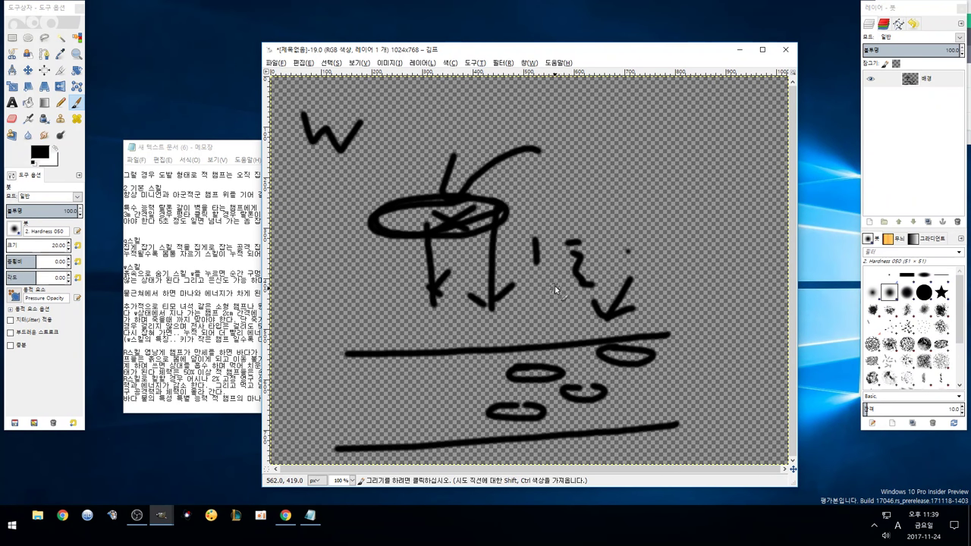
mouse_move(617, 347)
left_mouse_down()
mouse_move(662, 366)
mouse_move(624, 354)
left_mouse_up()
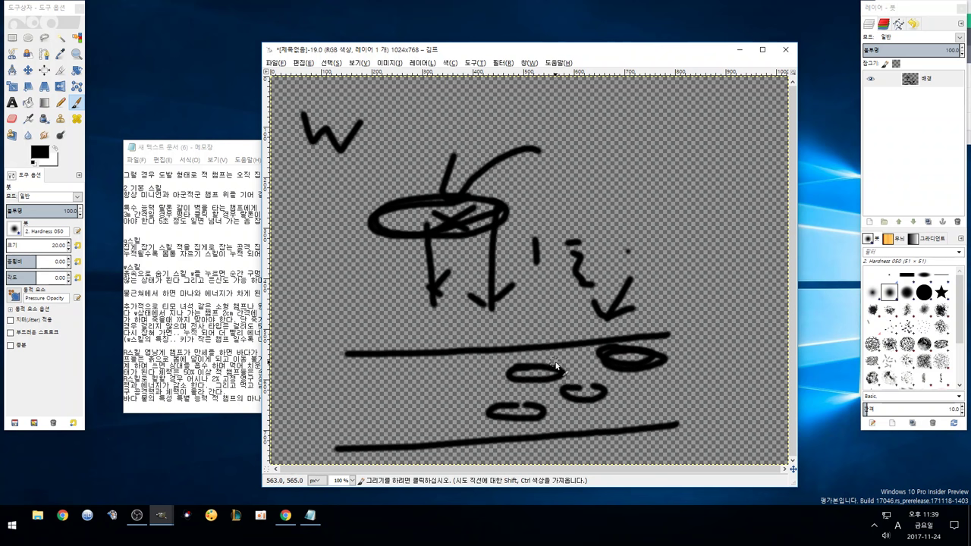
left_click_drag(678, 283, 667, 325)
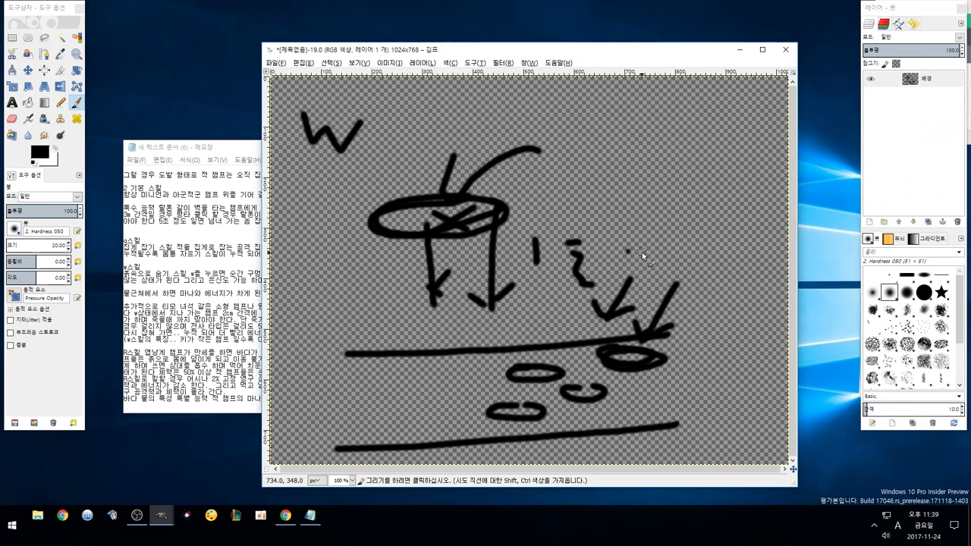
left_click_drag(644, 388, 642, 385)
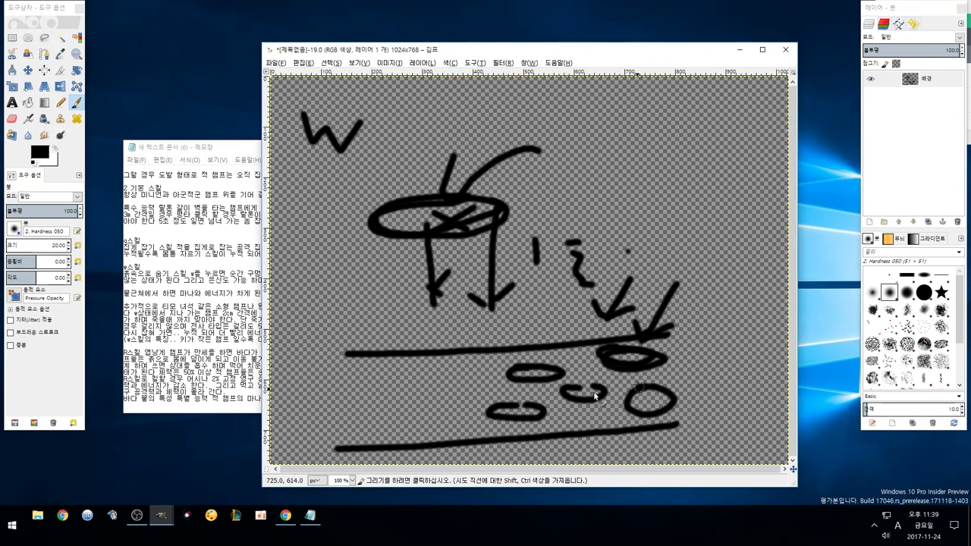
Add three ovals at the lower band's left end, marks inside the middle ovals, and a long rightward arrow above the band.
left_click_drag(428, 399, 432, 402)
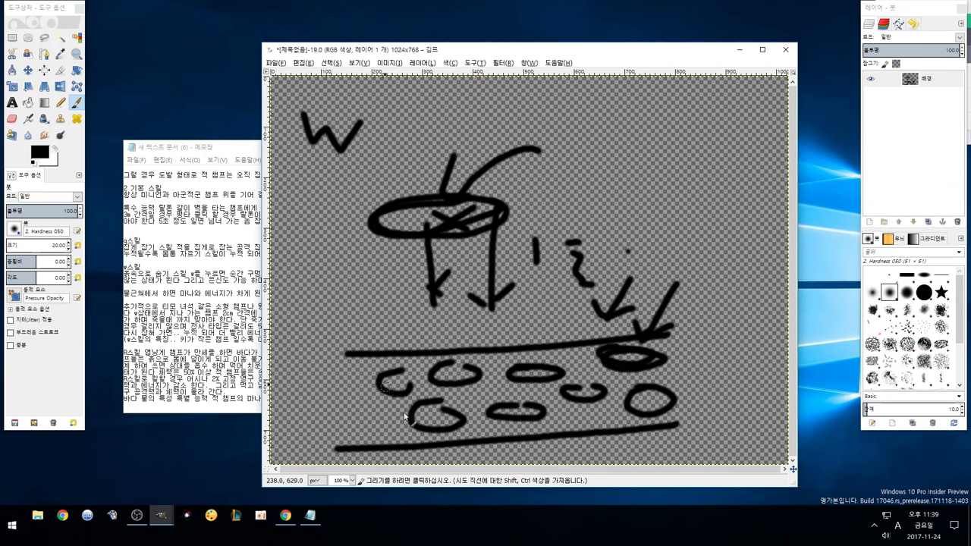
left_click_drag(618, 364, 624, 362)
mouse_move(534, 364)
left_mouse_down()
mouse_move(568, 389)
mouse_move(586, 406)
left_mouse_up()
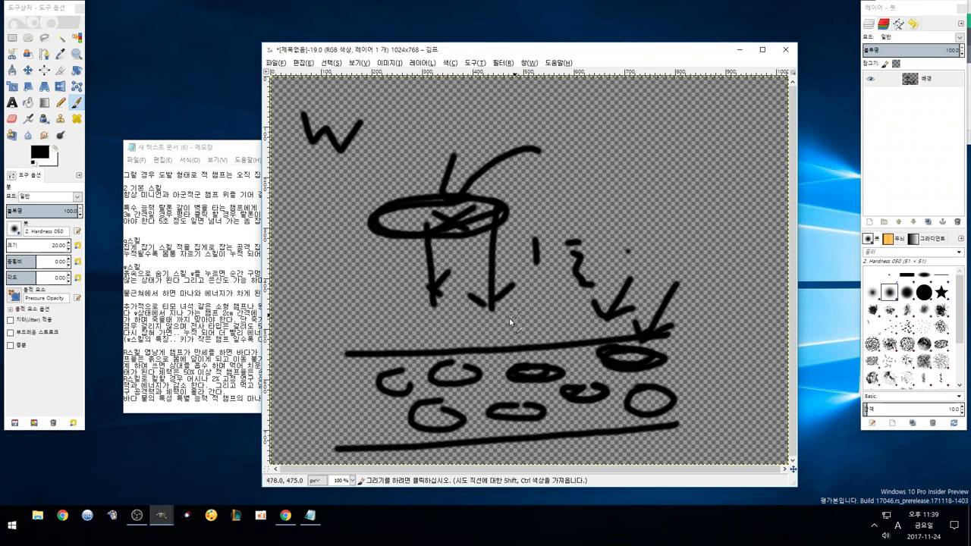
mouse_move(436, 331)
left_mouse_down()
mouse_move(523, 324)
mouse_move(730, 274)
mouse_move(726, 310)
left_mouse_up()
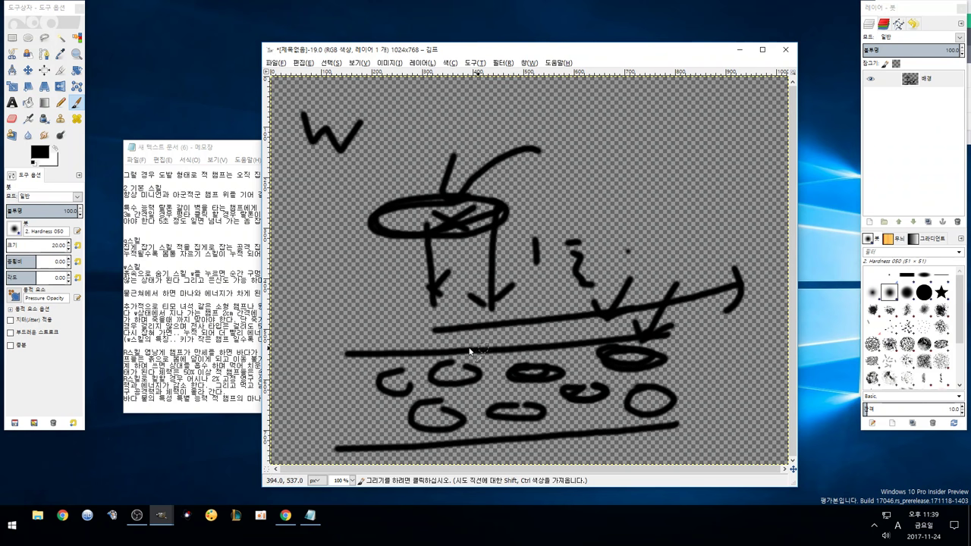
Paint a large rectangle to the right of the W oval, containing one large circle and several smaller circles and dots.
left_click_drag(643, 356, 645, 360)
left_click_drag(623, 193, 628, 149)
mouse_move(680, 124)
left_mouse_down()
mouse_move(497, 176)
mouse_move(554, 238)
mouse_move(745, 215)
mouse_move(740, 129)
left_mouse_up()
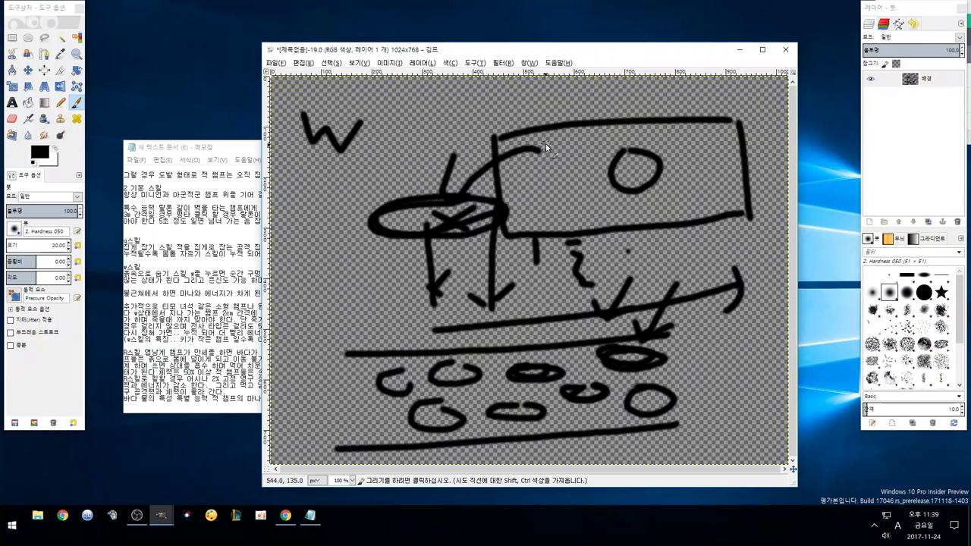
mouse_move(545, 144)
left_mouse_down()
mouse_move(549, 179)
mouse_move(561, 145)
left_mouse_up()
left_click_drag(673, 136, 722, 141)
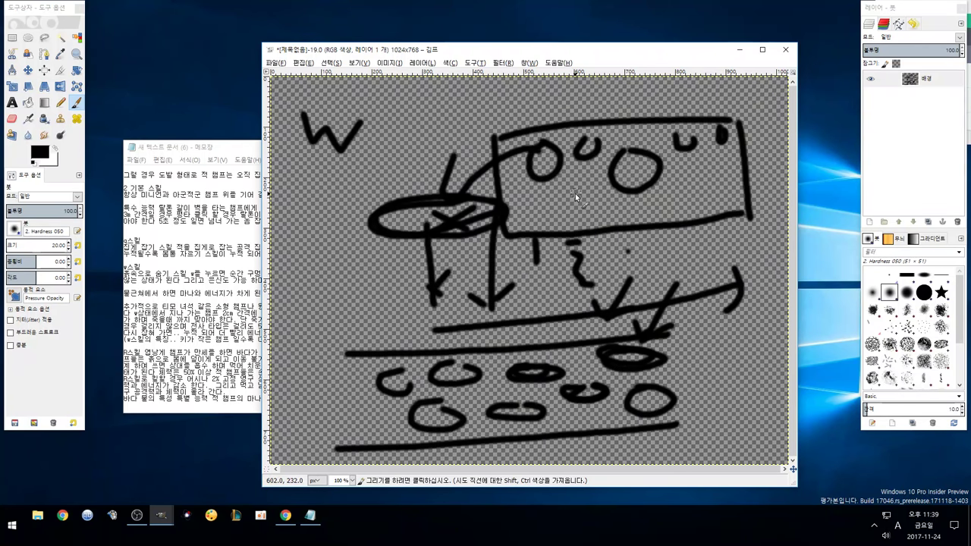
left_click_drag(566, 193, 567, 199)
left_click_drag(693, 184, 721, 186)
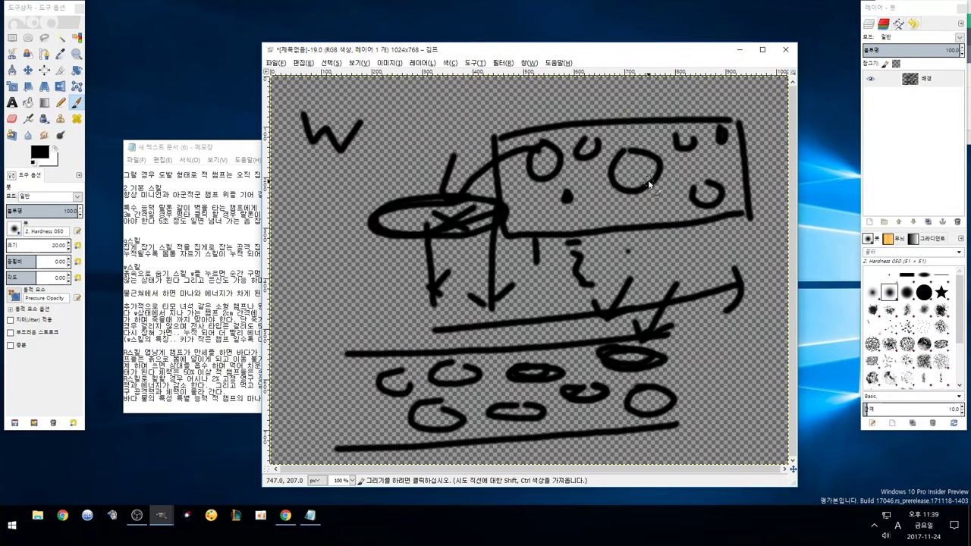
Paint arrows from the rectangle's large circle to its lower-right neighbour and the W oval, and retrace the rectangle with a leftward arrow above it.
mouse_move(622, 152)
left_mouse_down()
mouse_move(647, 161)
mouse_move(642, 179)
mouse_move(690, 201)
left_mouse_up()
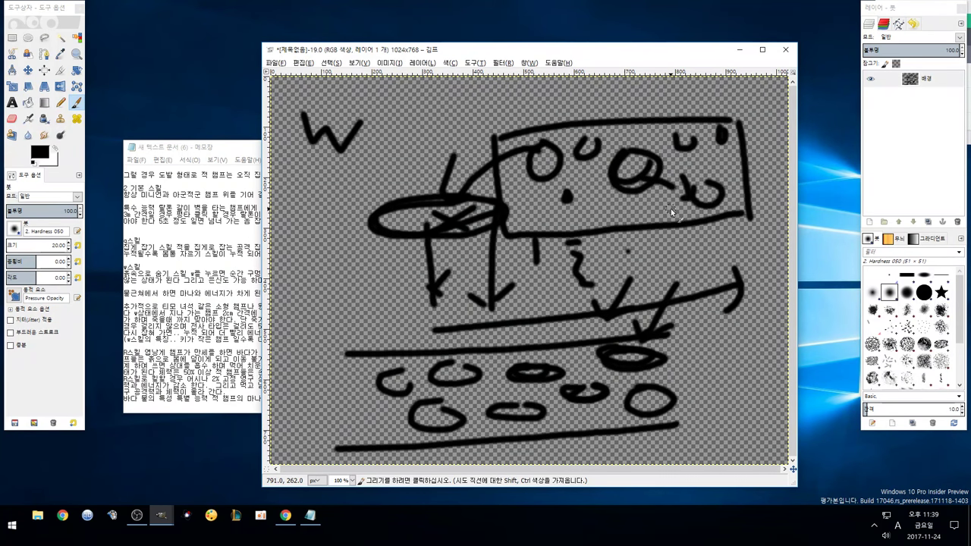
mouse_move(637, 156)
left_mouse_down()
mouse_move(467, 181)
mouse_move(506, 211)
left_mouse_up()
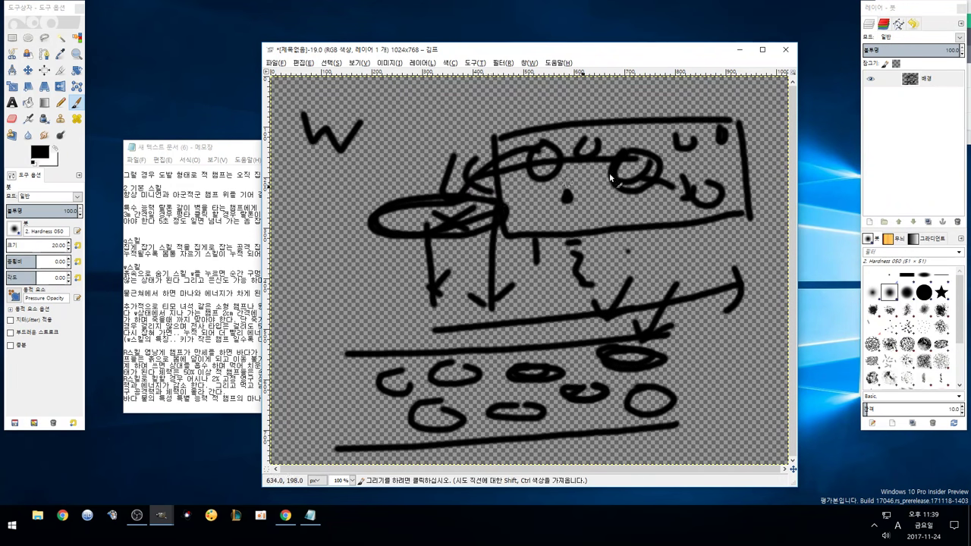
mouse_move(550, 116)
left_mouse_down()
mouse_move(504, 132)
mouse_move(725, 115)
mouse_move(749, 217)
left_mouse_up()
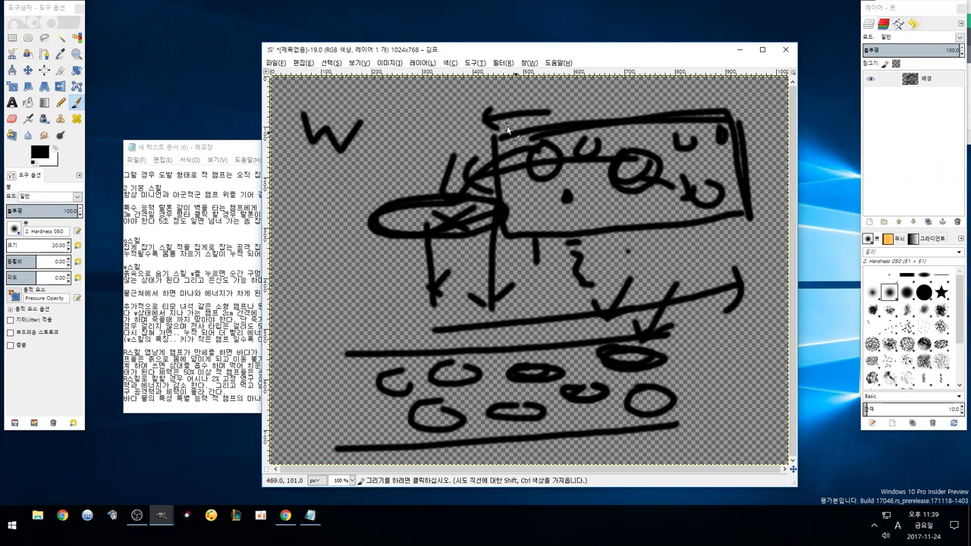
mouse_move(509, 133)
left_mouse_down()
mouse_move(513, 218)
mouse_move(749, 212)
left_mouse_up()
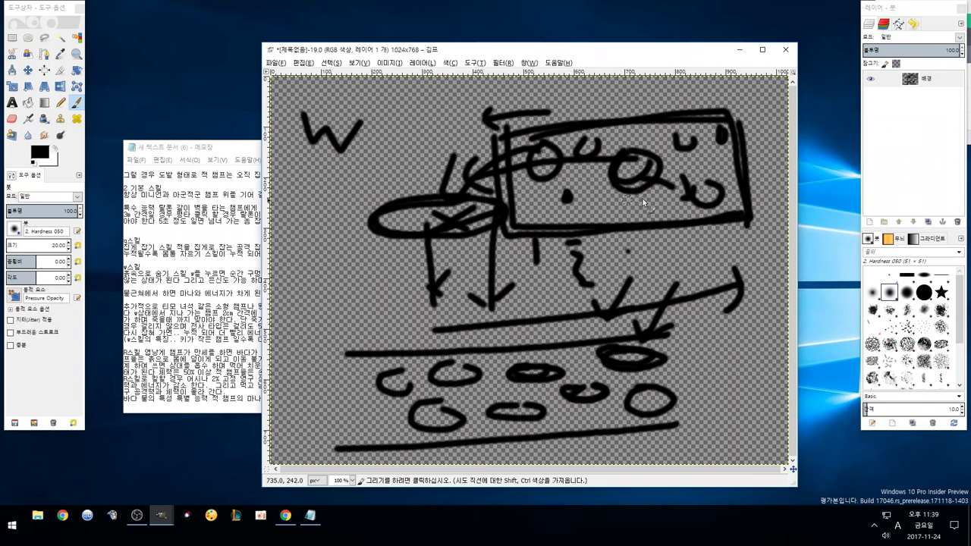
Fill in the rectangle's large circle with horizontal strokes across it, and paint a long line and an arrow leftward toward the W.
mouse_move(636, 165)
left_mouse_down()
mouse_move(615, 179)
mouse_move(653, 166)
mouse_move(648, 182)
mouse_move(700, 165)
mouse_move(580, 176)
mouse_move(717, 176)
mouse_move(592, 170)
mouse_move(550, 129)
mouse_move(713, 126)
mouse_move(741, 136)
mouse_move(746, 215)
mouse_move(610, 225)
mouse_move(678, 221)
left_mouse_up()
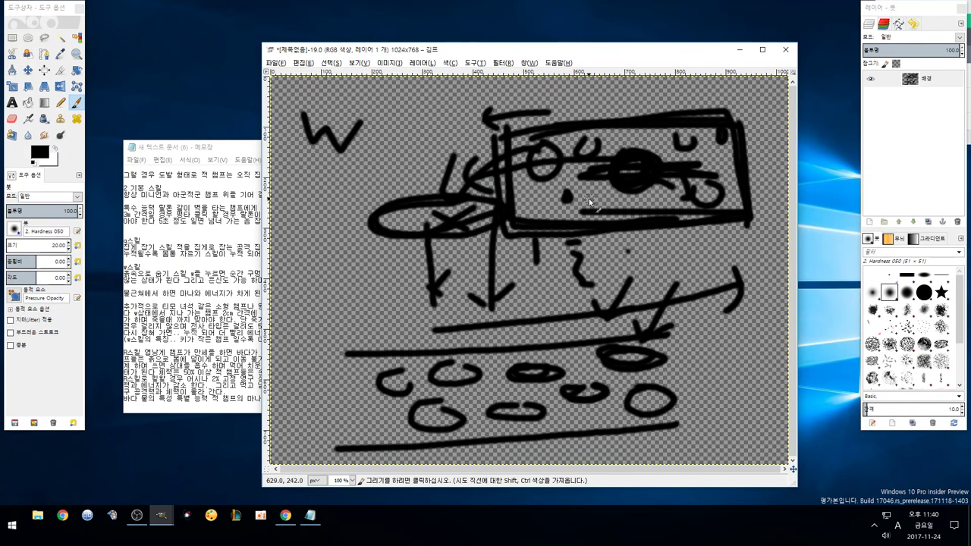
mouse_move(622, 170)
left_mouse_down()
mouse_move(427, 161)
mouse_move(330, 175)
left_mouse_up()
mouse_move(497, 137)
left_mouse_down()
mouse_move(387, 138)
mouse_move(404, 150)
left_mouse_up()
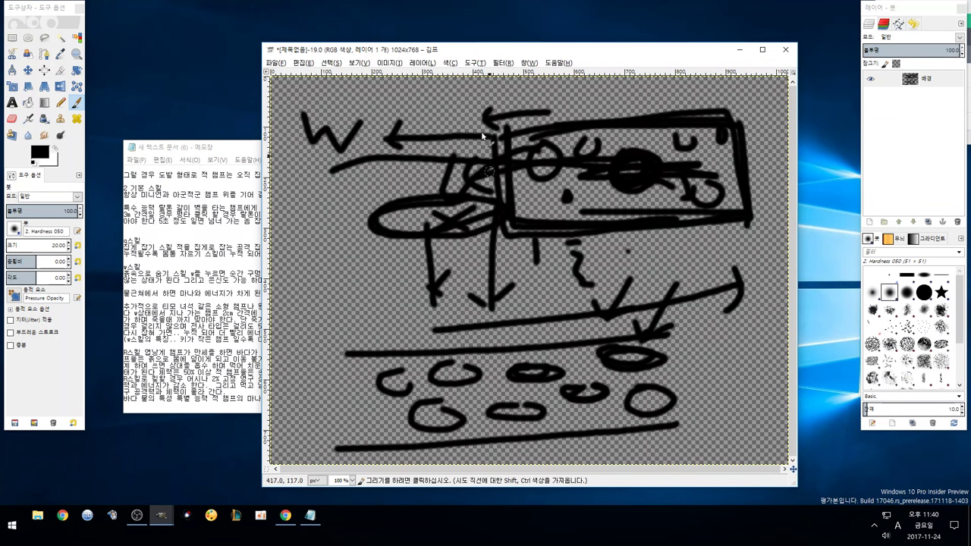
Add vertical strokes at both ends of the rectangle and a short downward arrow below it, and paint marks inside the lower band's ovals.
mouse_move(490, 172)
left_mouse_down()
mouse_move(480, 126)
mouse_move(604, 124)
mouse_move(727, 226)
left_mouse_up()
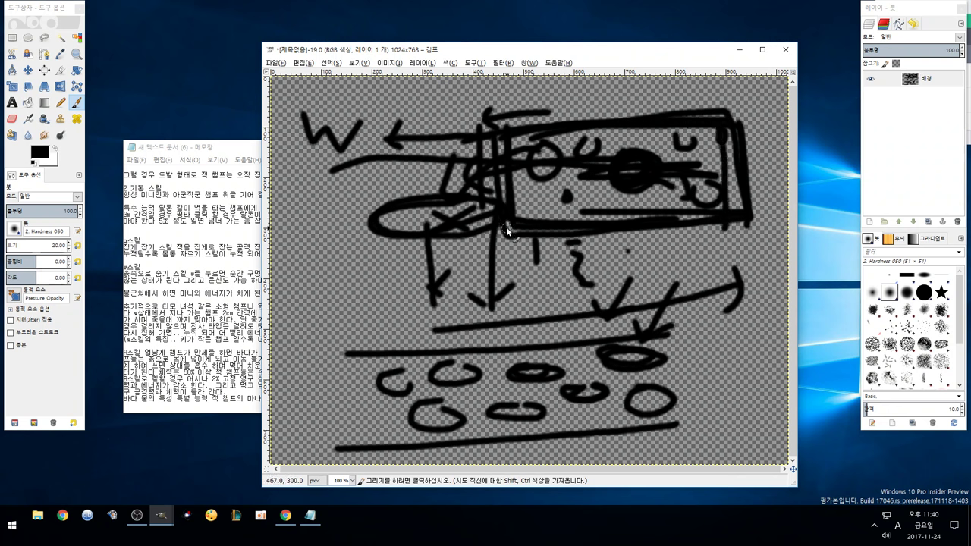
mouse_move(417, 383)
left_mouse_down()
mouse_move(402, 370)
mouse_move(383, 387)
left_mouse_up()
mouse_move(454, 361)
left_mouse_down()
mouse_move(445, 386)
mouse_move(476, 373)
left_mouse_up()
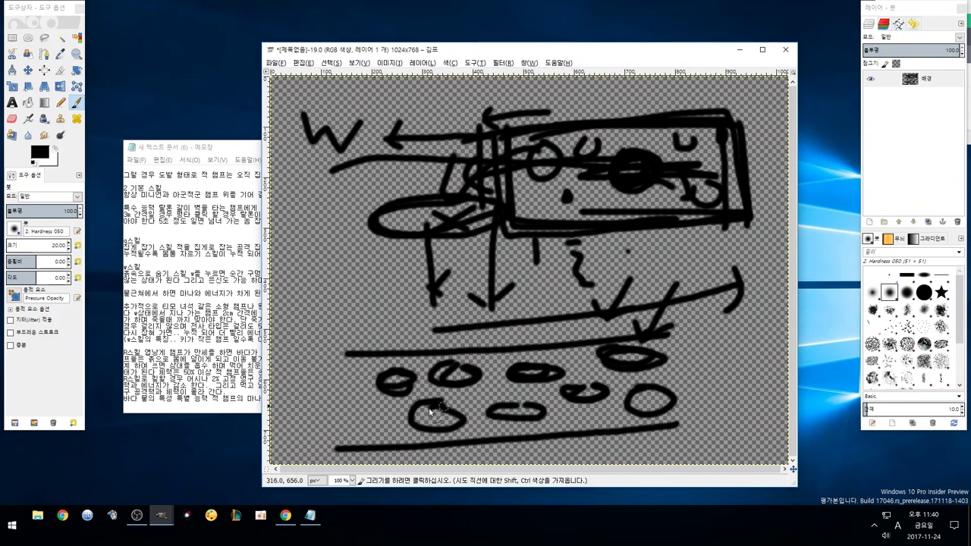
left_click_drag(430, 412, 453, 409)
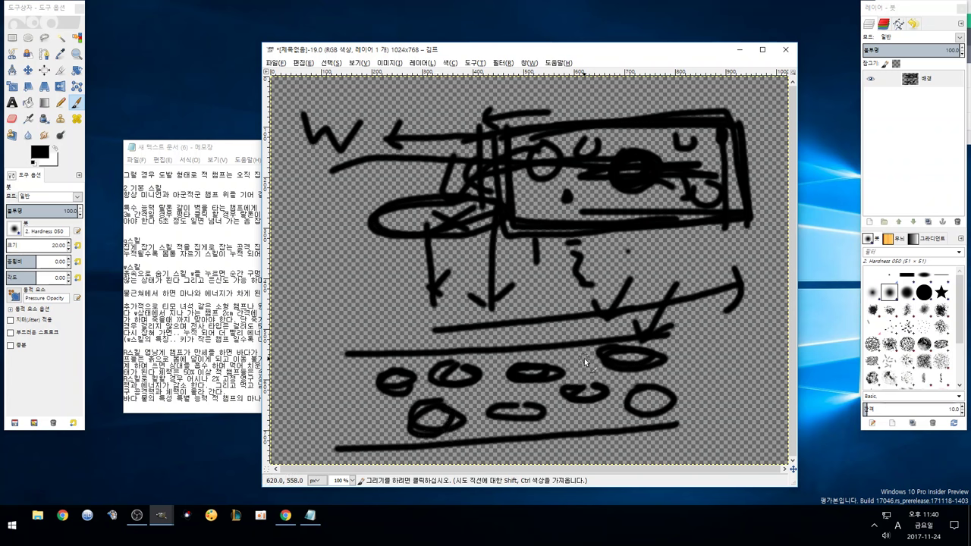
mouse_move(541, 400)
left_mouse_down()
mouse_move(486, 425)
mouse_move(532, 407)
left_mouse_up()
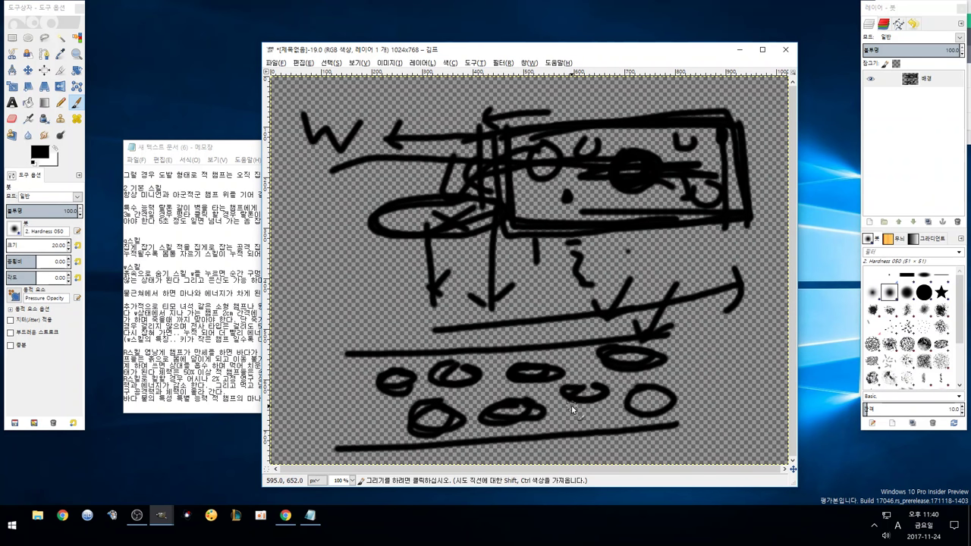
mouse_move(607, 399)
left_mouse_down()
mouse_move(601, 386)
mouse_move(578, 393)
mouse_move(667, 409)
left_mouse_up()
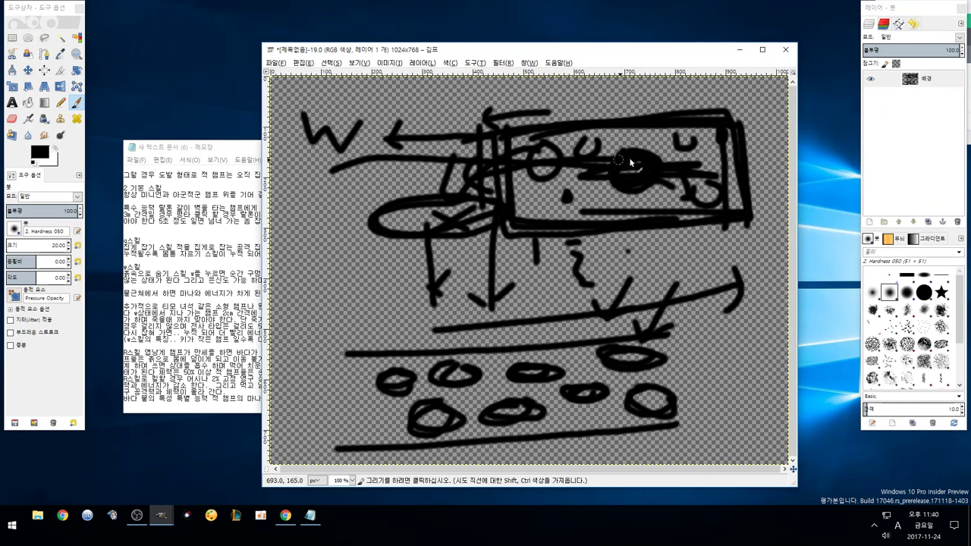
left_click_drag(630, 186, 631, 193)
left_click_drag(644, 241, 654, 267)
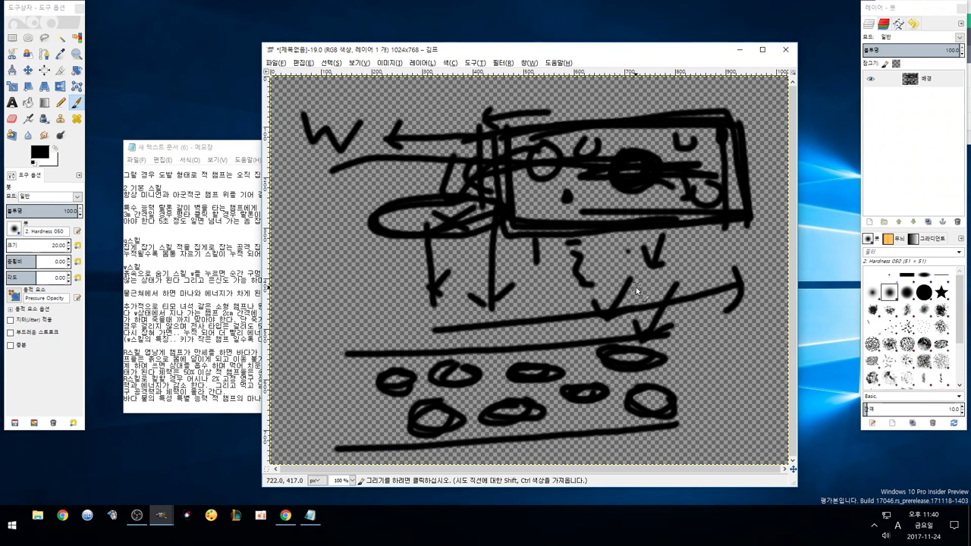
Create a new 1024 x 768 image, minimize the W diagram, and place the blank canvas beside the tool windows.
left_click(276, 63)
left_click(292, 73)
left_click(267, 213)
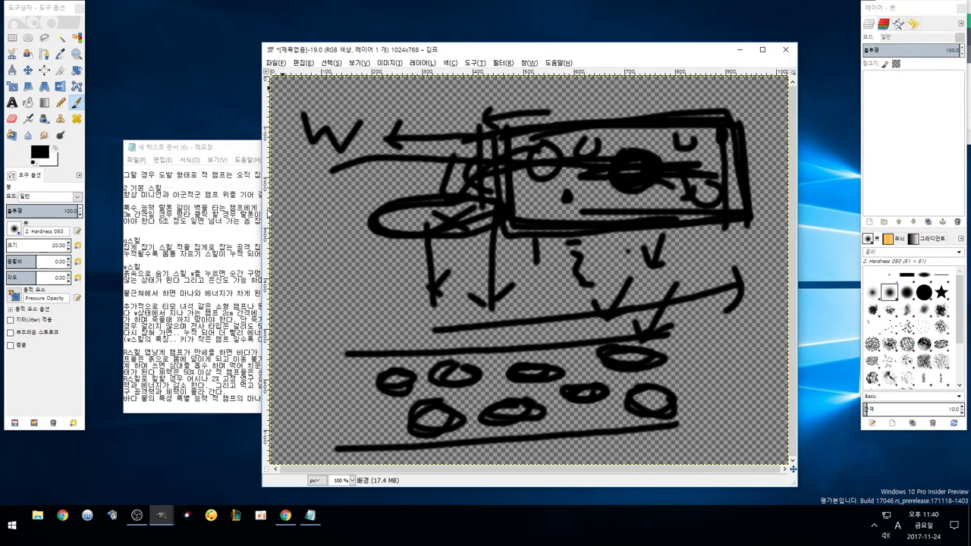
left_click(740, 50)
left_click_drag(466, 64, 700, 71)
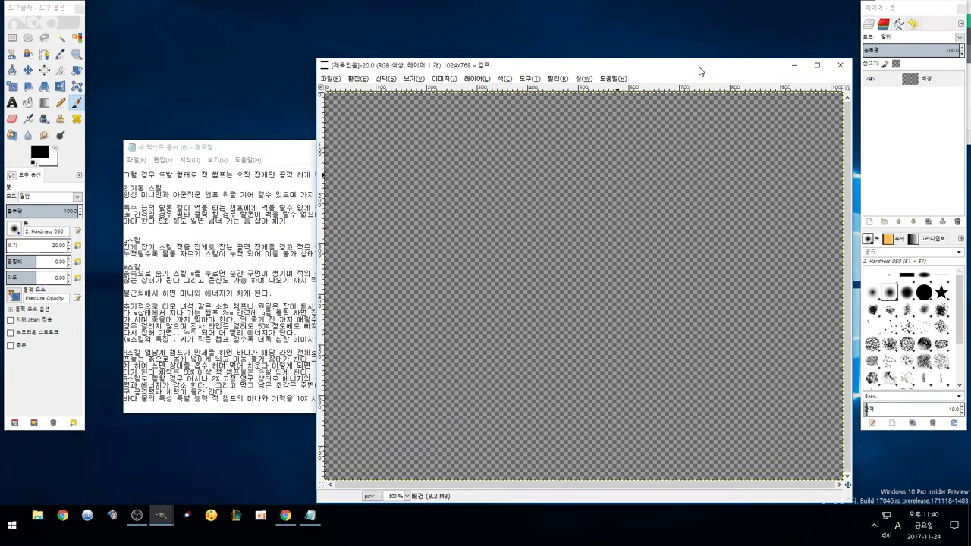
Paint a wide oval in the canvas's left half with jagged shading inside and a short crossed leg below its right end.
mouse_move(469, 223)
left_mouse_down()
mouse_move(423, 241)
mouse_move(492, 236)
mouse_move(439, 263)
left_mouse_up()
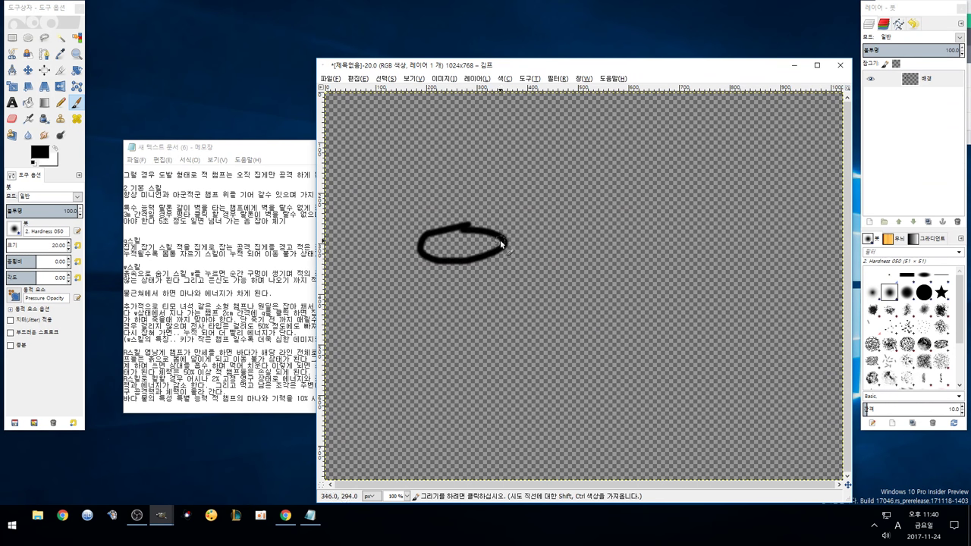
mouse_move(426, 246)
left_mouse_down()
mouse_move(499, 243)
mouse_move(505, 254)
mouse_move(497, 241)
mouse_move(426, 247)
left_mouse_up()
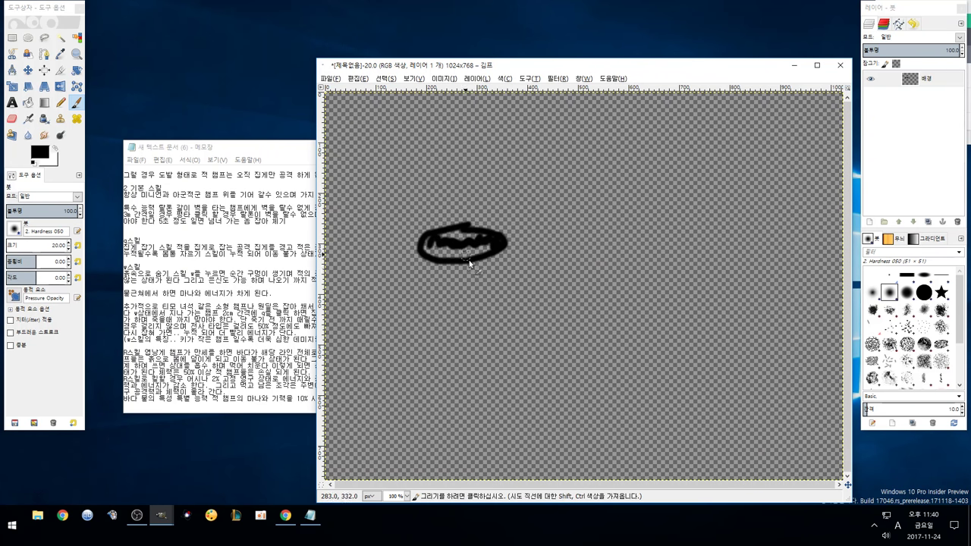
mouse_move(502, 243)
left_mouse_down()
mouse_move(482, 276)
mouse_move(491, 291)
mouse_move(451, 270)
mouse_move(482, 267)
left_mouse_up()
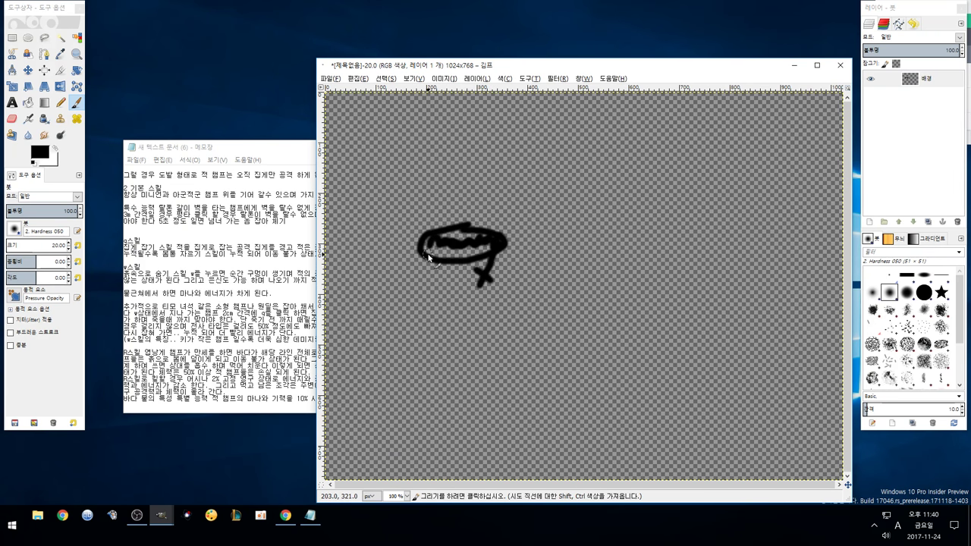
left_click_drag(431, 246, 490, 255)
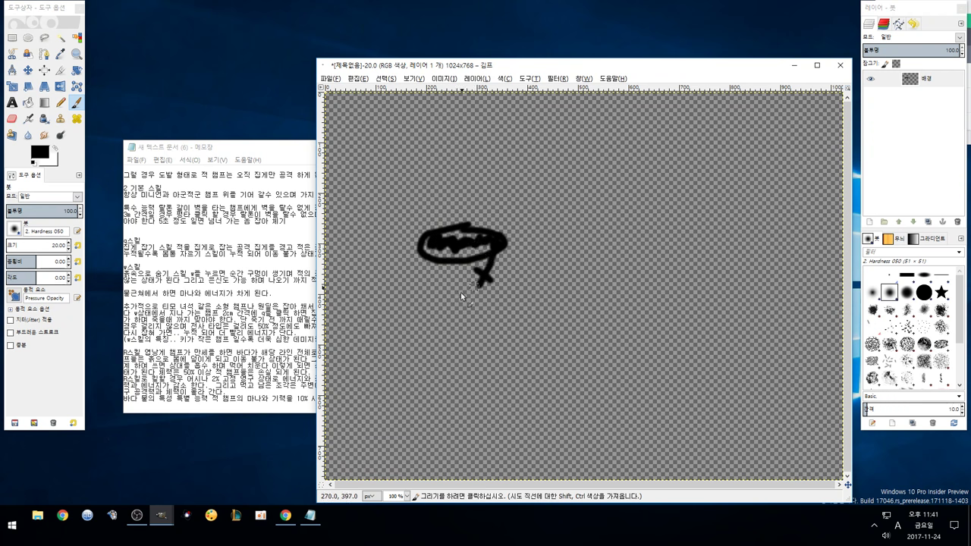
Paint a circled number 1 above the oval and a downward arrow beside it, and darken the oval's interior.
mouse_move(502, 146)
left_mouse_down()
mouse_move(502, 205)
mouse_move(491, 161)
mouse_move(529, 199)
left_mouse_up()
mouse_move(529, 241)
left_mouse_down()
mouse_move(537, 321)
mouse_move(522, 327)
left_mouse_up()
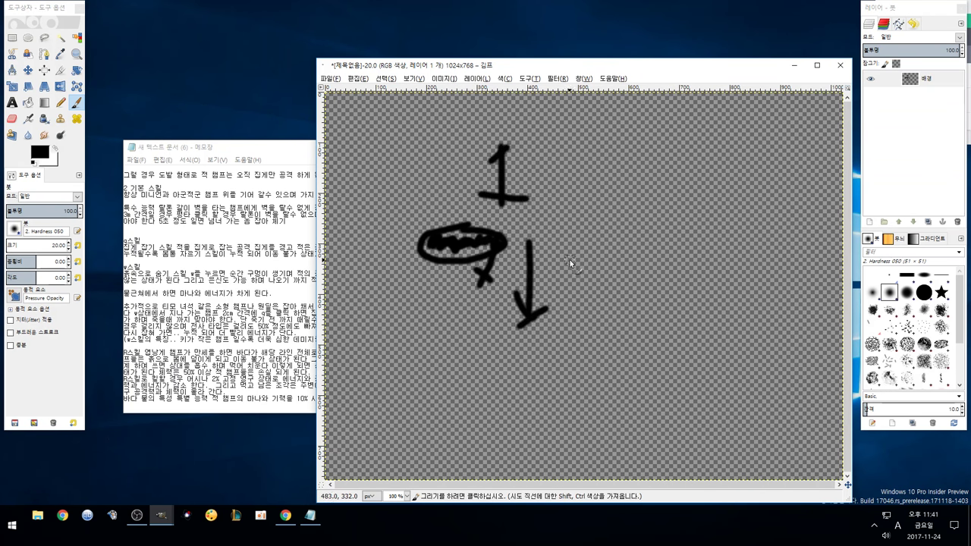
left_click_drag(513, 249, 486, 260)
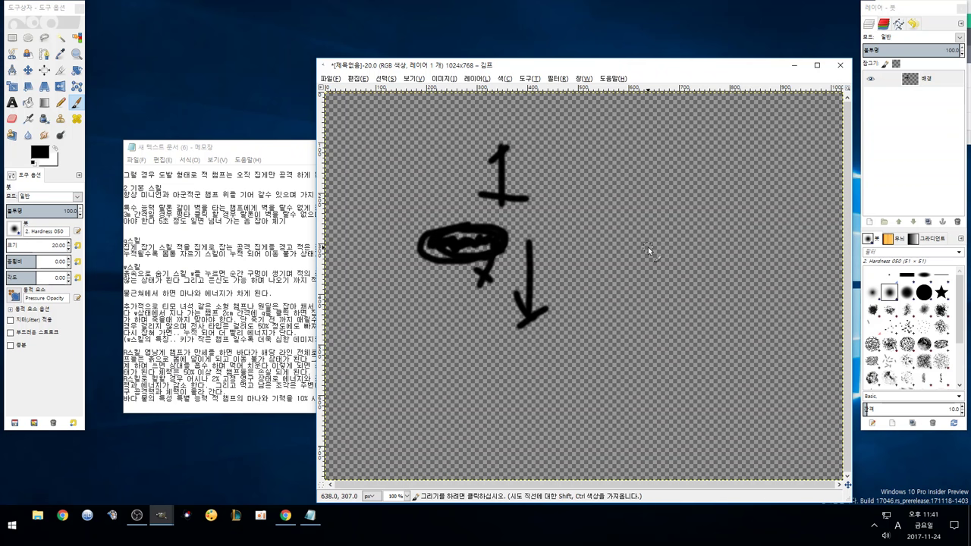
mouse_move(529, 188)
left_mouse_down()
mouse_move(540, 169)
mouse_move(529, 194)
left_mouse_up()
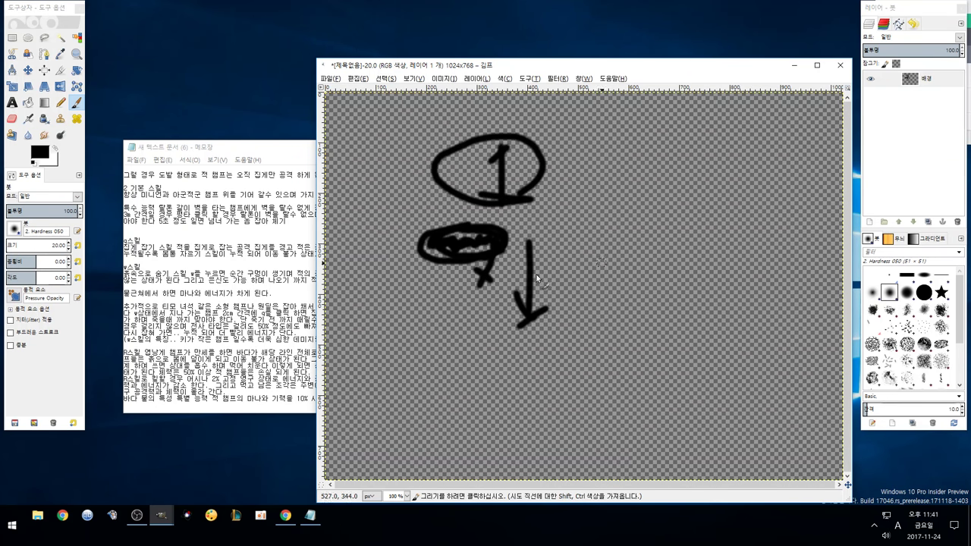
Paint a small figure with an X and arrows right of the oval, and a dark oval topped by two small circles at lower left.
left_click_drag(720, 203, 642, 224)
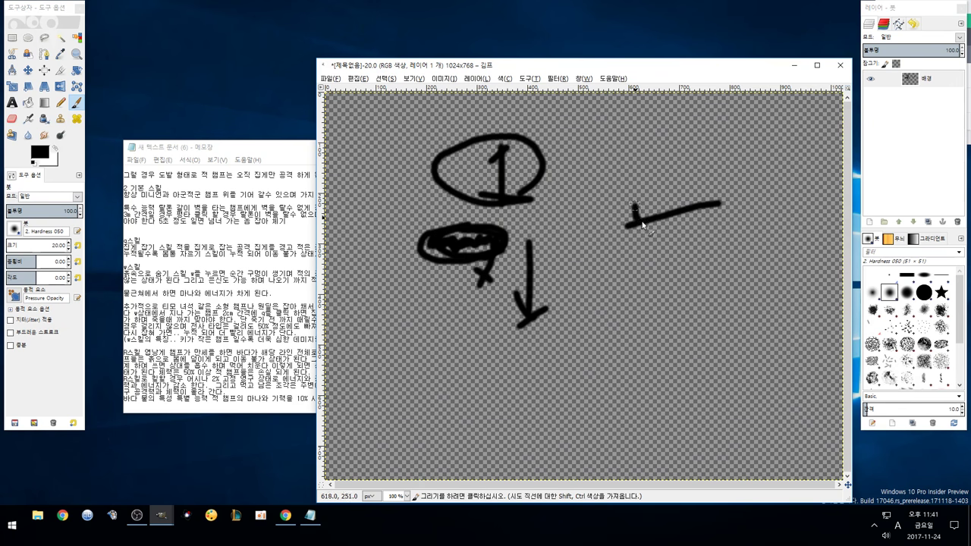
left_click_drag(561, 271, 561, 309)
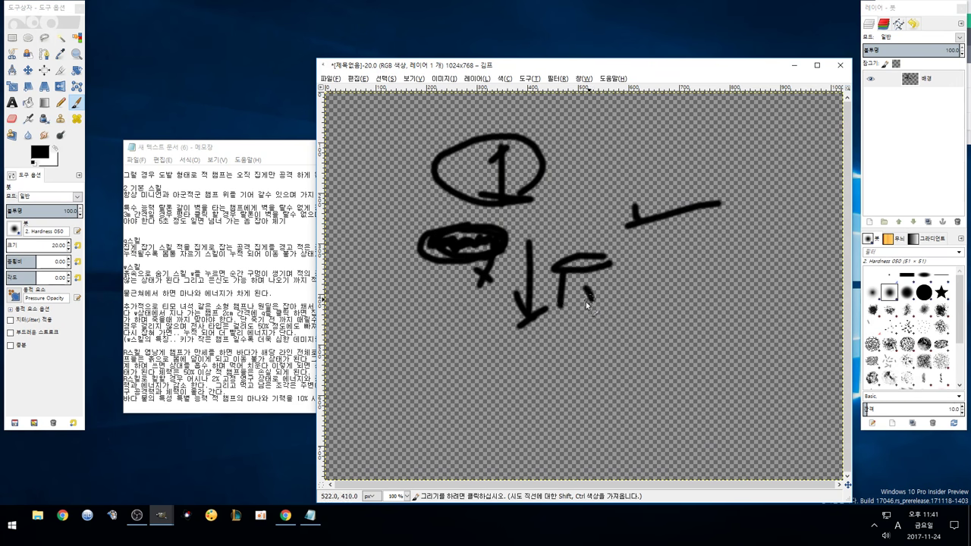
mouse_move(549, 208)
left_mouse_down()
mouse_move(607, 218)
mouse_move(571, 279)
mouse_move(595, 244)
mouse_move(577, 263)
left_mouse_up()
left_click_drag(636, 252, 612, 282)
left_click_drag(616, 261, 644, 287)
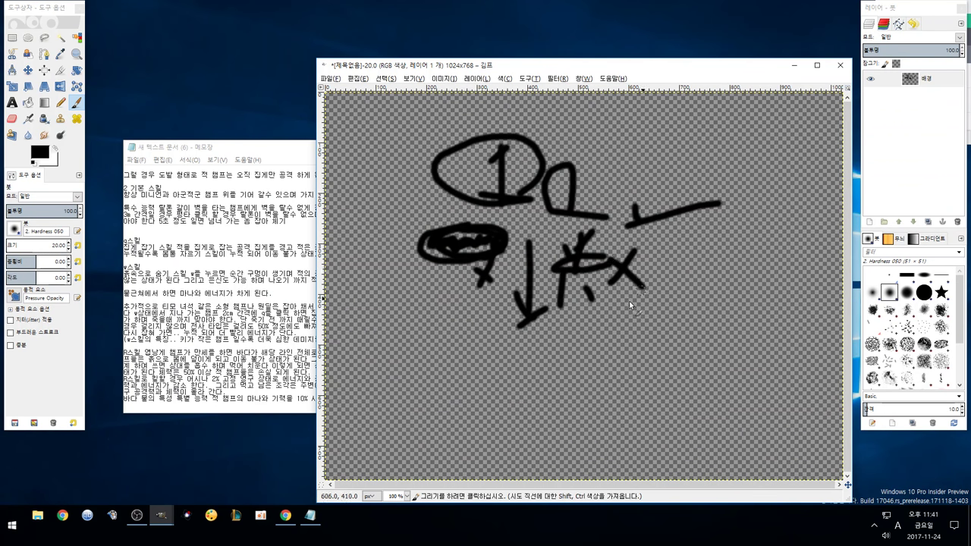
left_click_drag(608, 327, 599, 421)
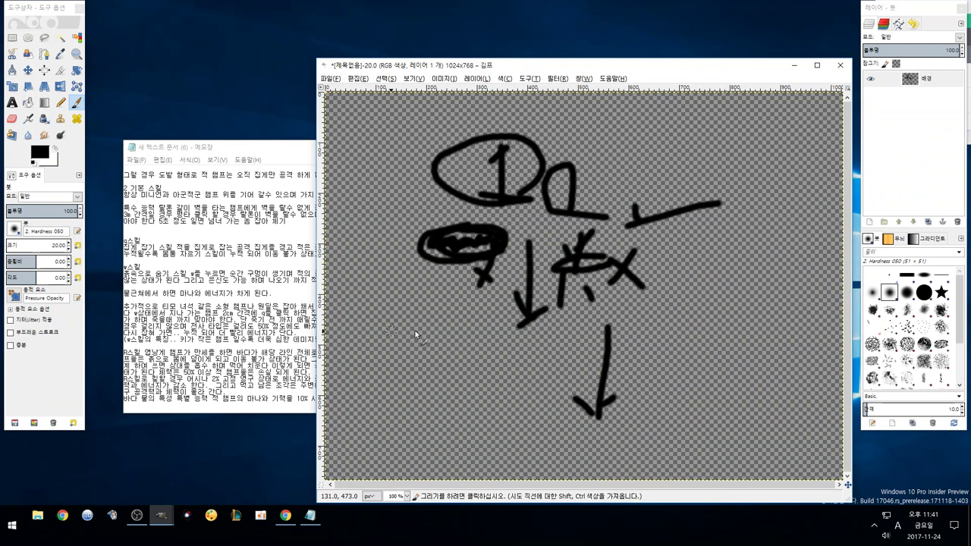
mouse_move(416, 334)
left_mouse_down()
mouse_move(431, 355)
mouse_move(454, 347)
mouse_move(426, 362)
mouse_move(420, 352)
mouse_move(451, 340)
mouse_move(468, 353)
mouse_move(465, 382)
mouse_move(445, 348)
mouse_move(461, 340)
mouse_move(440, 354)
mouse_move(446, 340)
mouse_move(420, 348)
mouse_move(468, 359)
mouse_move(433, 336)
mouse_move(441, 320)
mouse_move(437, 331)
mouse_move(402, 320)
mouse_move(407, 335)
mouse_move(438, 333)
mouse_move(424, 321)
mouse_move(434, 355)
mouse_move(473, 352)
mouse_move(416, 346)
mouse_move(498, 314)
mouse_move(477, 325)
left_mouse_up()
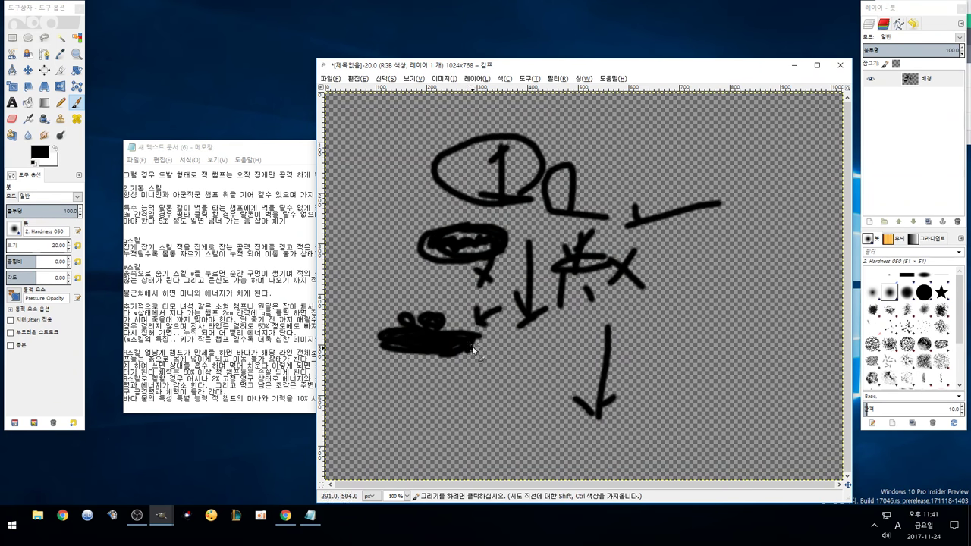
Close all open images, reposition the empty image window, and bring up OBS briefly before minimizing it.
left_click(331, 78)
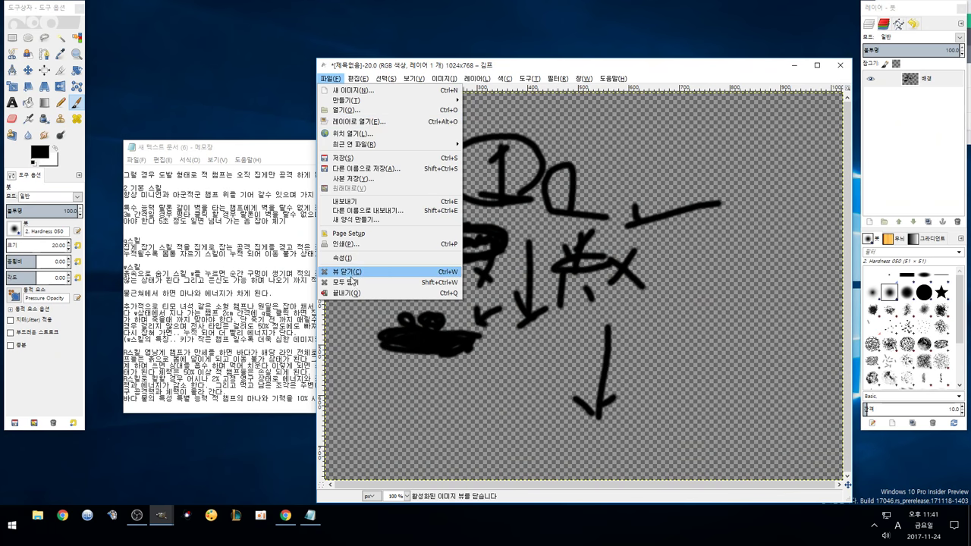
left_click(351, 282)
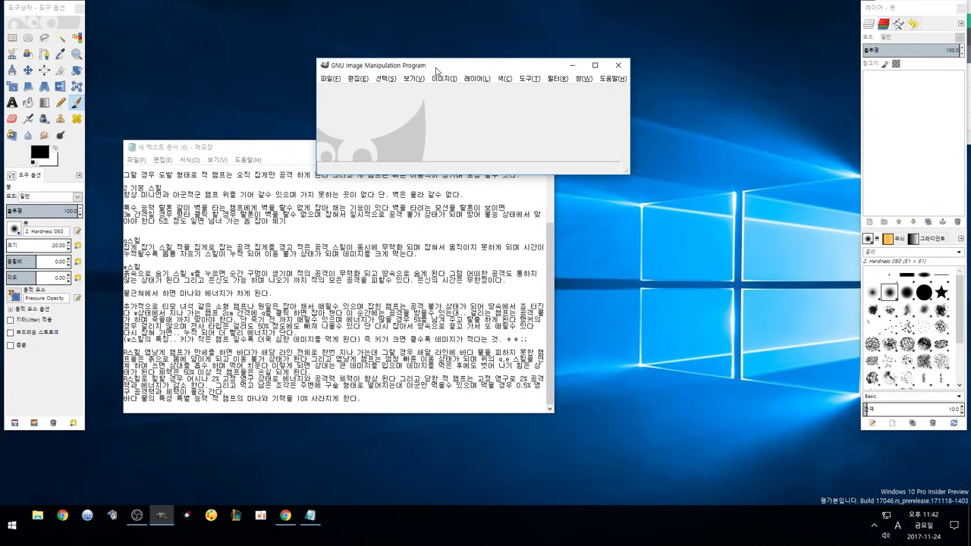
left_click_drag(440, 69, 420, 73)
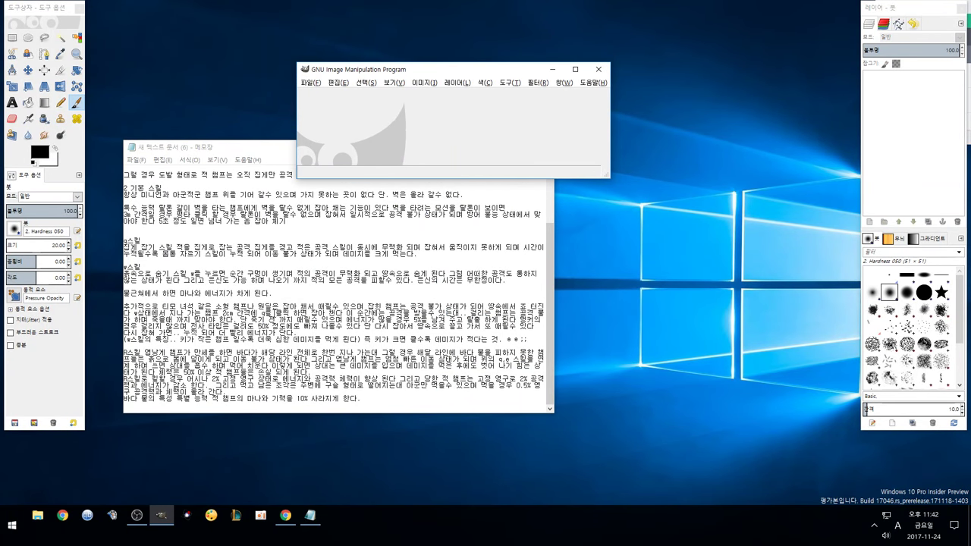
left_click(136, 515)
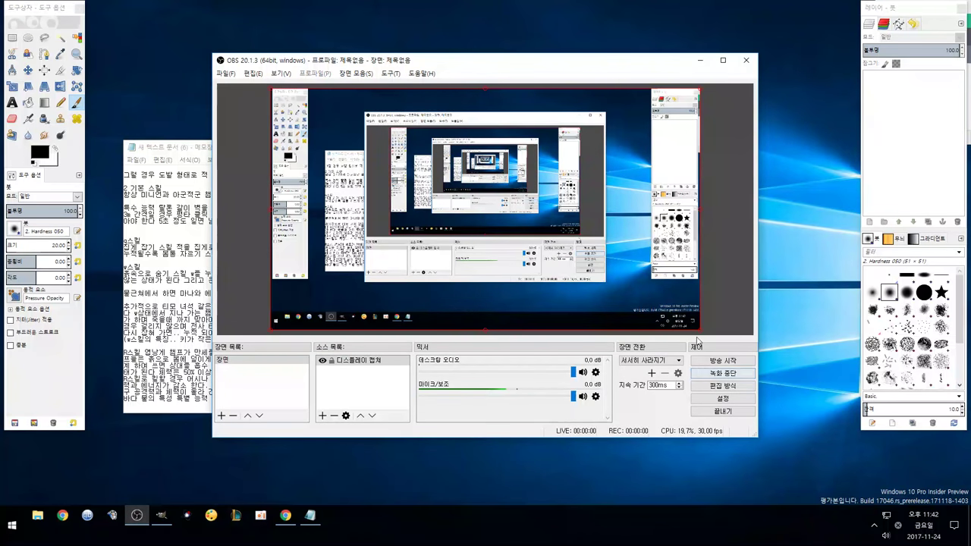
left_click(699, 61)
Create a blank 1024 x 768 image for another skill diagram.
left_click(311, 82)
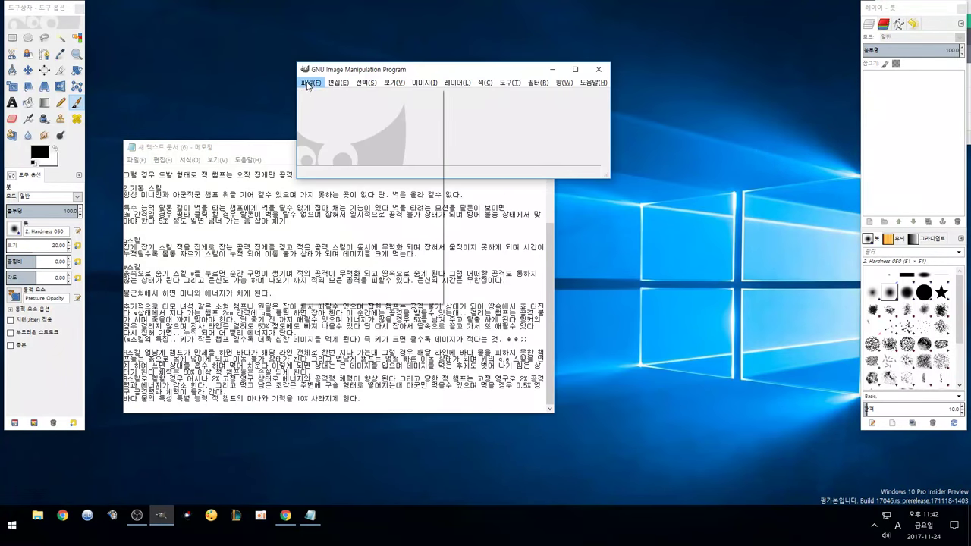
left_click(336, 89)
left_click(263, 212)
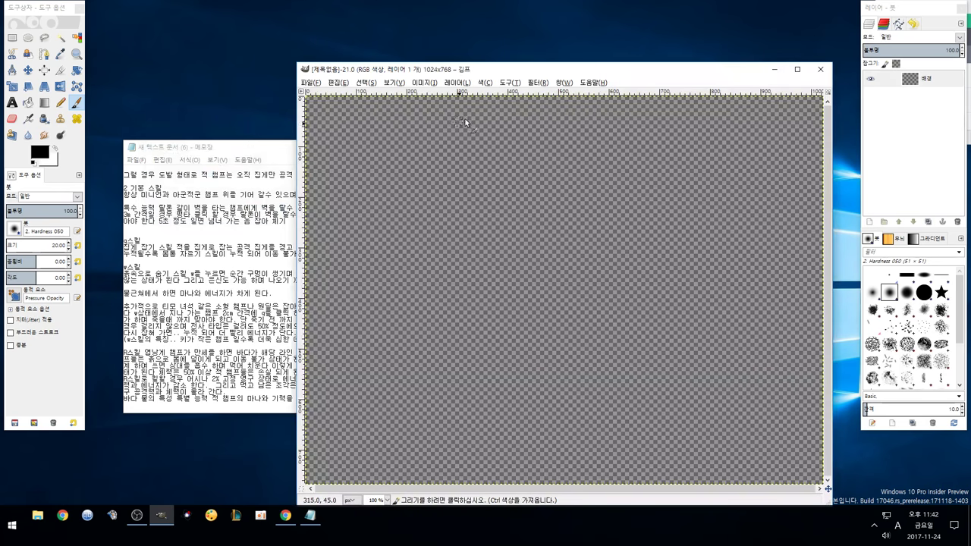
Paint an oval crab with two round eyes mid-canvas, two left-pointing arrows beside it, and handwritten marks with an X at lower right.
mouse_move(526, 272)
left_mouse_down()
mouse_move(503, 285)
mouse_move(571, 272)
mouse_move(509, 274)
mouse_move(502, 284)
mouse_move(506, 273)
mouse_move(543, 259)
left_mouse_up()
mouse_move(631, 244)
left_mouse_down()
mouse_move(622, 280)
mouse_move(634, 340)
mouse_move(668, 319)
mouse_move(679, 342)
mouse_move(696, 346)
left_mouse_up()
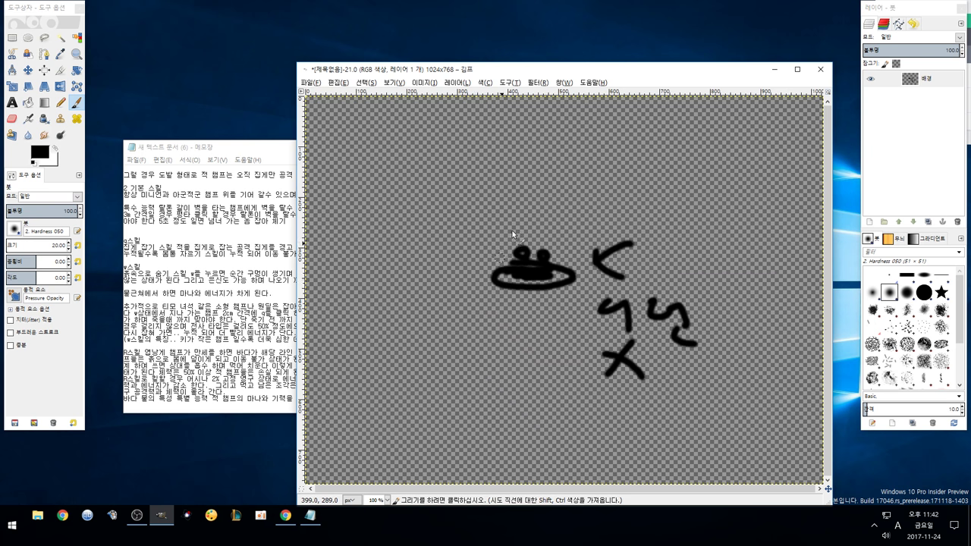
left_click_drag(626, 182, 574, 215)
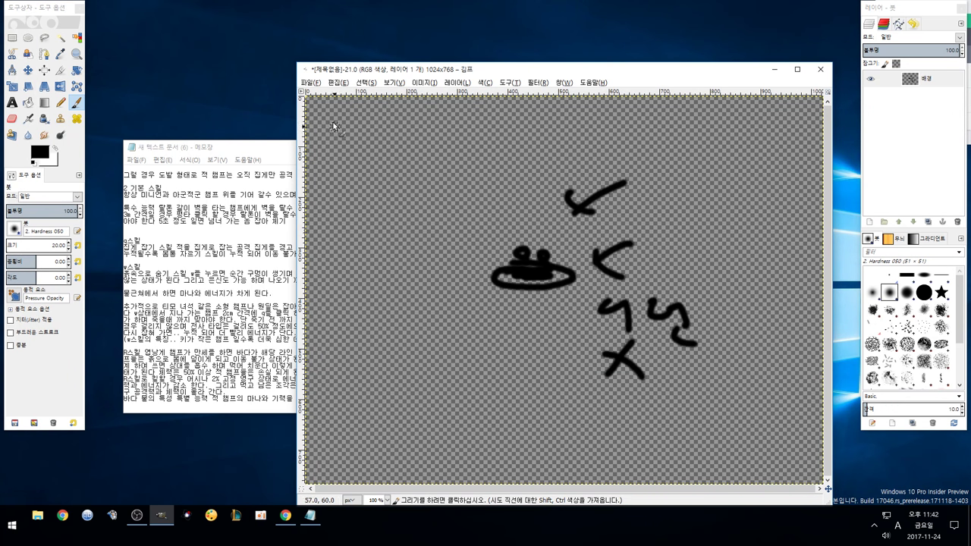
Create another 1024 x 768 image, minimize the crab drawing, and move the new canvas clear of the tool windows.
left_click(311, 81)
left_click(336, 97)
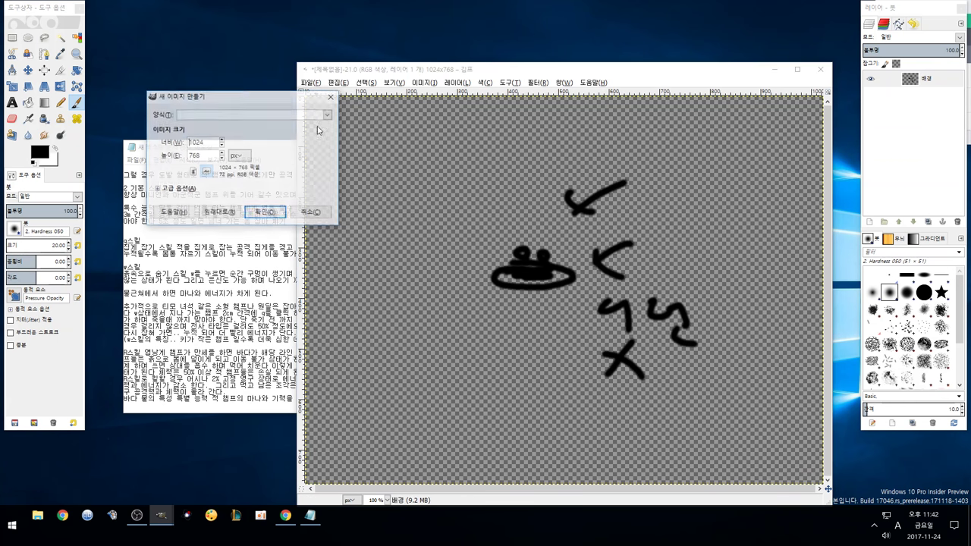
left_click(272, 214)
left_click(774, 70)
left_click(773, 70)
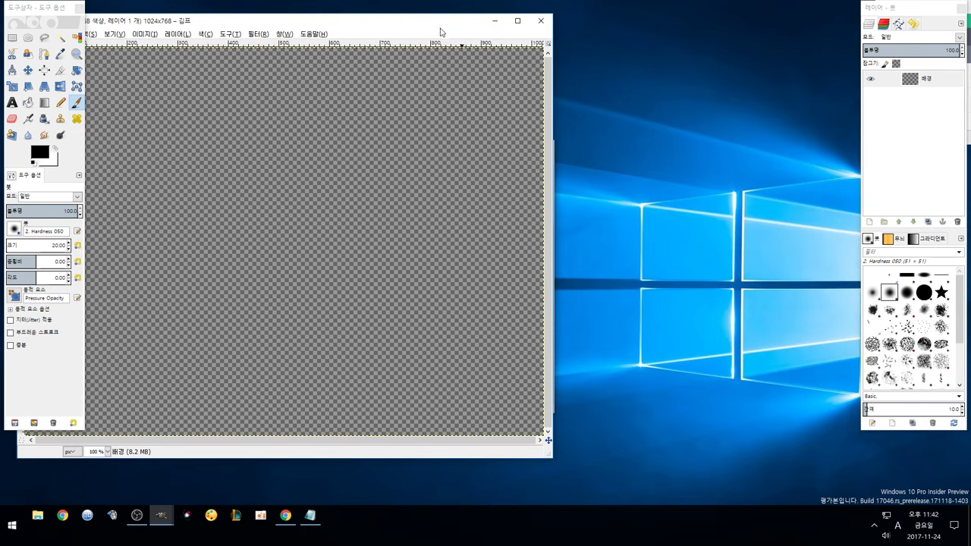
left_click_drag(440, 28, 699, 58)
Paint a flat oval with a downward arrow through it, and a diagonal arrow aimed toward it with a large X underneath.
mouse_move(434, 230)
left_mouse_down()
mouse_move(443, 252)
mouse_move(398, 257)
left_mouse_up()
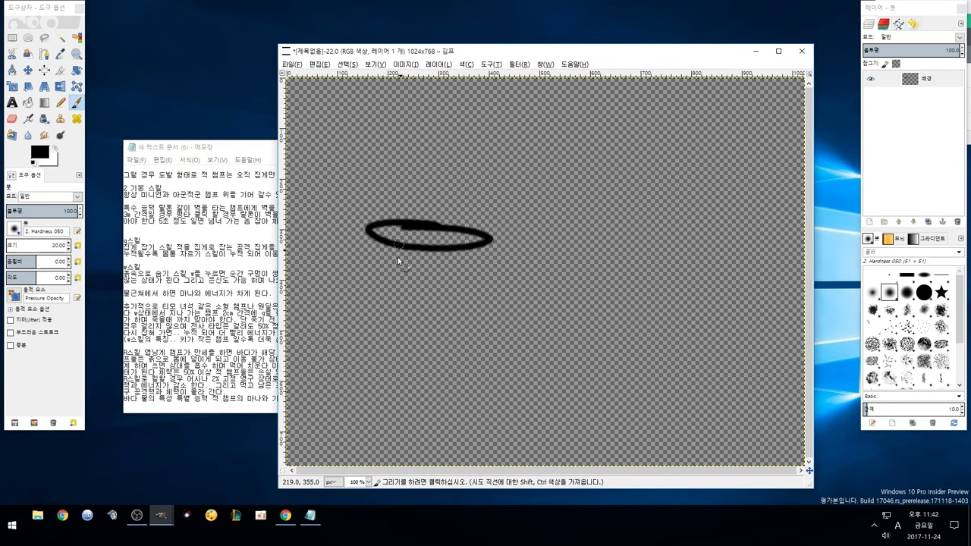
mouse_move(442, 220)
left_mouse_down()
mouse_move(462, 302)
mouse_move(453, 328)
left_mouse_up()
mouse_move(607, 182)
left_mouse_down()
mouse_move(526, 218)
mouse_move(547, 226)
mouse_move(512, 285)
mouse_move(542, 289)
left_mouse_up()
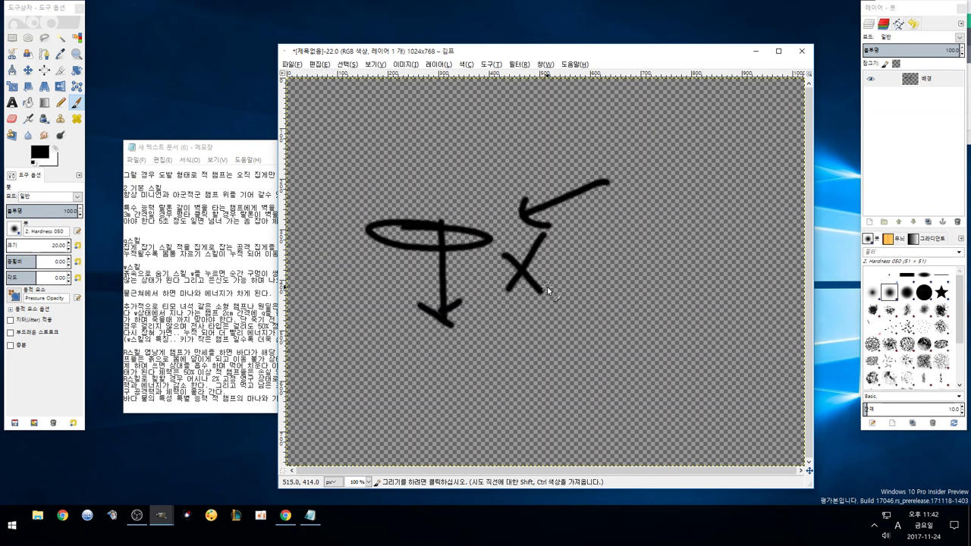
Handwrite a Korean caption starting with "시간" below the X, extending toward the canvas's right side.
left_click_drag(520, 353, 538, 373)
left_click_drag(548, 341, 550, 386)
left_click_drag(568, 334, 595, 378)
left_click_drag(584, 363, 616, 384)
left_click_drag(635, 338, 638, 372)
left_click_drag(634, 379, 651, 393)
left_click_drag(647, 345, 691, 376)
mouse_move(700, 355)
left_mouse_down()
mouse_move(705, 374)
mouse_move(765, 395)
left_mouse_up()
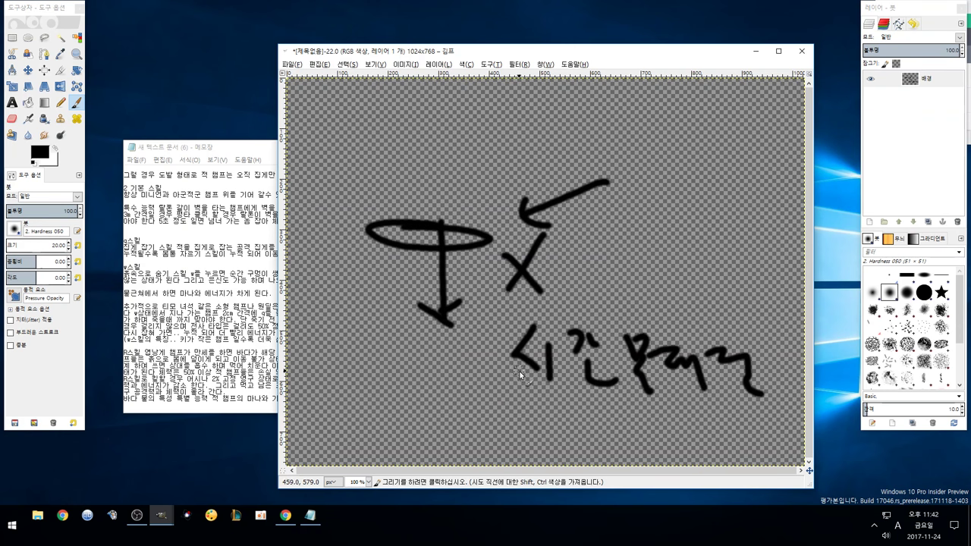
Underline the caption twice, and handwrite a short Korean word beside the X with two underlines beneath it.
left_click_drag(520, 391, 713, 393)
left_click_drag(515, 408, 687, 406)
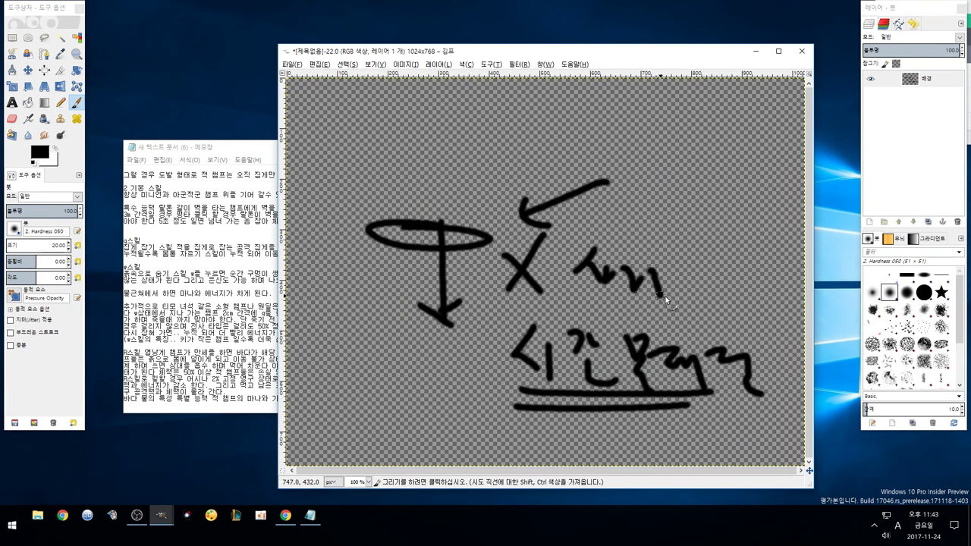
mouse_move(607, 297)
left_mouse_down()
mouse_move(678, 307)
mouse_move(695, 321)
left_mouse_up()
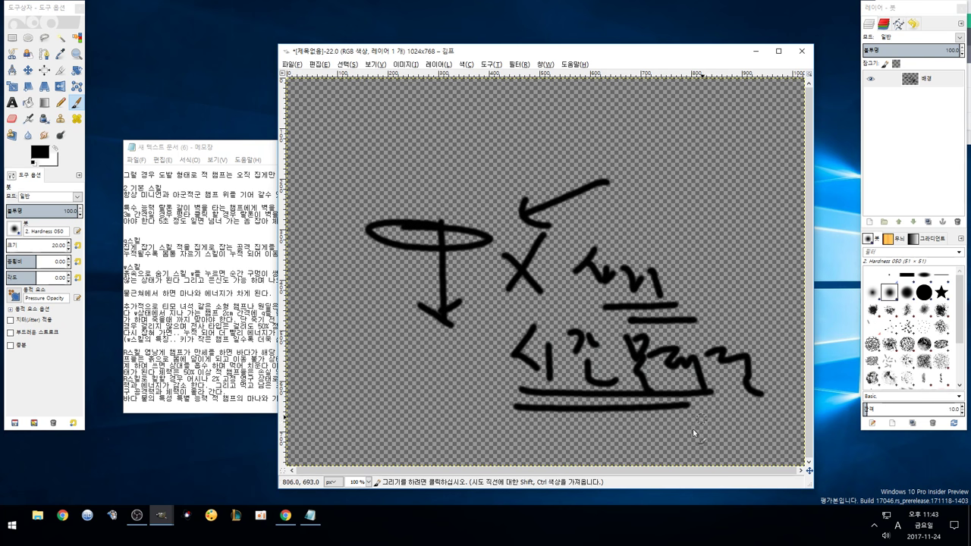
Circle the right part of the "시간" caption and handwrite a short Korean word beneath the downward arrow.
mouse_move(692, 428)
left_mouse_down()
mouse_move(564, 375)
mouse_move(780, 374)
mouse_move(686, 431)
left_mouse_up()
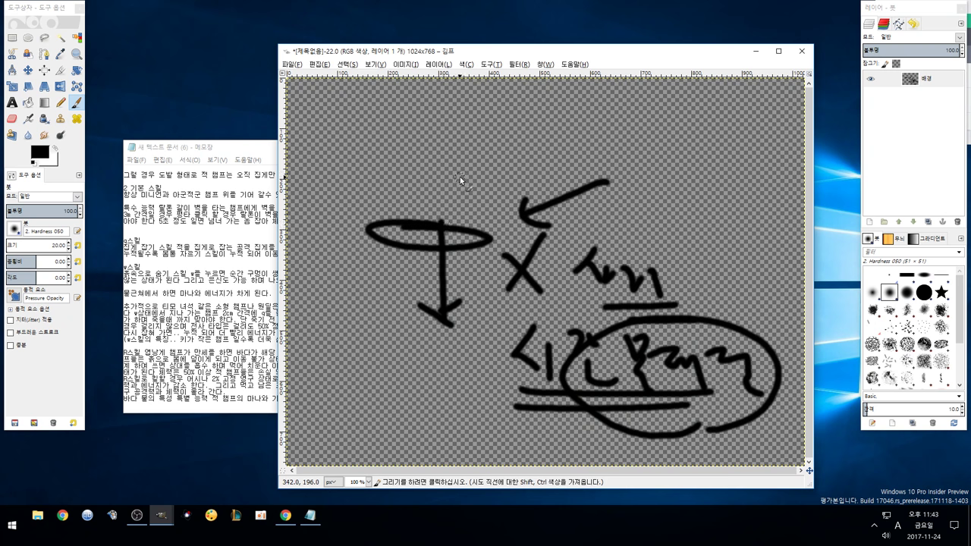
mouse_move(365, 339)
left_mouse_down()
mouse_move(373, 364)
mouse_move(391, 350)
mouse_move(401, 368)
mouse_move(444, 356)
left_mouse_up()
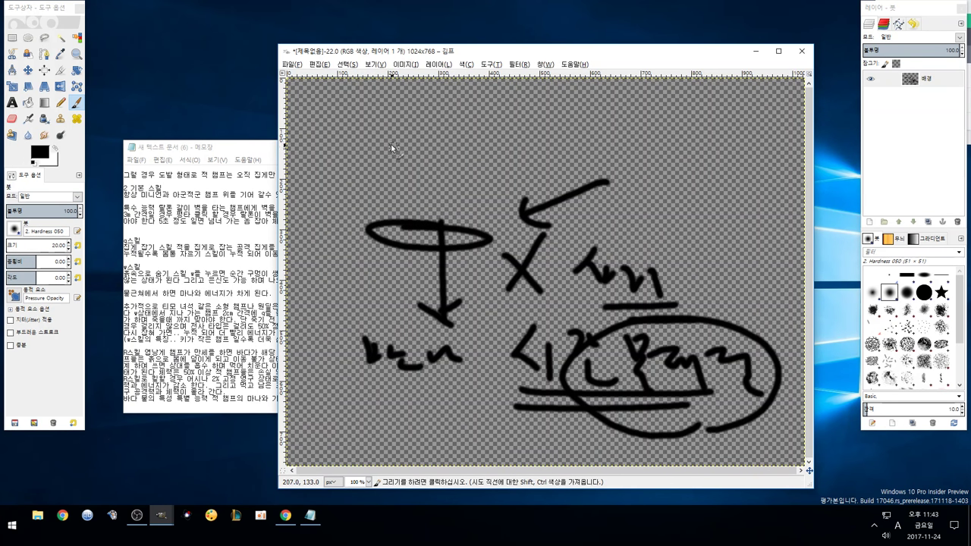
Handwrite a two-syllable Korean word above the oval, underline its first syllable, and paint a short diagonal arrow toward the oval.
left_click_drag(388, 143, 428, 130)
mouse_move(406, 148)
left_mouse_down()
mouse_move(430, 131)
mouse_move(409, 152)
mouse_move(448, 163)
left_mouse_up()
left_click_drag(410, 188, 454, 176)
left_click_drag(459, 142, 470, 144)
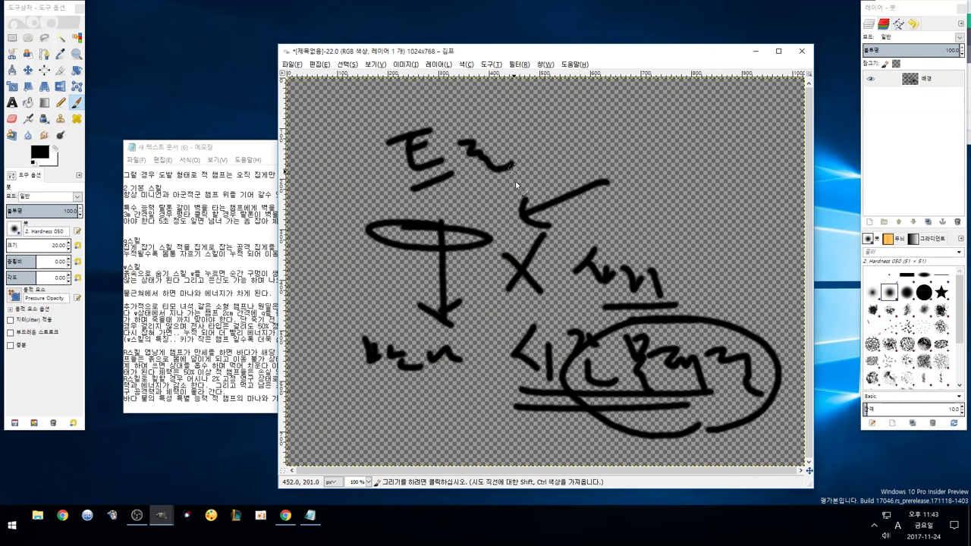
left_click_drag(535, 176, 468, 192)
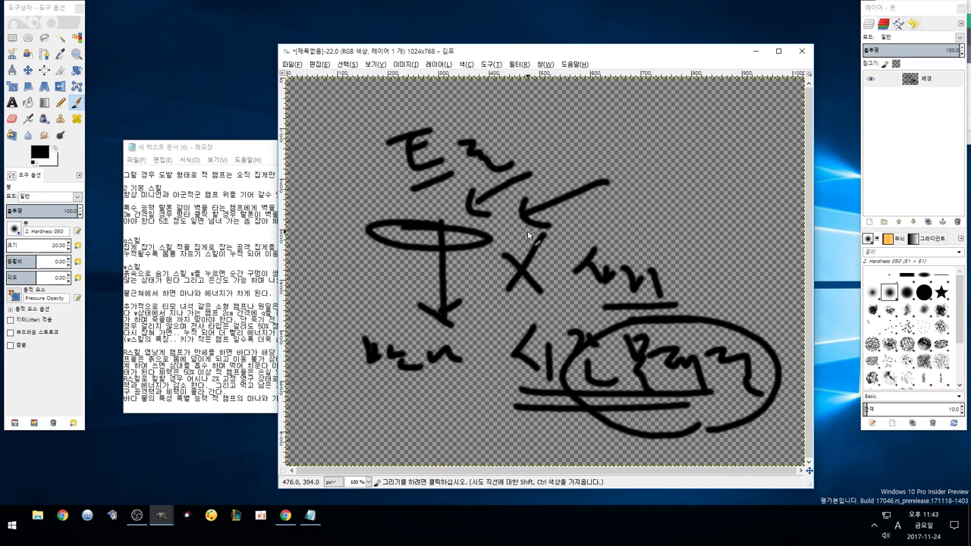
Paint a small arrow pointing at the upper word, and handwrite "1" with a Korean syllable beside it, underlined.
mouse_move(563, 119)
left_mouse_down()
mouse_move(547, 137)
mouse_move(592, 130)
mouse_move(568, 127)
mouse_move(629, 135)
mouse_move(642, 188)
left_mouse_up()
mouse_move(672, 130)
left_mouse_down()
mouse_move(679, 158)
mouse_move(701, 146)
mouse_move(709, 187)
left_mouse_up()
left_click_drag(627, 210, 723, 205)
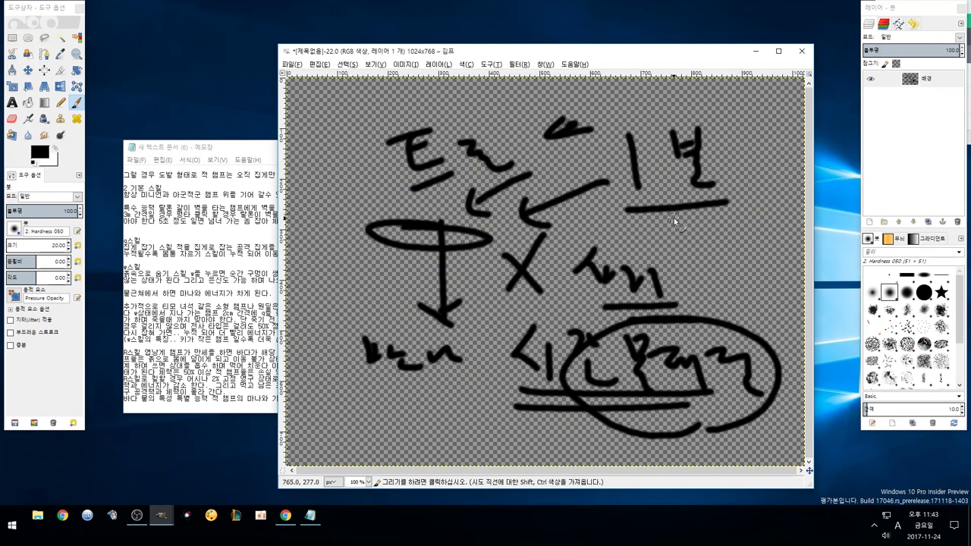
Handwrite "5" with a Korean syllable under the word below the downward arrow, then underline it heavily and circle it.
left_click_drag(422, 388, 452, 403)
mouse_move(460, 378)
left_mouse_down()
mouse_move(469, 411)
mouse_move(487, 391)
left_mouse_up()
mouse_move(465, 396)
left_mouse_down()
mouse_move(494, 413)
mouse_move(504, 437)
left_mouse_up()
mouse_move(386, 440)
left_mouse_down()
mouse_move(456, 442)
mouse_move(416, 445)
left_mouse_up()
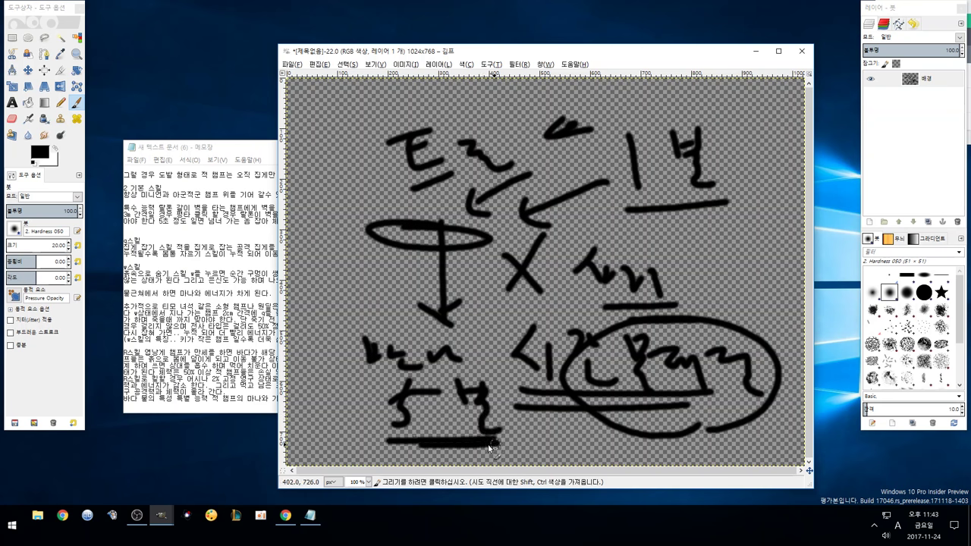
mouse_move(494, 447)
left_mouse_down()
mouse_move(519, 424)
mouse_move(507, 439)
left_mouse_up()
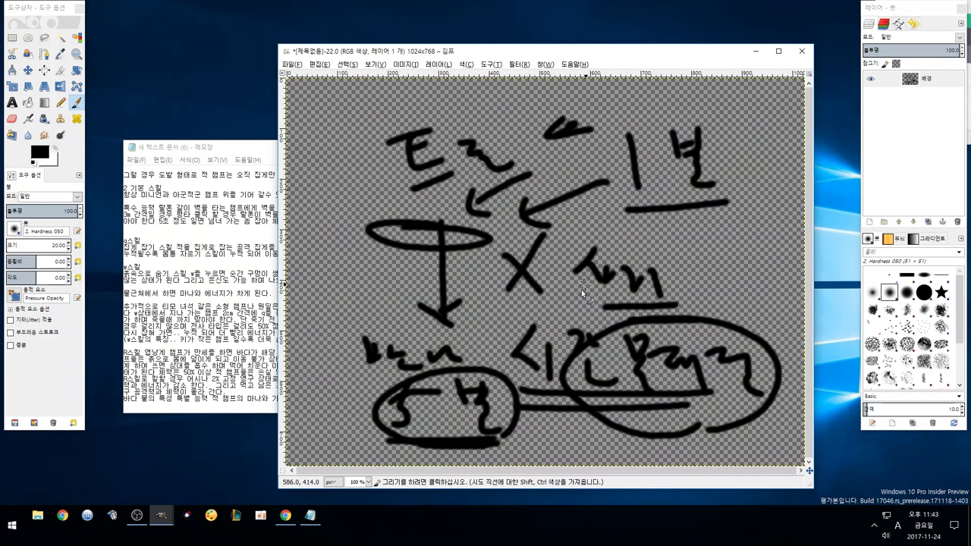
Add the syllable "긴" after the underlined word beside the X and circle it.
mouse_move(696, 238)
left_mouse_down()
mouse_move(707, 270)
mouse_move(725, 280)
left_mouse_up()
left_click_drag(707, 275, 748, 303)
left_click_drag(683, 232, 728, 315)
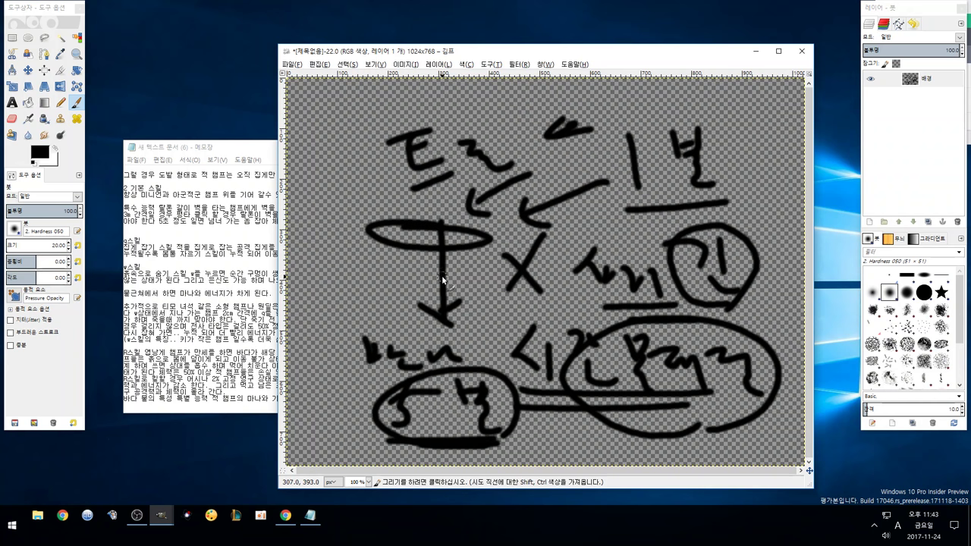
Create a new 1024 x 768 image and paint a small flat oval with an arrow aimed toward it from each side.
left_click(292, 63)
left_click(311, 77)
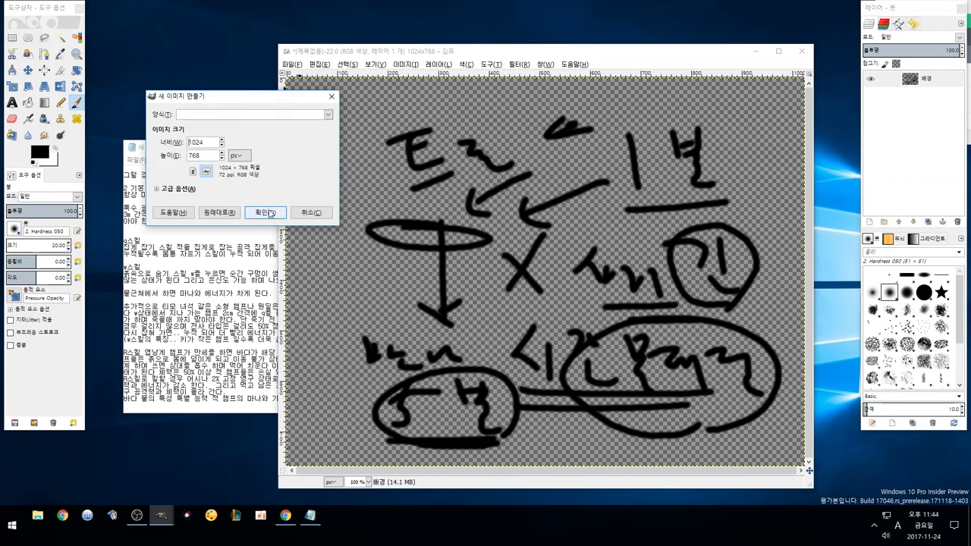
left_click(265, 212)
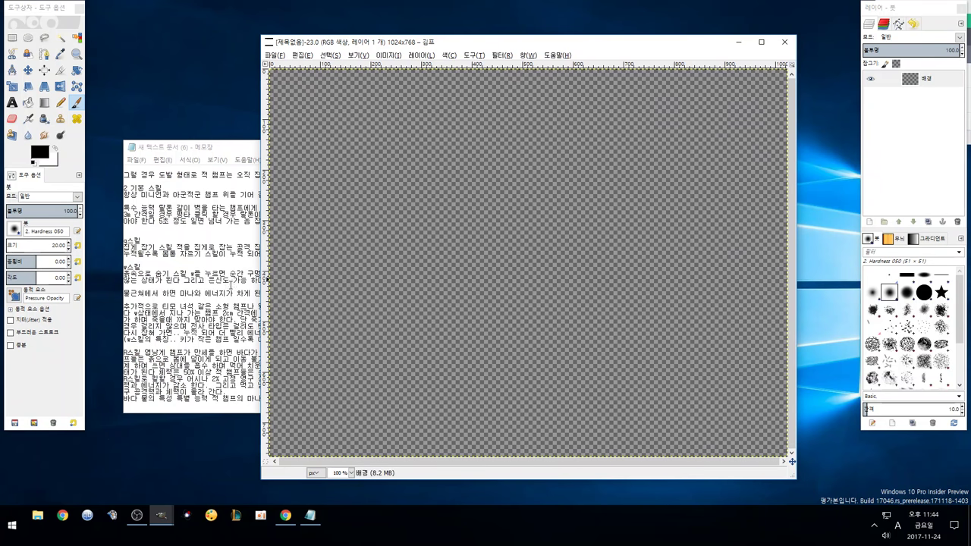
mouse_move(461, 210)
left_mouse_down()
mouse_move(428, 222)
mouse_move(497, 220)
mouse_move(460, 207)
left_mouse_up()
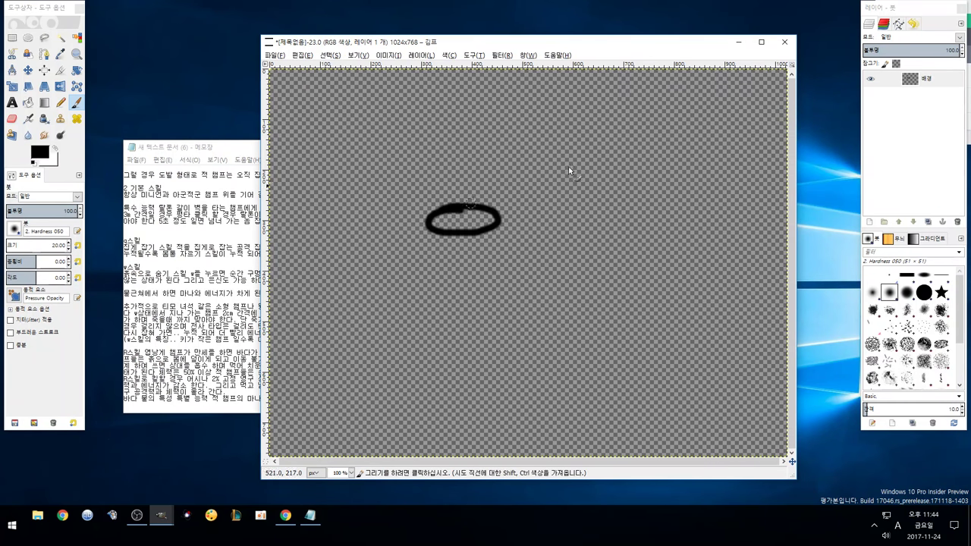
left_click_drag(673, 146, 541, 177)
left_click_drag(558, 140, 560, 201)
left_click_drag(321, 225, 422, 205)
left_click_drag(398, 174, 386, 222)
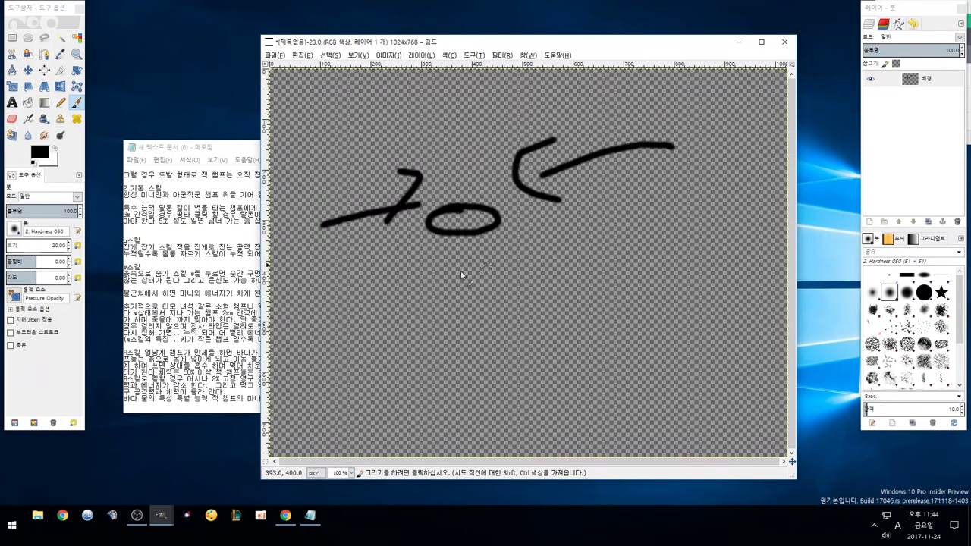
Paint a slanted line and a downward arrow onto the oval, and handwrite a circled "5" with a Korean syllable underneath.
left_click_drag(441, 177, 560, 157)
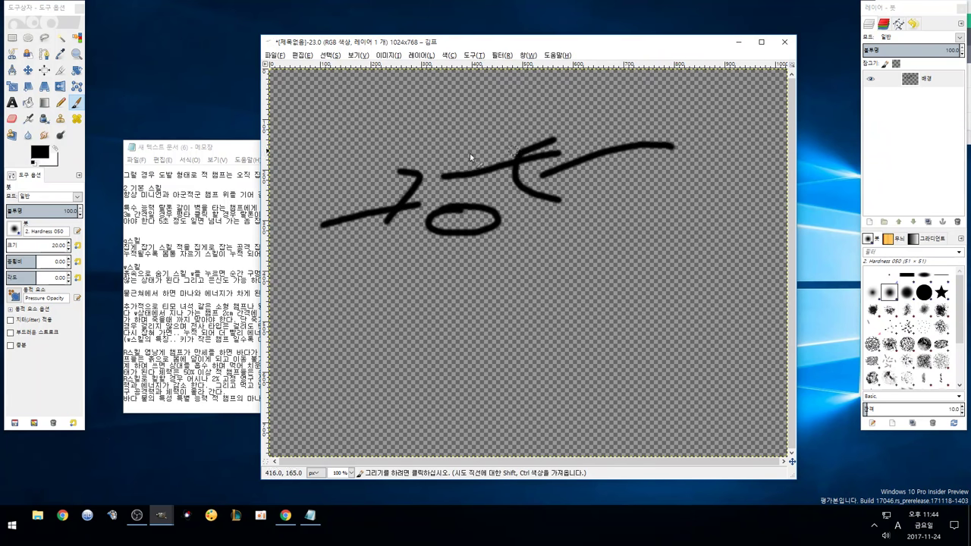
mouse_move(501, 123)
left_mouse_down()
mouse_move(467, 190)
mouse_move(497, 192)
mouse_move(456, 230)
mouse_move(470, 205)
mouse_move(499, 216)
left_mouse_up()
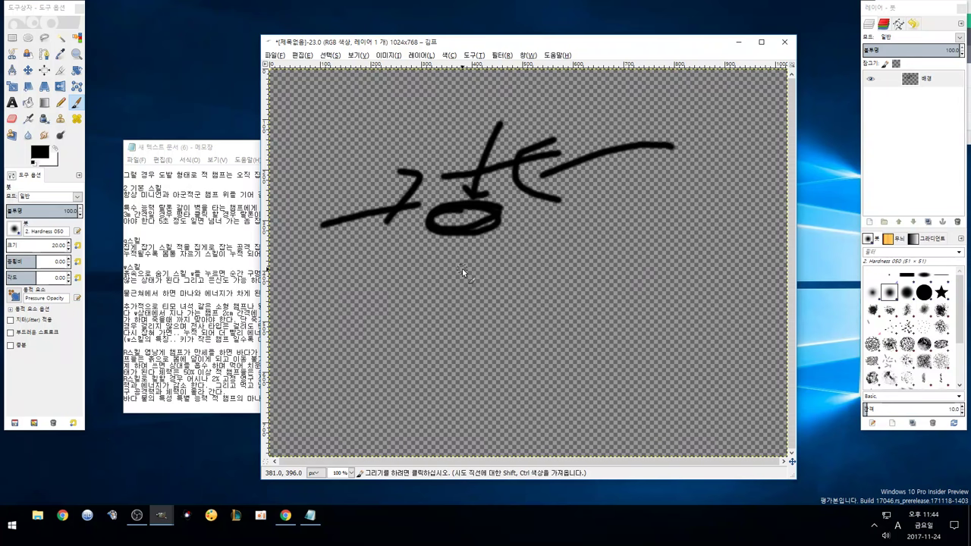
left_click_drag(468, 279, 501, 258)
mouse_move(513, 307)
left_mouse_down()
mouse_move(457, 239)
mouse_move(516, 312)
mouse_move(510, 276)
mouse_move(528, 301)
left_mouse_up()
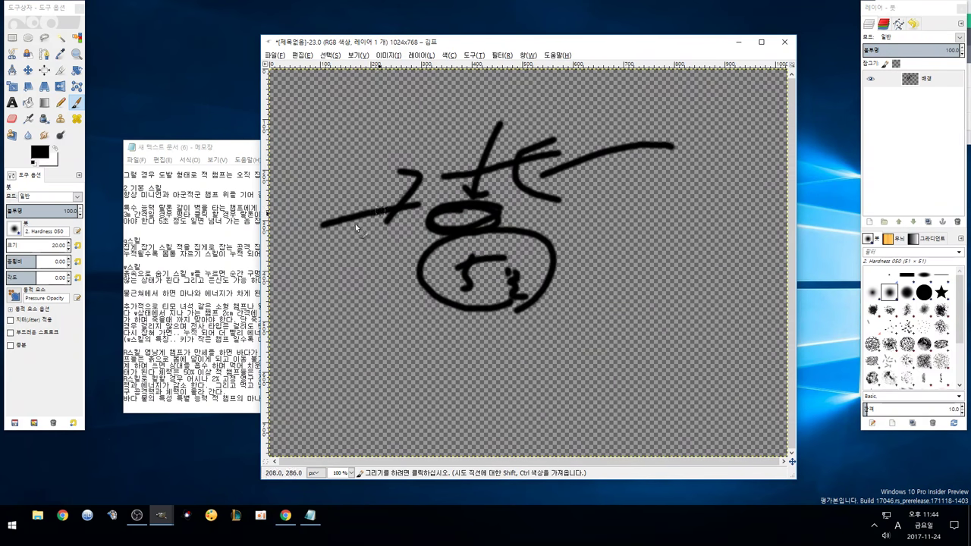
Paint arrows pointing into the circled "5" from both sides, and a hooked arrow leading down from the circle.
mouse_move(300, 281)
left_mouse_down()
mouse_move(447, 272)
mouse_move(457, 297)
mouse_move(542, 314)
mouse_move(553, 243)
mouse_move(515, 298)
left_mouse_up()
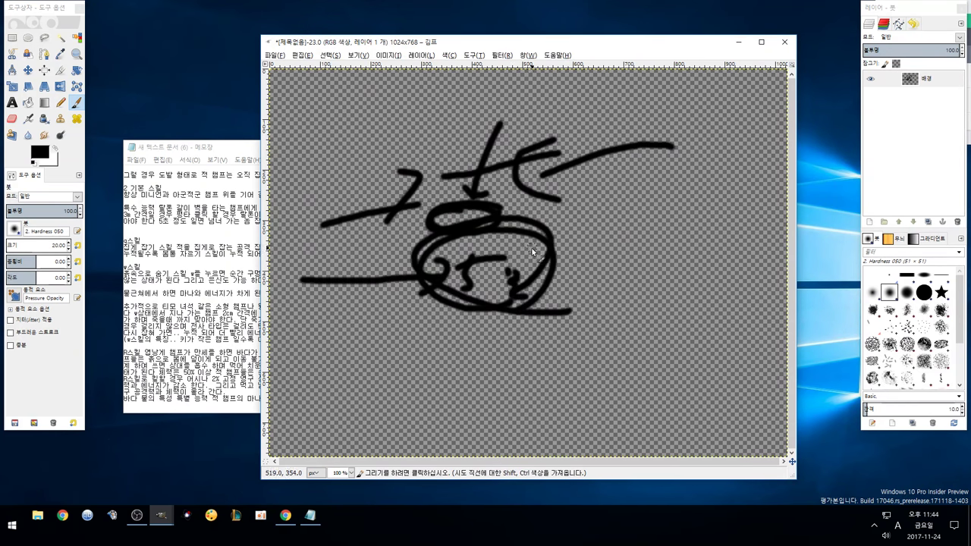
left_click_drag(599, 244, 533, 249)
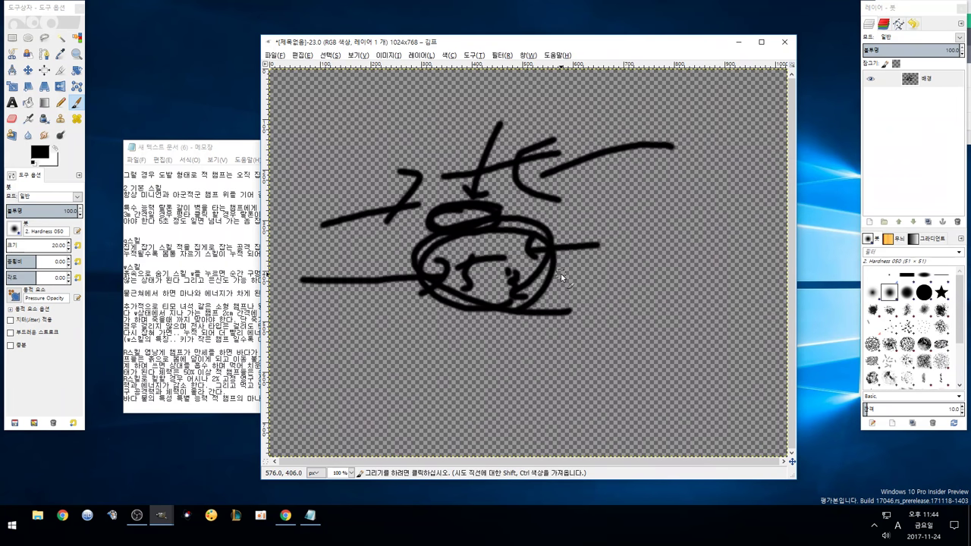
mouse_move(482, 317)
left_mouse_down()
mouse_move(483, 349)
mouse_move(515, 354)
left_mouse_up()
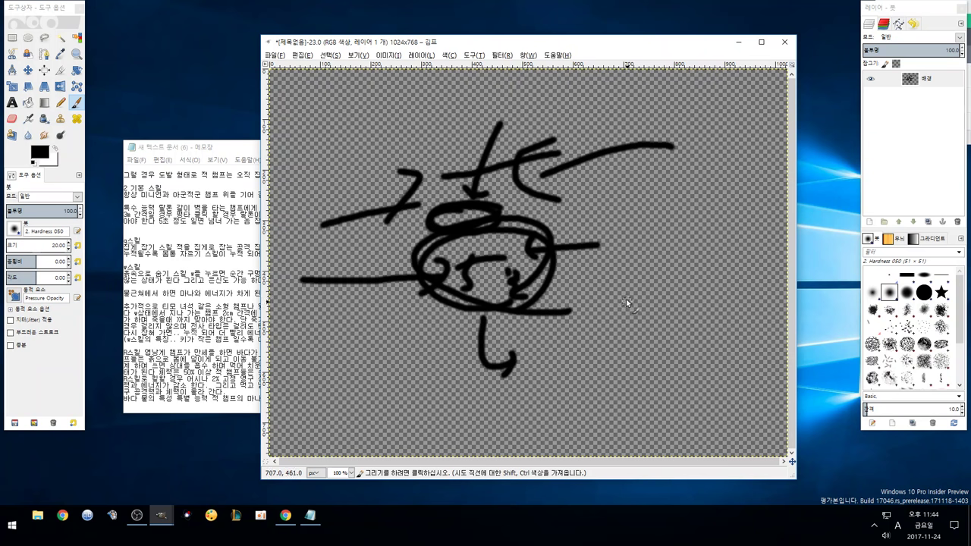
Handwrite two short words to the lower right of the circle and paint an upward arrow into its underside.
mouse_move(597, 290)
left_mouse_down()
mouse_move(623, 339)
mouse_move(644, 323)
mouse_move(668, 328)
left_mouse_up()
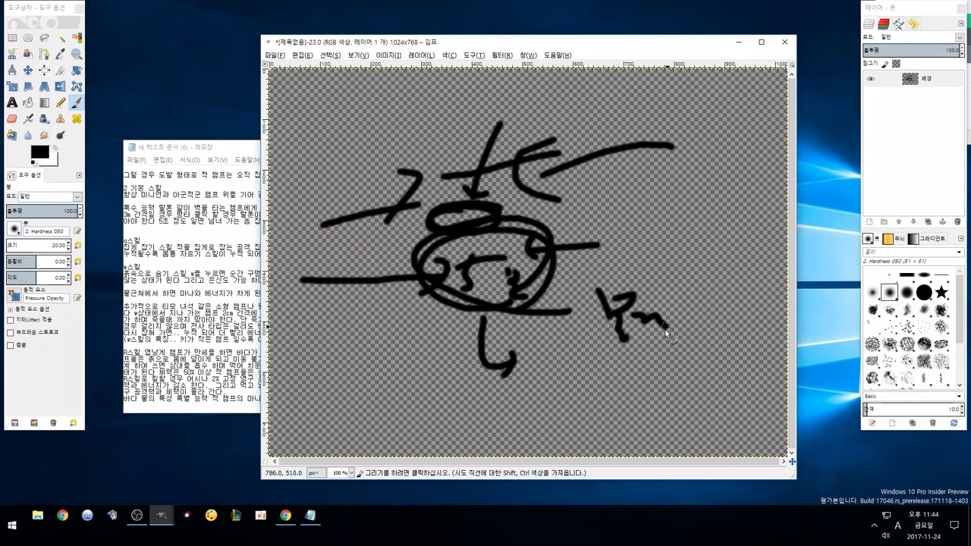
left_click_drag(513, 313, 544, 396)
mouse_move(508, 334)
left_mouse_down()
mouse_move(549, 343)
mouse_move(573, 376)
mouse_move(656, 403)
left_mouse_up()
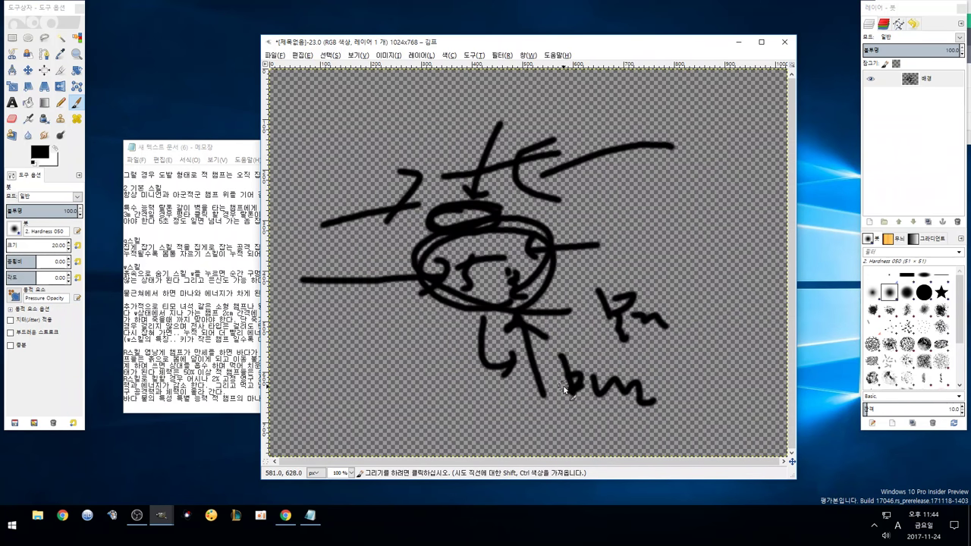
mouse_move(493, 289)
left_mouse_down()
mouse_move(527, 286)
mouse_move(419, 283)
mouse_move(539, 281)
left_mouse_up()
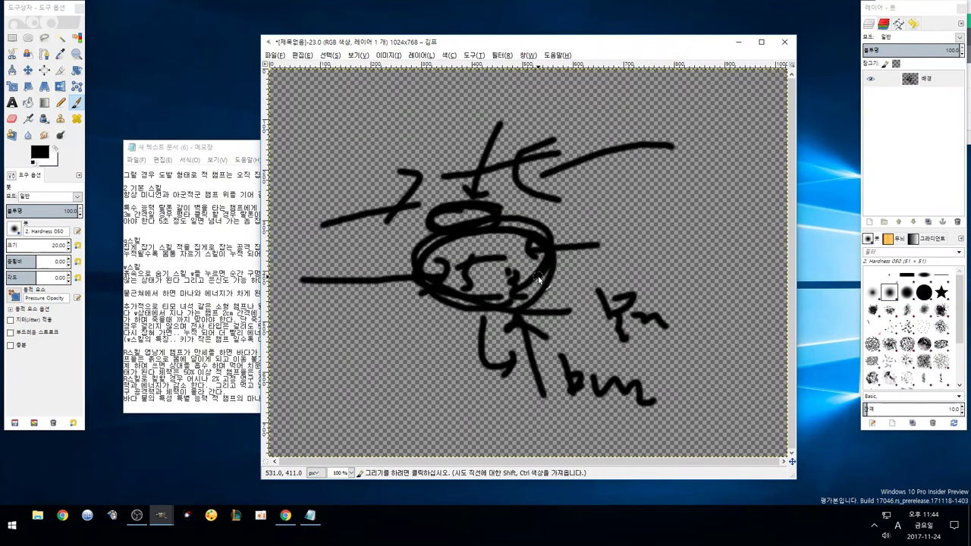
Handwrite a large underlined and circled Korean word right of the circled "5", and add another Korean word in the canvas's lower left.
mouse_move(596, 214)
left_mouse_down()
mouse_move(610, 210)
mouse_move(618, 246)
mouse_move(651, 227)
mouse_move(699, 253)
mouse_move(717, 228)
left_mouse_up()
left_click_drag(607, 287, 715, 277)
left_click_drag(607, 301, 711, 298)
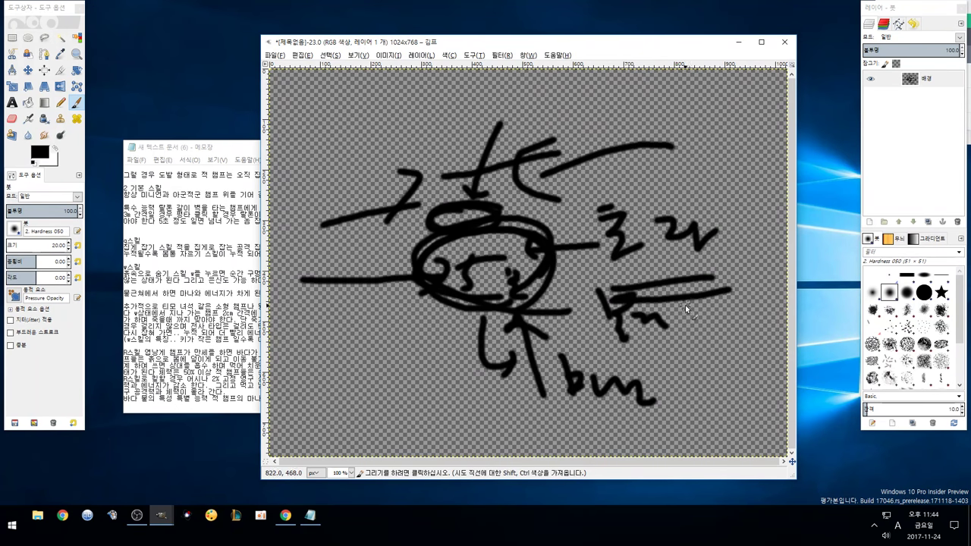
mouse_move(603, 287)
left_mouse_down()
mouse_move(723, 190)
mouse_move(719, 287)
left_mouse_up()
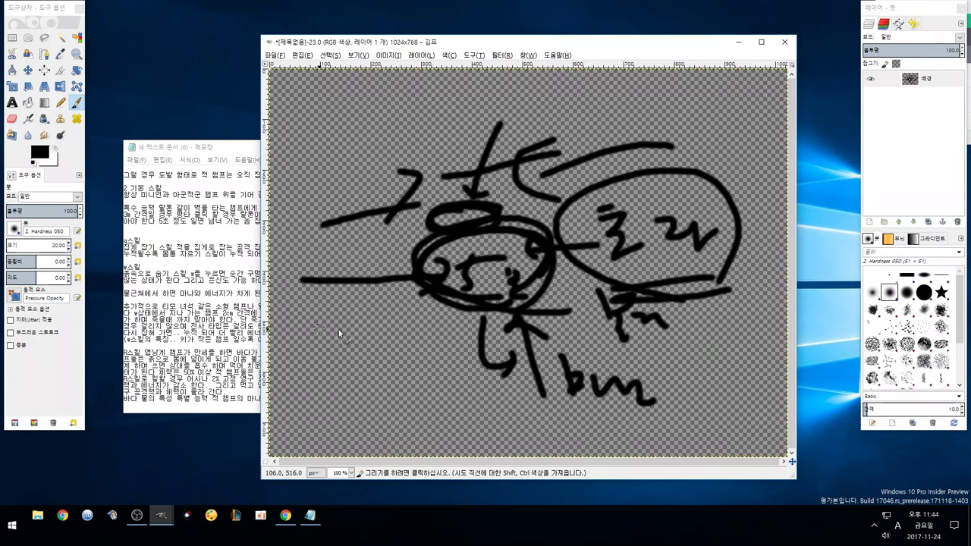
left_click_drag(359, 375, 370, 391)
mouse_move(385, 351)
left_mouse_down()
mouse_move(405, 364)
mouse_move(428, 374)
left_mouse_up()
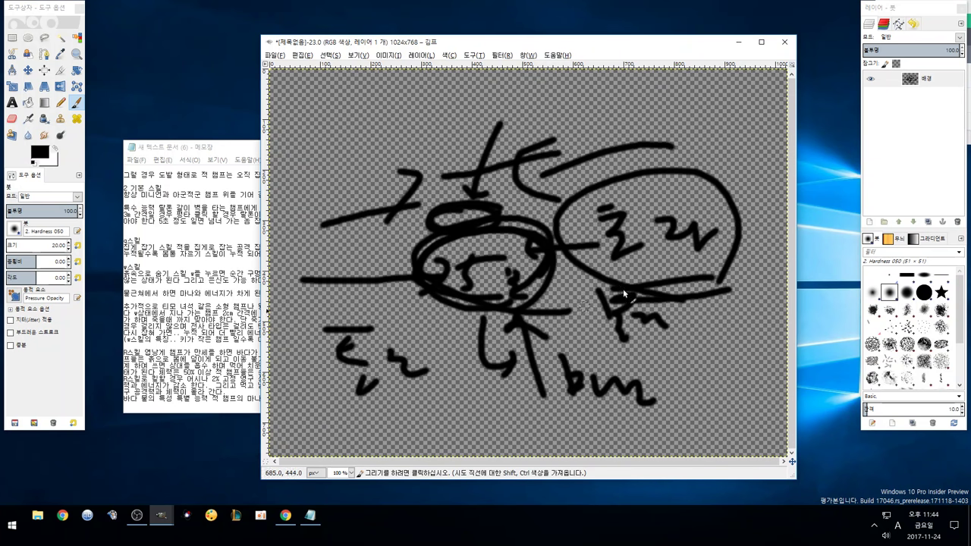
Create another 1024 x 768 image and paint a wide box outline with a slanted top in the upper part of the canvas.
left_click(275, 55)
left_click(280, 68)
left_click(260, 211)
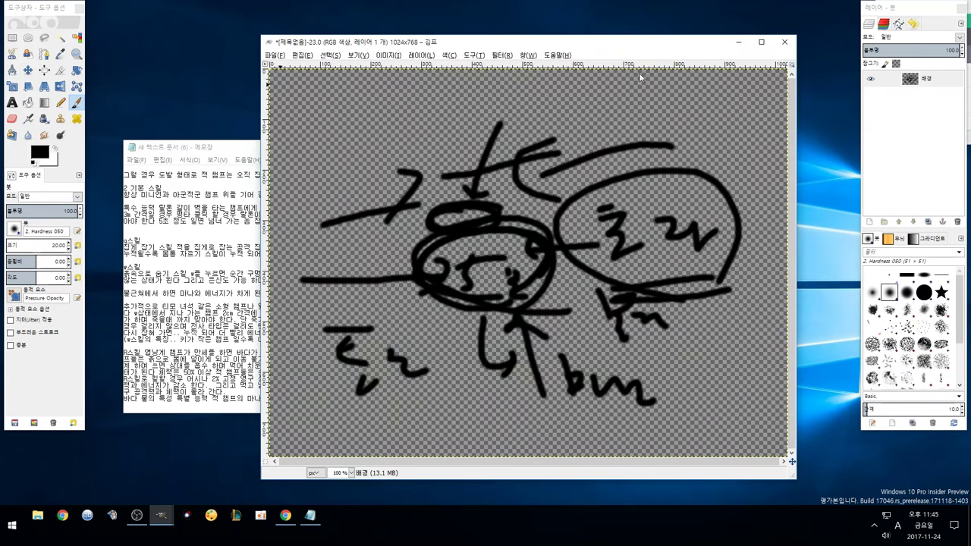
left_click_drag(239, 162, 244, 227)
mouse_move(249, 167)
left_mouse_down()
mouse_move(440, 152)
mouse_move(435, 197)
left_mouse_up()
left_click_drag(249, 228, 451, 216)
Fill the box with small curved squiggles and complete its right edge down to the base line.
left_click_drag(278, 189, 298, 182)
mouse_move(362, 180)
left_mouse_down()
mouse_move(413, 179)
mouse_move(411, 200)
left_mouse_up()
left_click_drag(402, 161, 385, 155)
mouse_move(328, 167)
left_mouse_down()
mouse_move(310, 197)
mouse_move(320, 211)
mouse_move(359, 205)
mouse_move(400, 216)
mouse_move(362, 177)
left_mouse_up()
mouse_move(266, 173)
left_mouse_down()
mouse_move(281, 174)
mouse_move(267, 188)
left_mouse_up()
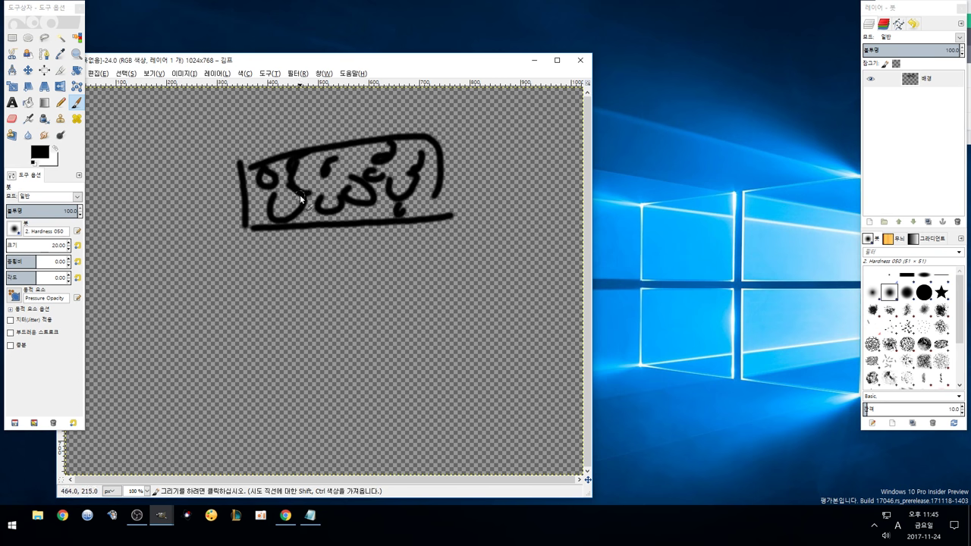
left_click_drag(442, 179, 452, 219)
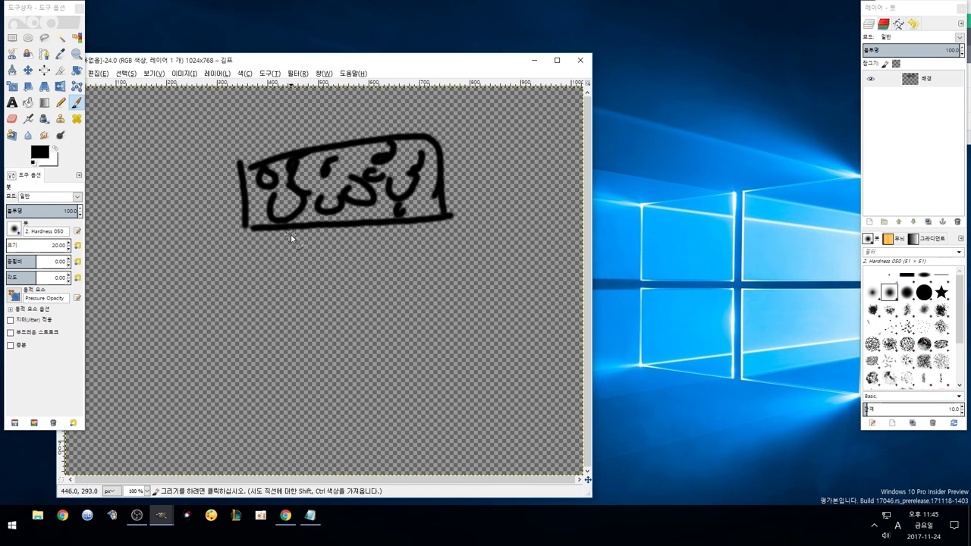
Paint a ground line extending to both sides beneath the box, and move the image window clear of the toolbox.
left_click_drag(287, 229, 110, 264)
left_click_drag(416, 240, 509, 228)
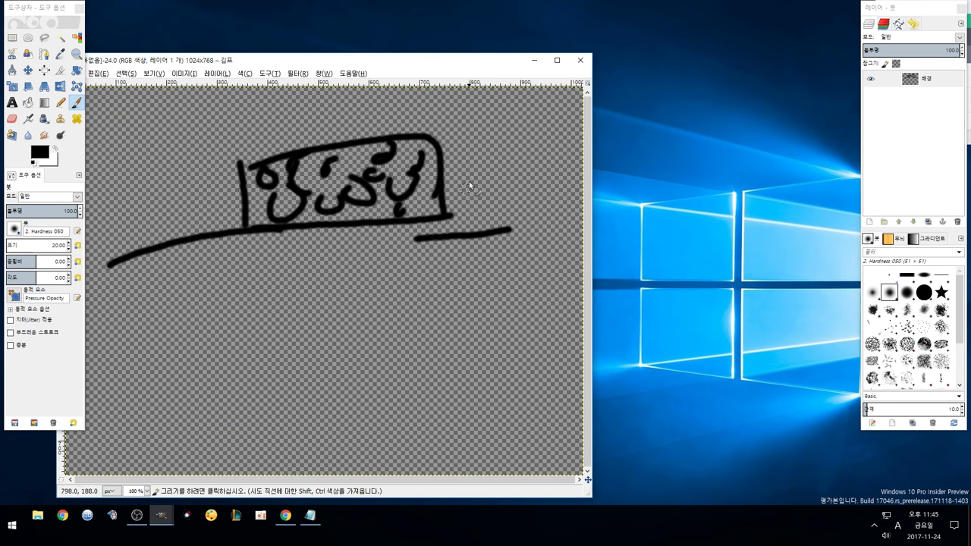
left_click_drag(451, 60, 654, 56)
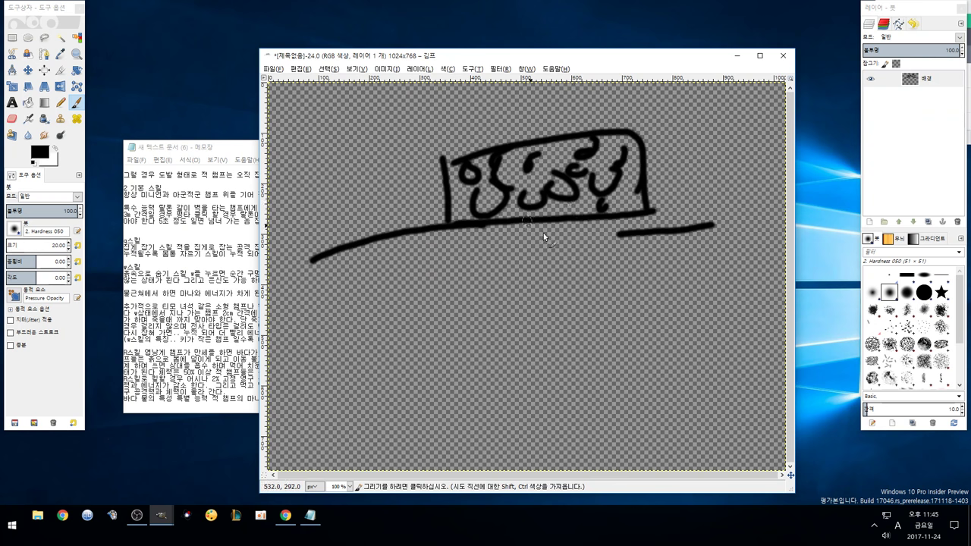
left_click_drag(473, 240, 615, 234)
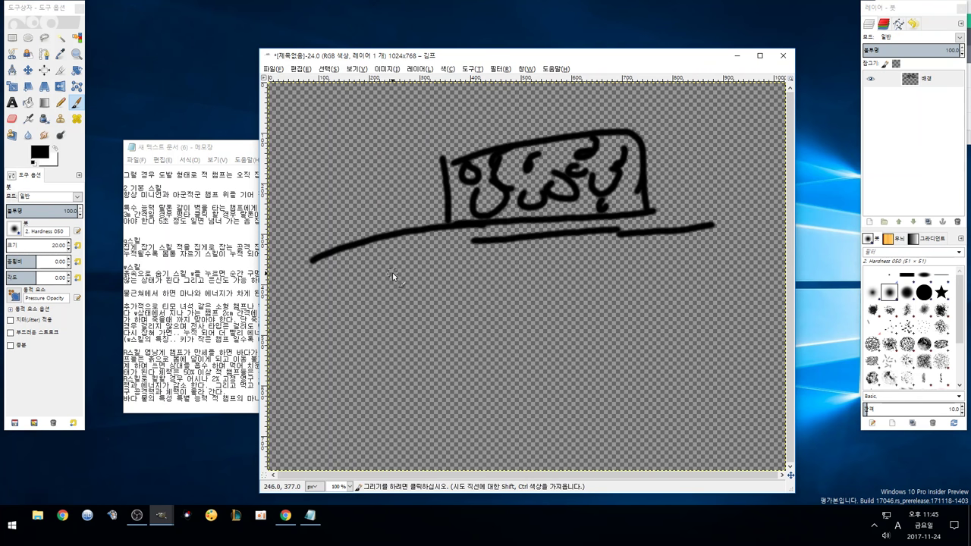
Handwrite a two-syllable Korean word below the left part of the ground line.
mouse_move(394, 272)
left_mouse_down()
mouse_move(397, 307)
mouse_move(384, 322)
left_mouse_up()
left_click_drag(446, 282, 449, 296)
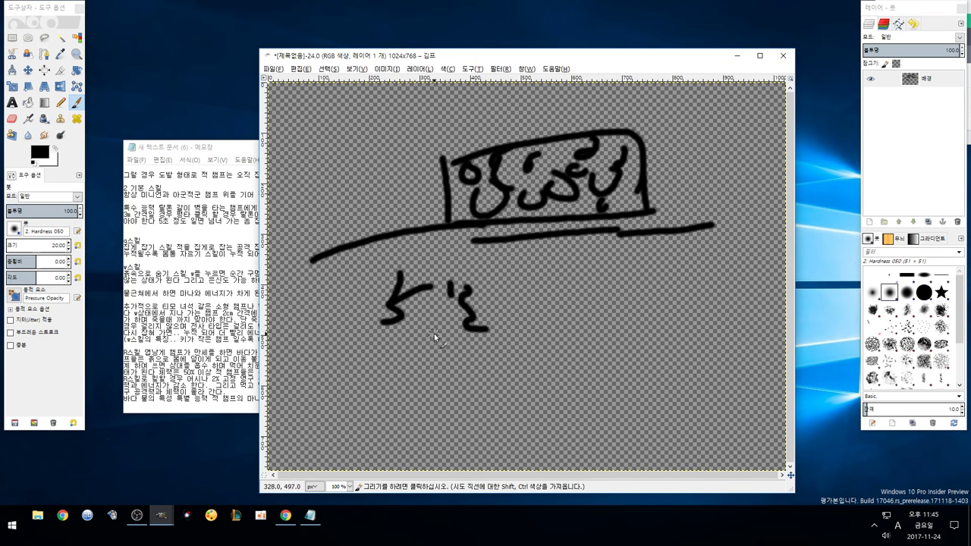
left_click(469, 321)
Label the drawing with a circled W to the left of the box, consulting the skill notes in Notepad before and after.
left_click(182, 305)
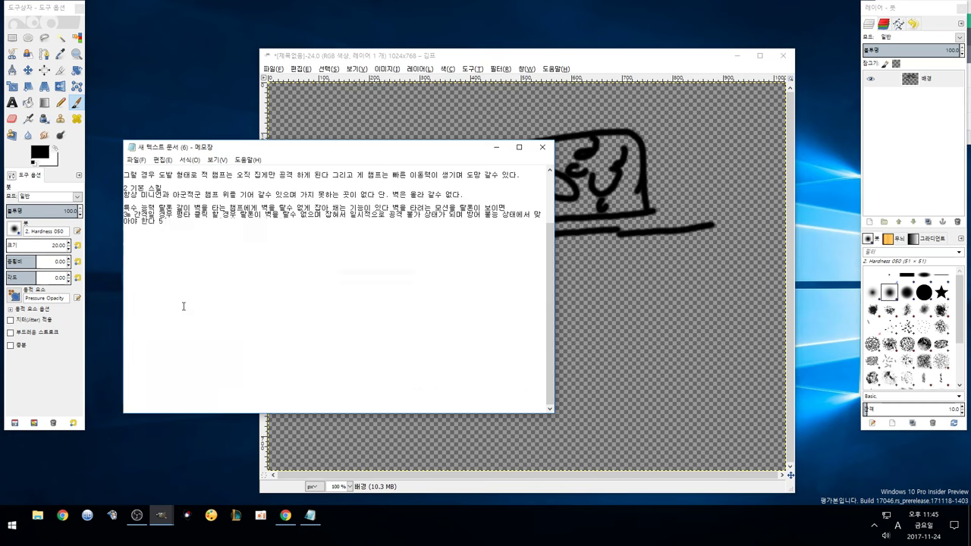
left_click(629, 296)
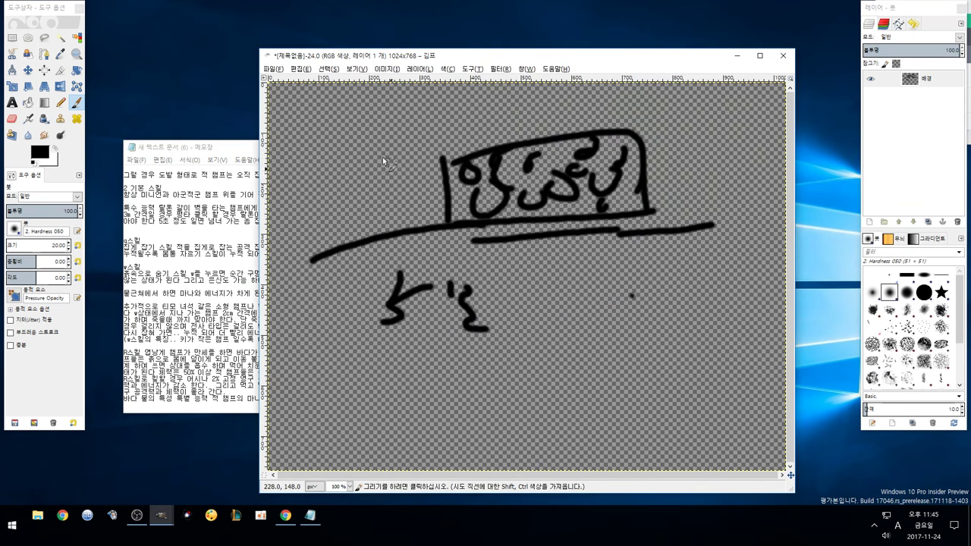
mouse_move(337, 123)
left_mouse_down()
mouse_move(347, 158)
mouse_move(385, 144)
mouse_move(368, 193)
left_mouse_up()
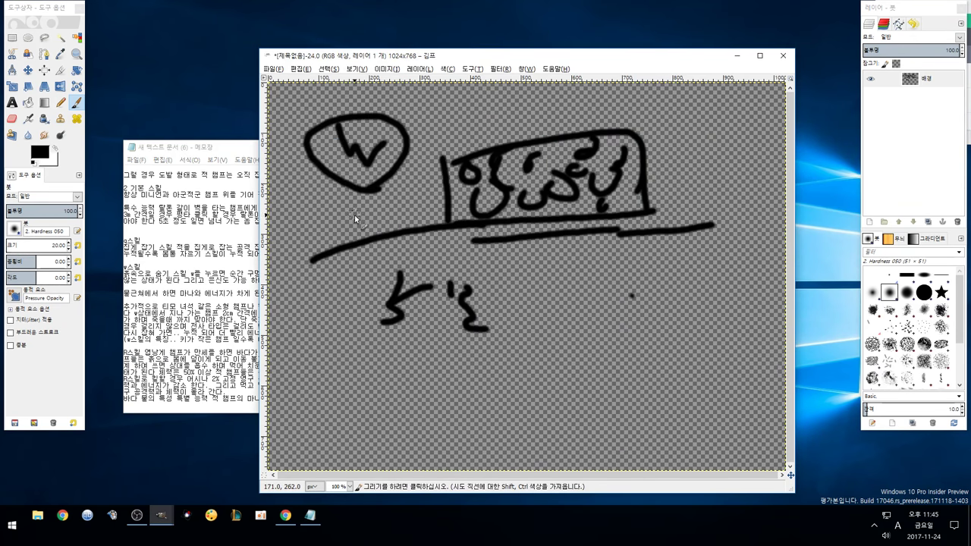
left_click(204, 310)
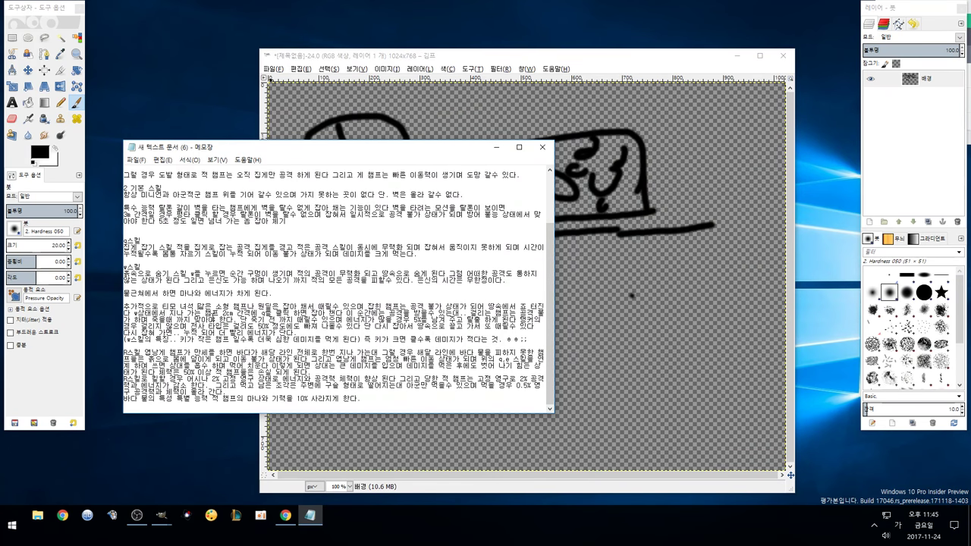
Create a new blank 1024x768 image, putting the W drawing away and moving the new image window clear of the toolbox.
left_click(608, 296)
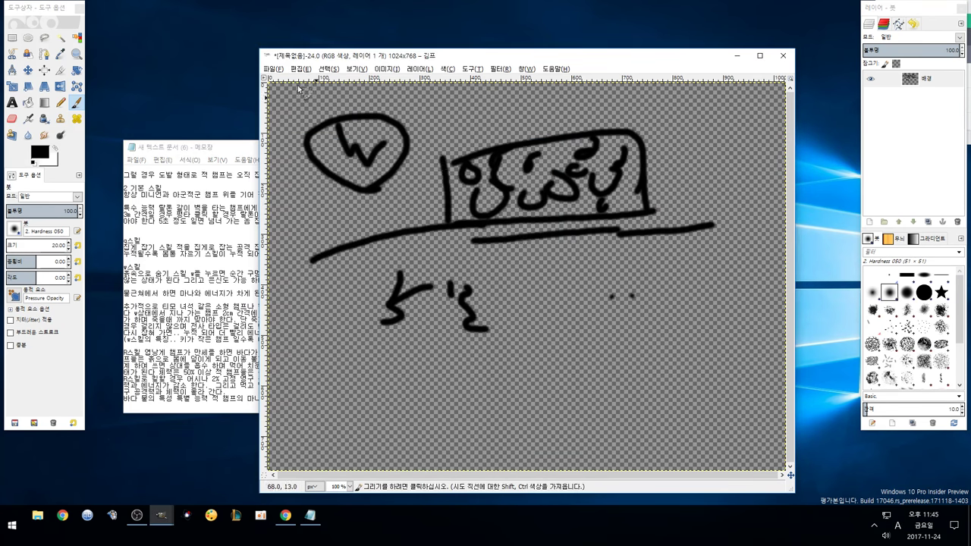
left_click(273, 68)
left_click(280, 82)
left_click(261, 210)
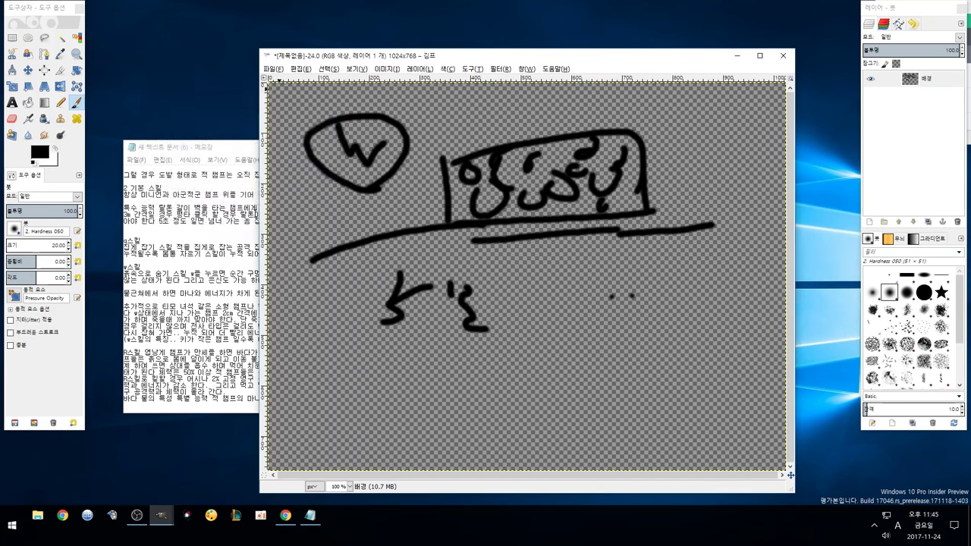
left_click(735, 59)
left_click(736, 57)
left_click_drag(466, 64, 661, 63)
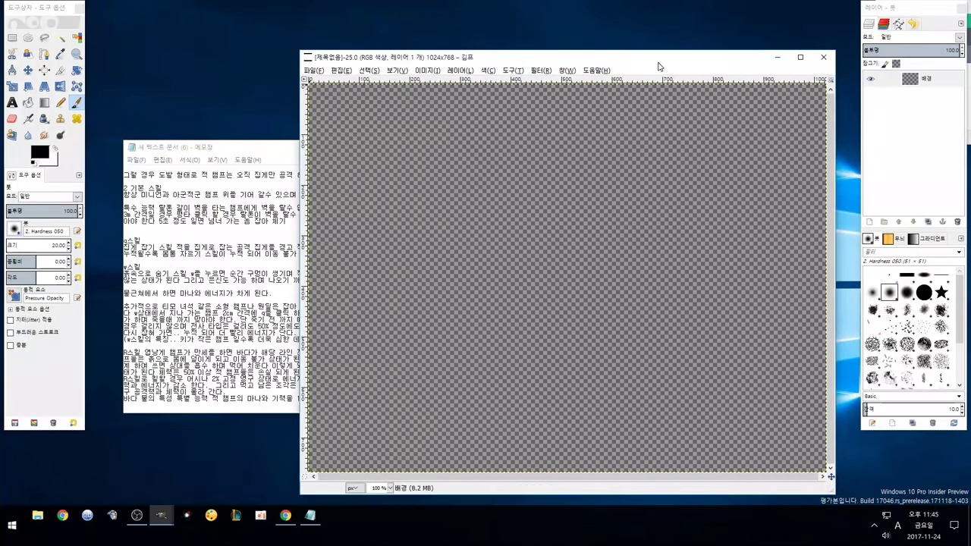
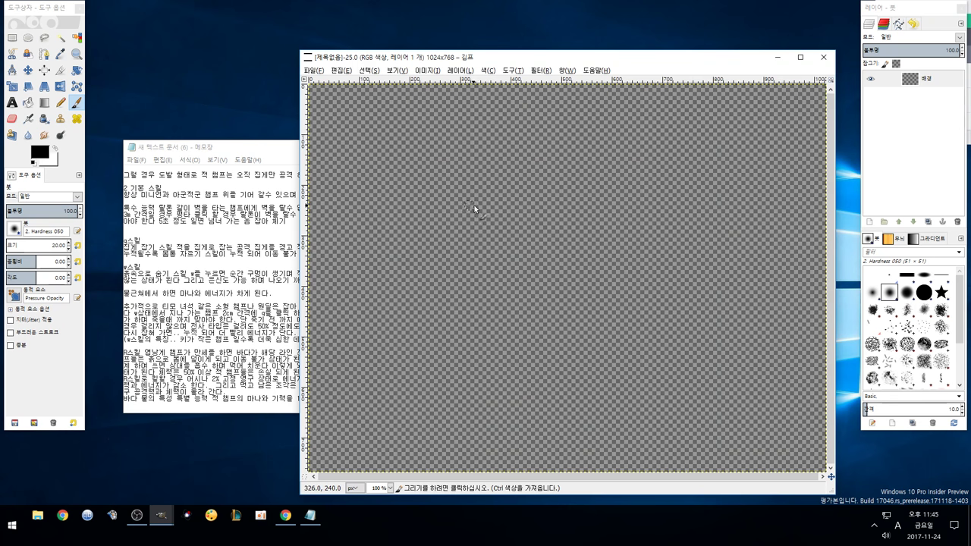
Paint a flat ellipse, a left-pointing arrow above and beside it, and the handwritten word 티모 under the arrow.
left_click_drag(443, 218, 501, 190)
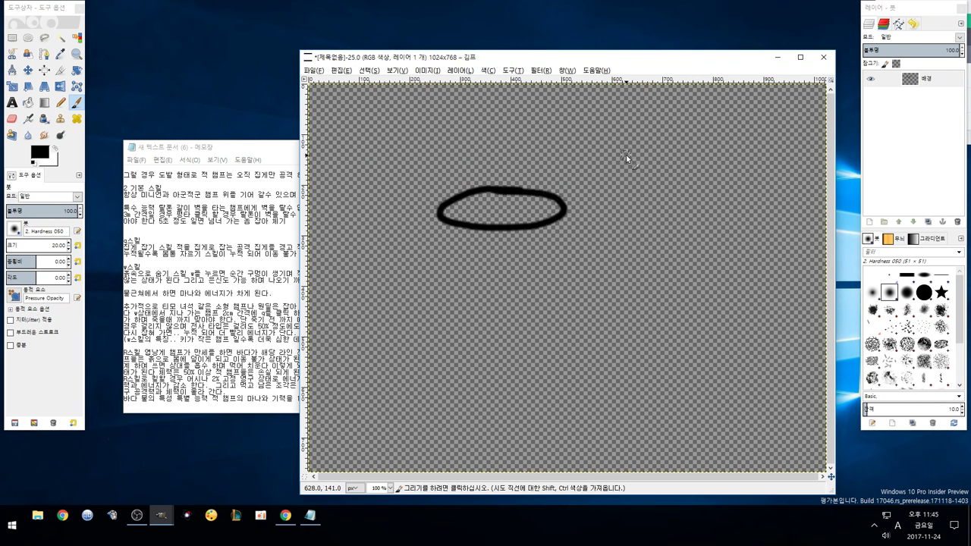
left_click_drag(654, 134, 544, 138)
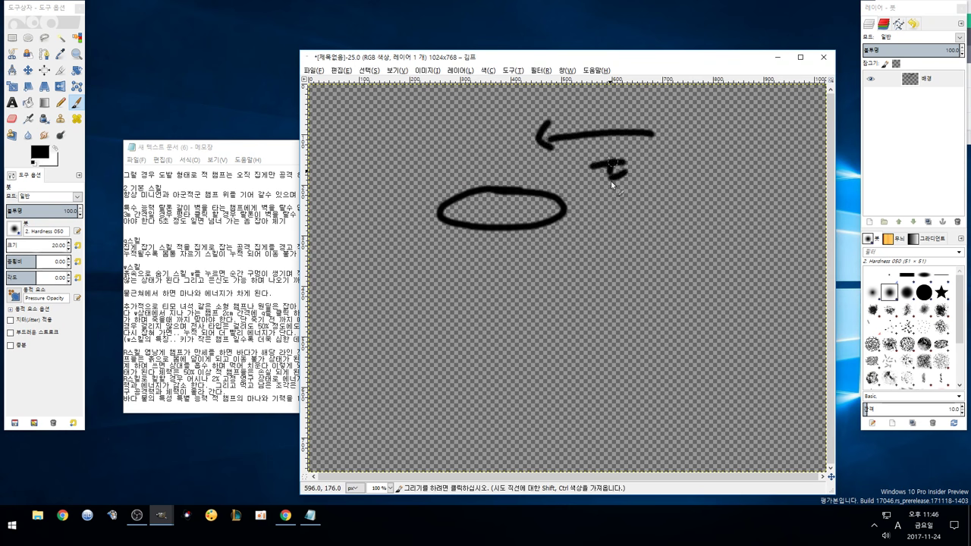
left_click_drag(612, 184, 643, 194)
left_click_drag(650, 160, 654, 212)
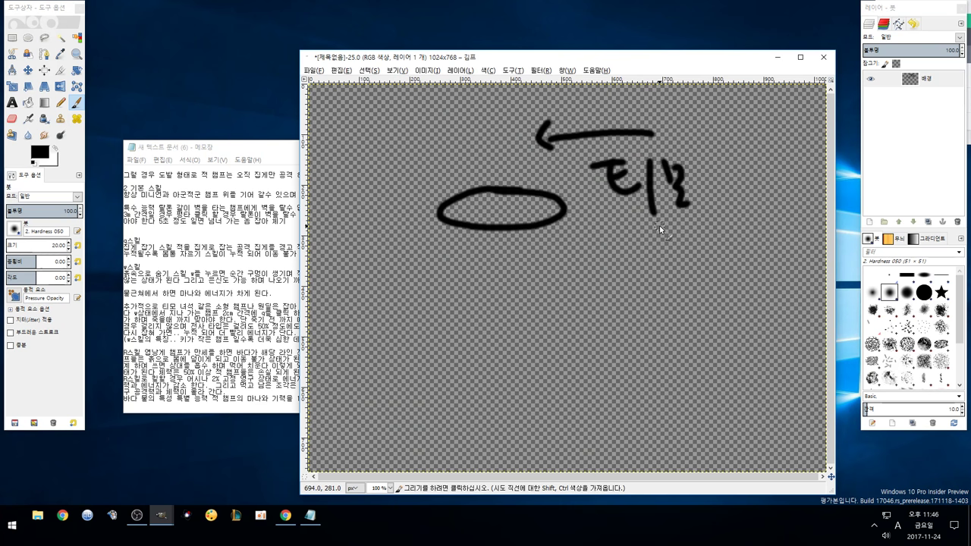
Handwrite a circled, underlined Korean syllable and X below 티모, and paint an upright oval rising from the flat ellipse.
mouse_move(628, 243)
left_mouse_down()
mouse_move(666, 241)
mouse_move(686, 297)
left_mouse_up()
left_click_drag(740, 252, 715, 294)
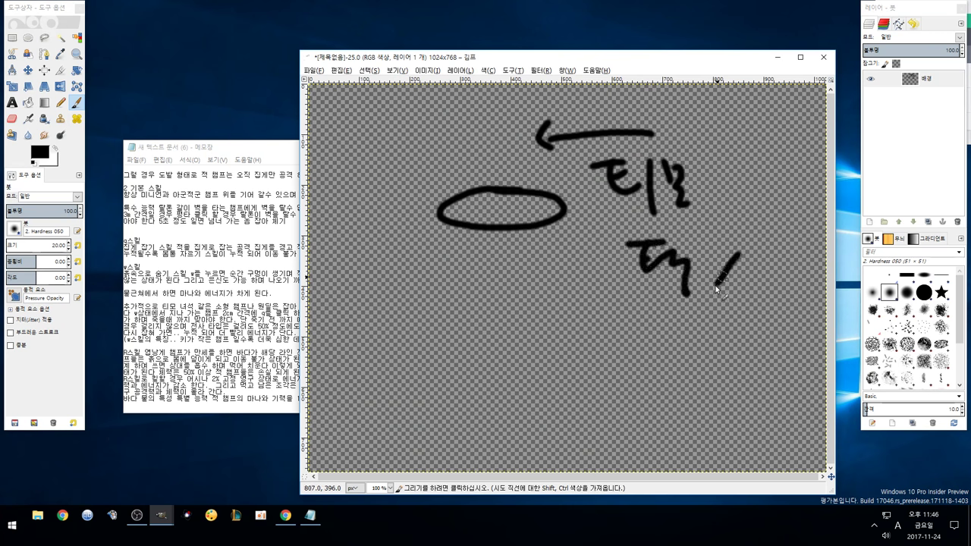
left_click_drag(710, 246, 747, 302)
left_click_drag(655, 311, 755, 307)
left_click_drag(660, 328, 759, 325)
mouse_move(671, 290)
left_mouse_down()
mouse_move(685, 303)
mouse_move(683, 292)
left_mouse_up()
mouse_move(733, 314)
left_mouse_down()
mouse_move(764, 279)
mouse_move(752, 307)
left_mouse_up()
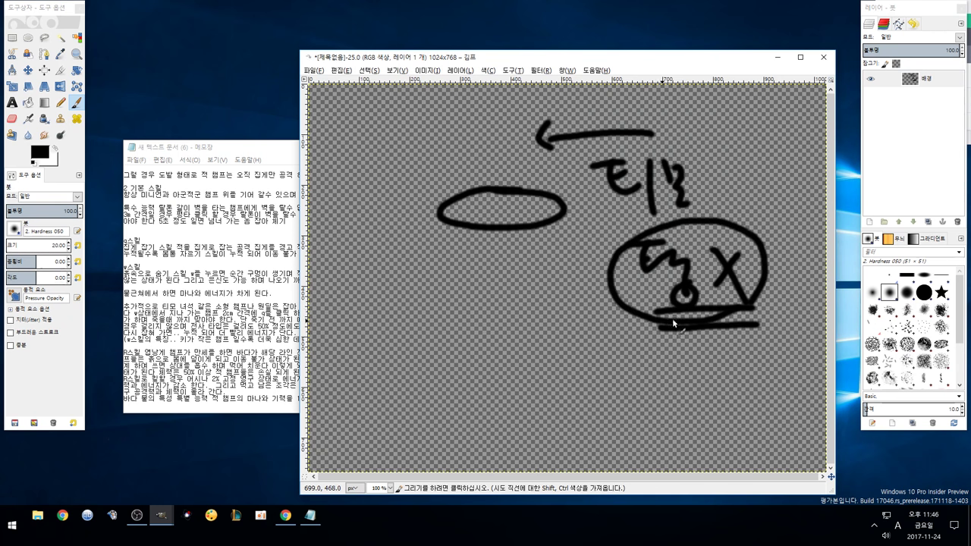
left_click_drag(673, 330, 751, 331)
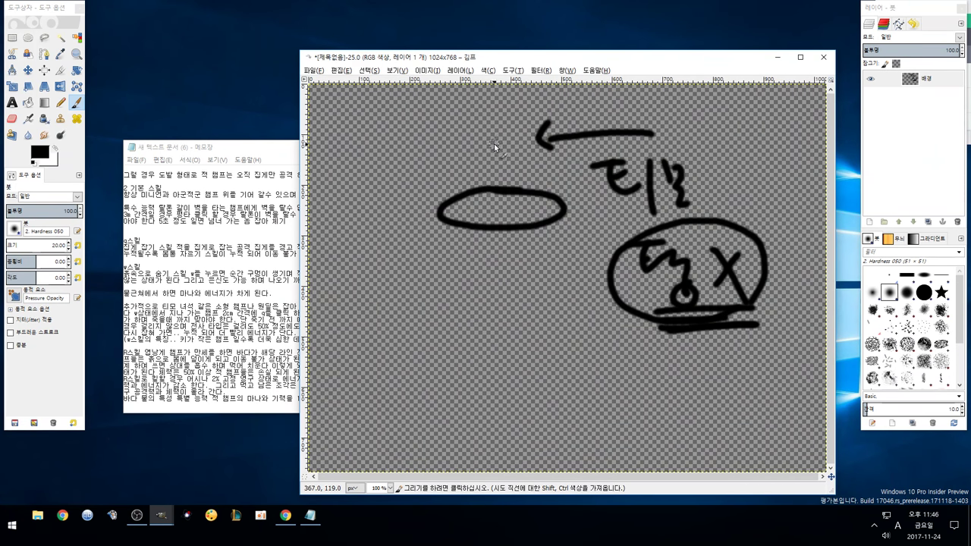
mouse_move(492, 120)
left_mouse_down()
mouse_move(482, 126)
mouse_move(489, 219)
left_mouse_up()
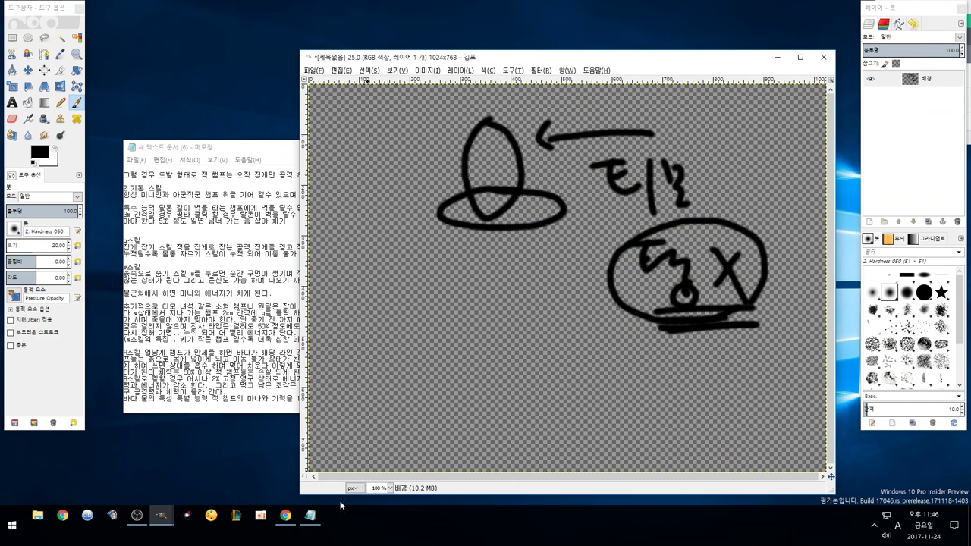
Switch to Chrome, search Google Images for 티모 in a new tab and preview several of the champion's artworks.
left_click(286, 515)
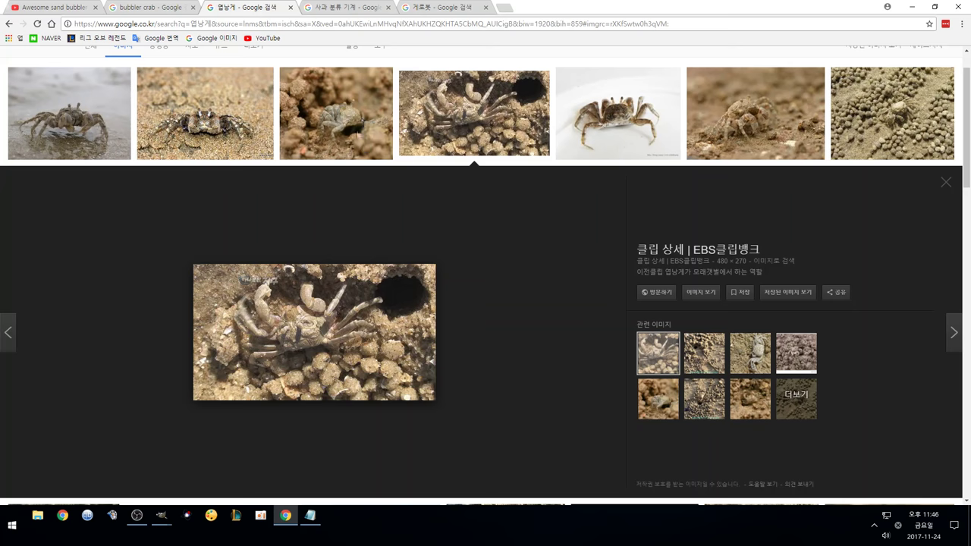
left_click(506, 8)
type("모")
key("Return")
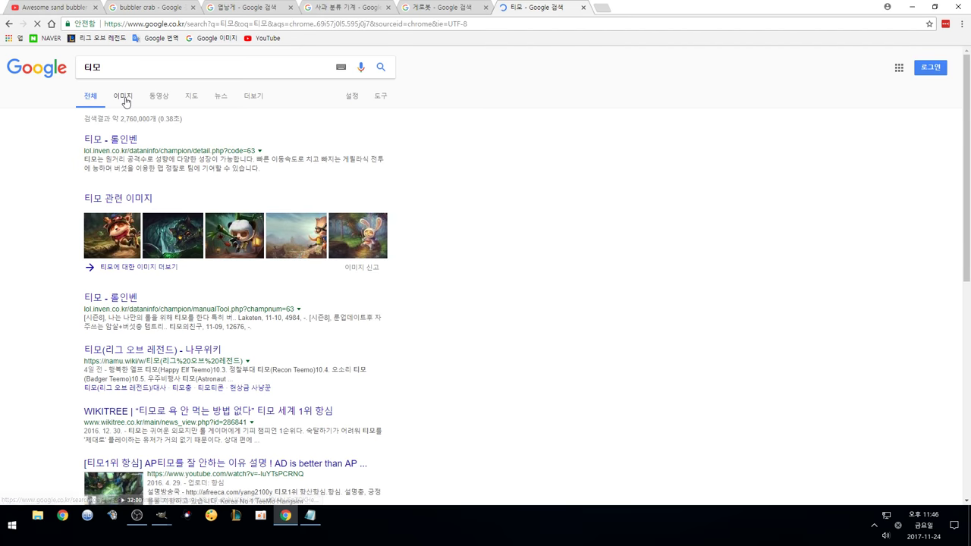
left_click(124, 97)
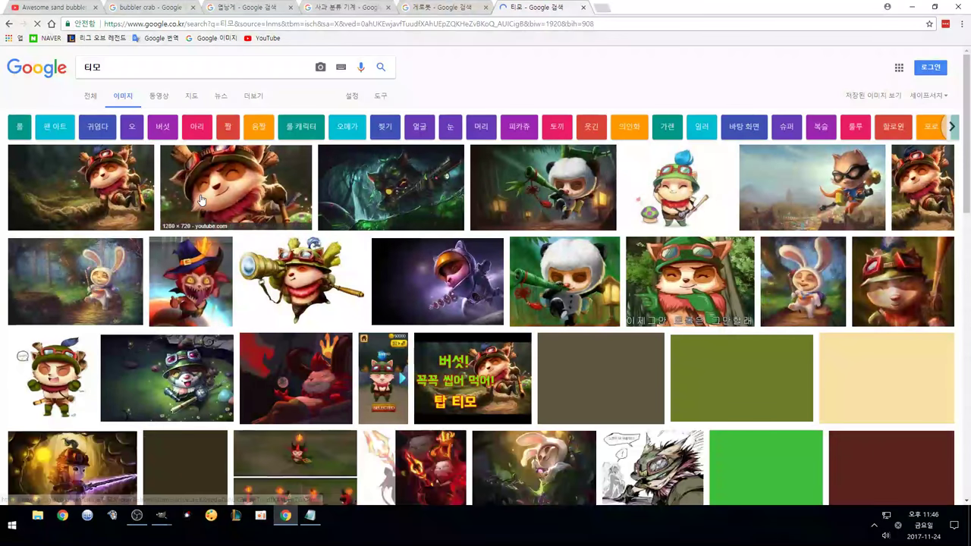
left_click(134, 199)
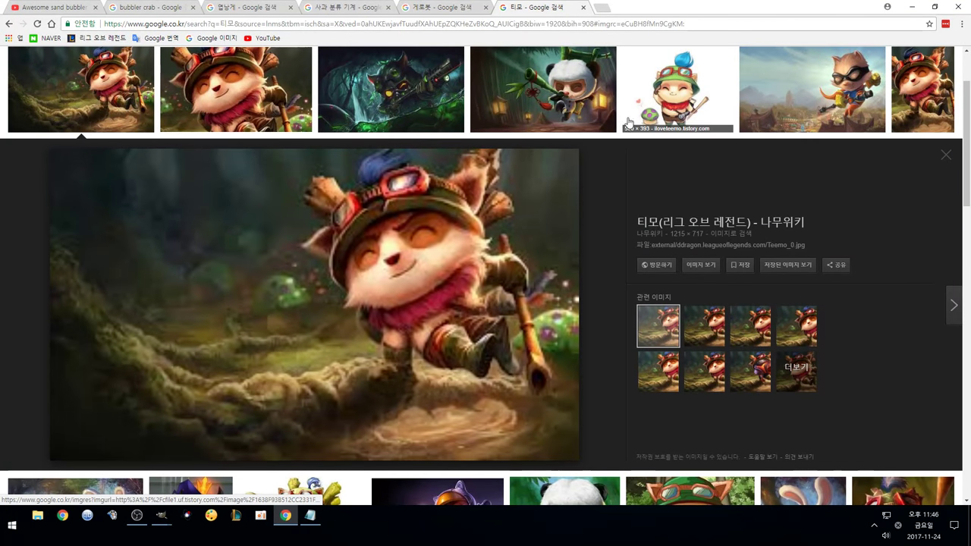
left_click(231, 114)
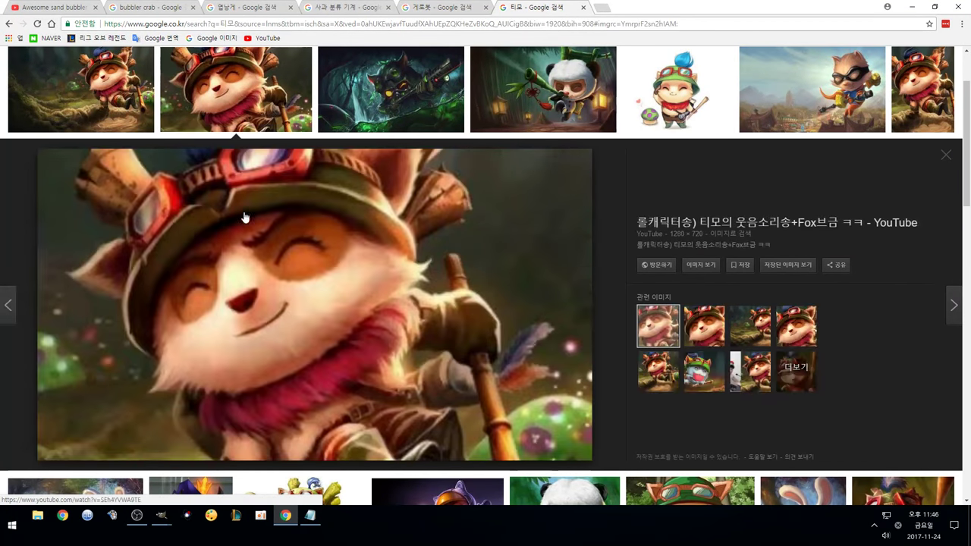
left_click(373, 97)
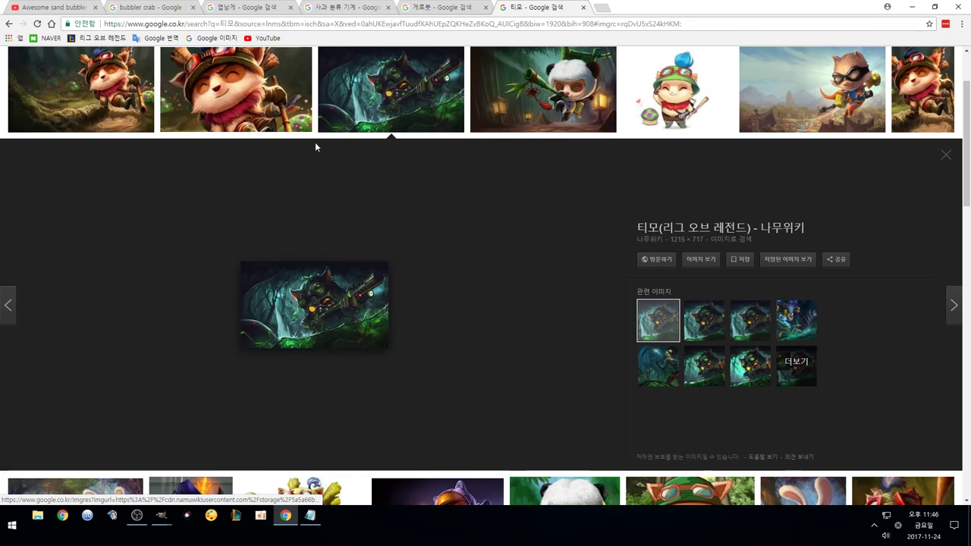
left_click(120, 95)
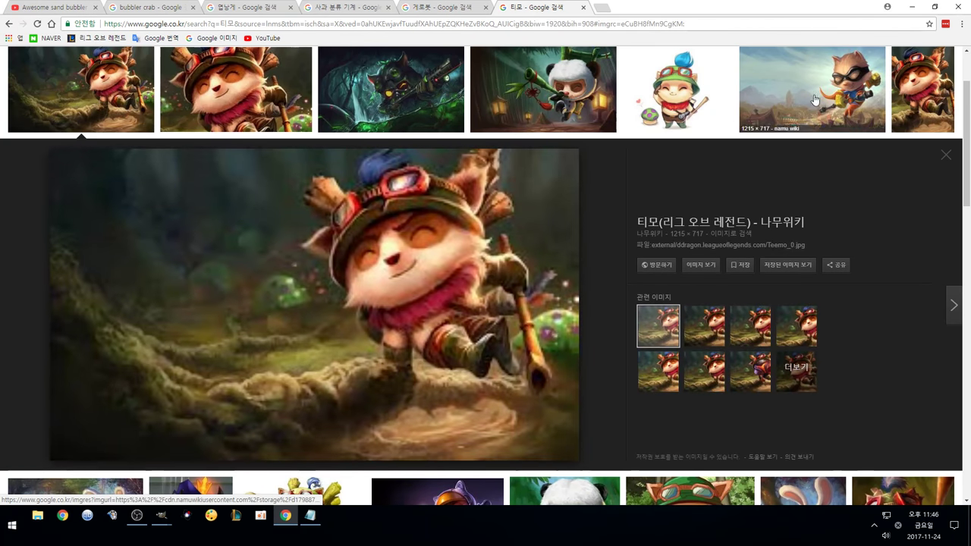
left_click(914, 11)
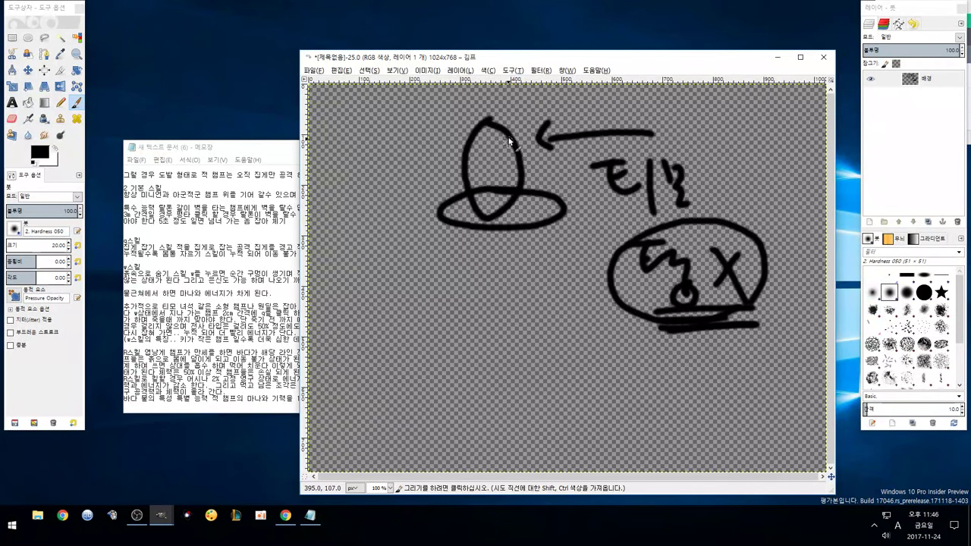
Back in the drawing, paint a second overlapping upright oval and handwrite a two-syllable Korean word below the flat ellipse.
mouse_move(502, 115)
left_mouse_down()
mouse_move(474, 175)
mouse_move(523, 201)
mouse_move(503, 117)
left_mouse_up()
left_click_drag(501, 260, 492, 279)
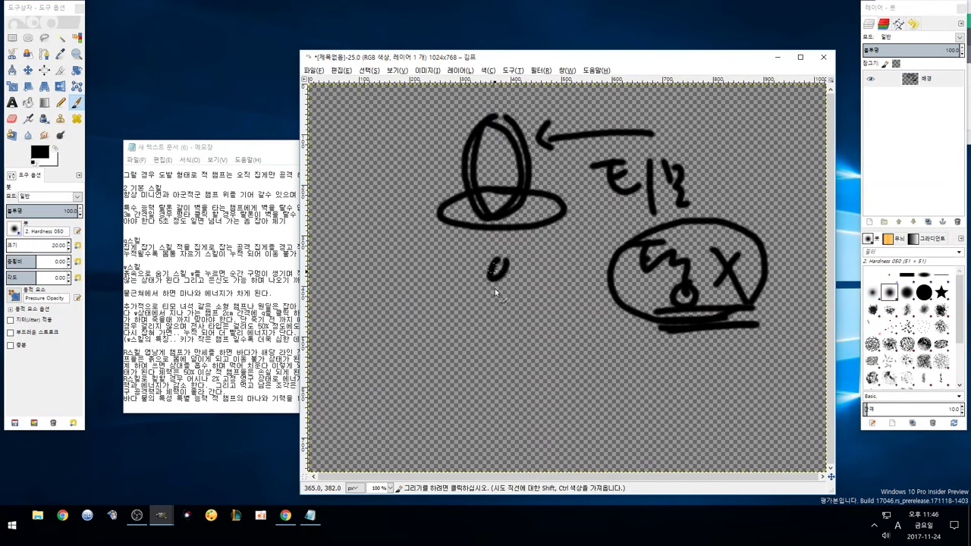
left_click_drag(566, 263, 573, 287)
left_click_drag(583, 268, 590, 295)
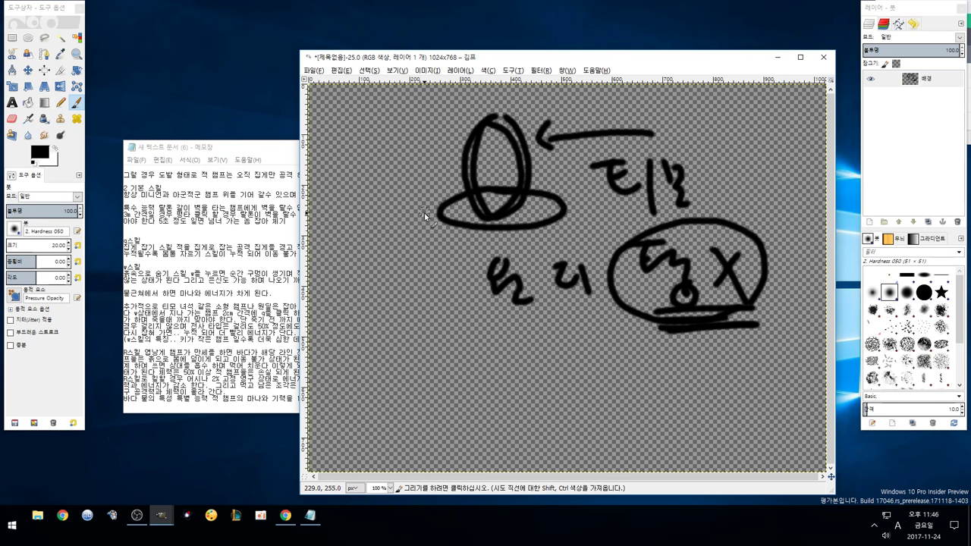
Paint a downward arrow from the ellipse's left end and an arrow into the oval, and scribble the ellipse black.
left_click_drag(467, 196, 453, 287)
left_click_drag(465, 250, 453, 285)
left_click_drag(442, 267, 453, 287)
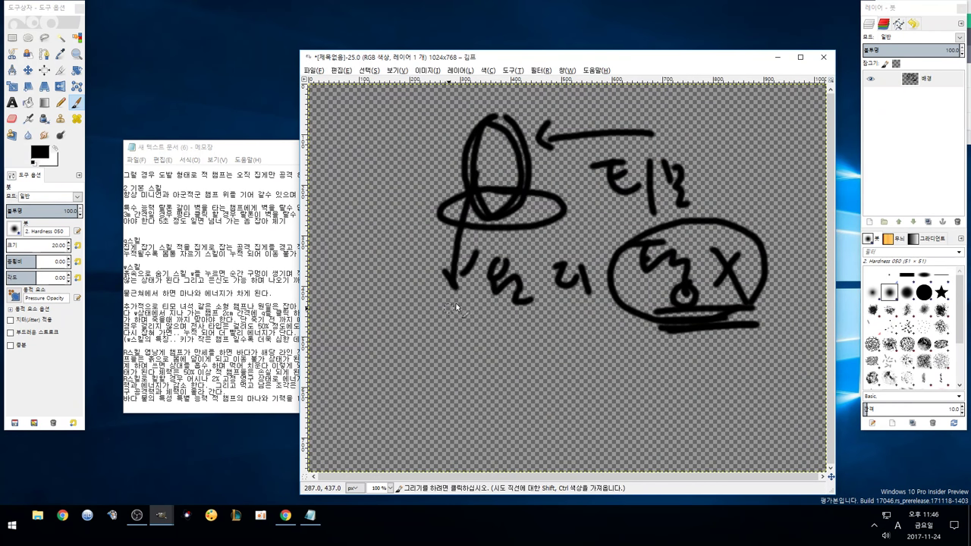
mouse_move(579, 178)
left_mouse_down()
mouse_move(507, 171)
mouse_move(506, 192)
mouse_move(493, 195)
mouse_move(505, 129)
mouse_move(507, 193)
mouse_move(548, 201)
mouse_move(462, 202)
mouse_move(560, 211)
mouse_move(508, 197)
mouse_move(544, 196)
mouse_move(518, 212)
mouse_move(536, 215)
mouse_move(543, 206)
mouse_move(462, 203)
mouse_move(545, 212)
left_mouse_up()
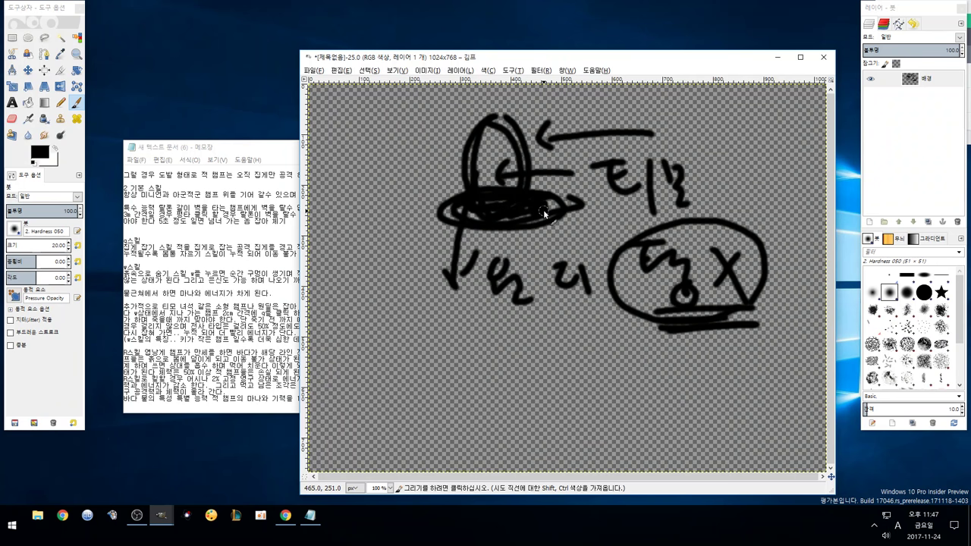
Paint a second scribbled-in ellipse in the lower part of the canvas, with a small hump, an X and a line above it.
mouse_move(478, 363)
left_mouse_down()
mouse_move(542, 384)
mouse_move(460, 369)
mouse_move(421, 386)
mouse_move(532, 403)
left_mouse_up()
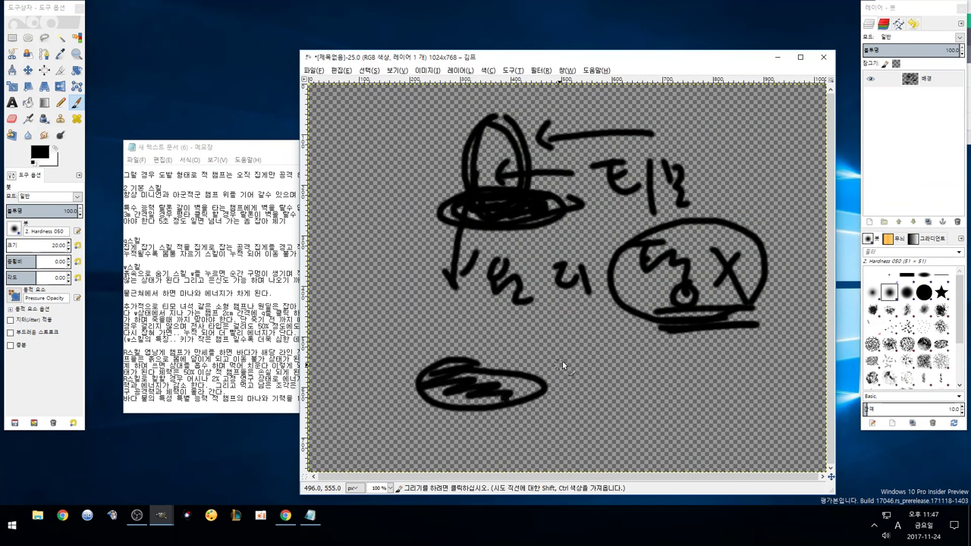
left_click_drag(559, 332, 514, 370)
mouse_move(513, 334)
left_mouse_down()
mouse_move(547, 371)
mouse_move(455, 378)
mouse_move(523, 383)
mouse_move(478, 379)
mouse_move(489, 366)
left_mouse_up()
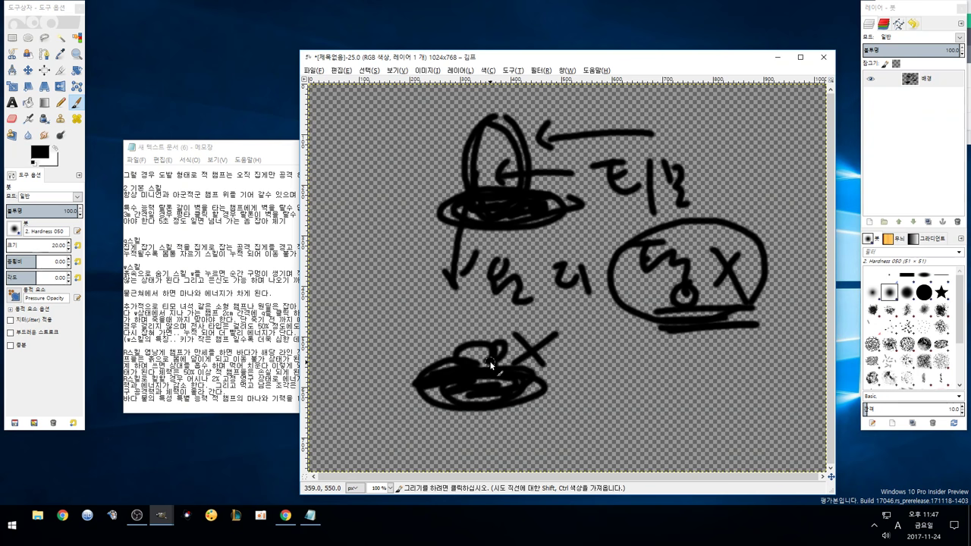
mouse_move(616, 352)
left_mouse_down()
mouse_move(507, 352)
mouse_move(503, 331)
mouse_move(510, 387)
left_mouse_up()
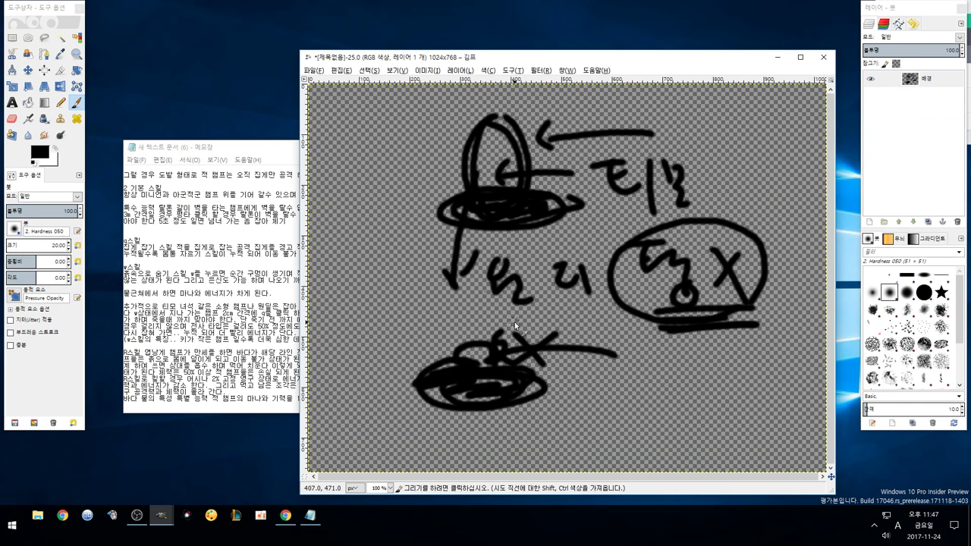
Paint a downward arrow and a small circled figure beneath the lower ellipse, and handwrite a two-syllable Korean word beside them.
mouse_move(535, 367)
left_mouse_down()
mouse_move(525, 460)
mouse_move(545, 438)
left_mouse_up()
left_click_drag(495, 436, 515, 450)
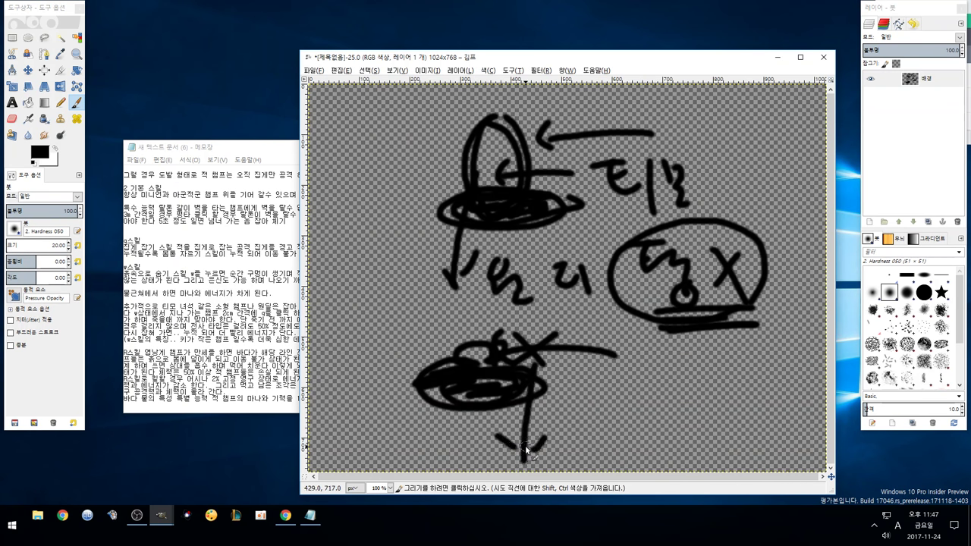
mouse_move(538, 404)
left_mouse_down()
mouse_move(476, 406)
mouse_move(503, 408)
mouse_move(503, 437)
mouse_move(470, 440)
left_mouse_up()
left_click_drag(585, 416, 570, 440)
left_click_drag(580, 425, 614, 451)
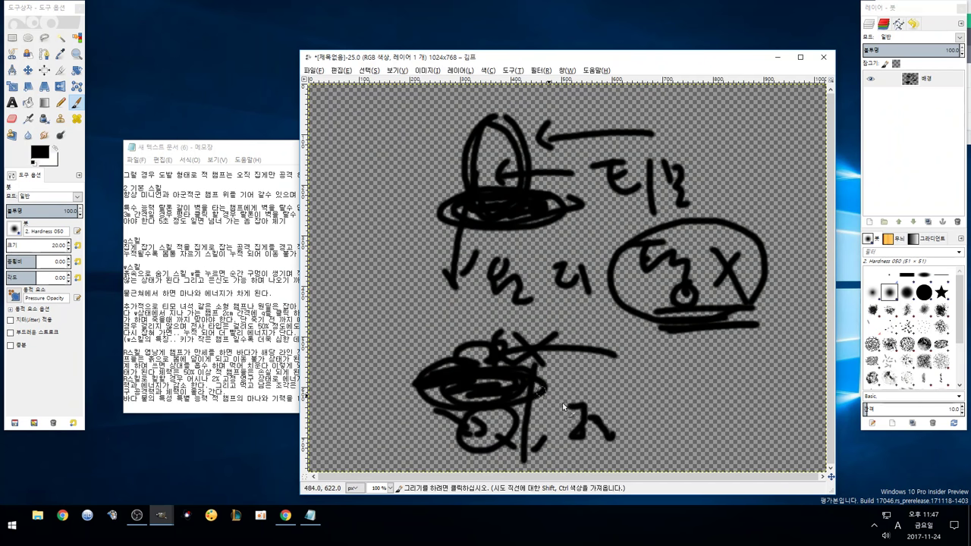
left_click_drag(630, 395, 656, 429)
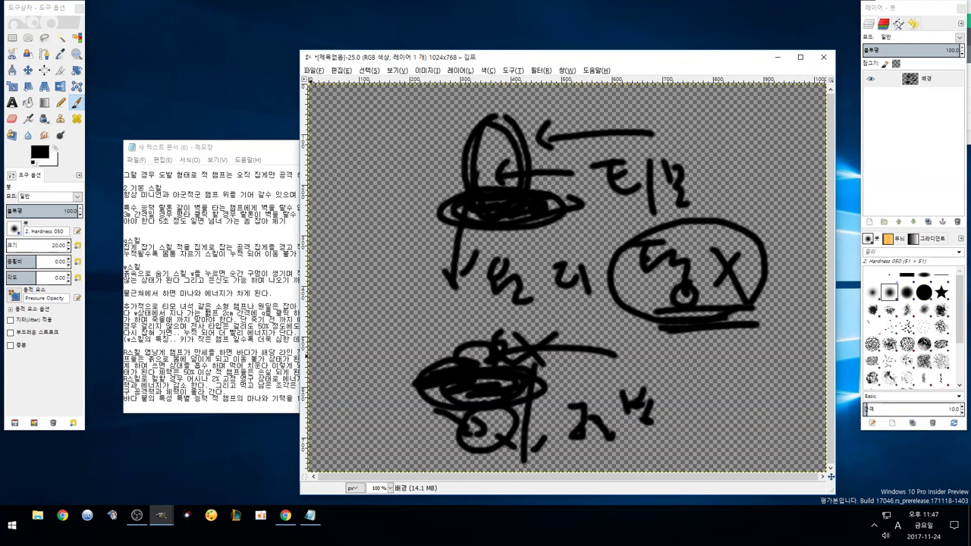
Start another blank 1024x768 image, minimise the 티모 drawing and reposition the new window beside the notes.
left_click(315, 71)
left_click(320, 82)
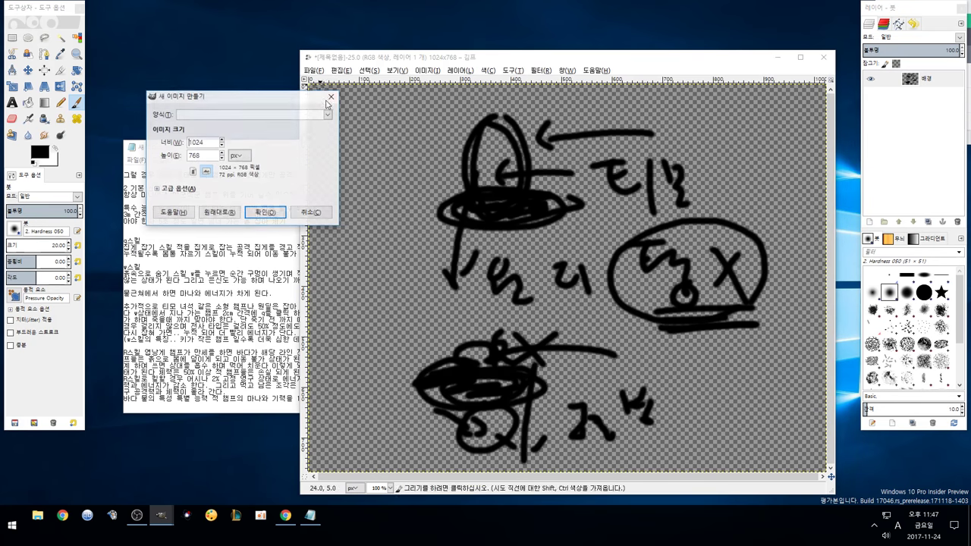
left_click(266, 214)
left_click(775, 58)
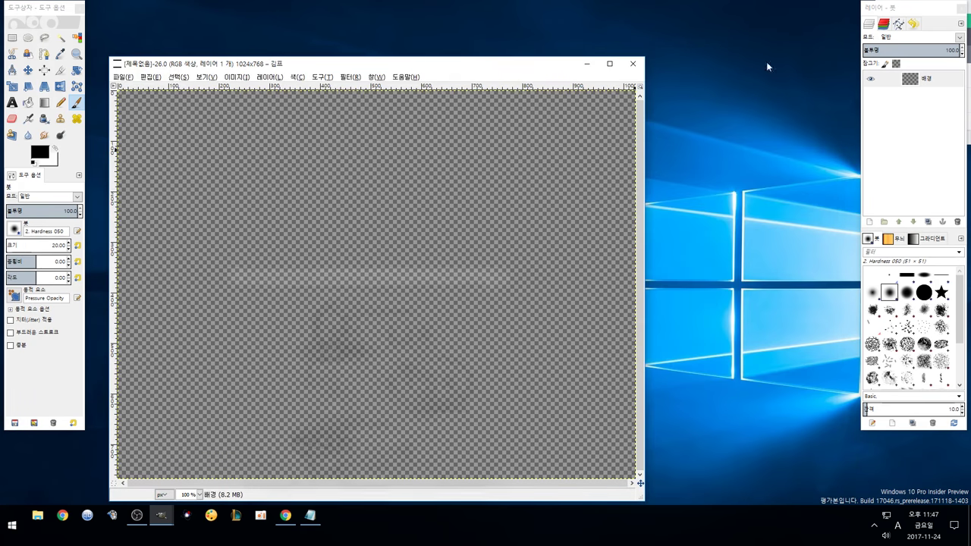
left_click_drag(515, 68, 703, 63)
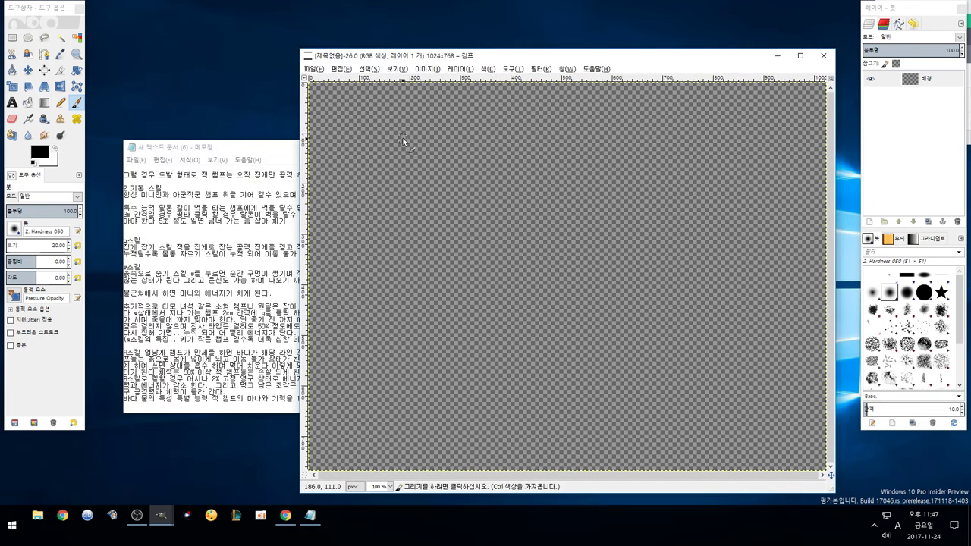
Handwrite an underlined E in the canvas's upper left, followed by a small hooked mark with an X beneath it.
left_click_drag(403, 142, 437, 134)
left_click_drag(400, 161, 431, 158)
mouse_move(396, 148)
left_mouse_down()
mouse_move(439, 164)
mouse_move(437, 183)
mouse_move(478, 184)
left_mouse_up()
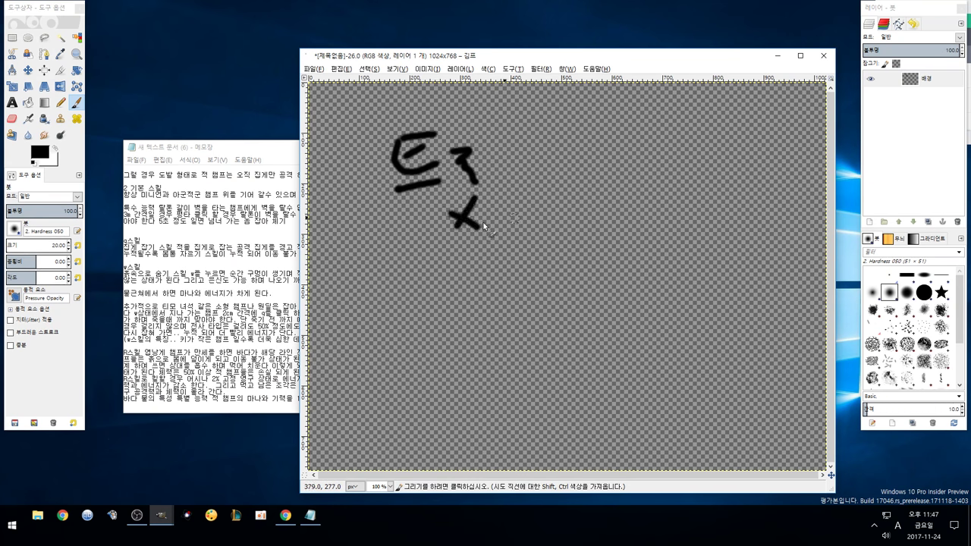
Paint a slanted box beside the lettering and fill it with small curved strokes, a ring and a dot.
left_click_drag(518, 179, 545, 243)
mouse_move(531, 188)
left_mouse_down()
mouse_move(720, 214)
mouse_move(566, 255)
left_mouse_up()
left_click_drag(608, 180, 633, 179)
left_click_drag(654, 176, 682, 168)
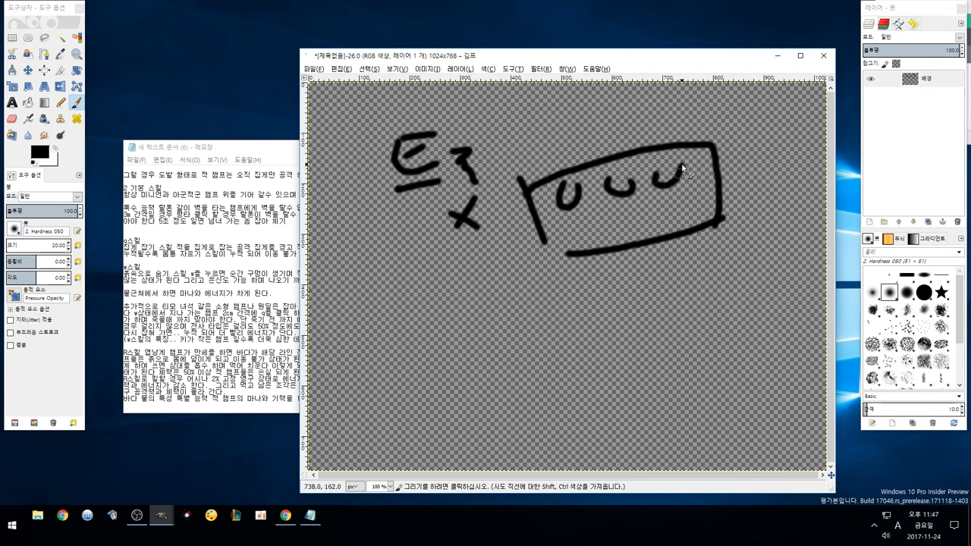
left_click_drag(647, 196, 610, 217)
left_click(629, 219)
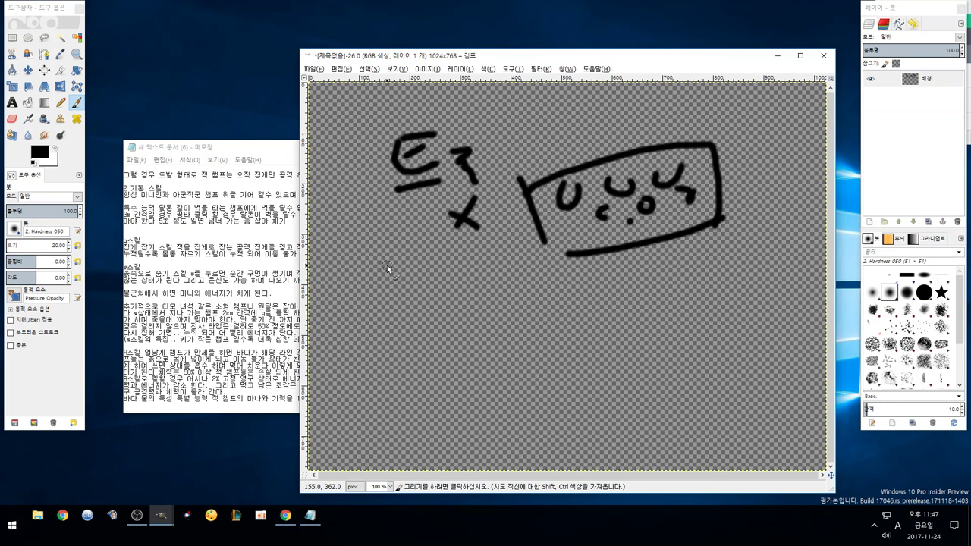
Handwrite two two-syllable Korean words side by side across the middle of the canvas, below the X and the slanted box.
left_click_drag(379, 254, 418, 277)
mouse_move(400, 283)
left_mouse_down()
mouse_move(416, 313)
mouse_move(453, 297)
left_mouse_up()
left_click_drag(461, 276, 476, 311)
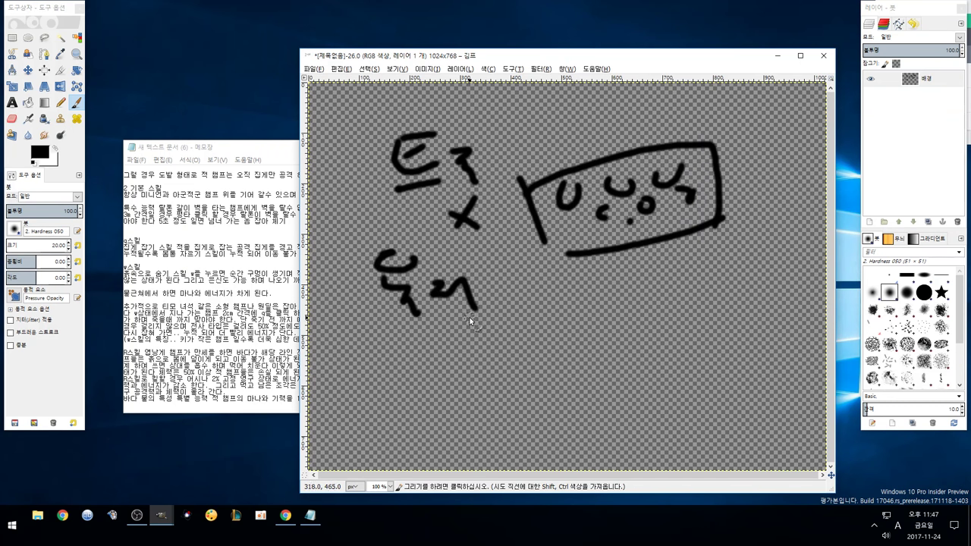
mouse_move(510, 297)
left_mouse_down()
mouse_move(536, 334)
mouse_move(556, 317)
left_mouse_up()
mouse_move(550, 295)
left_mouse_down()
mouse_move(567, 305)
mouse_move(590, 282)
left_mouse_up()
left_click_drag(582, 285, 604, 313)
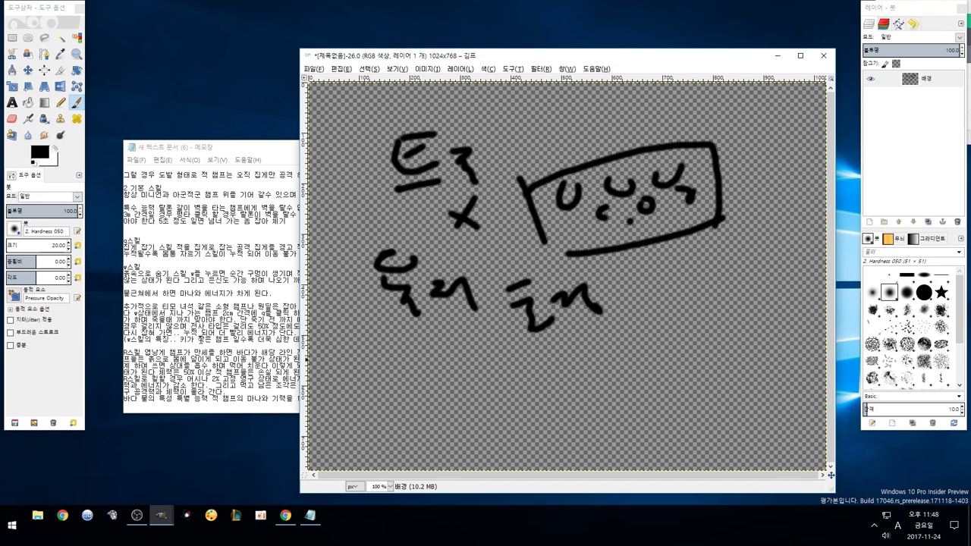
Handwrite a row near the canvas's lower edge with the syllable 특, a circled W and the syllable 도.
mouse_move(392, 353)
left_mouse_down()
mouse_move(435, 375)
mouse_move(422, 370)
left_mouse_up()
left_click_drag(394, 393, 438, 404)
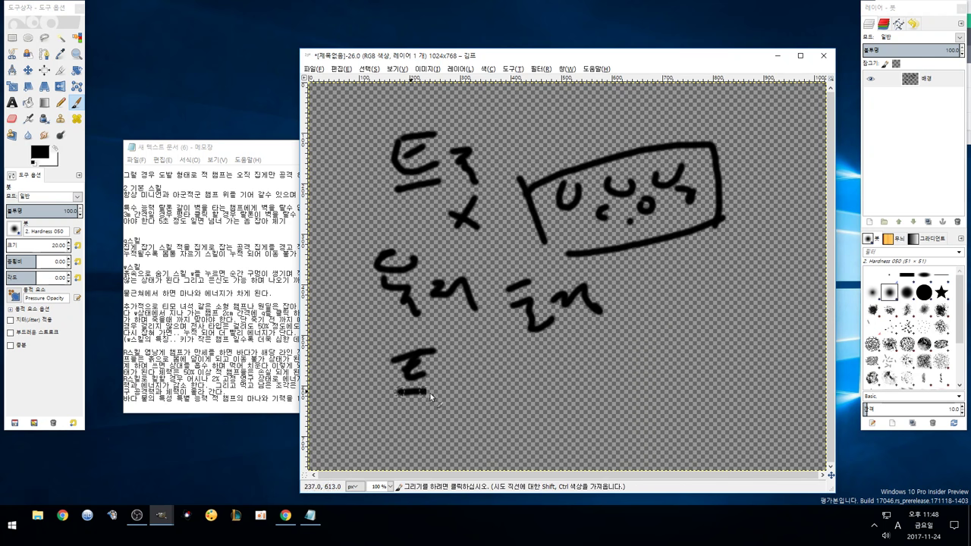
mouse_move(468, 368)
left_mouse_down()
mouse_move(482, 392)
mouse_move(501, 395)
mouse_move(526, 368)
mouse_move(453, 379)
mouse_move(516, 409)
left_mouse_up()
left_click_drag(562, 366, 588, 360)
left_click_drag(576, 403, 587, 392)
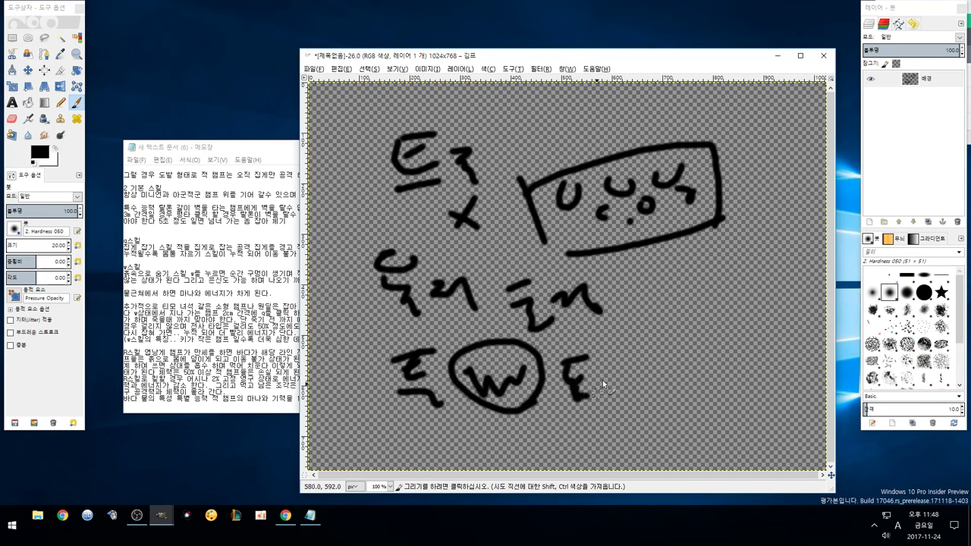
Paint three outlined upright bars of rising height to the right of the lower lettering.
left_click_drag(643, 331, 647, 404)
mouse_move(635, 343)
left_mouse_down()
mouse_move(644, 381)
mouse_move(674, 343)
mouse_move(686, 407)
left_mouse_up()
left_click_drag(640, 401, 674, 398)
mouse_move(687, 303)
left_mouse_down()
mouse_move(689, 407)
mouse_move(717, 303)
mouse_move(723, 379)
left_mouse_up()
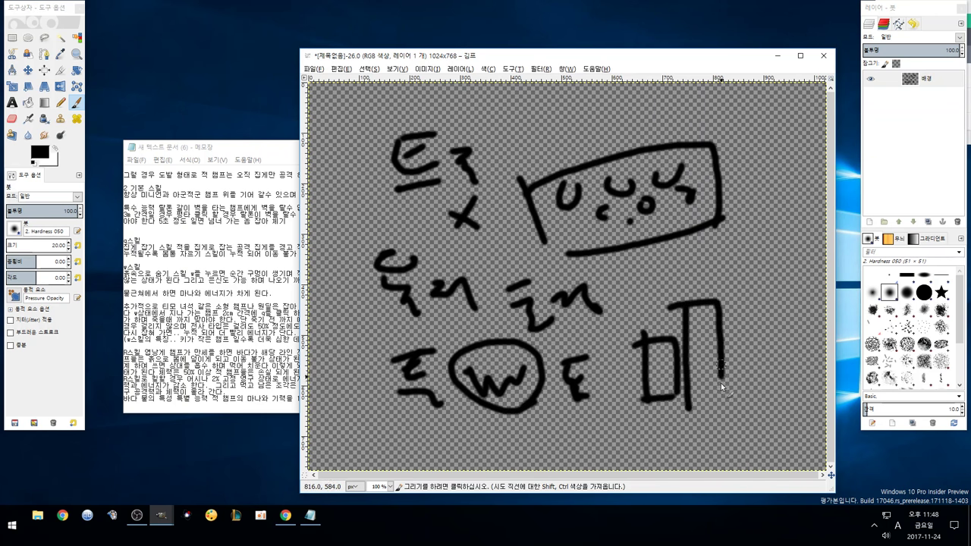
left_click_drag(686, 408, 722, 392)
mouse_move(735, 269)
left_mouse_down()
mouse_move(736, 398)
mouse_move(758, 267)
mouse_move(763, 395)
left_mouse_up()
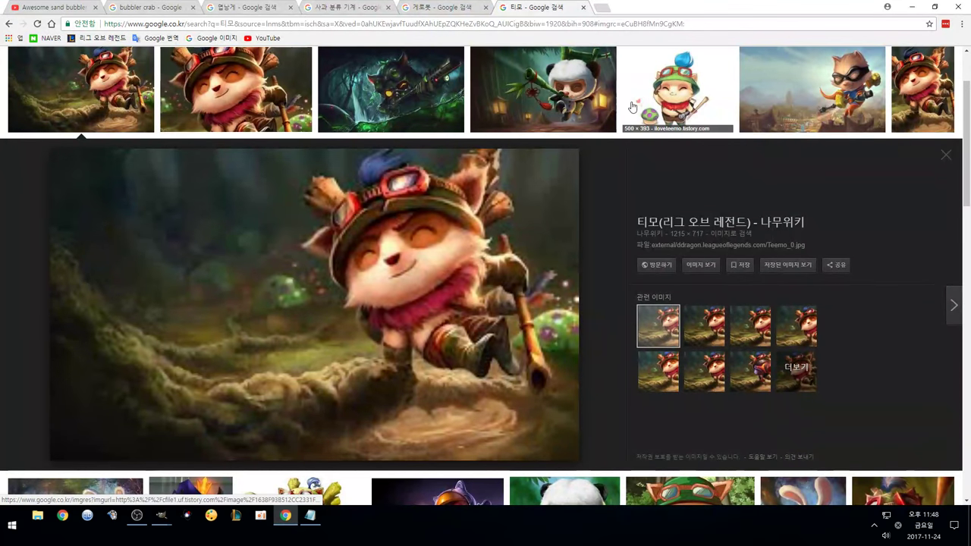
Preview the cartoon Teemo picture in Chrome's image results, and in the GIMP drawing mark the shortest bar with inner strokes and a handwritten 100.
left_click(661, 106)
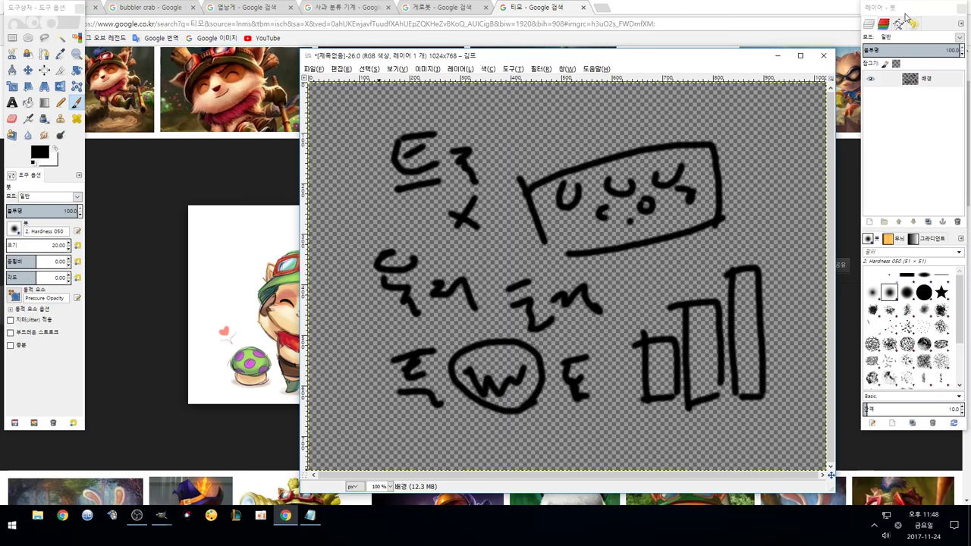
mouse_move(639, 336)
left_mouse_down()
mouse_move(662, 339)
mouse_move(670, 387)
mouse_move(655, 356)
mouse_move(653, 406)
left_mouse_up()
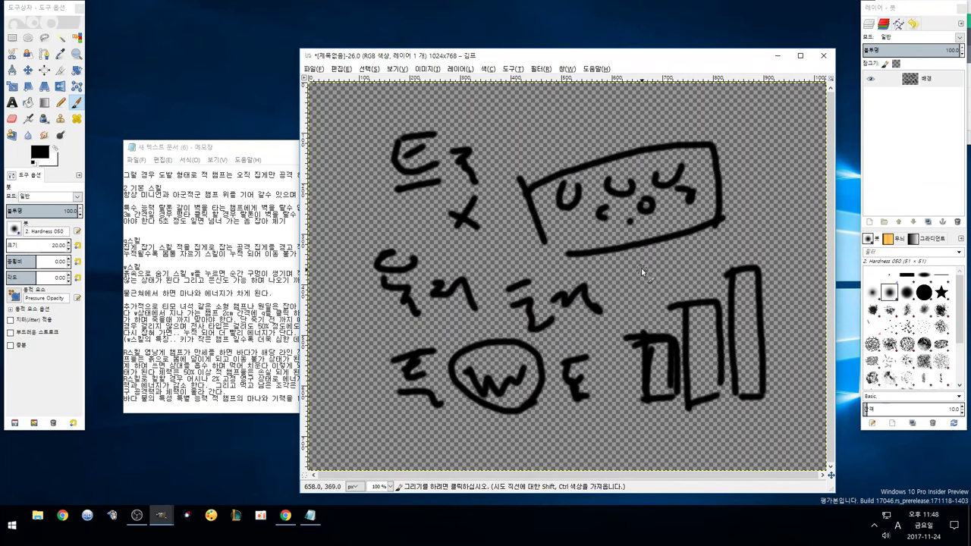
mouse_move(652, 249)
left_mouse_down()
mouse_move(646, 256)
mouse_move(658, 254)
left_mouse_up()
left_click_drag(674, 249, 683, 261)
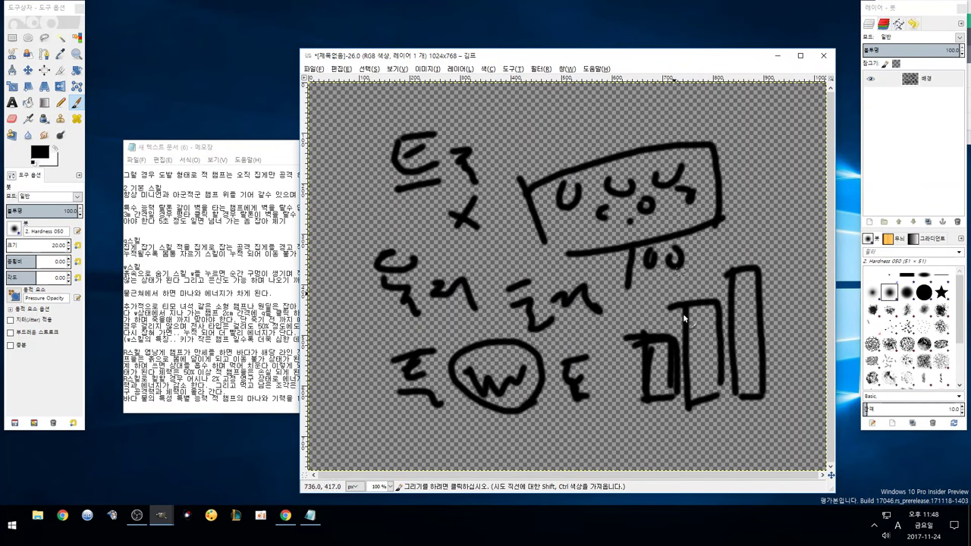
Paint a wedge tapering to the right beneath the bars, and emphasise the tallest and shortest bars with extra strokes and arrows.
mouse_move(644, 407)
left_mouse_down()
mouse_move(646, 459)
mouse_move(780, 455)
mouse_move(645, 457)
left_mouse_up()
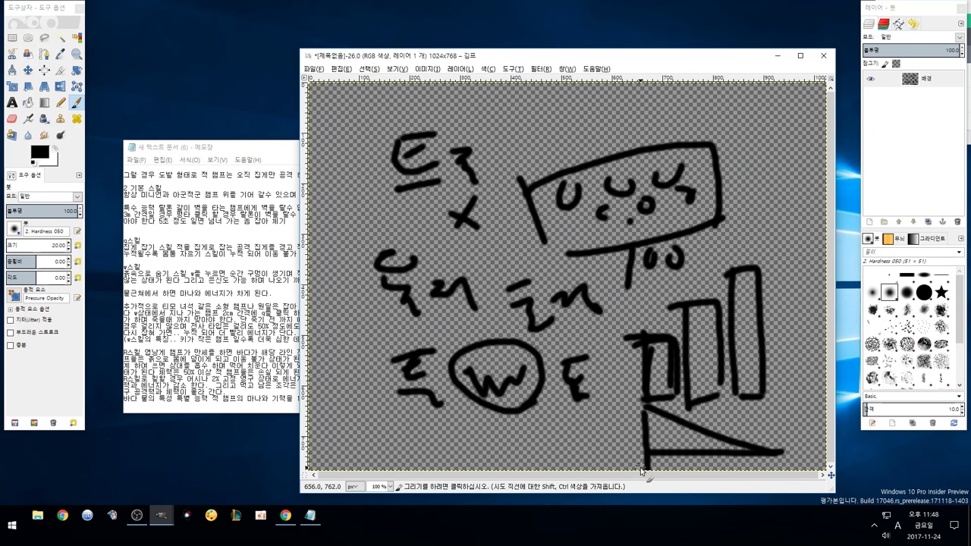
left_click_drag(735, 259, 742, 388)
mouse_move(768, 270)
left_mouse_down()
mouse_move(764, 401)
mouse_move(763, 384)
left_mouse_up()
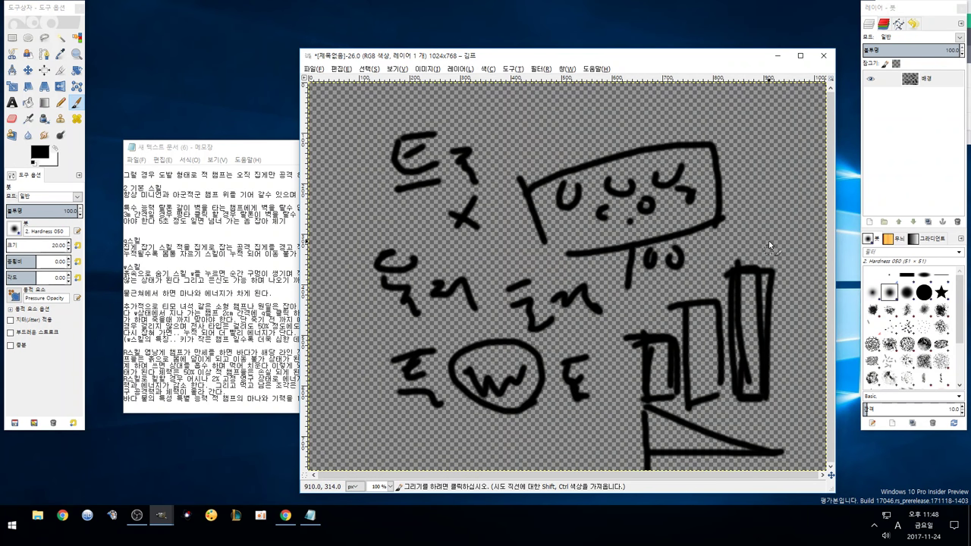
left_click_drag(774, 194, 763, 241)
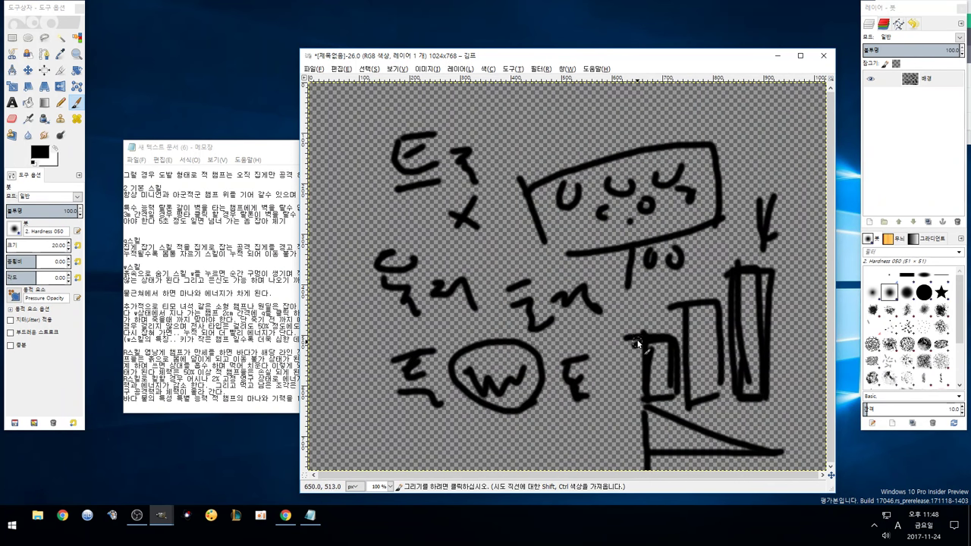
mouse_move(589, 339)
left_mouse_down()
mouse_move(627, 353)
mouse_move(656, 384)
left_mouse_up()
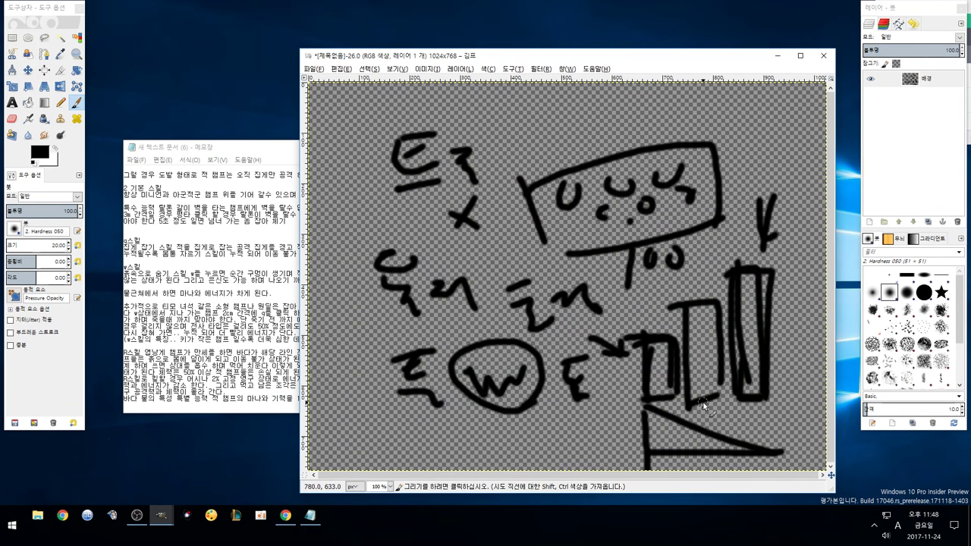
Create another blank 1024x768 image.
left_click(315, 69)
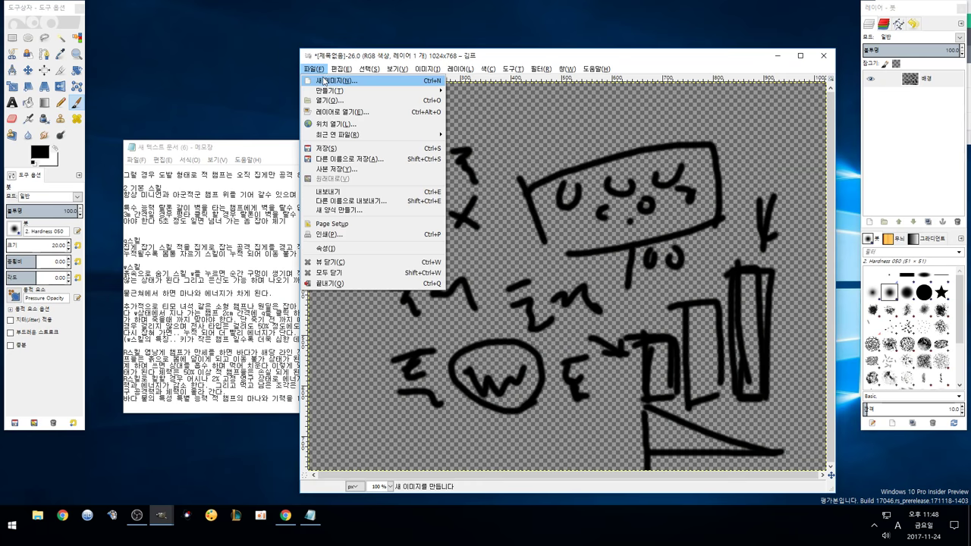
left_click(325, 81)
key("Return")
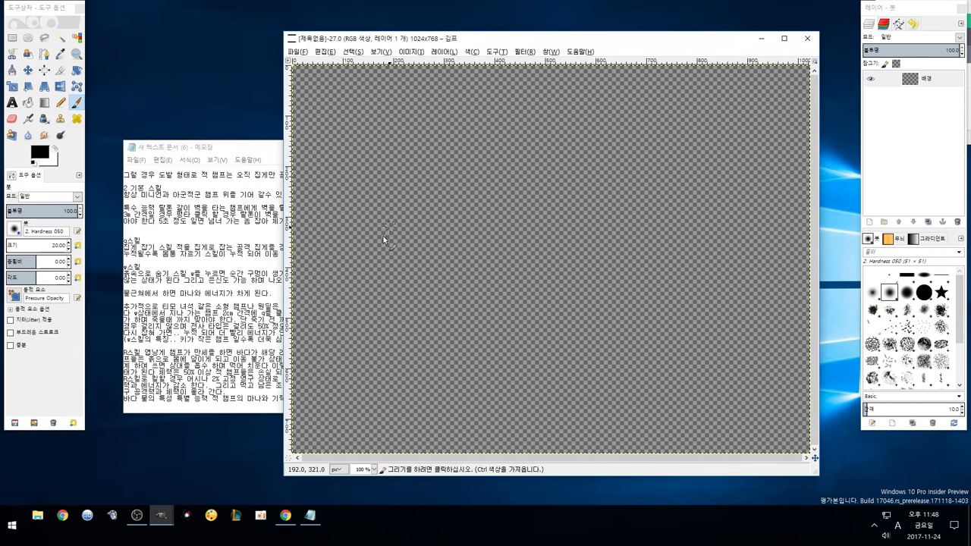
Paint a flat ellipse holding a small crab with stalked eyes and a raised claw, and a pointed dome-shaped figure over it.
left_click_drag(410, 226, 422, 245)
mouse_move(451, 226)
left_mouse_down()
mouse_move(425, 291)
mouse_move(471, 247)
mouse_move(432, 274)
left_mouse_up()
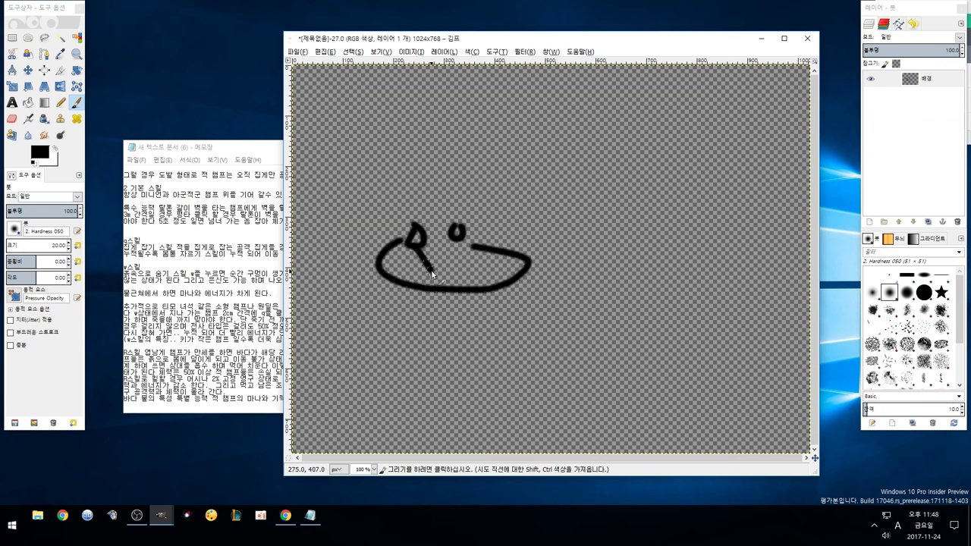
mouse_move(450, 227)
left_mouse_down()
mouse_move(450, 262)
mouse_move(478, 262)
mouse_move(543, 220)
left_mouse_up()
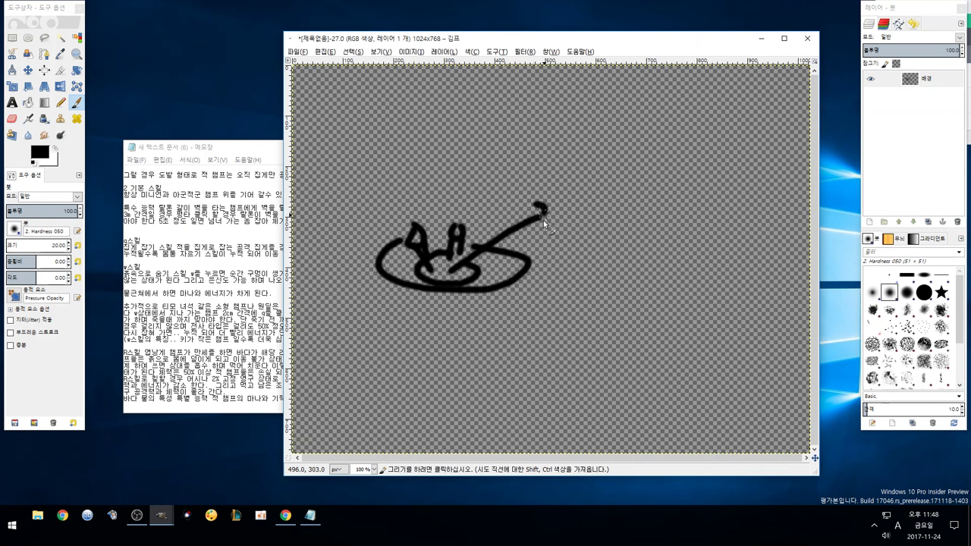
mouse_move(442, 229)
left_mouse_down()
mouse_move(457, 164)
mouse_move(504, 229)
mouse_move(490, 252)
left_mouse_up()
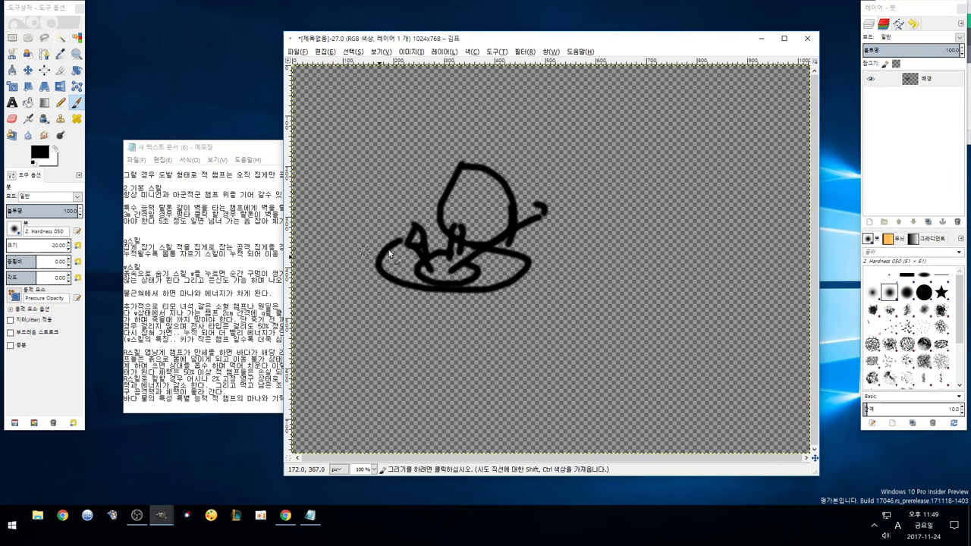
left_click_drag(486, 215, 488, 232)
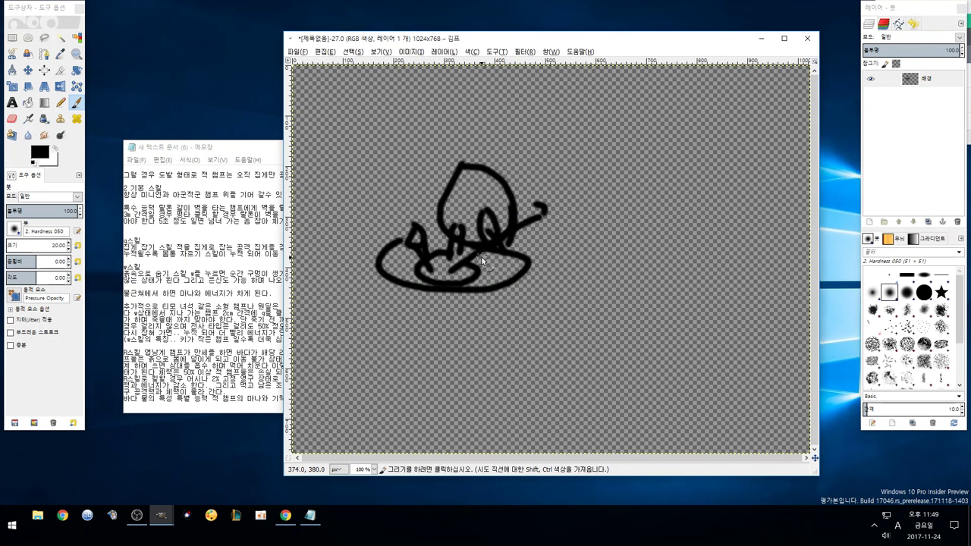
left_click(482, 258)
Consult the W skill notes in Notepad and handwrite 2cm beneath the ellipse in the drawing.
left_click(199, 289)
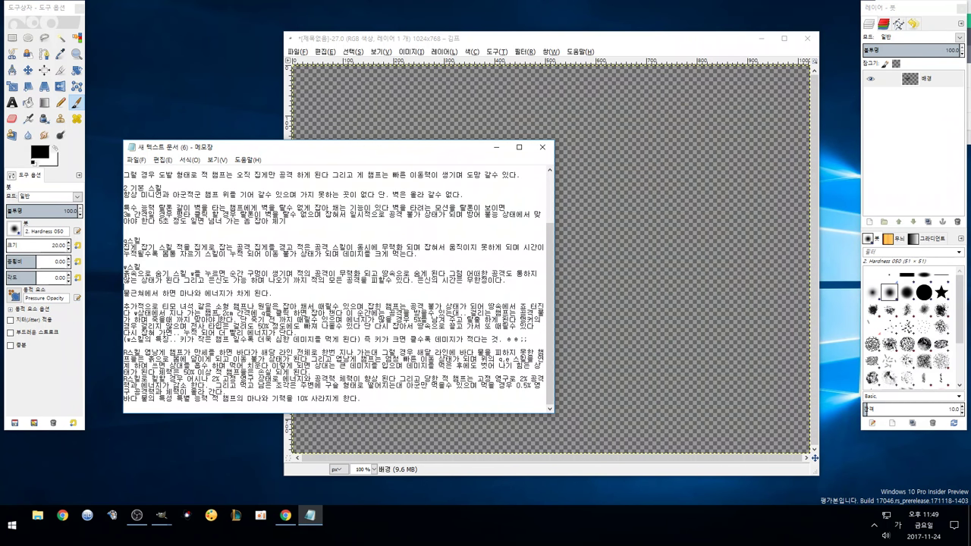
left_click(652, 272)
mouse_move(510, 296)
left_mouse_down()
mouse_move(507, 305)
mouse_move(538, 324)
mouse_move(584, 314)
left_mouse_up()
left_click(556, 313)
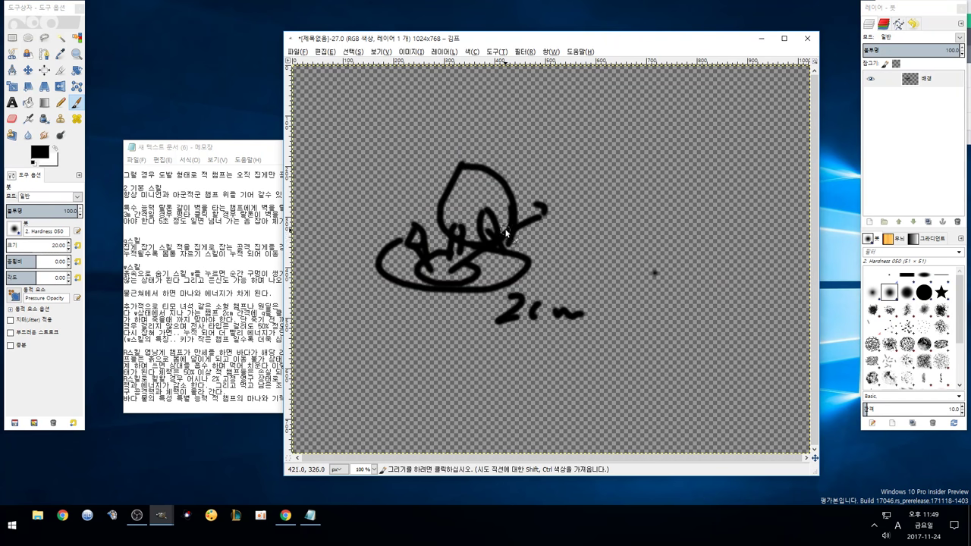
Paint left-pointing arrows and a double-headed arrow with a line beneath it around the figure, and add strokes inside the figure.
mouse_move(569, 245)
left_mouse_down()
mouse_move(593, 238)
mouse_move(565, 251)
left_mouse_up()
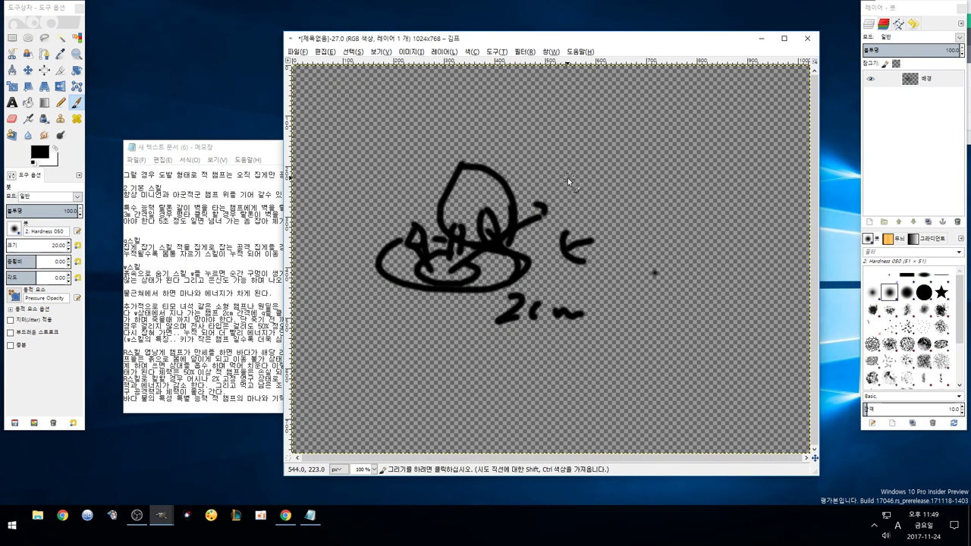
left_click_drag(568, 178, 652, 188)
mouse_move(581, 158)
left_mouse_down()
mouse_move(593, 194)
mouse_move(659, 213)
left_mouse_up()
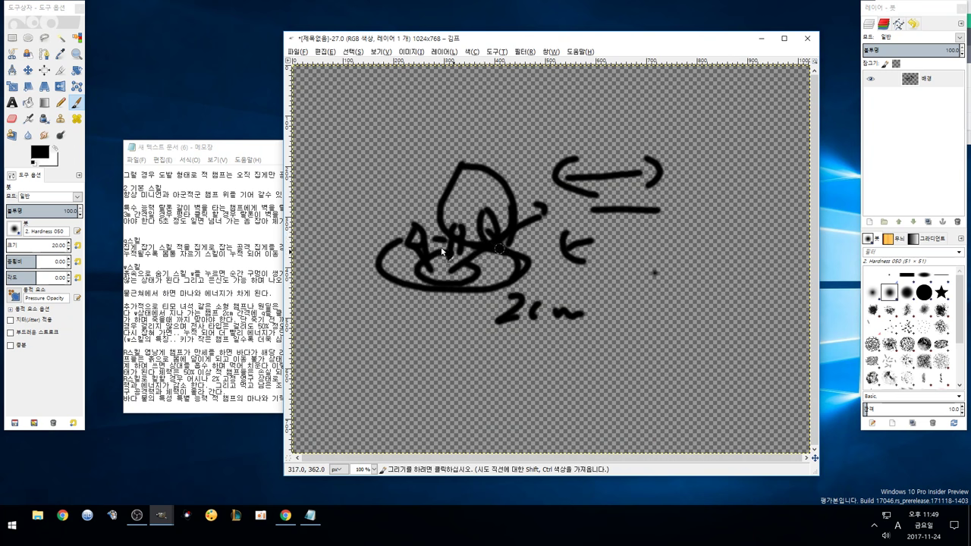
left_click(543, 119)
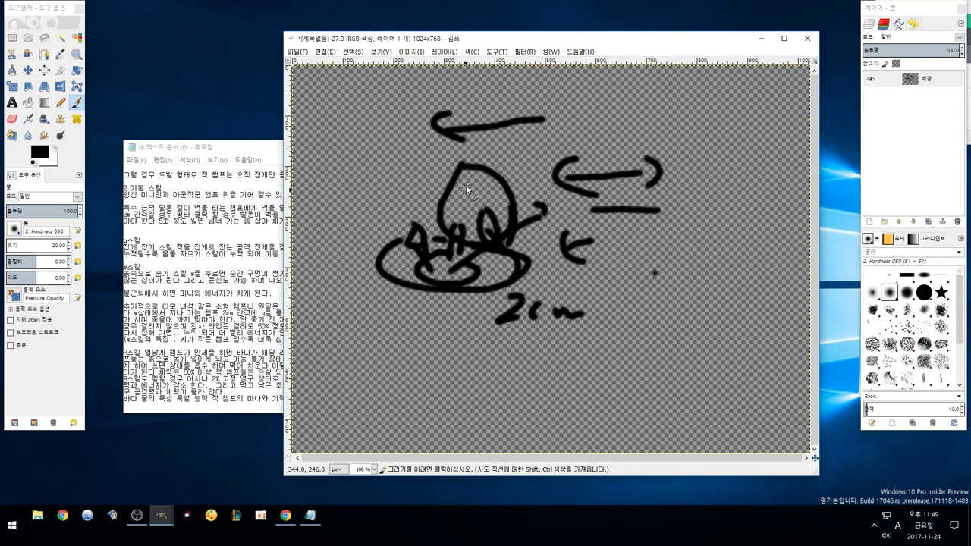
left_click_drag(475, 258, 489, 249)
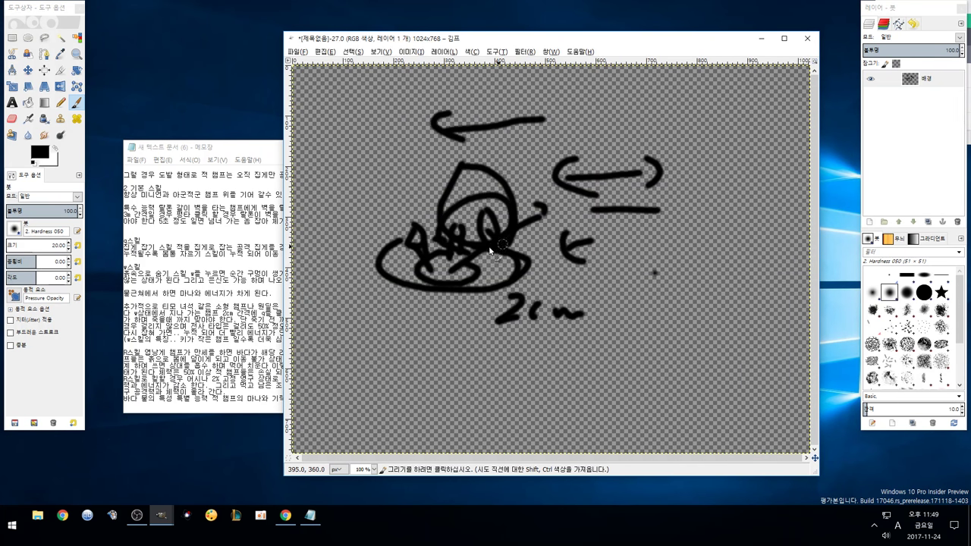
Check the text notes, then handwrite "50%" with a double underline below "2cm" and add a short scribbled mark beside "2cm".
left_click(207, 304)
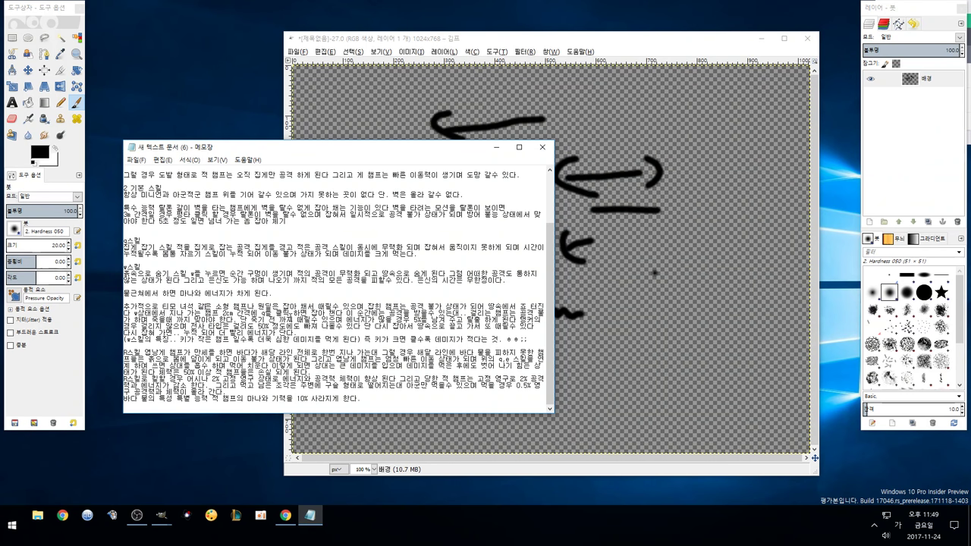
left_click(630, 322)
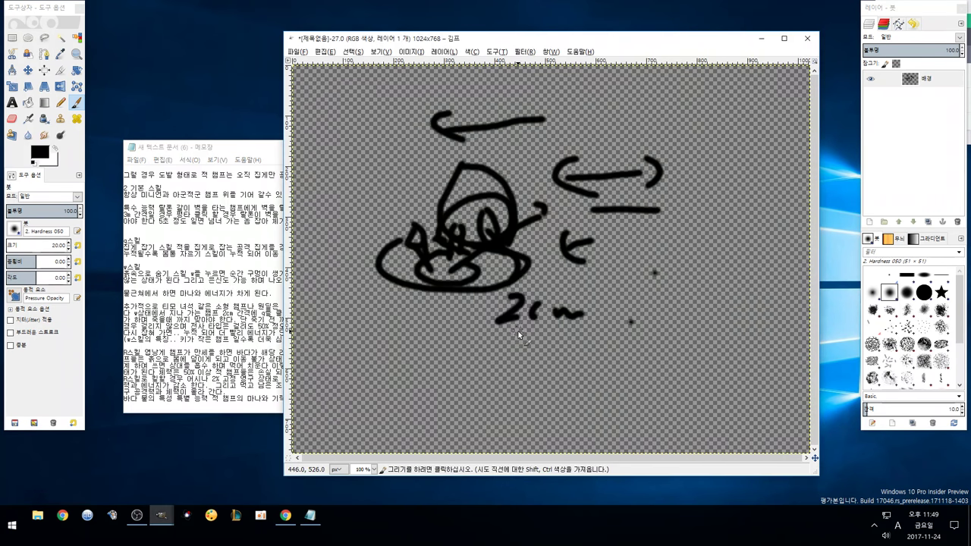
mouse_move(492, 351)
left_mouse_down()
mouse_move(479, 386)
mouse_move(530, 361)
mouse_move(551, 381)
left_mouse_up()
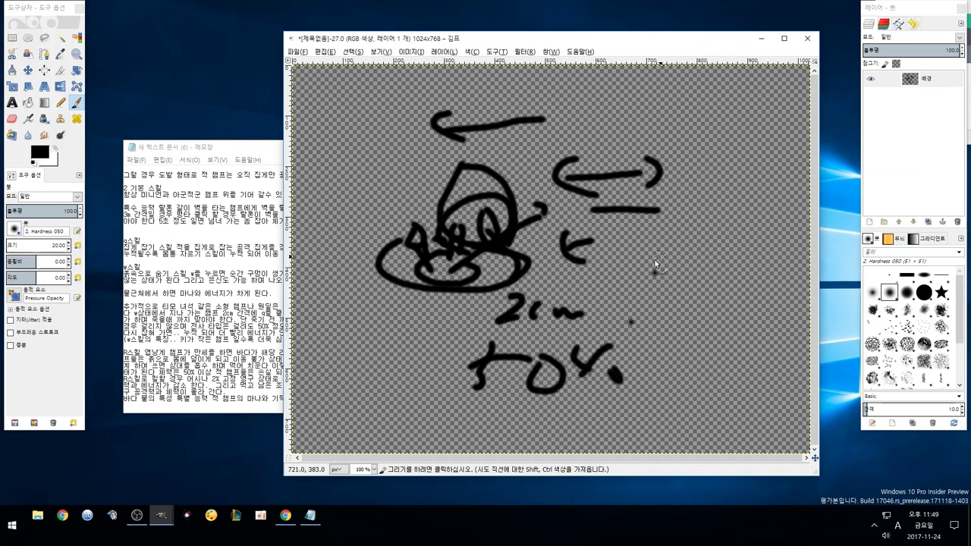
mouse_move(614, 273)
left_mouse_down()
mouse_move(643, 284)
mouse_move(657, 308)
left_mouse_up()
mouse_move(452, 398)
left_mouse_down()
mouse_move(629, 396)
mouse_move(639, 406)
left_mouse_up()
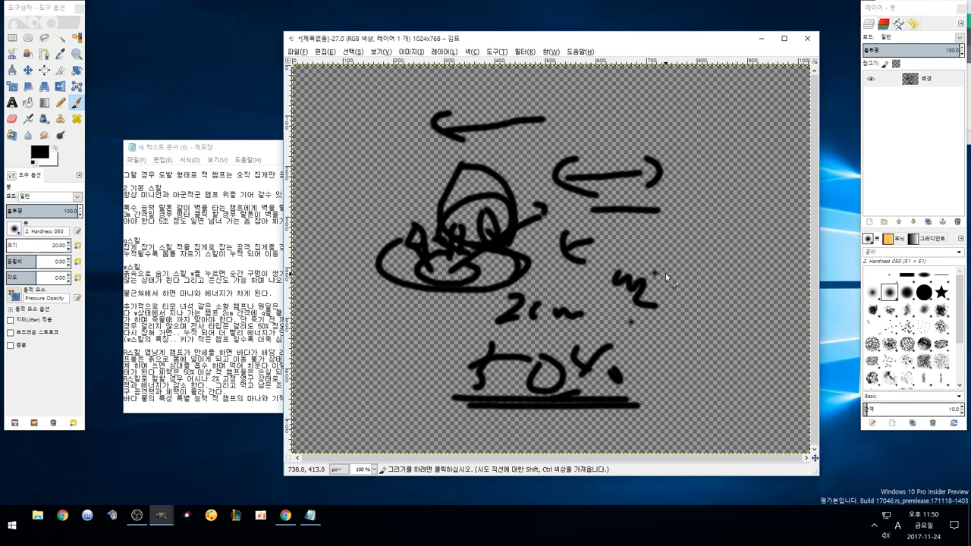
Handwrite "10" to the right of the "2cm" note and a second percentage figure beneath it.
left_click_drag(701, 270, 678, 334)
left_click_drag(738, 291, 730, 290)
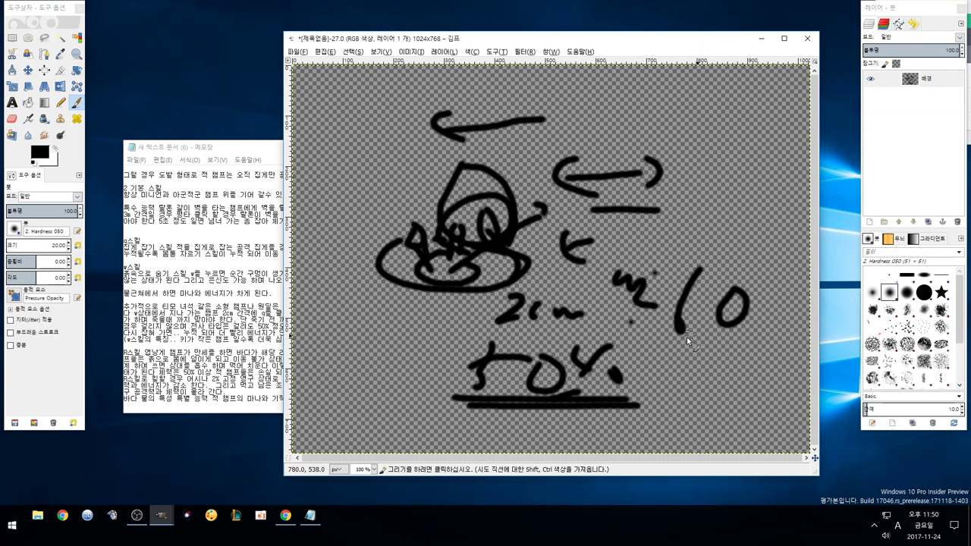
left_click_drag(669, 348, 678, 384)
left_click_drag(747, 350, 748, 375)
mouse_move(774, 355)
left_mouse_down()
mouse_move(755, 408)
mouse_move(767, 394)
left_mouse_up()
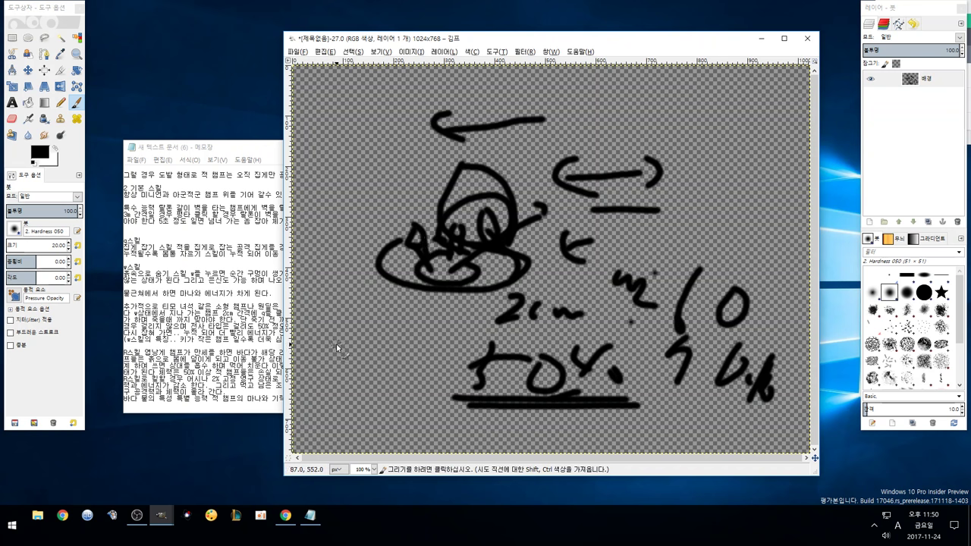
Paint an arrow at the character's head, diagonal strokes on both sides above it, and a long horizontal line across the head.
mouse_move(547, 146)
left_mouse_down()
mouse_move(510, 178)
mouse_move(525, 175)
left_mouse_up()
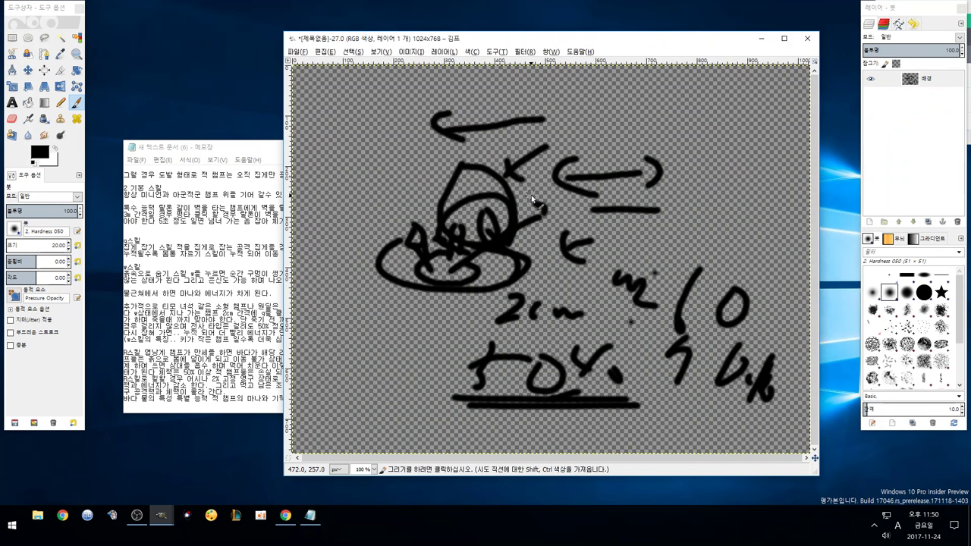
left_click_drag(551, 140, 587, 93)
left_click_drag(586, 139, 645, 110)
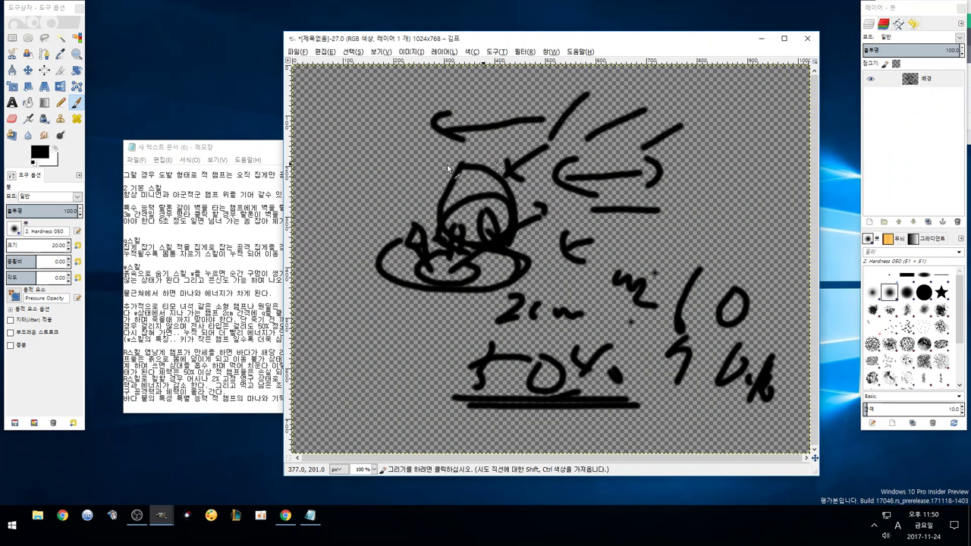
mouse_move(410, 171)
left_mouse_down()
mouse_move(380, 118)
mouse_move(421, 167)
left_mouse_up()
mouse_move(453, 141)
left_mouse_down()
mouse_move(430, 174)
mouse_move(610, 165)
mouse_move(637, 146)
left_mouse_up()
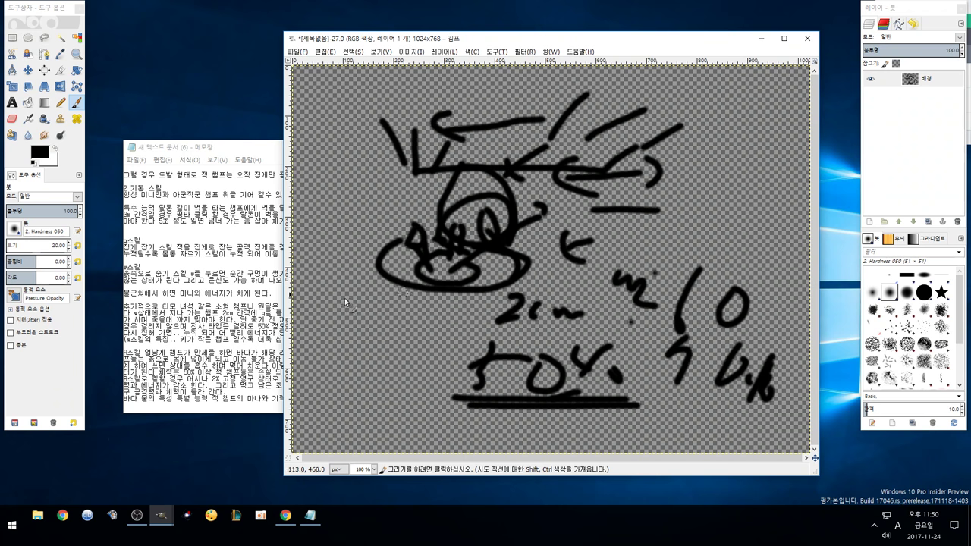
Consult the text notes and handwrite short annotations with a line and an X at the lower left of the character.
key("alt+Tab")
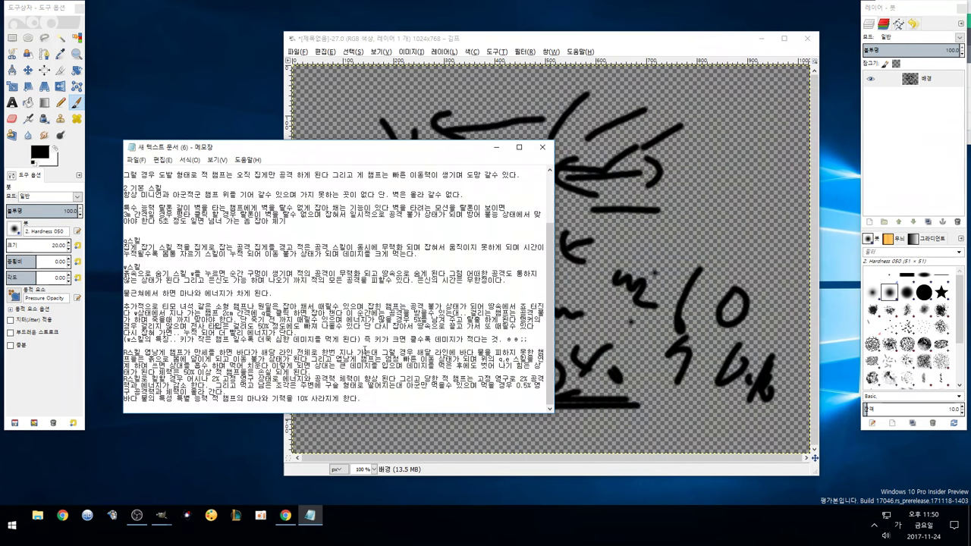
left_click(627, 223)
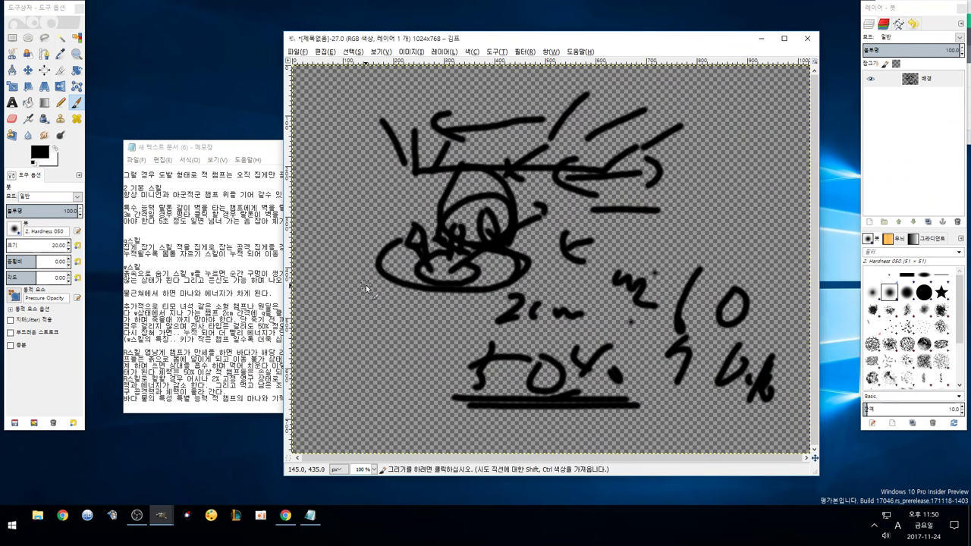
left_click_drag(349, 317, 396, 330)
left_click_drag(384, 343, 406, 355)
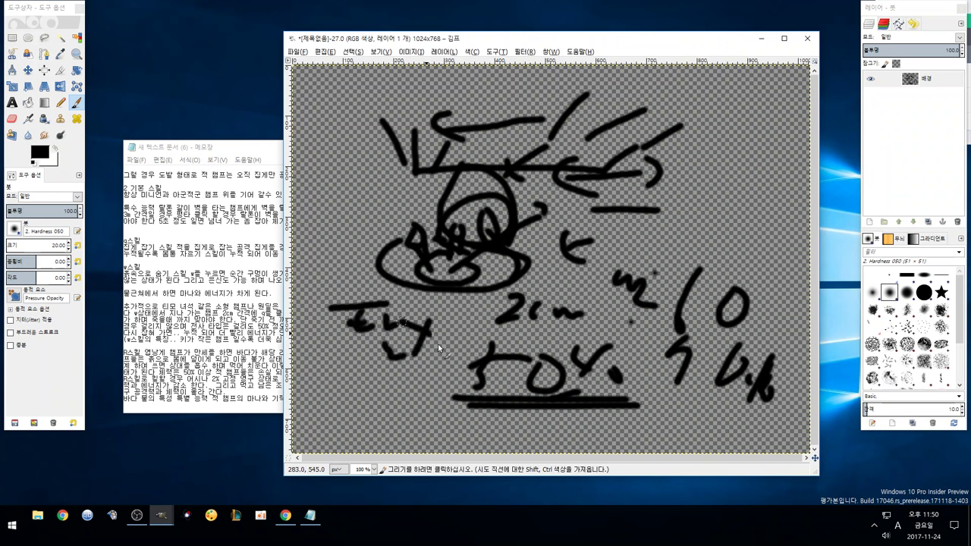
key("alt+Tab")
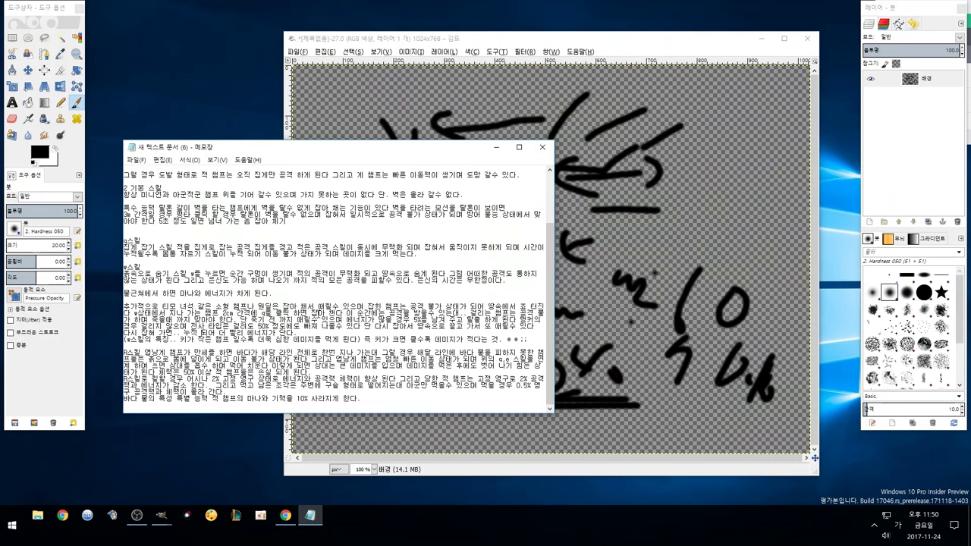
key("alt+Tab")
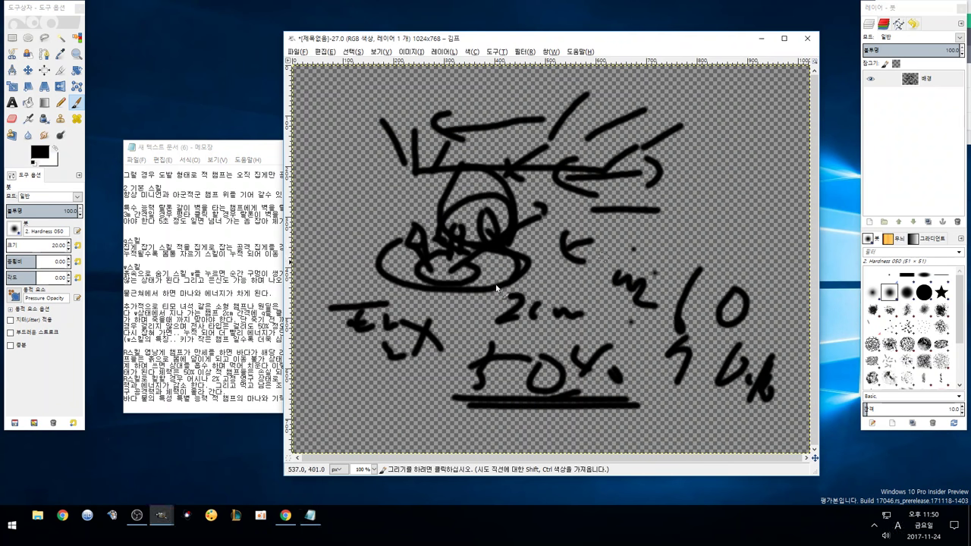
mouse_move(352, 377)
left_mouse_down()
mouse_move(353, 414)
mouse_move(397, 391)
mouse_move(433, 422)
left_mouse_up()
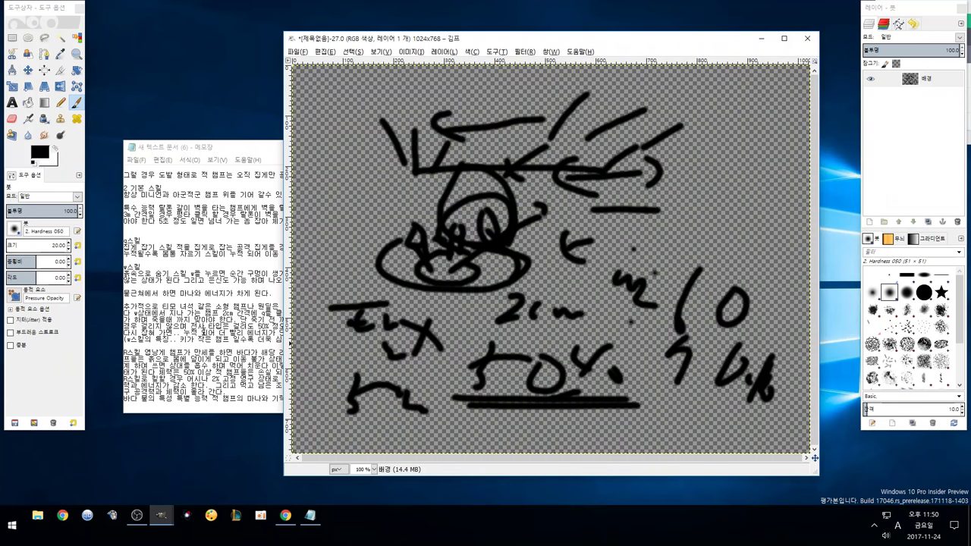
Circle the percentage figure at the canvas's lower right and handwrite a "40" figure above the "10".
key("alt+Tab")
key("alt+Tab")
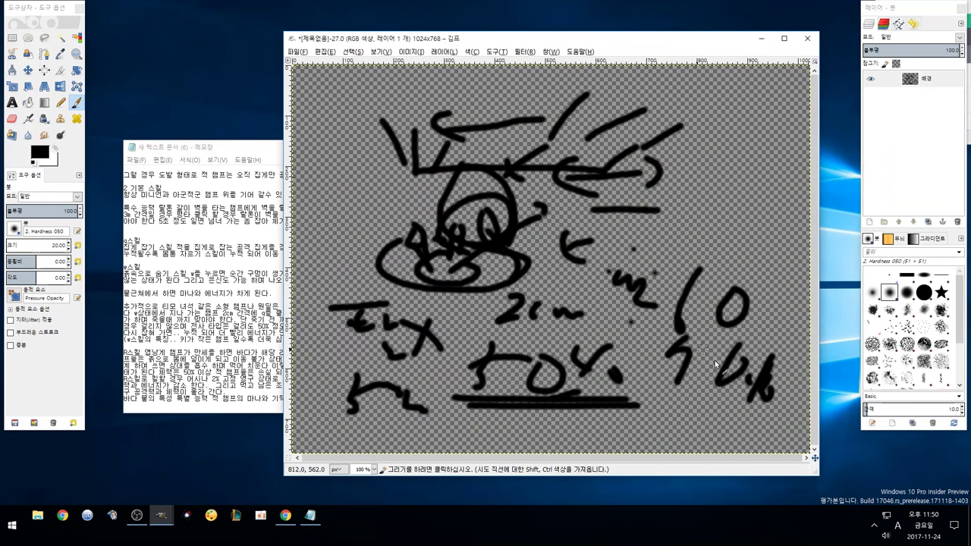
mouse_move(711, 395)
left_mouse_down()
mouse_move(778, 357)
mouse_move(751, 391)
left_mouse_up()
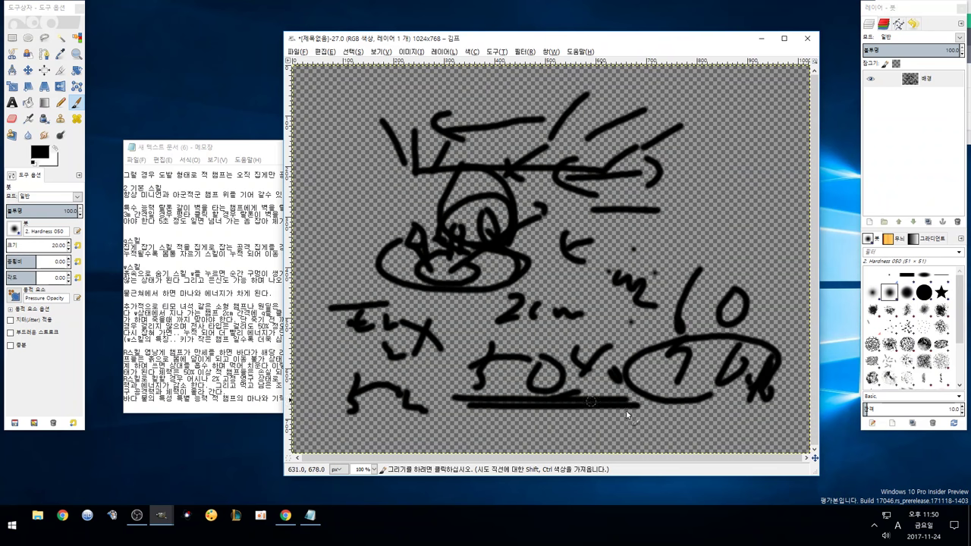
mouse_move(692, 217)
left_mouse_down()
mouse_move(725, 223)
mouse_move(711, 255)
mouse_move(754, 234)
mouse_move(737, 239)
mouse_move(773, 250)
left_mouse_up()
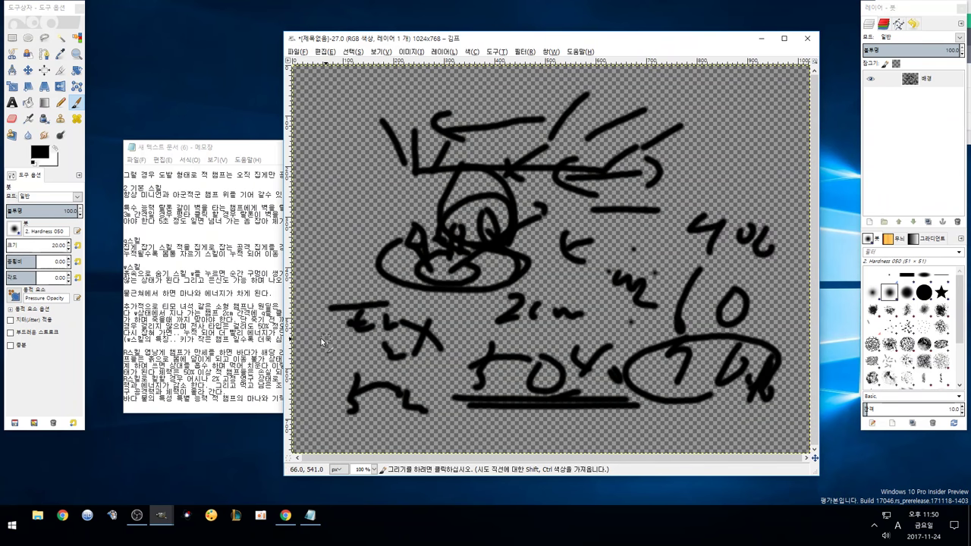
Check the text notes, paint an X left of the "40" figure, and handwrite "60%" above it.
left_click(205, 289)
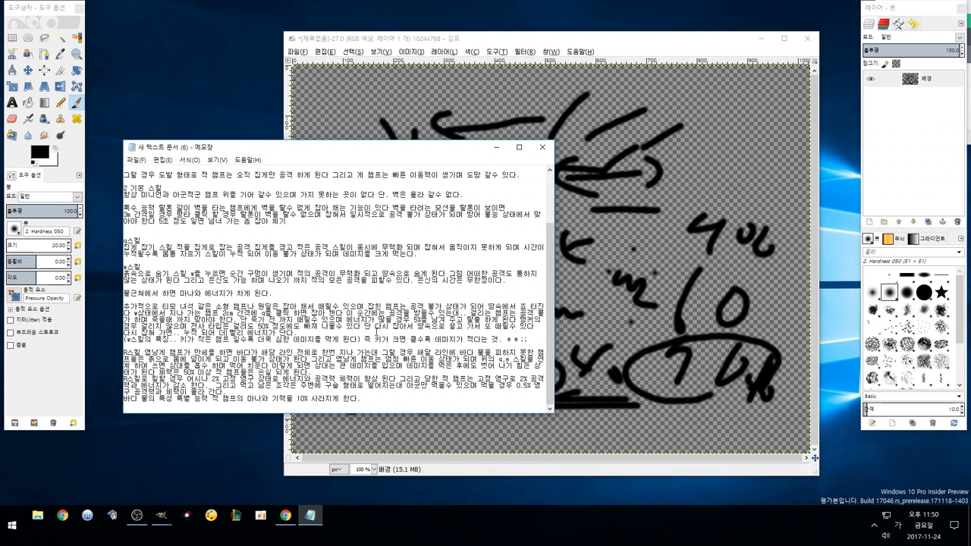
left_click(649, 303)
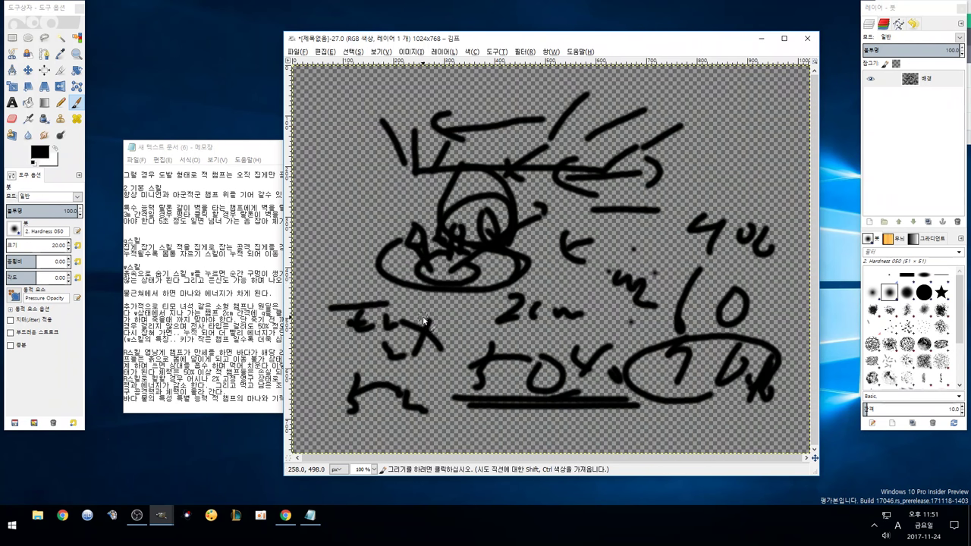
left_click_drag(647, 224, 622, 256)
left_click_drag(621, 227, 660, 256)
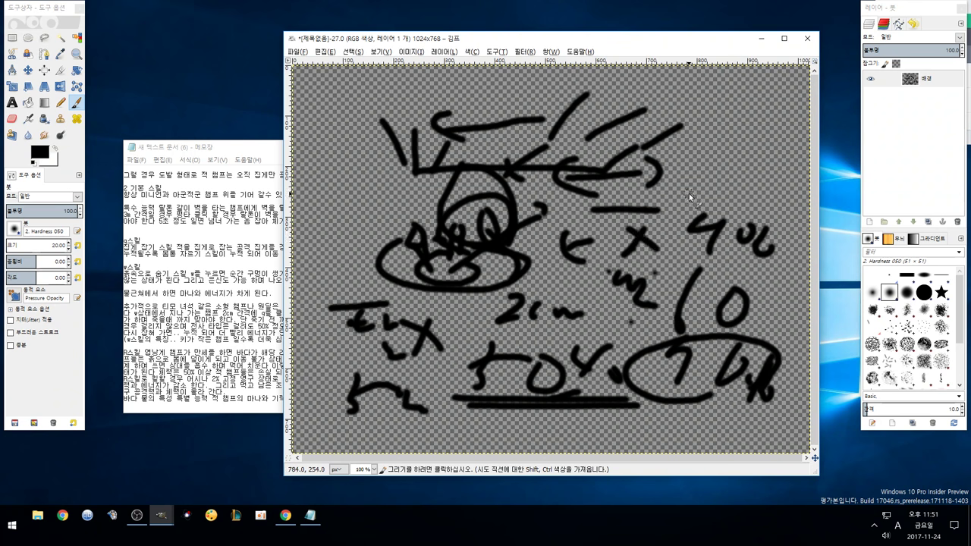
left_click_drag(693, 167, 692, 182)
mouse_move(730, 159)
left_mouse_down()
mouse_move(727, 191)
mouse_move(744, 199)
left_mouse_up()
mouse_move(762, 180)
left_mouse_down()
mouse_move(774, 201)
mouse_move(757, 206)
left_mouse_up()
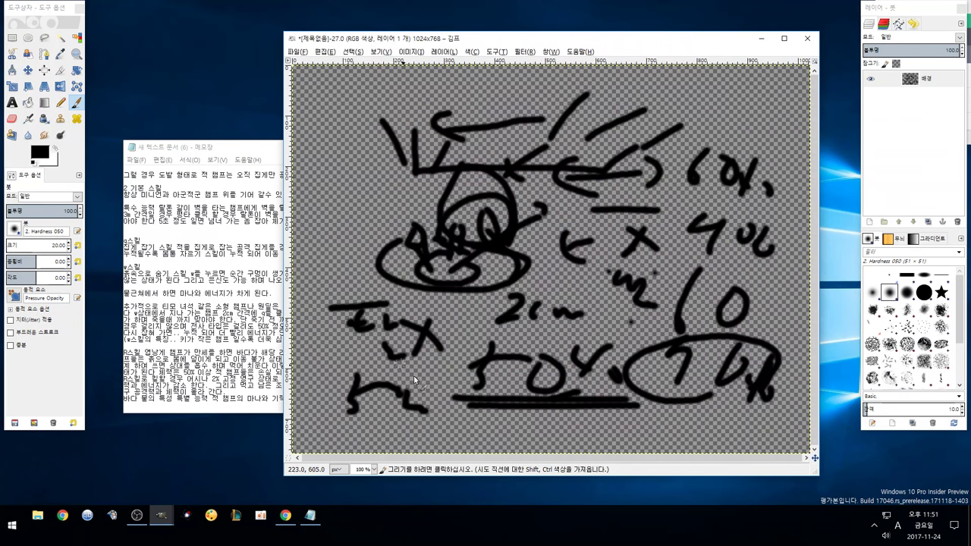
Handwrite a distance note with a left-pointing arrow under the underlined "50%", circle its end, and circle the X beside "50%".
mouse_move(448, 410)
left_mouse_down()
mouse_move(462, 431)
mouse_move(503, 417)
mouse_move(503, 434)
mouse_move(521, 440)
mouse_move(586, 427)
left_mouse_up()
left_click_drag(551, 413, 552, 444)
mouse_move(616, 422)
left_mouse_down()
mouse_move(649, 419)
mouse_move(659, 435)
mouse_move(667, 395)
mouse_move(678, 443)
left_mouse_up()
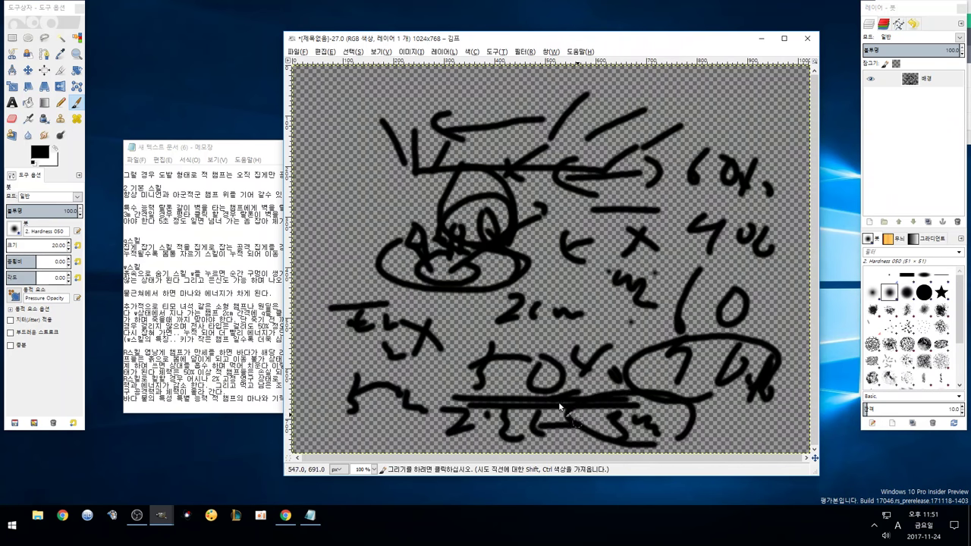
mouse_move(454, 337)
left_mouse_down()
mouse_move(464, 386)
mouse_move(476, 320)
mouse_move(466, 369)
left_mouse_up()
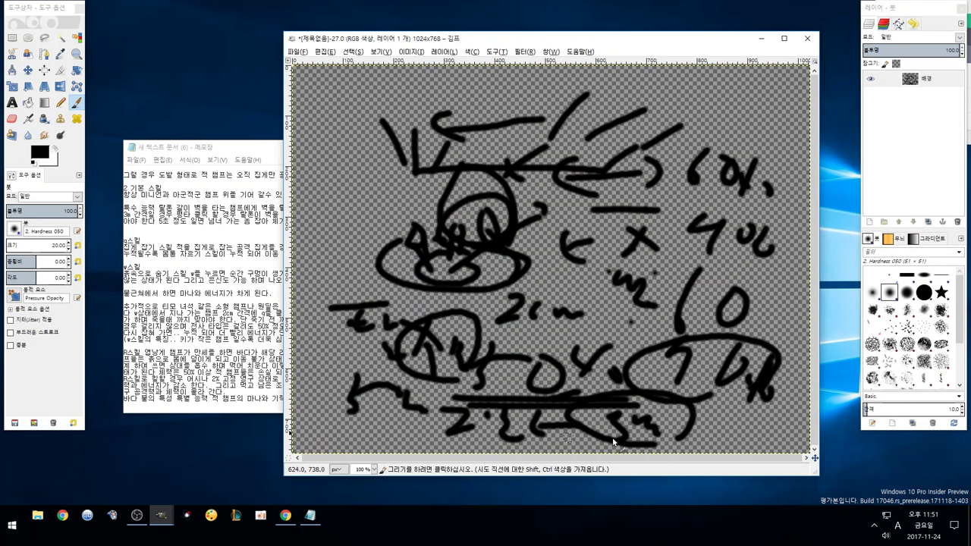
Paint a circled mark left of the character and outline a deep hole below the ellipse around it.
left_click_drag(313, 216, 321, 249)
mouse_move(343, 218)
left_mouse_down()
mouse_move(356, 266)
mouse_move(303, 244)
mouse_move(370, 257)
mouse_move(349, 280)
left_mouse_up()
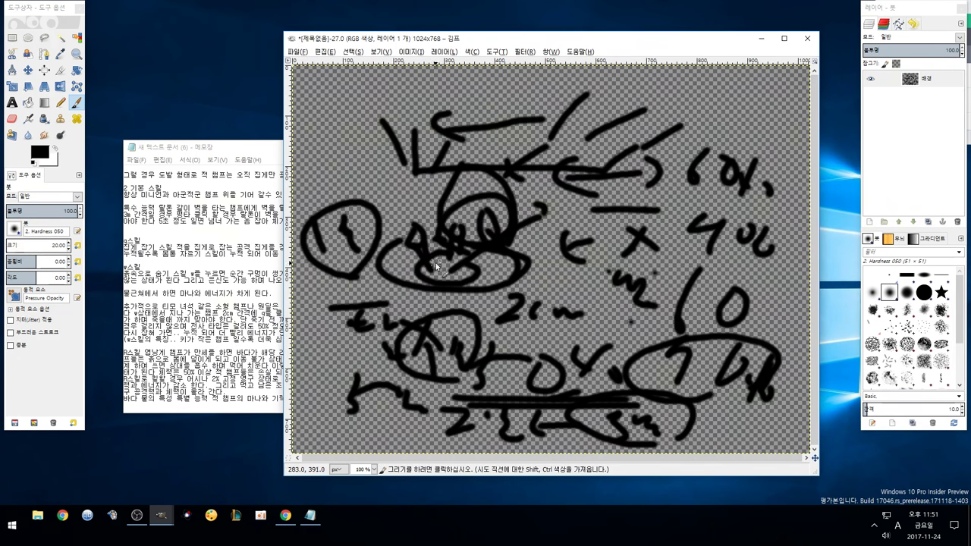
mouse_move(416, 282)
left_mouse_down()
mouse_move(401, 333)
mouse_move(507, 278)
mouse_move(500, 360)
mouse_move(416, 325)
mouse_move(401, 305)
mouse_move(477, 345)
left_mouse_up()
Create a new 1024x768 image, minimize the old drawing, and move the new image window clear of the toolbox.
left_click(297, 51)
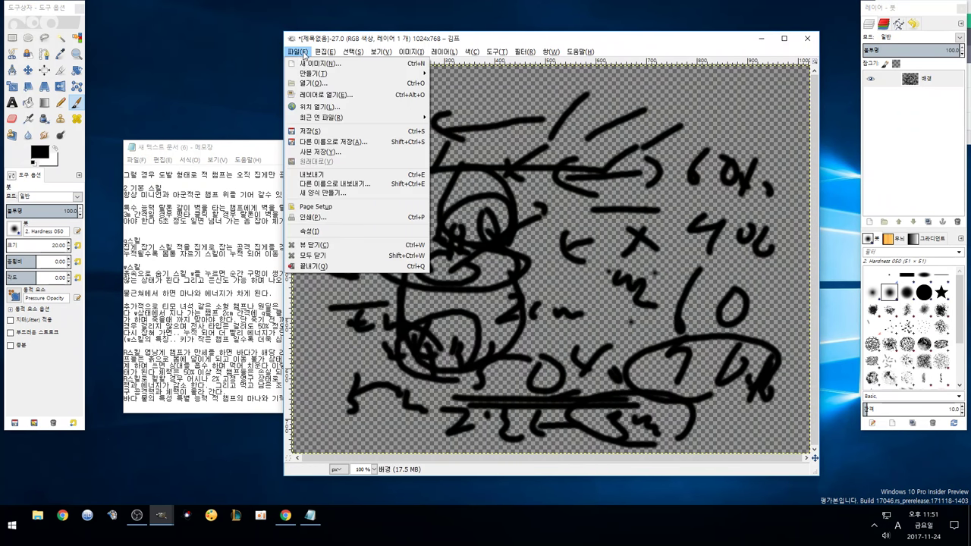
left_click(307, 66)
left_click(266, 215)
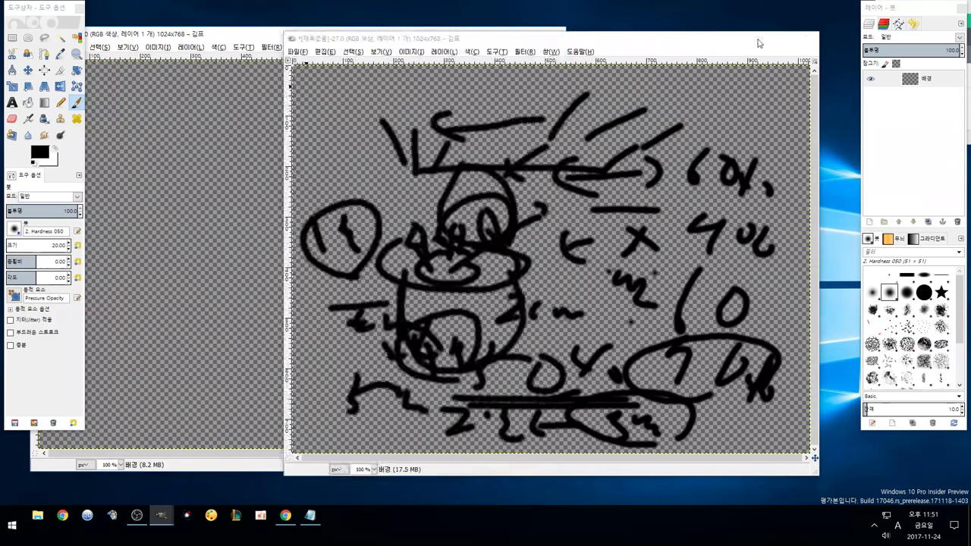
left_click(762, 38)
left_click_drag(390, 44, 609, 50)
Paint a cylindrical hole in the middle of the canvas with an oval rim, two vertical sides and a rounded bottom.
mouse_move(495, 205)
left_mouse_down()
mouse_move(404, 230)
mouse_move(524, 210)
left_mouse_up()
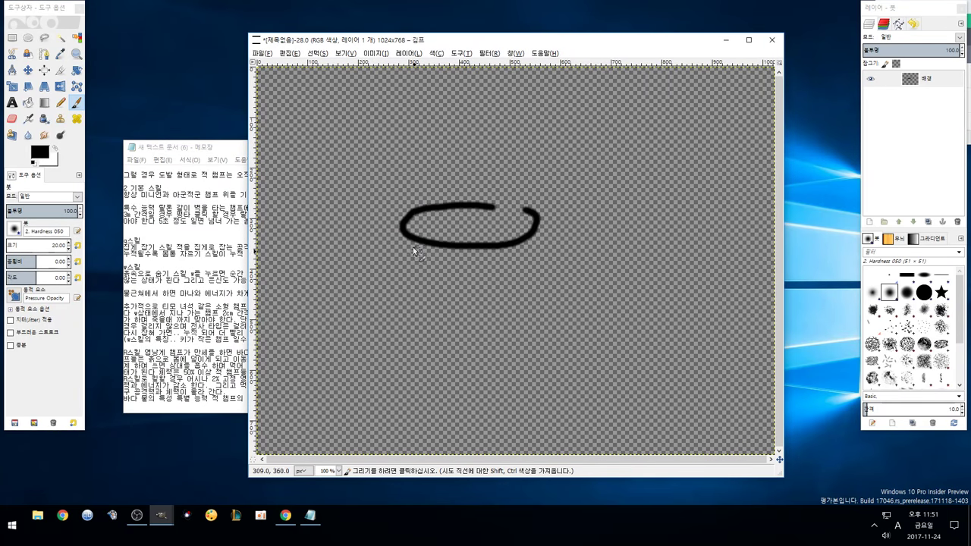
left_click_drag(408, 231, 412, 347)
left_click_drag(540, 222, 504, 372)
left_click_drag(410, 334, 506, 364)
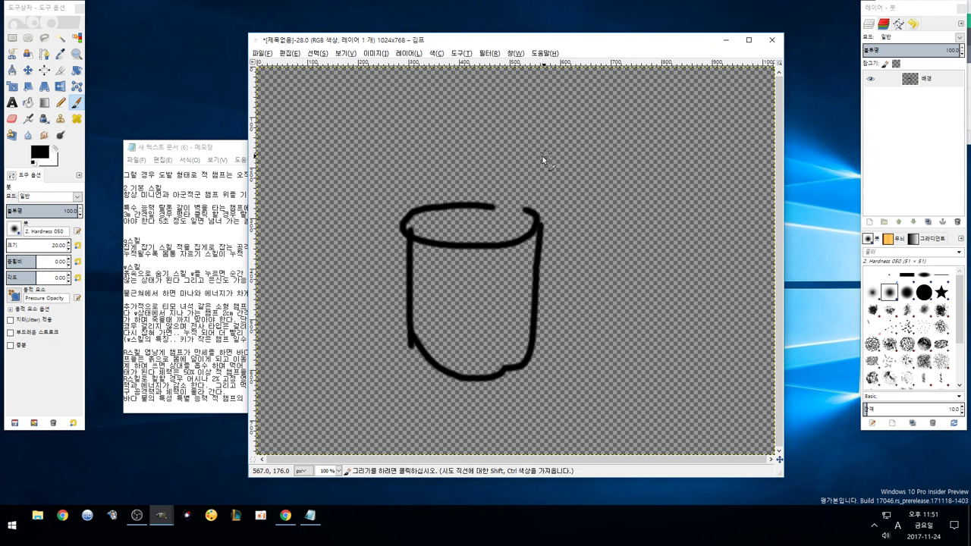
Paint two round-tipped eye stalks rising from the hole, a body outline inside it, and ground lines on both sides.
left_click_drag(456, 220, 442, 186)
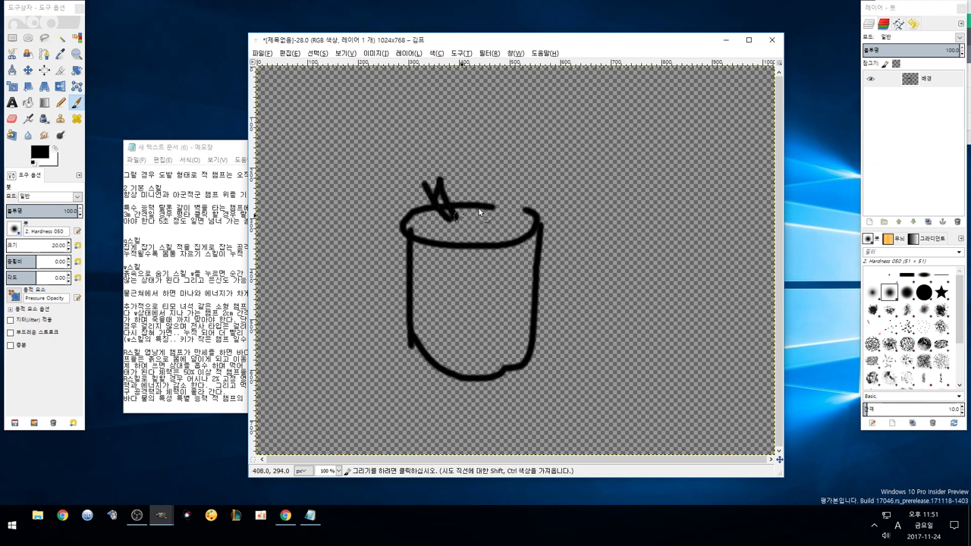
mouse_move(494, 219)
left_mouse_down()
mouse_move(507, 175)
mouse_move(510, 190)
left_mouse_up()
mouse_move(446, 192)
left_mouse_down()
mouse_move(432, 171)
mouse_move(439, 183)
left_mouse_up()
mouse_move(406, 235)
left_mouse_down()
mouse_move(412, 323)
mouse_move(524, 243)
left_mouse_up()
left_click_drag(272, 211, 400, 202)
left_click_drag(590, 203, 708, 188)
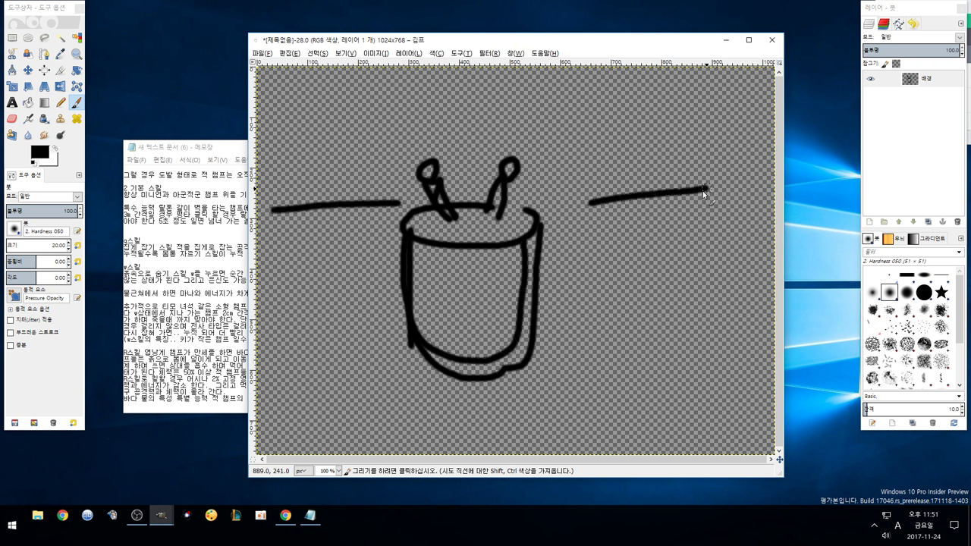
Paint an arrow into the hole, a round figure against its lower right side, and claw-like strokes reaching from inside to that figure.
mouse_move(601, 222)
left_mouse_down()
mouse_move(490, 306)
mouse_move(506, 305)
mouse_move(505, 336)
mouse_move(545, 316)
mouse_move(565, 288)
mouse_move(612, 383)
mouse_move(550, 291)
left_mouse_up()
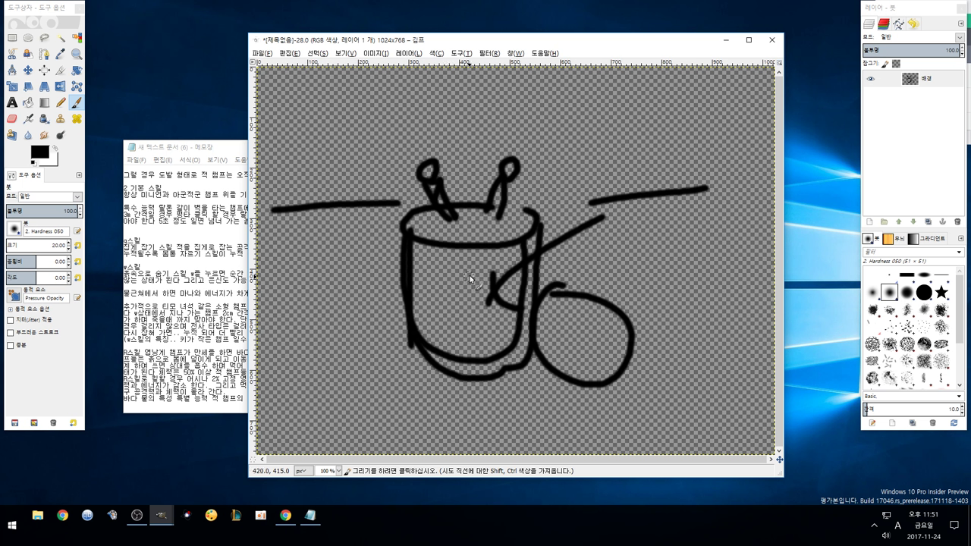
mouse_move(441, 246)
left_mouse_down()
mouse_move(529, 310)
mouse_move(453, 283)
left_mouse_up()
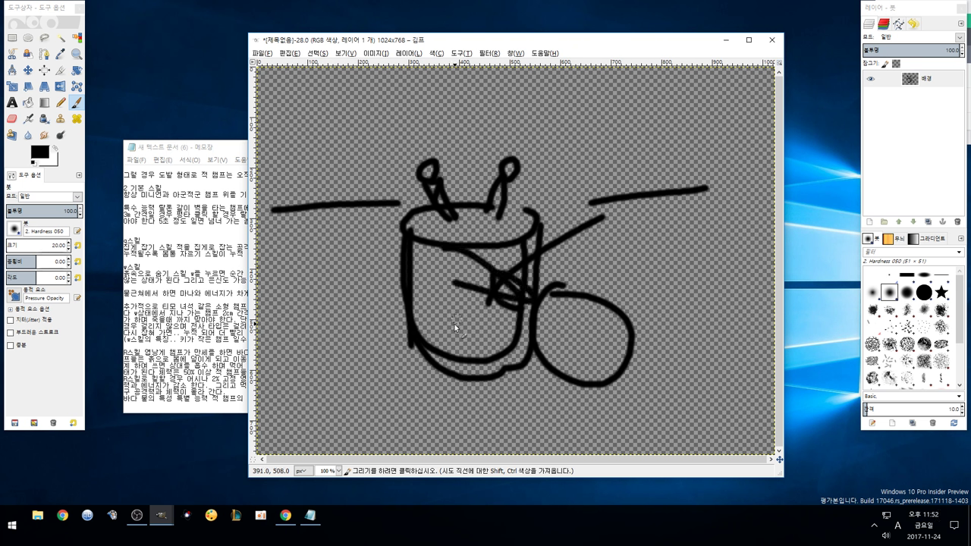
left_click_drag(454, 324, 540, 334)
mouse_move(454, 288)
left_mouse_down()
mouse_move(538, 307)
mouse_move(440, 318)
left_mouse_up()
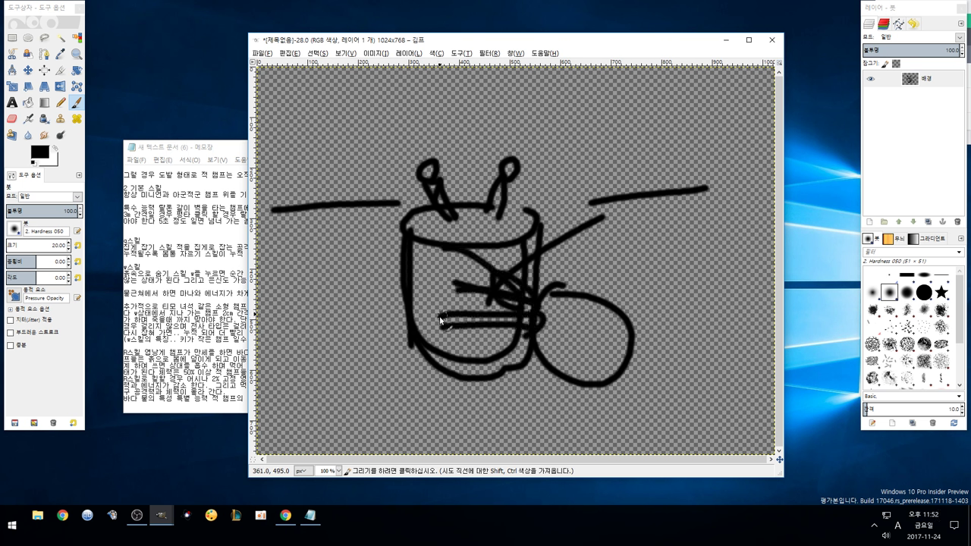
left_click(576, 330)
mouse_move(528, 320)
left_mouse_down()
mouse_move(541, 307)
mouse_move(595, 302)
mouse_move(581, 310)
left_mouse_up()
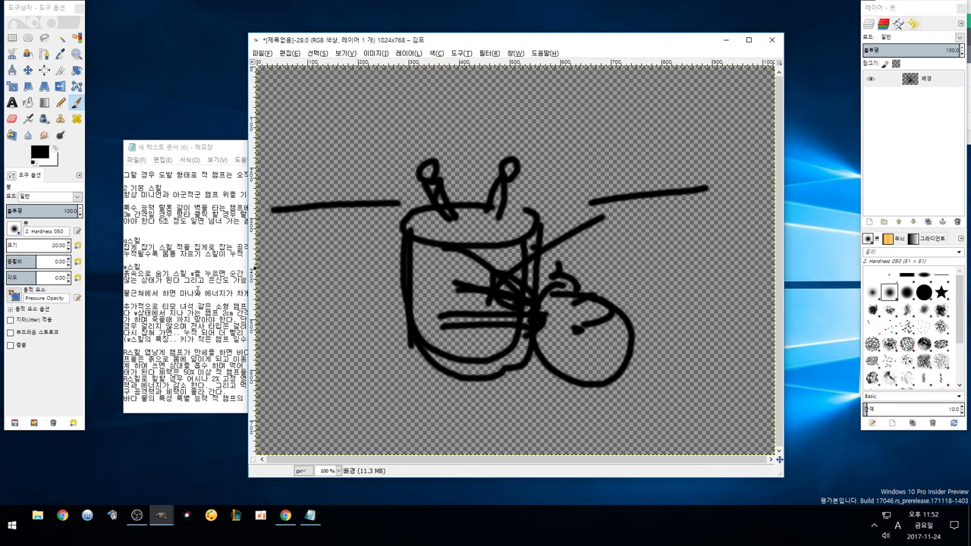
Paint an arrow leading out of the hole to a round figure with a hat, arms and two footed legs at the upper right.
left_click_drag(495, 231, 597, 139)
mouse_move(672, 97)
left_mouse_down()
mouse_move(651, 201)
mouse_move(664, 95)
mouse_move(654, 101)
mouse_move(683, 109)
mouse_move(669, 148)
mouse_move(684, 196)
left_mouse_up()
left_click_drag(660, 120, 717, 155)
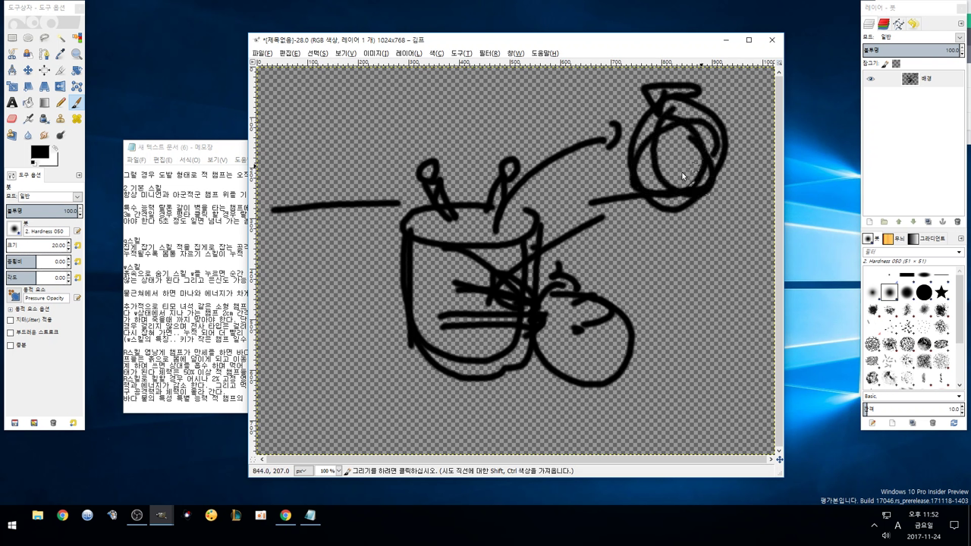
mouse_move(655, 201)
left_mouse_down()
mouse_move(649, 247)
mouse_move(613, 235)
left_mouse_up()
mouse_move(702, 201)
left_mouse_down()
mouse_move(743, 239)
mouse_move(721, 234)
left_mouse_up()
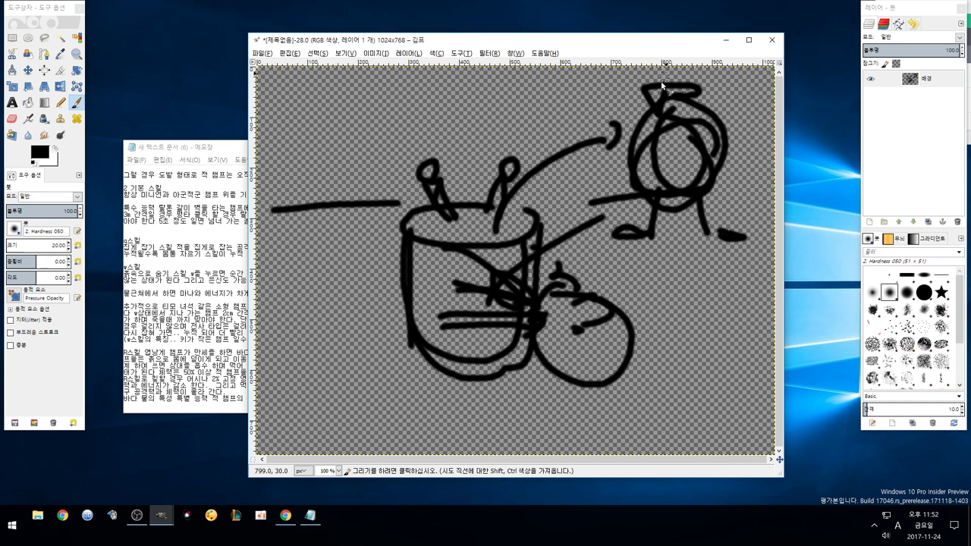
mouse_move(660, 133)
left_mouse_down()
mouse_move(691, 137)
mouse_move(694, 99)
mouse_move(657, 142)
left_mouse_up()
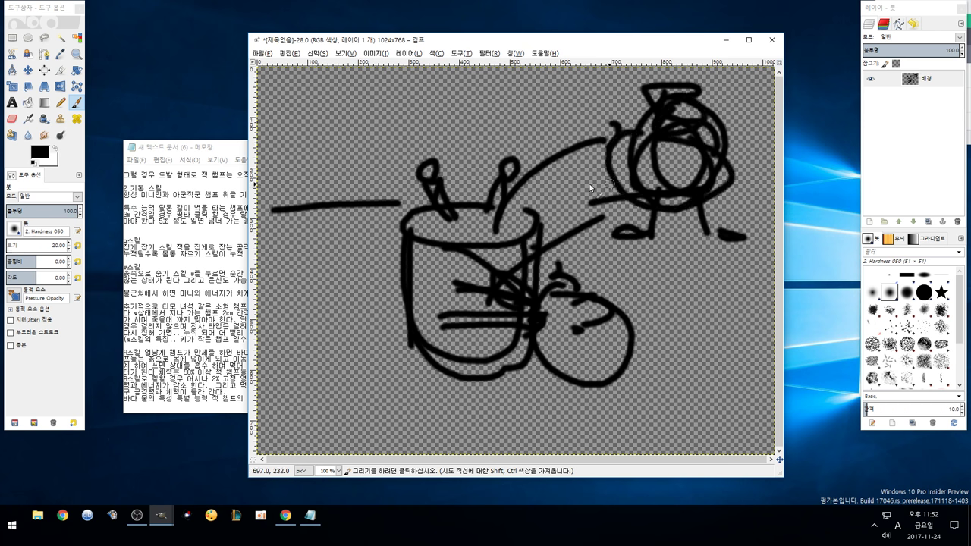
Review the champion's skill notes in Notepad, then return to the drawing in GIMP.
left_click(310, 515)
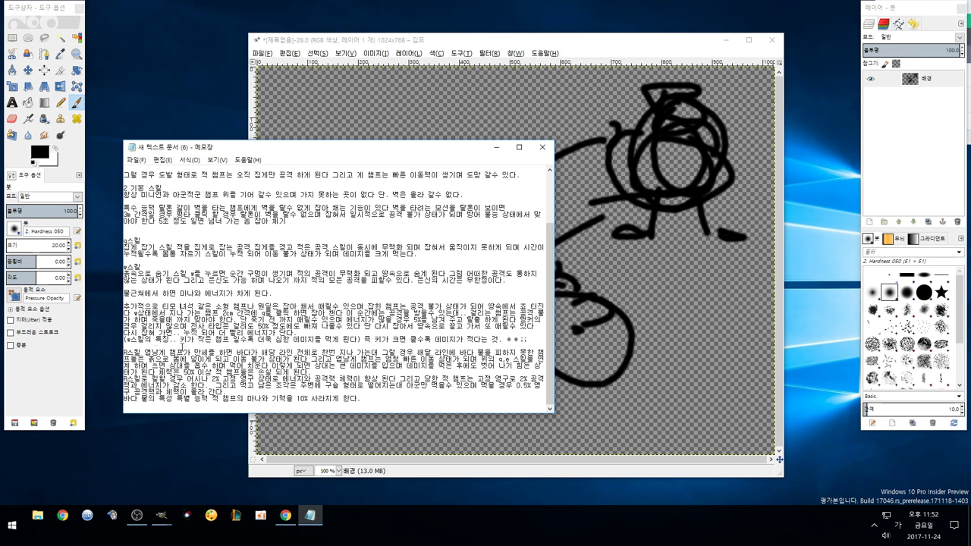
left_click(668, 239)
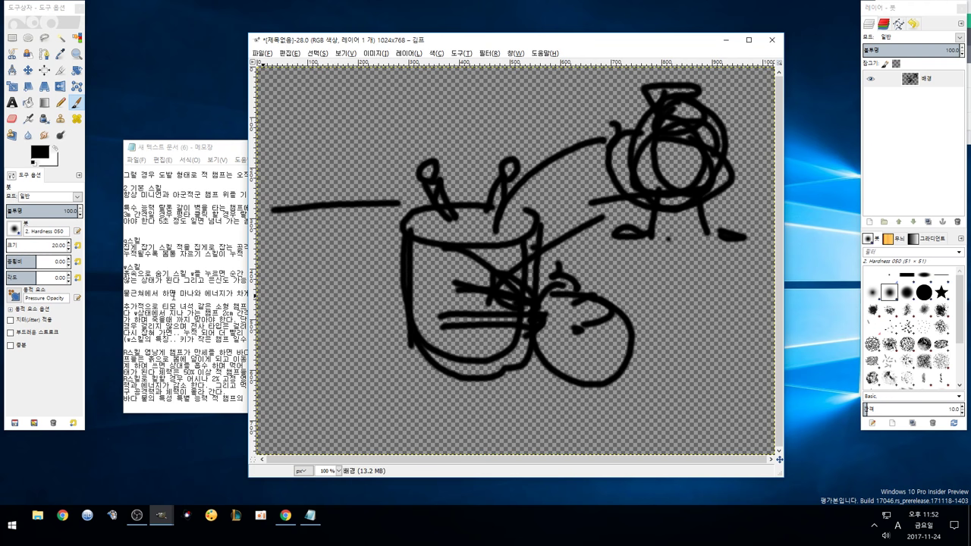
left_click(188, 290)
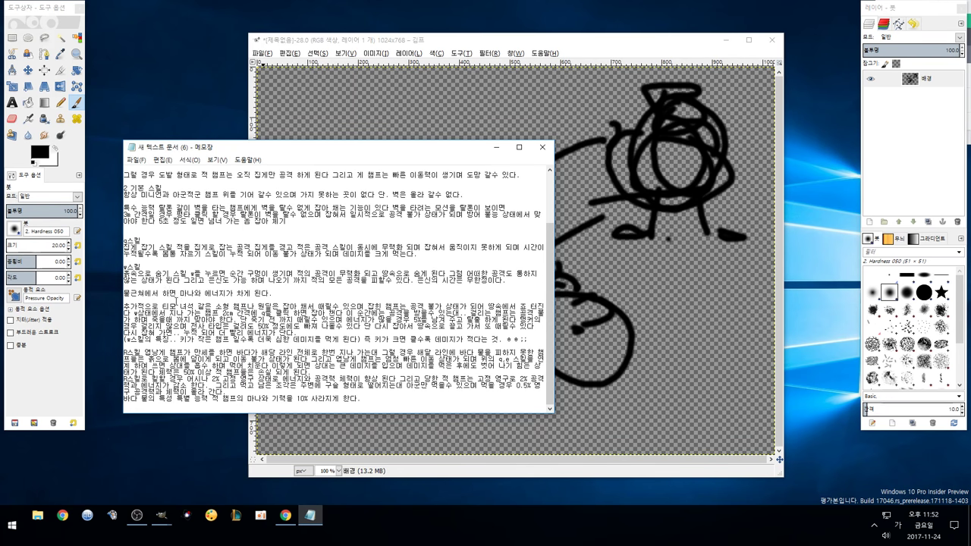
scroll(173, 311, "up", 2)
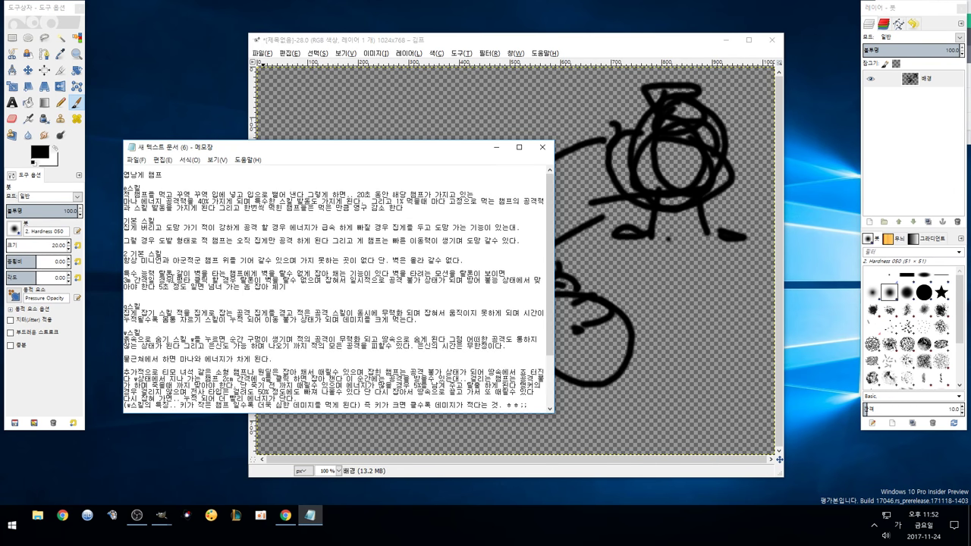
scroll(177, 291, "down", 2)
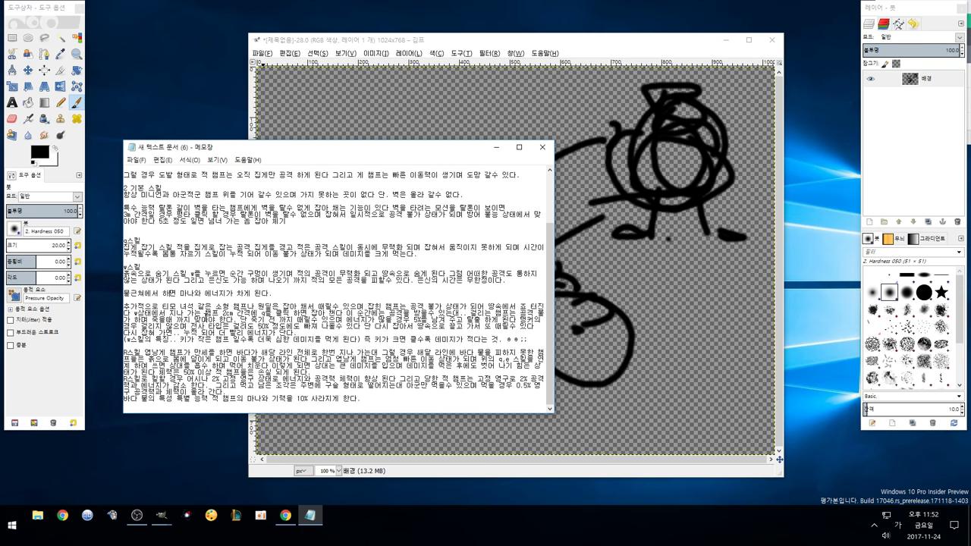
left_click(421, 131)
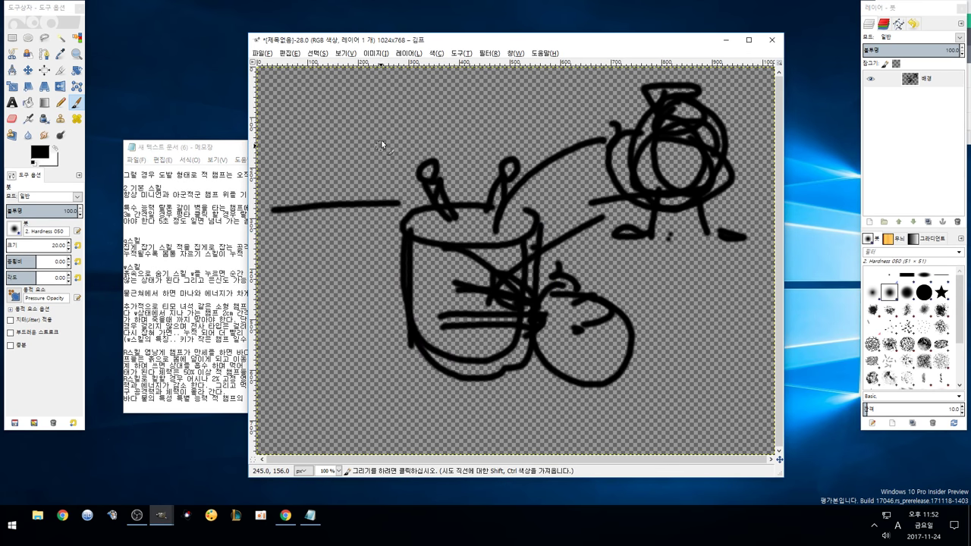
Create a new 1024x768 image, minimize the hole drawing, and move the blank image window clear of the toolbox.
left_click(262, 53)
left_click(281, 64)
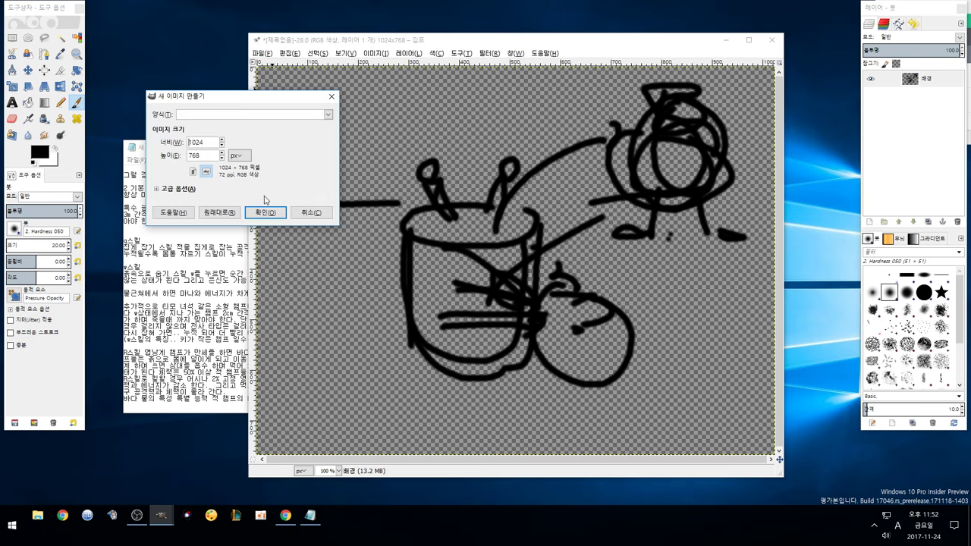
left_click(265, 212)
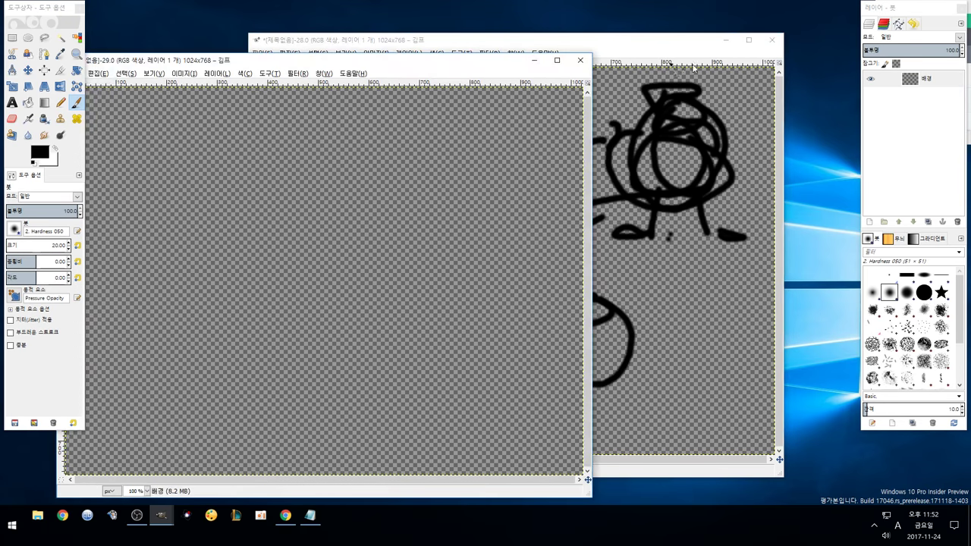
left_click(721, 45)
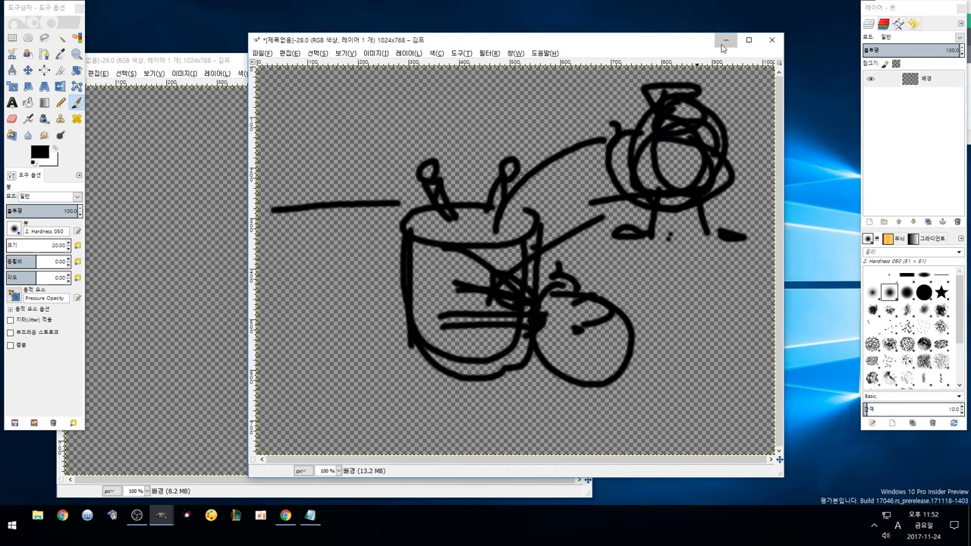
left_click(725, 41)
mouse_move(412, 61)
left_mouse_down()
mouse_move(657, 46)
mouse_move(630, 46)
left_mouse_up()
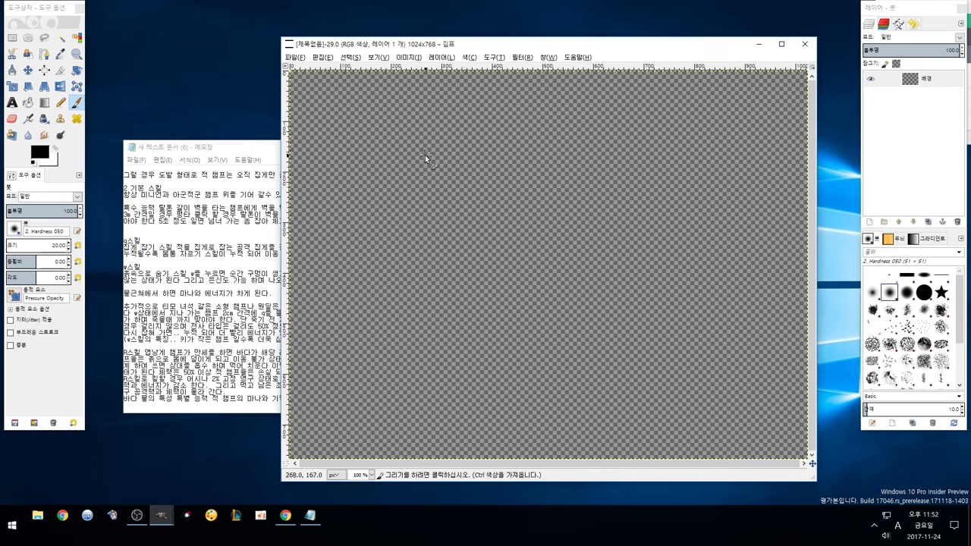
Handwrite a large R with two underlines in the upper left of the canvas and check the R skill notes.
left_click_drag(328, 99, 333, 185)
left_click_drag(325, 131, 397, 176)
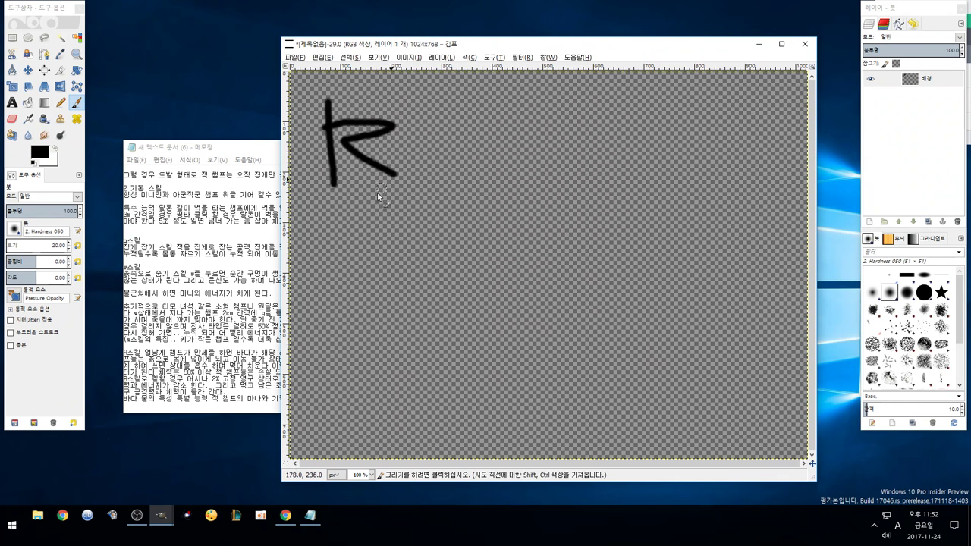
left_click_drag(334, 210, 423, 211)
left_click_drag(345, 226, 425, 226)
left_click(155, 291)
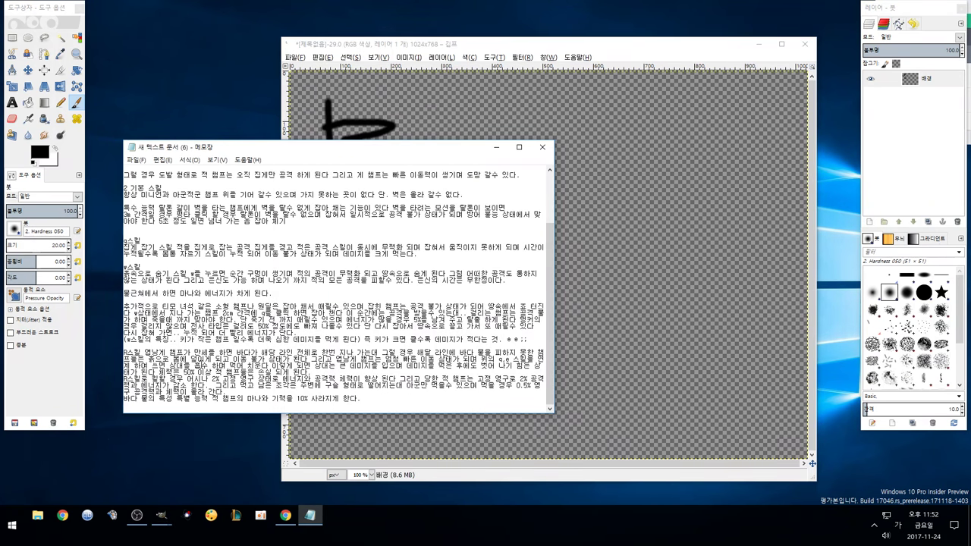
left_click(636, 256)
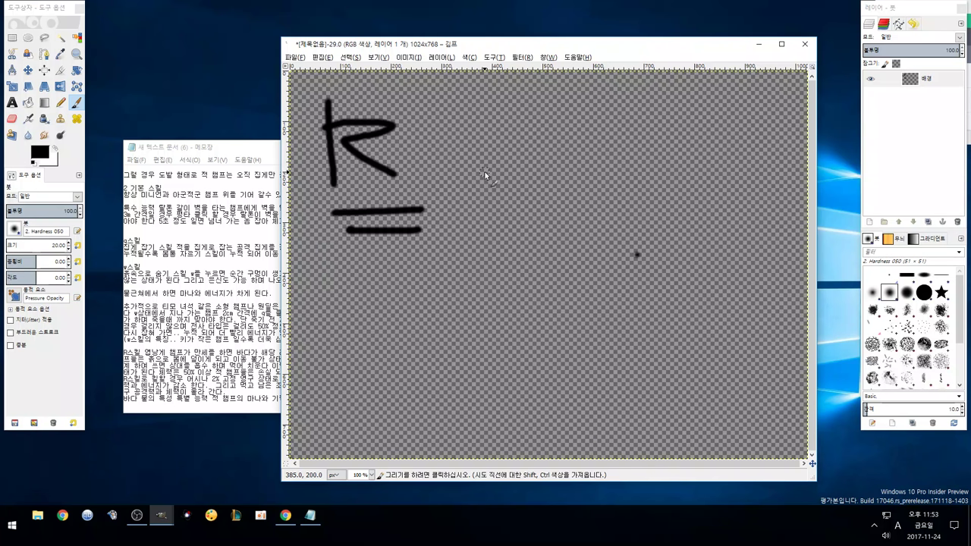
Paint a crab beside the R with a round body, two raised round-tipped stalks, and short curved legs around its sides and underside.
left_click_drag(487, 217, 441, 135)
left_click_drag(576, 185, 612, 142)
mouse_move(510, 218)
left_mouse_down()
mouse_move(570, 245)
mouse_move(465, 253)
mouse_move(510, 222)
left_mouse_up()
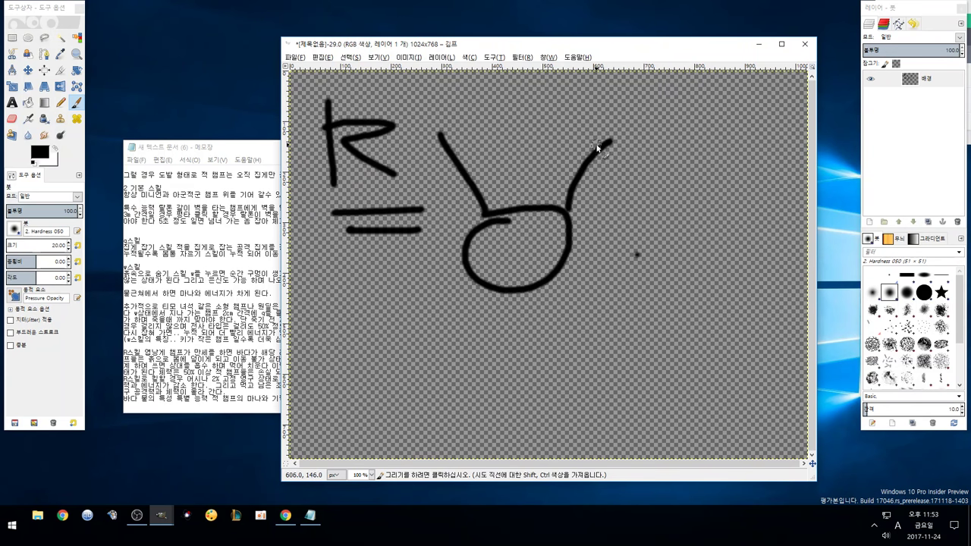
left_click_drag(598, 145, 631, 119)
left_click_drag(439, 134, 456, 143)
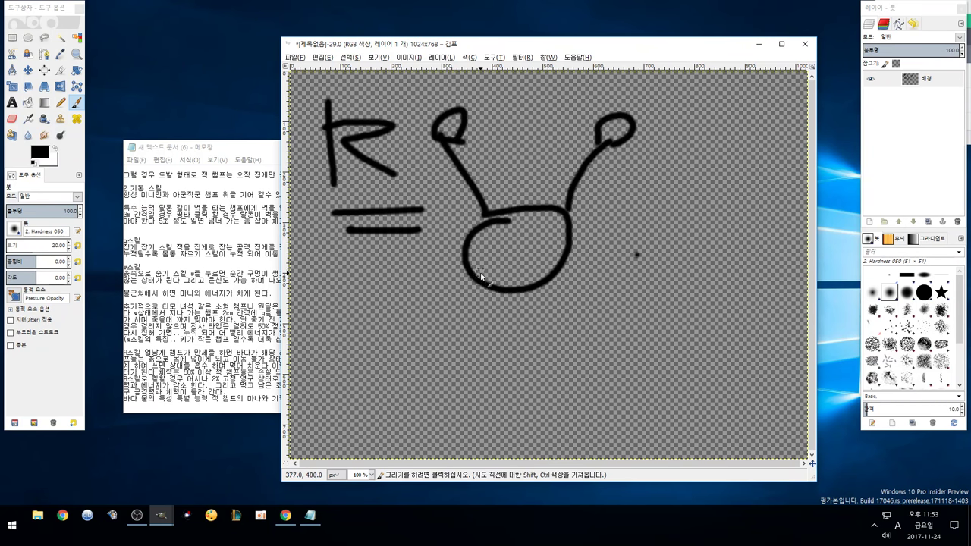
mouse_move(571, 246)
left_mouse_down()
mouse_move(616, 286)
mouse_move(573, 259)
left_mouse_up()
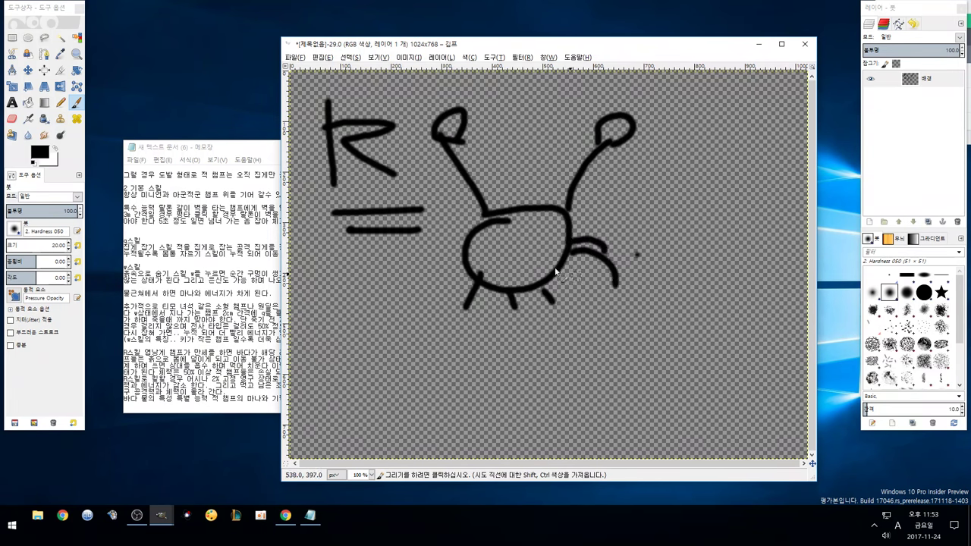
left_click_drag(460, 254, 425, 270)
left_click_drag(448, 267, 461, 297)
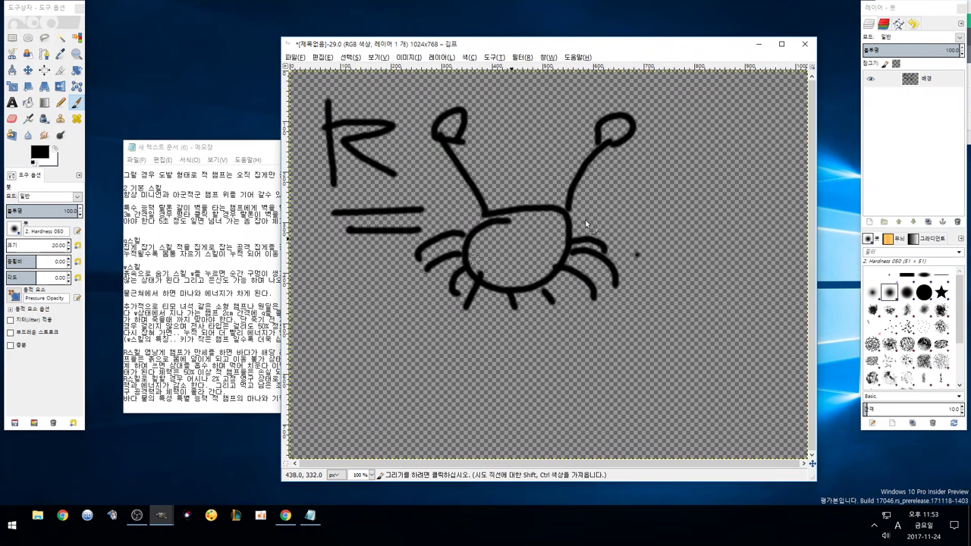
Paint a band of long horizontal lines across the canvas beneath the crab.
left_click_drag(325, 329, 736, 290)
left_click_drag(372, 430, 768, 413)
left_click_drag(391, 321, 736, 313)
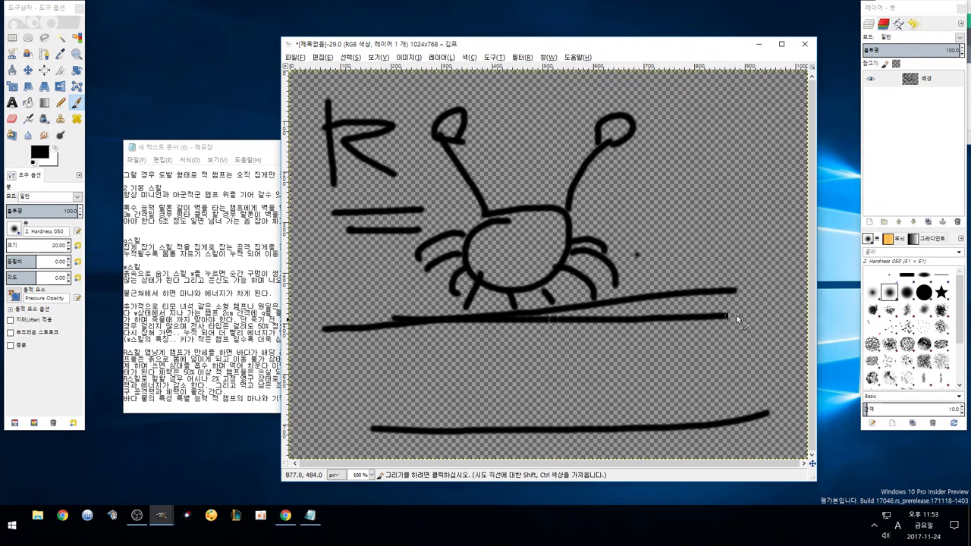
left_click_drag(413, 349, 721, 330)
left_click_drag(434, 372, 724, 362)
left_click_drag(470, 385, 732, 382)
left_click_drag(505, 395, 619, 391)
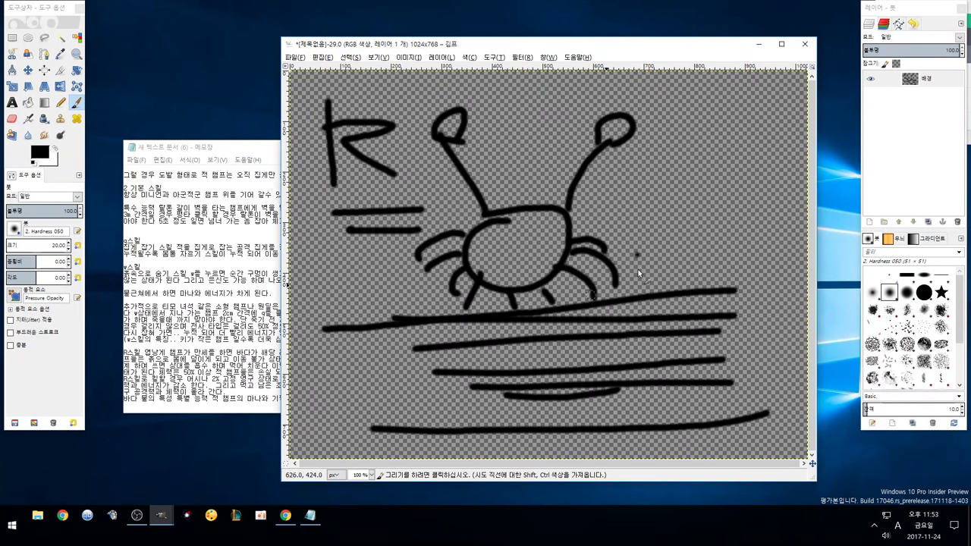
Paint diagonal and wave-shaped strokes sweeping down the right side of the horizontal lines.
left_click_drag(613, 203, 752, 371)
mouse_move(641, 221)
left_mouse_down()
mouse_move(601, 303)
mouse_move(759, 407)
left_mouse_up()
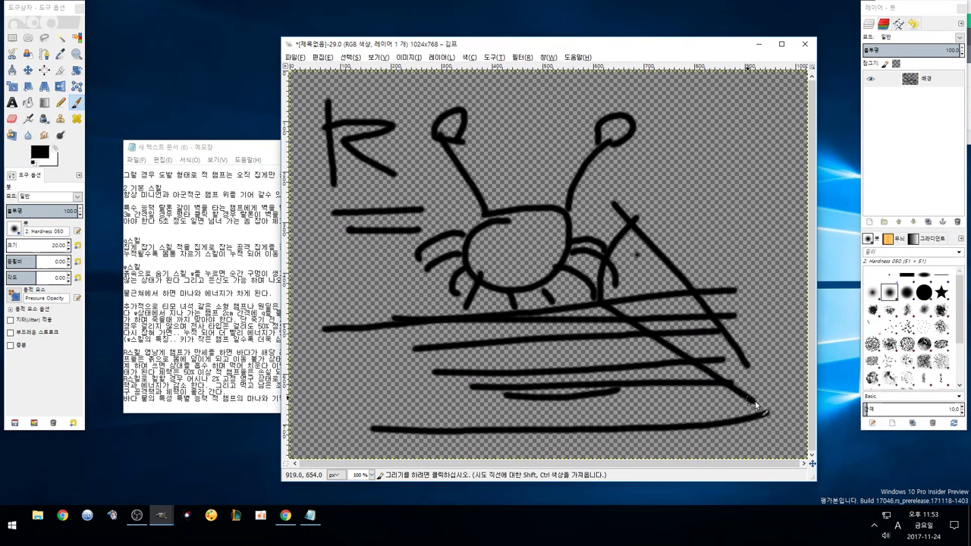
mouse_move(668, 242)
left_mouse_down()
mouse_move(759, 224)
mouse_move(805, 363)
left_mouse_up()
Fill the band with more horizontal strokes that run across the crab's legs and lower body.
left_click_drag(664, 292, 415, 274)
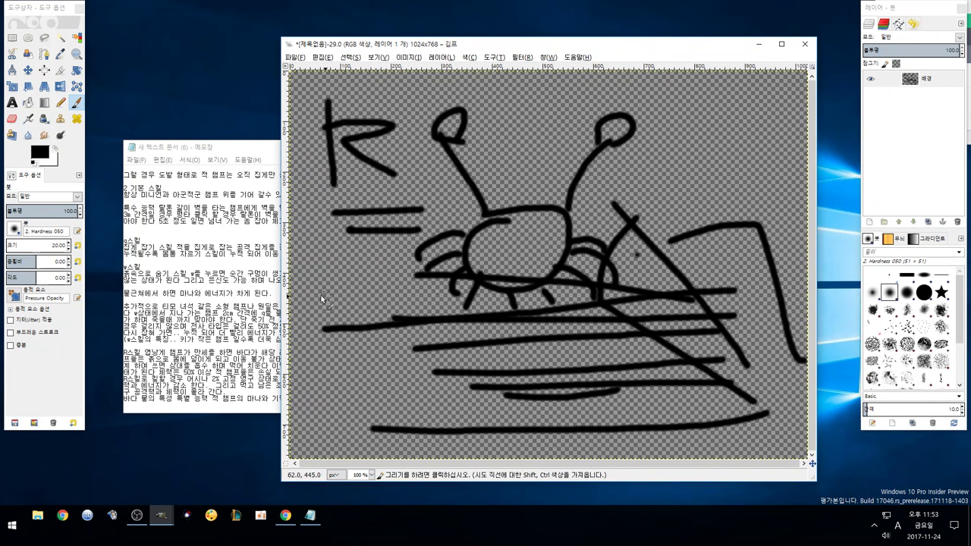
left_click_drag(320, 295, 740, 296)
left_click_drag(337, 361, 713, 380)
left_click_drag(391, 402, 717, 398)
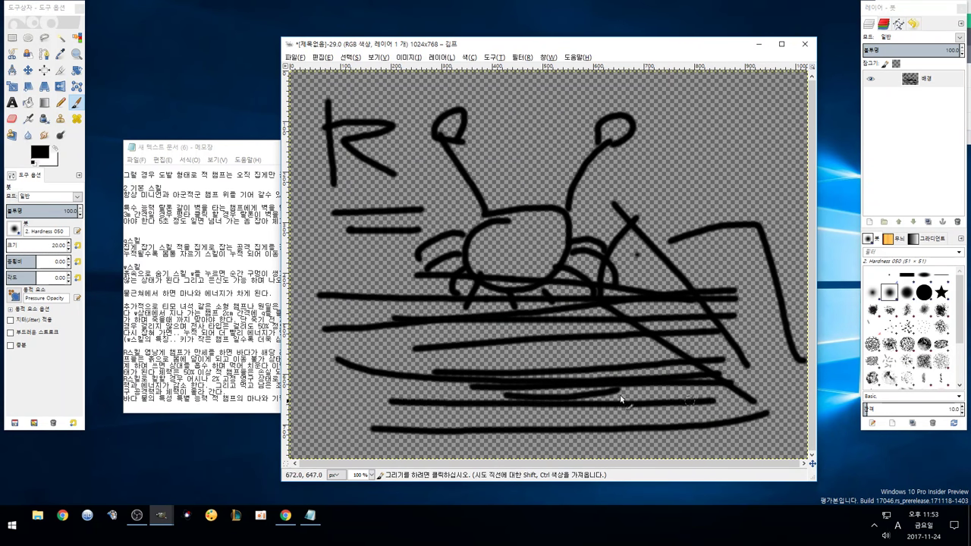
left_click_drag(341, 345, 654, 337)
left_click_drag(396, 313, 704, 305)
mouse_move(519, 309)
left_mouse_down()
mouse_move(651, 302)
mouse_move(643, 317)
left_mouse_up()
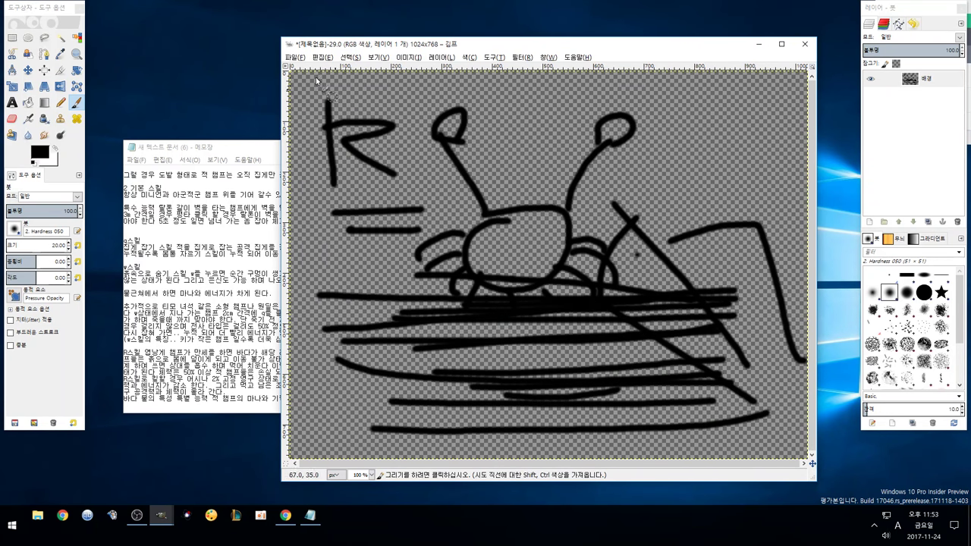
Create another new 1024x768 image, minimize the R skill drawing, and move the new window off the notes and toolbox.
left_click(295, 57)
left_click(303, 70)
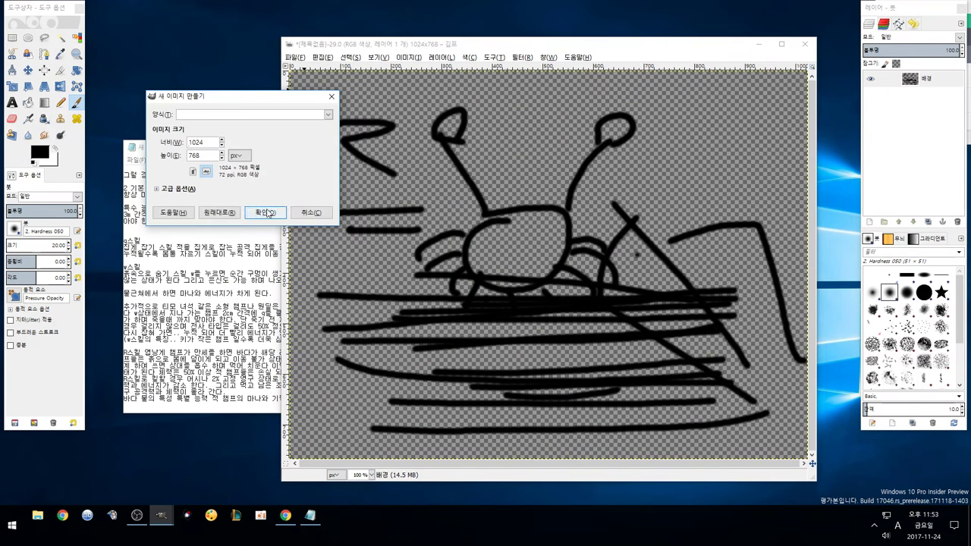
left_click(266, 212)
left_click(735, 80)
left_click(759, 43)
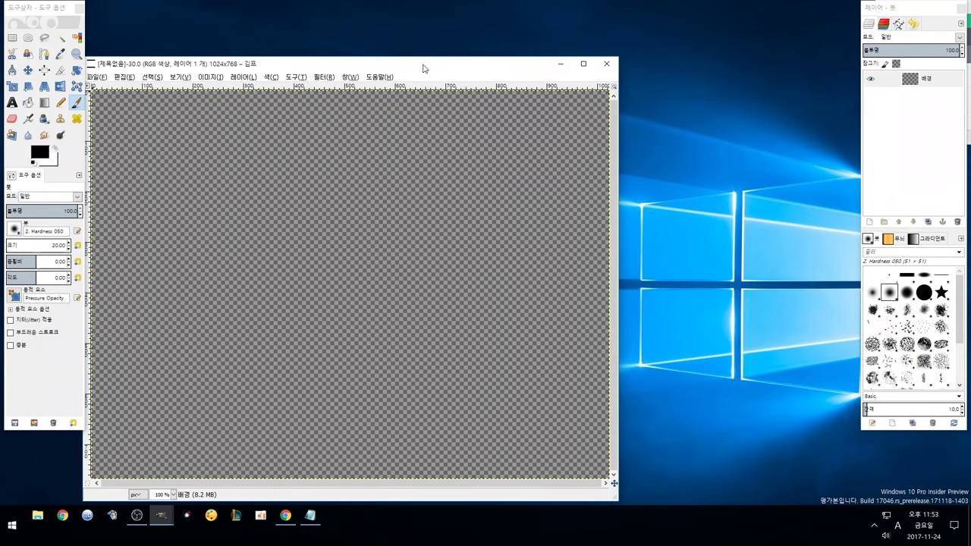
left_click_drag(425, 63, 643, 25)
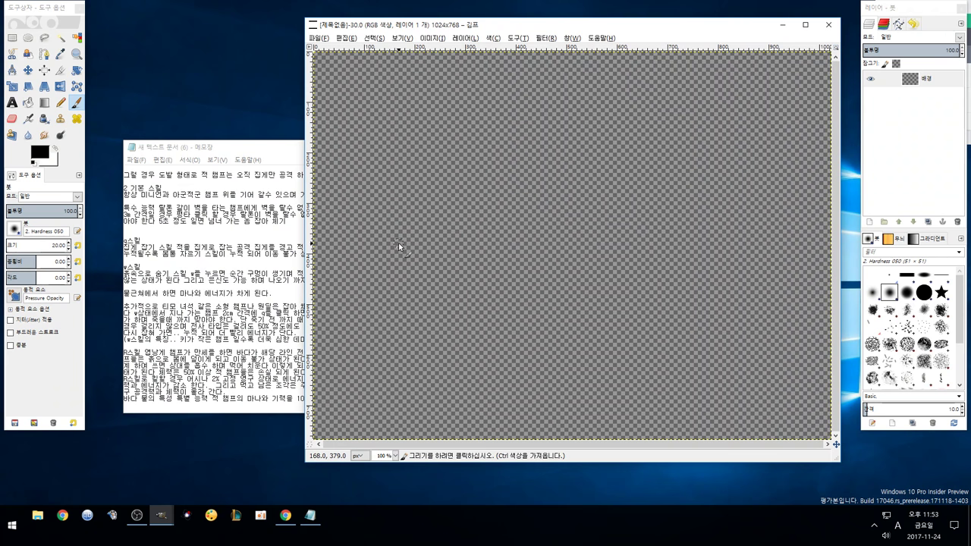
Switch to Chrome, search Google for 바다 믿물 in a new tab, and open the image results for the suggested 바다 민물.
left_click(285, 516)
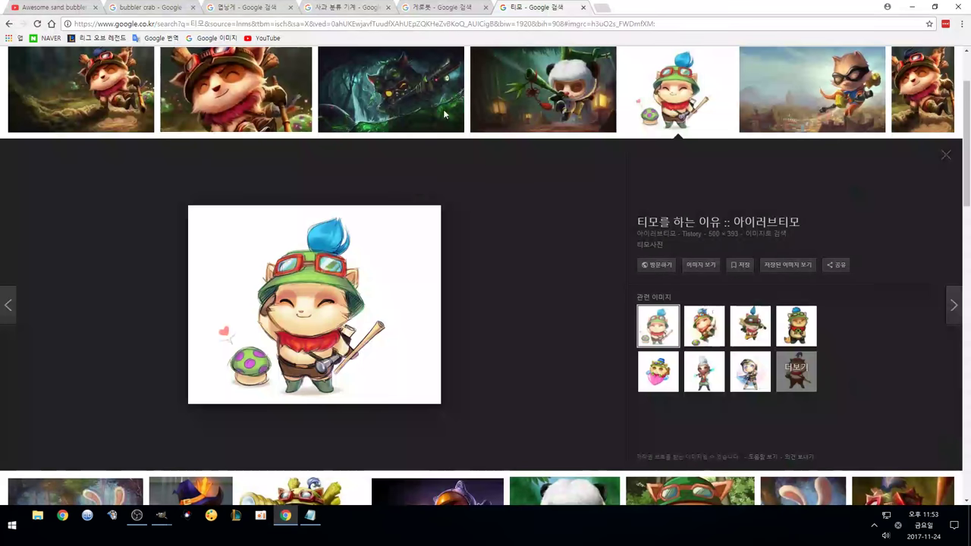
left_click(603, 8)
type("ㅂㅏ다 밑무")
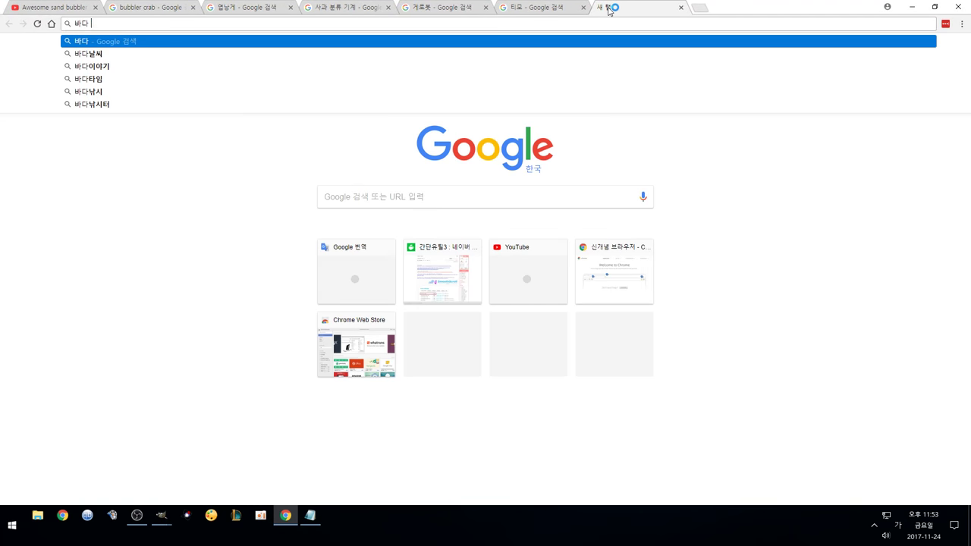
type("ㄹ")
key("Return")
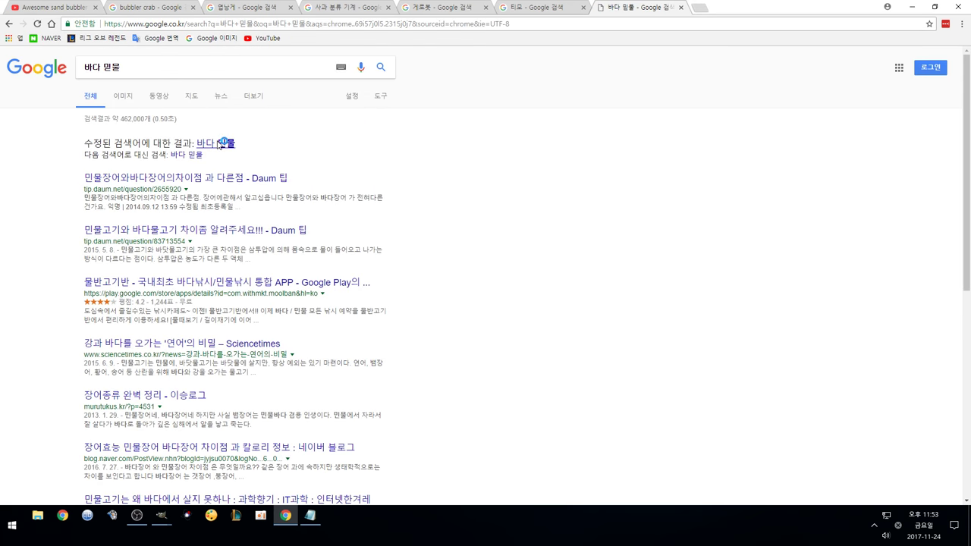
left_click(225, 143)
left_click(129, 102)
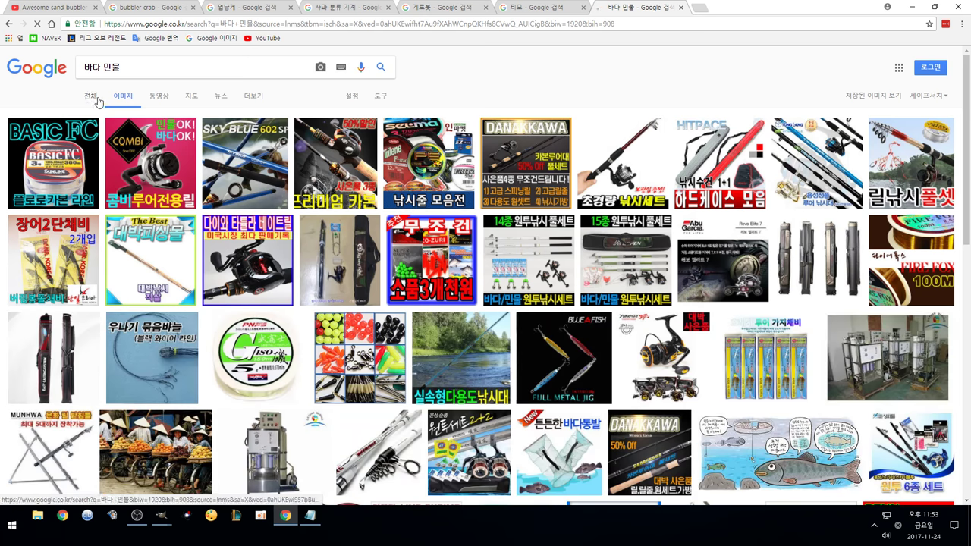
Change the image search query to 바다 밀물 and run it.
left_click(111, 70)
key("BackSpace")
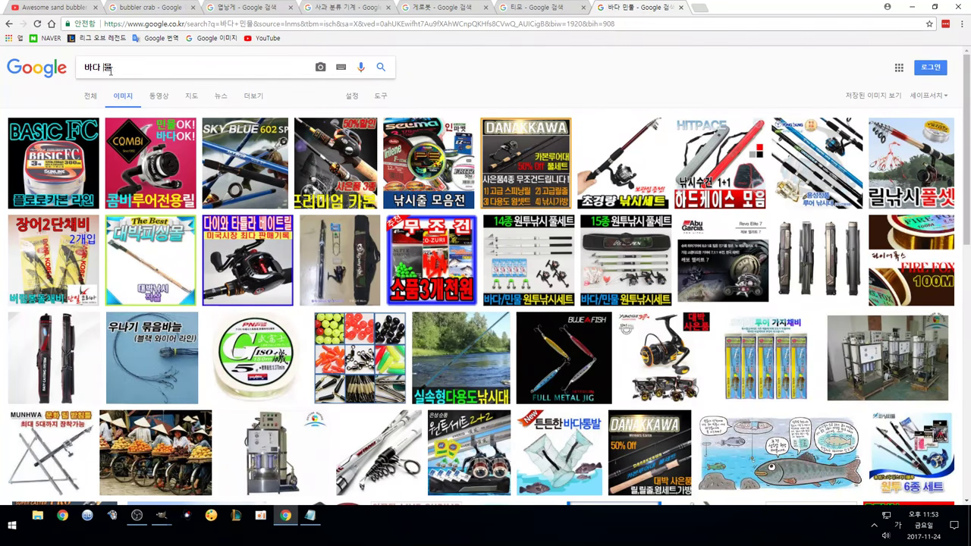
type("밀물")
key("Return")
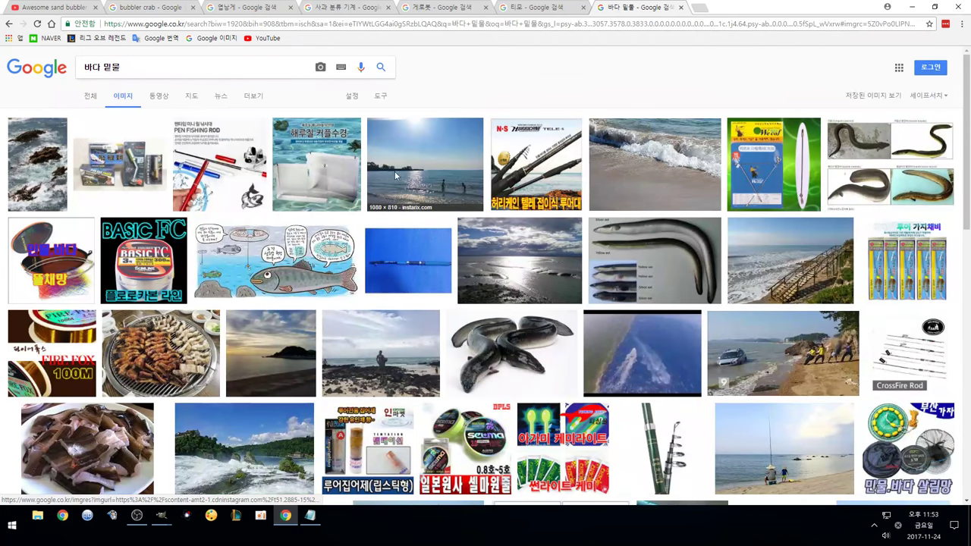
Preview the beach swimmers, stranded car and sunset shore photos in the image results as references for the rising tide.
left_click(393, 173)
scroll(354, 251, "down", 1)
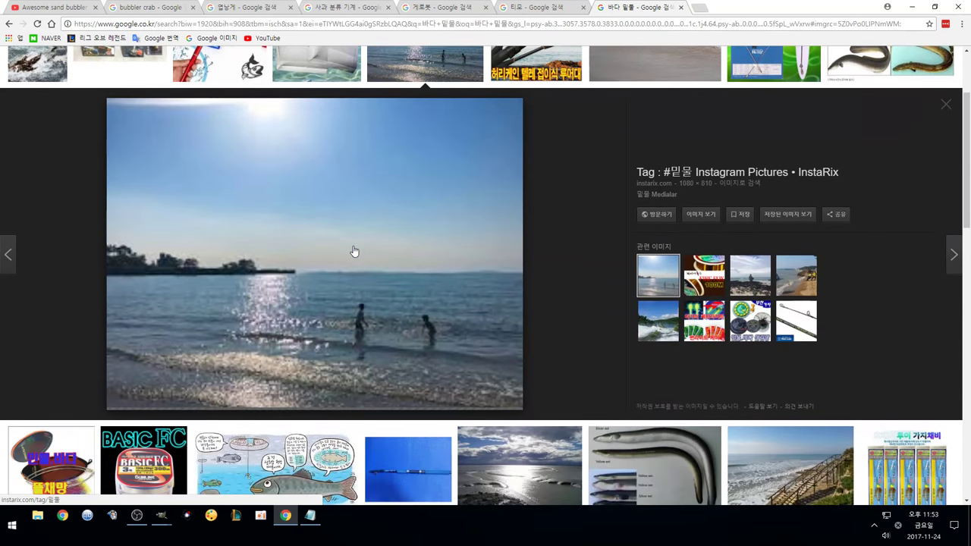
scroll(354, 251, "down", 2)
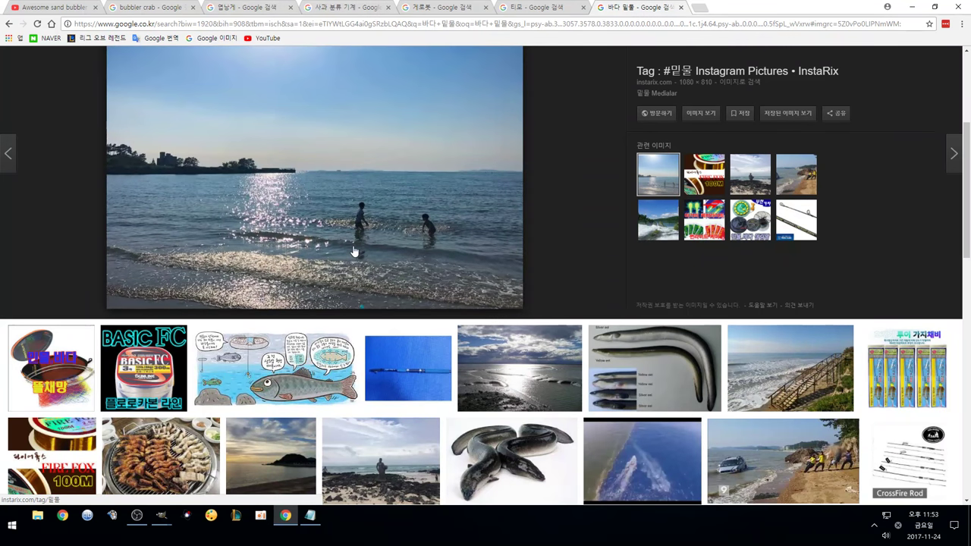
scroll(354, 252, "down", 1)
left_click(742, 412)
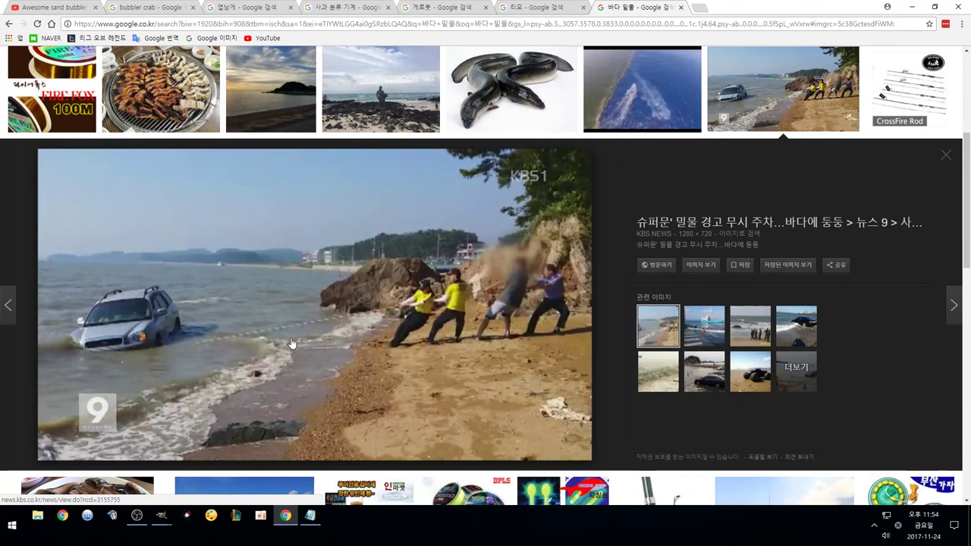
scroll(291, 343, "up", 2)
left_click(296, 303)
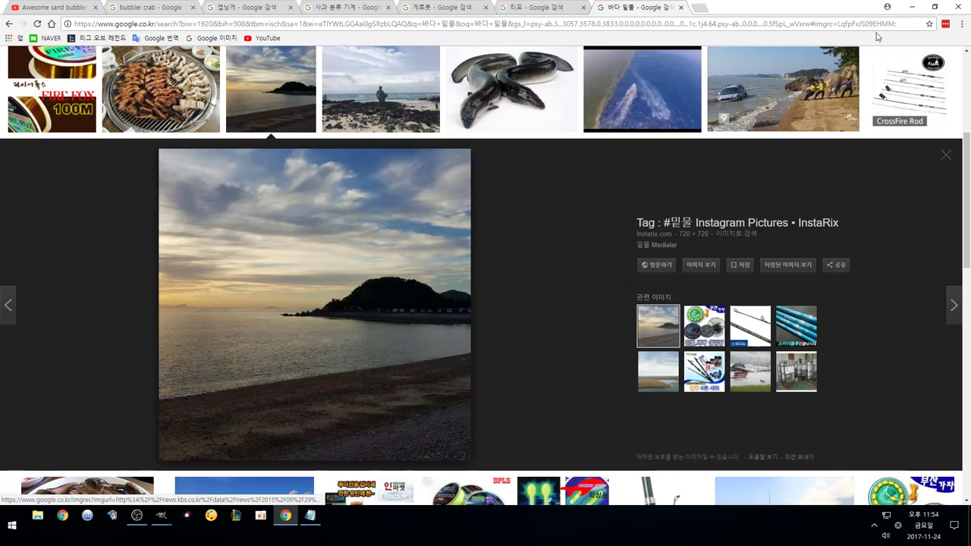
Switch to GIMP and brush two curved tide edges sweeping from upper right to lower left, with horizontal strokes between them.
key("alt+Tab")
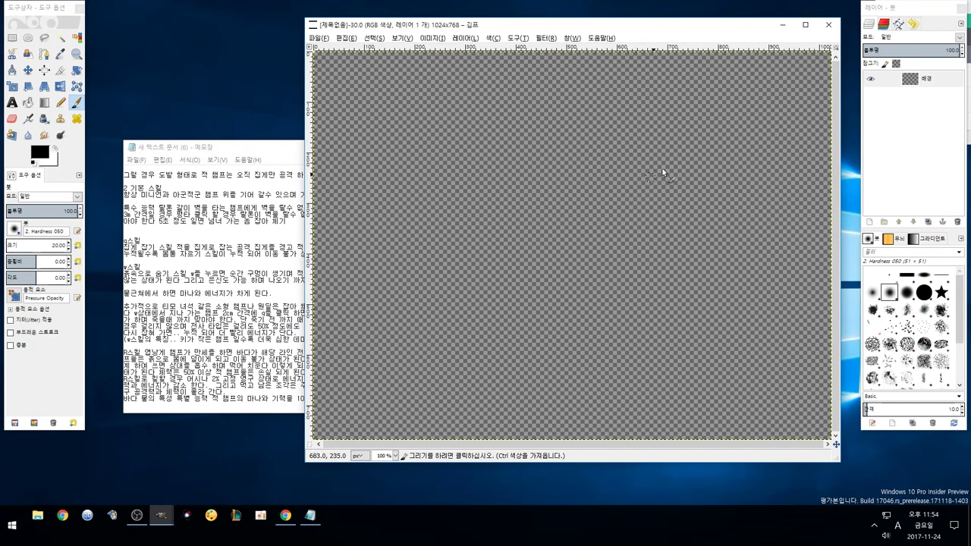
left_click_drag(694, 132, 397, 288)
mouse_move(396, 351)
left_mouse_down()
mouse_move(778, 168)
mouse_move(551, 161)
left_mouse_up()
left_click_drag(566, 171, 743, 167)
left_click_drag(539, 218, 674, 220)
left_click_drag(507, 247, 654, 251)
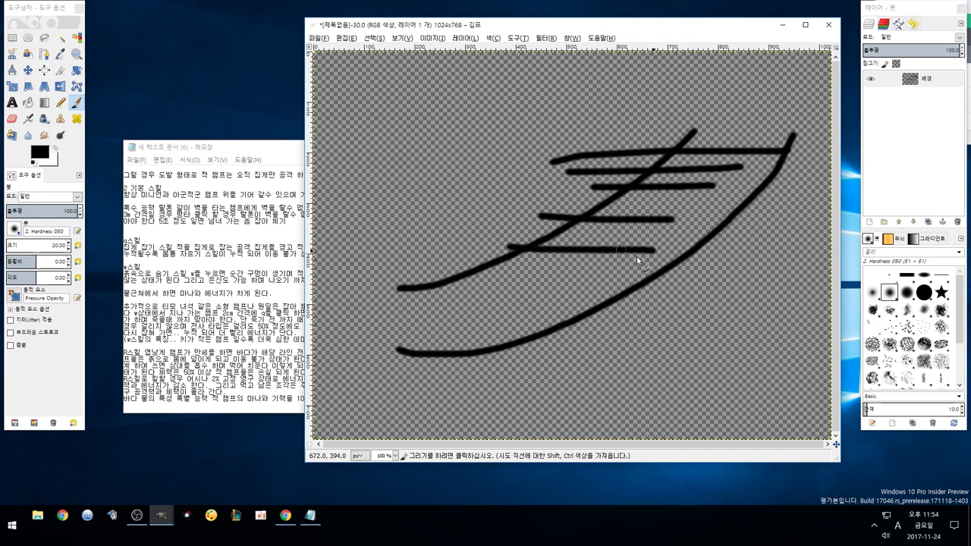
Fill the lower half of the tide band with more short horizontal strokes and a long diagonal stroke.
left_click_drag(506, 278, 617, 288)
mouse_move(507, 291)
left_mouse_down()
mouse_move(579, 315)
mouse_move(495, 342)
mouse_move(429, 337)
left_mouse_up()
left_click_drag(794, 161, 547, 277)
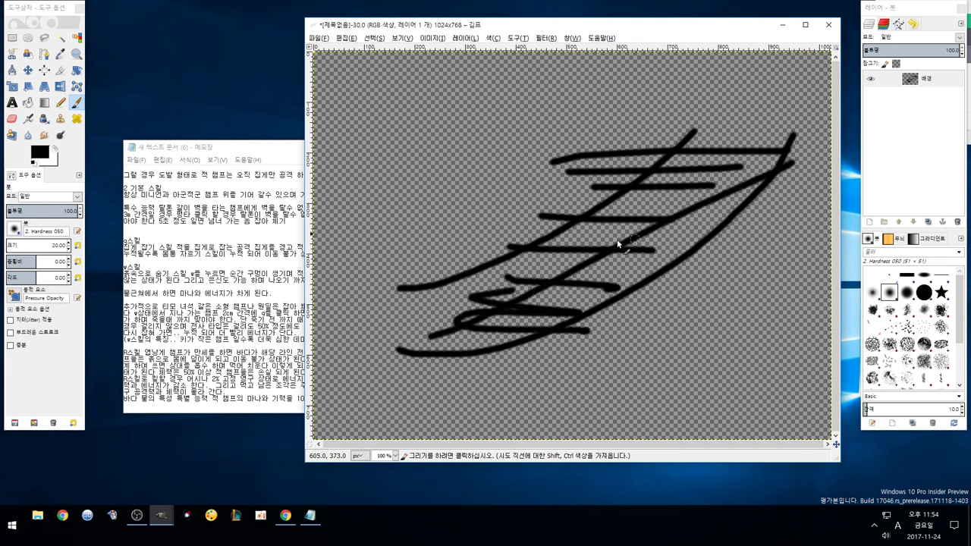
left_click_drag(692, 171, 559, 161)
mouse_move(596, 224)
left_mouse_down()
mouse_move(684, 223)
mouse_move(653, 262)
left_mouse_up()
left_click_drag(589, 289, 651, 298)
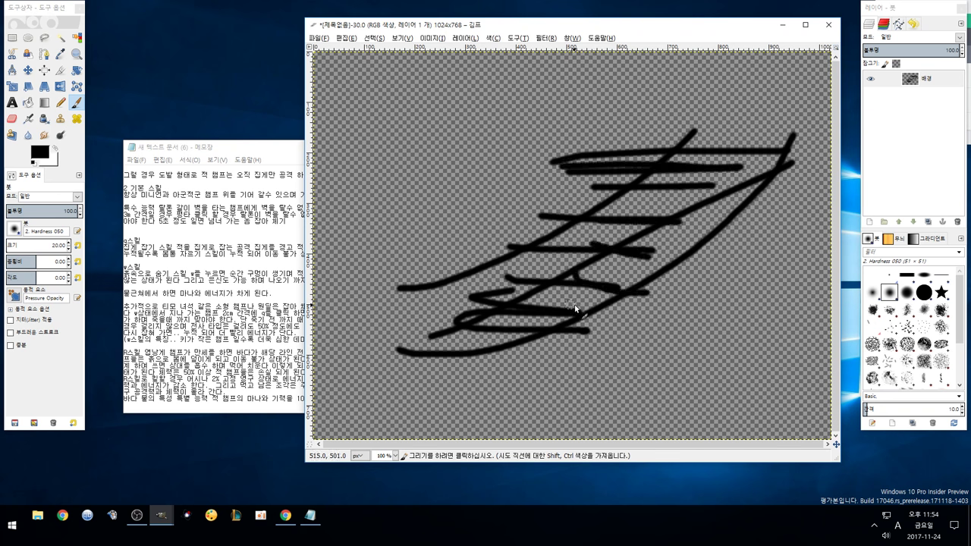
Brush a cup-shaped outline crossed by long strokes in the upper left of the canvas, and add slanted strokes at both tide ends.
mouse_move(404, 100)
left_mouse_down()
mouse_move(478, 190)
mouse_move(500, 123)
mouse_move(533, 107)
left_mouse_up()
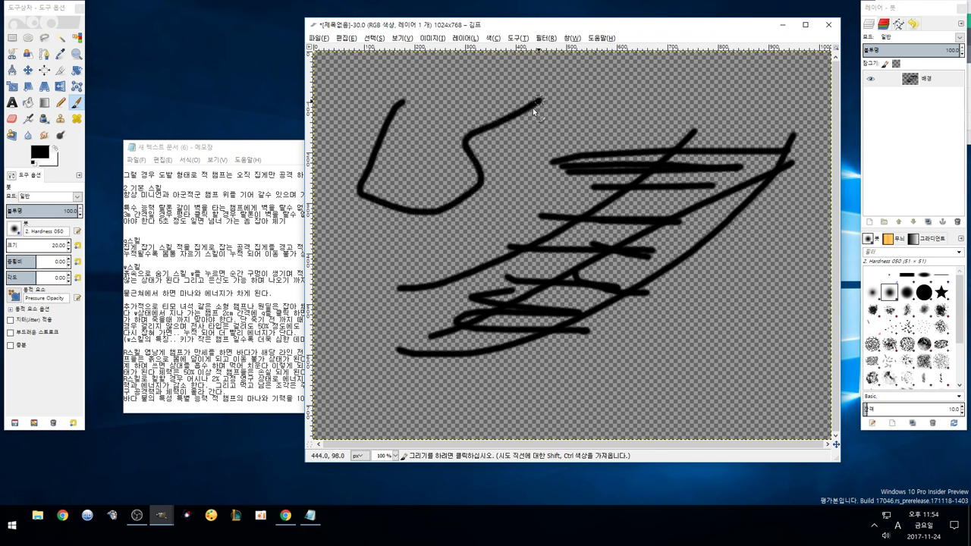
left_click_drag(649, 117, 332, 107)
left_click_drag(476, 116, 325, 140)
left_click_drag(419, 148, 403, 156)
left_click_drag(416, 186, 410, 209)
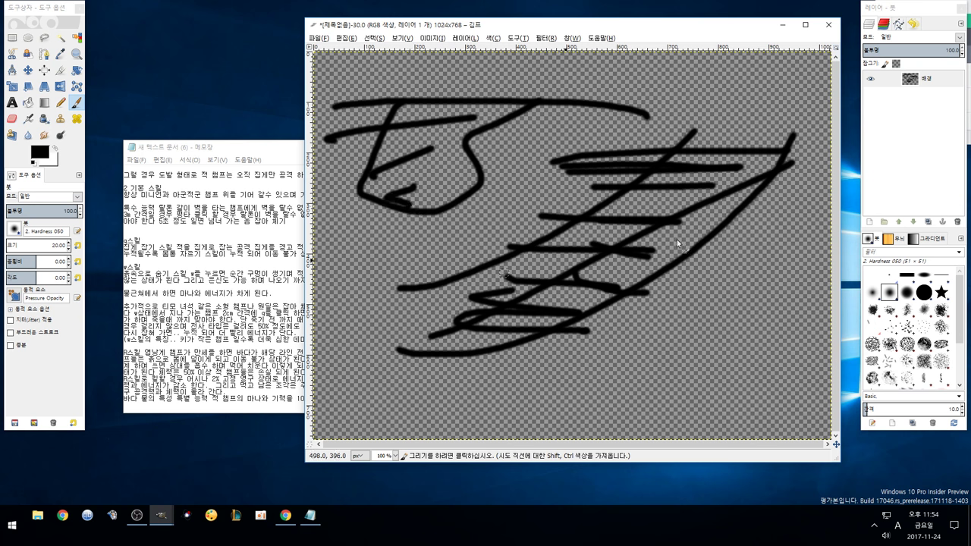
mouse_move(695, 116)
left_mouse_down()
mouse_move(789, 144)
mouse_move(789, 162)
left_mouse_up()
left_click_drag(356, 277, 492, 328)
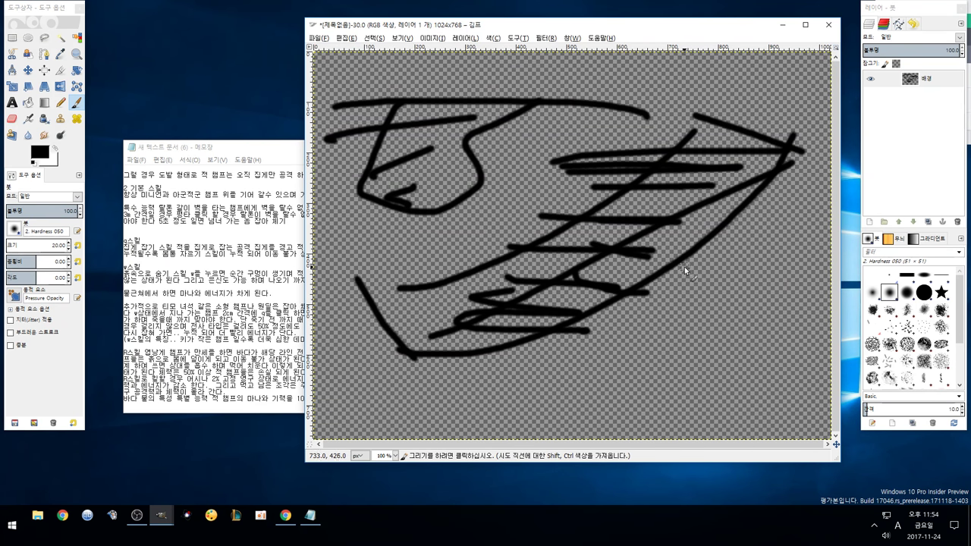
Create another new 1024x768 image and move its window off the notes and toolbox.
left_click(319, 38)
left_click(341, 50)
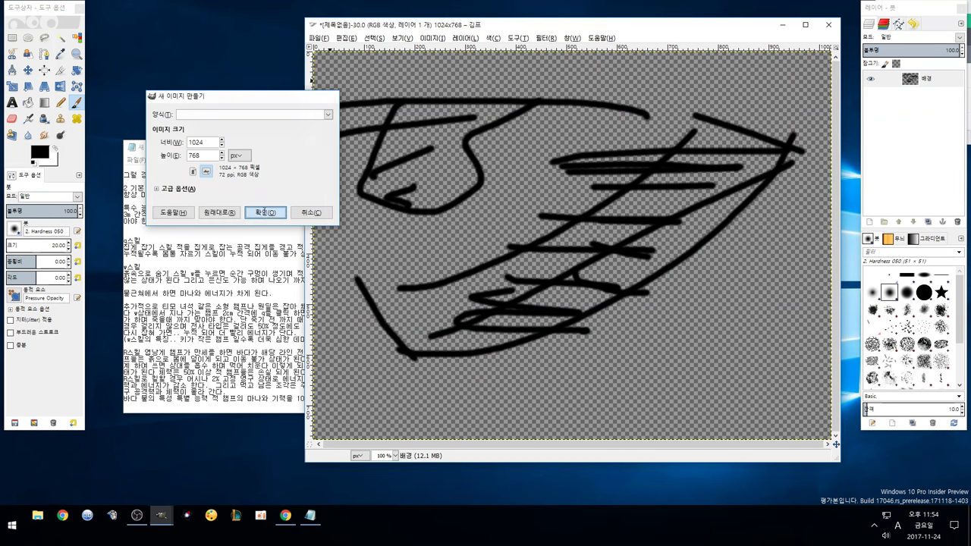
left_click(277, 212)
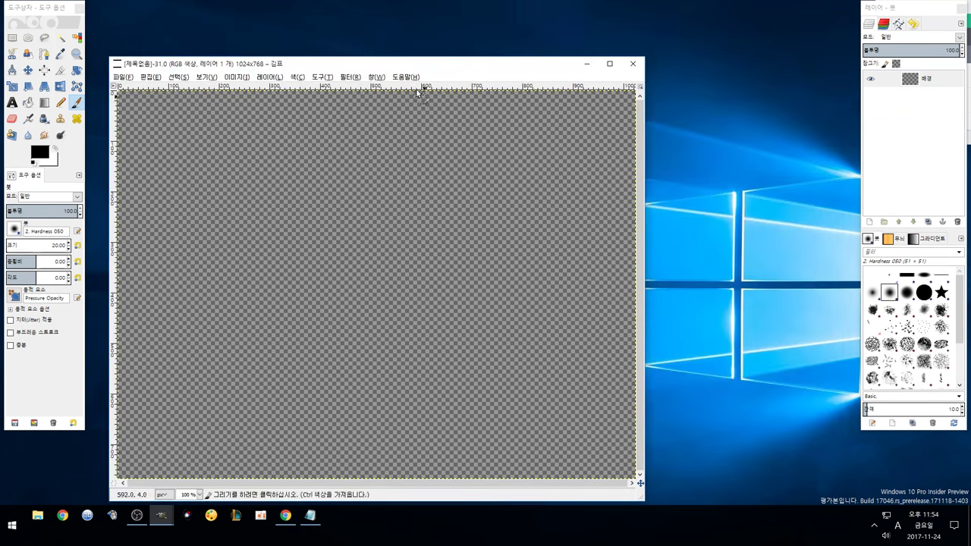
left_click_drag(418, 63, 612, 46)
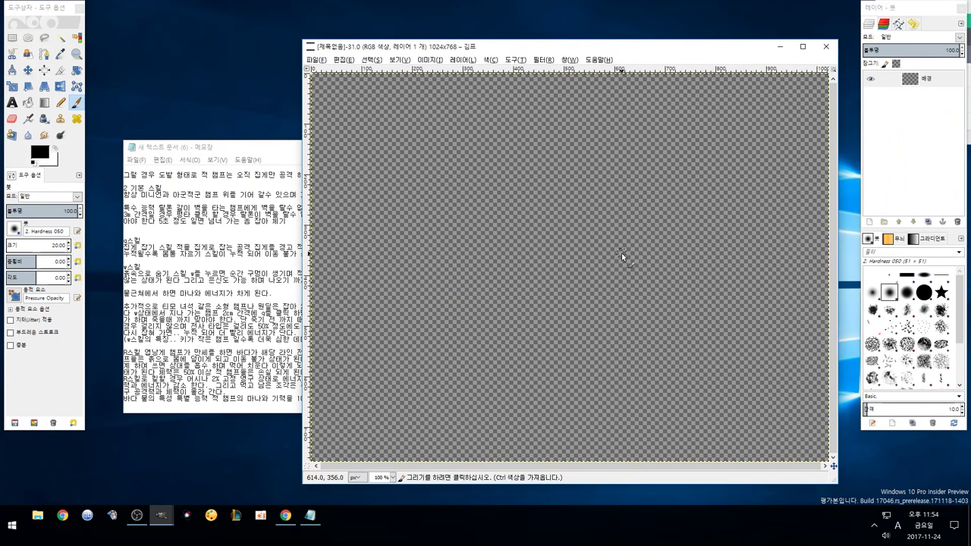
Sketch a rounded body with two legs, surround its lower half with a scribbled water oval, and add an arrow pointing lower right.
mouse_move(634, 224)
left_mouse_down()
mouse_move(630, 333)
mouse_move(623, 209)
left_mouse_up()
left_click_drag(609, 328, 589, 369)
left_click_drag(682, 333, 712, 355)
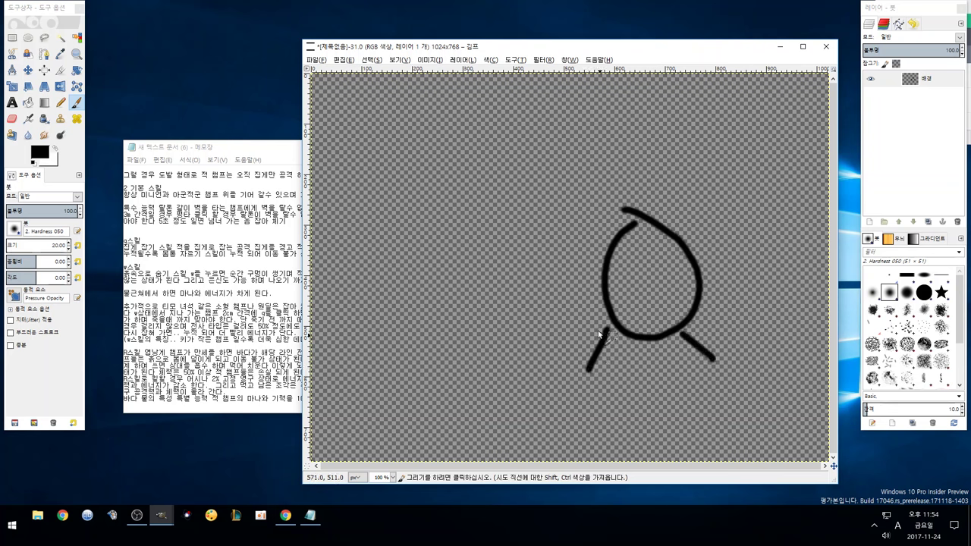
mouse_move(604, 287)
left_mouse_down()
mouse_move(633, 361)
mouse_move(732, 339)
mouse_move(727, 297)
mouse_move(700, 290)
left_mouse_up()
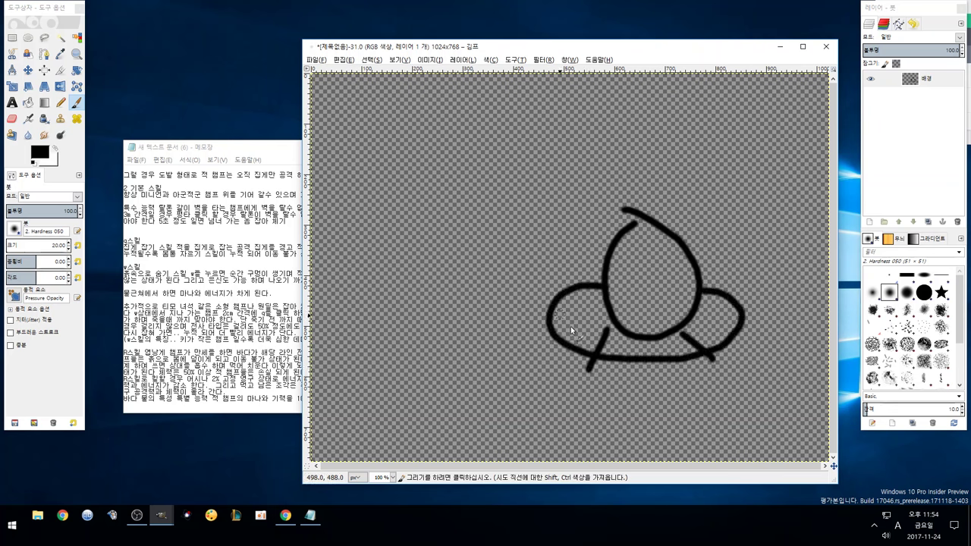
mouse_move(674, 363)
left_mouse_down()
mouse_move(774, 382)
mouse_move(749, 389)
left_mouse_up()
mouse_move(615, 307)
left_mouse_down()
mouse_move(645, 282)
mouse_move(710, 292)
mouse_move(585, 304)
mouse_move(714, 322)
mouse_move(721, 335)
mouse_move(596, 312)
mouse_move(702, 334)
mouse_move(628, 351)
left_mouse_up()
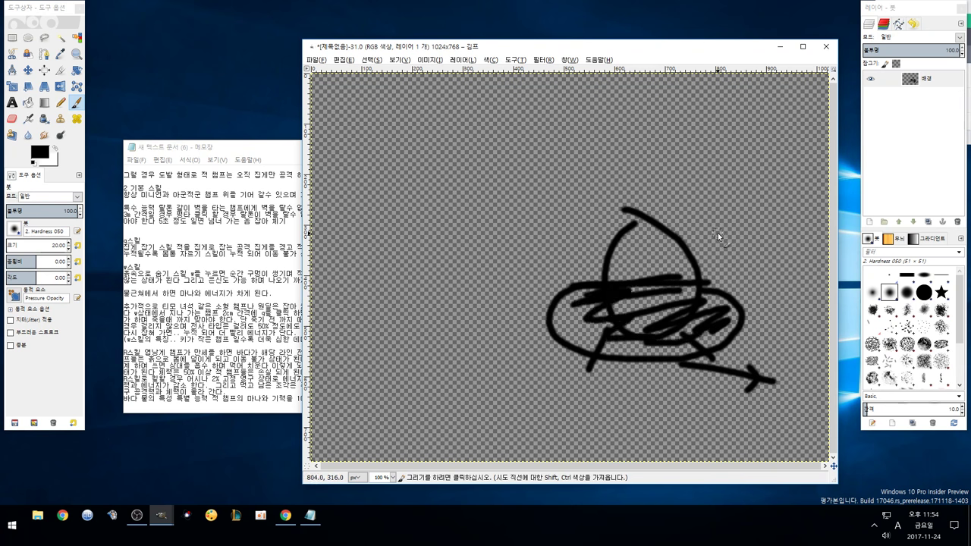
Handwrite a short label right of the figure and give the figure a looped head and two arms.
left_click_drag(717, 233, 729, 238)
left_click_drag(741, 225, 740, 271)
mouse_move(775, 241)
left_mouse_down()
mouse_move(795, 243)
mouse_move(806, 283)
left_mouse_up()
mouse_move(619, 234)
left_mouse_down()
mouse_move(675, 195)
mouse_move(558, 250)
left_mouse_up()
left_click_drag(690, 248, 736, 268)
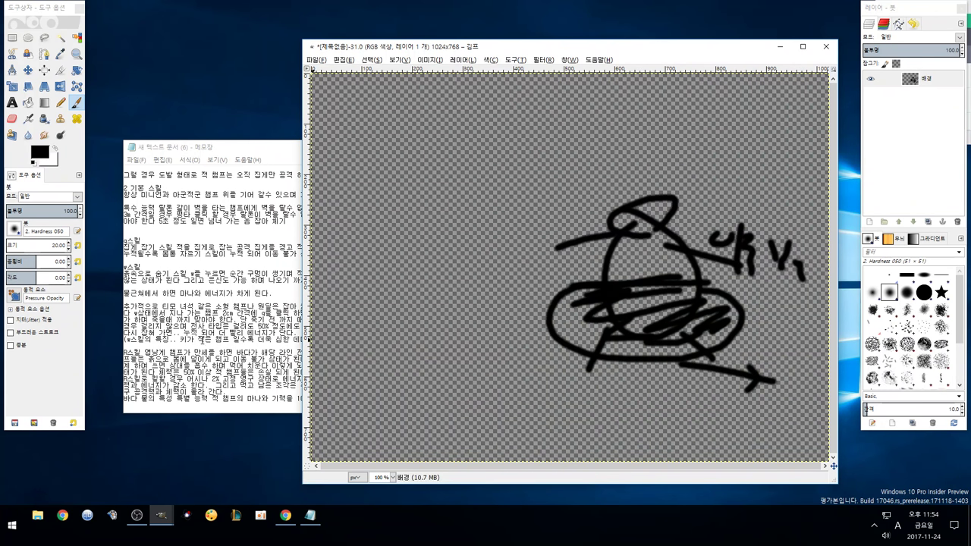
Consult the R skill notes, handwrite Q and e left of the figure, and draw marks pointing toward it.
left_click(299, 339)
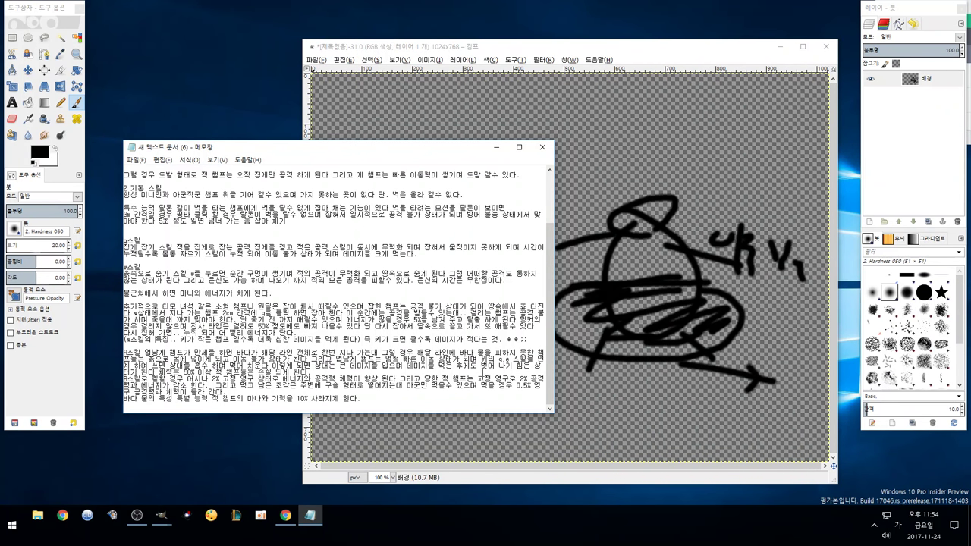
left_click(611, 388)
mouse_move(423, 222)
left_mouse_down()
mouse_move(456, 237)
mouse_move(448, 267)
mouse_move(458, 286)
left_mouse_up()
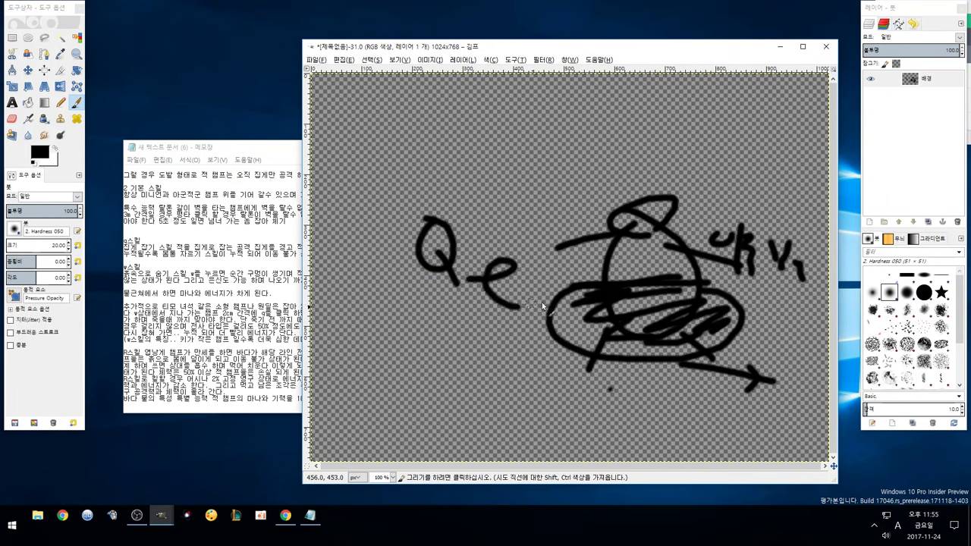
left_click_drag(569, 259, 582, 268)
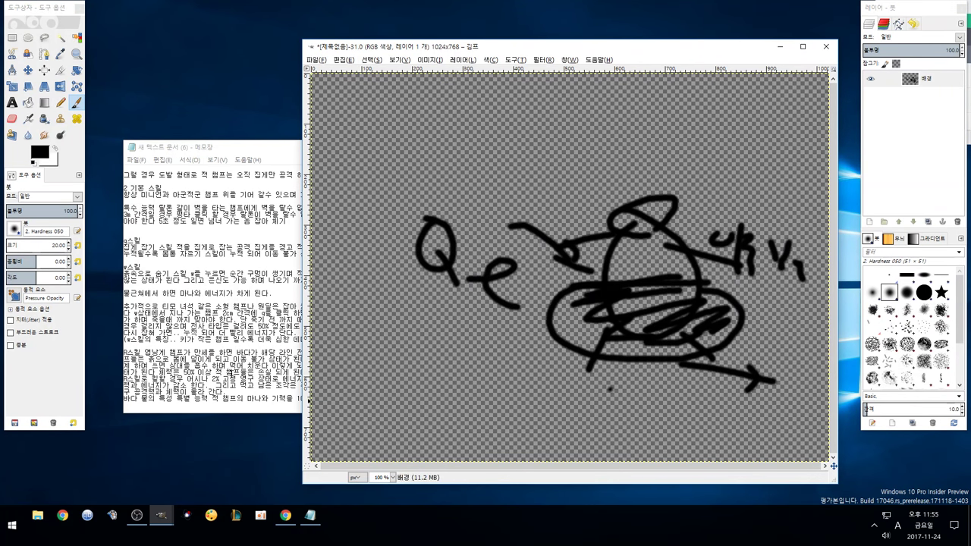
left_click(300, 400)
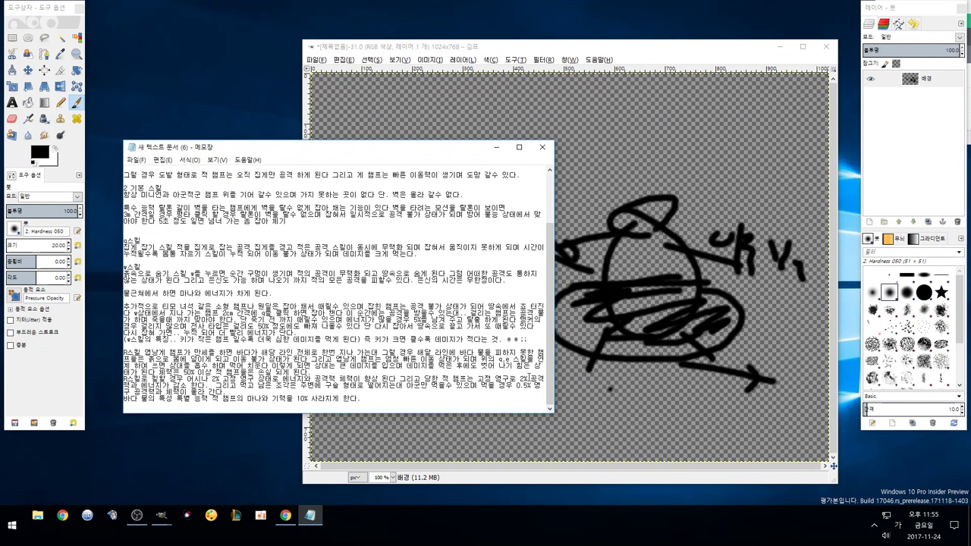
left_click(597, 378)
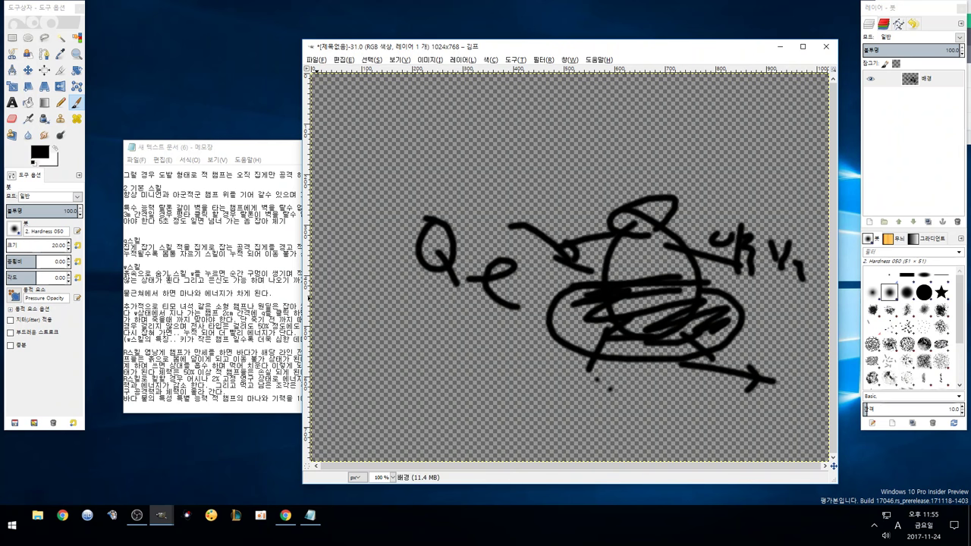
mouse_move(524, 198)
left_mouse_down()
mouse_move(567, 186)
mouse_move(570, 199)
left_mouse_up()
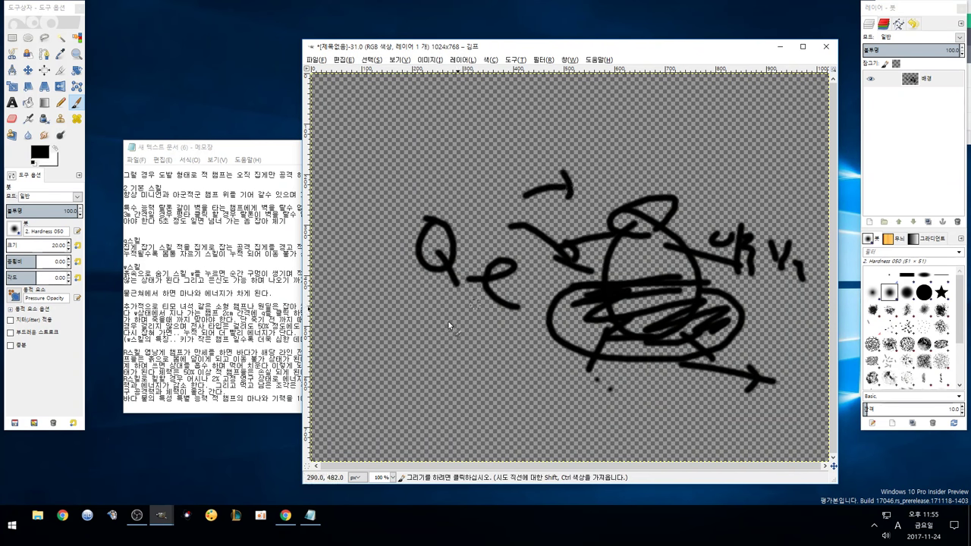
Handwrite 50% below the letters Q and e.
left_click_drag(461, 326, 499, 316)
left_click_drag(492, 319, 516, 357)
left_click_drag(515, 342, 528, 357)
left_click_drag(549, 364, 559, 375)
left_click_drag(507, 334, 519, 356)
mouse_move(536, 354)
left_mouse_down()
mouse_move(561, 372)
mouse_move(509, 365)
left_mouse_up()
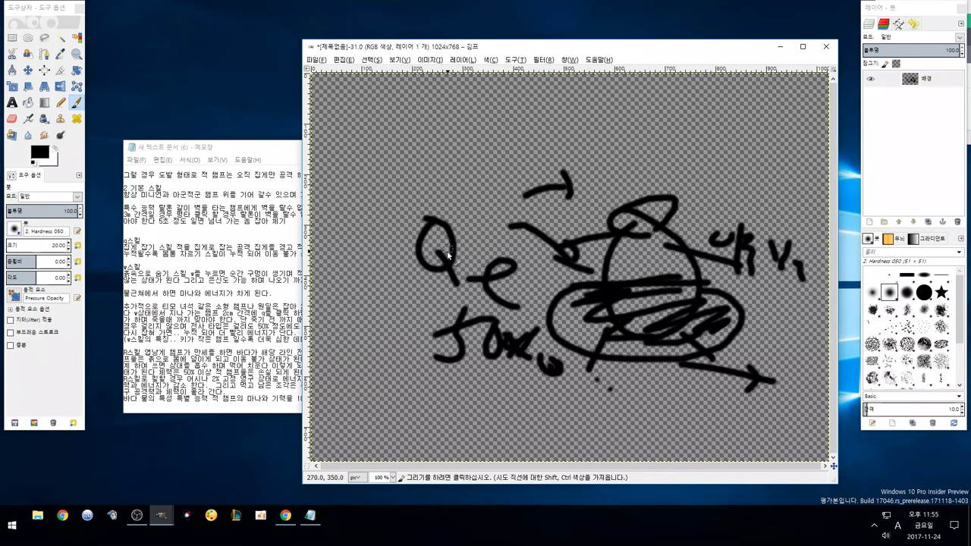
Retrace the Q and the water oval's outline, and draw an arrow pointing right beneath the 50% label.
left_click_drag(431, 220, 453, 262)
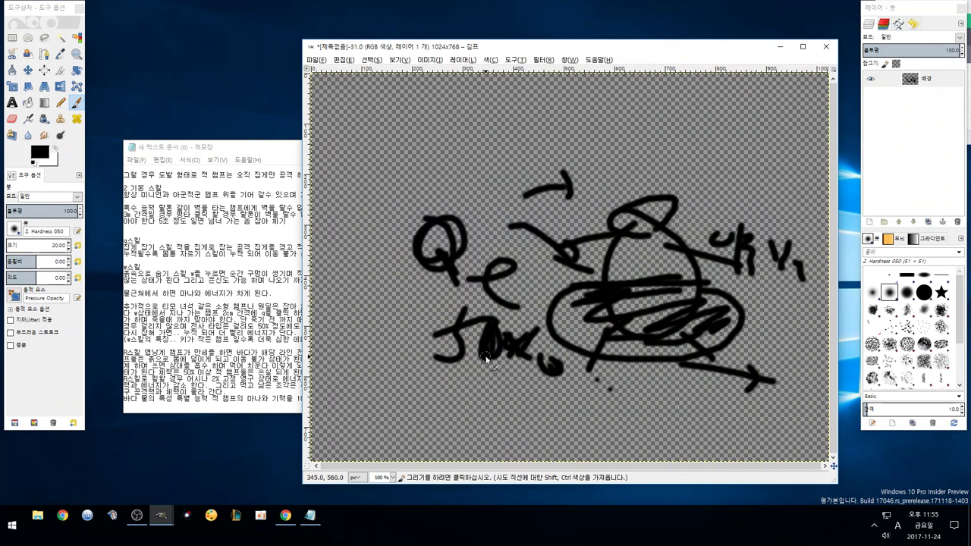
mouse_move(493, 387)
left_mouse_down()
mouse_move(605, 390)
mouse_move(588, 402)
left_mouse_up()
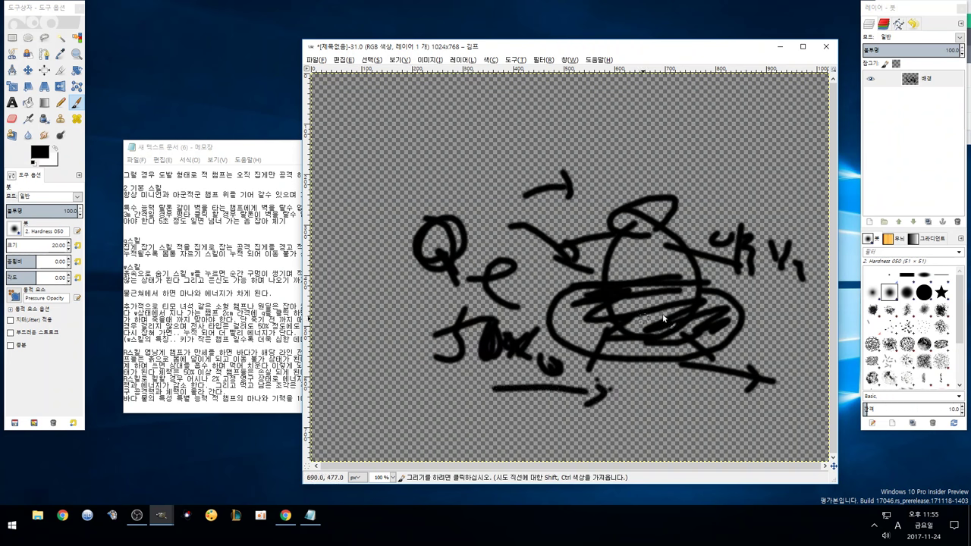
left_click_drag(556, 340, 720, 347)
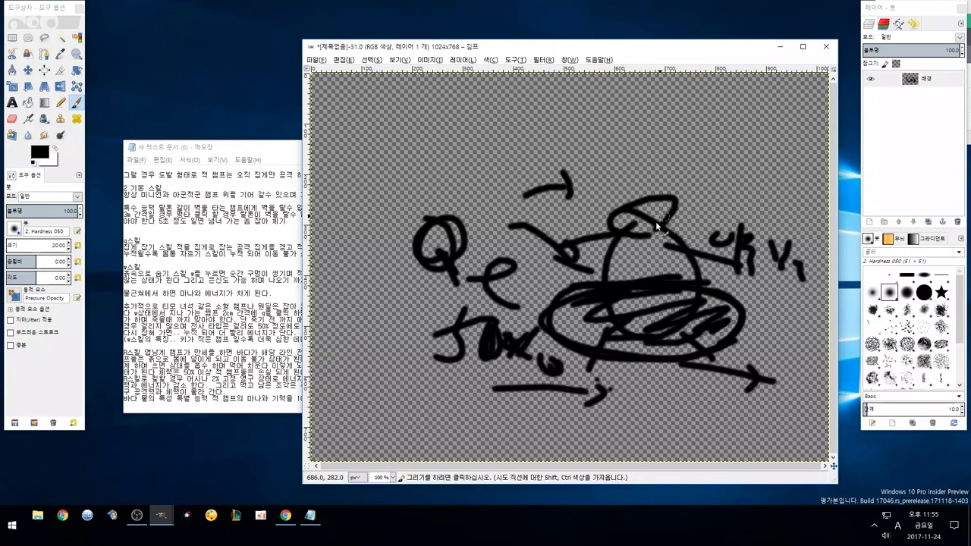
Handwrite 40 with 50 beneath it above the figure's head.
mouse_move(662, 137)
left_mouse_down()
mouse_move(687, 152)
mouse_move(682, 174)
left_mouse_up()
left_click_drag(720, 144, 715, 147)
mouse_move(702, 183)
left_mouse_down()
mouse_move(714, 196)
mouse_move(688, 196)
left_mouse_up()
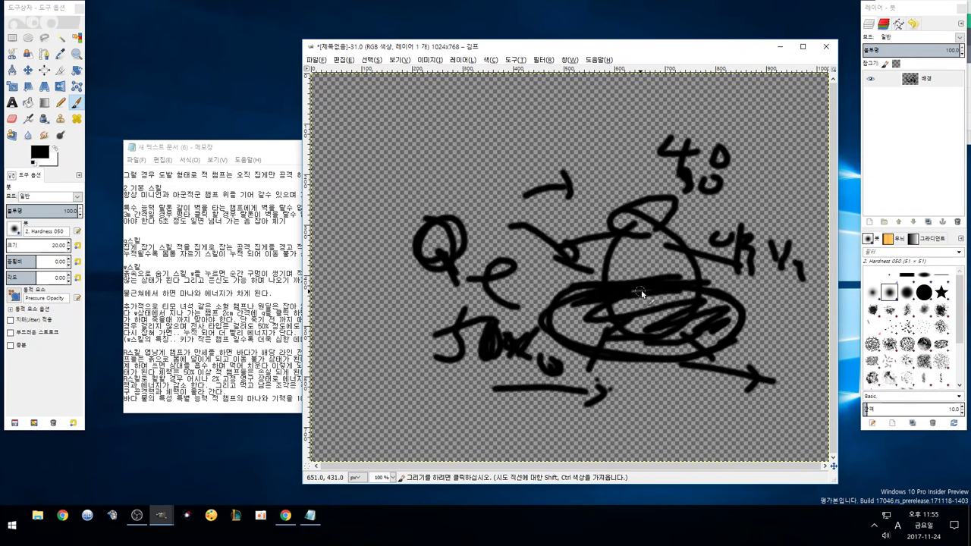
Strike through the numbers above the head, and write a circled 20 below the figure's water oval.
left_click_drag(705, 158, 713, 173)
left_click_drag(661, 166, 677, 178)
left_click_drag(685, 161, 712, 169)
left_click_drag(688, 176, 747, 167)
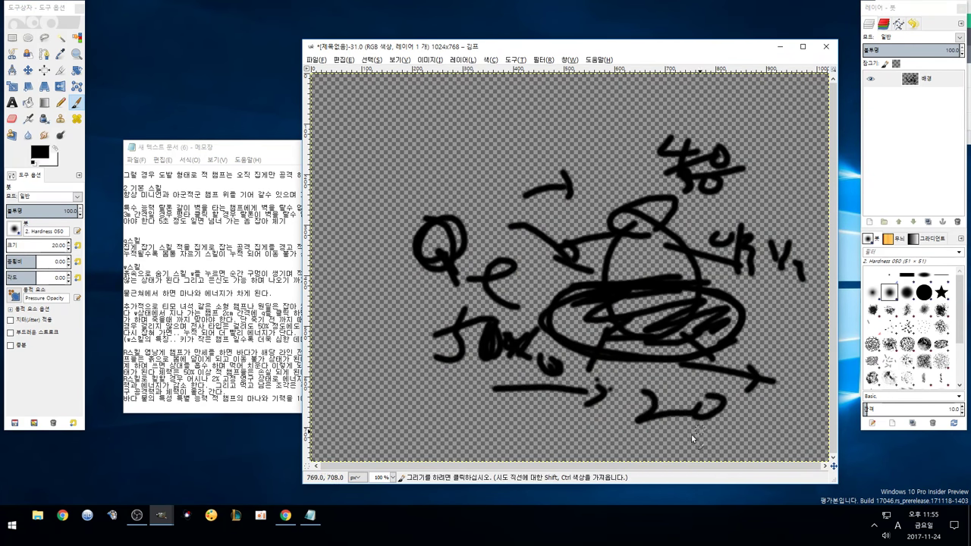
mouse_move(692, 437)
left_mouse_down()
mouse_move(706, 446)
mouse_move(689, 444)
left_mouse_up()
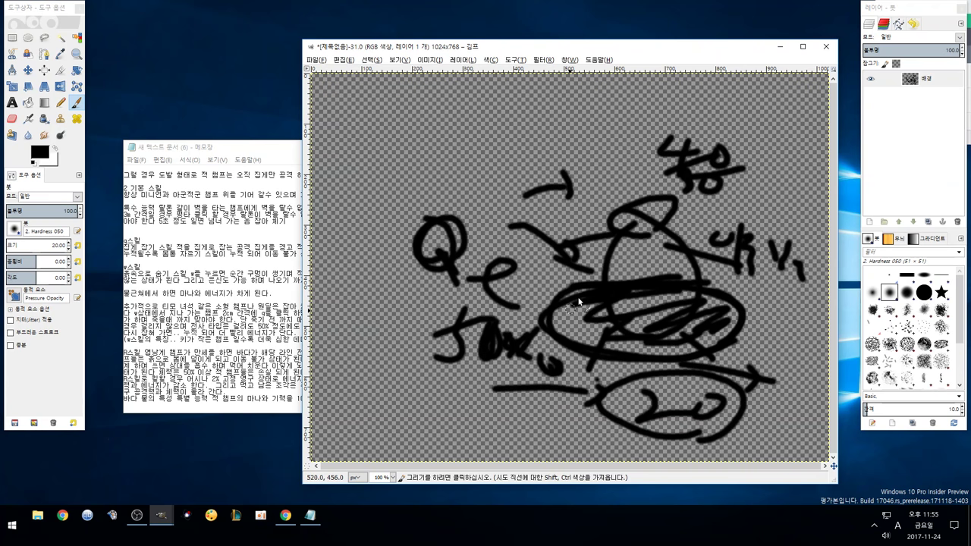
mouse_move(578, 302)
left_mouse_down()
mouse_move(733, 302)
mouse_move(727, 337)
mouse_move(714, 349)
left_mouse_up()
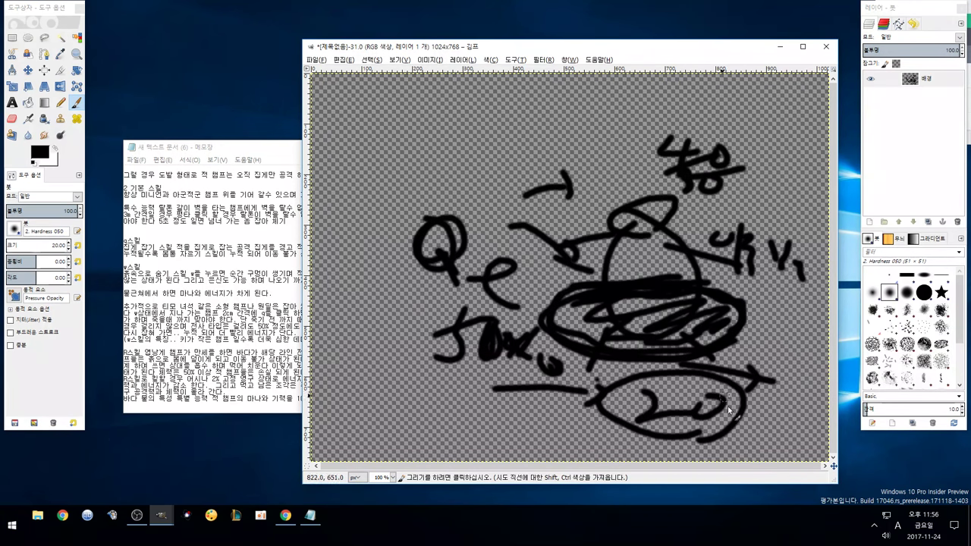
mouse_move(707, 448)
left_mouse_down()
mouse_move(596, 420)
mouse_move(719, 434)
left_mouse_up()
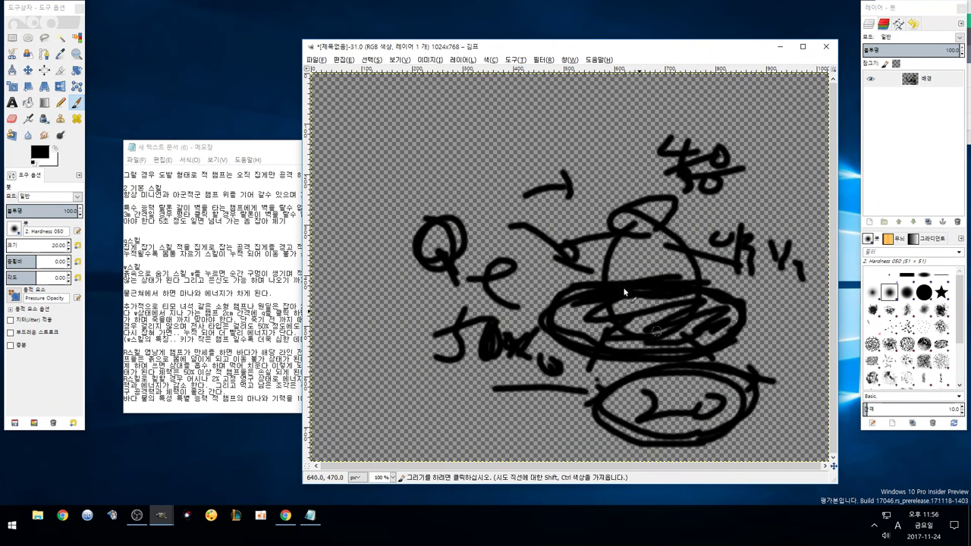
Handwrite 10 above the letter Q, underline it twice, and circle it.
left_click_drag(437, 129, 437, 183)
left_click_drag(490, 133, 486, 135)
left_click_drag(413, 199, 539, 181)
left_click_drag(413, 196, 536, 186)
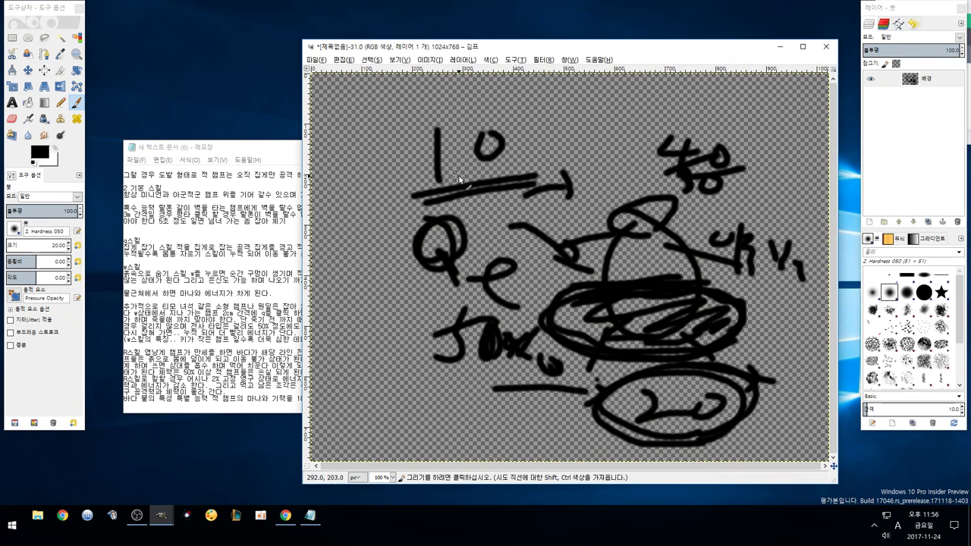
left_click_drag(525, 180, 525, 175)
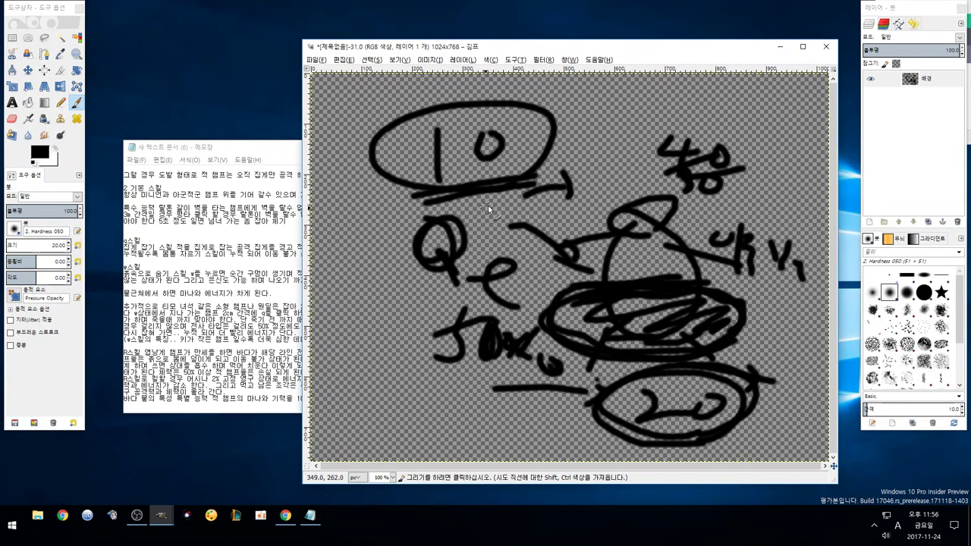
Retrace the circled 10 and 20, draw an arrow from the 10 toward the struck-through numbers, and add a slanted line into the water oval.
left_click_drag(428, 126, 430, 191)
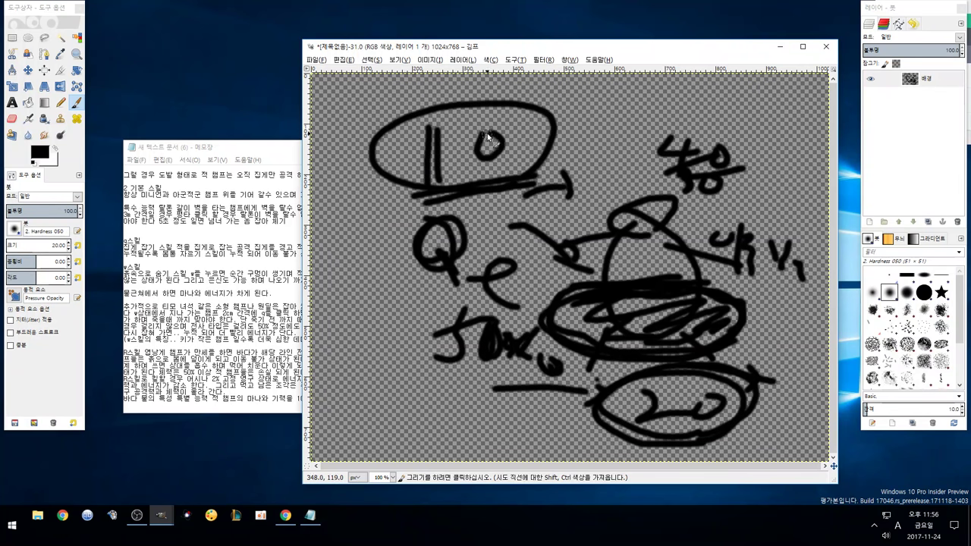
mouse_move(492, 131)
left_mouse_down()
mouse_move(498, 149)
mouse_move(493, 136)
left_mouse_up()
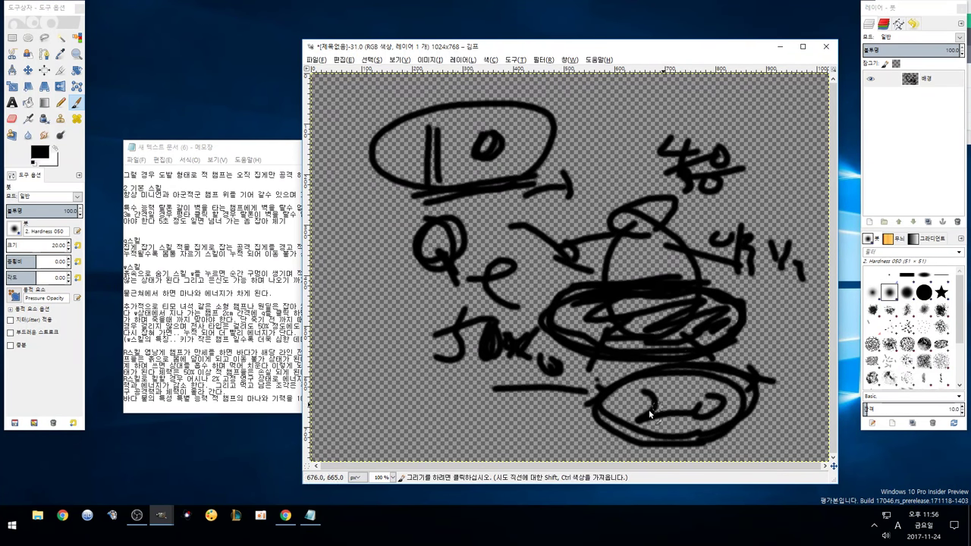
left_click_drag(644, 403, 685, 416)
mouse_move(713, 391)
left_mouse_down()
mouse_move(721, 403)
mouse_move(706, 422)
mouse_move(692, 415)
left_mouse_up()
mouse_move(560, 155)
left_mouse_down()
mouse_move(655, 136)
mouse_move(639, 120)
mouse_move(646, 150)
left_mouse_up()
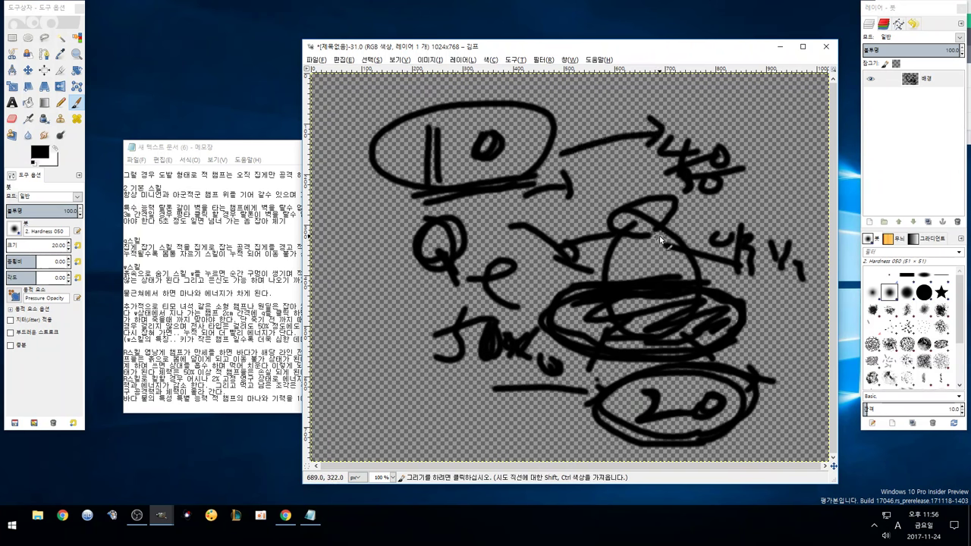
left_click_drag(665, 305, 680, 332)
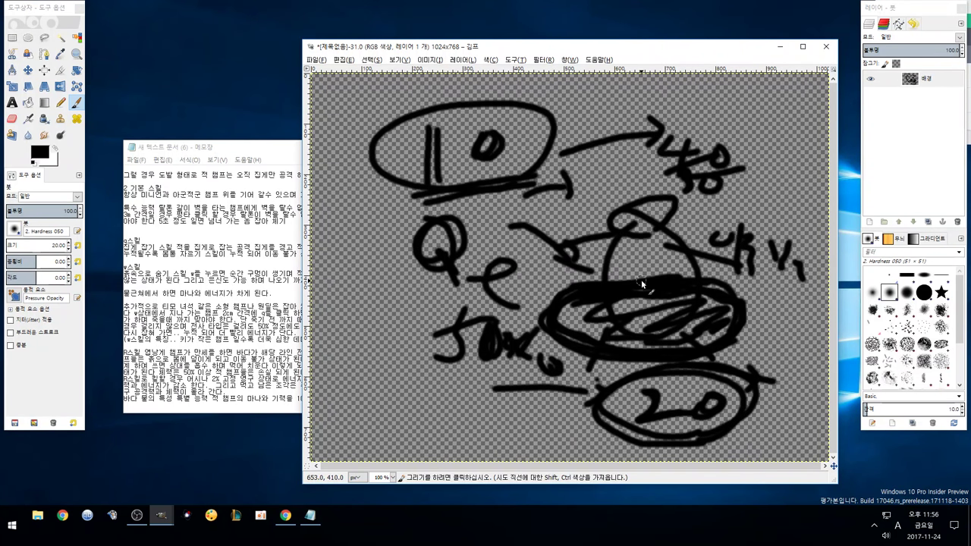
left_click_drag(535, 252, 604, 279)
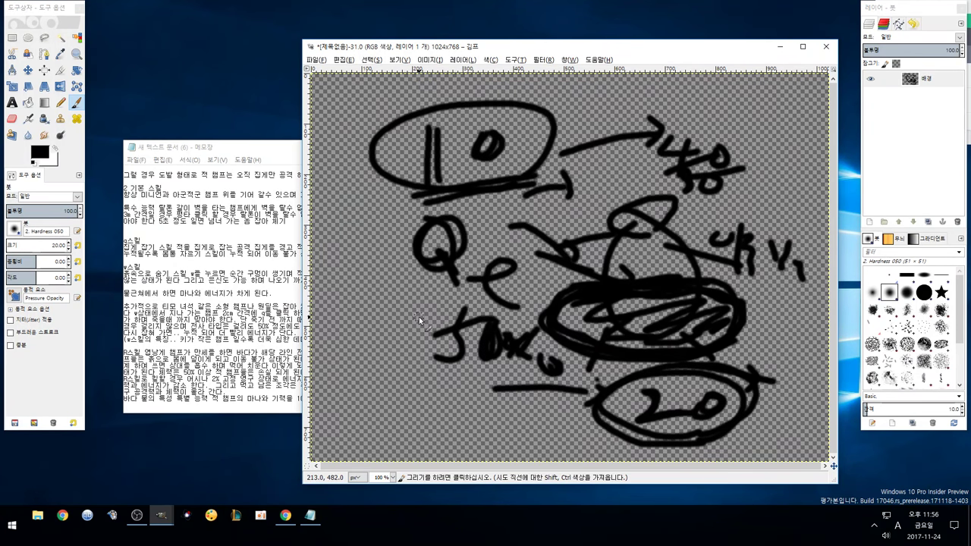
Create a new blank 1024 × 768 px image, put the previous drawing's window away, and place the new one beside the notes.
left_click(316, 59)
left_click(334, 71)
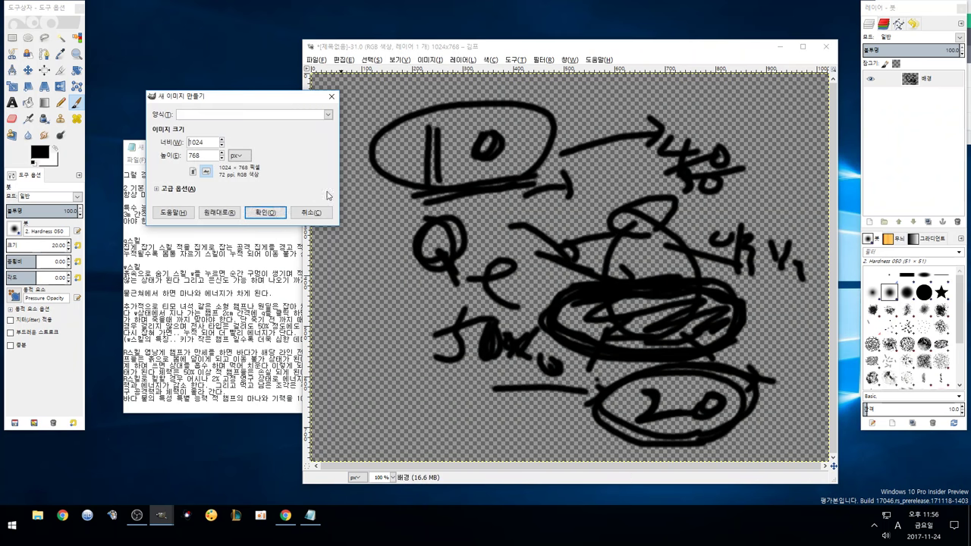
key("Return")
left_click(779, 46)
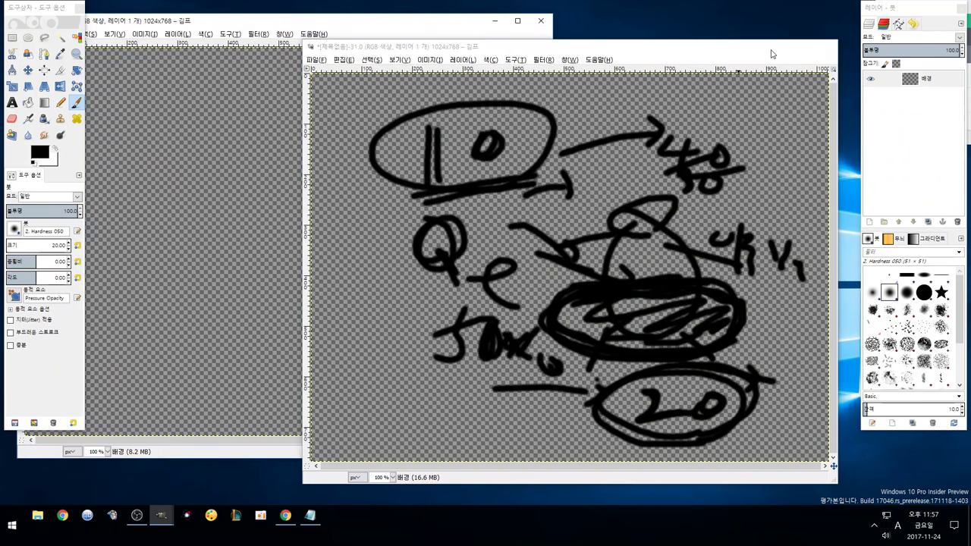
left_click_drag(408, 31, 714, 56)
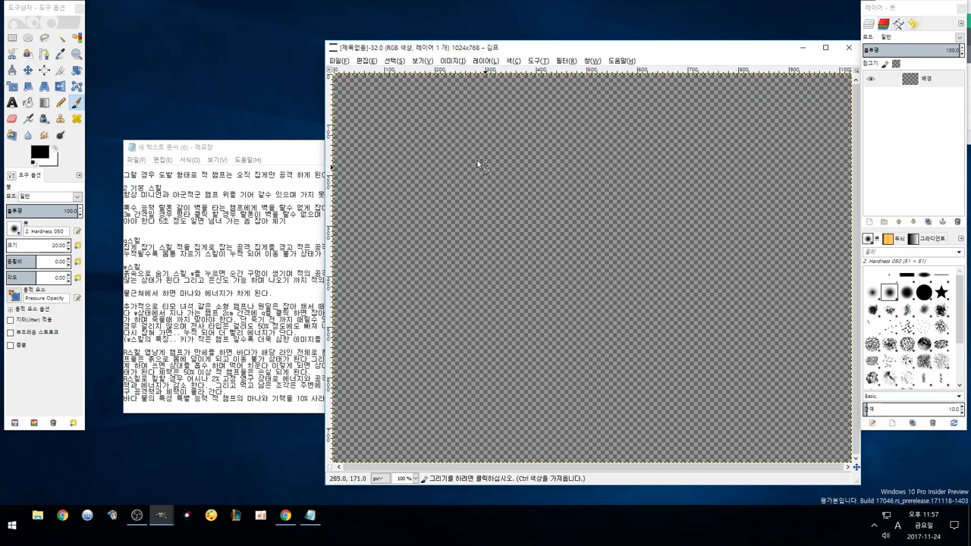
Handwrite e 2% near the upper left of the canvas with 1% beneath it, and underline the 2% twice.
left_click_drag(422, 136, 477, 160)
left_click_drag(365, 135, 391, 184)
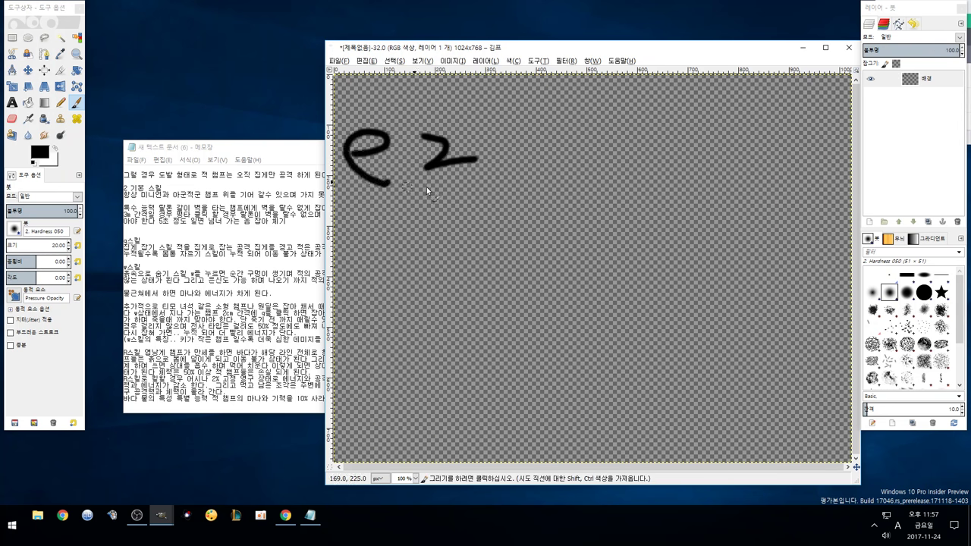
mouse_move(415, 223)
left_mouse_down()
mouse_move(414, 278)
mouse_move(434, 250)
mouse_move(492, 265)
left_mouse_up()
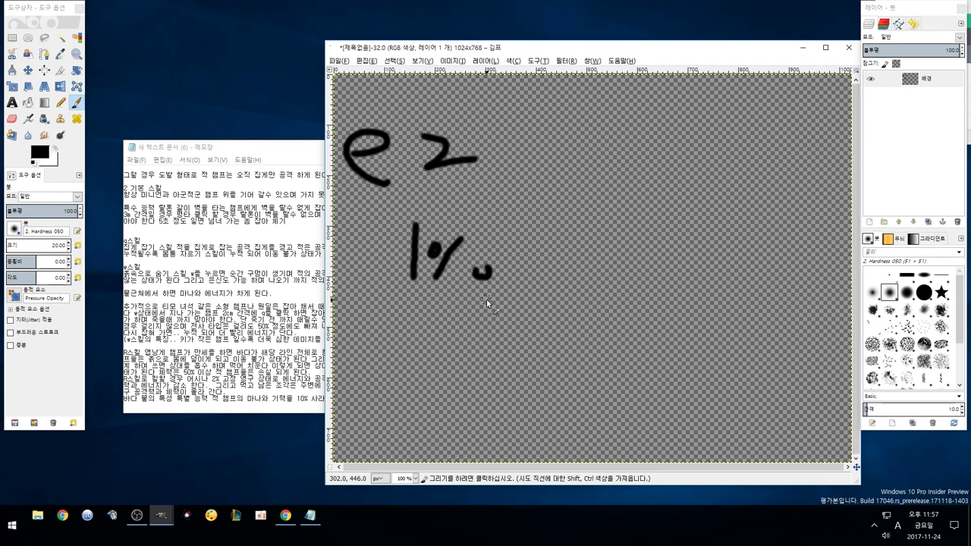
left_click_drag(522, 124, 487, 176)
left_click_drag(493, 134, 505, 155)
left_click_drag(539, 162, 541, 173)
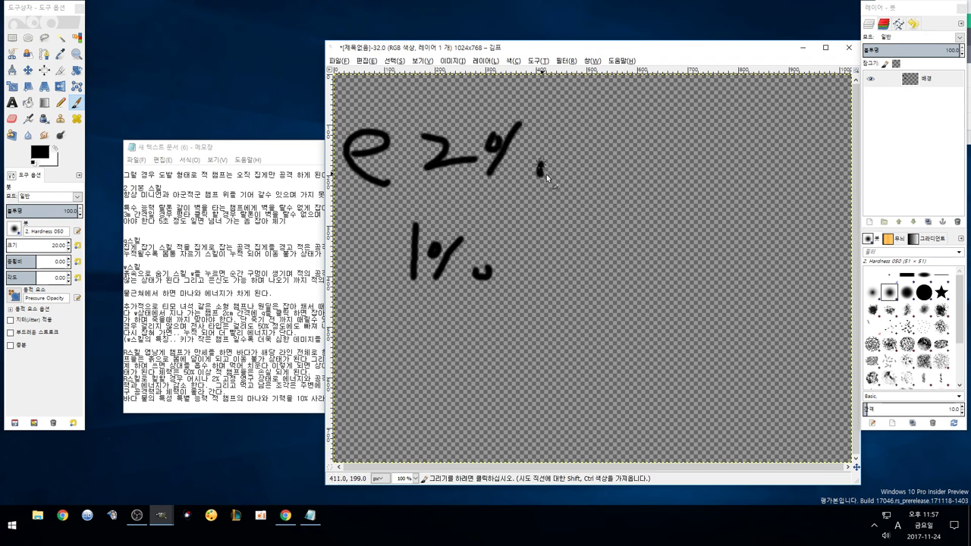
left_click_drag(423, 203, 583, 198)
left_click_drag(483, 214, 605, 216)
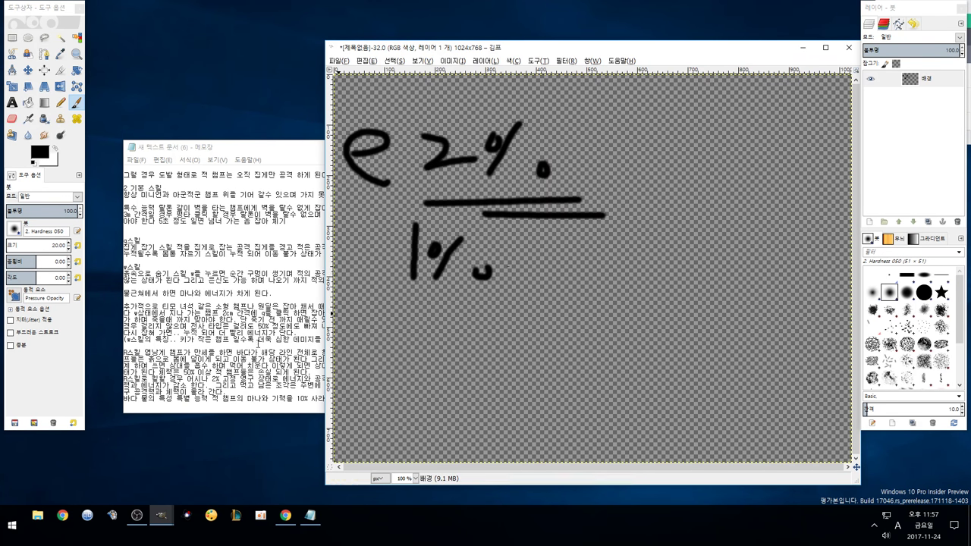
Check the R skill notes, handwrite short Korean words beside and below the 1%, and underline the lowest ones twice.
left_click(258, 345)
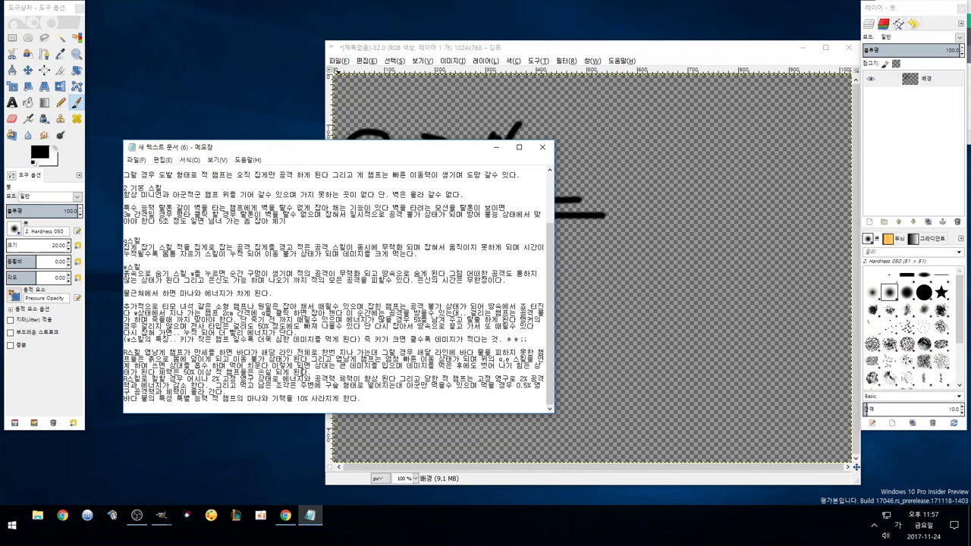
left_click(678, 272)
mouse_move(473, 270)
left_mouse_down()
mouse_move(494, 265)
mouse_move(557, 317)
left_mouse_up()
mouse_move(562, 263)
left_mouse_down()
mouse_move(587, 272)
mouse_move(610, 311)
left_mouse_up()
mouse_move(548, 330)
left_mouse_down()
mouse_move(583, 344)
mouse_move(599, 391)
left_mouse_up()
left_click_drag(598, 351, 607, 383)
left_click_drag(607, 355, 633, 403)
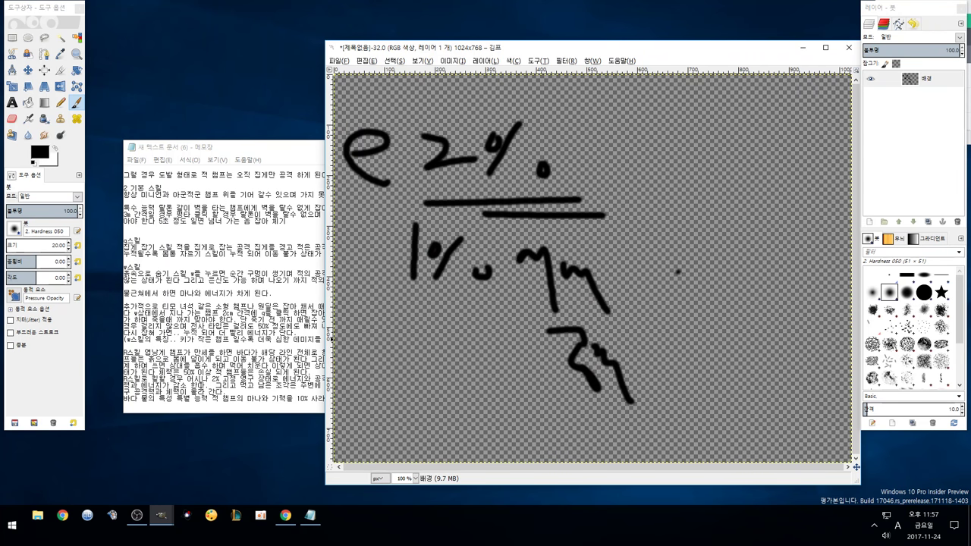
left_click_drag(638, 311, 694, 383)
mouse_move(683, 341)
left_mouse_down()
mouse_move(711, 333)
mouse_move(762, 379)
left_mouse_up()
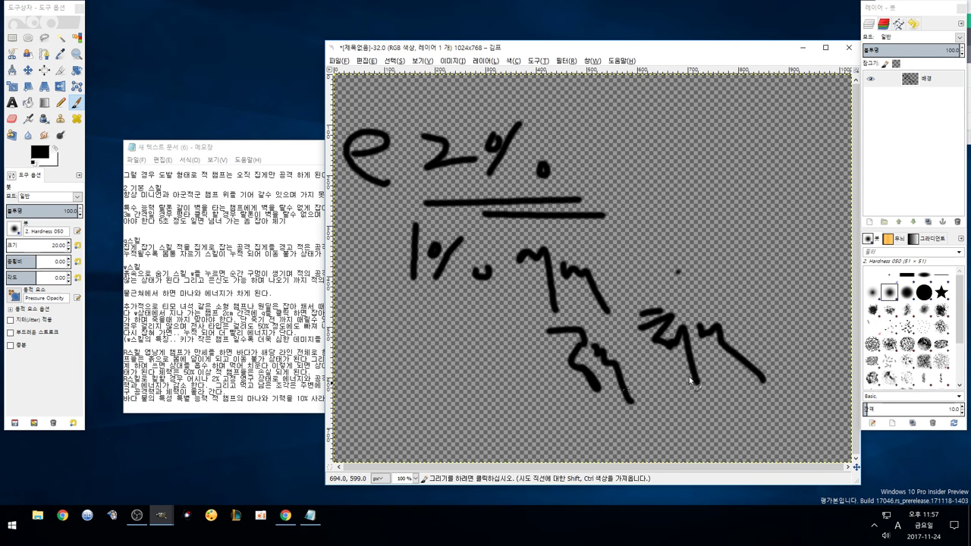
left_click_drag(639, 398, 745, 391)
left_click_drag(583, 426, 741, 411)
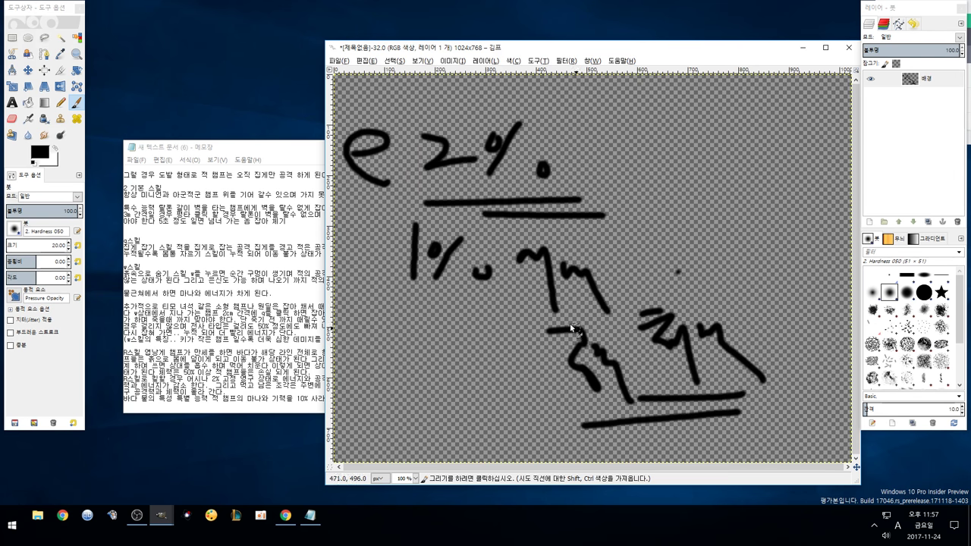
Circle the 2% and the group of Korean words, and add a circled 30 in the canvas's lower-left corner.
mouse_move(591, 240)
left_mouse_down()
mouse_move(411, 145)
mouse_move(629, 194)
left_mouse_up()
mouse_move(741, 418)
left_mouse_down()
mouse_move(683, 432)
mouse_move(797, 372)
mouse_move(753, 416)
left_mouse_up()
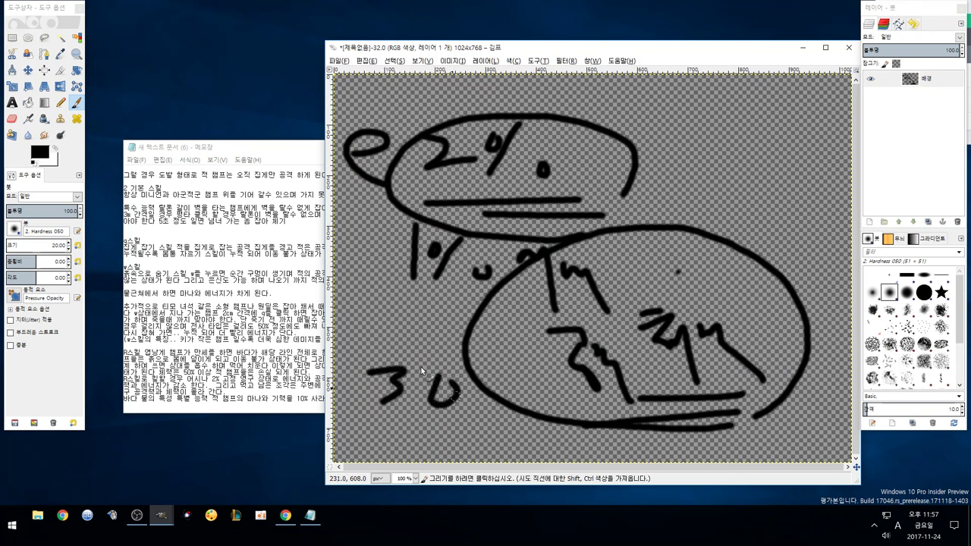
mouse_move(422, 370)
left_mouse_down()
mouse_move(436, 421)
mouse_move(455, 439)
mouse_move(376, 357)
mouse_move(482, 402)
left_mouse_up()
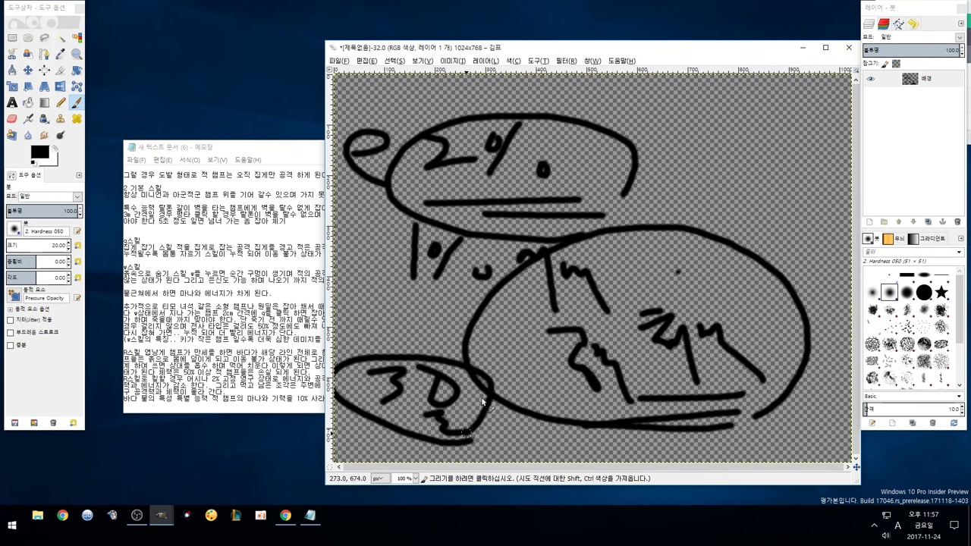
Handwrite 40 to the right of the 2% oval, circle it twice, and retrace its digits.
mouse_move(661, 171)
left_mouse_down()
mouse_move(687, 199)
mouse_move(676, 214)
left_mouse_up()
left_click_drag(709, 186, 702, 181)
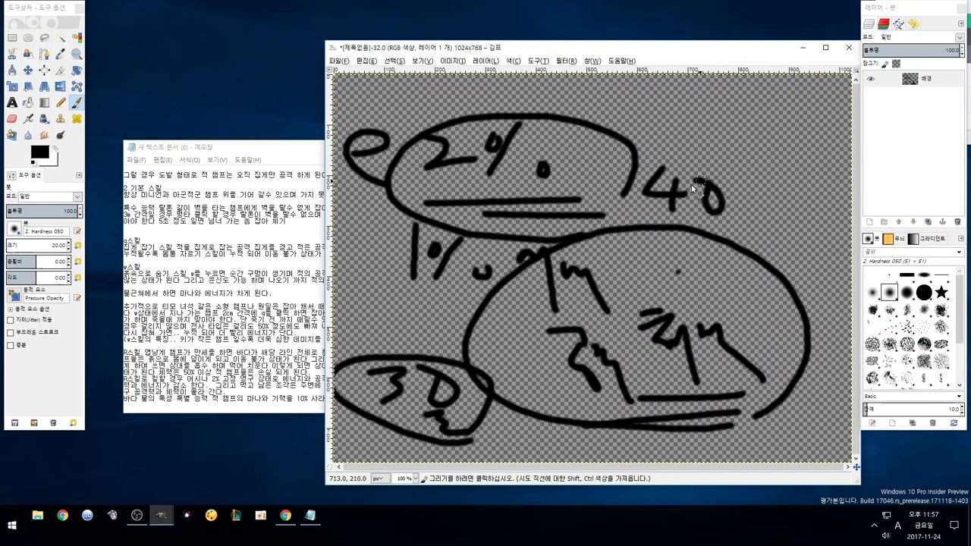
left_click_drag(634, 162, 718, 222)
left_click_drag(662, 172, 752, 226)
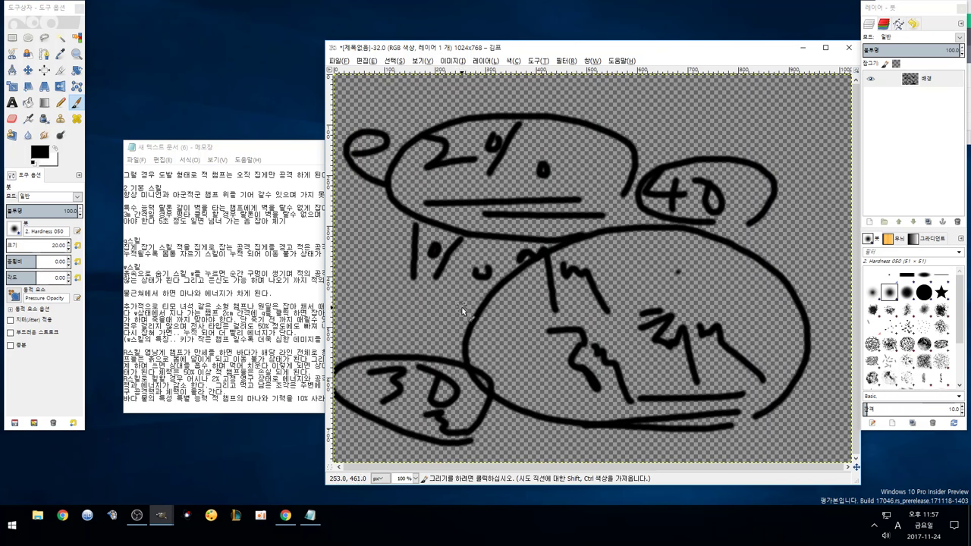
mouse_move(738, 226)
left_mouse_down()
mouse_move(657, 220)
mouse_move(771, 182)
mouse_move(717, 237)
left_mouse_up()
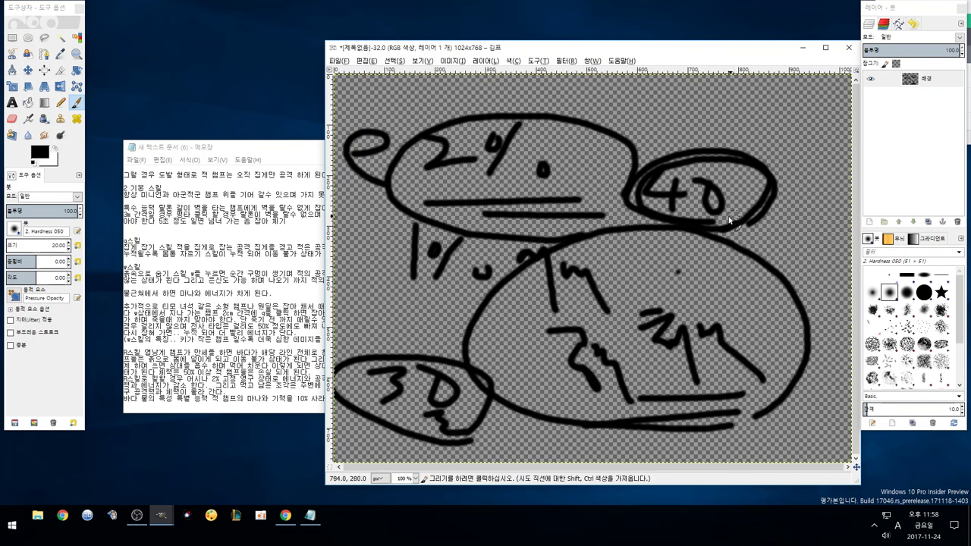
mouse_move(659, 181)
left_mouse_down()
mouse_move(693, 194)
mouse_move(666, 217)
mouse_move(701, 203)
mouse_move(705, 186)
mouse_move(687, 219)
left_mouse_up()
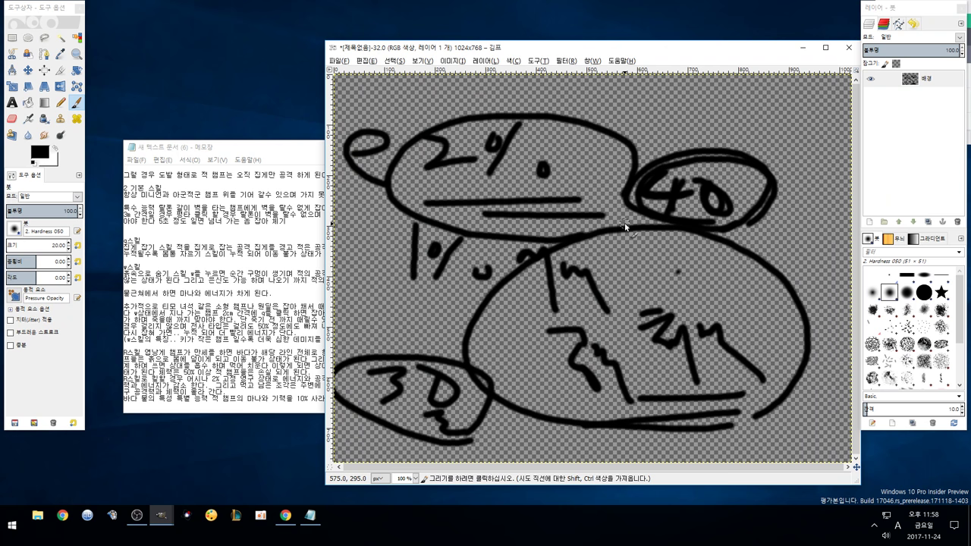
Create another blank 1024 × 768 px image and put the previous drawing's window away.
left_click(339, 61)
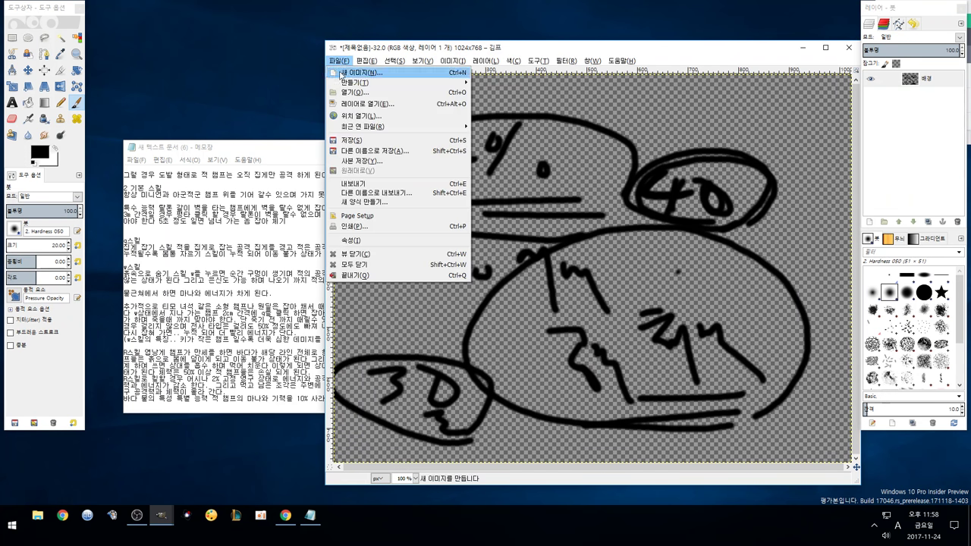
left_click(343, 72)
key("Return")
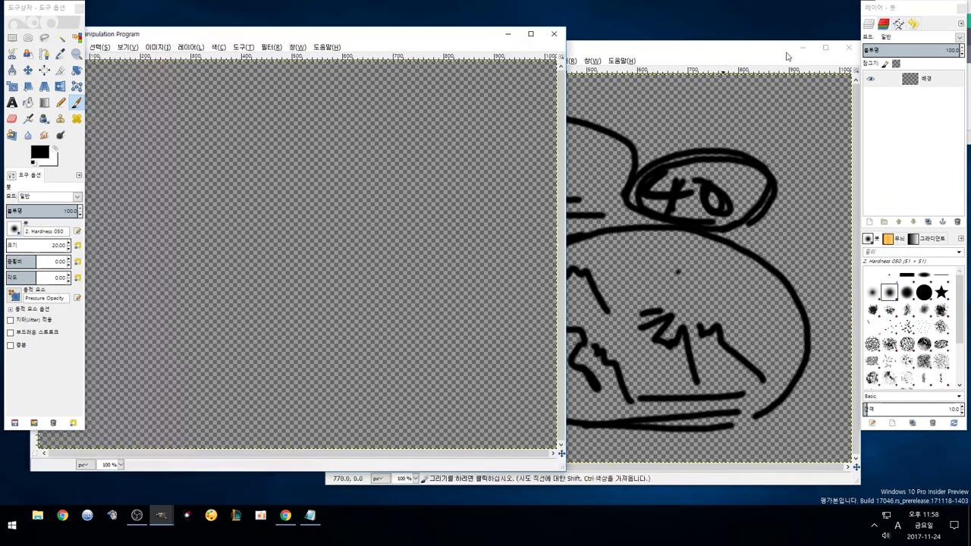
left_click(804, 47)
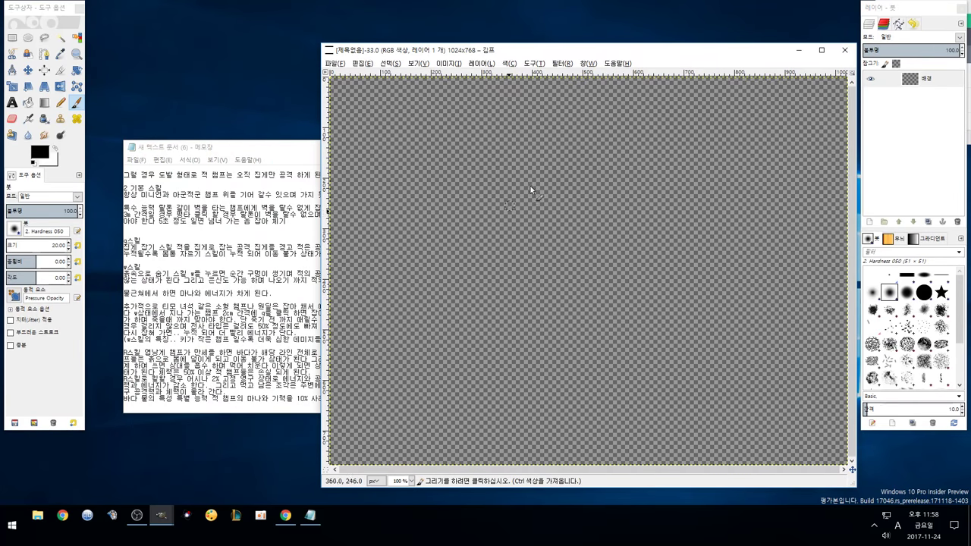
Draw two parallel diagonal lines as a lane across the canvas, and a double-lined square at its lower left.
left_click_drag(634, 126, 434, 258)
left_click_drag(735, 187, 548, 330)
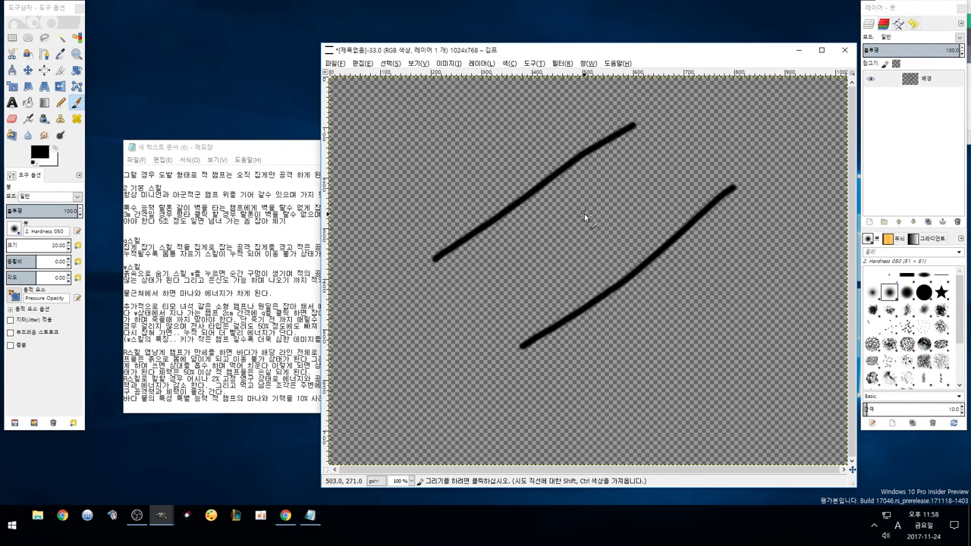
left_click_drag(355, 275, 346, 378)
left_click_drag(361, 291, 453, 372)
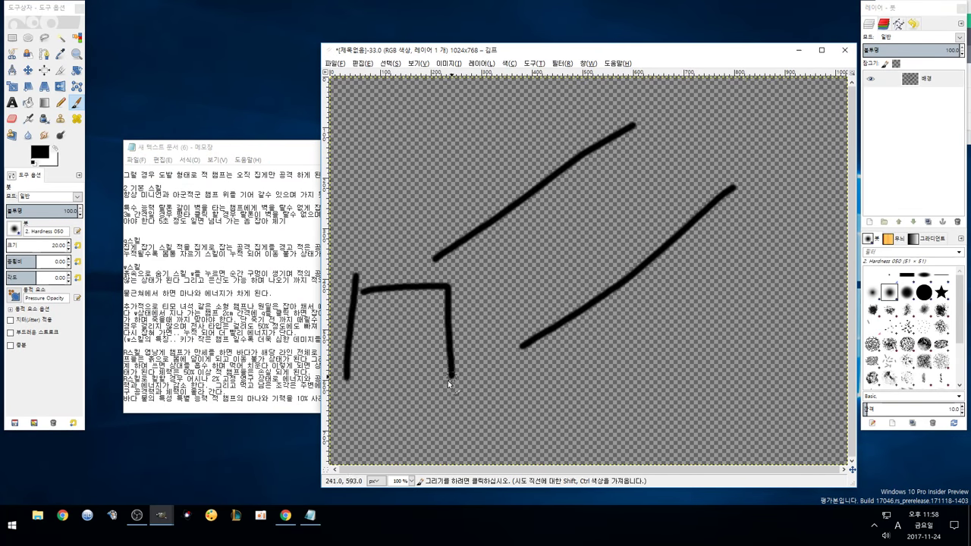
left_click_drag(355, 387, 481, 375)
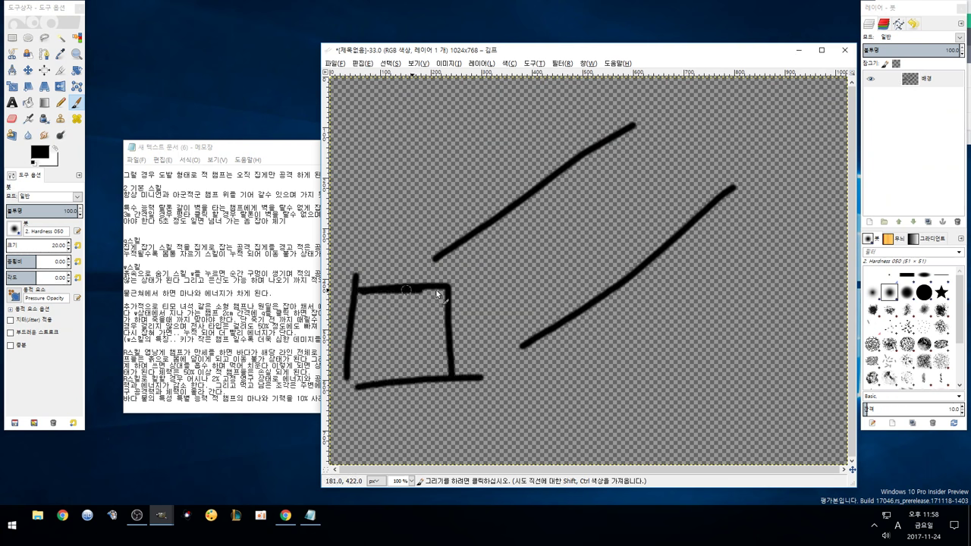
mouse_move(360, 318)
left_mouse_down()
mouse_move(358, 382)
mouse_move(472, 379)
left_mouse_up()
left_click_drag(436, 293, 445, 370)
Draw a smaller square on top of the large one, fill it with horizontal lines, and add a short dash beside it.
mouse_move(346, 209)
left_mouse_down()
mouse_move(350, 252)
mouse_move(404, 231)
mouse_move(345, 275)
left_mouse_up()
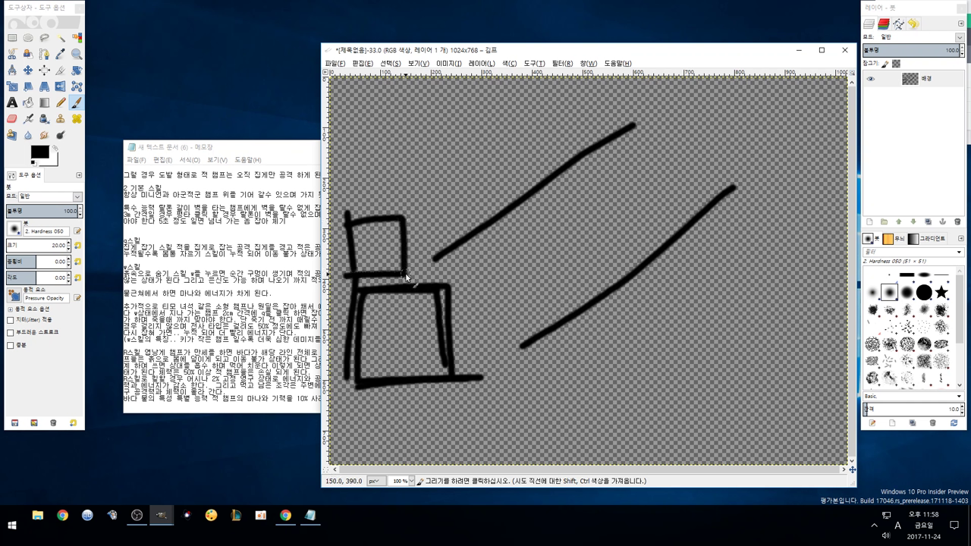
left_click_drag(357, 240, 400, 232)
left_click_drag(353, 258, 409, 252)
left_click_drag(355, 267, 419, 266)
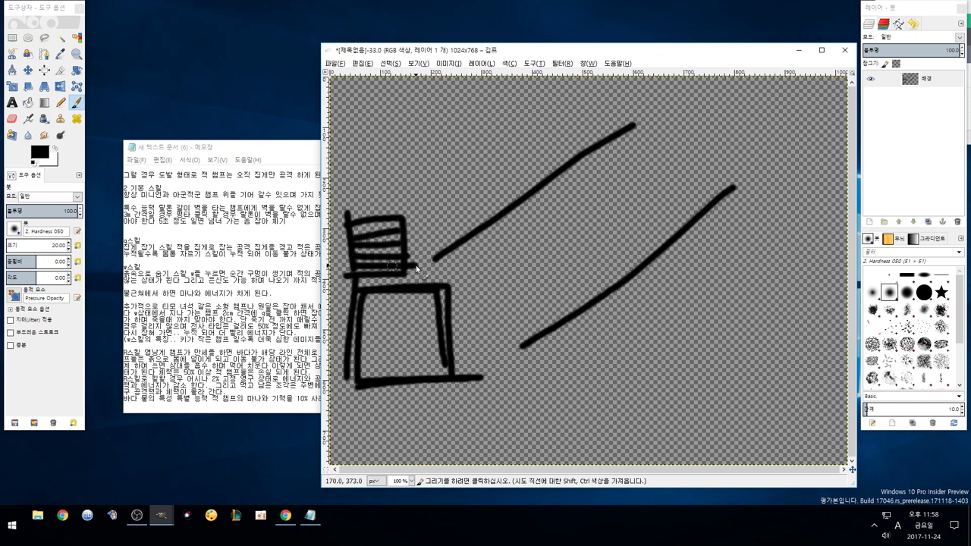
left_click_drag(408, 218, 431, 215)
Close the diagonal lane's upper end and draw a row of cross strokes along it down to its lower end.
mouse_move(628, 129)
left_mouse_down()
mouse_move(658, 138)
mouse_move(768, 201)
left_mouse_up()
left_click_drag(599, 149, 671, 190)
left_click_drag(567, 168, 656, 230)
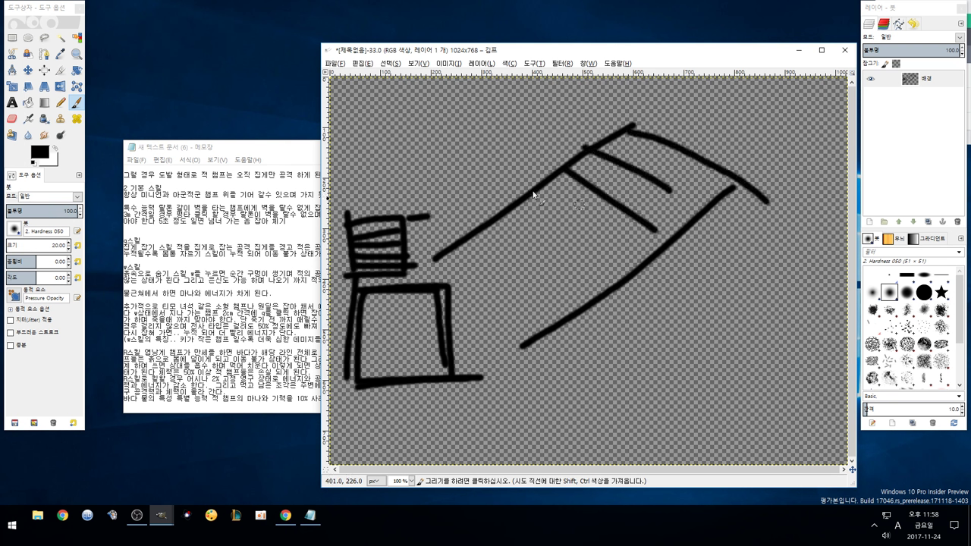
left_click_drag(535, 195, 593, 258)
left_click_drag(498, 223, 542, 290)
left_click_drag(461, 243, 531, 340)
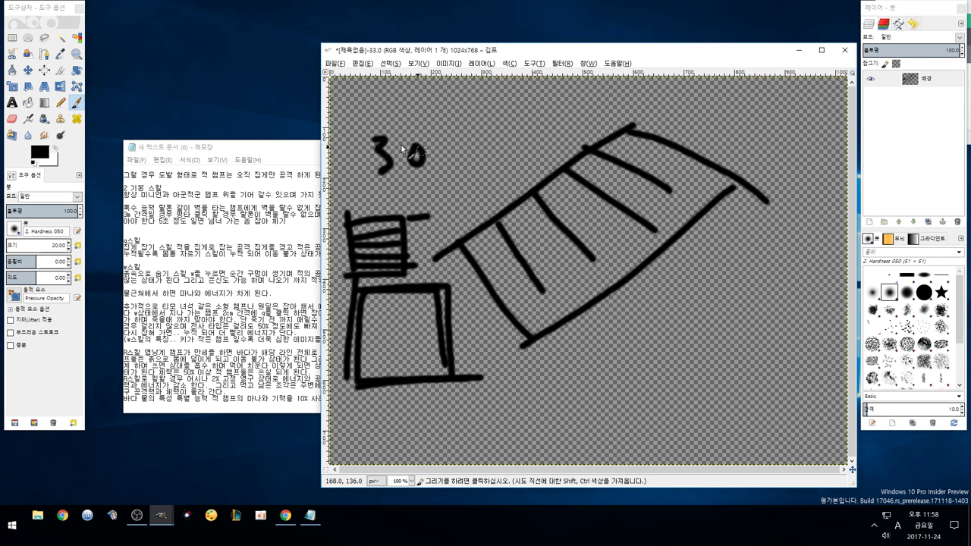
Write an underlined 30 above the small square, and draw overlapping loops from the square across the diagonal lane.
left_click_drag(373, 183, 443, 179)
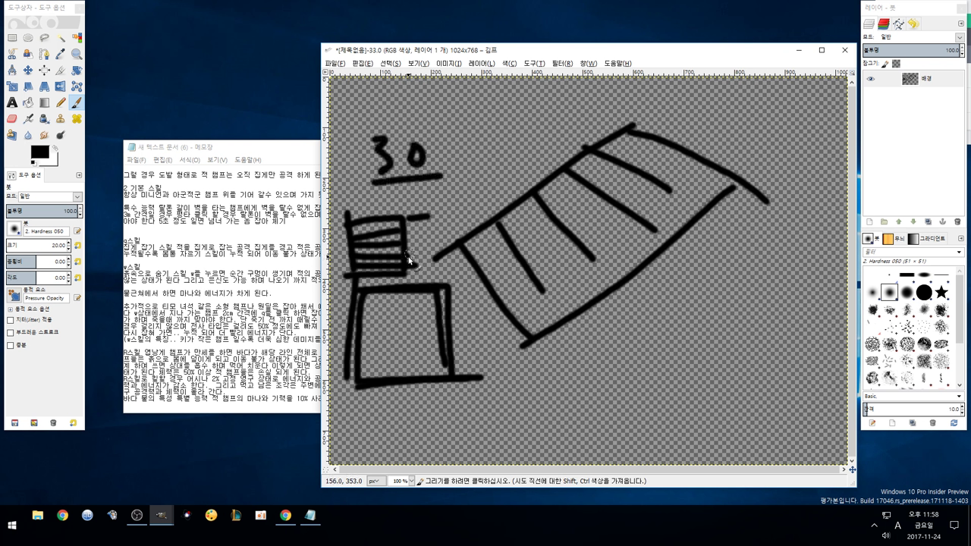
mouse_move(407, 263)
left_mouse_down()
mouse_move(557, 218)
mouse_move(648, 174)
mouse_move(654, 138)
mouse_move(628, 128)
left_mouse_up()
mouse_move(467, 258)
left_mouse_down()
mouse_move(501, 282)
mouse_move(659, 220)
mouse_move(558, 231)
mouse_move(627, 266)
left_mouse_up()
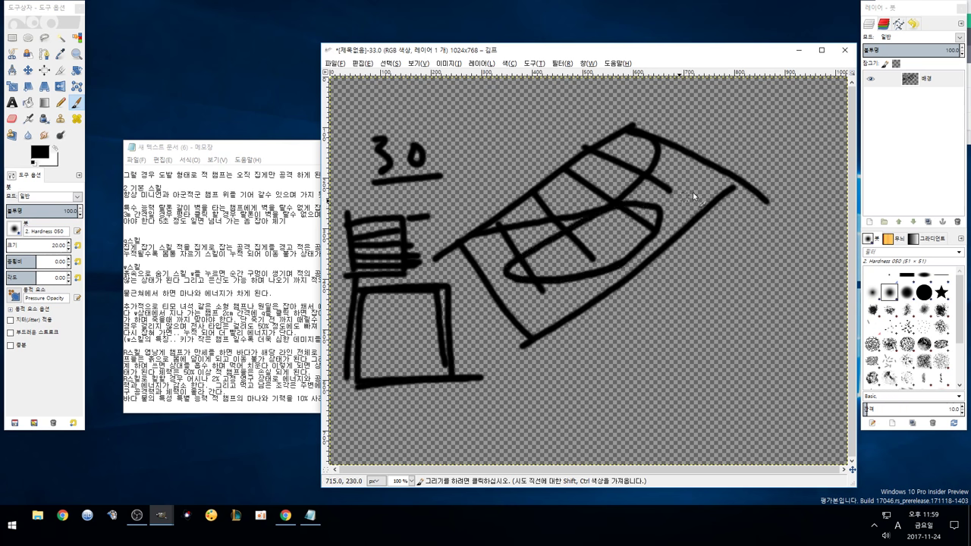
mouse_move(692, 192)
left_mouse_down()
mouse_move(645, 182)
mouse_move(653, 206)
mouse_move(545, 227)
mouse_move(577, 203)
mouse_move(596, 213)
mouse_move(716, 159)
mouse_move(592, 249)
left_mouse_up()
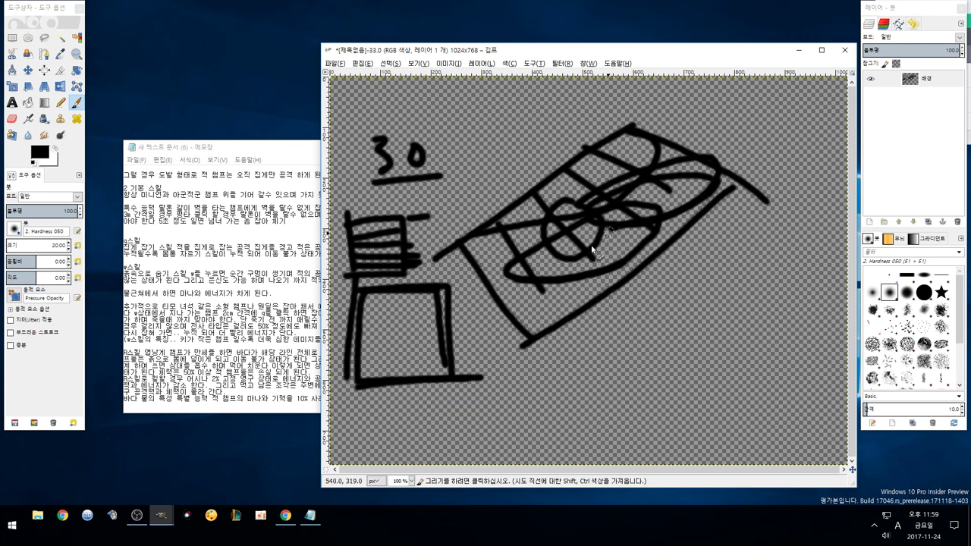
Extend the loops across the diagonal lane, and sketch a second horizontal lane below it with a circle, dashes and a small arrowhead inside.
mouse_move(543, 197)
left_mouse_down()
mouse_move(636, 229)
mouse_move(547, 237)
mouse_move(742, 200)
left_mouse_up()
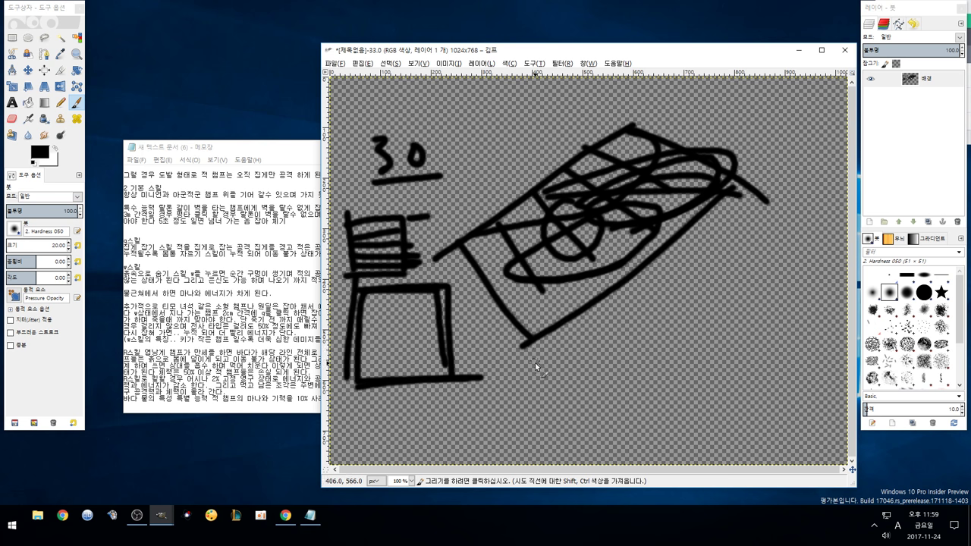
left_click_drag(535, 363, 542, 369)
mouse_move(497, 346)
left_mouse_down()
mouse_move(610, 340)
mouse_move(839, 383)
left_mouse_up()
left_click_drag(565, 434, 844, 439)
left_click_drag(638, 359, 801, 363)
left_click_drag(718, 387, 808, 389)
mouse_move(759, 410)
left_mouse_down()
mouse_move(828, 414)
mouse_move(810, 430)
left_mouse_up()
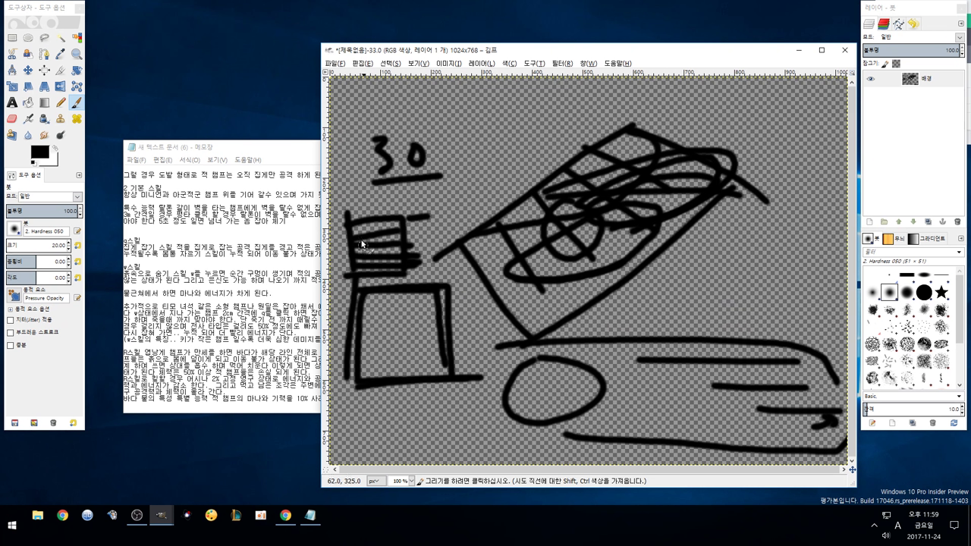
Draw an arrow out of the diagonal lane's lower side, and an upward arrow with a short label starting with 3 beside the striped square.
mouse_move(673, 241)
left_mouse_down()
mouse_move(769, 272)
mouse_move(722, 287)
left_mouse_up()
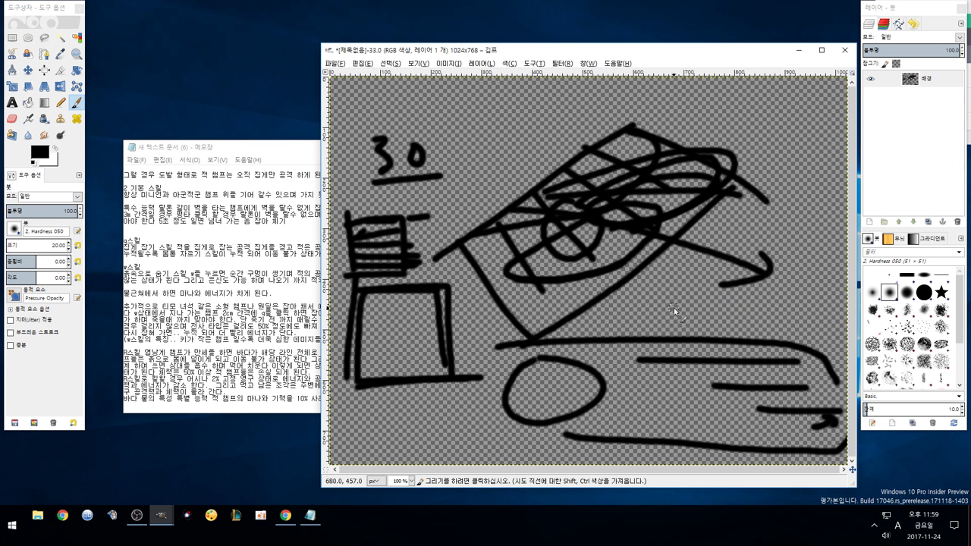
mouse_move(427, 226)
left_mouse_down()
mouse_move(425, 269)
mouse_move(440, 247)
left_mouse_up()
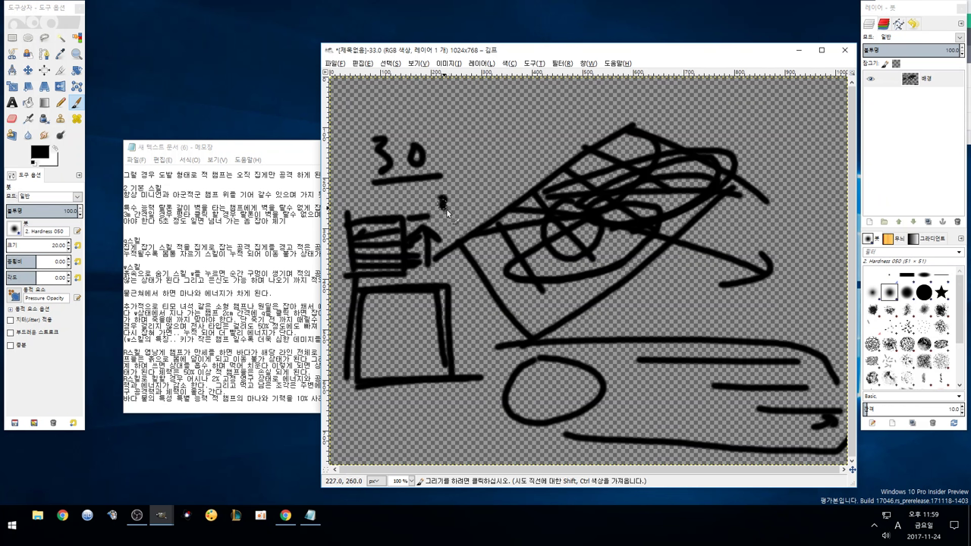
mouse_move(442, 199)
left_mouse_down()
mouse_move(447, 251)
mouse_move(448, 218)
mouse_move(479, 225)
left_mouse_up()
Close the lower lane into a rounded outline labelled with a 5, and add loops and short strokes along its upper edge.
mouse_move(657, 334)
left_mouse_down()
mouse_move(788, 365)
mouse_move(679, 440)
mouse_move(560, 435)
mouse_move(768, 417)
left_mouse_up()
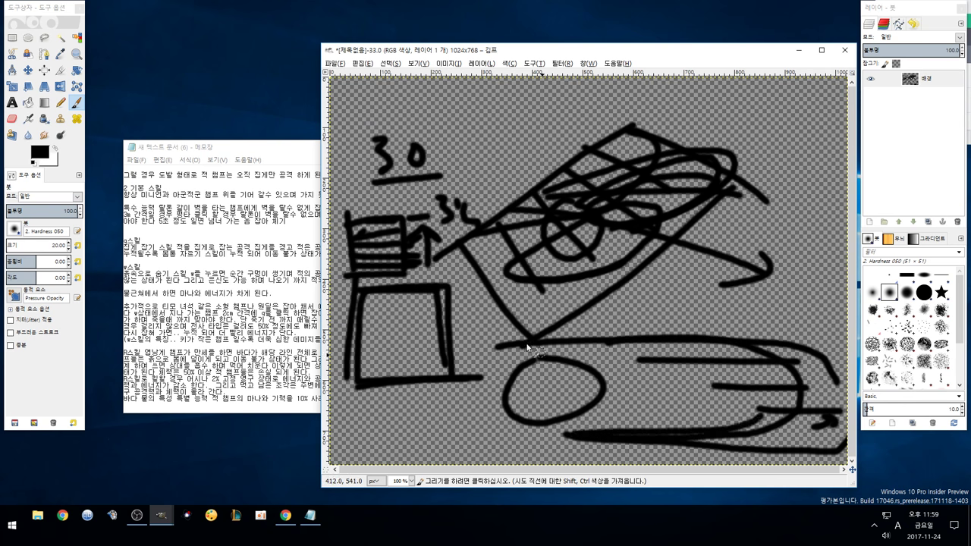
left_click_drag(541, 353, 600, 428)
left_click_drag(644, 372, 642, 406)
left_click_drag(645, 372, 665, 371)
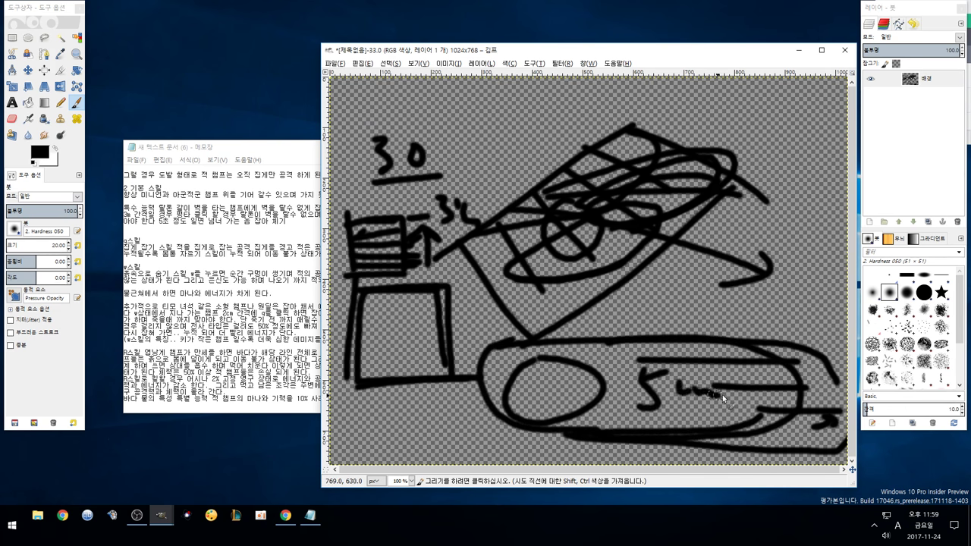
mouse_move(534, 346)
left_mouse_down()
mouse_move(802, 396)
mouse_move(557, 425)
mouse_move(774, 423)
left_mouse_up()
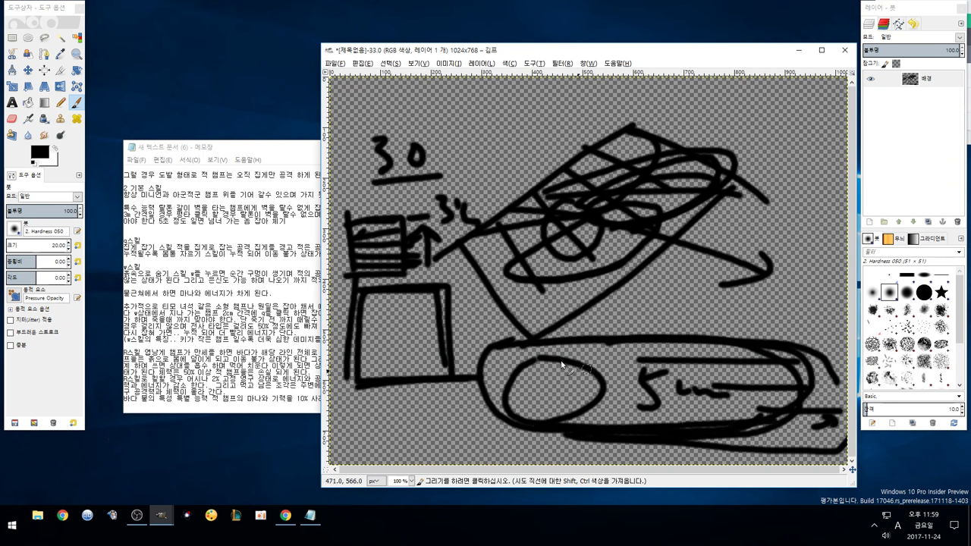
mouse_move(529, 350)
left_mouse_down()
mouse_move(817, 340)
mouse_move(824, 357)
left_mouse_up()
mouse_move(693, 343)
left_mouse_down()
mouse_move(735, 330)
mouse_move(741, 374)
mouse_move(766, 334)
mouse_move(789, 337)
mouse_move(731, 394)
left_mouse_up()
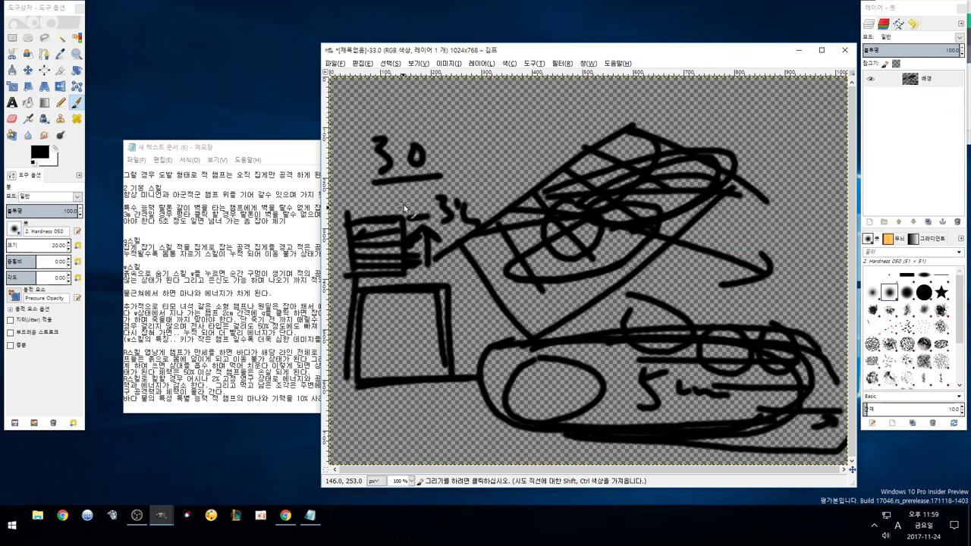
Connect the striped square to the diagonal lane with a stroke, retrace the lane's outline, and scribble more lines across it.
left_click_drag(430, 226, 486, 236)
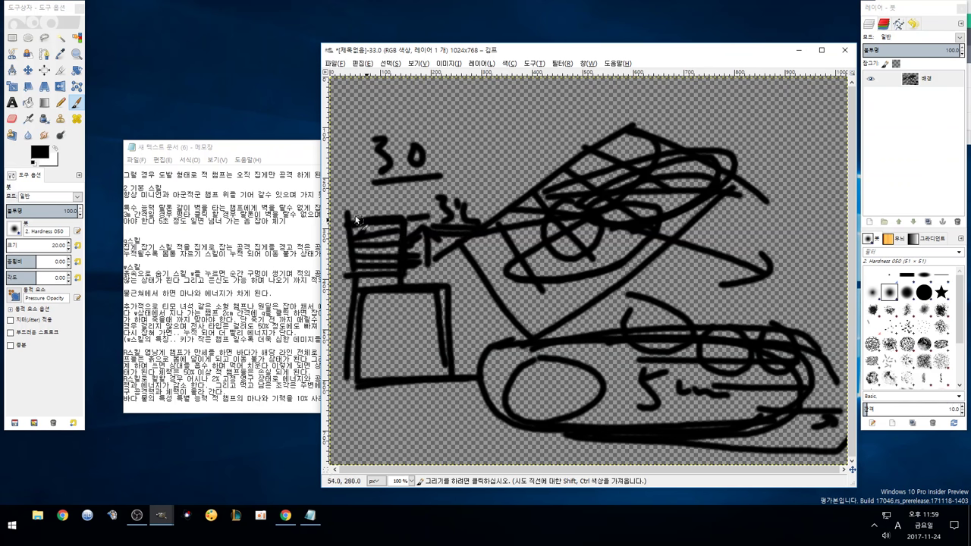
left_click_drag(356, 220, 352, 273)
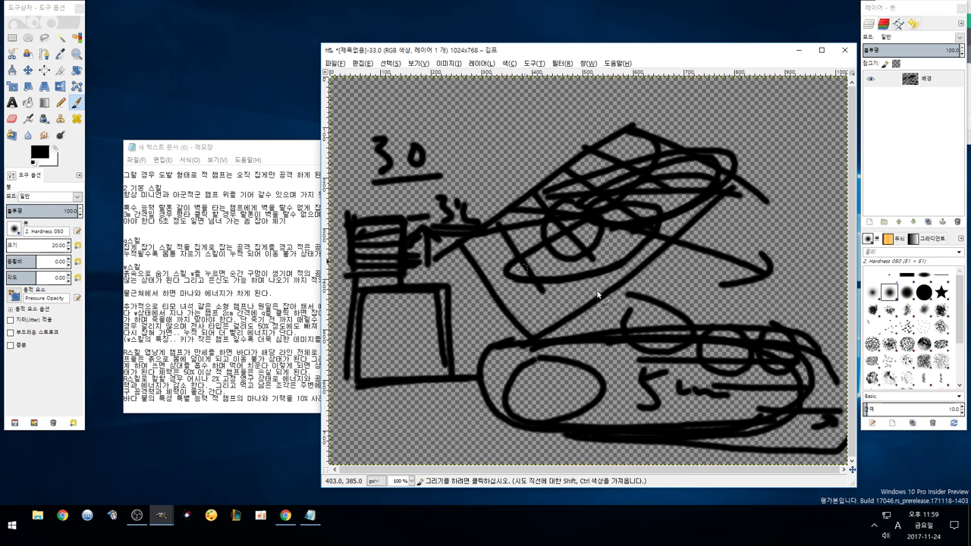
mouse_move(478, 225)
left_mouse_down()
mouse_move(569, 310)
mouse_move(471, 224)
mouse_move(540, 333)
mouse_move(751, 190)
mouse_move(599, 285)
mouse_move(648, 118)
mouse_move(444, 255)
mouse_move(561, 300)
mouse_move(622, 178)
mouse_move(710, 212)
mouse_move(555, 162)
mouse_move(706, 173)
mouse_move(749, 227)
mouse_move(529, 261)
mouse_move(714, 288)
mouse_move(678, 311)
left_mouse_up()
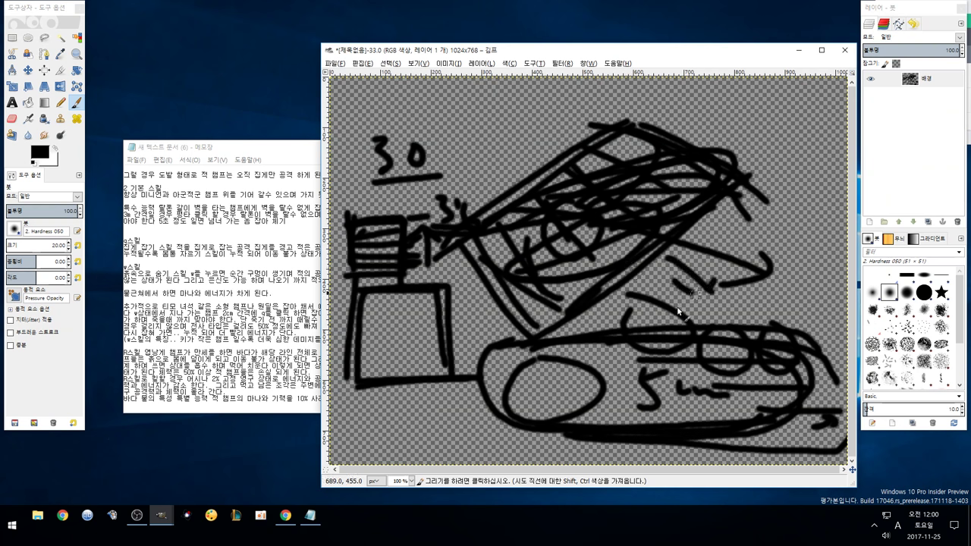
Add more underlines below the 30, strengthen the upward arrow, and write a short word beside the number.
left_click_drag(387, 183, 471, 199)
left_click_drag(421, 250, 420, 199)
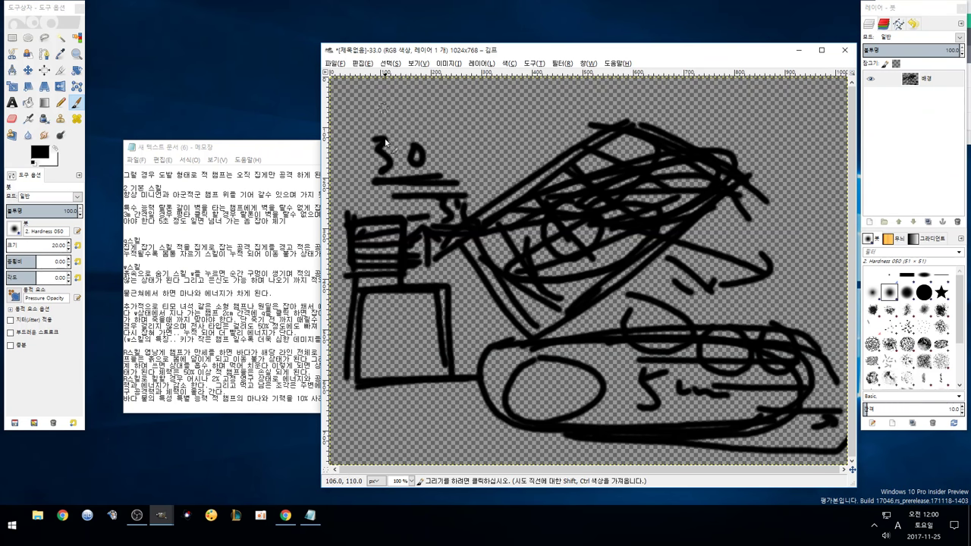
mouse_move(437, 106)
left_mouse_down()
mouse_move(438, 142)
mouse_move(480, 131)
mouse_move(489, 163)
mouse_move(501, 135)
left_mouse_up()
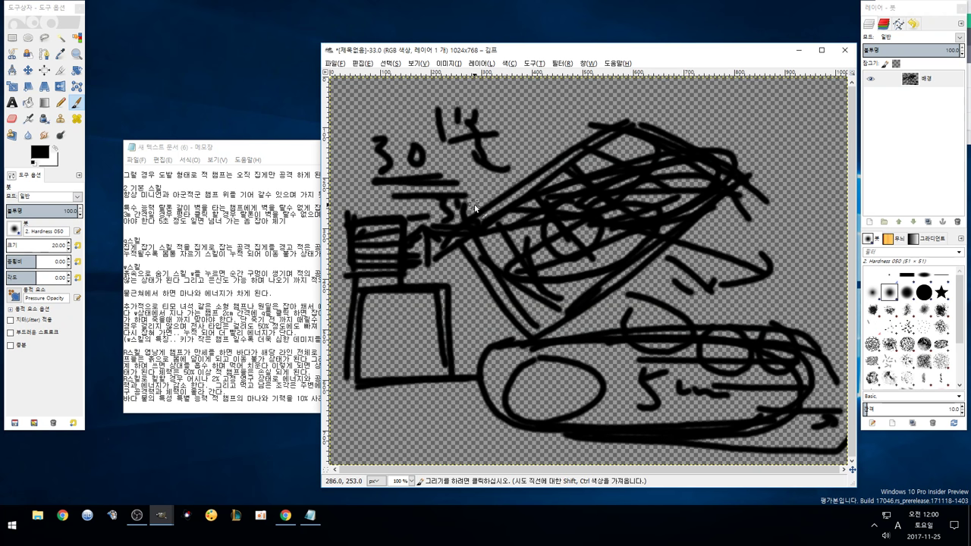
Check the written notes and create a new blank 1024x768 image, placing its window beside the notes.
left_click(310, 516)
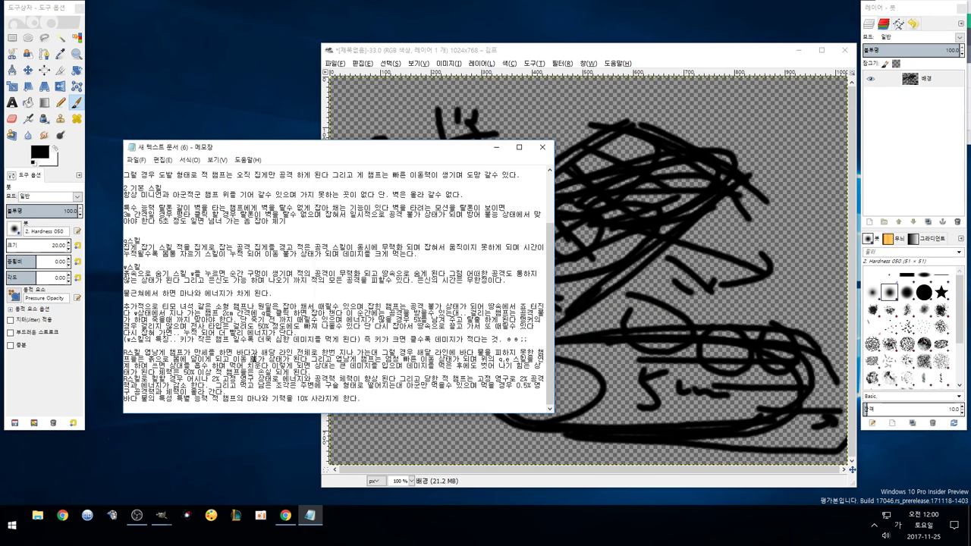
left_click(409, 110)
left_click(335, 63)
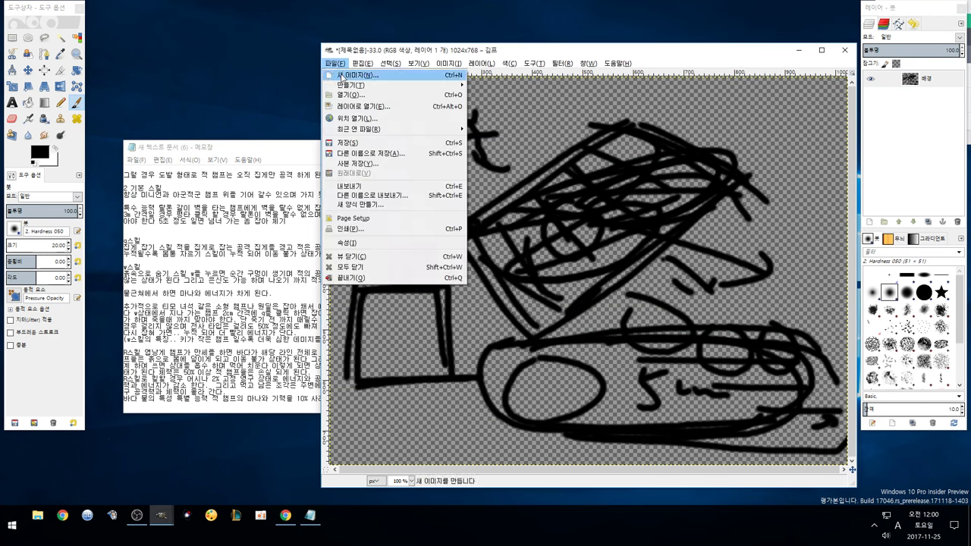
left_click(341, 76)
left_click(266, 213)
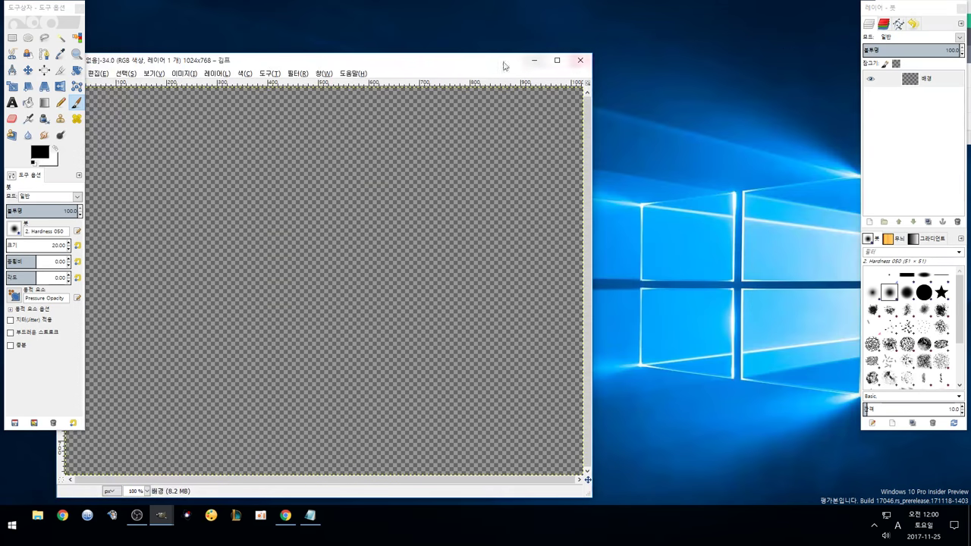
left_click_drag(503, 66, 734, 50)
Write 마나, 기력 and 10% in three rows on the blank canvas, and draw a horizontal arrow beneath them.
mouse_move(383, 136)
left_mouse_down()
mouse_move(395, 168)
mouse_move(415, 161)
left_mouse_up()
mouse_move(435, 136)
left_mouse_down()
mouse_move(436, 174)
mouse_move(457, 228)
left_mouse_up()
left_click_drag(478, 200, 481, 258)
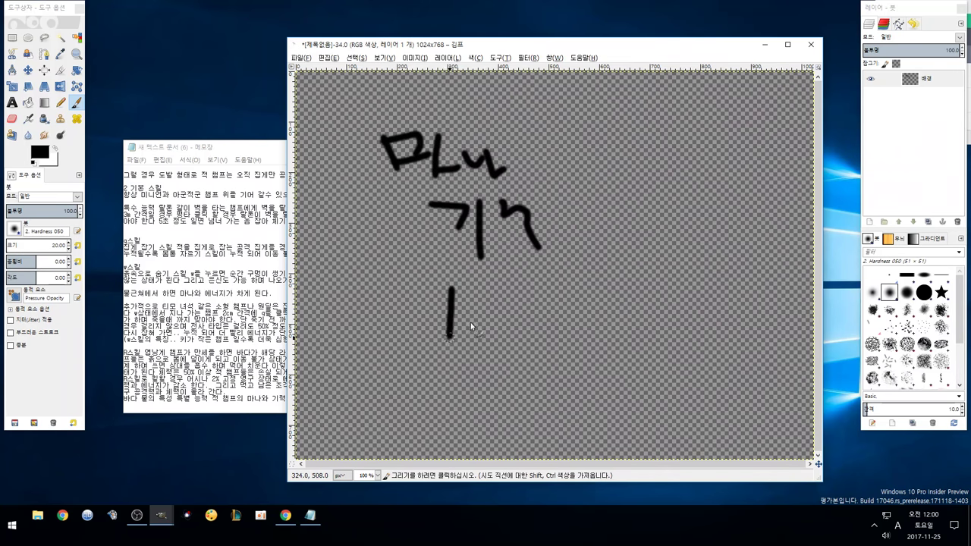
left_click_drag(504, 295, 531, 350)
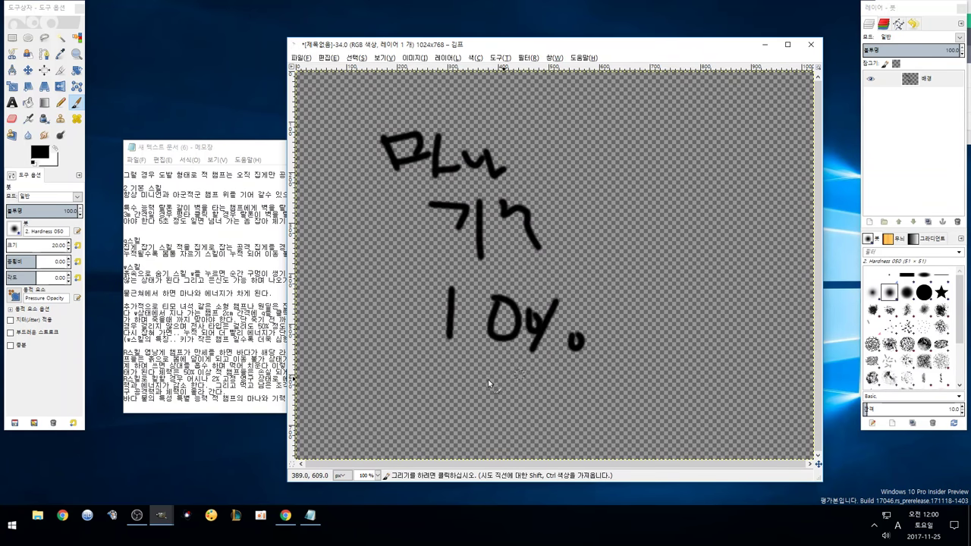
left_click_drag(484, 379, 588, 375)
left_click_drag(568, 365, 549, 402)
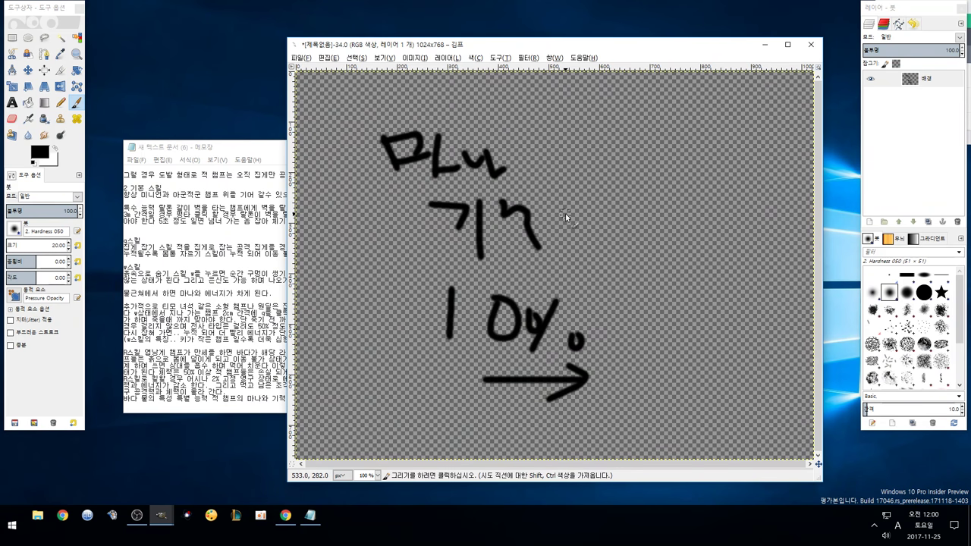
Draw two overlapping ovals beside the writing, with a downward arrow and two arrows pointing at the ovals.
left_click_drag(566, 213, 601, 273)
left_click_drag(571, 251, 613, 277)
mouse_move(730, 242)
left_mouse_down()
mouse_move(653, 311)
mouse_move(759, 248)
mouse_move(709, 250)
left_mouse_up()
mouse_move(685, 180)
left_mouse_down()
mouse_move(730, 235)
mouse_move(687, 188)
left_mouse_up()
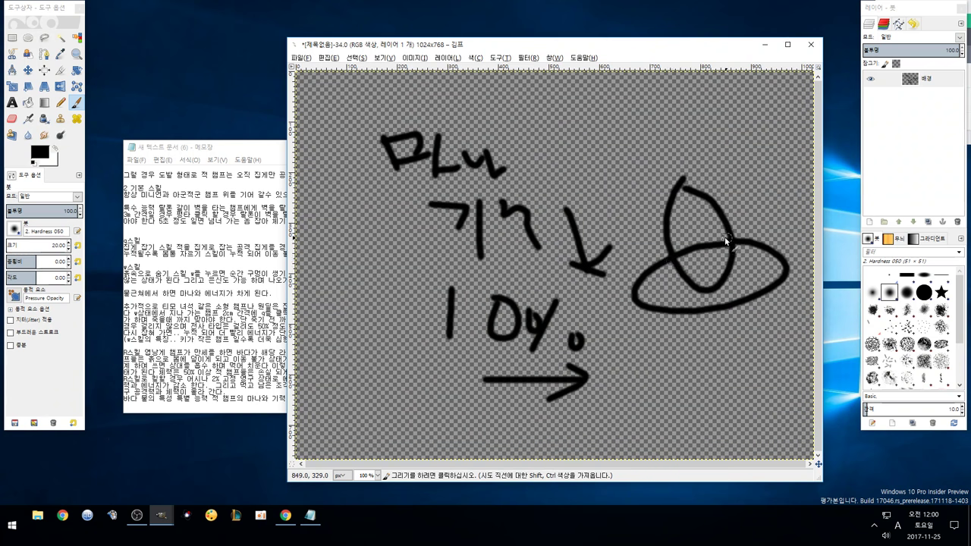
left_click_drag(598, 215, 644, 238)
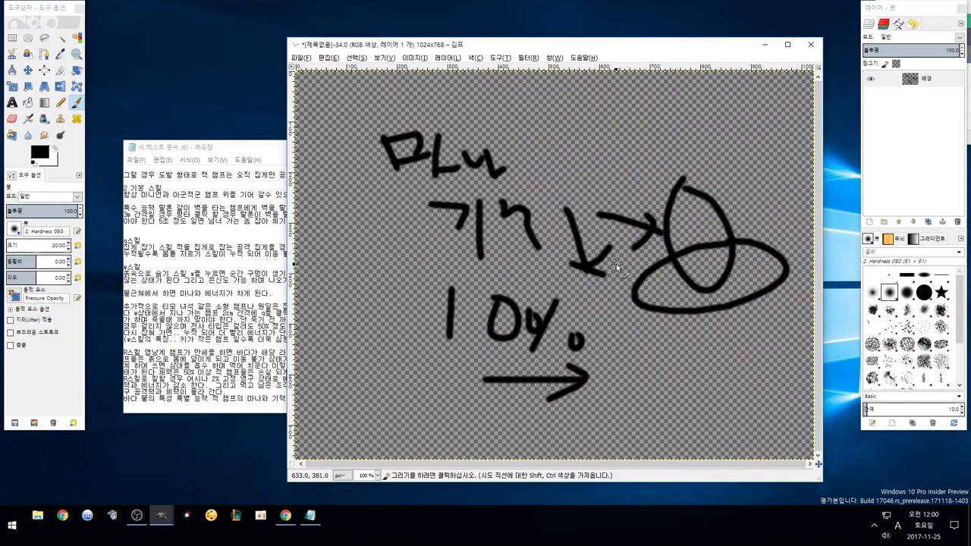
mouse_move(562, 246)
left_mouse_down()
mouse_move(649, 246)
mouse_move(642, 267)
left_mouse_up()
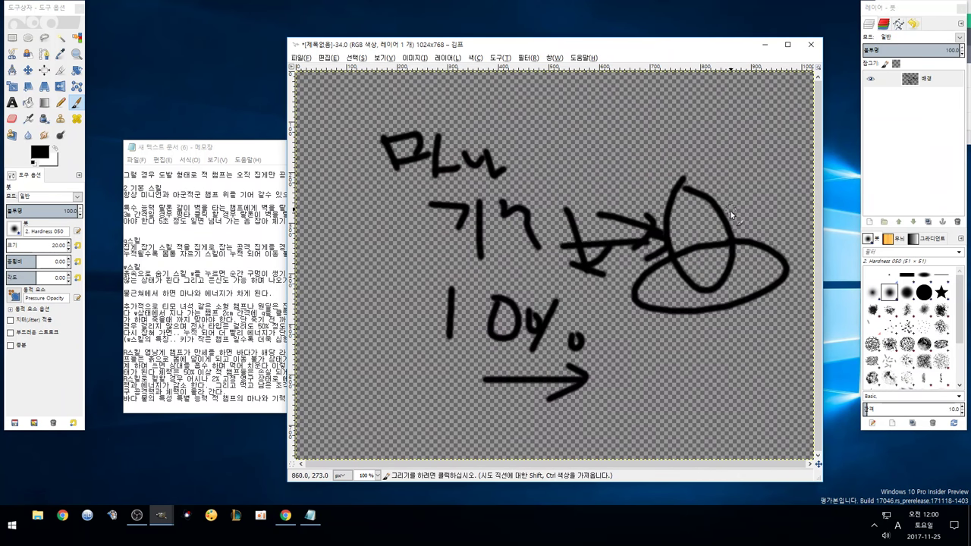
Draw three circles in a row above the ovals with a curved stroke beneath them, and a downward arrow from the first circle.
mouse_move(719, 188)
left_mouse_down()
mouse_move(781, 151)
mouse_move(781, 161)
mouse_move(719, 121)
mouse_move(759, 135)
left_mouse_up()
left_click_drag(611, 108, 613, 114)
left_click_drag(661, 145, 688, 114)
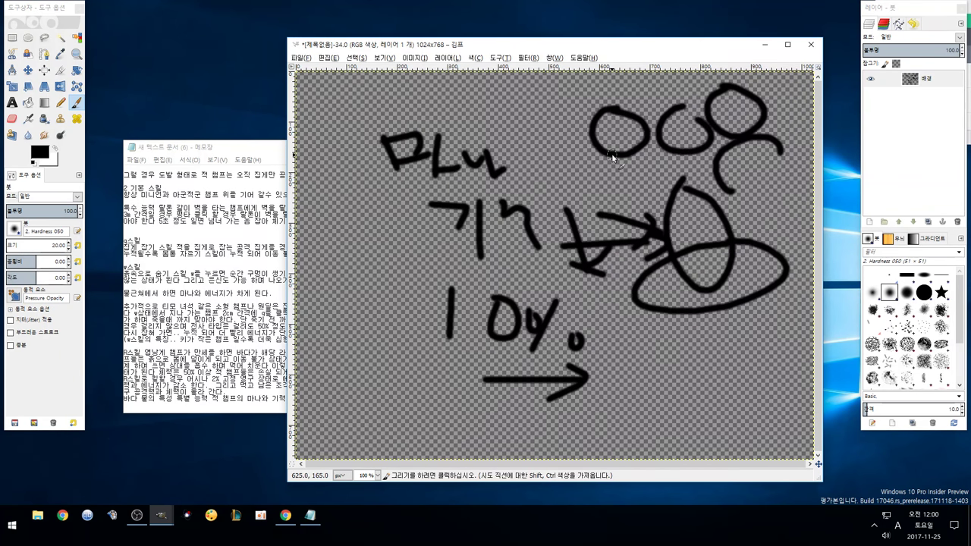
left_click_drag(614, 158, 628, 290)
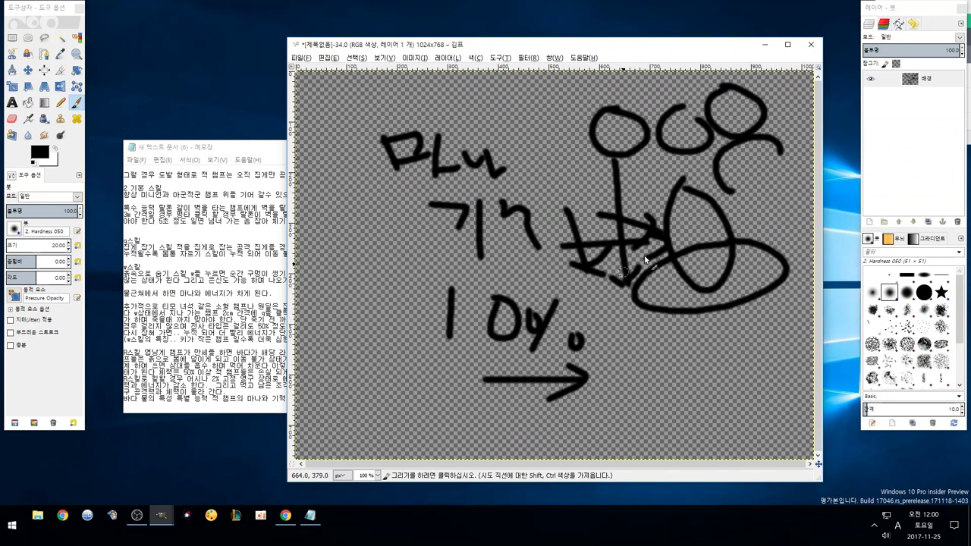
Write a short word beside the 10%, and thicken the outlines of the three circles with extra loops.
left_click_drag(644, 334, 689, 384)
left_click_drag(613, 328, 642, 334)
mouse_move(624, 144)
left_mouse_down()
mouse_move(671, 141)
mouse_move(657, 115)
mouse_move(689, 144)
mouse_move(755, 119)
mouse_move(764, 87)
mouse_move(750, 117)
mouse_move(716, 141)
mouse_move(619, 146)
mouse_move(582, 131)
mouse_move(676, 134)
mouse_move(686, 112)
mouse_move(687, 137)
mouse_move(750, 123)
left_mouse_up()
Draw a long diagonal arrow down across the writing, and write a short word at its tip.
left_click_drag(579, 192, 381, 354)
left_click_drag(391, 312, 381, 354)
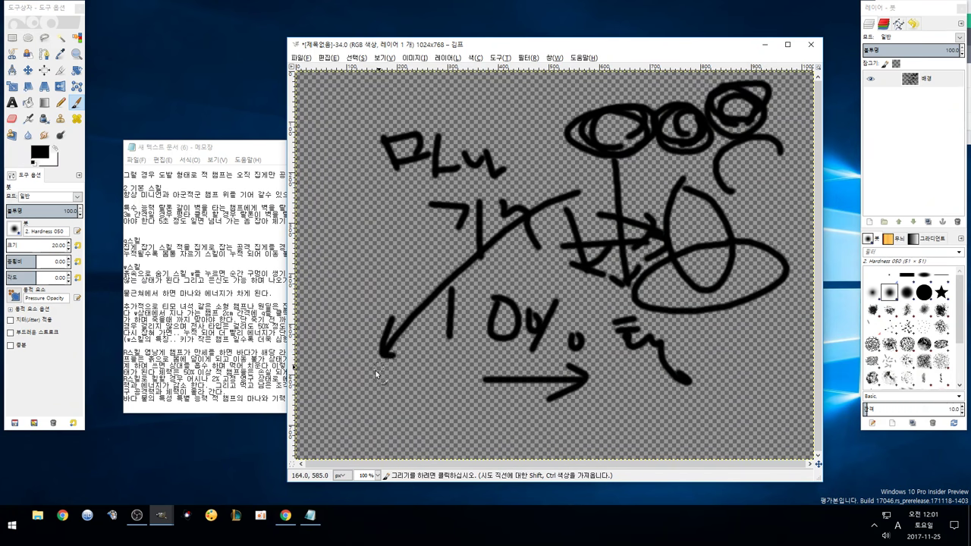
mouse_move(396, 393)
left_mouse_down()
mouse_move(440, 396)
mouse_move(455, 418)
left_mouse_up()
Check the notes again and write 0.5% followed by a short word along the lower edge of the canvas.
left_click(310, 515)
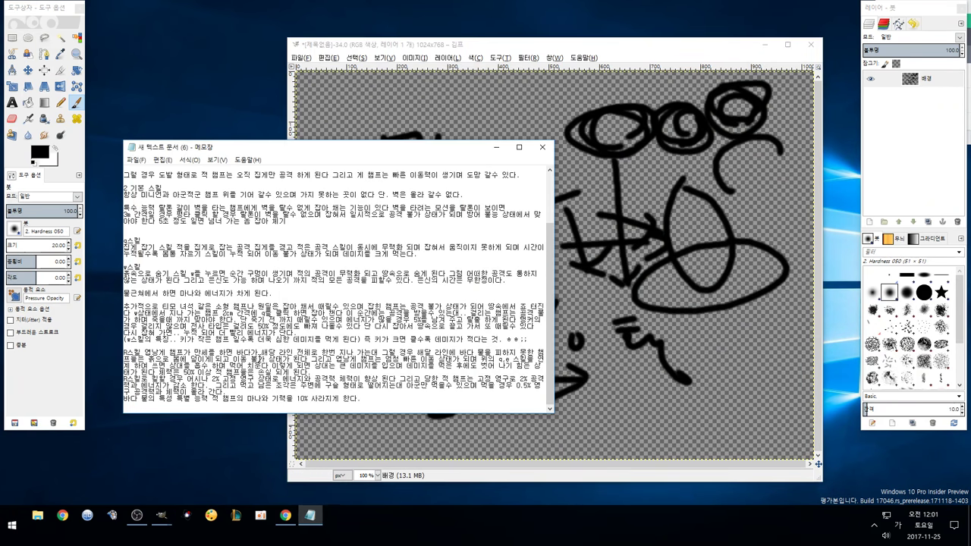
left_click(592, 410)
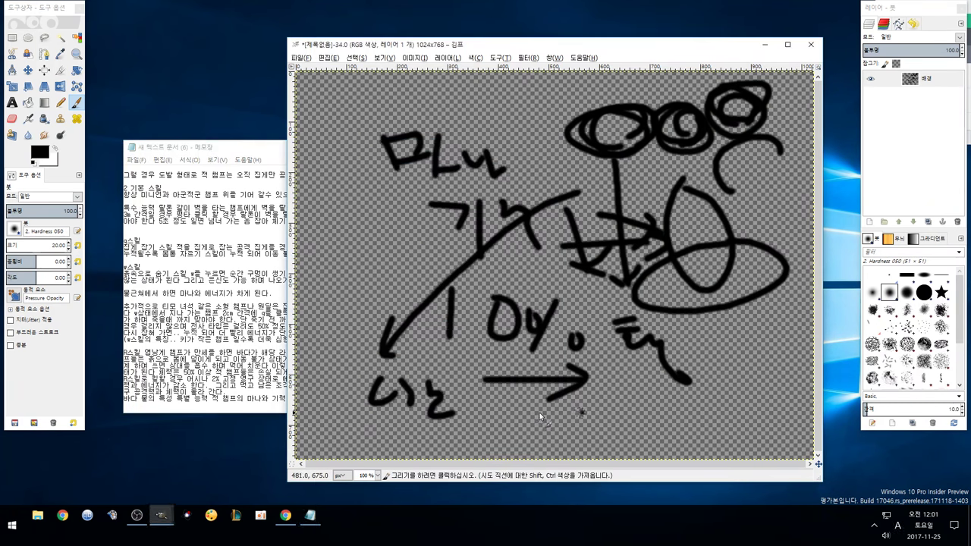
mouse_move(470, 419)
left_mouse_down()
mouse_move(493, 437)
mouse_move(510, 429)
mouse_move(516, 438)
left_mouse_up()
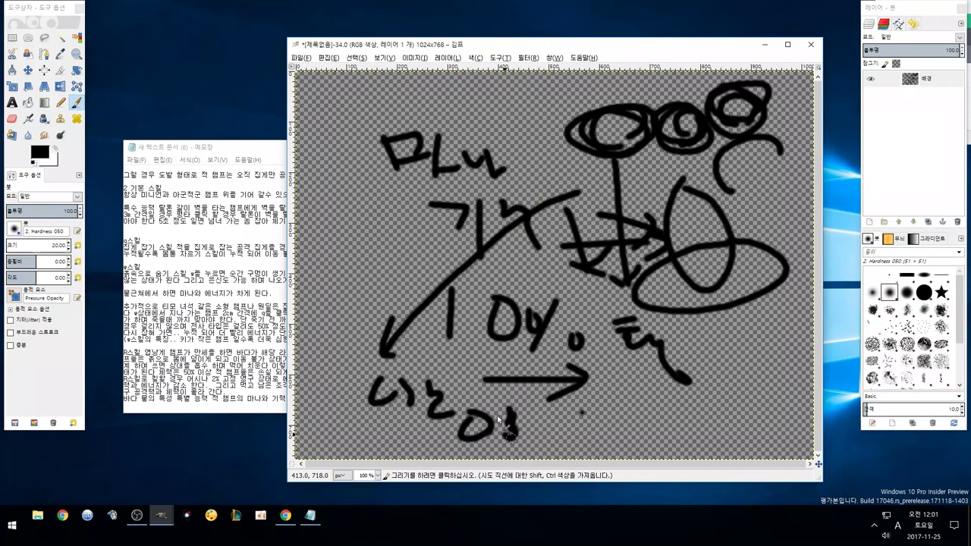
left_click(486, 440)
mouse_move(576, 411)
left_mouse_down()
mouse_move(539, 444)
mouse_move(543, 429)
mouse_move(574, 446)
left_mouse_up()
left_click_drag(636, 419, 627, 429)
mouse_move(623, 437)
left_mouse_down()
mouse_move(653, 452)
mouse_move(695, 427)
left_mouse_up()
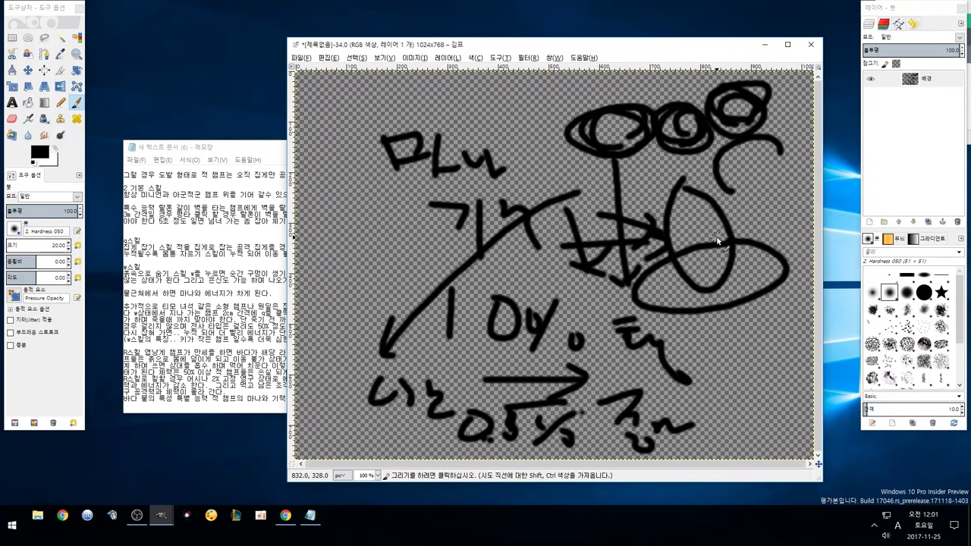
Circle the word after 0.5%, mark it with a small arrow and extra strokes, and thicken the three upper circles.
mouse_move(683, 450)
left_mouse_down()
mouse_move(704, 426)
mouse_move(689, 446)
left_mouse_up()
mouse_move(710, 384)
left_mouse_down()
mouse_move(734, 391)
mouse_move(755, 428)
left_mouse_up()
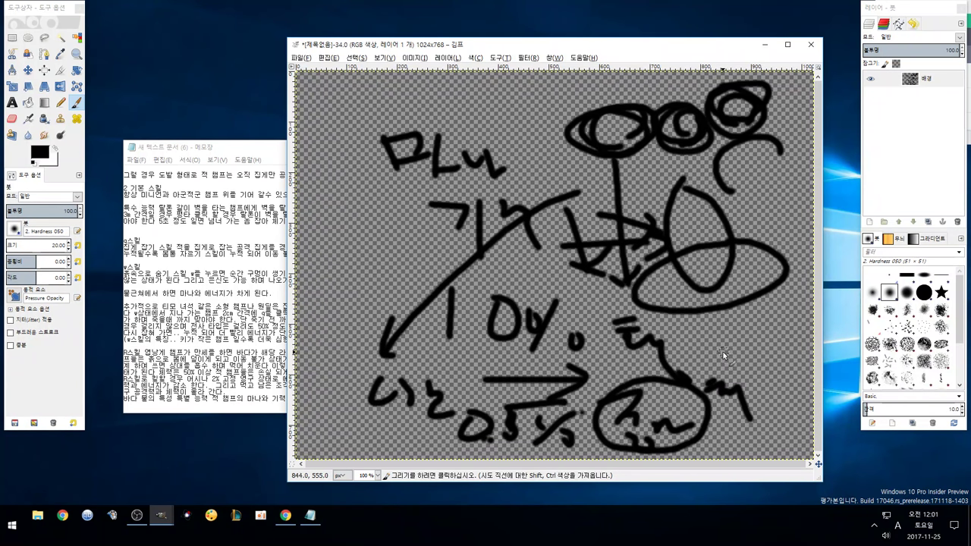
mouse_move(640, 133)
left_mouse_down()
mouse_move(690, 150)
mouse_move(713, 123)
mouse_move(716, 135)
mouse_move(722, 116)
mouse_move(750, 123)
left_mouse_up()
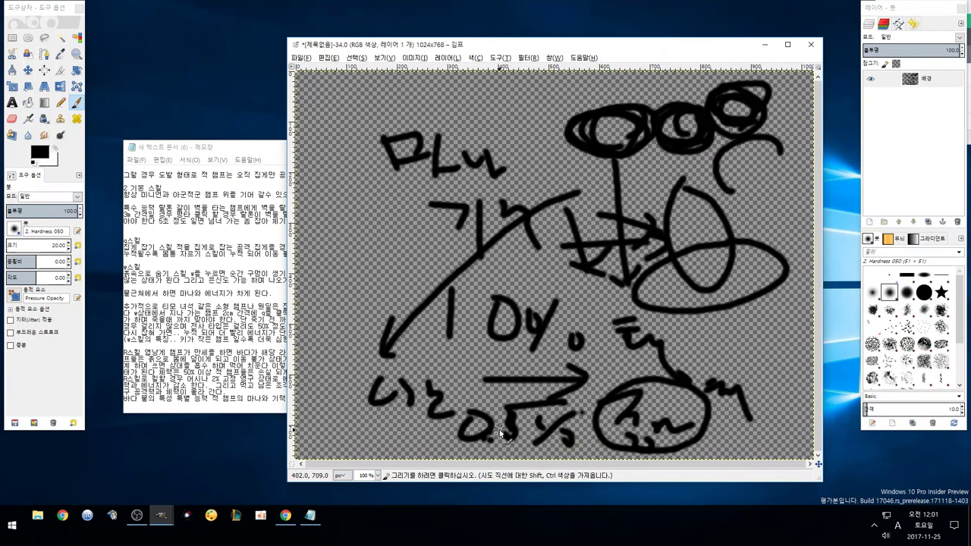
left_click_drag(694, 351, 696, 371)
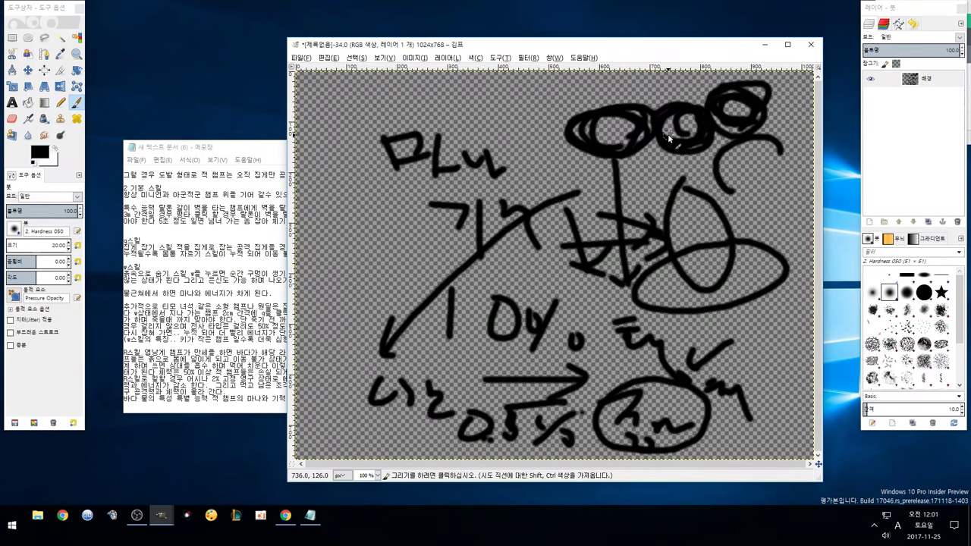
Scribble inside the three upper circles, mark the ovals' crossing, and draw small circles around the lower oval's edge.
left_click_drag(661, 249, 691, 261)
mouse_move(681, 120)
left_mouse_down()
mouse_move(730, 127)
mouse_move(594, 101)
mouse_move(685, 144)
mouse_move(685, 109)
mouse_move(755, 121)
left_mouse_up()
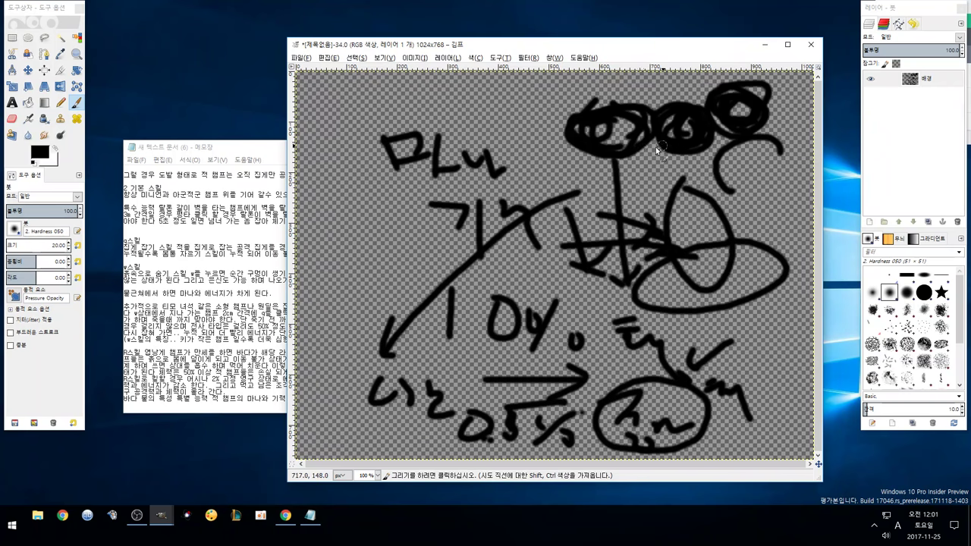
mouse_move(638, 312)
left_mouse_down()
mouse_move(737, 334)
mouse_move(797, 290)
mouse_move(776, 240)
mouse_move(797, 251)
left_mouse_up()
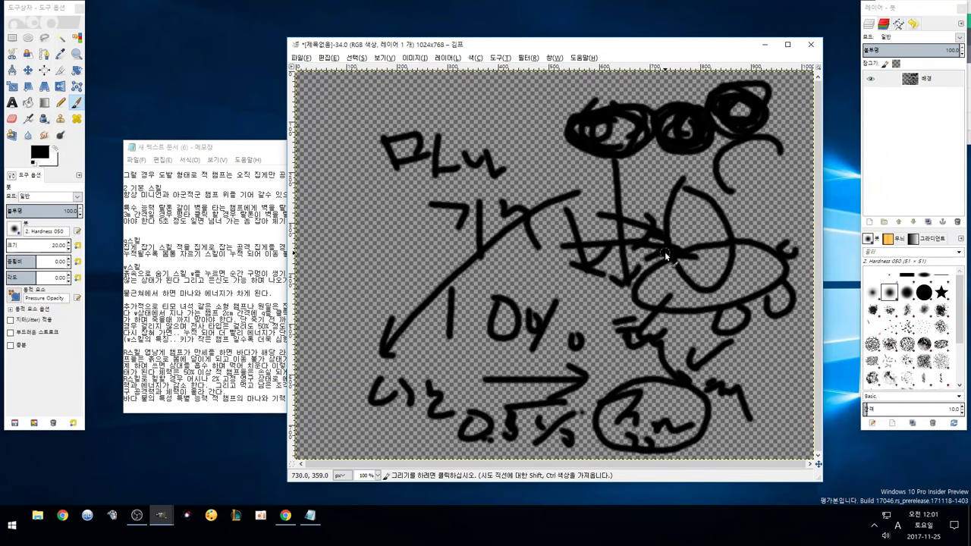
mouse_move(585, 294)
left_mouse_down()
mouse_move(698, 331)
mouse_move(748, 359)
mouse_move(764, 280)
mouse_move(755, 274)
mouse_move(789, 277)
left_mouse_up()
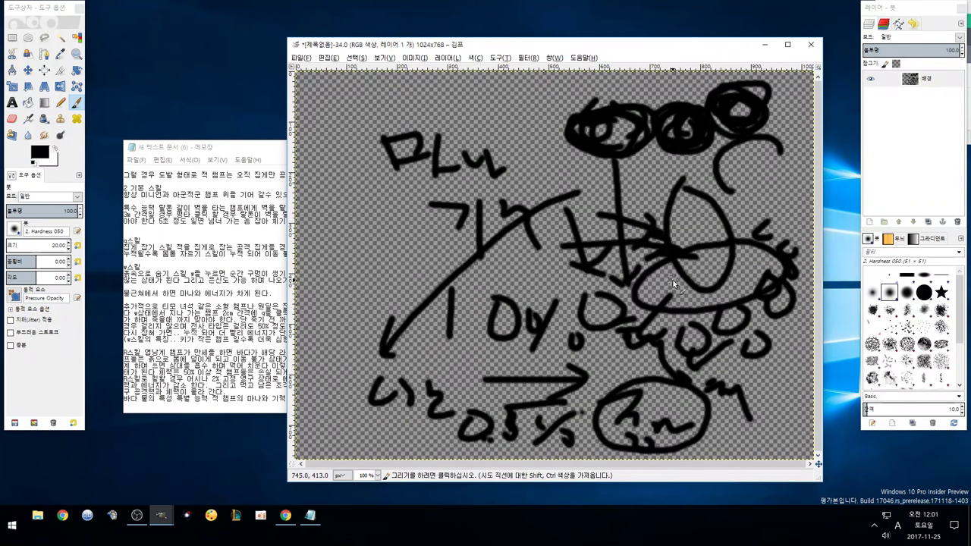
Retrace and mark the small circles around the lower oval, and write two short Korean words beside the long diagonal arrow.
mouse_move(673, 284)
left_mouse_down()
mouse_move(662, 312)
mouse_move(685, 302)
mouse_move(719, 342)
mouse_move(695, 323)
mouse_move(685, 355)
mouse_move(674, 354)
mouse_move(696, 322)
mouse_move(727, 311)
left_mouse_up()
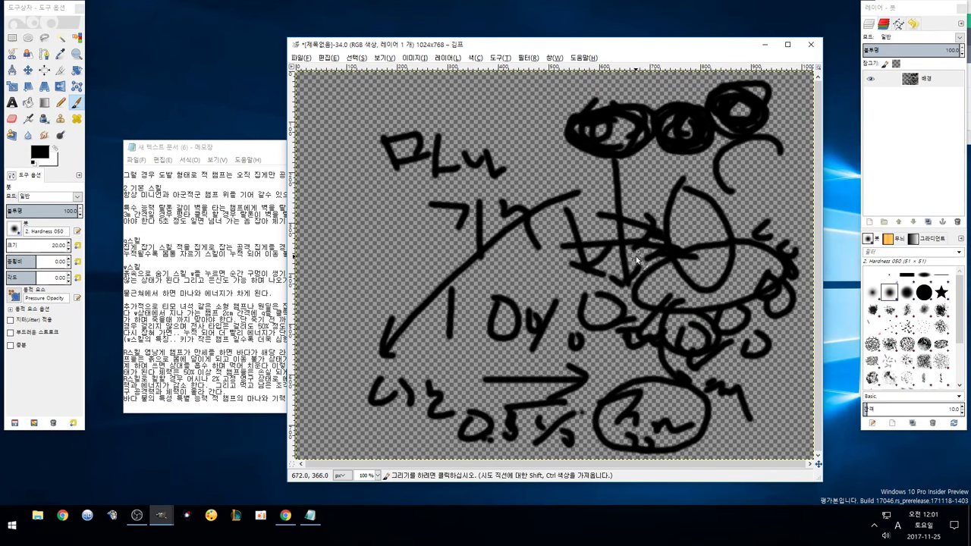
mouse_move(645, 307)
left_mouse_down()
mouse_move(601, 324)
mouse_move(632, 299)
mouse_move(690, 342)
mouse_move(721, 324)
mouse_move(736, 337)
mouse_move(793, 313)
left_mouse_up()
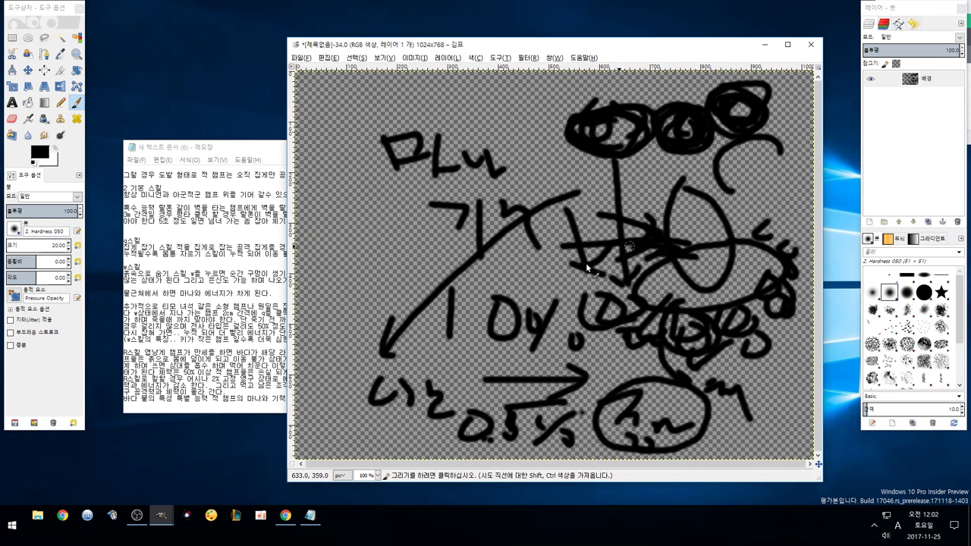
mouse_move(339, 249)
left_mouse_down()
mouse_move(372, 265)
mouse_move(408, 237)
mouse_move(404, 267)
left_mouse_up()
left_click_drag(422, 271, 434, 276)
mouse_move(326, 305)
left_mouse_down()
mouse_move(343, 330)
mouse_move(387, 339)
left_mouse_up()
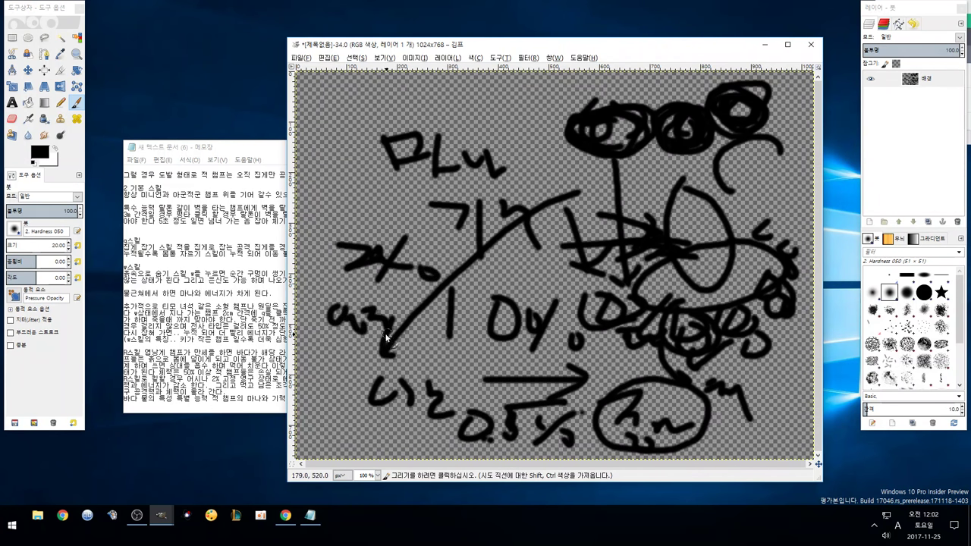
Reread the champion's skill notes from the opening section down to the R skill, and return to the drawing.
left_click(186, 361)
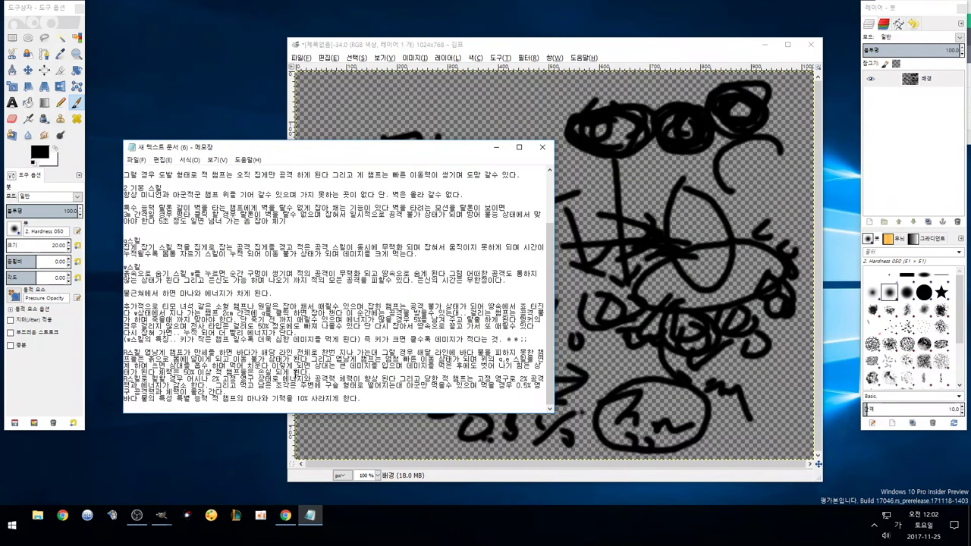
scroll(218, 218, "up", 2)
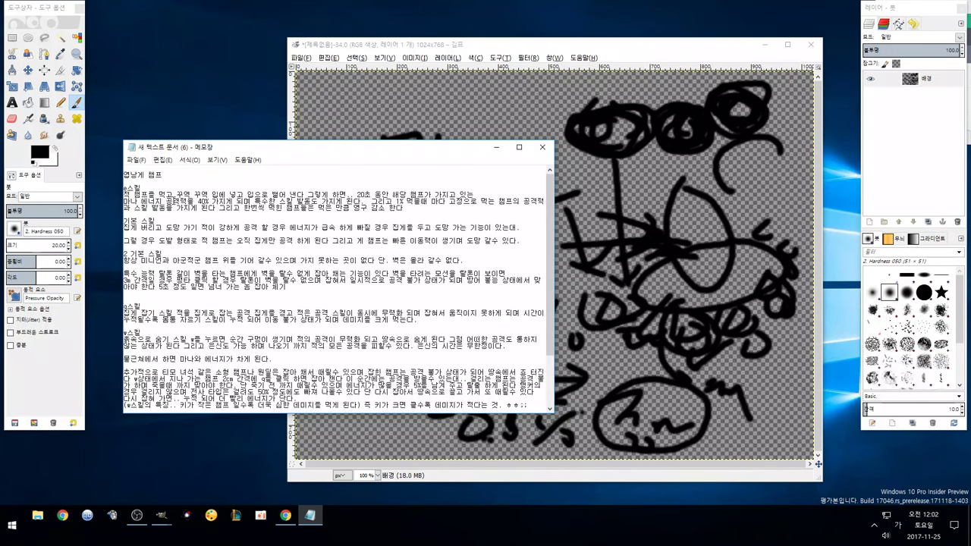
scroll(218, 238, "down", 2)
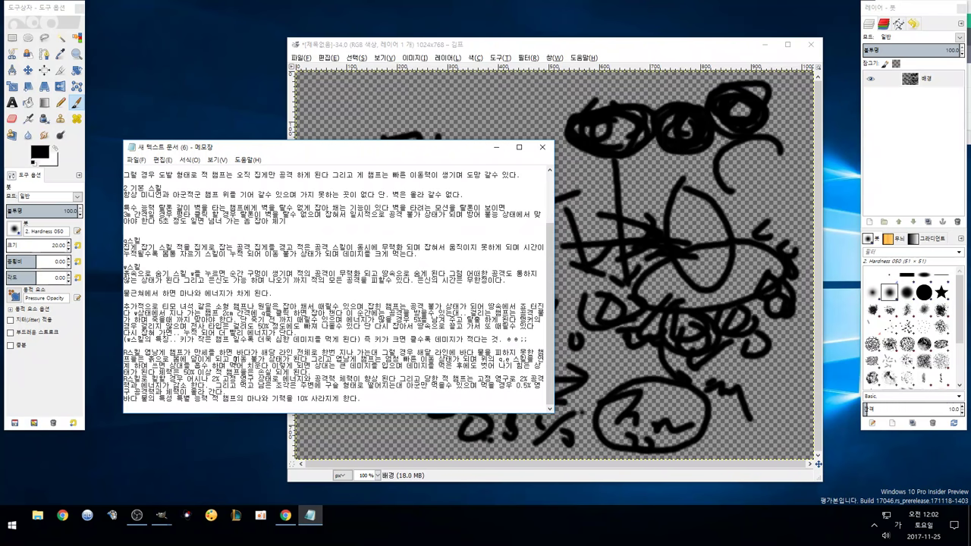
left_click(564, 349)
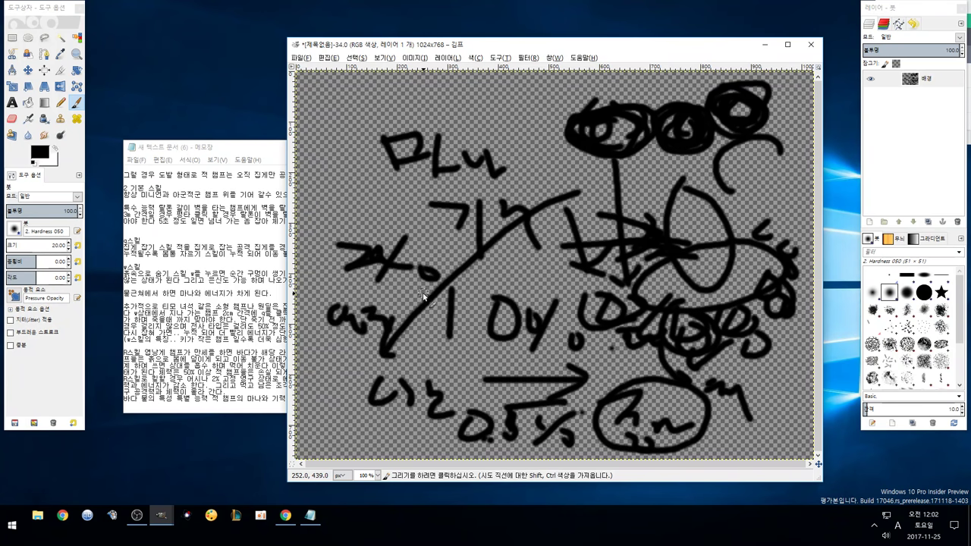
left_click(137, 515)
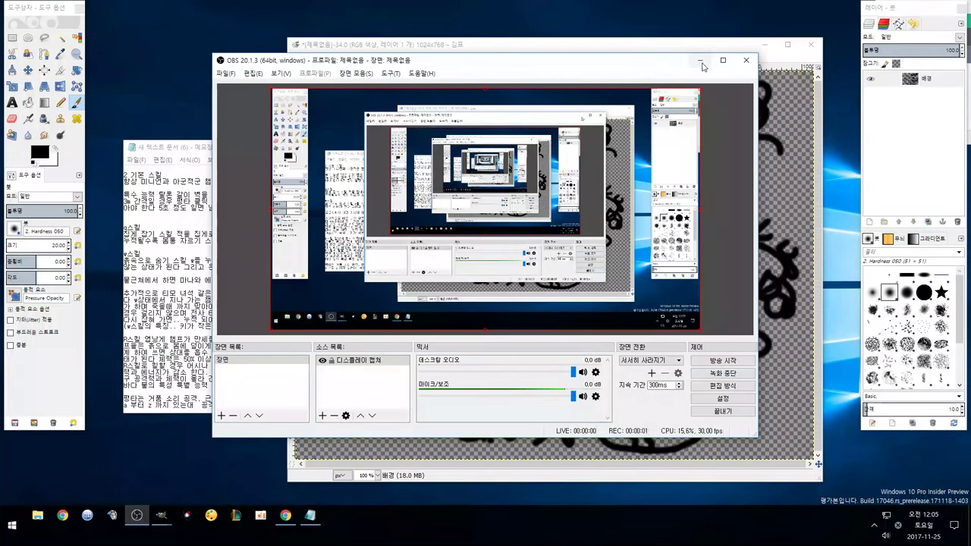
left_click(700, 61)
key("Return")
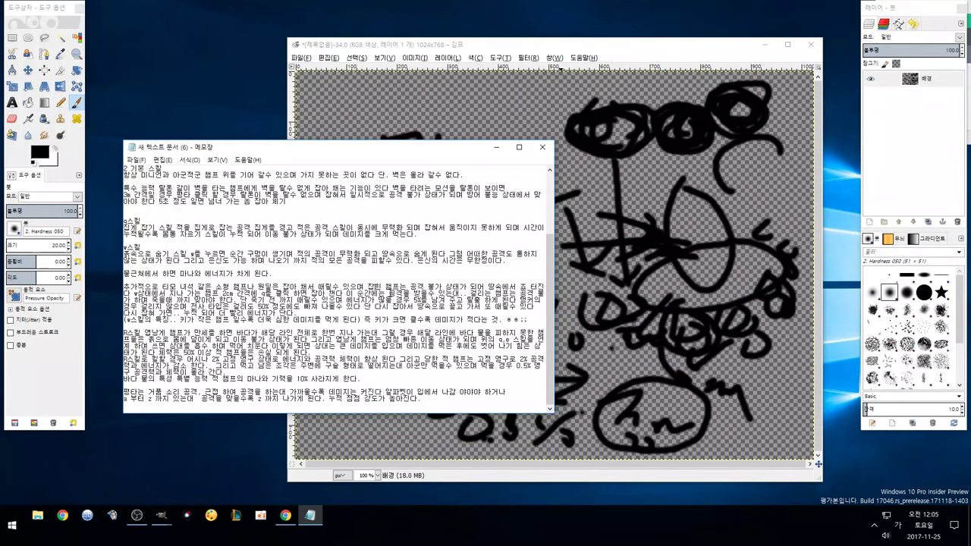
Create a new blank 1024x768 image, put the old drawing away, and place the new canvas beside the notes.
left_click(587, 279)
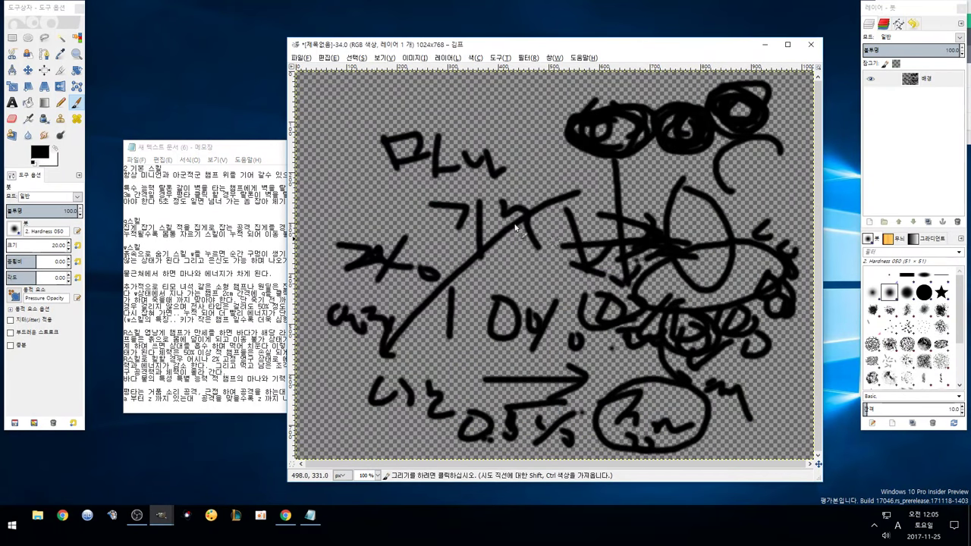
left_click(301, 57)
left_click(307, 70)
left_click(269, 210)
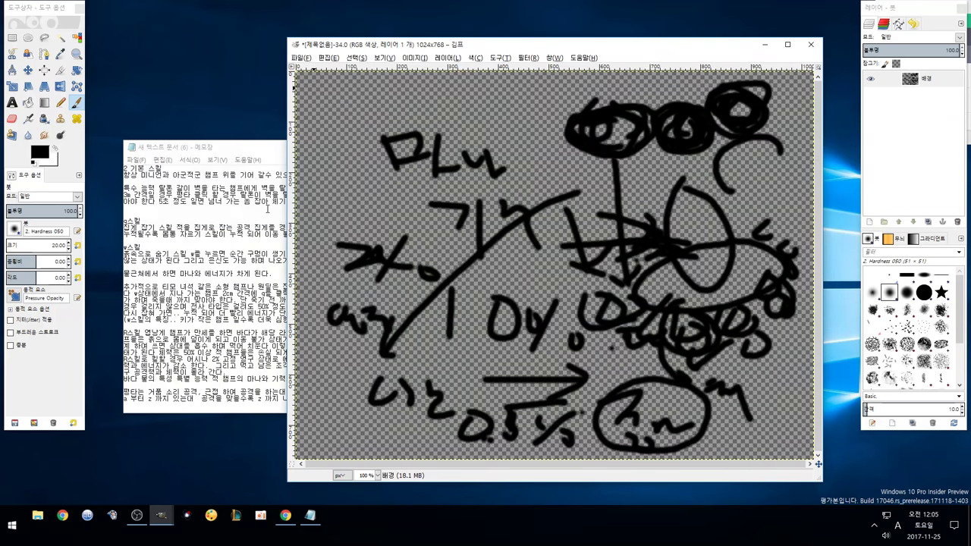
left_click(765, 44)
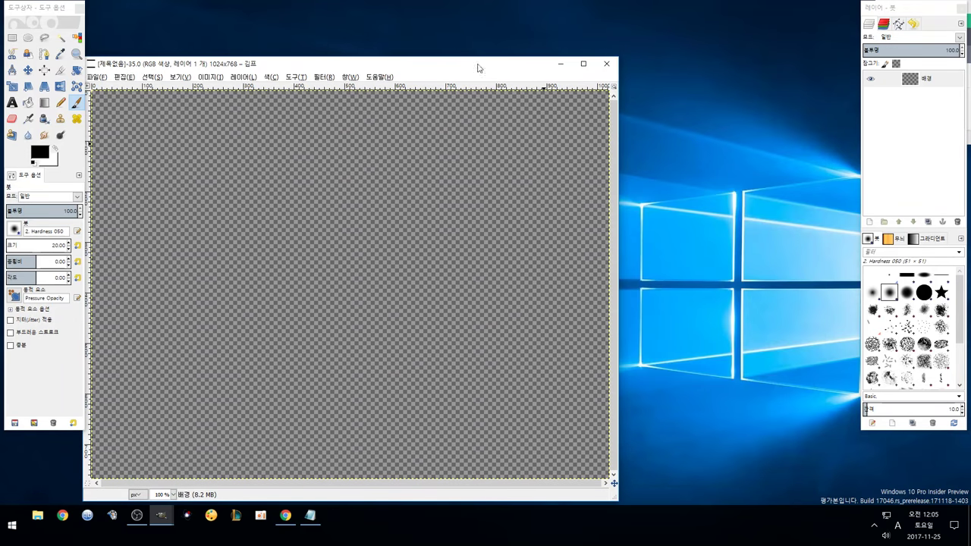
left_click_drag(472, 66, 690, 57)
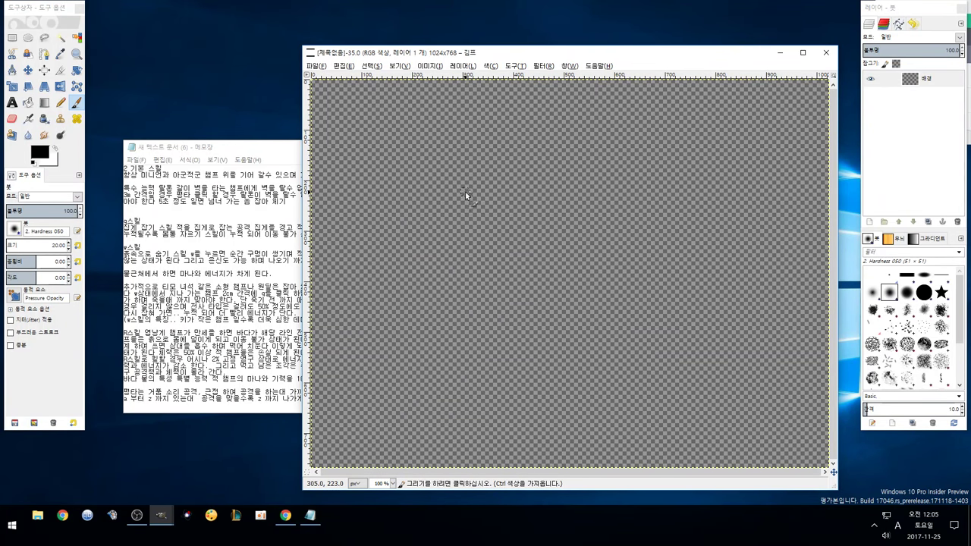
Sketch a crab with two round eyes, a wide oval body, two raised claws and three curved legs on each side.
left_click_drag(424, 203, 426, 204)
mouse_move(497, 203)
left_mouse_down()
mouse_move(511, 237)
mouse_move(495, 204)
left_mouse_up()
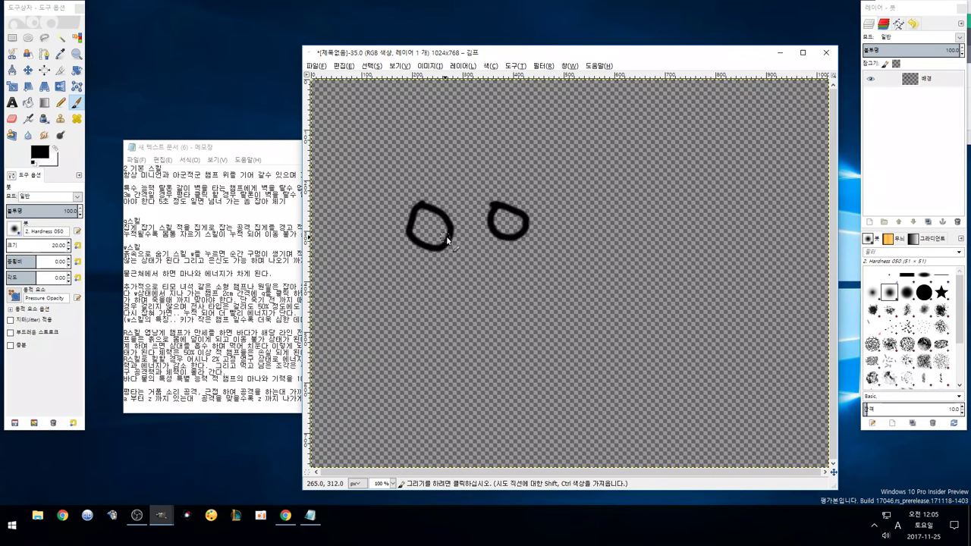
mouse_move(419, 207)
left_mouse_down()
mouse_move(538, 278)
mouse_move(438, 155)
left_mouse_up()
mouse_move(499, 208)
left_mouse_down()
mouse_move(492, 158)
mouse_move(453, 160)
left_mouse_up()
left_click_drag(379, 224, 318, 270)
mouse_move(373, 228)
left_mouse_down()
mouse_move(384, 273)
mouse_move(330, 299)
left_mouse_up()
left_click_drag(380, 275, 360, 296)
left_click_drag(589, 226, 635, 241)
mouse_move(592, 262)
left_mouse_down()
mouse_move(646, 280)
mouse_move(657, 305)
left_mouse_up()
left_click_drag(604, 285, 629, 302)
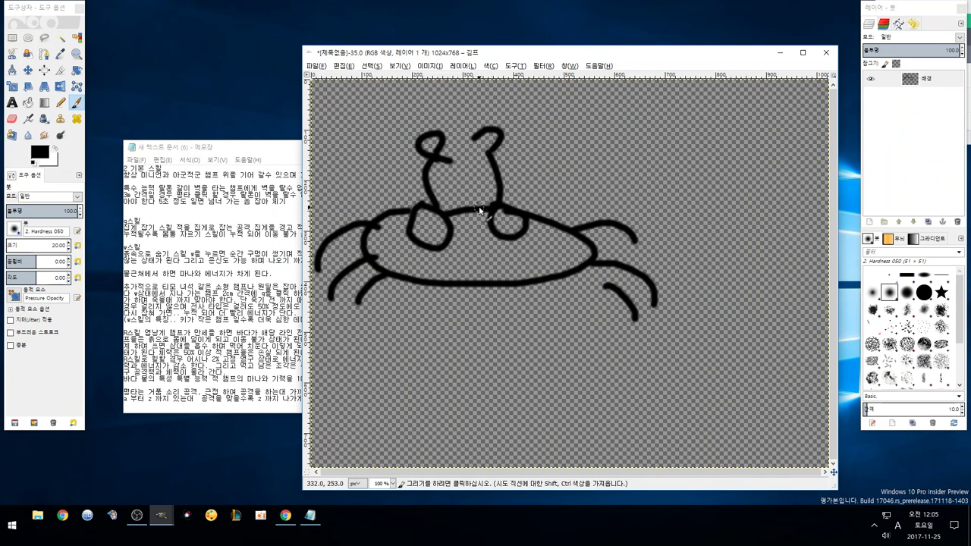
Draw a hatched cone spreading from the crab's second eye, and write short Korean shout syllables beyond it.
left_click_drag(473, 203, 589, 164)
left_click_drag(505, 204, 599, 250)
left_click_drag(587, 166, 593, 252)
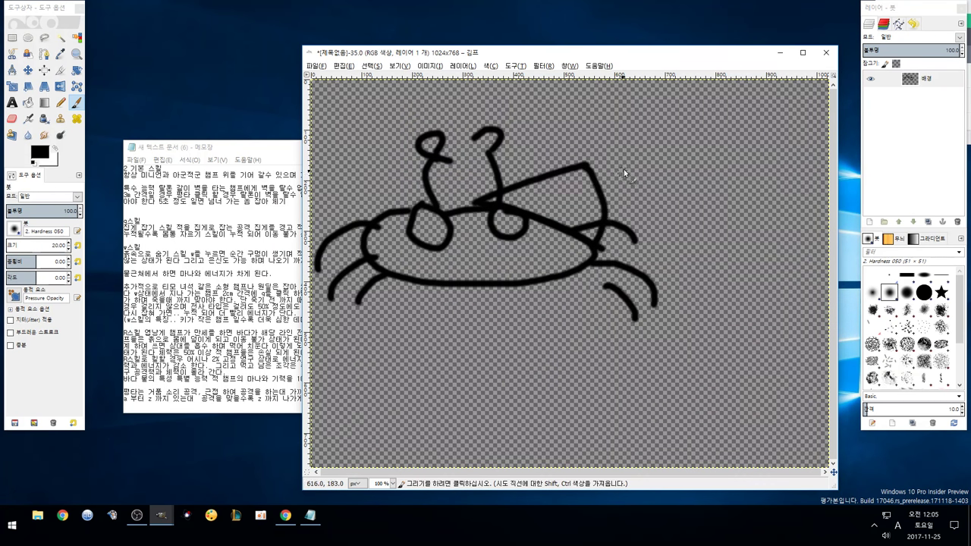
left_click_drag(621, 164, 672, 196)
left_click_drag(674, 176, 770, 188)
left_click_drag(773, 162, 774, 214)
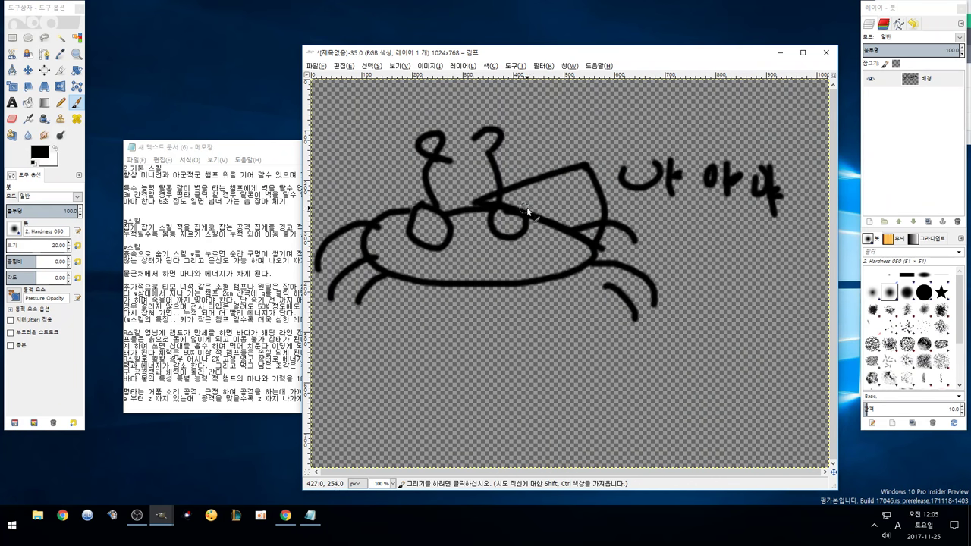
mouse_move(510, 206)
left_mouse_down()
mouse_move(592, 192)
mouse_move(536, 205)
mouse_move(590, 207)
mouse_move(576, 203)
mouse_move(579, 187)
mouse_move(566, 229)
left_mouse_up()
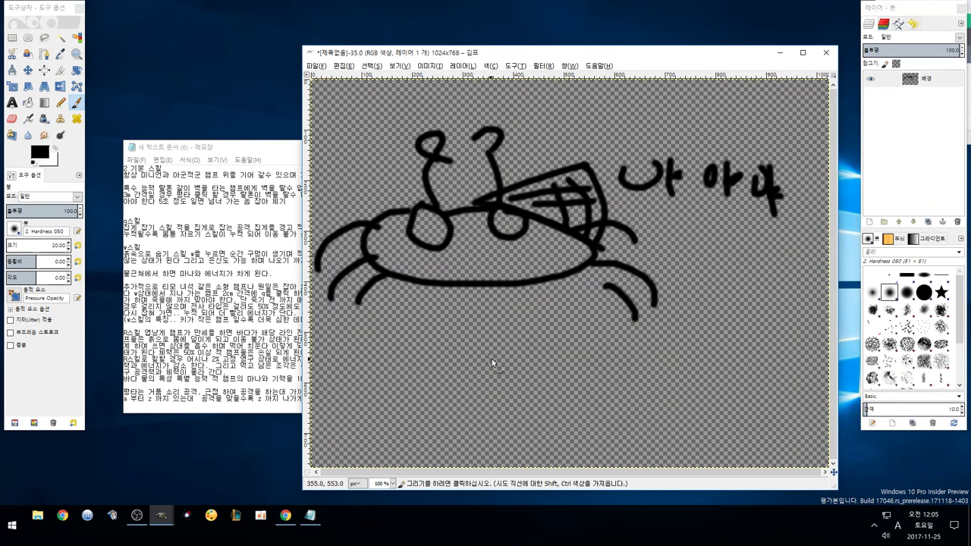
Draw two large circles below the crab, joined by a small cone with an arrow above it and a looped stroke.
left_click_drag(522, 344, 524, 348)
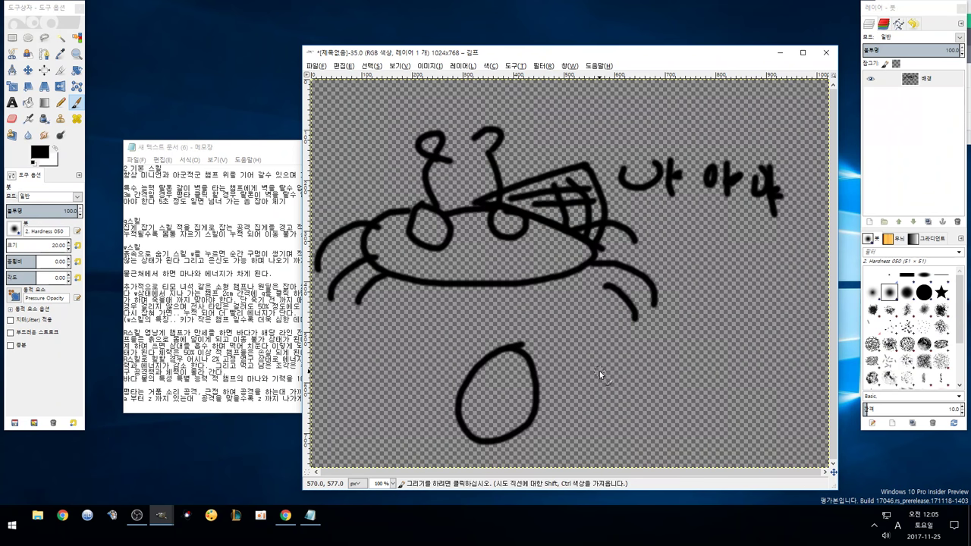
left_click_drag(608, 339, 612, 341)
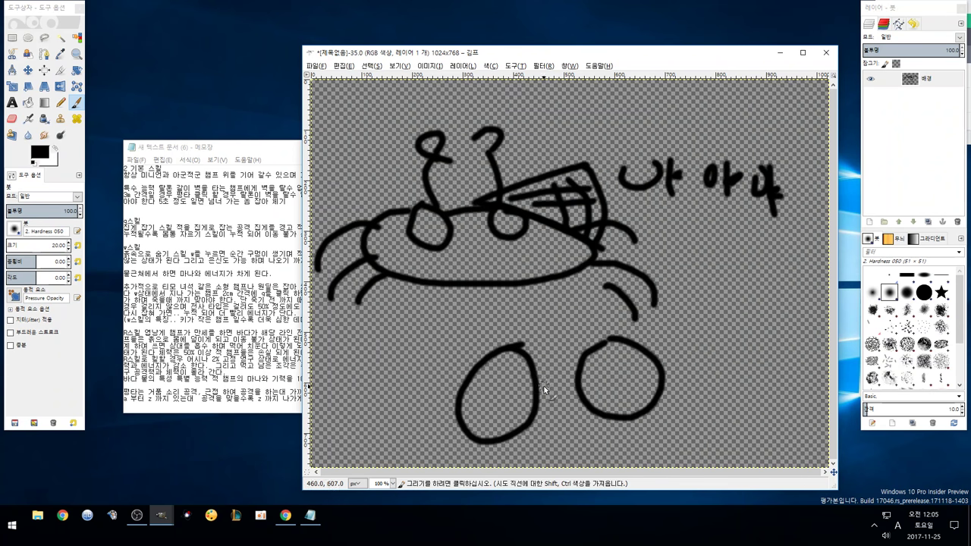
mouse_move(541, 386)
left_mouse_down()
mouse_move(574, 376)
mouse_move(580, 390)
mouse_move(532, 383)
mouse_move(533, 363)
mouse_move(537, 395)
mouse_move(591, 352)
mouse_move(598, 397)
mouse_move(536, 391)
left_mouse_up()
mouse_move(597, 321)
left_mouse_down()
mouse_move(540, 332)
mouse_move(554, 352)
left_mouse_up()
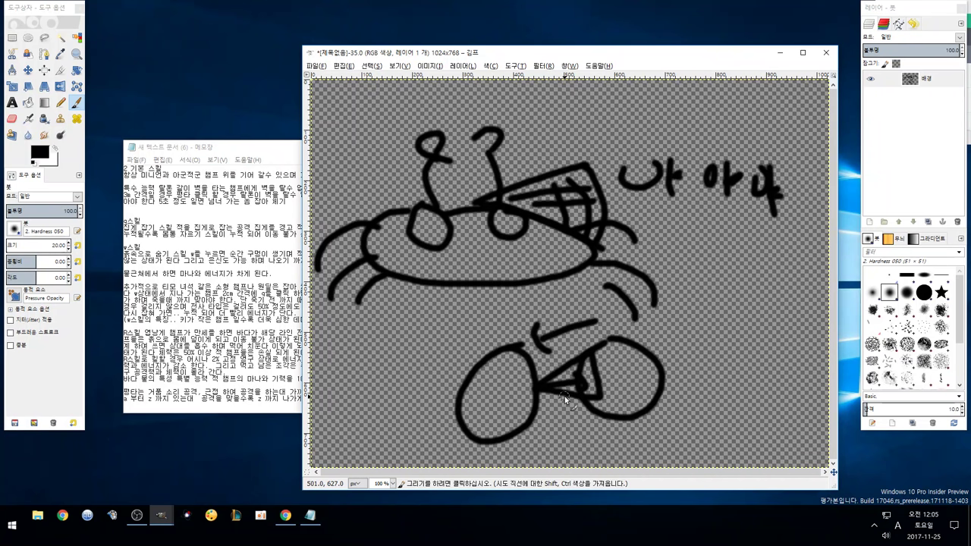
mouse_move(568, 355)
left_mouse_down()
mouse_move(607, 394)
mouse_move(600, 360)
left_mouse_up()
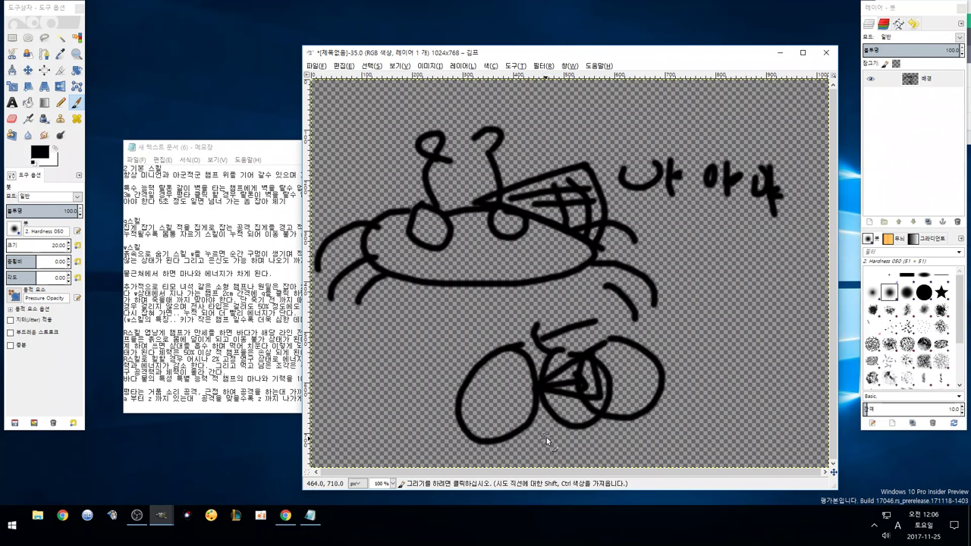
Write 100 → 50 beneath the two circles and outline a larger cone across the second circle.
mouse_move(546, 431)
left_mouse_down()
mouse_move(546, 452)
mouse_move(663, 456)
mouse_move(691, 438)
left_mouse_up()
mouse_move(592, 393)
left_mouse_down()
mouse_move(596, 363)
mouse_move(598, 399)
left_mouse_up()
left_click(611, 324, "shift")
mouse_move(616, 324)
left_mouse_down()
mouse_move(621, 417)
mouse_move(540, 402)
left_mouse_up()
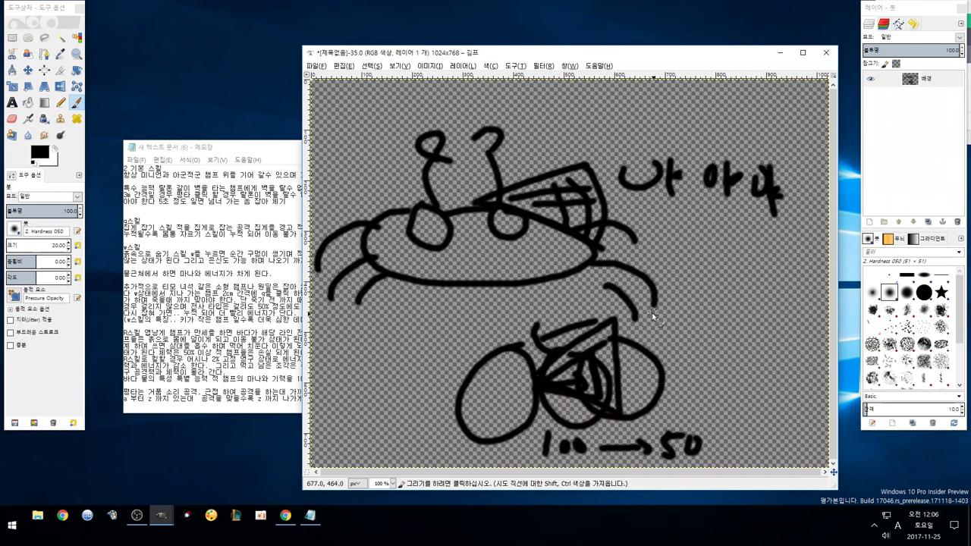
Create another blank 1024x768 image and write the letters a and b on it, each with a circle around it.
left_click(318, 66)
left_click(328, 74)
left_click(265, 212)
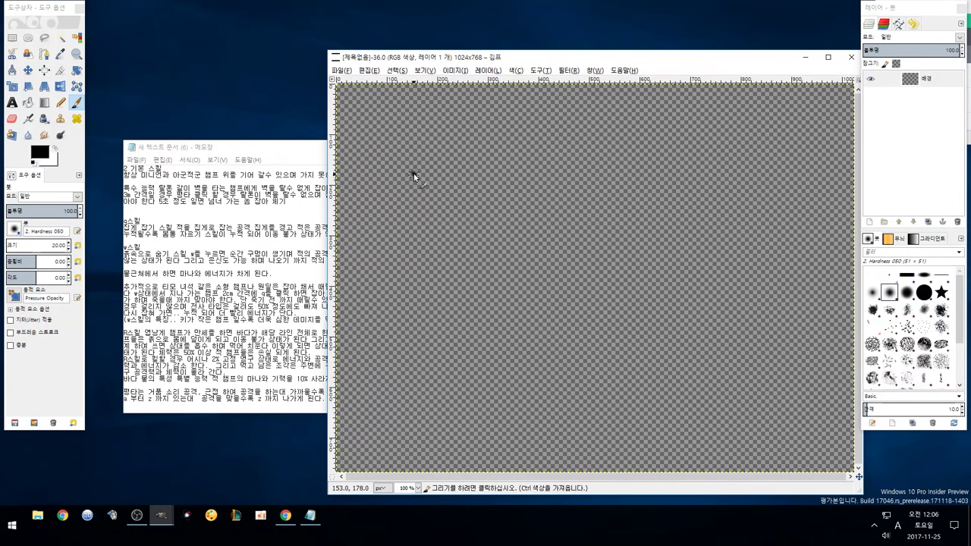
mouse_move(413, 176)
left_mouse_down()
mouse_move(436, 212)
mouse_move(445, 257)
mouse_move(466, 264)
mouse_move(442, 280)
left_mouse_up()
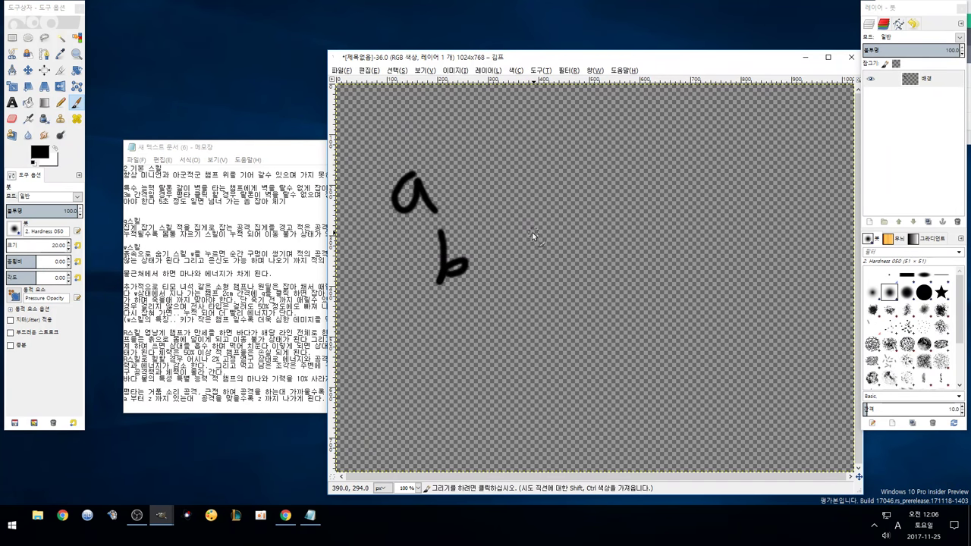
left_click_drag(438, 220, 439, 224)
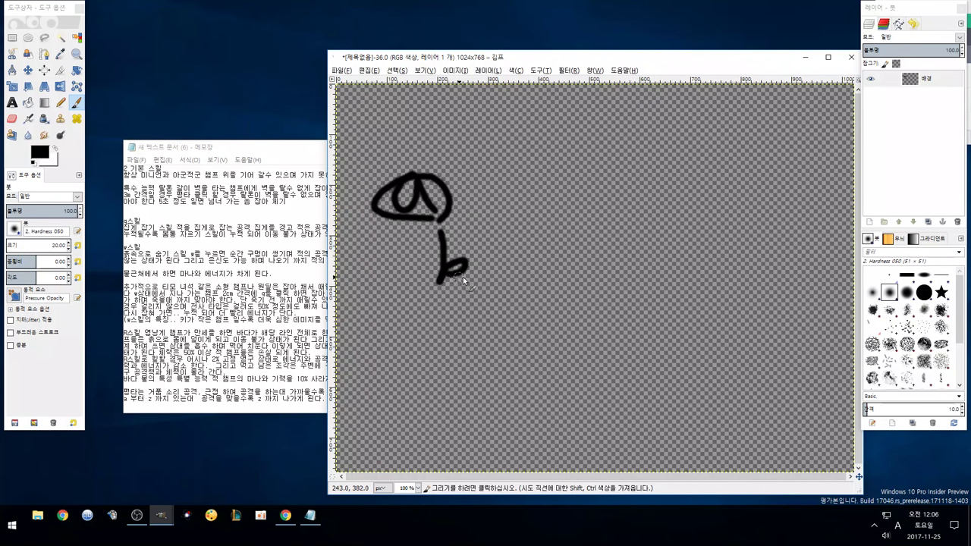
mouse_move(463, 278)
left_mouse_down()
mouse_move(487, 293)
mouse_move(410, 259)
mouse_move(479, 290)
left_mouse_up()
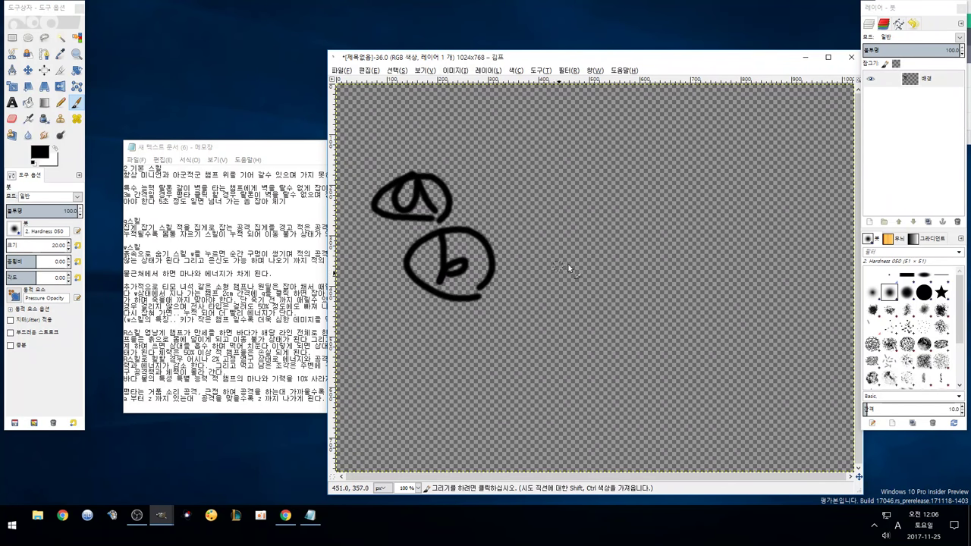
Write a circled c and a letter D, and draw a short arrow pointing away from each of the four letters.
mouse_move(590, 251)
left_mouse_down()
mouse_move(593, 286)
mouse_move(531, 268)
mouse_move(623, 296)
mouse_move(679, 344)
mouse_move(681, 297)
left_mouse_up()
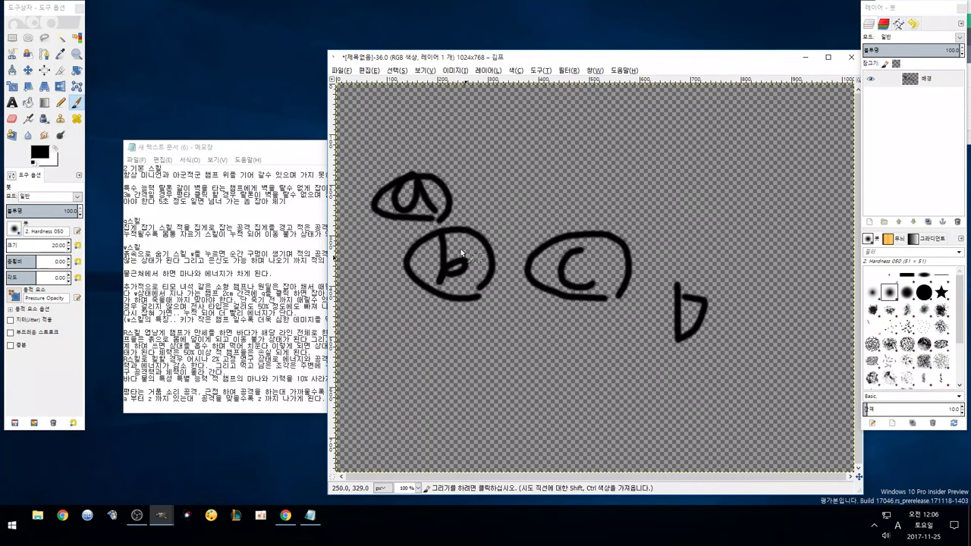
left_click_drag(467, 193, 533, 186)
mouse_move(492, 219)
left_mouse_down()
mouse_move(572, 207)
mouse_move(647, 228)
mouse_move(647, 247)
mouse_move(708, 287)
left_mouse_up()
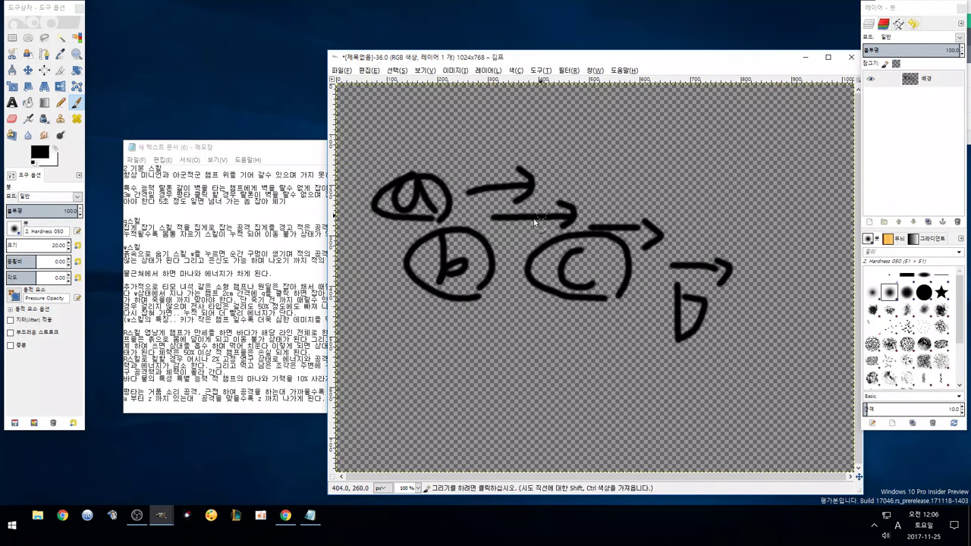
Write a circled z with an arrow and another circled letter below, circle the D, and thicken the ring around z.
mouse_move(446, 359)
left_mouse_down()
mouse_move(479, 355)
mouse_move(501, 384)
mouse_move(494, 397)
mouse_move(489, 345)
left_mouse_up()
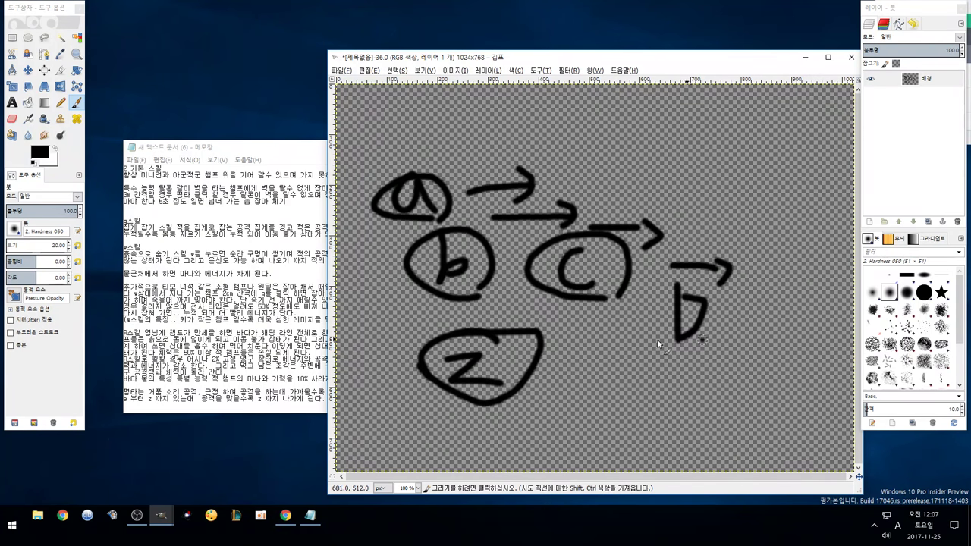
left_click_drag(658, 340, 670, 344)
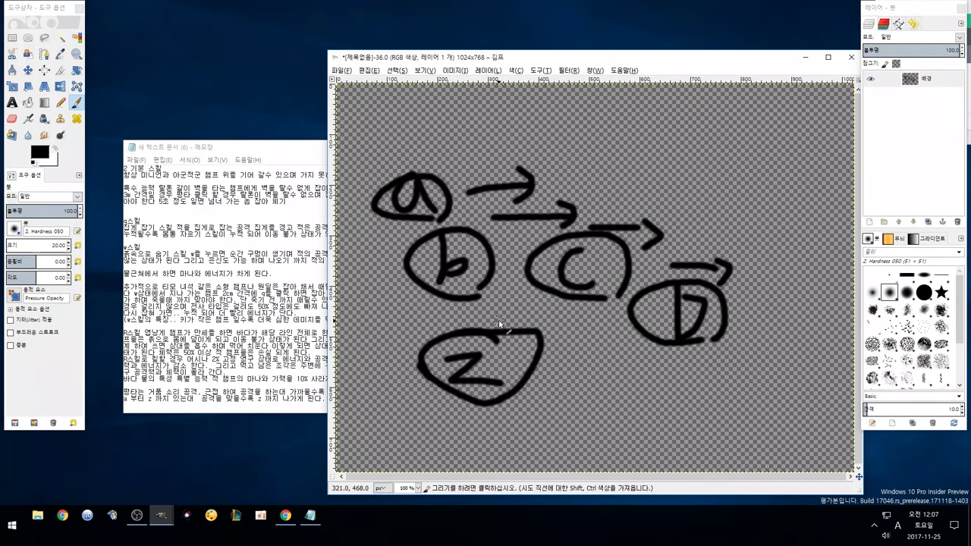
mouse_move(542, 345)
left_mouse_down()
mouse_move(607, 346)
mouse_move(591, 355)
left_mouse_up()
mouse_move(582, 389)
left_mouse_down()
mouse_move(580, 425)
mouse_move(575, 414)
mouse_move(618, 405)
left_mouse_up()
mouse_move(611, 467)
left_mouse_down()
mouse_move(554, 447)
mouse_move(601, 445)
mouse_move(623, 419)
left_mouse_up()
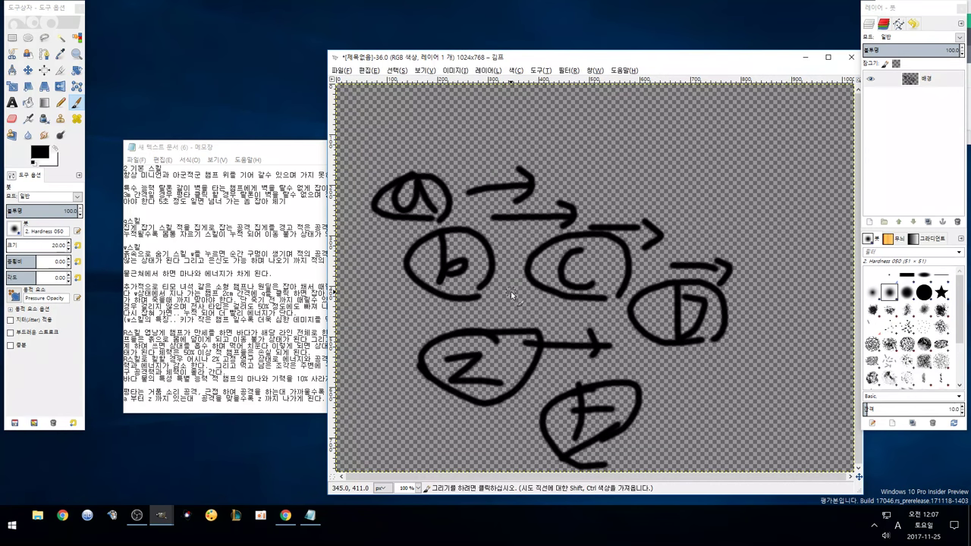
mouse_move(497, 388)
left_mouse_down()
mouse_move(502, 325)
mouse_move(497, 399)
left_mouse_up()
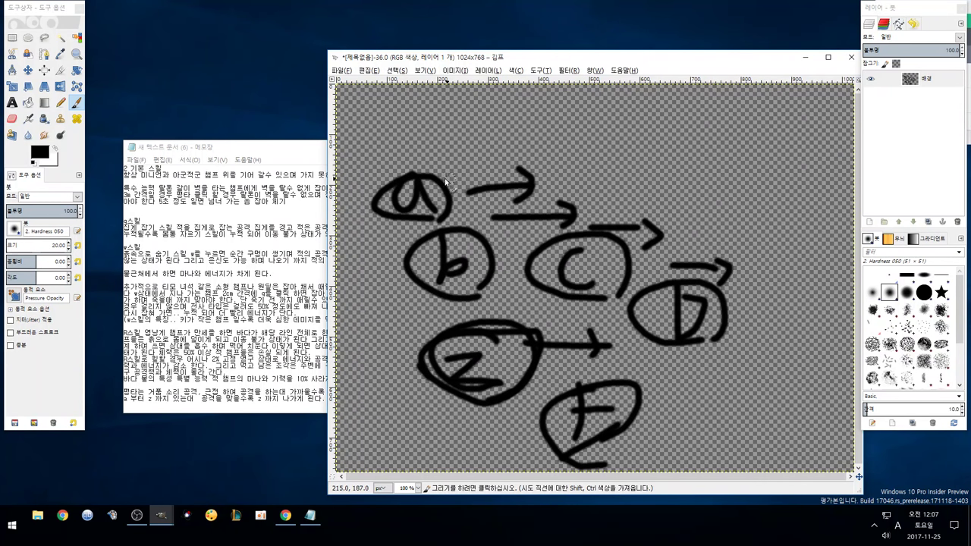
Draw a long arrow from the circled a across the canvas and write a short Korean syllable at its tip.
left_click_drag(454, 176, 654, 176)
mouse_move(659, 167)
left_mouse_down()
mouse_move(662, 189)
mouse_move(649, 196)
left_mouse_up()
left_click_drag(681, 171, 716, 197)
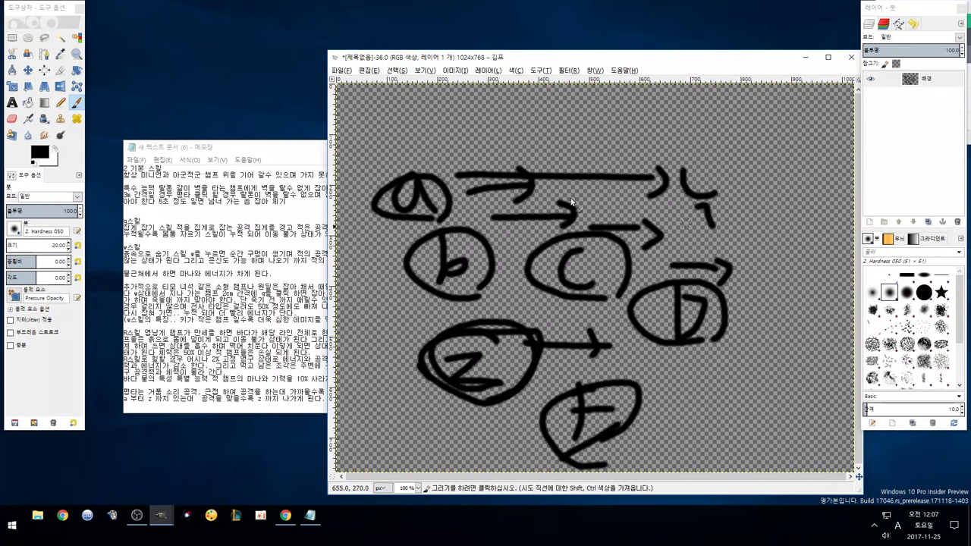
Add circled numbers above the a, above the b and below the c, starting with 1 and 2.
mouse_move(416, 118)
left_mouse_down()
mouse_move(416, 151)
mouse_move(401, 163)
mouse_move(458, 159)
left_mouse_up()
mouse_move(463, 205)
left_mouse_down()
mouse_move(487, 223)
mouse_move(495, 198)
mouse_move(486, 250)
left_mouse_up()
mouse_move(568, 304)
left_mouse_down()
mouse_move(602, 321)
mouse_move(590, 297)
mouse_move(611, 351)
left_mouse_up()
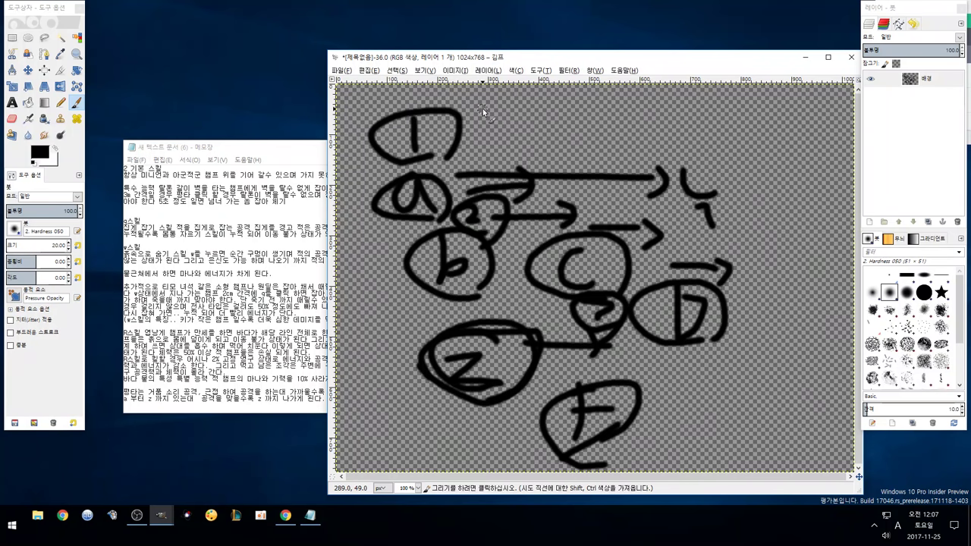
Write short two-character labels beside the circled 1, b, c and D, ending with 24 below the D.
left_click_drag(482, 127, 528, 133)
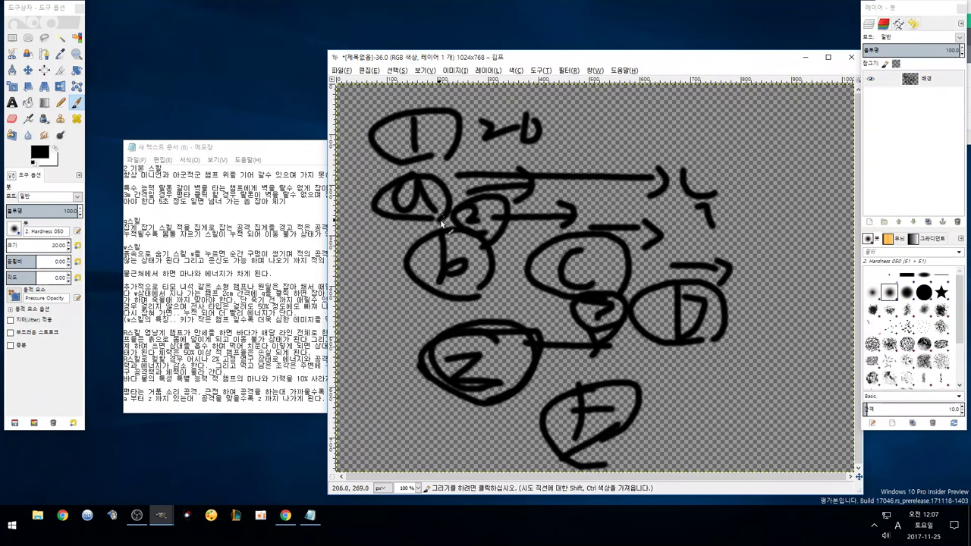
left_click_drag(502, 249, 554, 246)
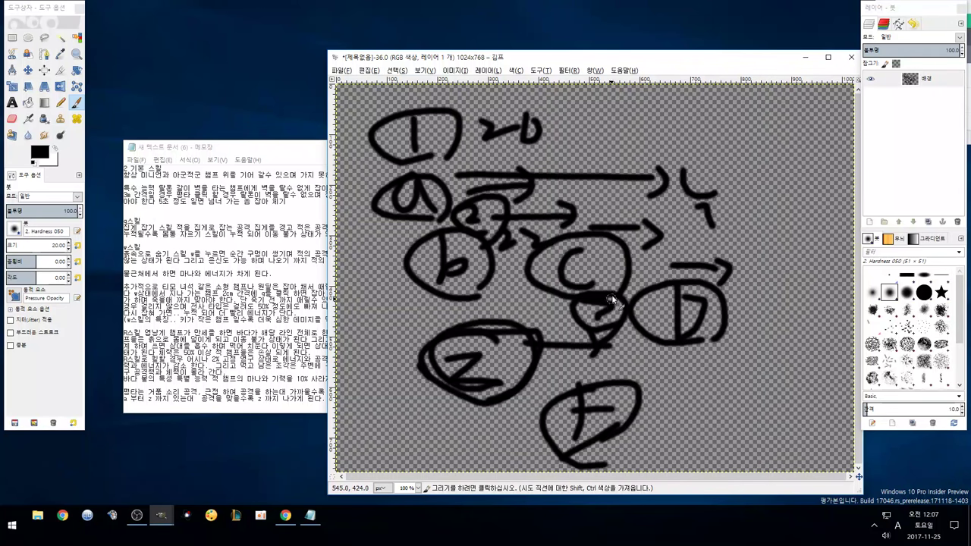
left_click_drag(635, 261, 655, 283)
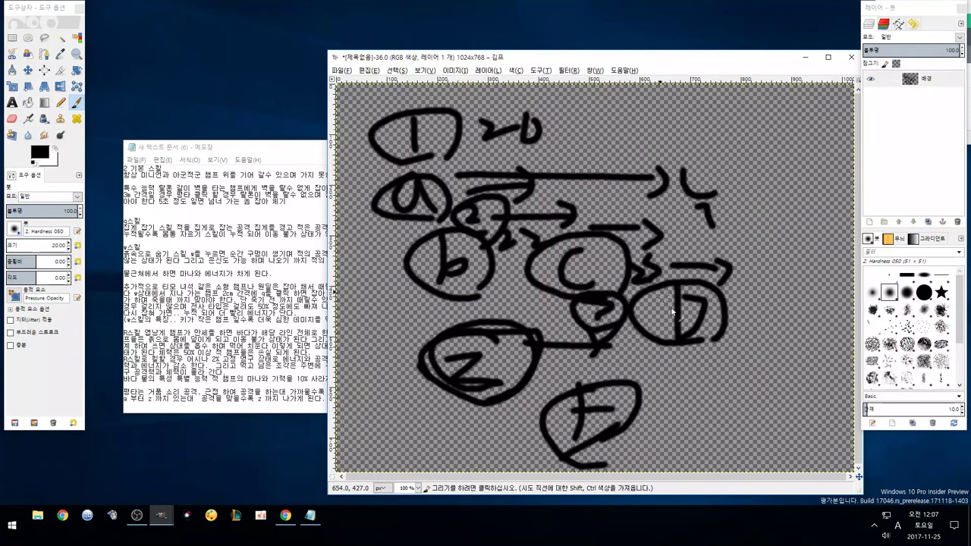
mouse_move(720, 336)
left_mouse_down()
mouse_move(730, 363)
mouse_move(765, 351)
mouse_move(768, 373)
left_mouse_up()
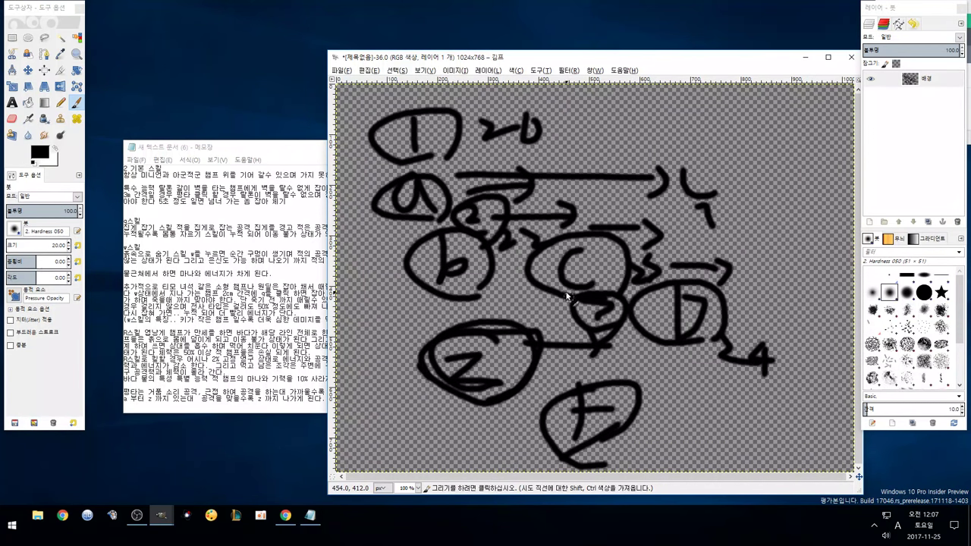
Add a short arrow toward z, write an underlined note starting with 5 below the D with 100 under it, and thicken z's ring.
mouse_move(530, 377)
left_mouse_down()
mouse_move(555, 358)
mouse_move(533, 383)
left_mouse_up()
mouse_move(695, 376)
left_mouse_down()
mouse_move(688, 387)
mouse_move(726, 403)
left_mouse_up()
left_click_drag(688, 377, 695, 414)
mouse_move(691, 393)
left_mouse_down()
mouse_move(781, 410)
mouse_move(779, 429)
mouse_move(797, 435)
mouse_move(727, 442)
left_mouse_up()
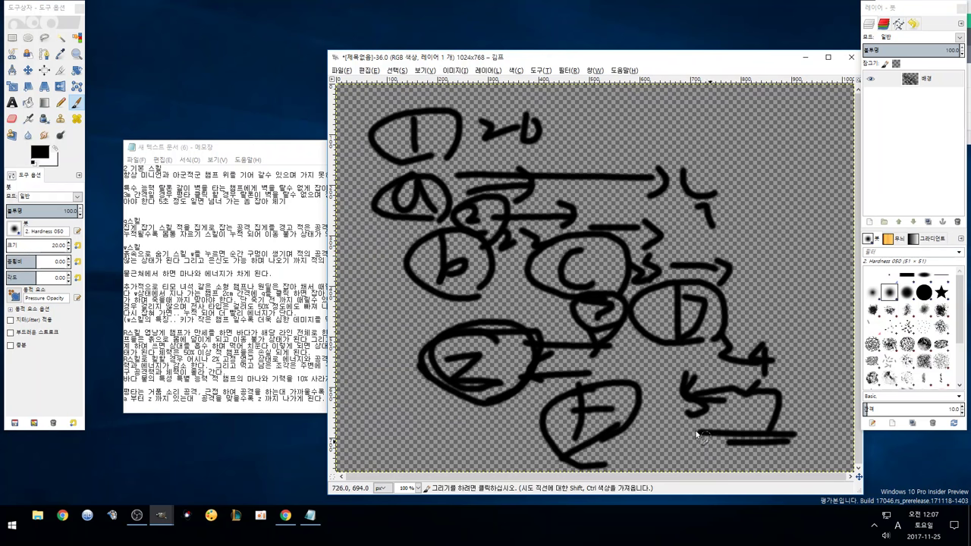
mouse_move(659, 419)
left_mouse_down()
mouse_move(649, 453)
mouse_move(716, 452)
mouse_move(741, 440)
left_mouse_up()
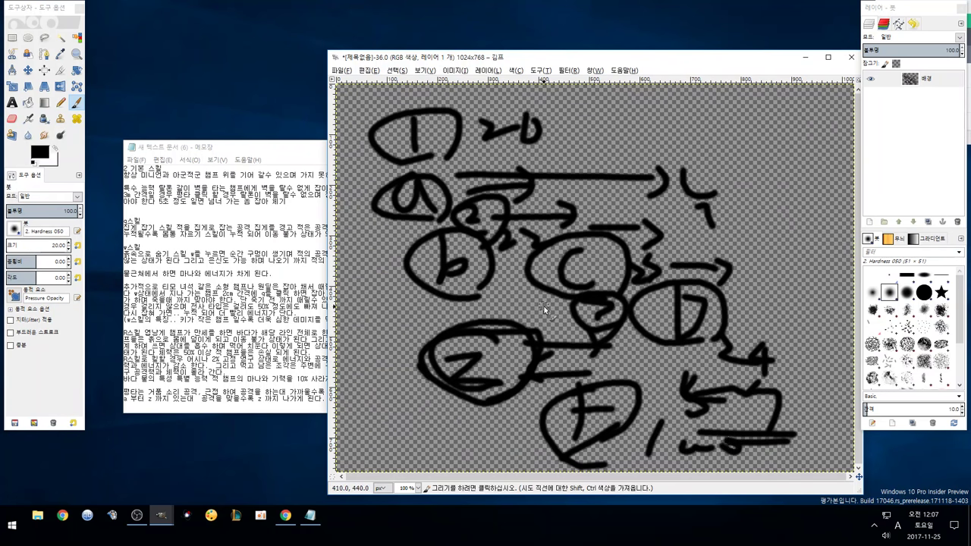
mouse_move(465, 328)
left_mouse_down()
mouse_move(520, 377)
mouse_move(423, 353)
mouse_move(523, 346)
left_mouse_up()
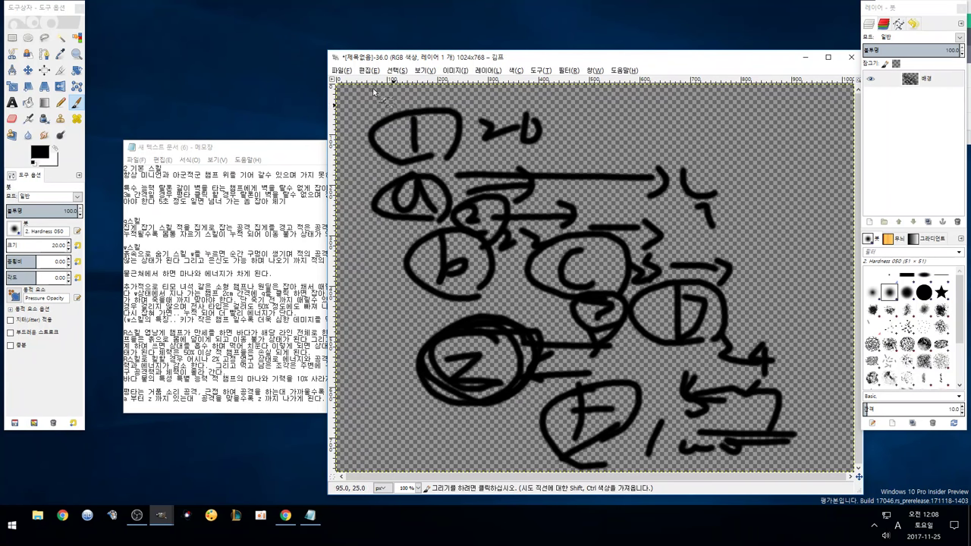
Create a new blank 1024x768 image, minimize the previous sketch, and place the new canvas in the middle of the desktop.
left_click(341, 70)
left_click(357, 79)
left_click(272, 211)
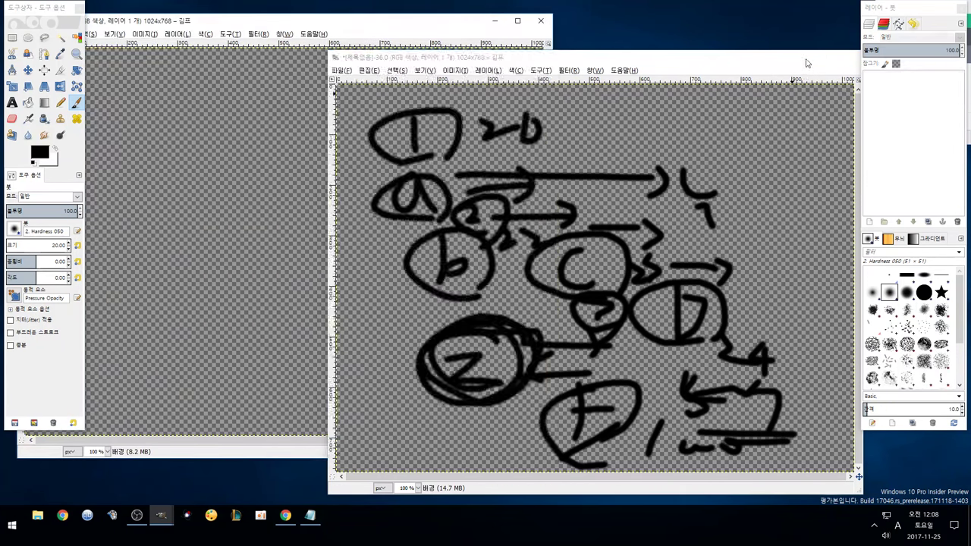
left_click(806, 56)
left_click_drag(494, 25, 703, 42)
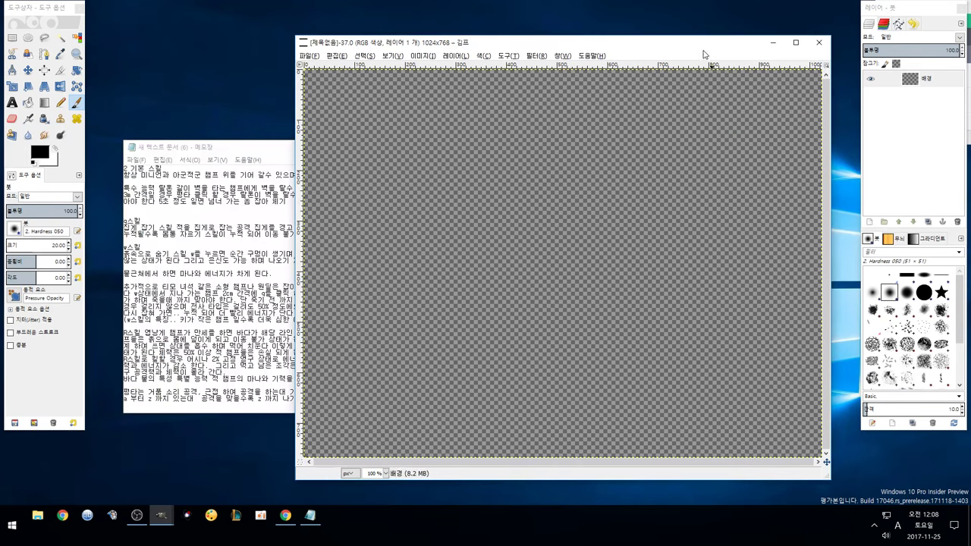
Draw a round champion with a forward arrow, a widening sound cone around it, and small bubble curls inside the cone.
mouse_move(487, 195)
left_mouse_down()
mouse_move(458, 287)
mouse_move(479, 195)
left_mouse_up()
left_click_drag(501, 232, 643, 233)
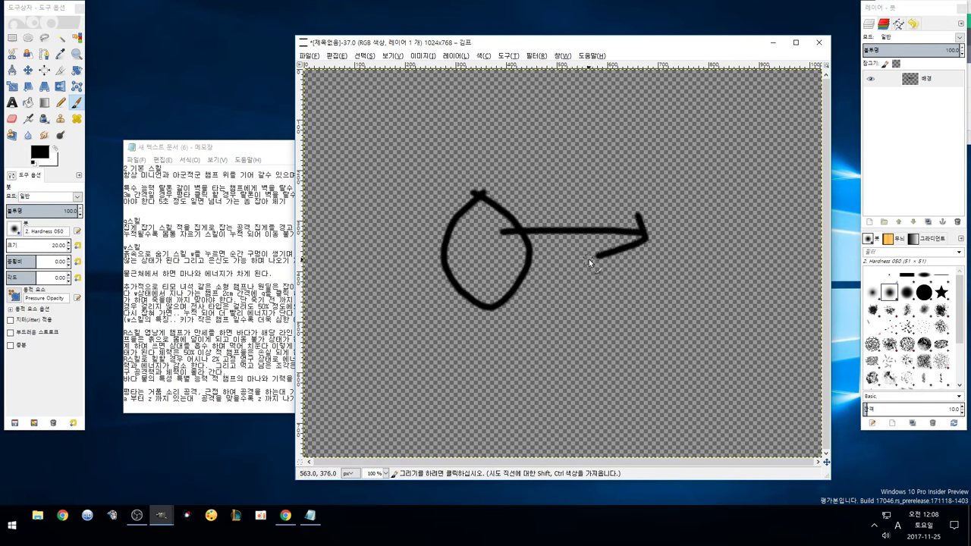
left_click_drag(507, 221, 622, 172)
left_click_drag(501, 241, 636, 261)
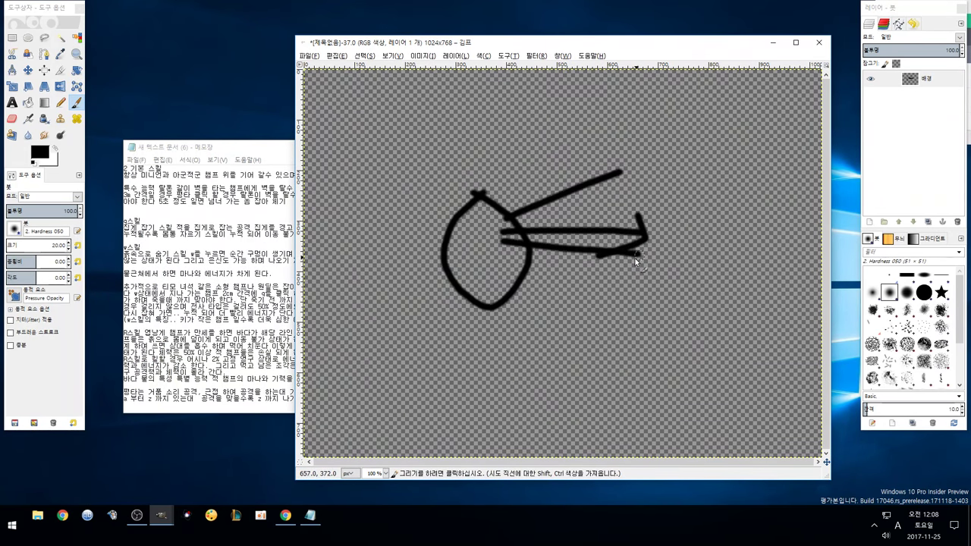
left_click_drag(531, 228, 611, 181)
left_click_drag(569, 228, 591, 221)
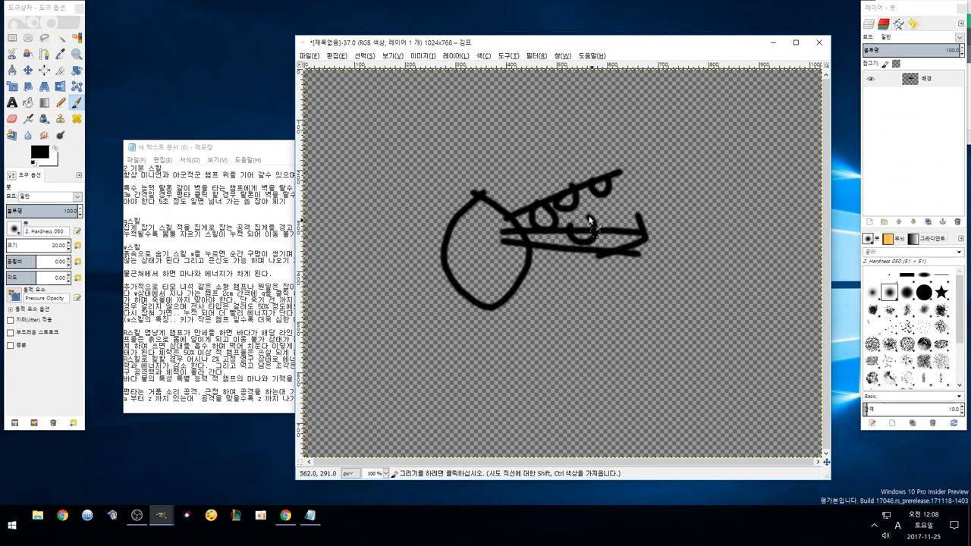
Draw a large outlined letter A at the end of the sound cone and a round target just beyond it.
mouse_move(645, 116)
left_mouse_down()
mouse_move(585, 265)
mouse_move(733, 282)
left_mouse_up()
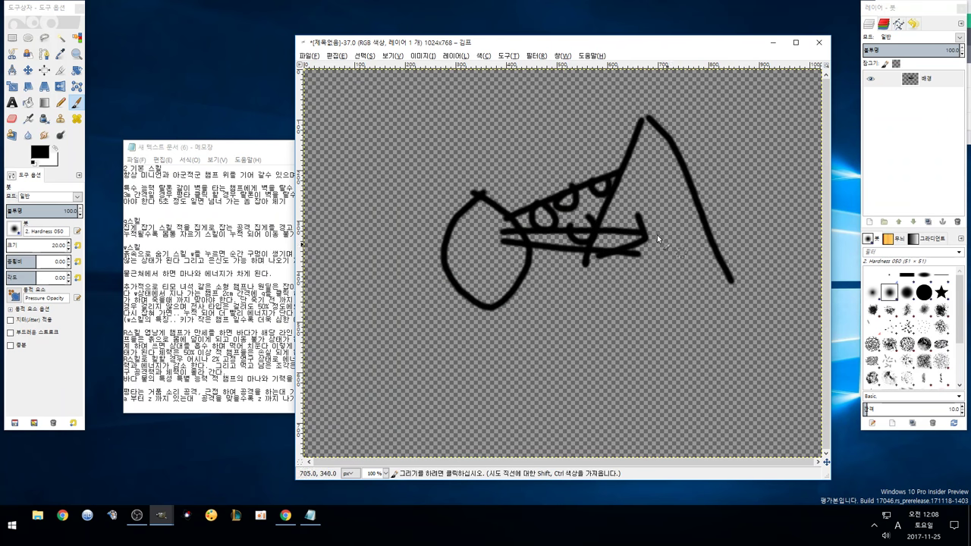
mouse_move(654, 192)
left_mouse_down()
mouse_move(611, 271)
mouse_move(639, 222)
mouse_move(682, 202)
mouse_move(704, 294)
left_mouse_up()
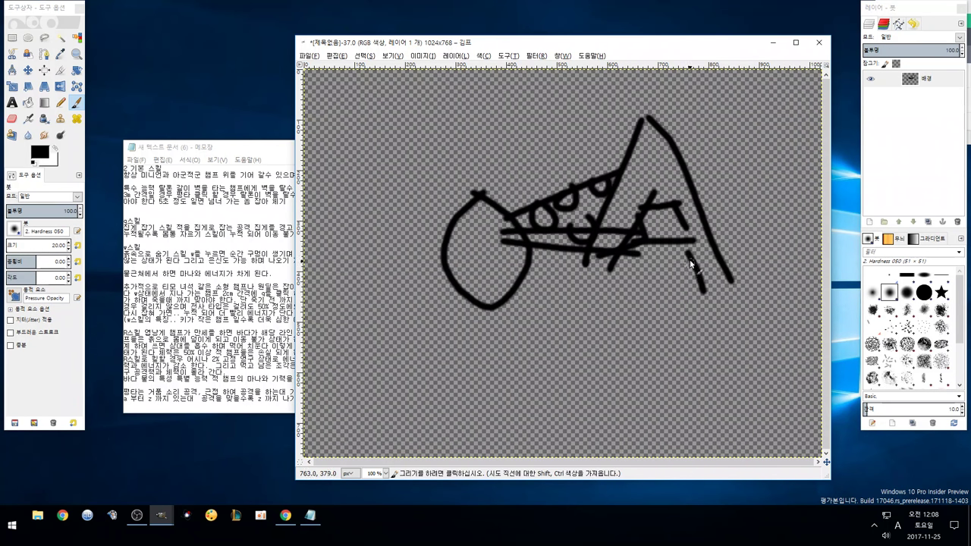
mouse_move(692, 256)
left_mouse_down()
mouse_move(629, 260)
mouse_move(617, 293)
mouse_move(623, 275)
mouse_move(604, 283)
left_mouse_up()
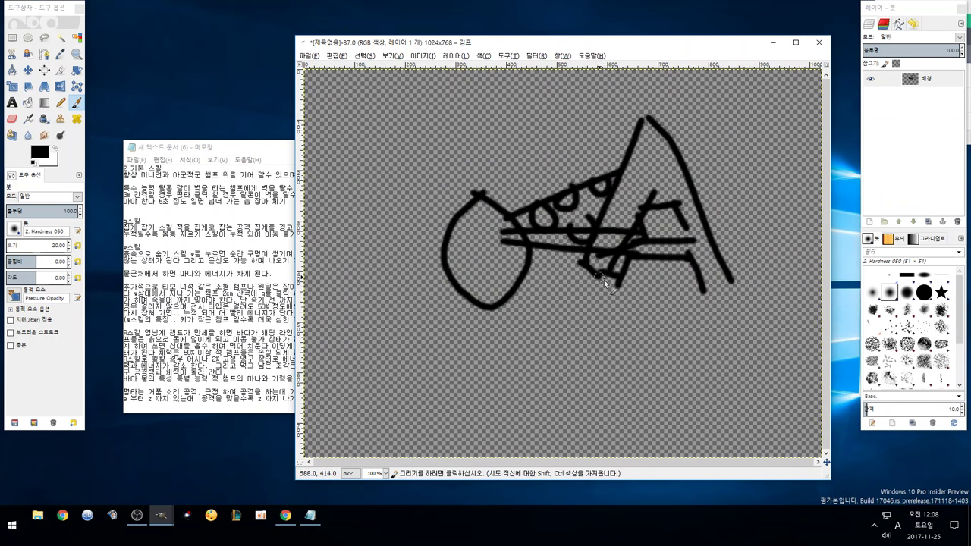
mouse_move(709, 293)
left_mouse_down()
mouse_move(731, 284)
mouse_move(755, 209)
mouse_move(716, 270)
left_mouse_up()
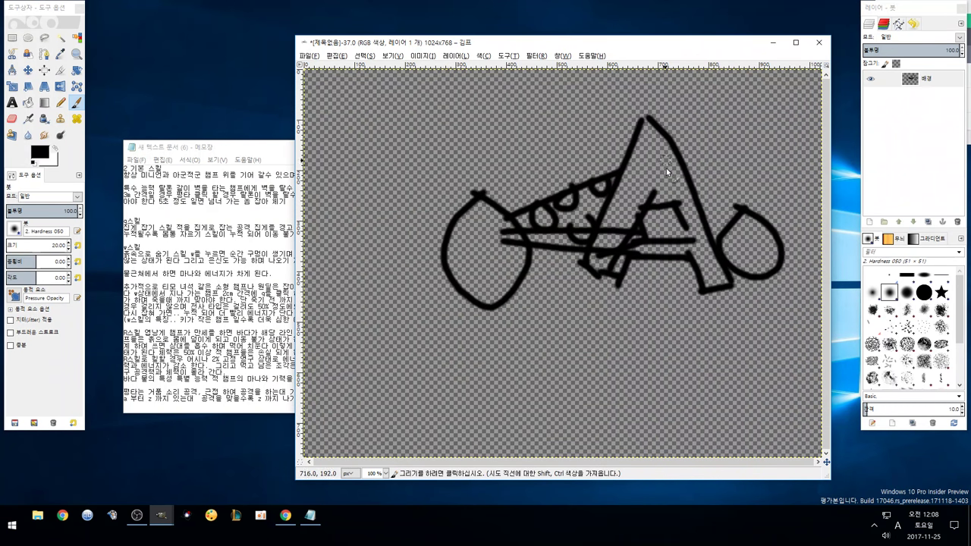
Sketch a second widening sound cone below the first drawing and fill it with small bubble curls.
left_click_drag(516, 357, 636, 312)
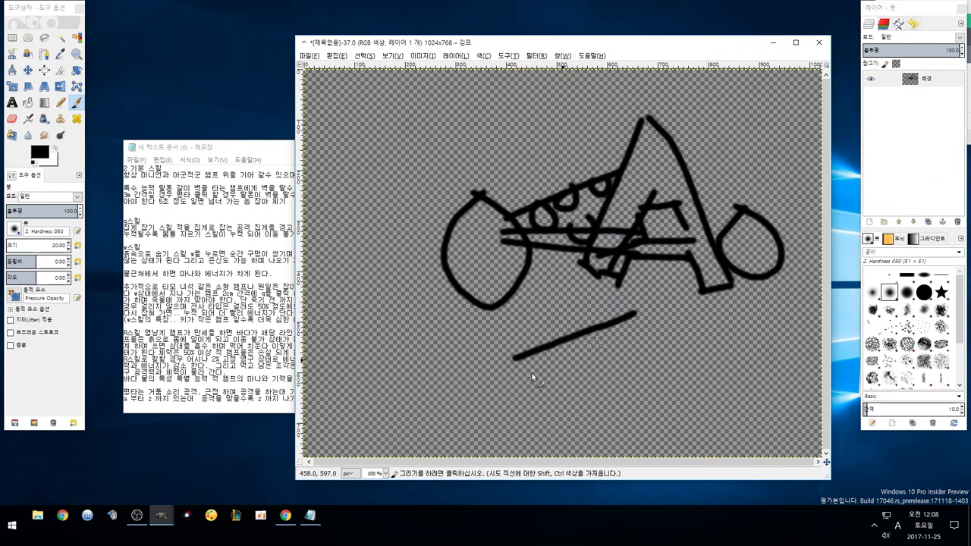
left_click_drag(521, 374, 630, 422)
left_click_drag(537, 357, 605, 374)
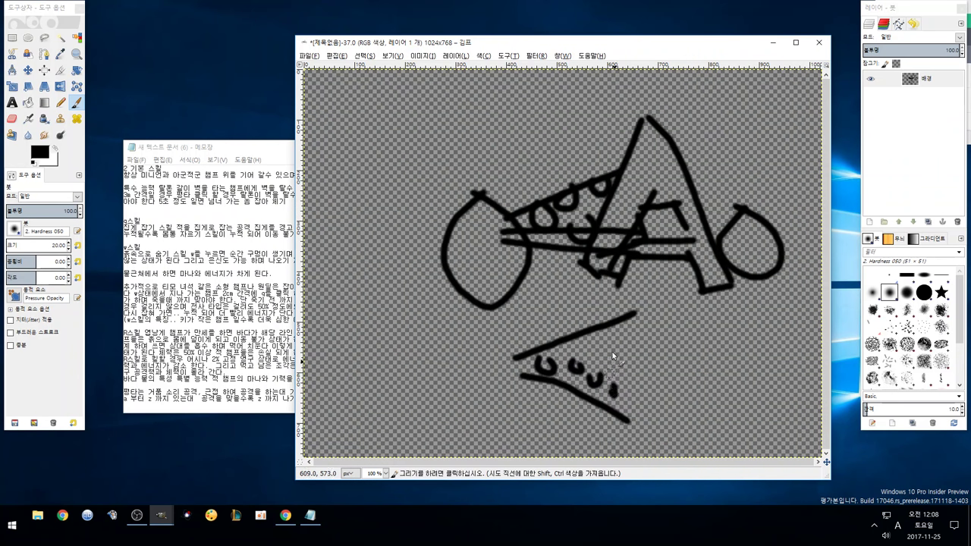
mouse_move(621, 332)
left_mouse_down()
mouse_move(615, 357)
mouse_move(631, 331)
left_mouse_up()
left_click_drag(611, 375, 613, 384)
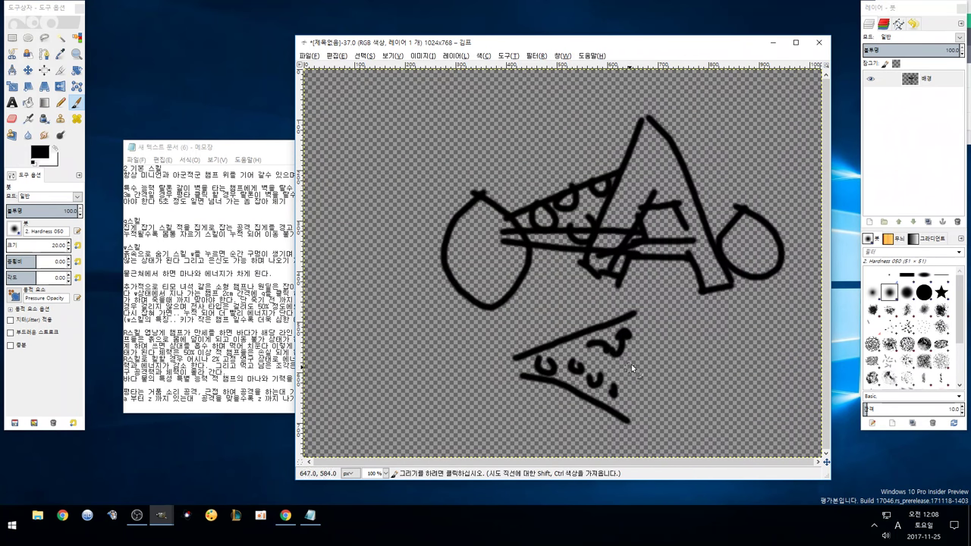
Draw a circle at each end of the lower cone and write the letters A, B, C and D before the target circle.
mouse_move(630, 352)
left_mouse_down()
mouse_move(626, 378)
mouse_move(645, 374)
mouse_move(716, 413)
mouse_move(677, 322)
left_mouse_up()
left_click_drag(510, 332, 524, 385)
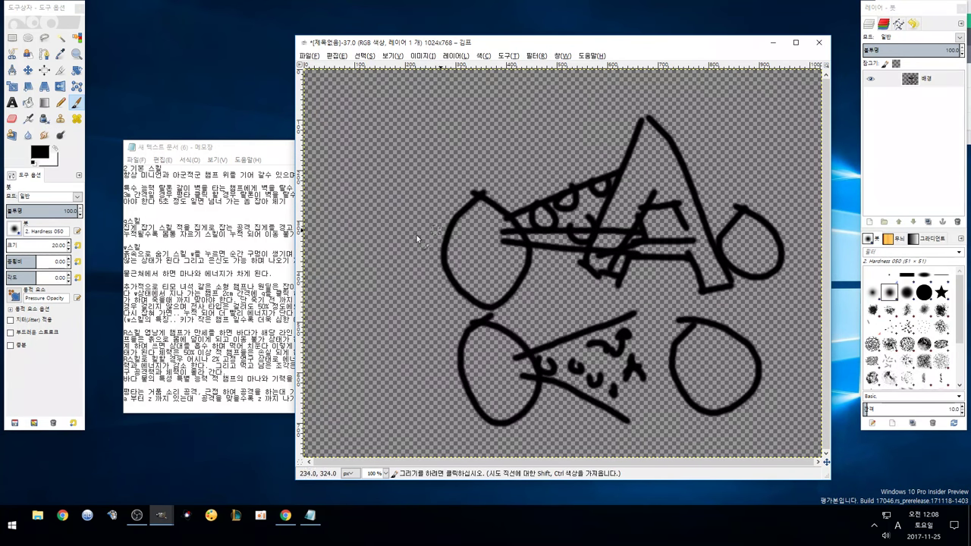
mouse_move(638, 370)
left_mouse_down()
mouse_move(651, 397)
mouse_move(657, 387)
mouse_move(647, 408)
left_mouse_up()
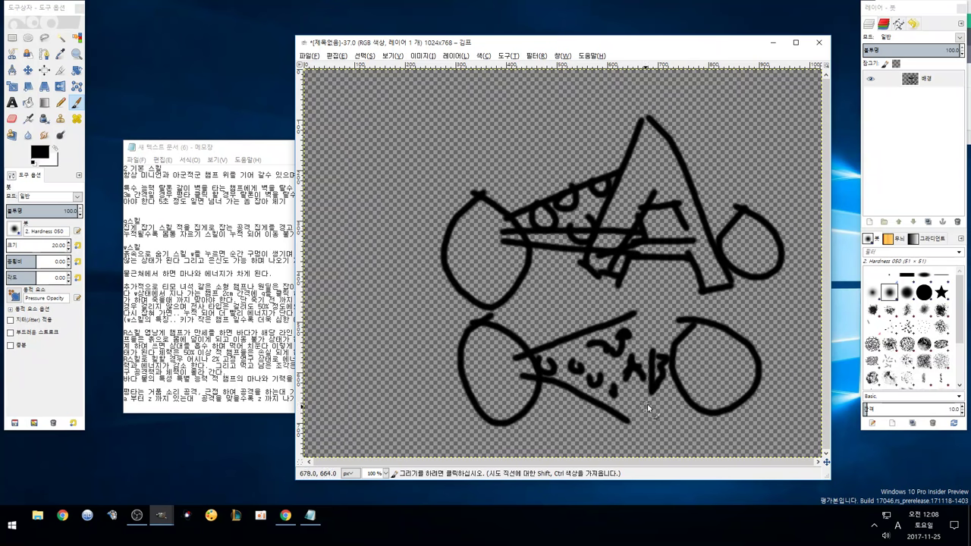
mouse_move(669, 313)
left_mouse_down()
mouse_move(657, 343)
mouse_move(695, 327)
left_mouse_up()
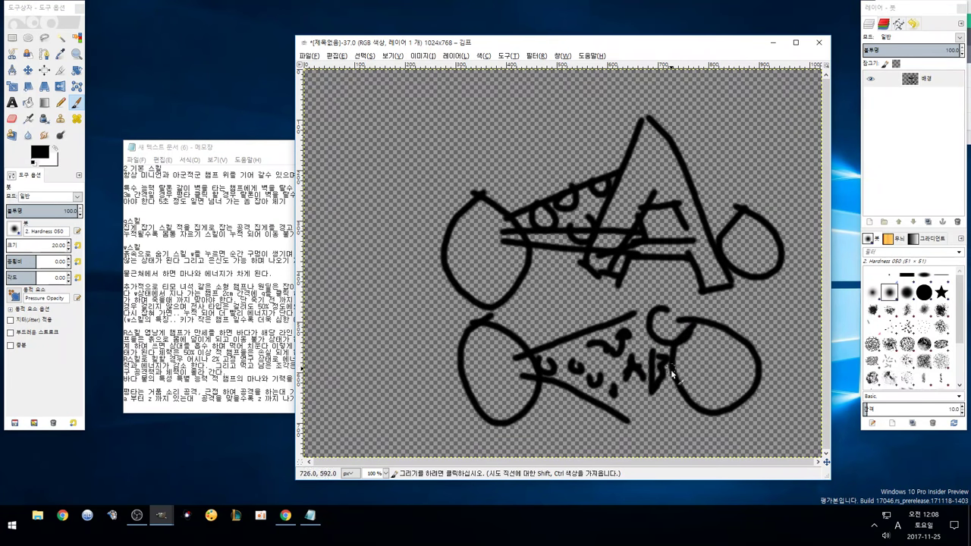
mouse_move(672, 373)
left_mouse_down()
mouse_move(661, 439)
mouse_move(666, 429)
left_mouse_up()
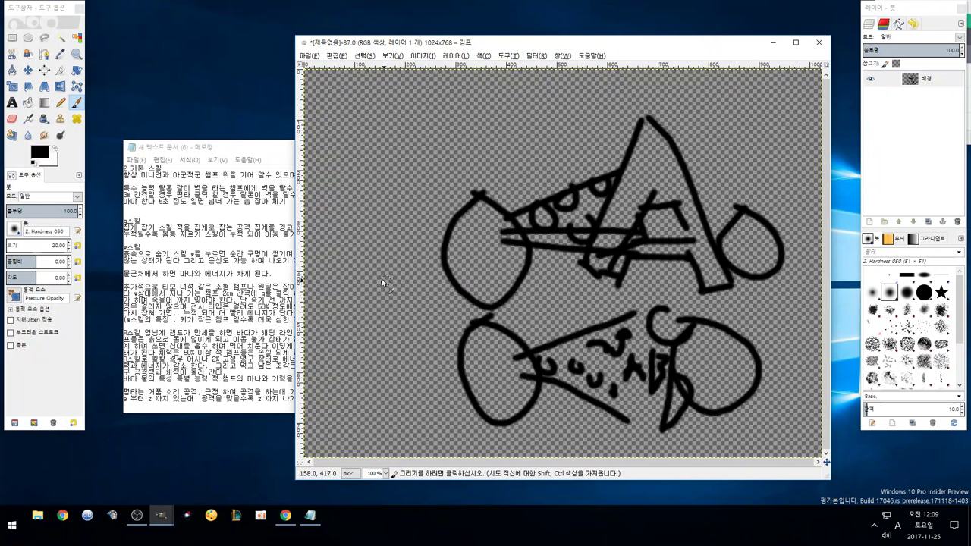
Draw an arrow toward the two champion circles and another toward the C, thicken the lower target's ring, and check the written notes.
mouse_move(368, 286)
left_mouse_down()
mouse_move(409, 276)
mouse_move(424, 294)
left_mouse_up()
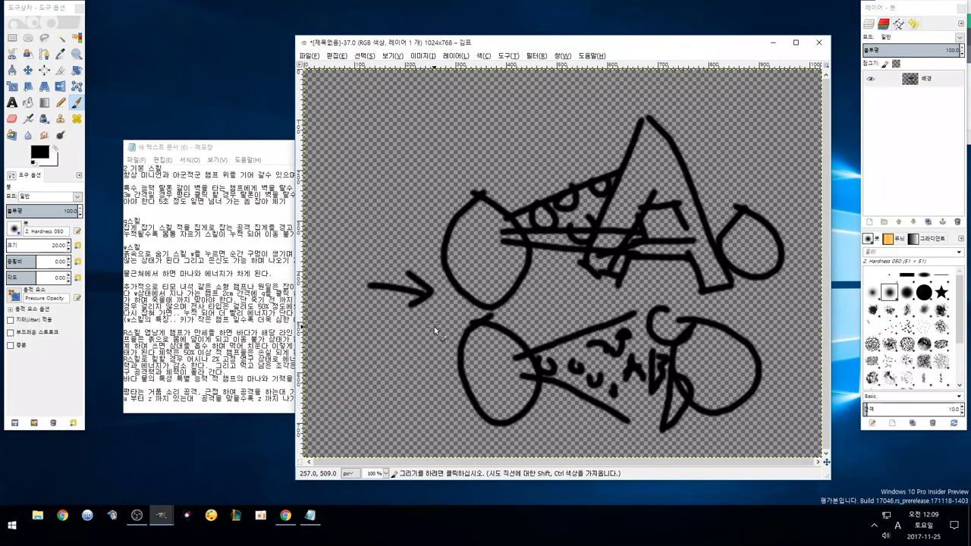
mouse_move(544, 313)
left_mouse_down()
mouse_move(629, 311)
mouse_move(641, 320)
left_mouse_up()
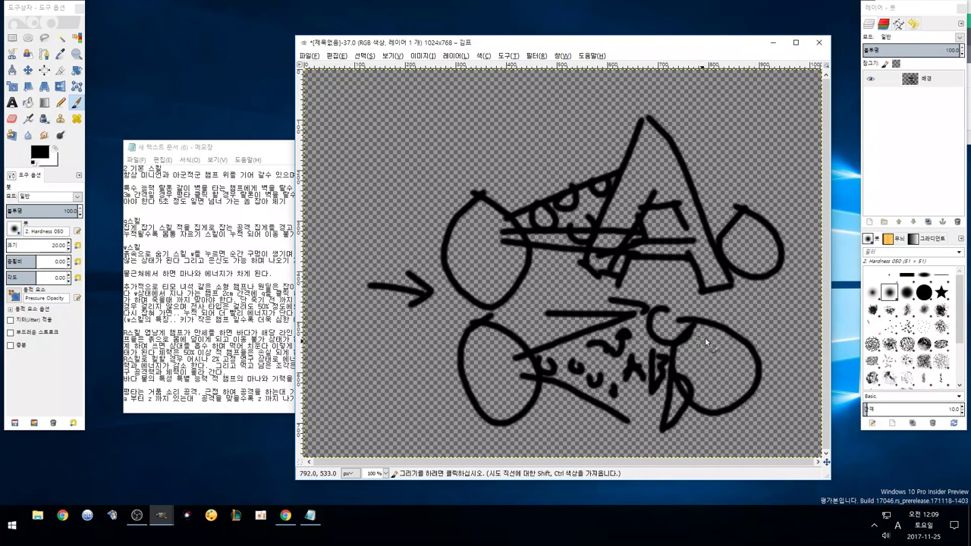
mouse_move(706, 342)
left_mouse_down()
mouse_move(702, 410)
mouse_move(699, 360)
left_mouse_up()
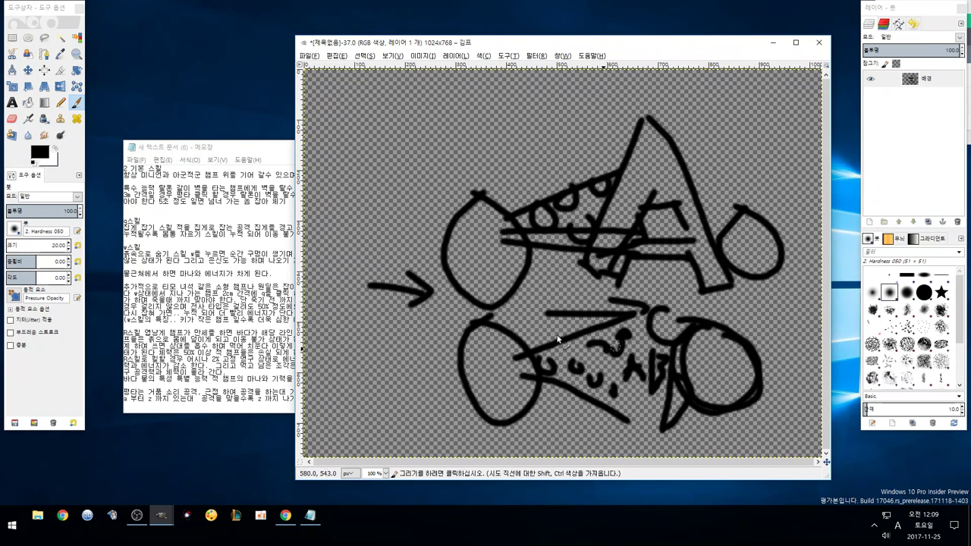
left_click(281, 332)
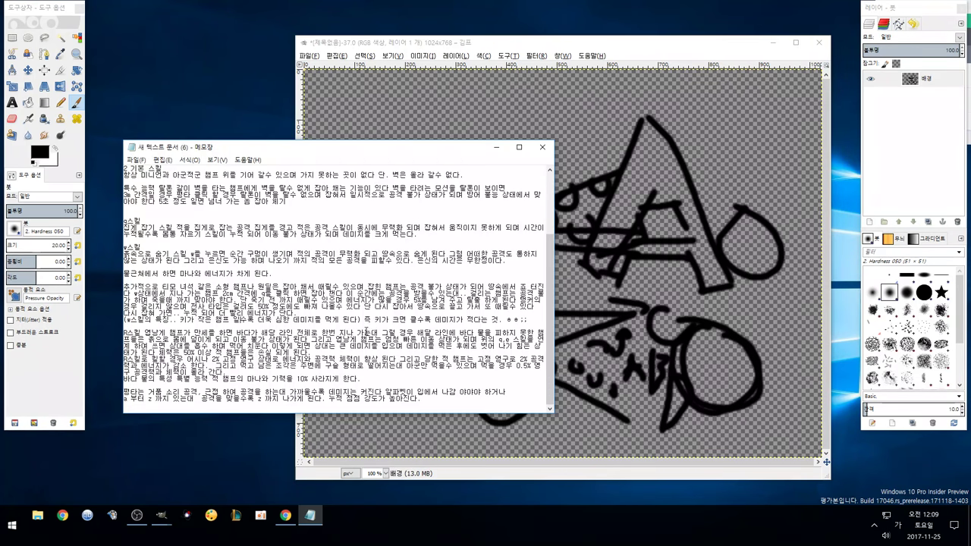
left_click(604, 352)
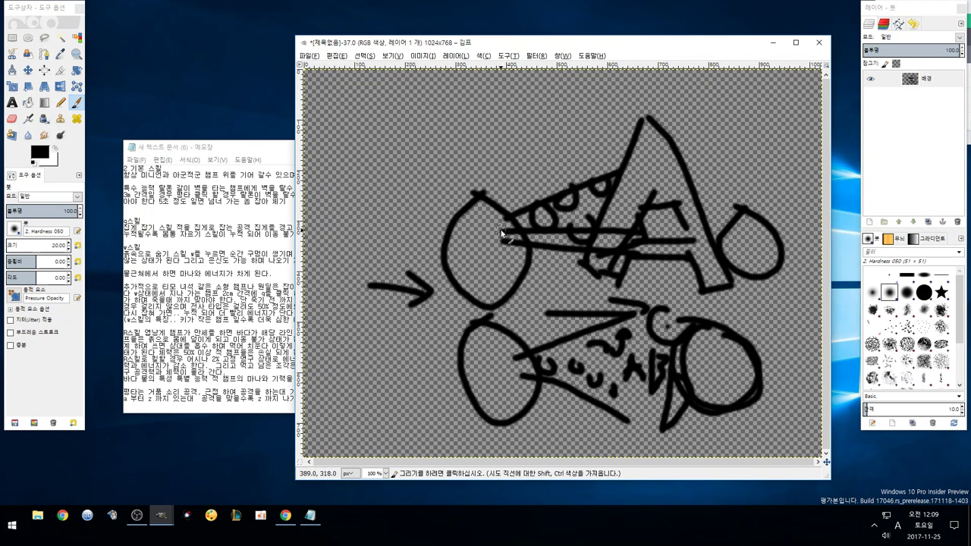
Create another blank 1024x768 image and position its window beside the written notes.
left_click(309, 55)
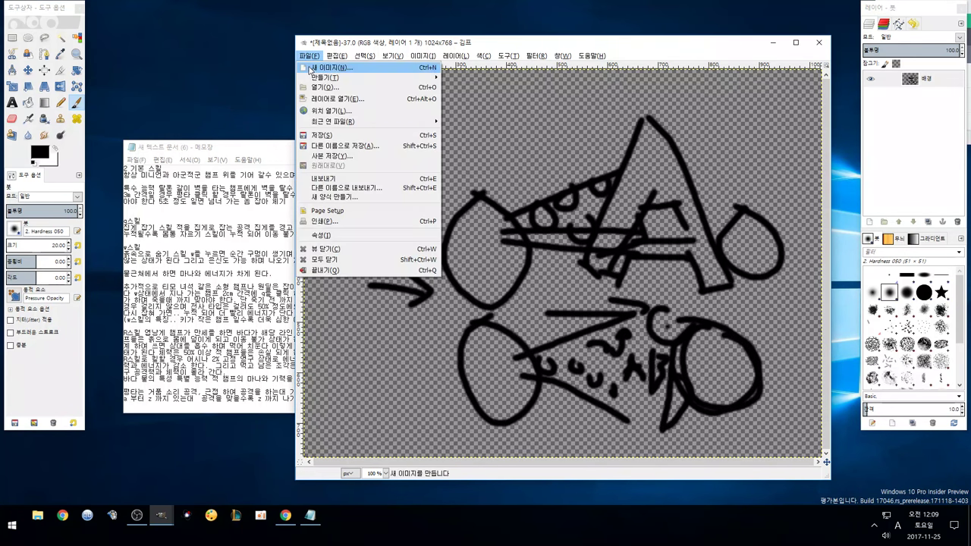
left_click(313, 70)
left_click(265, 212)
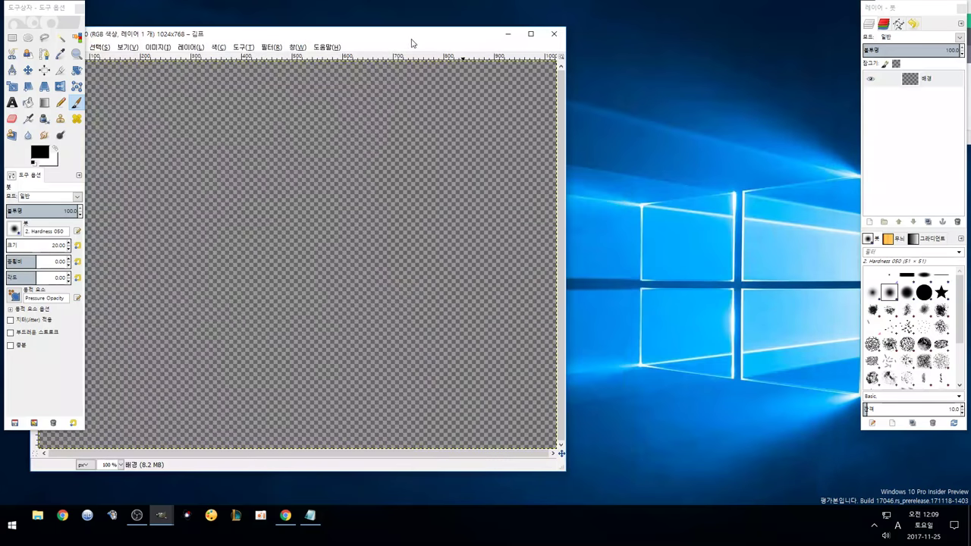
left_click_drag(413, 44, 656, 58)
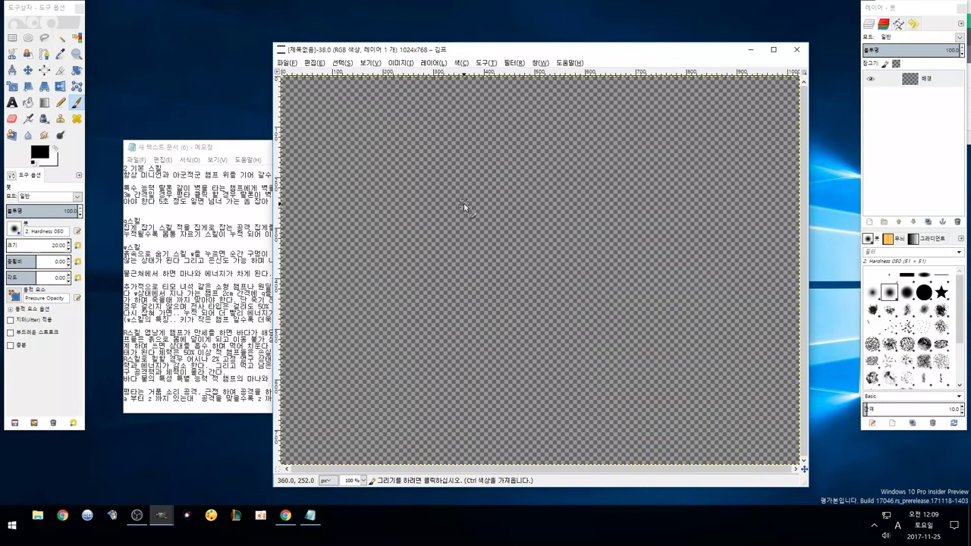
Draw a crab with four leg lines on each side, a round body and two stalked eyes.
mouse_move(448, 224)
left_mouse_down()
mouse_move(343, 226)
mouse_move(454, 244)
left_mouse_up()
mouse_move(466, 269)
left_mouse_down()
mouse_move(372, 278)
mouse_move(472, 294)
left_mouse_up()
mouse_move(599, 225)
left_mouse_down()
mouse_move(650, 224)
mouse_move(659, 241)
left_mouse_up()
mouse_move(611, 267)
left_mouse_down()
mouse_move(650, 267)
mouse_move(660, 294)
left_mouse_up()
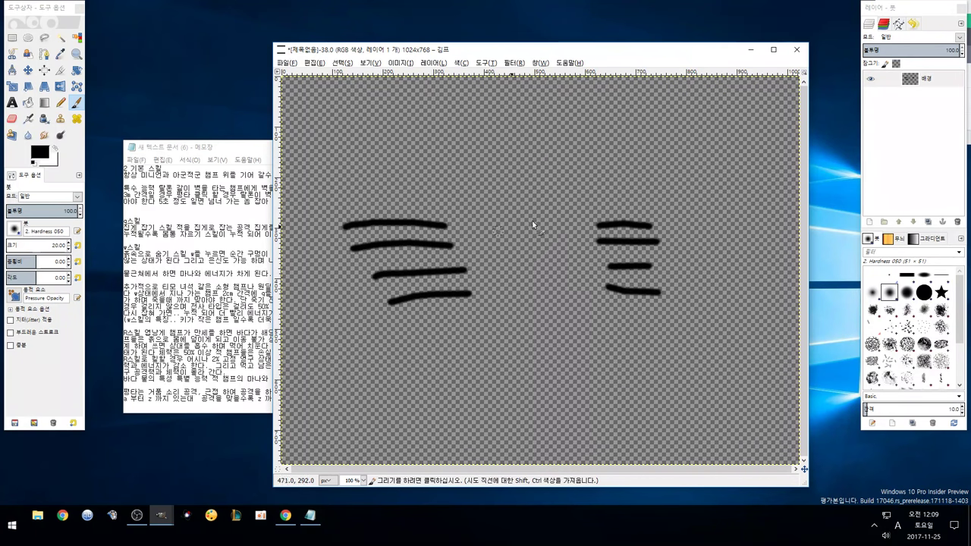
mouse_move(579, 218)
left_mouse_down()
mouse_move(452, 292)
mouse_move(562, 210)
left_mouse_up()
left_click_drag(442, 162, 471, 216)
left_click_drag(543, 172, 546, 210)
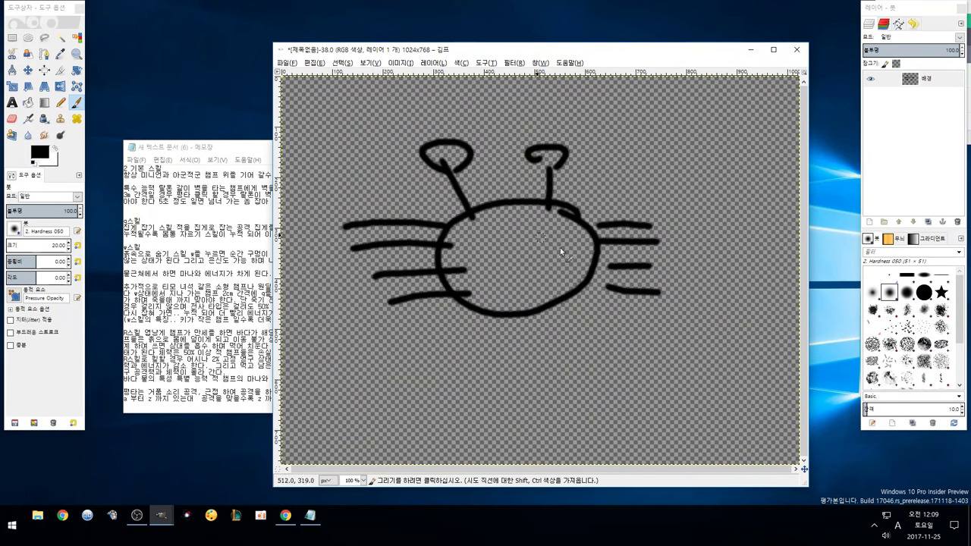
Draw two horizontal arrows pointing right below the crab and curved claw-like strokes on both sides of its body.
mouse_move(433, 332)
left_mouse_down()
mouse_move(642, 326)
mouse_move(622, 349)
left_mouse_up()
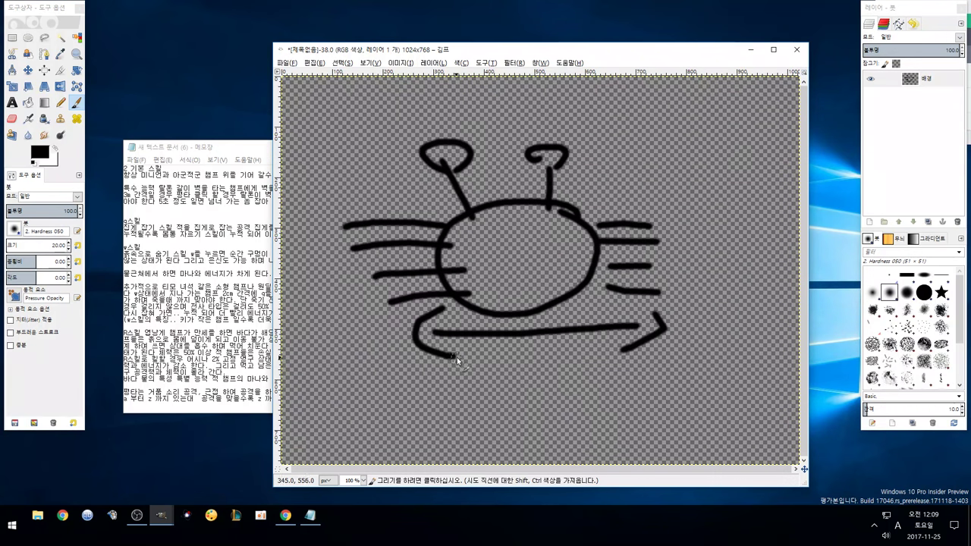
mouse_move(374, 368)
left_mouse_down()
mouse_move(652, 368)
mouse_move(661, 357)
mouse_move(649, 384)
left_mouse_up()
left_click_drag(490, 239, 483, 270)
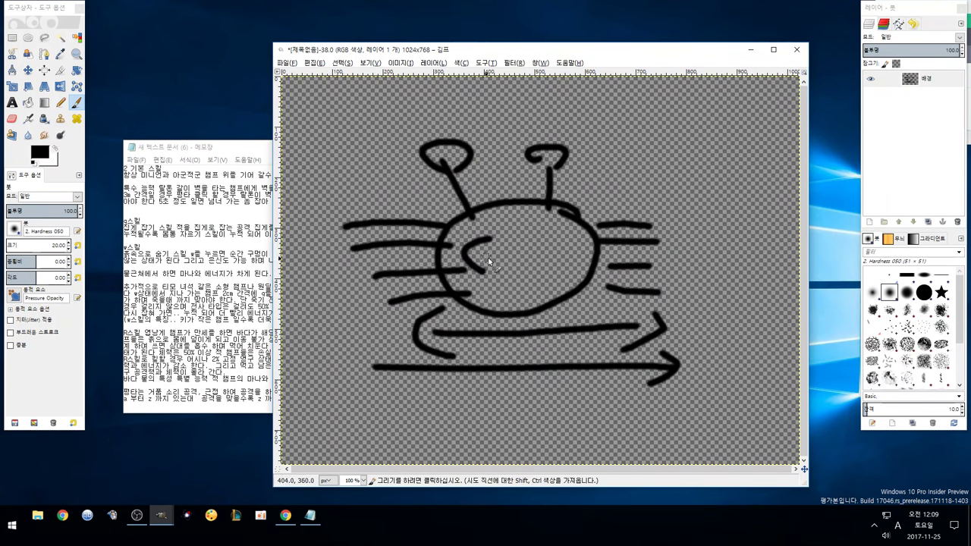
left_click_drag(531, 241, 572, 249)
mouse_move(492, 280)
left_mouse_down()
mouse_move(433, 300)
mouse_move(494, 288)
mouse_move(456, 297)
left_mouse_up()
left_click_drag(557, 255, 610, 285)
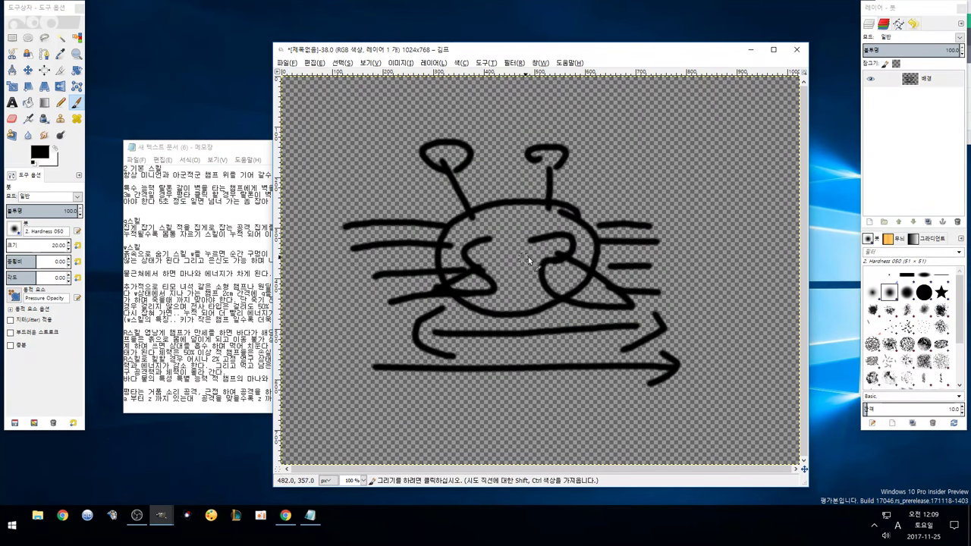
Draw strokes around the eyes and a diagonal line off the body, plus two arrows pointing in opposite directions above the crab.
left_click_drag(574, 225, 623, 174)
mouse_move(553, 170)
left_mouse_down()
mouse_move(521, 157)
mouse_move(551, 180)
mouse_move(548, 195)
mouse_move(576, 183)
mouse_move(540, 149)
left_mouse_up()
left_click_drag(484, 128, 419, 149)
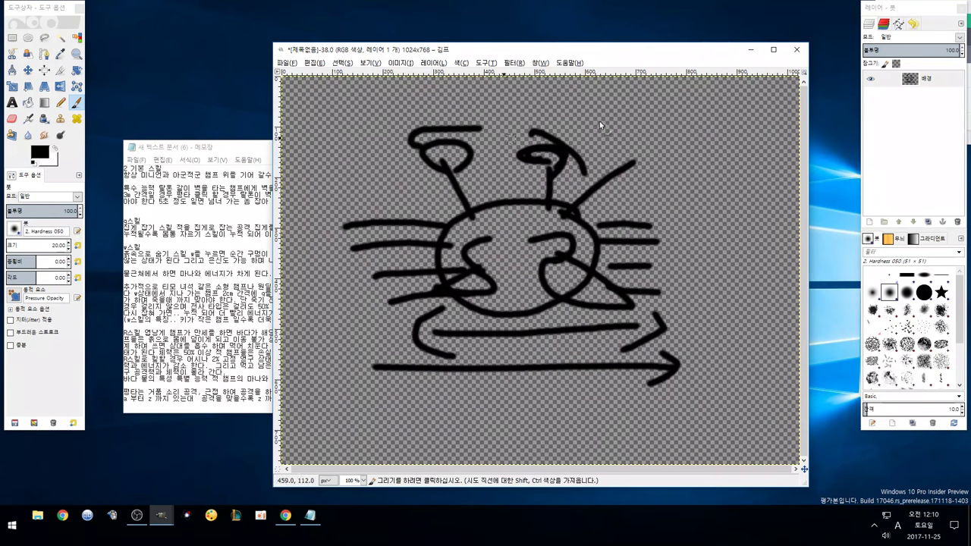
left_click_drag(515, 135, 692, 131)
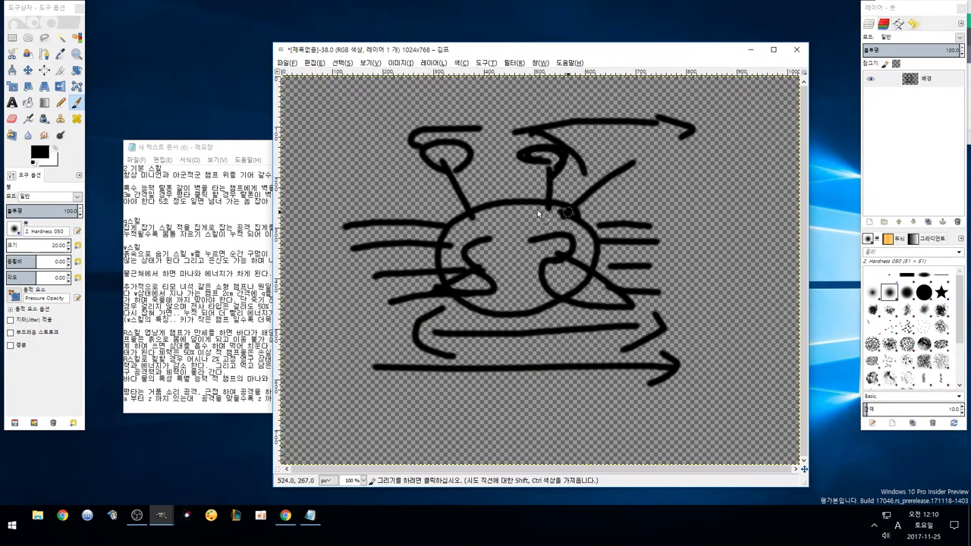
mouse_move(500, 101)
left_mouse_down()
mouse_move(393, 111)
mouse_move(415, 121)
left_mouse_up()
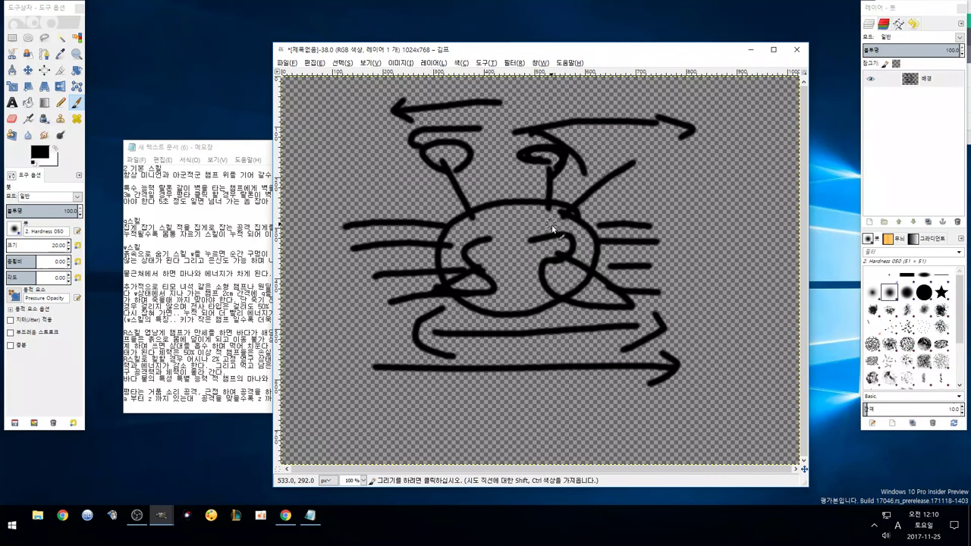
Draw a row of squiggles, short strokes and two left-pointing arrows beneath the crab.
left_click_drag(484, 384, 513, 422)
mouse_move(539, 375)
left_mouse_down()
mouse_move(545, 438)
mouse_move(609, 382)
left_mouse_up()
left_click_drag(586, 389, 613, 441)
mouse_move(685, 417)
left_mouse_down()
mouse_move(627, 417)
mouse_move(645, 433)
left_mouse_up()
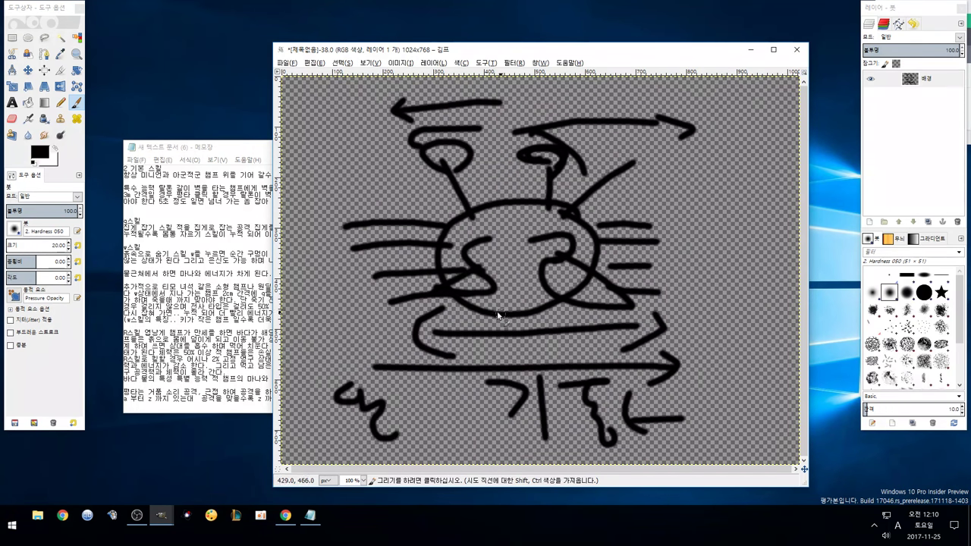
mouse_move(422, 404)
left_mouse_down()
mouse_move(446, 403)
mouse_move(441, 424)
left_mouse_up()
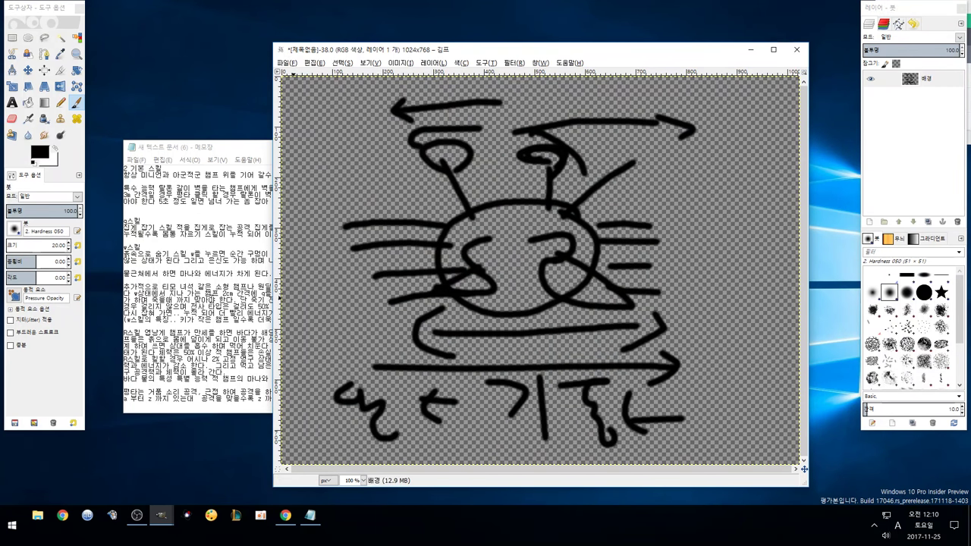
Check the beginning of the written notes and draw a left-pointing arrow and wavy lines beside the crab's right legs.
left_click(223, 325)
scroll(223, 325, "up", 3)
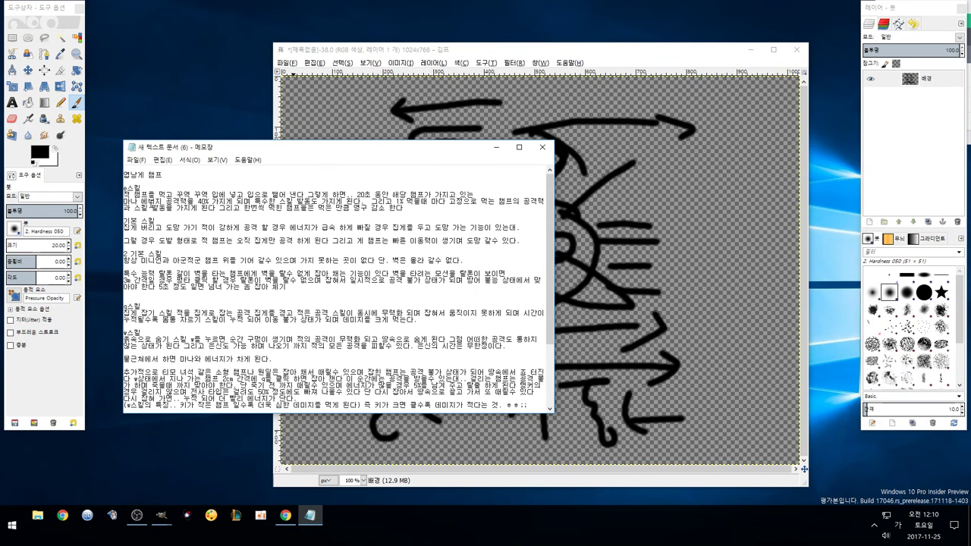
left_click(574, 205)
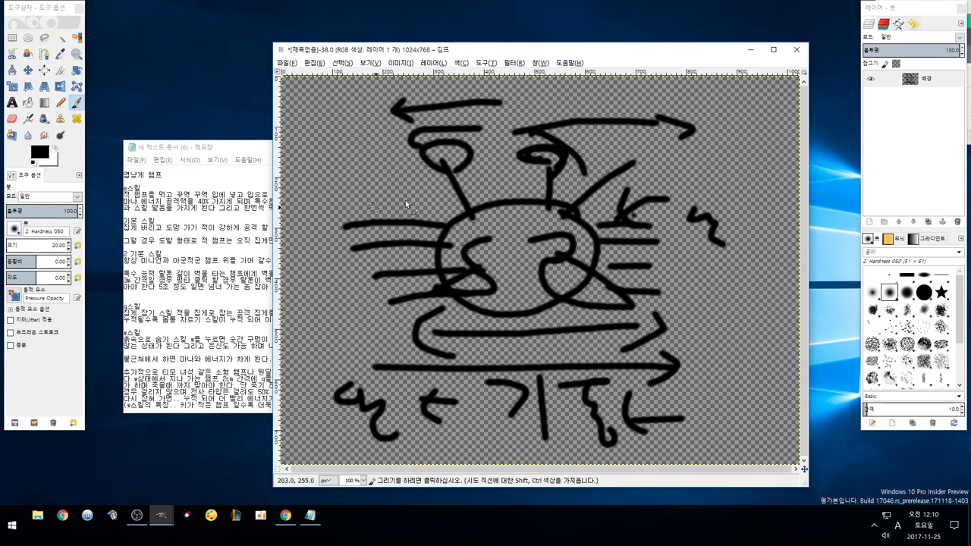
mouse_move(635, 237)
left_mouse_down()
mouse_move(709, 271)
mouse_move(736, 346)
left_mouse_up()
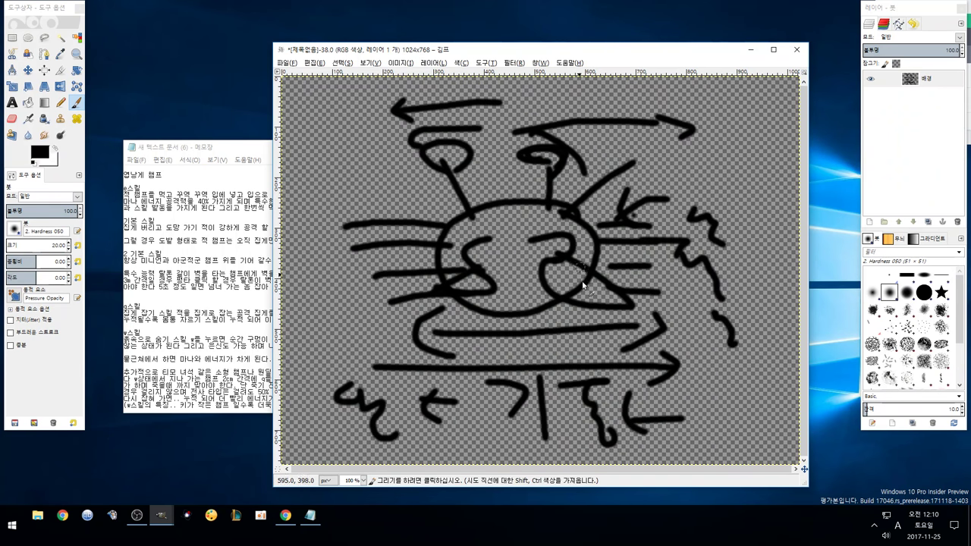
Draw repeated rings around the crab's body and a larger outer loop reaching down to the lowest arrow.
mouse_move(583, 285)
left_mouse_down()
mouse_move(494, 307)
mouse_move(433, 225)
mouse_move(580, 230)
mouse_move(591, 291)
mouse_move(496, 315)
mouse_move(417, 236)
mouse_move(558, 213)
left_mouse_up()
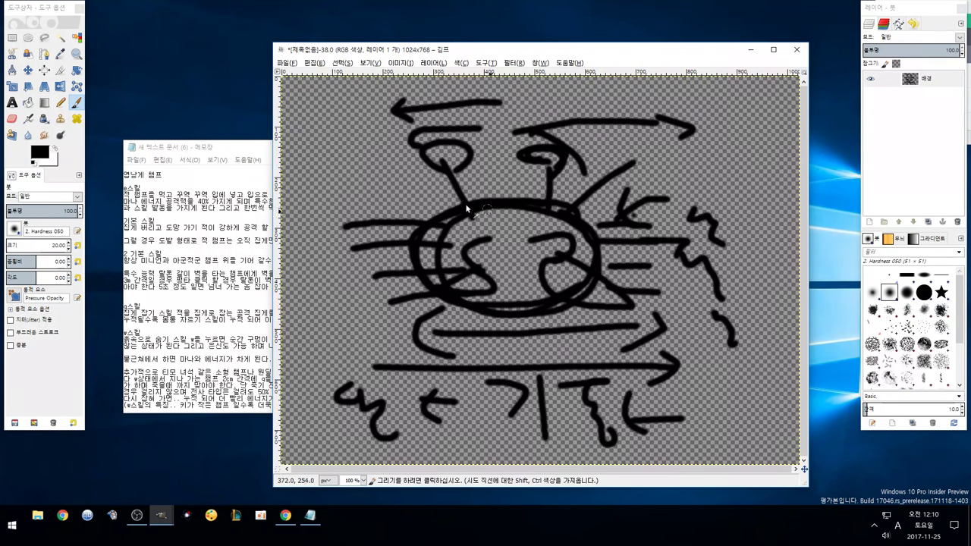
mouse_move(422, 214)
left_mouse_down()
mouse_move(487, 208)
mouse_move(482, 228)
mouse_move(543, 263)
mouse_move(509, 307)
left_mouse_up()
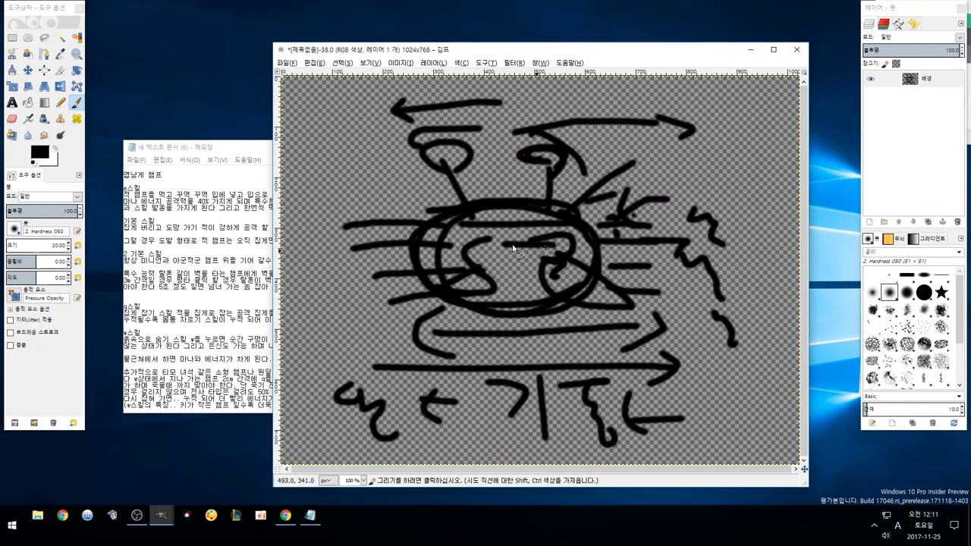
mouse_move(449, 202)
left_mouse_down()
mouse_move(556, 358)
mouse_move(535, 211)
left_mouse_up()
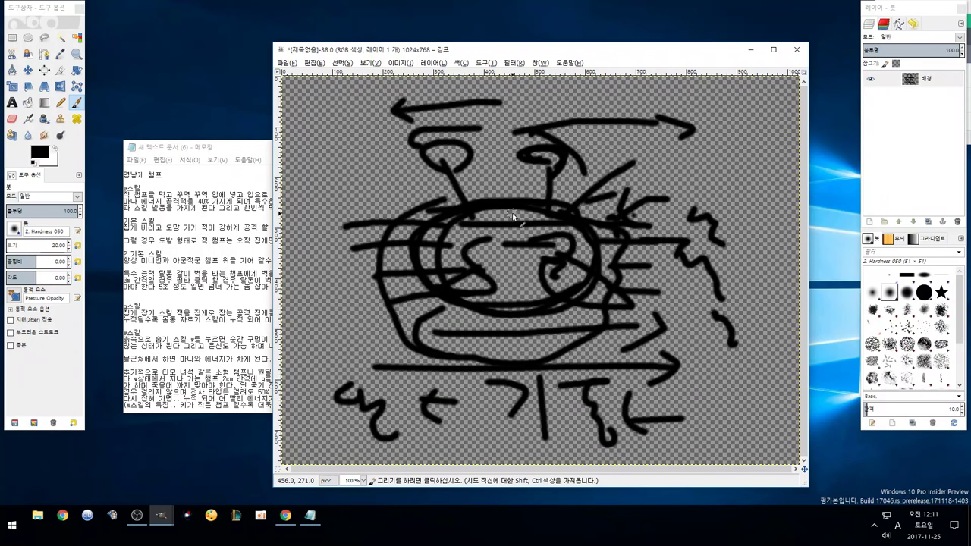
Add short strokes beside the left eye, a dot between the eyes, and extra marks around the legs and upper-right line.
left_click_drag(421, 176, 402, 188)
left_click_drag(436, 157, 406, 172)
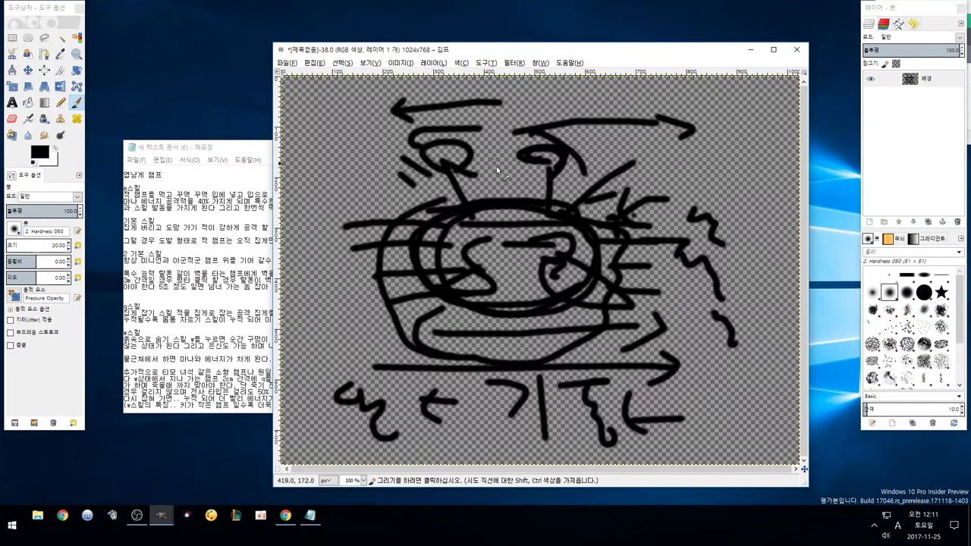
left_click(495, 164)
mouse_move(632, 161)
left_mouse_down()
mouse_move(602, 183)
mouse_move(623, 213)
left_mouse_up()
left_click_drag(349, 299, 451, 330)
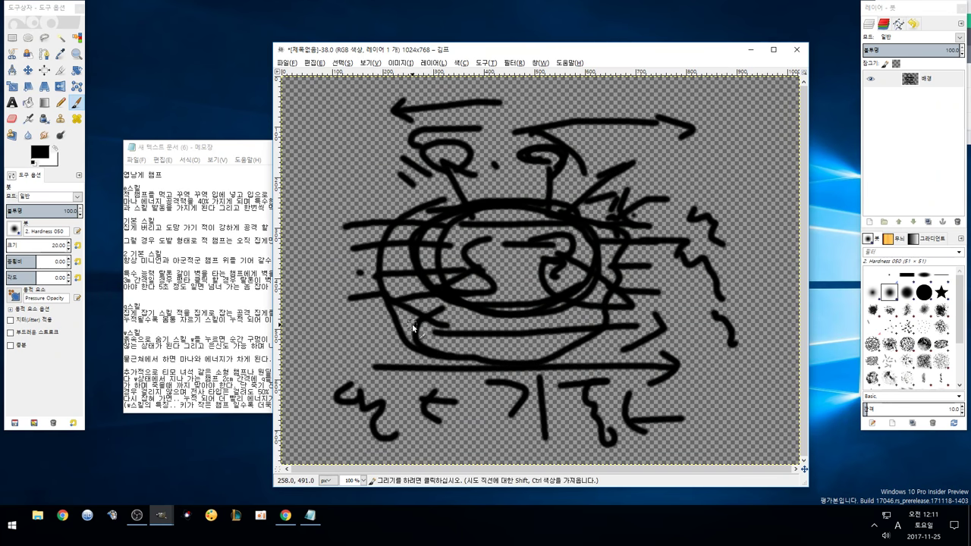
Switch between the written notes and the sketch to compare the skill descriptions with the drawing.
key("alt+Tab")
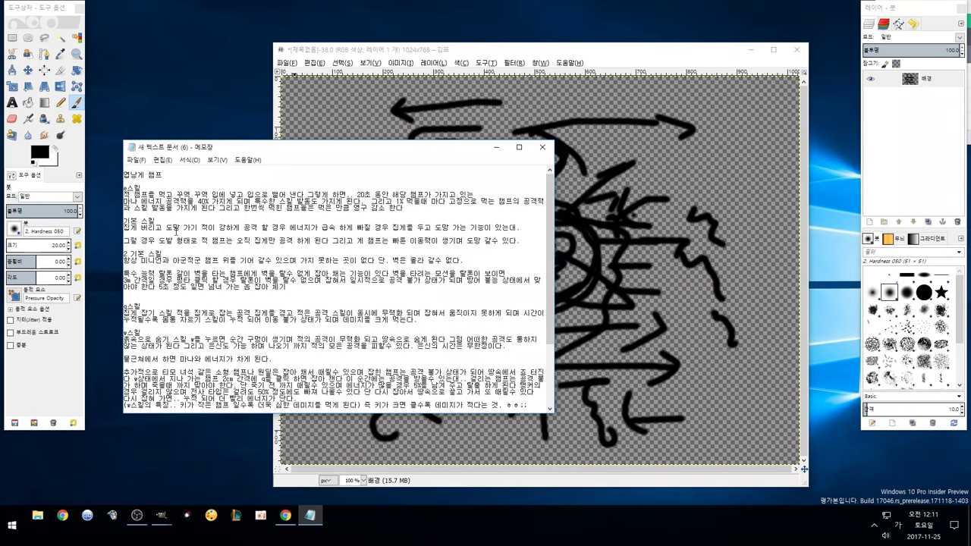
left_click(577, 231)
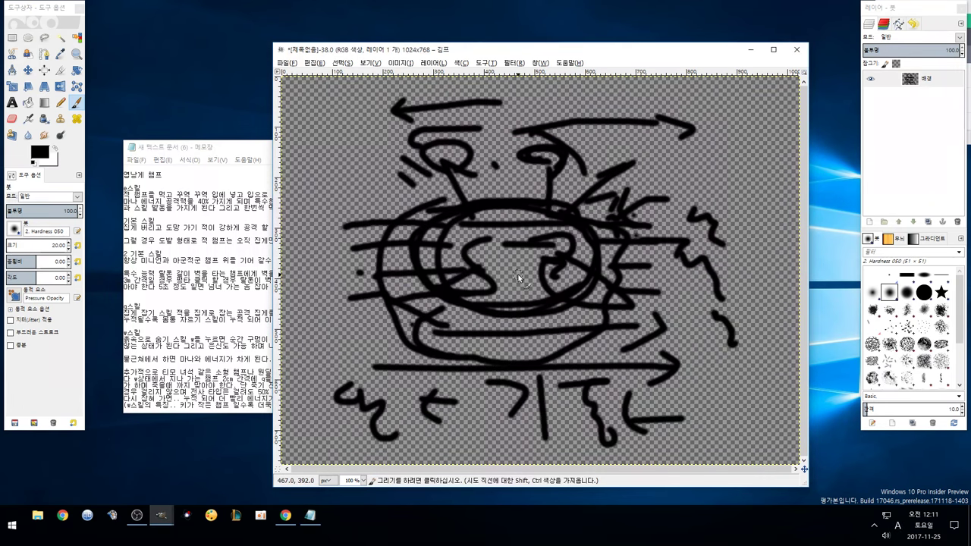
left_click(227, 318)
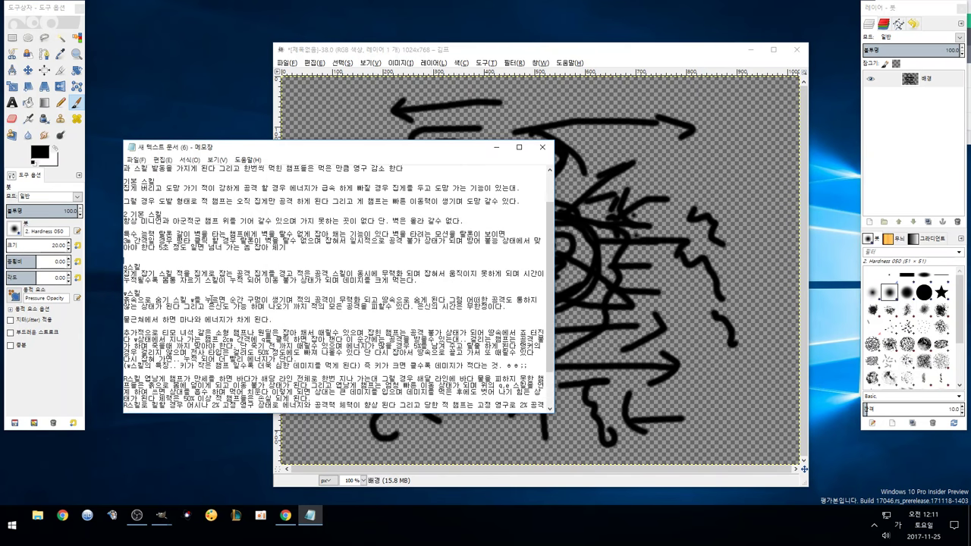
scroll(338, 289, "up", 1)
left_click(539, 306)
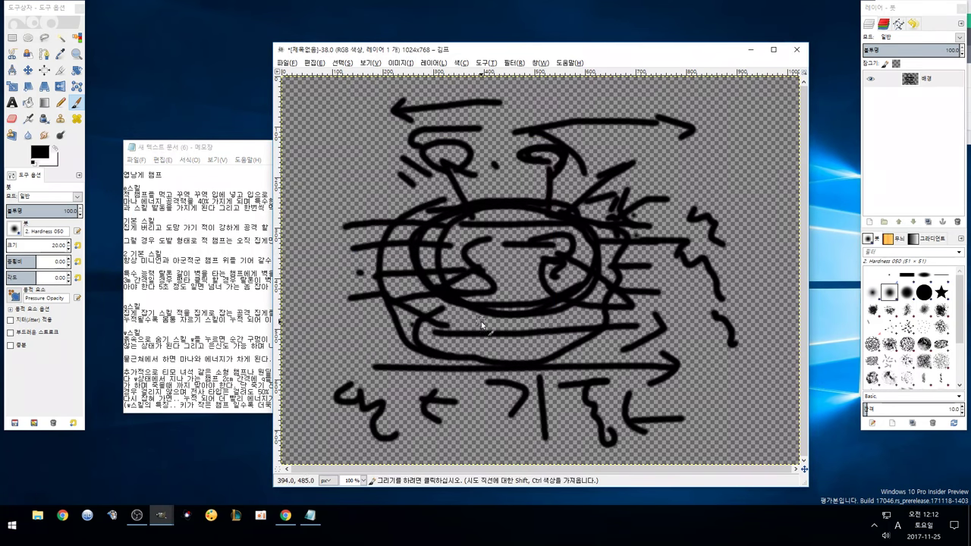
Switch to Chrome, view the sand and white-background crab photos in the 엽낭게 image results, and return to the sketch.
left_click(285, 516)
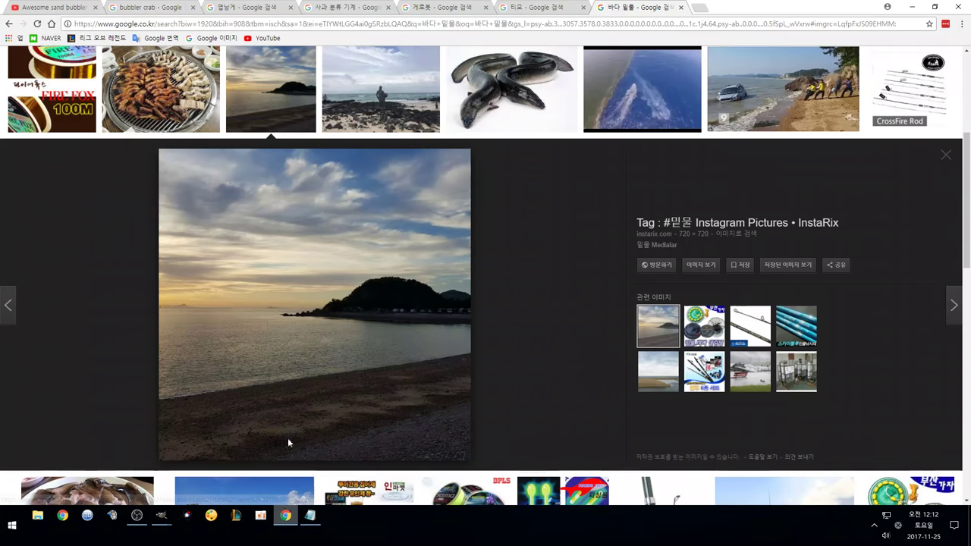
left_click(240, 9)
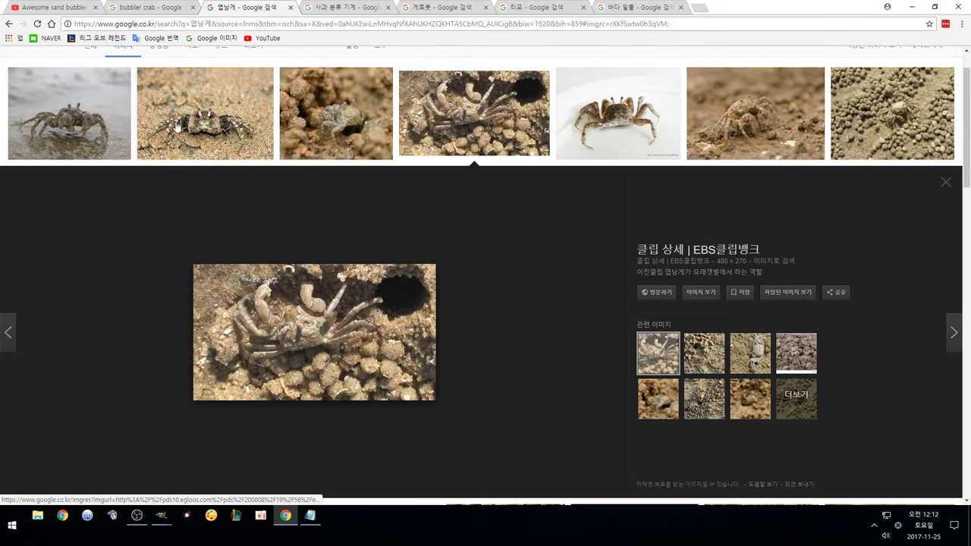
left_click(195, 125)
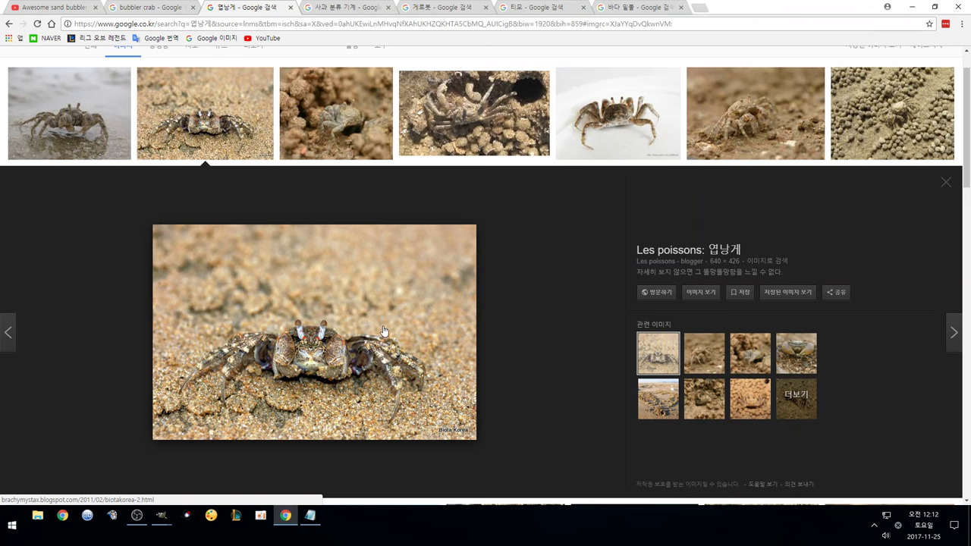
left_click(619, 136)
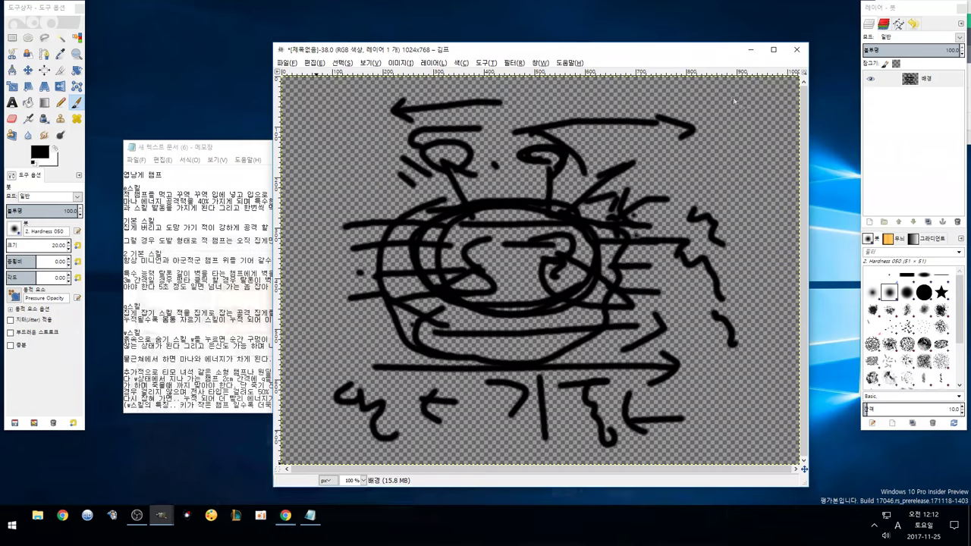
left_click(912, 7)
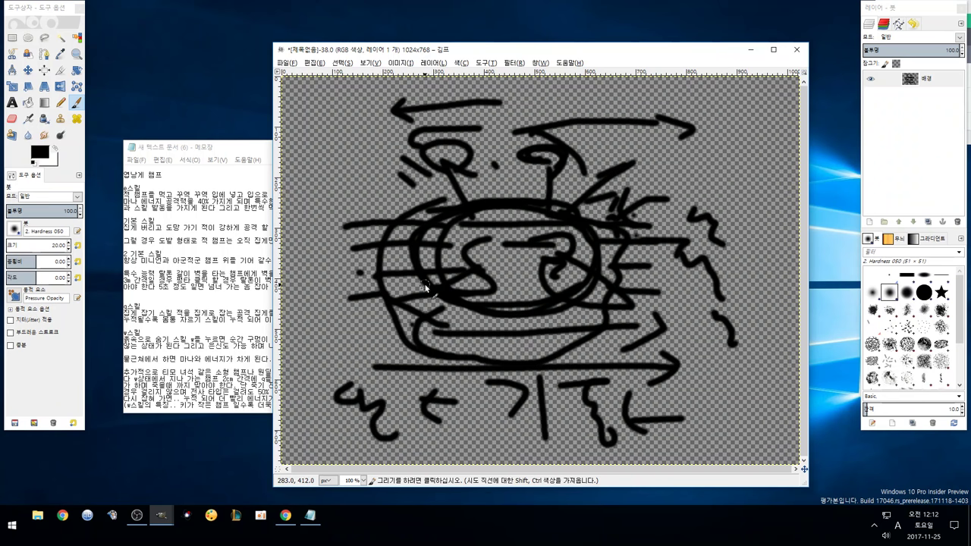
Read through the skill descriptions in the written notes and bring the crab sketch back to the front.
left_click(238, 311)
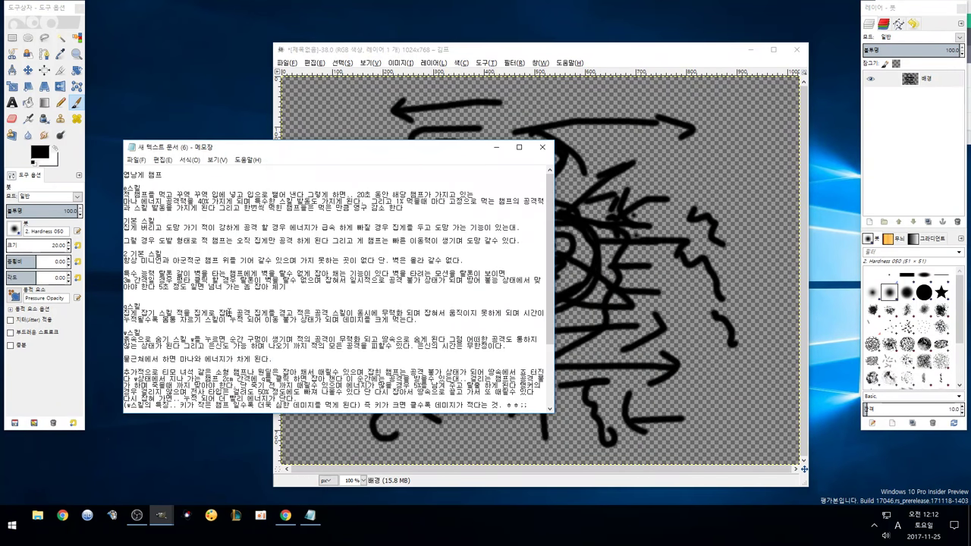
scroll(238, 311, "down", 4)
scroll(238, 311, "up", 4)
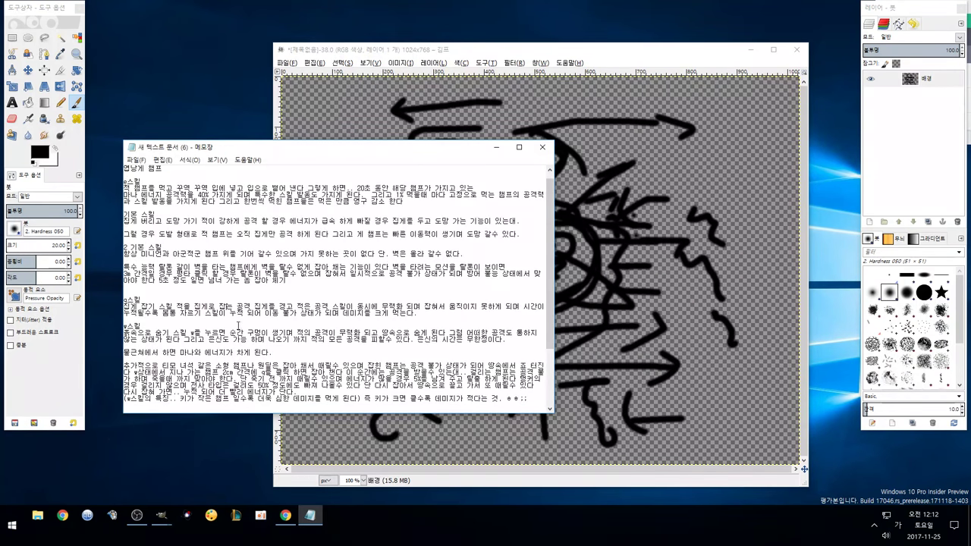
left_click(577, 311)
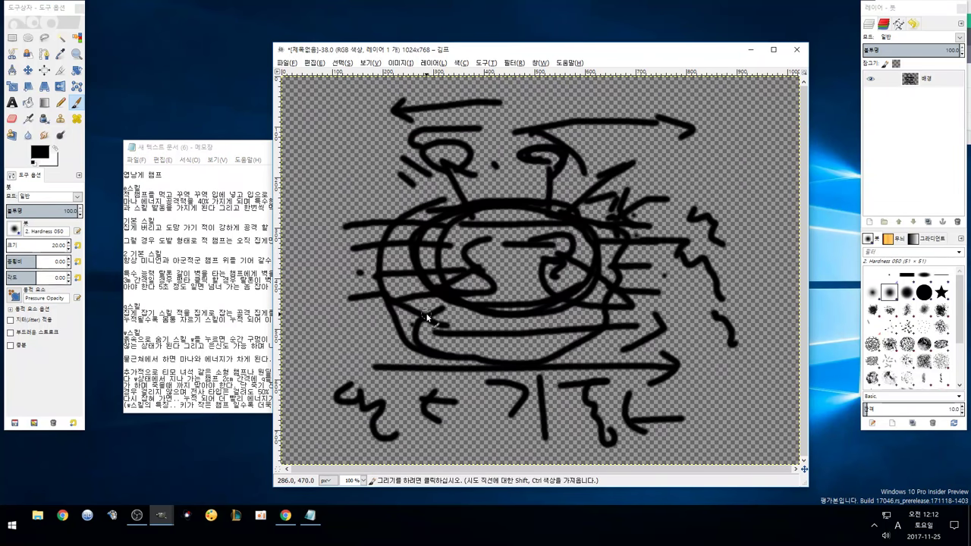